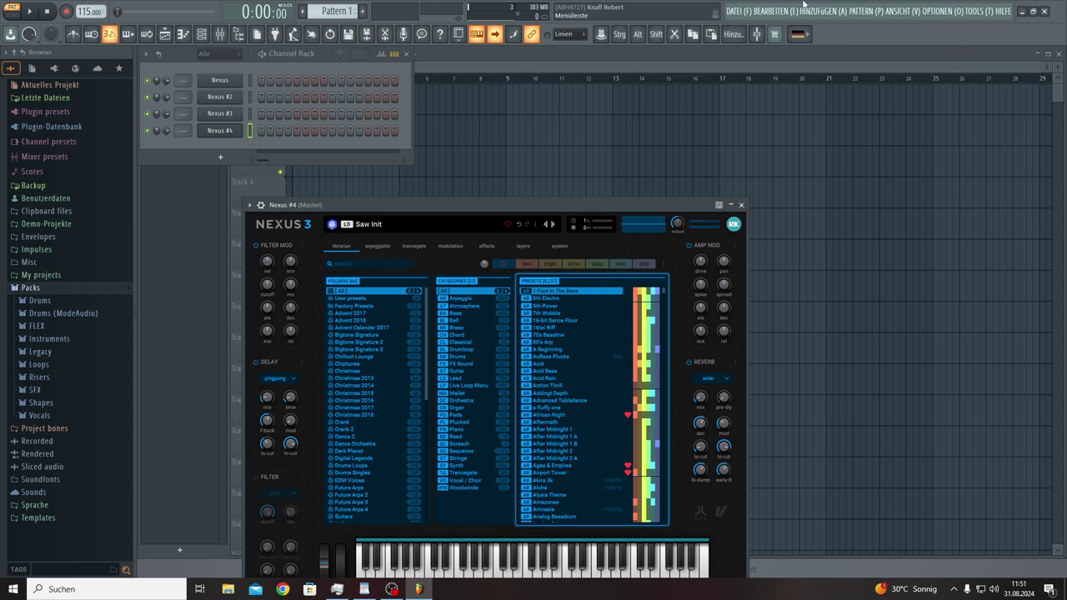
Step: Lower the first Nexus channel's volume to 52% and load the Strings preset Cello 6Pl conSordino in it
{"action": "left_click", "coordinate": [221, 80]}
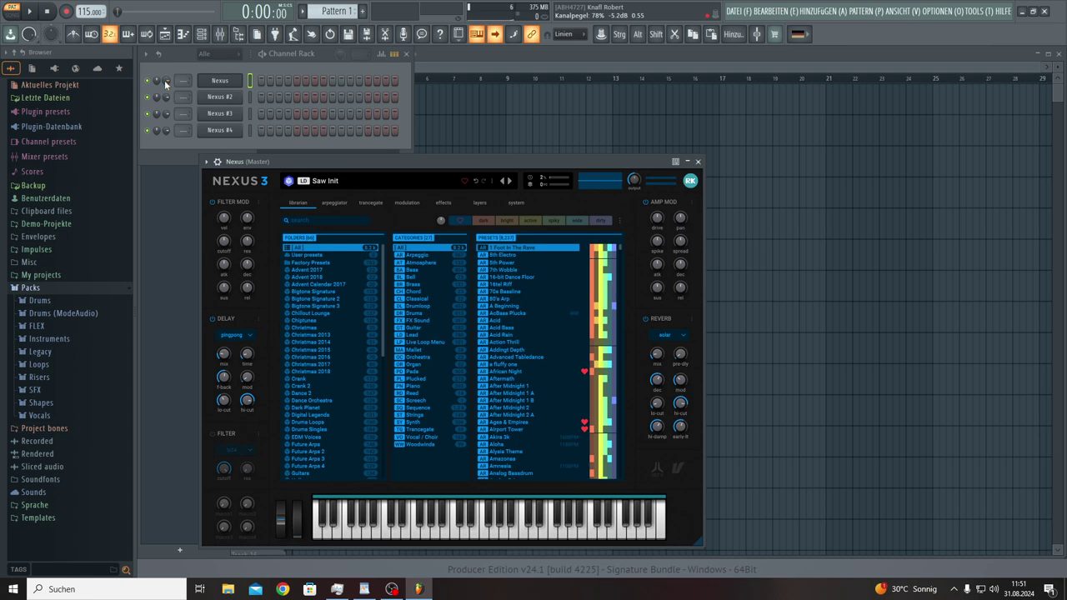
{"action": "left_click_drag", "start_coordinate": [165, 81], "coordinate": [165, 98]}
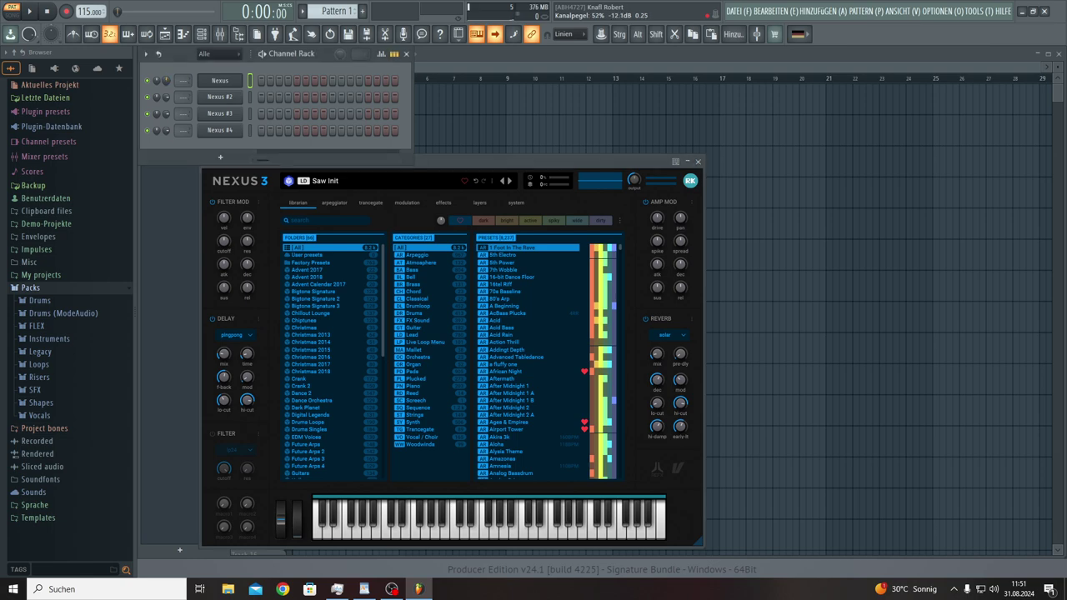
{"action": "right_click", "coordinate": [220, 81]}
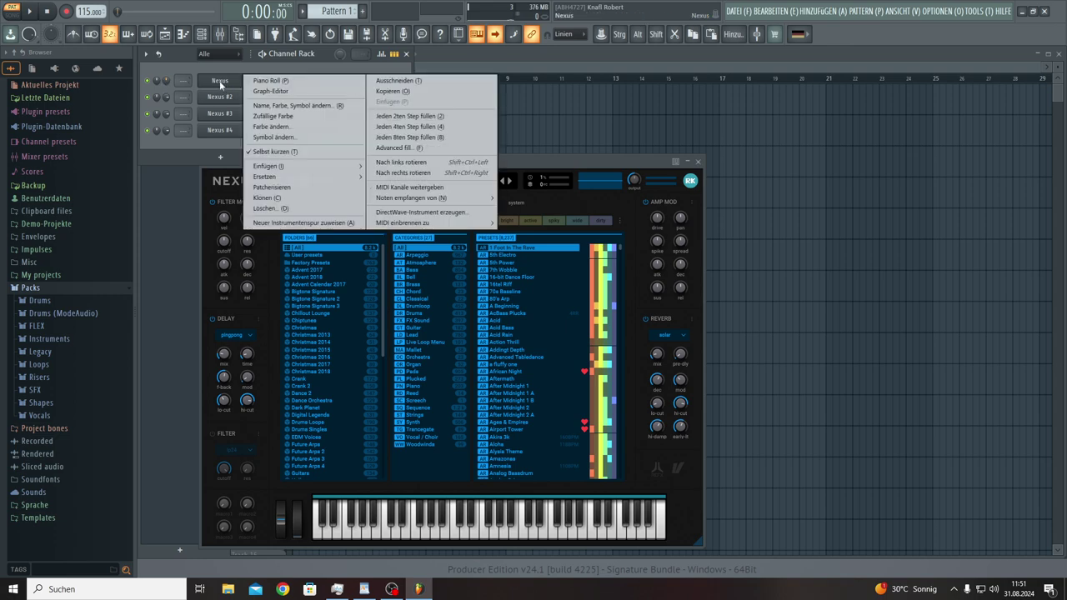
{"action": "left_click", "coordinate": [230, 84]}
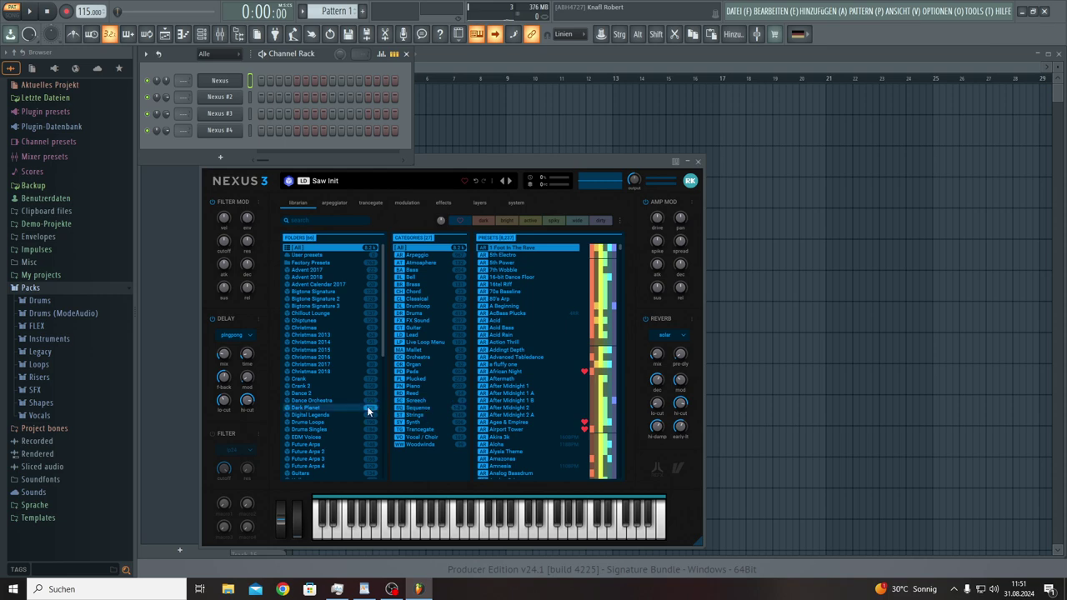
{"action": "left_click", "coordinate": [427, 415]}
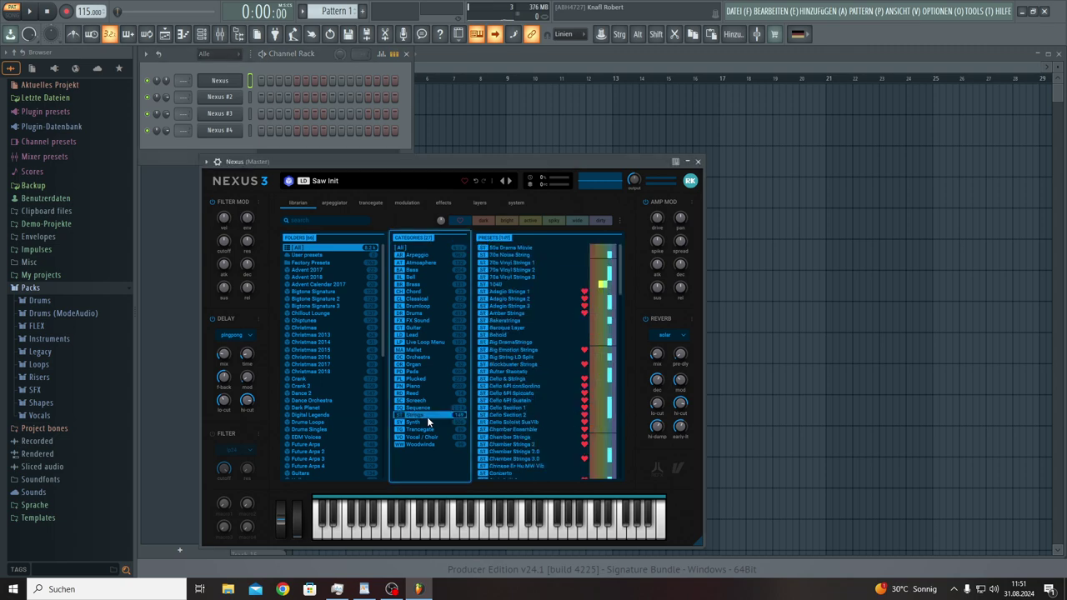
{"action": "left_click", "coordinate": [520, 387]}
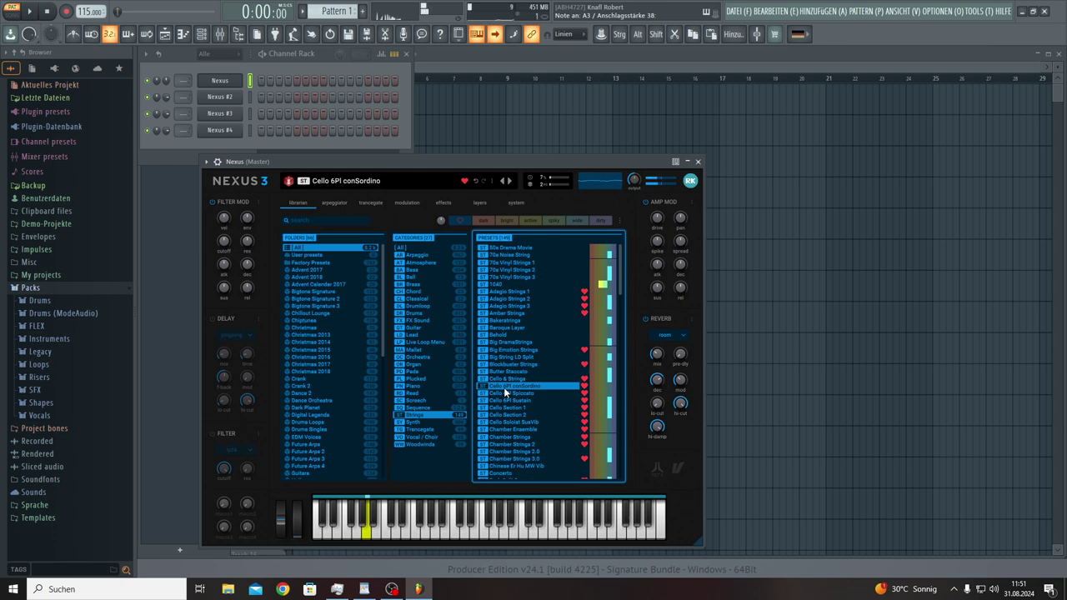
Step: Generate a four-chord progression in the first Nexus channel's piano roll, preview it and accept it
{"action": "right_click", "coordinate": [220, 80]}
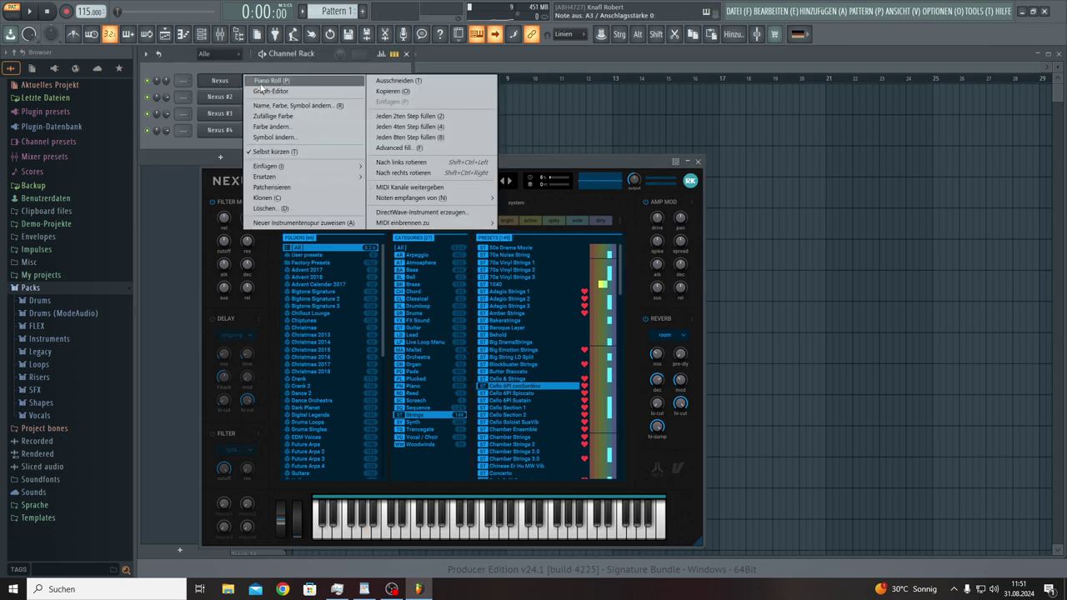
{"action": "left_click", "coordinate": [265, 80]}
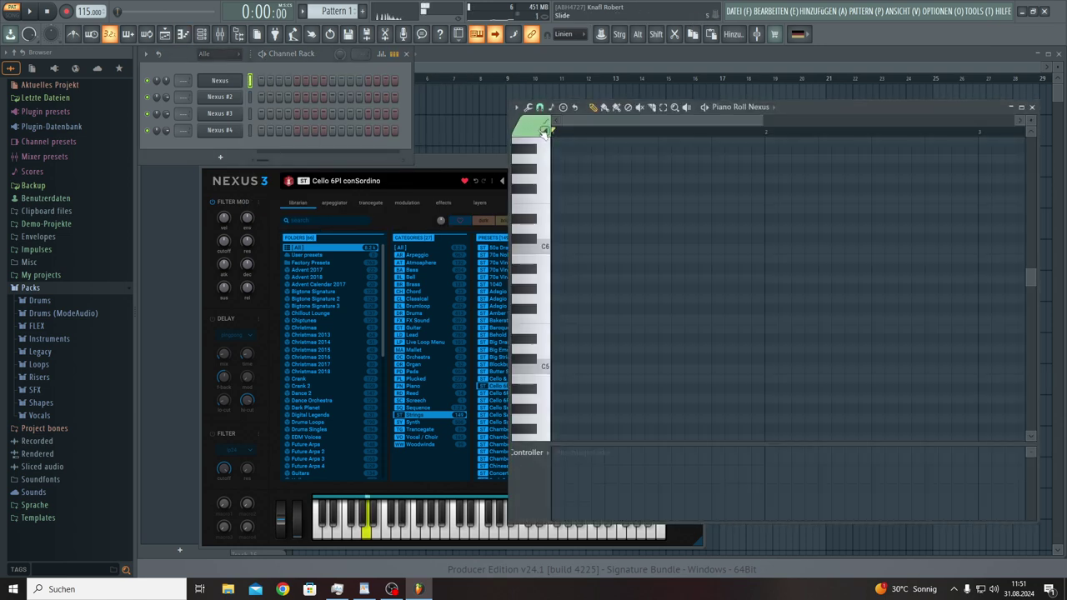
{"action": "left_click", "coordinate": [528, 107]}
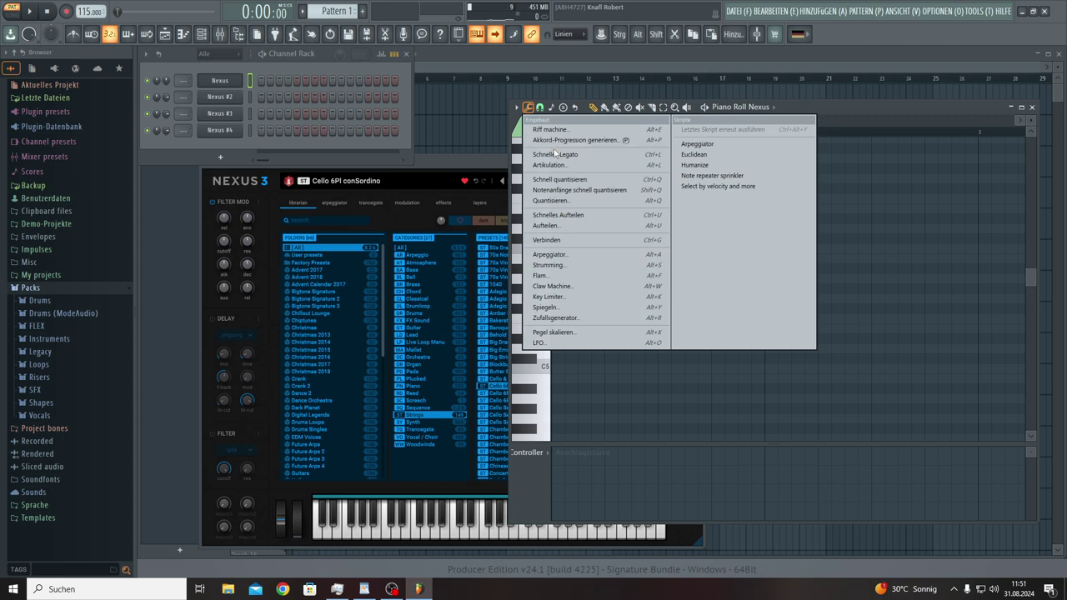
{"action": "left_click", "coordinate": [554, 142]}
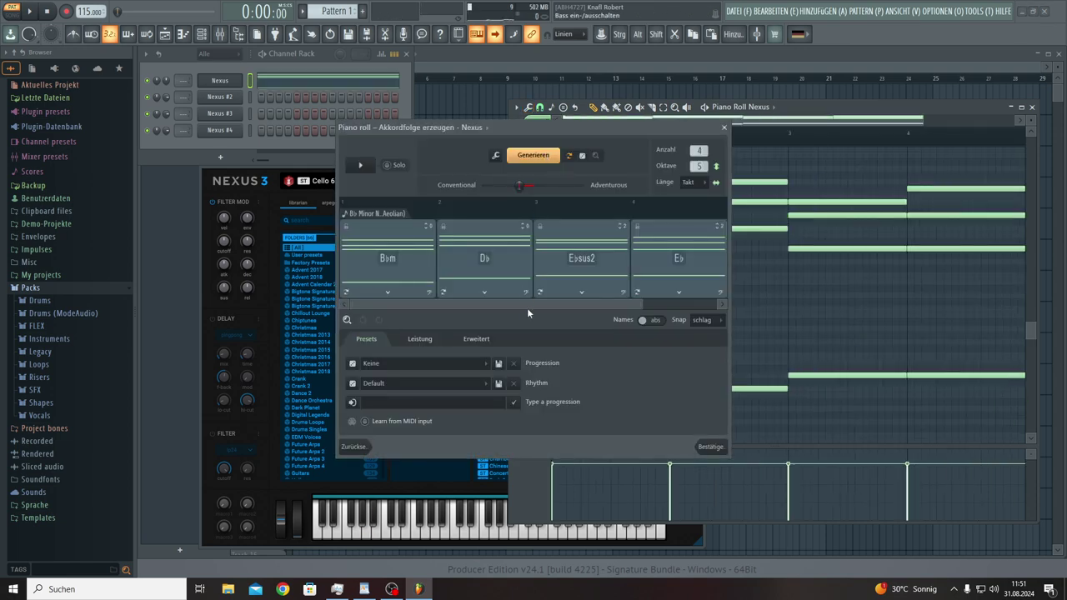
{"action": "key", "text": "space"}
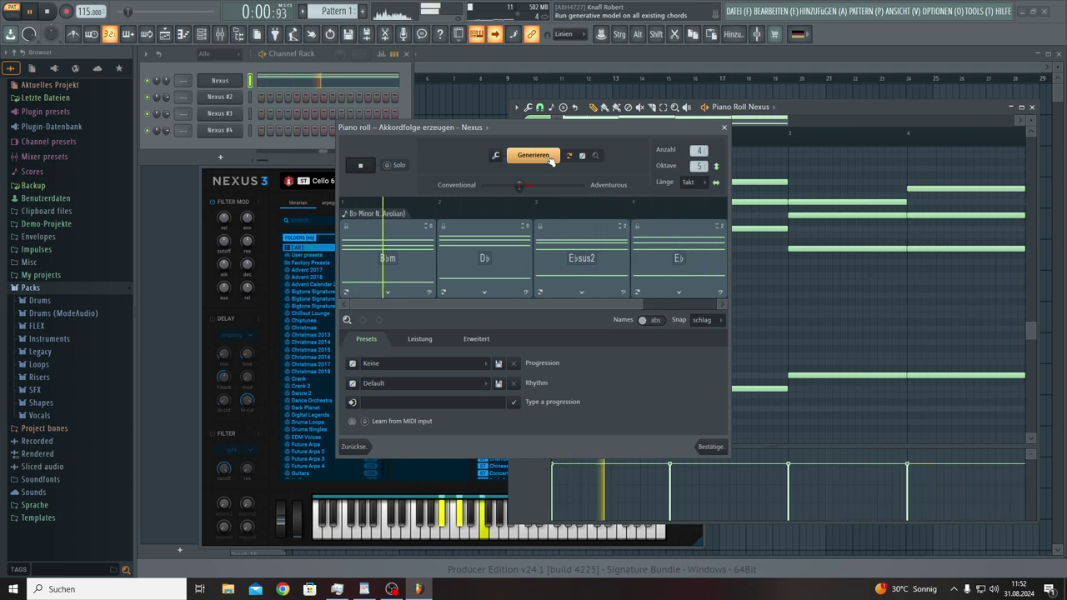
{"action": "left_click", "coordinate": [710, 447]}
{"action": "left_click_drag", "start_coordinate": [790, 120], "coordinate": [961, 143]}
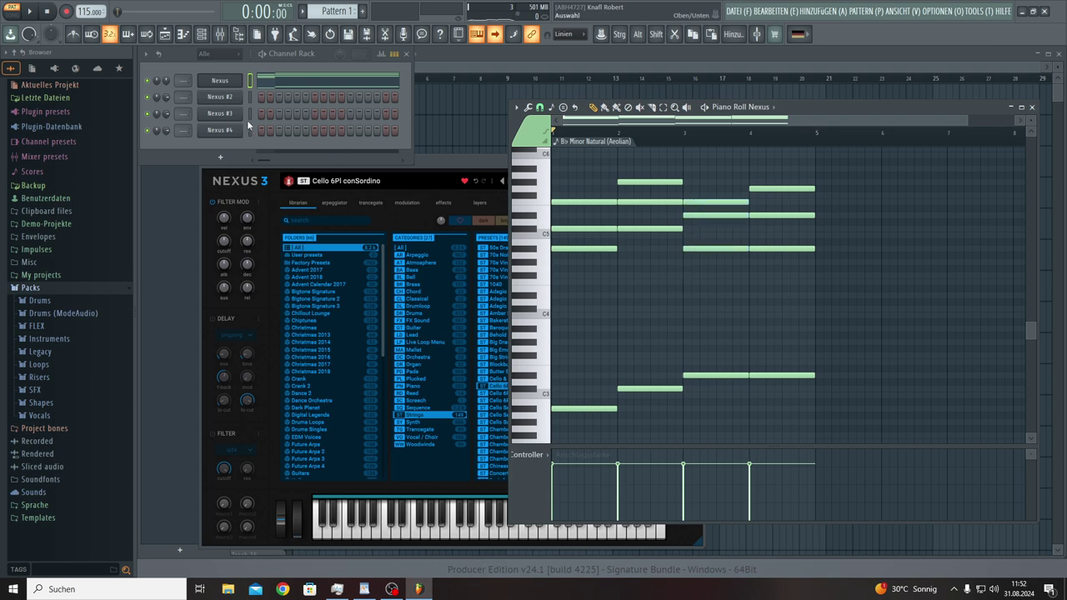
Step: Clone the first Nexus channel and open the clone's empty piano roll
{"action": "right_click", "coordinate": [236, 84]}
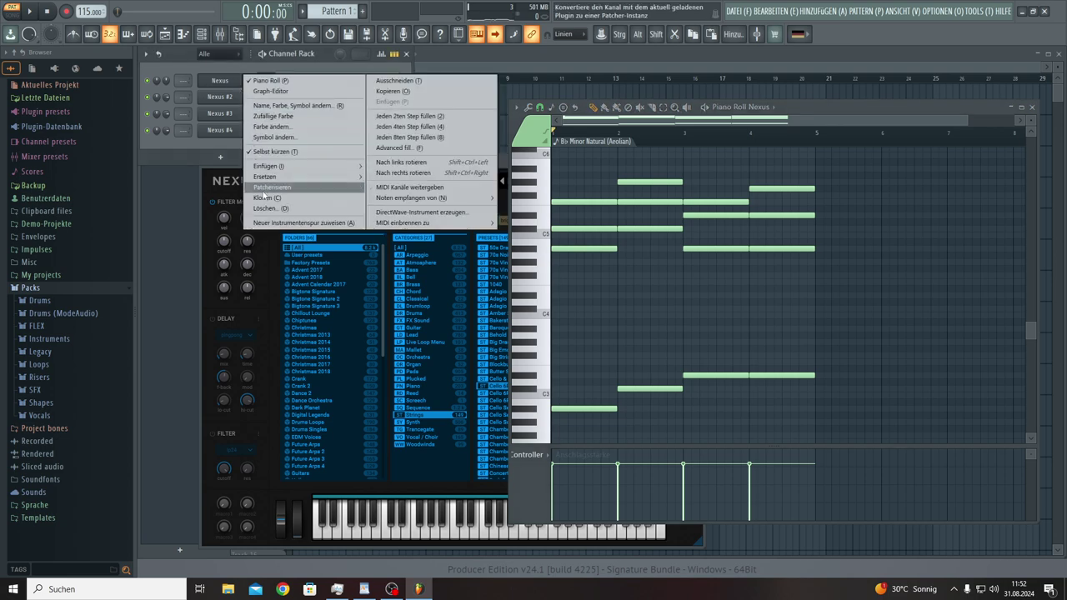
{"action": "left_click", "coordinate": [265, 198]}
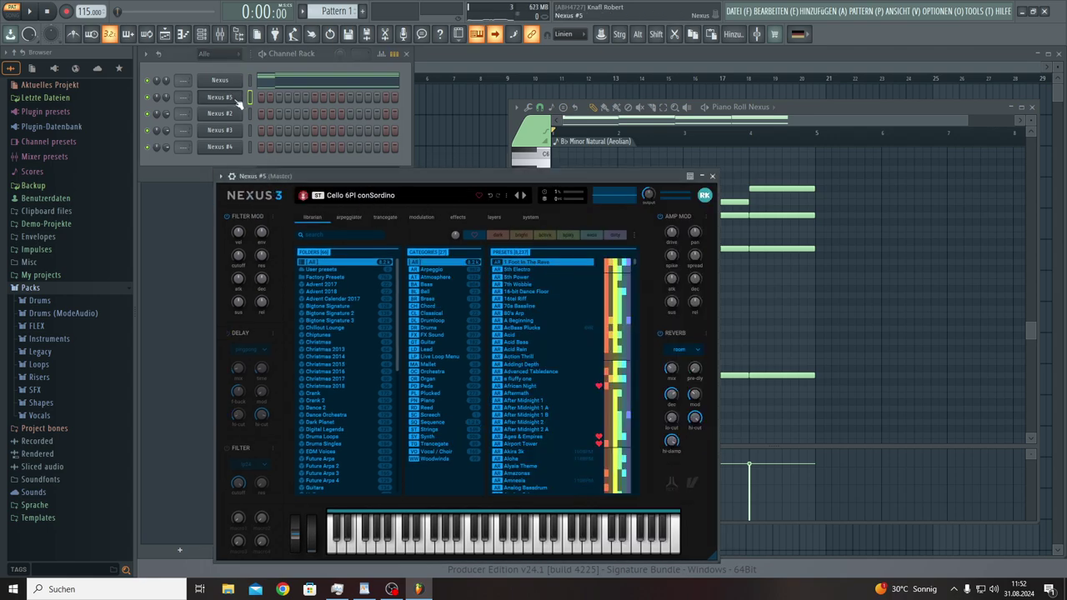
{"action": "right_click", "coordinate": [238, 99]}
{"action": "left_click", "coordinate": [260, 97]}
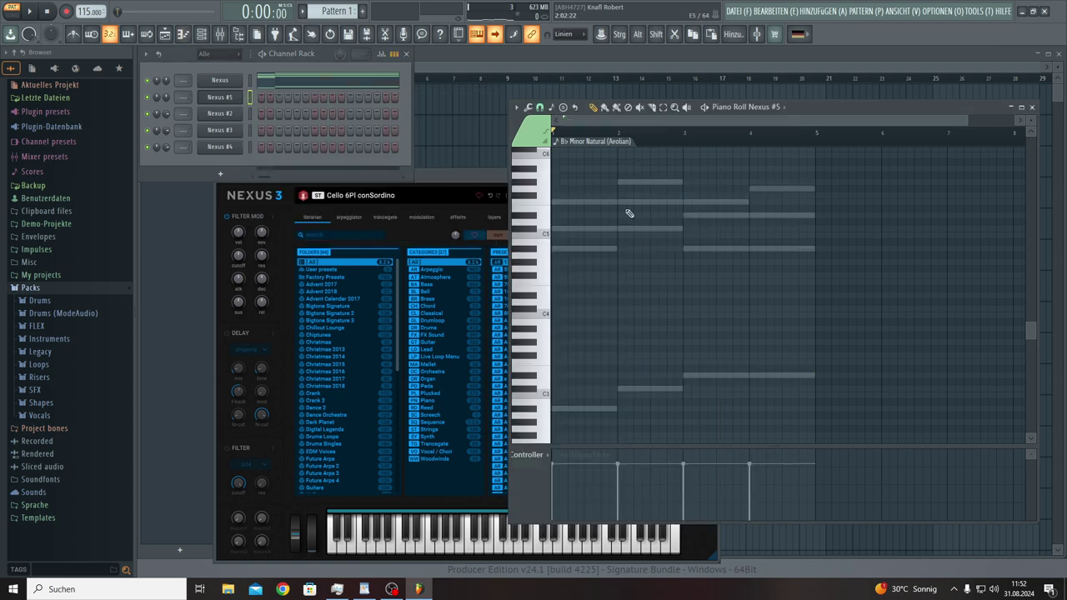
Step: Trace the ghosted upper chord notes as one-bar notes: F5 in bars 1–3, D#5 in bars 3–4, G5 in bar 4, G#5 in bar 2
{"action": "left_click", "coordinate": [565, 204]}
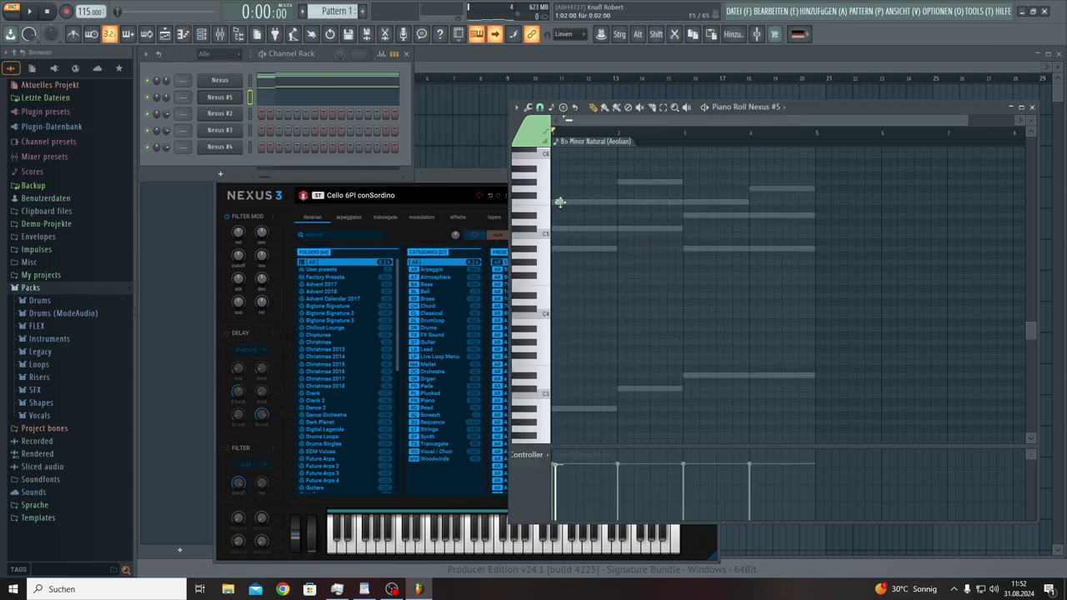
{"action": "left_click_drag", "start_coordinate": [567, 203], "coordinate": [694, 214]}
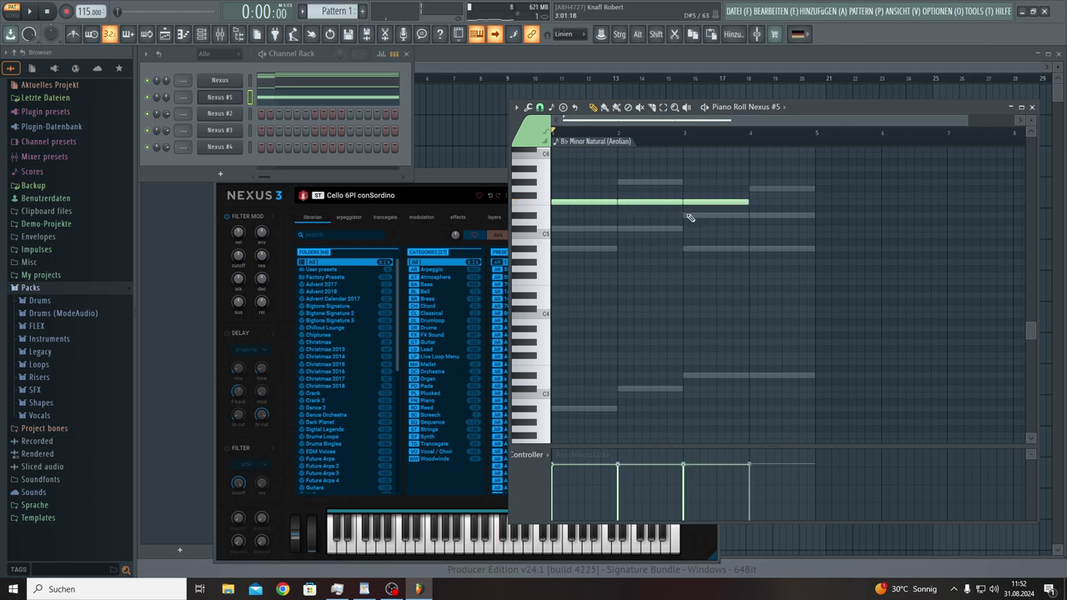
{"action": "left_click", "coordinate": [690, 217]}
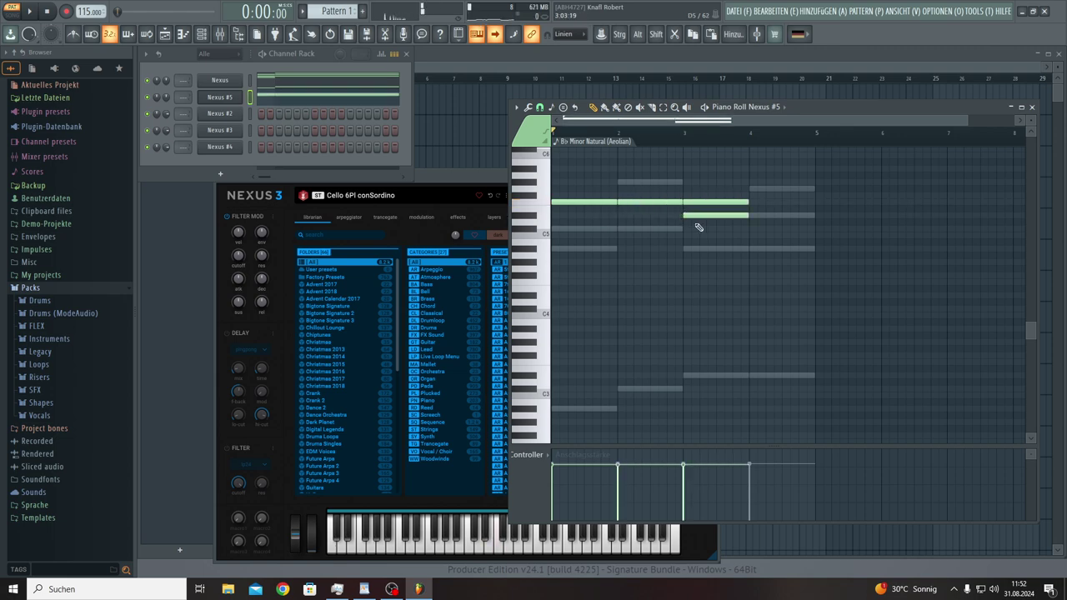
{"action": "left_click", "coordinate": [756, 217]}
{"action": "left_click", "coordinate": [754, 190]}
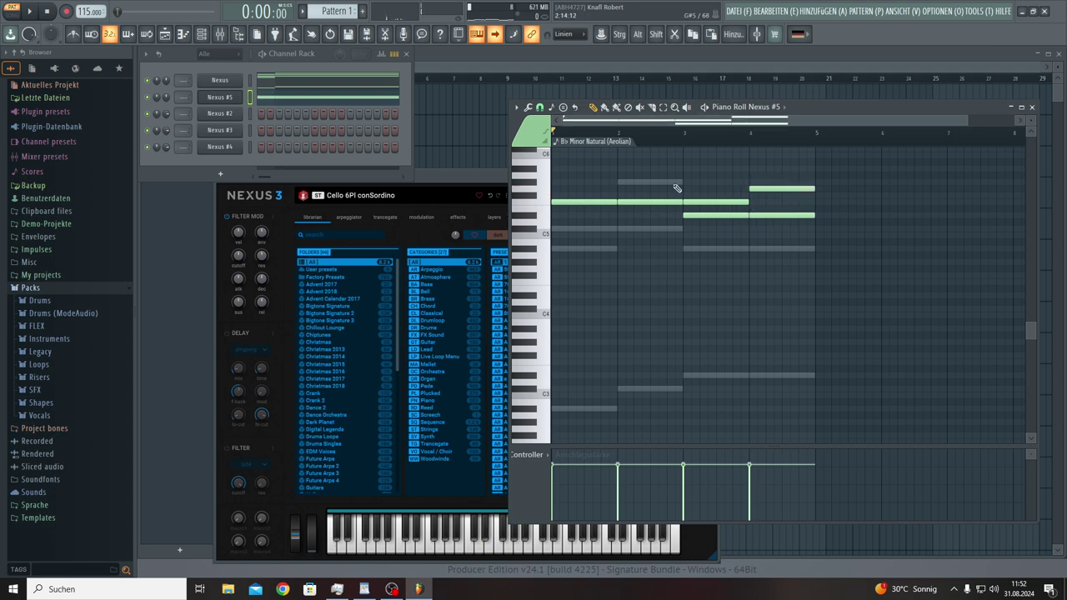
{"action": "left_click", "coordinate": [642, 184]}
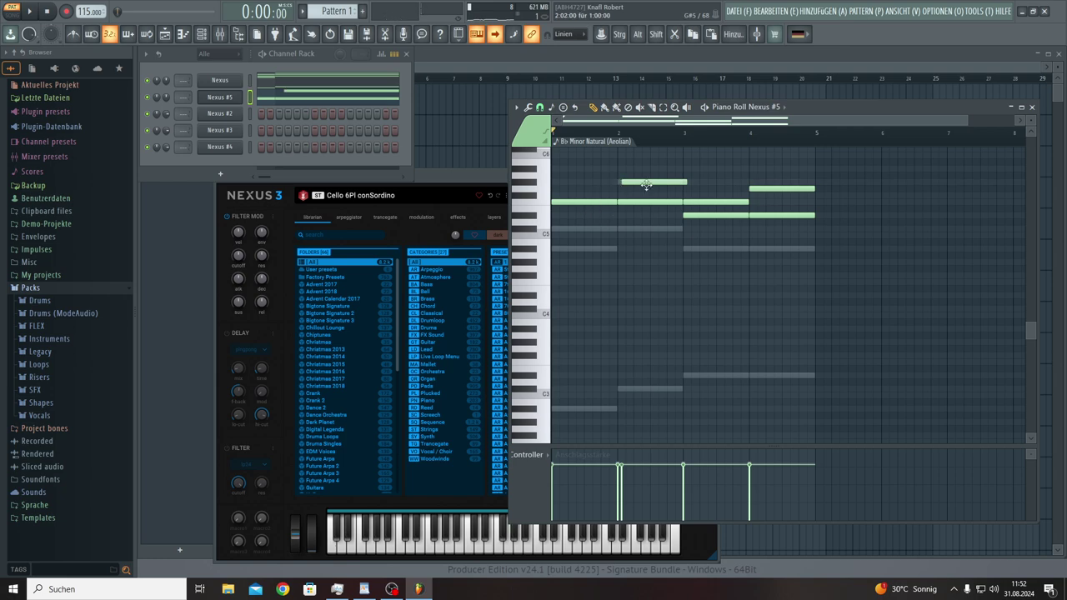
Step: Trace the ghosted middle chord notes: one-bar B♭4 notes in bars 1, 3 and 4, and C#5 notes in bars 1 and 2
{"action": "left_click", "coordinate": [687, 250]}
{"action": "left_click", "coordinate": [762, 252]}
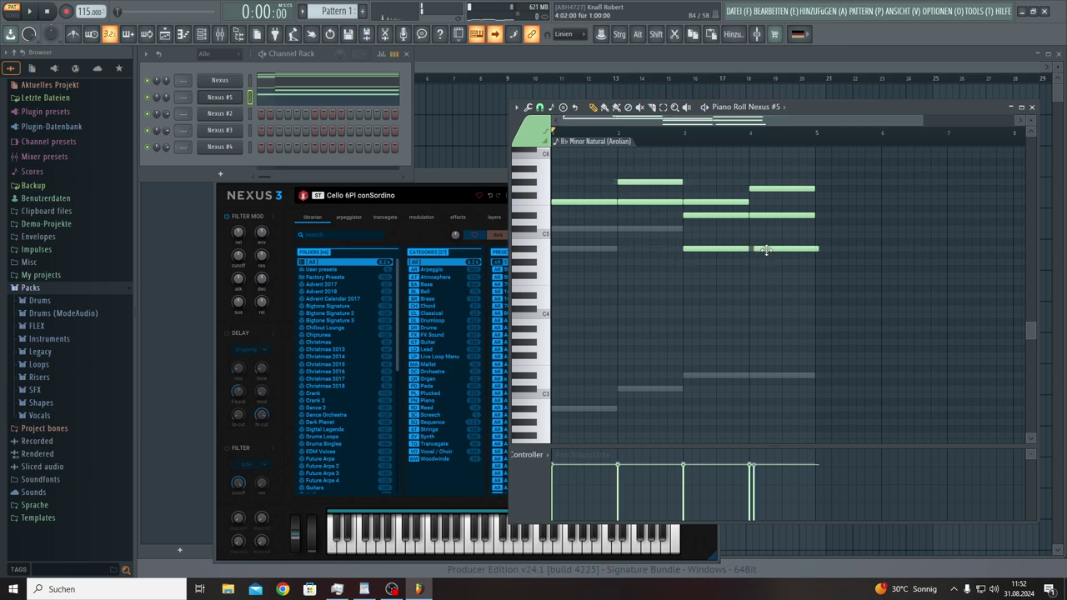
{"action": "left_click", "coordinate": [562, 232]}
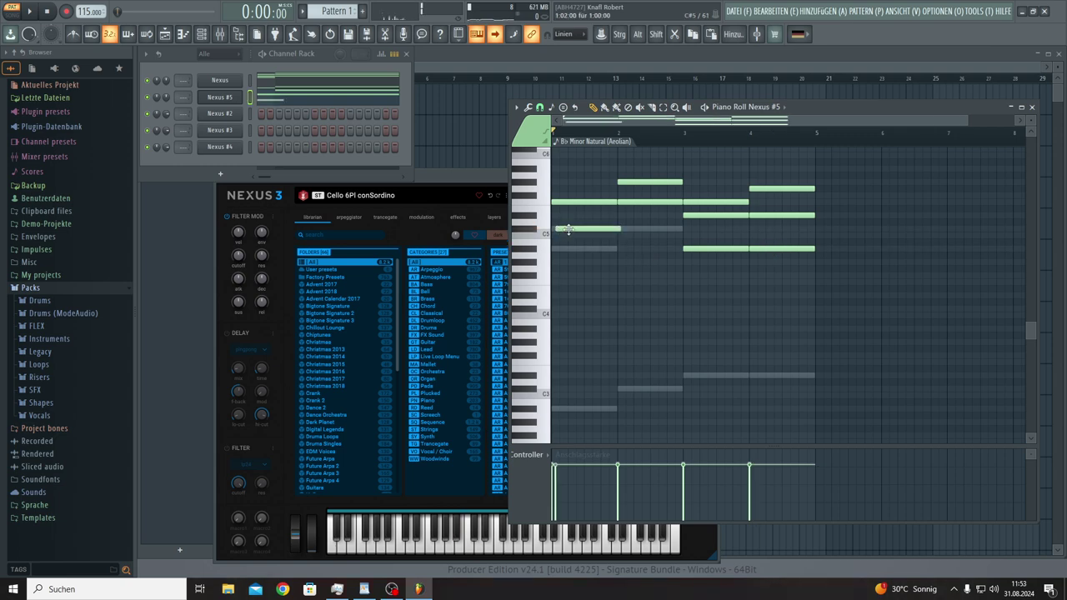
{"action": "left_click", "coordinate": [620, 229]}
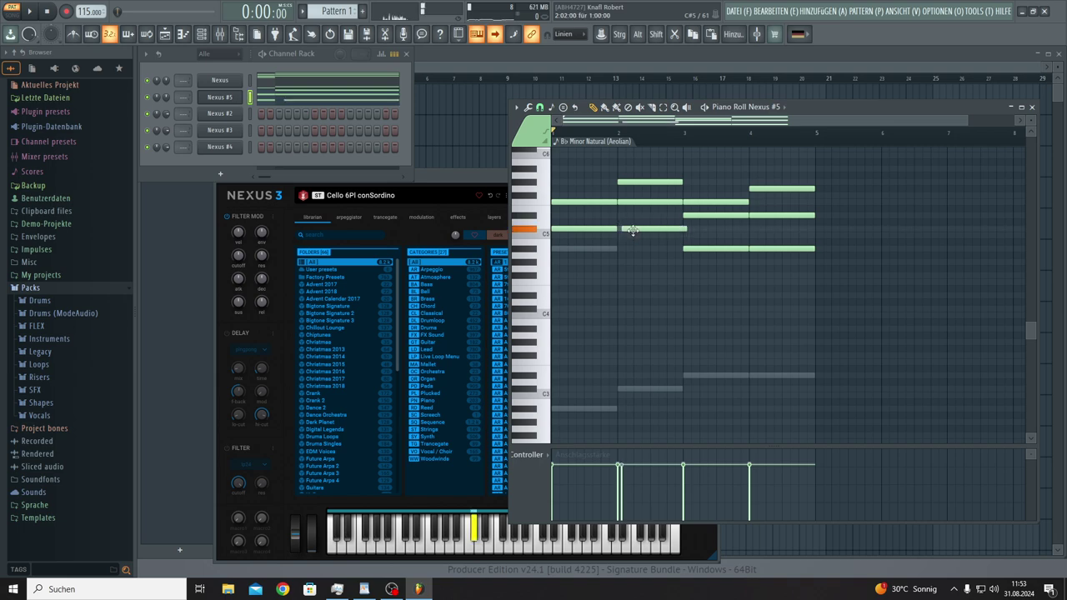
{"action": "left_click", "coordinate": [568, 251]}
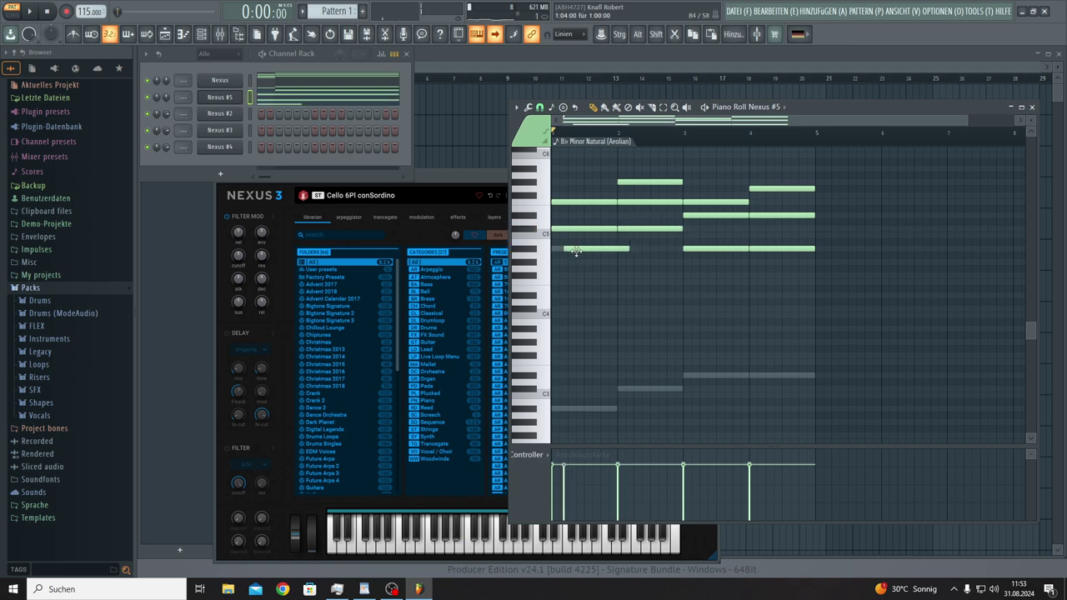
Step: Trace the ghosted bass notes as one-bar notes: B♭2 in bar 1, C#3 in bar 2, D#3 in bars 3 and 4
{"action": "left_click", "coordinate": [555, 408]}
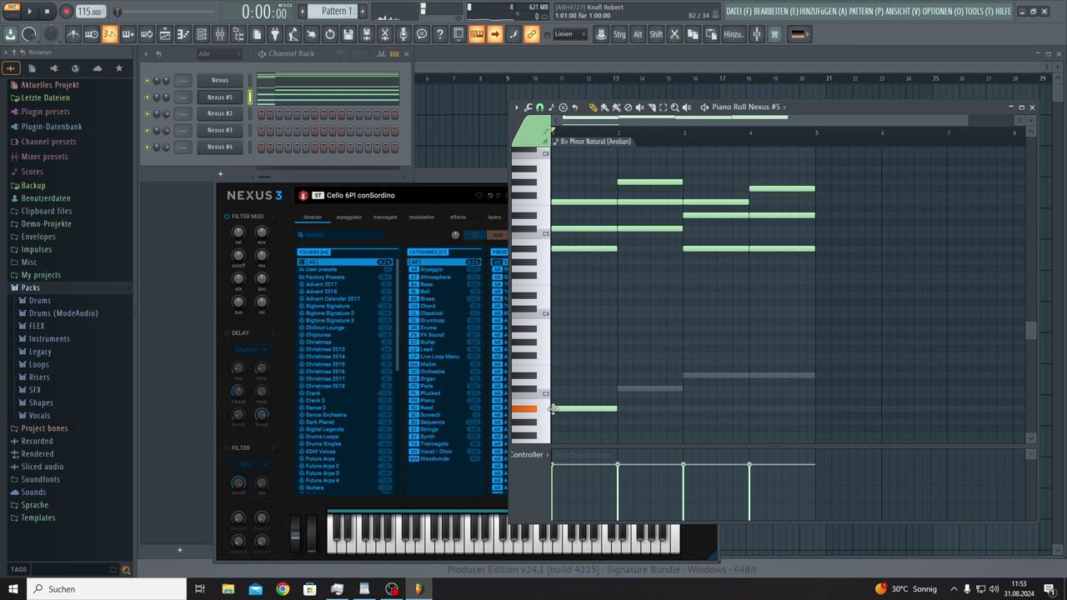
{"action": "left_click", "coordinate": [621, 389]}
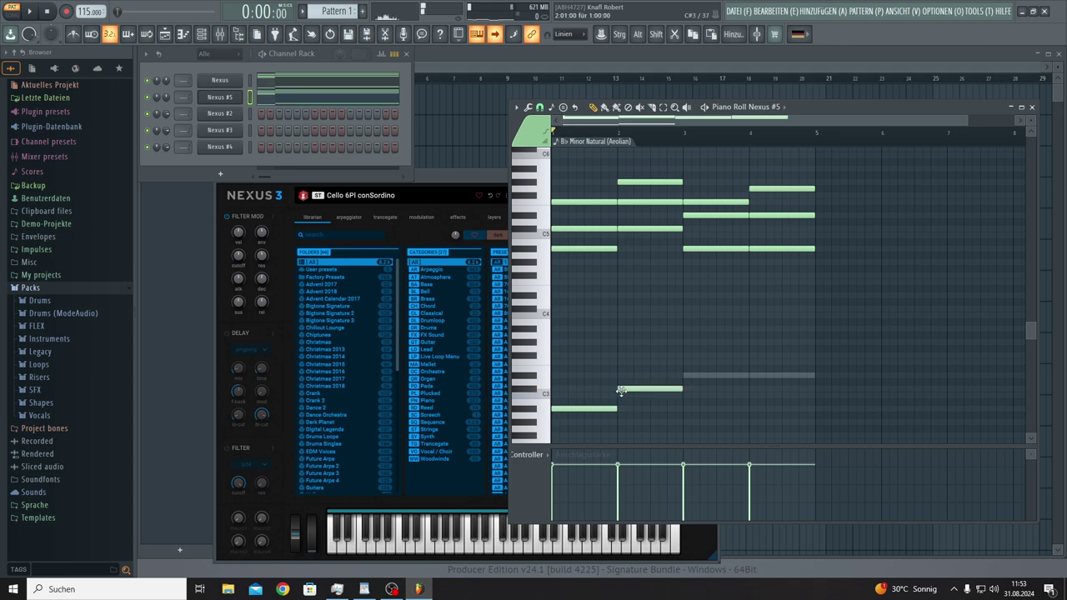
{"action": "left_click", "coordinate": [686, 377]}
{"action": "left_click", "coordinate": [753, 379]}
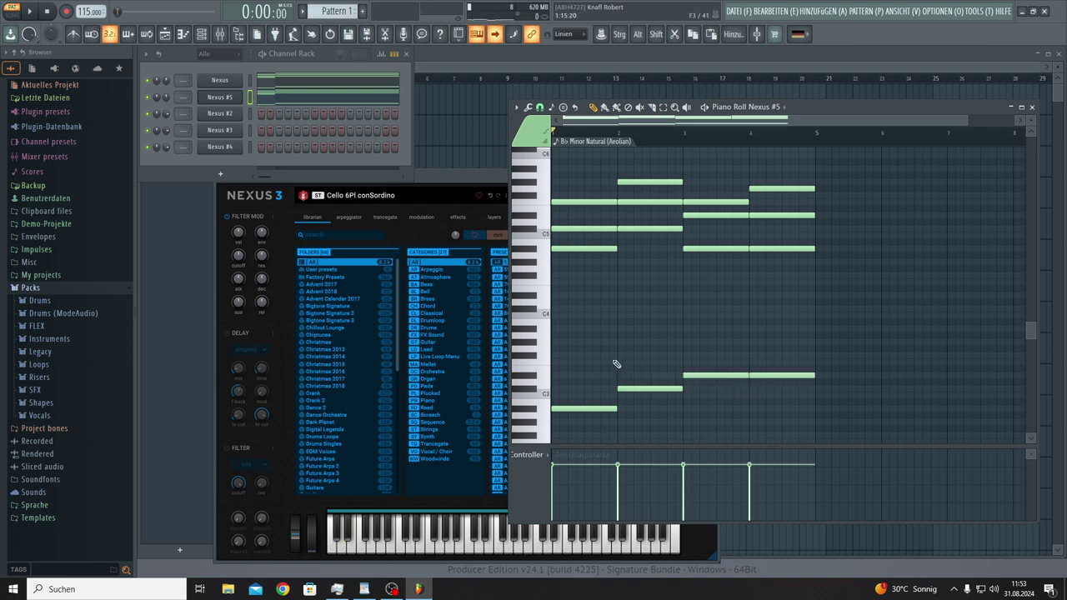
Step: Compare the notes in the piano rolls of the first Nexus channel and its clone
{"action": "left_click", "coordinate": [281, 83]}
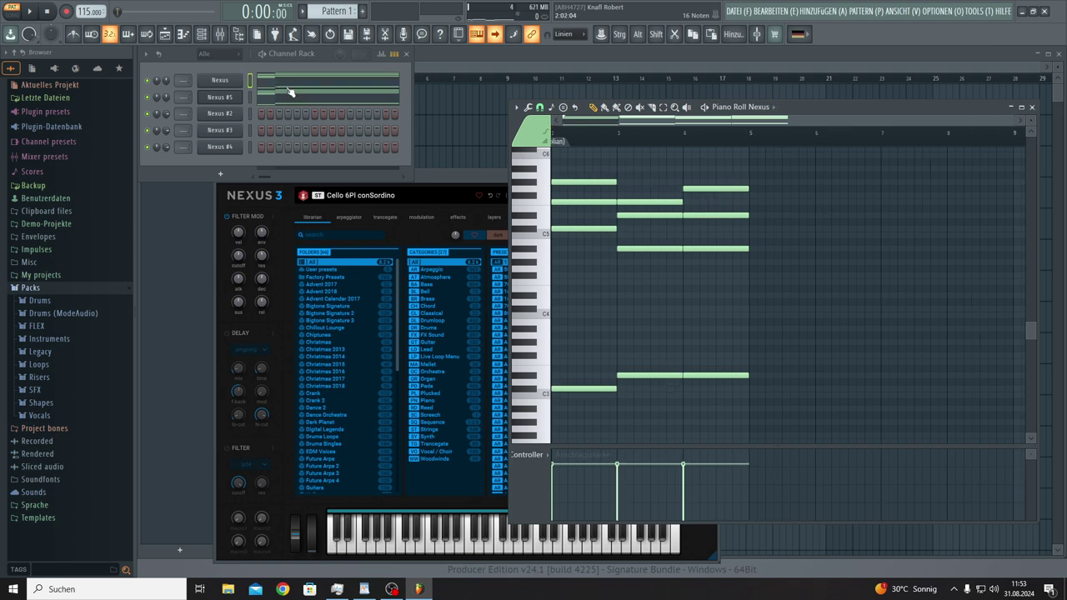
{"action": "mouse_move", "coordinate": [707, 189]}
{"action": "left_mouse_down"}
{"action": "mouse_move", "coordinate": [729, 190]}
{"action": "mouse_move", "coordinate": [706, 192]}
{"action": "mouse_move", "coordinate": [713, 205]}
{"action": "mouse_move", "coordinate": [714, 190]}
{"action": "left_mouse_up"}
{"action": "left_click", "coordinate": [295, 101]}
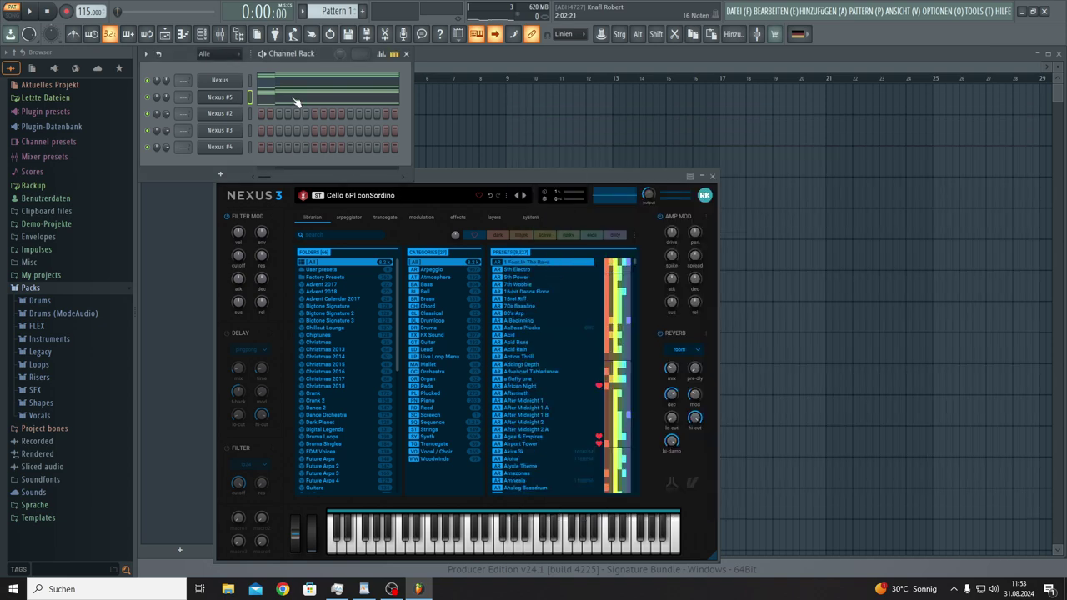
{"action": "left_click", "coordinate": [334, 100]}
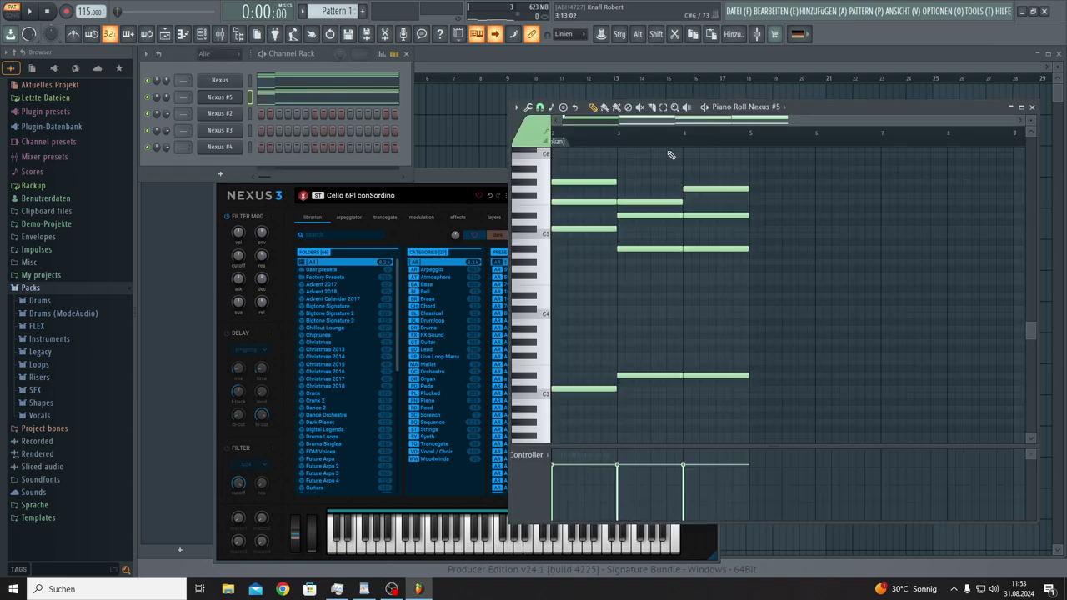
{"action": "left_click_drag", "start_coordinate": [695, 215], "coordinate": [698, 215]}
{"action": "left_click_drag", "start_coordinate": [621, 120], "coordinate": [613, 120]}
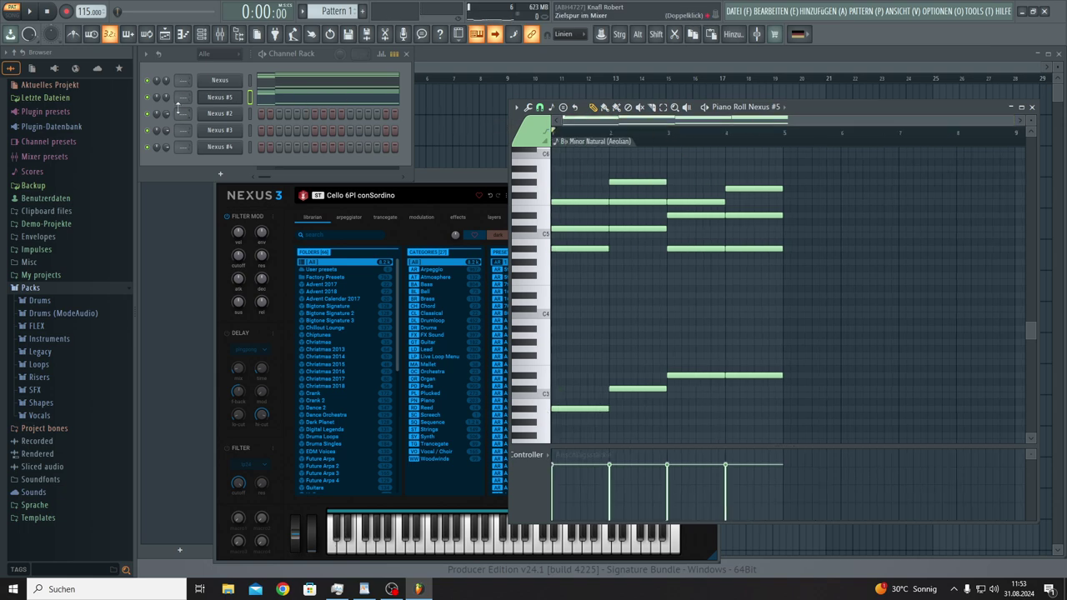
Step: Pan the cloned Nexus #5 channel to the left and the first Nexus channel 100% right
{"action": "left_click_drag", "start_coordinate": [157, 98], "coordinate": [158, 112]}
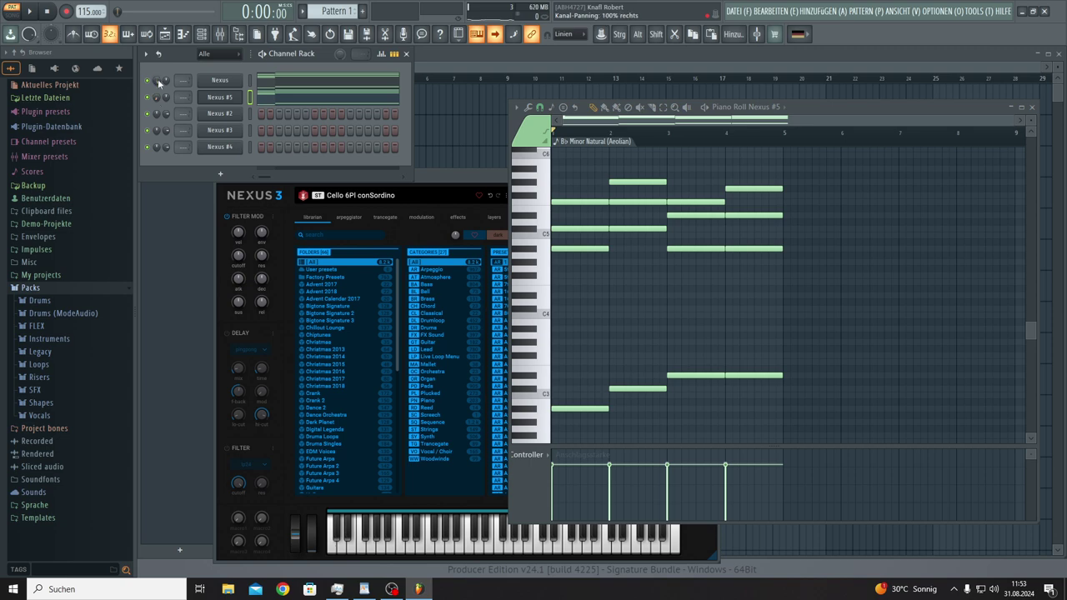
Step: Open the system settings page of the cloned Nexus #5 instrument
{"action": "left_click", "coordinate": [223, 97]}
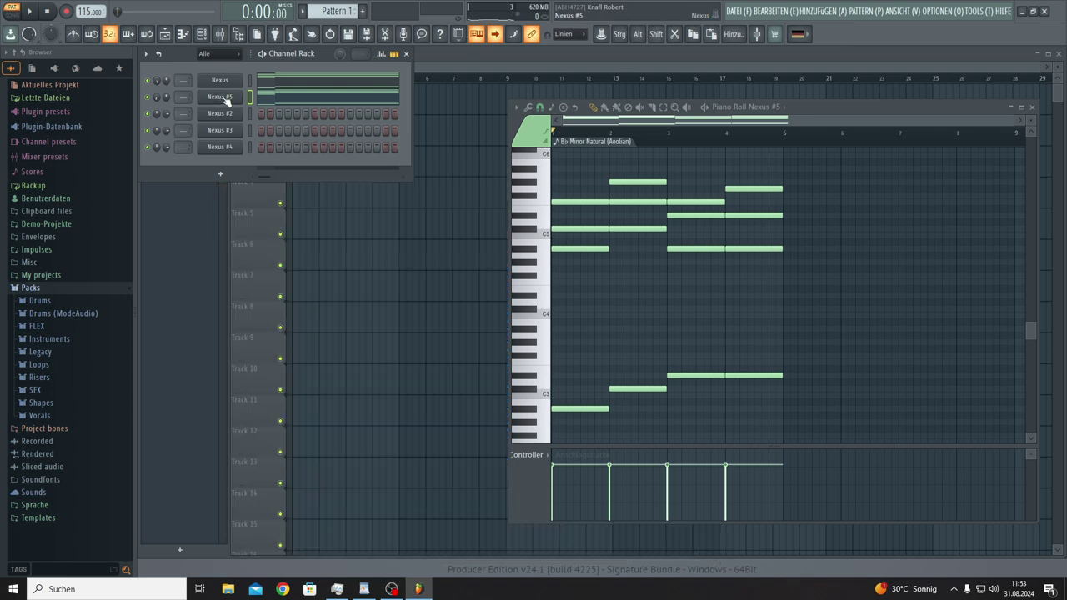
{"action": "left_click", "coordinate": [223, 98]}
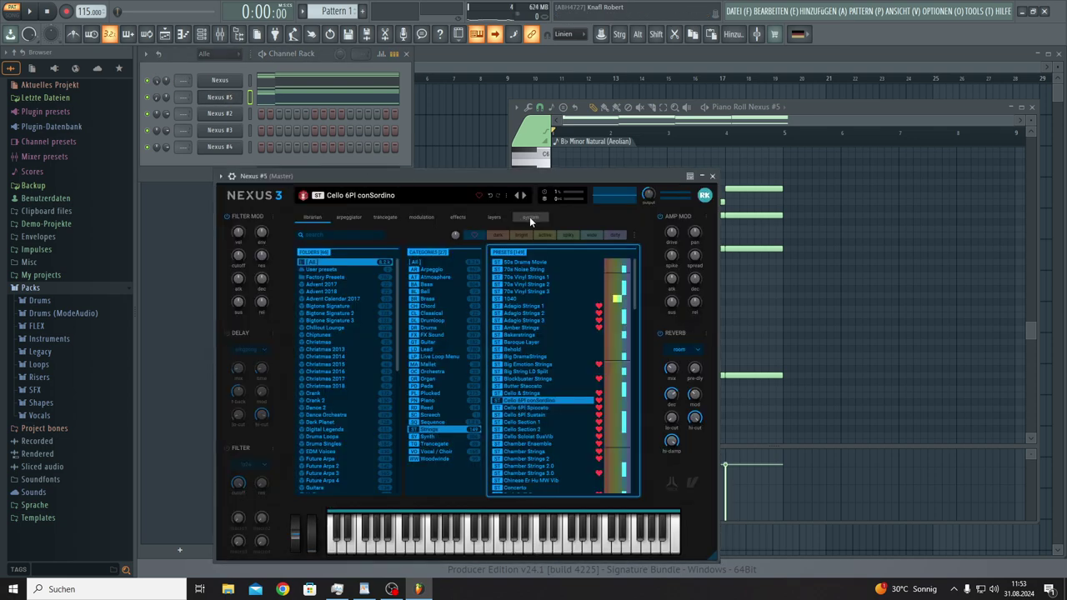
{"action": "left_click", "coordinate": [529, 218]}
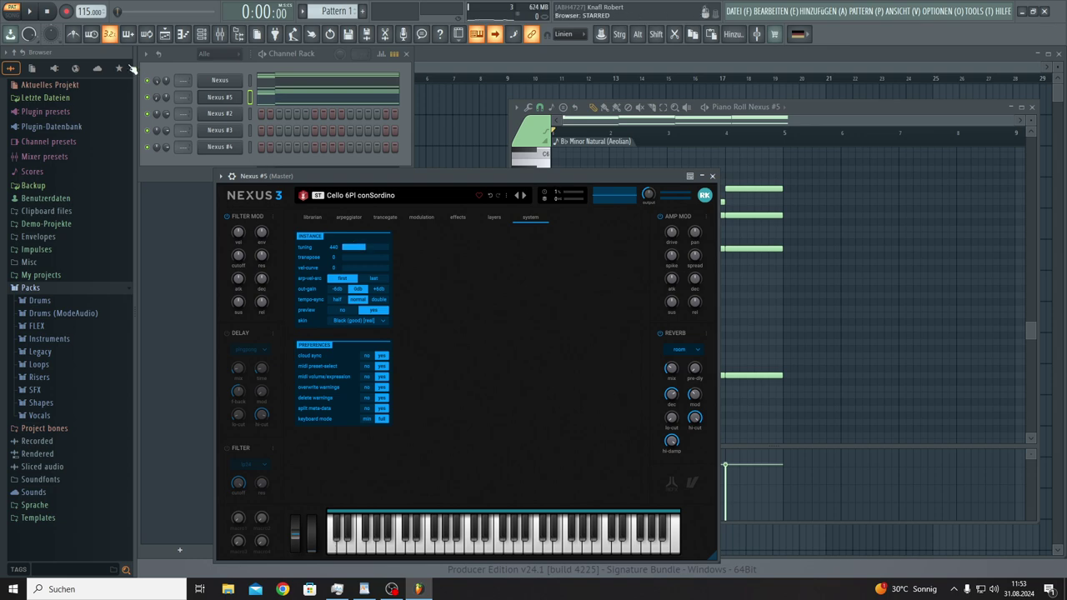
Step: Play Pattern 1, return Nexus #5 to its preset library and copy all notes from its piano roll
{"action": "key", "text": "space"}
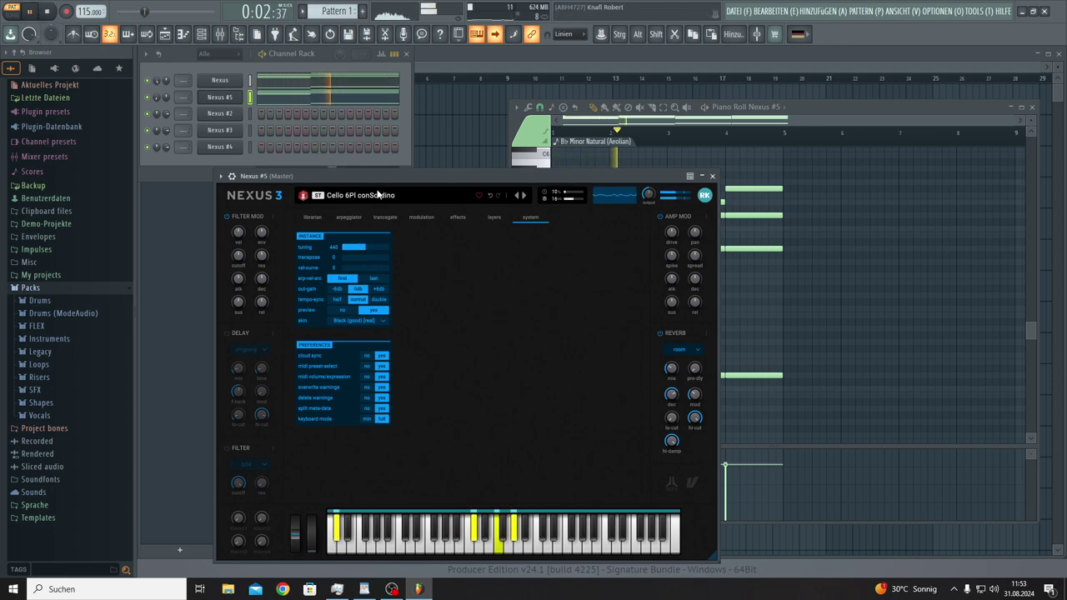
{"action": "left_click", "coordinate": [306, 215]}
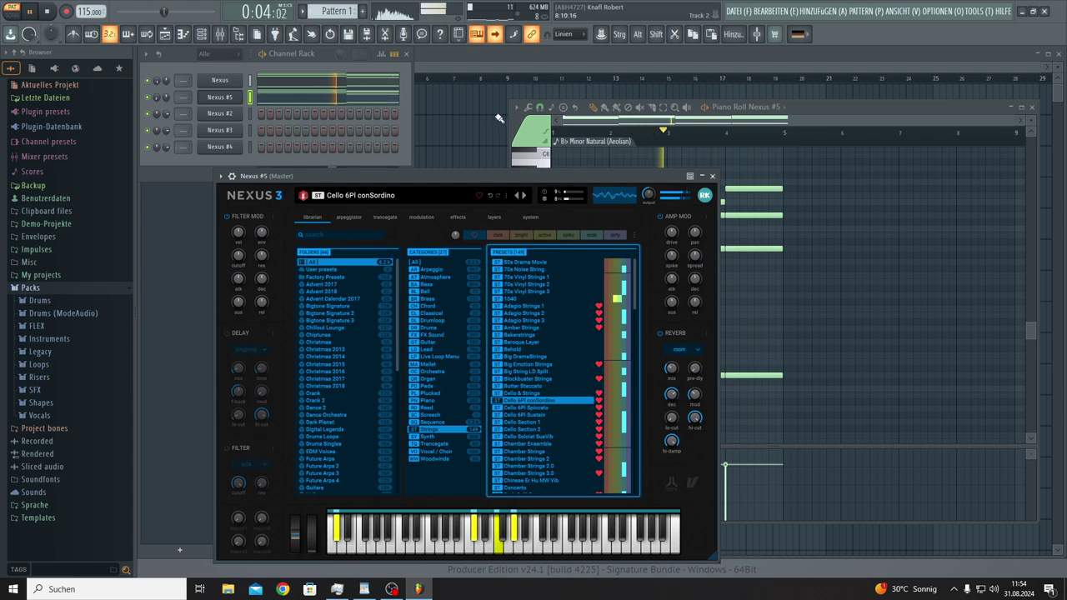
{"action": "left_click", "coordinate": [329, 96]}
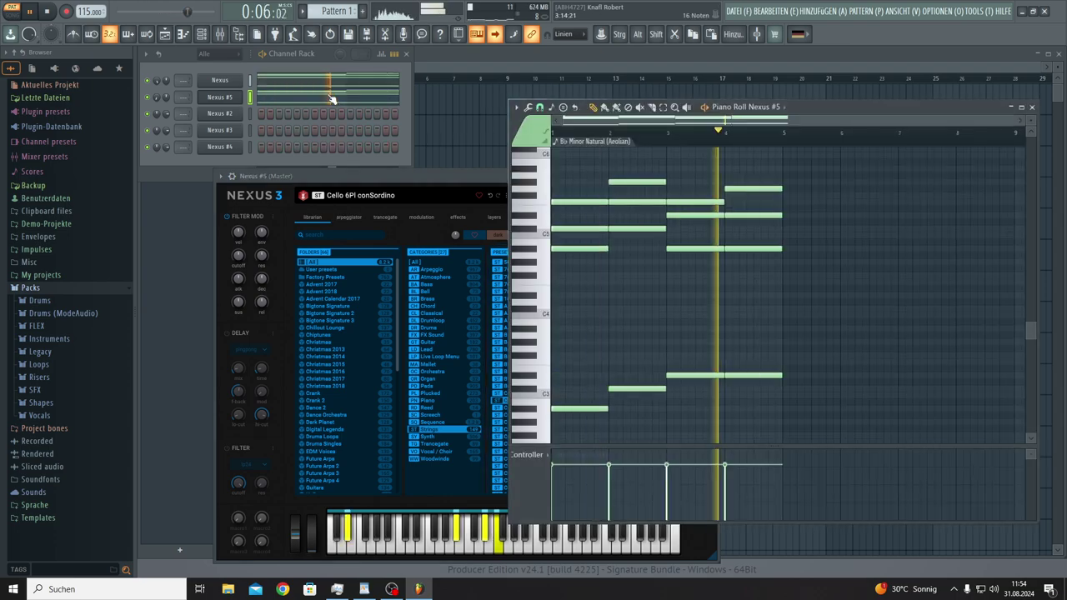
{"action": "left_click_drag", "start_coordinate": [825, 176], "coordinate": [505, 475]}
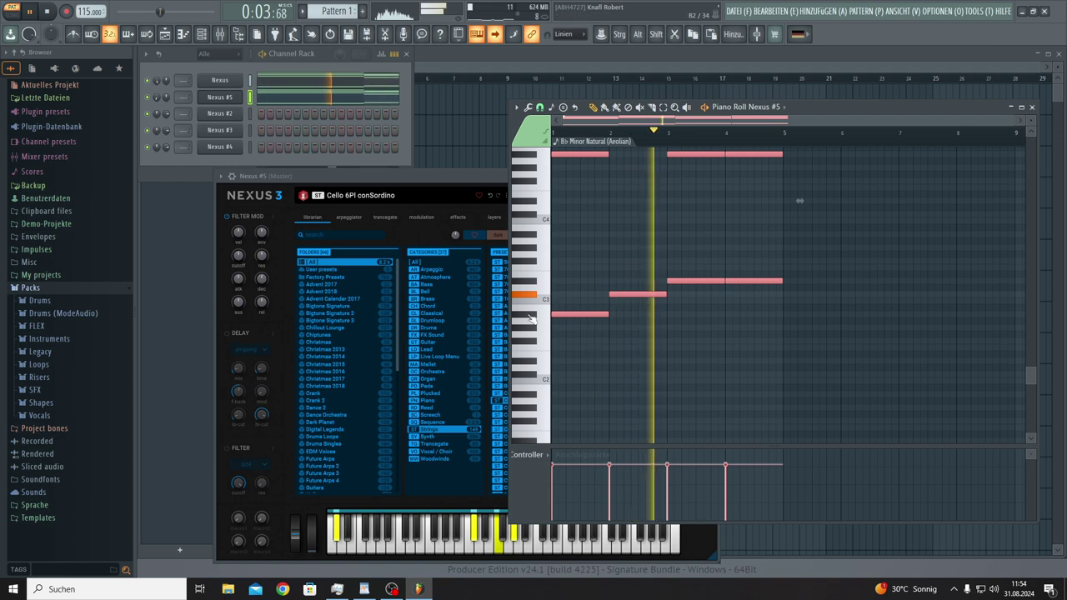
{"action": "scroll", "coordinate": [338, 12], "scroll_direction": "down", "scroll_amount": 1}
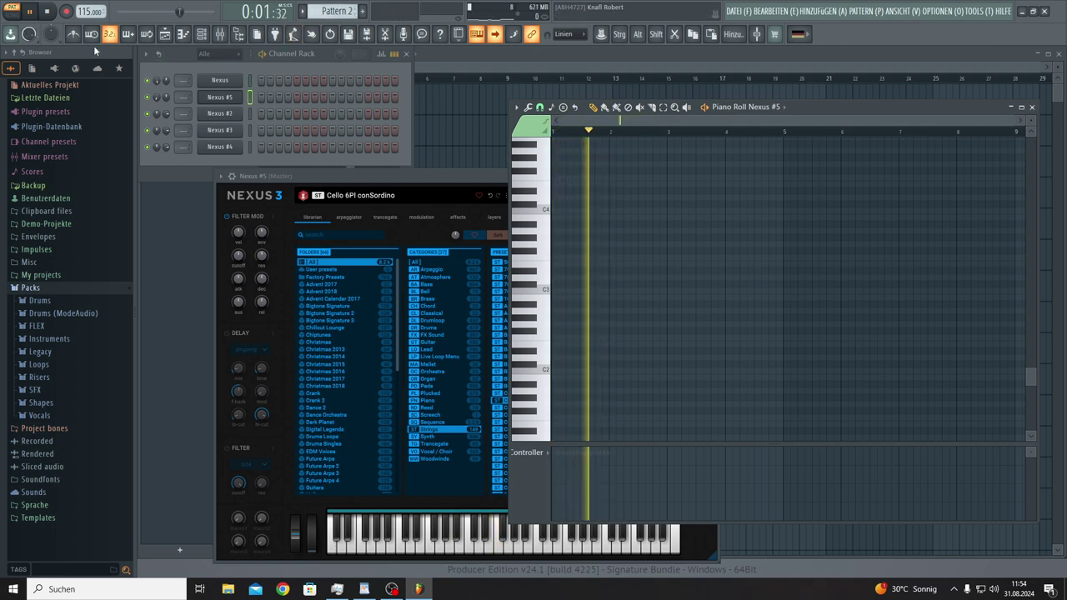
Step: Start playlist playback in song mode, with Pattern 2 selected for editing and the channel rack shown
{"action": "left_click", "coordinate": [443, 100]}
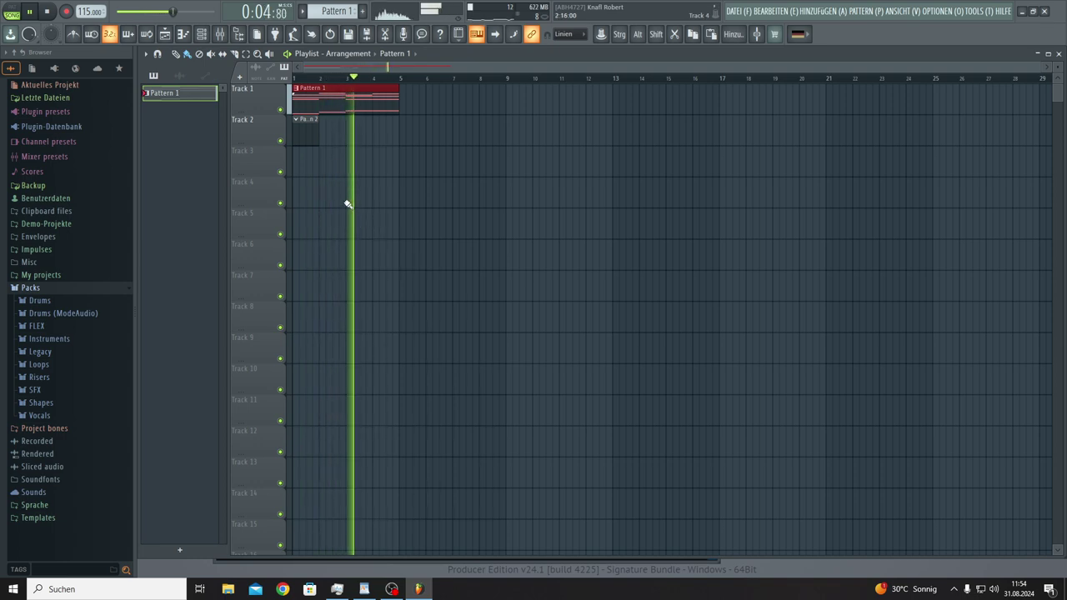
{"action": "left_click", "coordinate": [362, 10]}
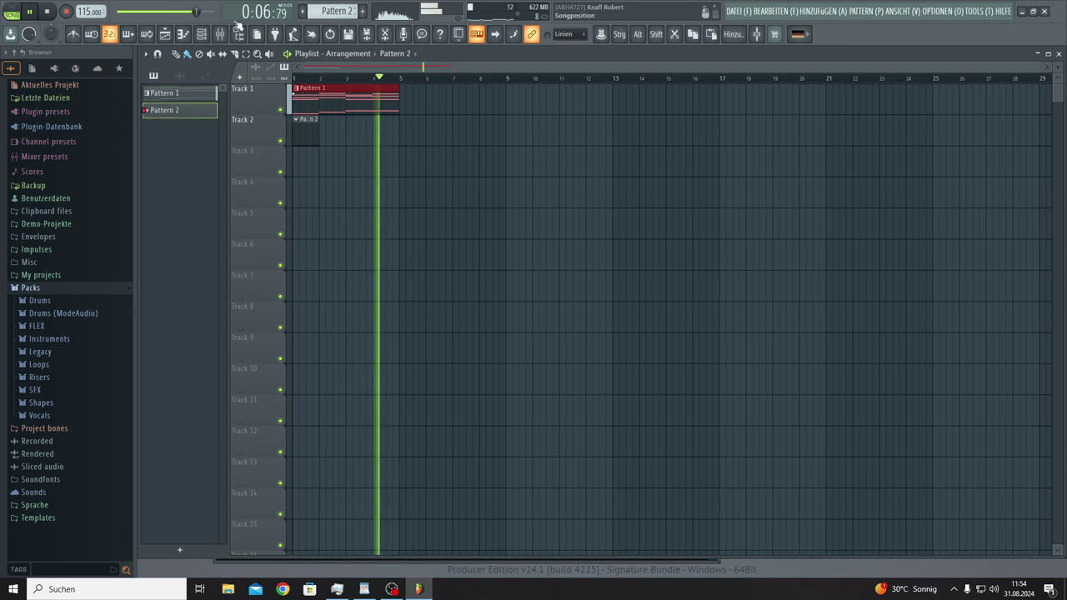
{"action": "left_click", "coordinate": [201, 34]}
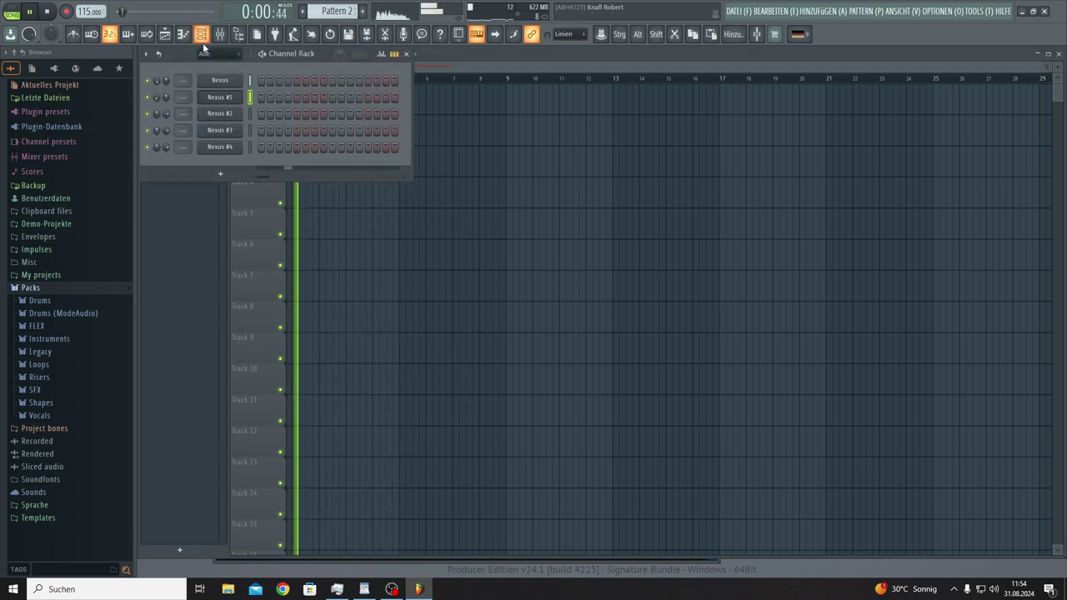
Step: Route the Nexus and Nexus #5 channels to mixer track 1 and the Nexus #2 channel to mixer track 2
{"action": "left_click", "coordinate": [221, 116]}
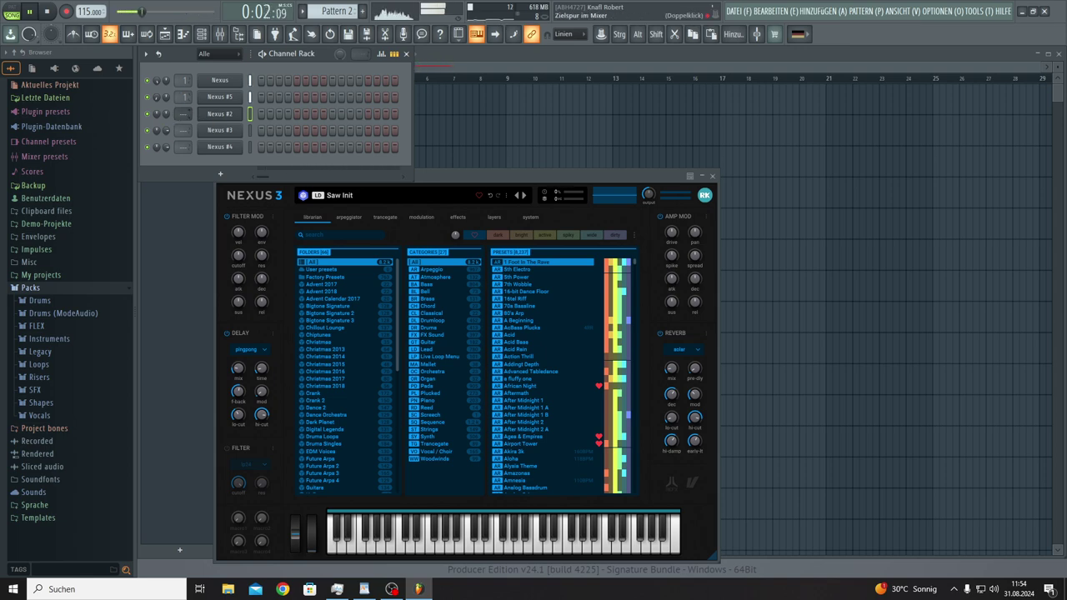
{"action": "left_click", "coordinate": [217, 117]}
{"action": "left_click", "coordinate": [214, 121]}
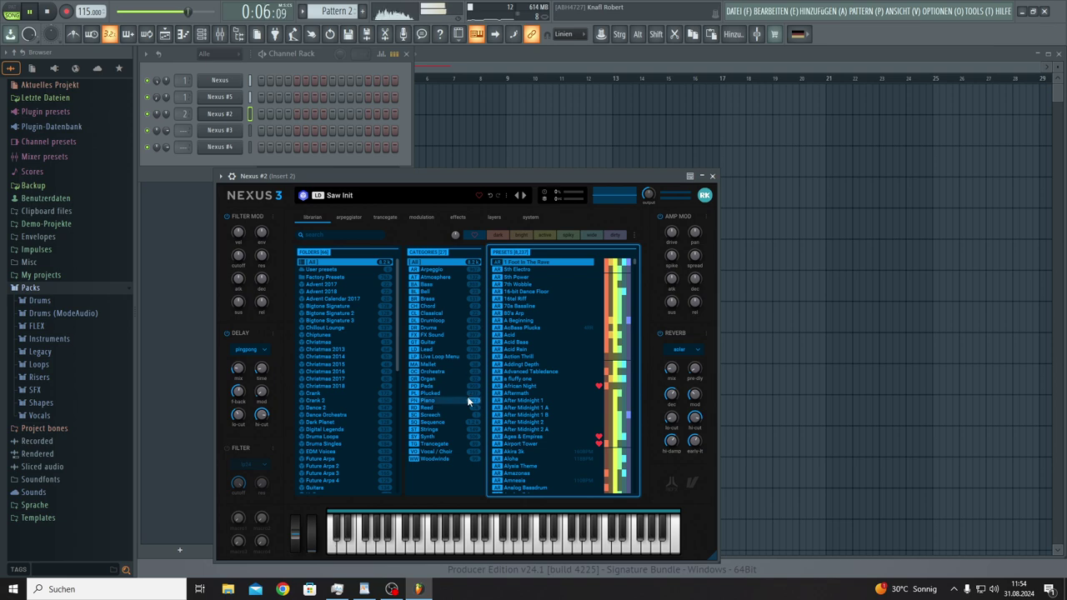
Step: Compare Strings presets in Nexus #2, including Golden Strings, and load Hero Strings Chamber
{"action": "left_click", "coordinate": [436, 429]}
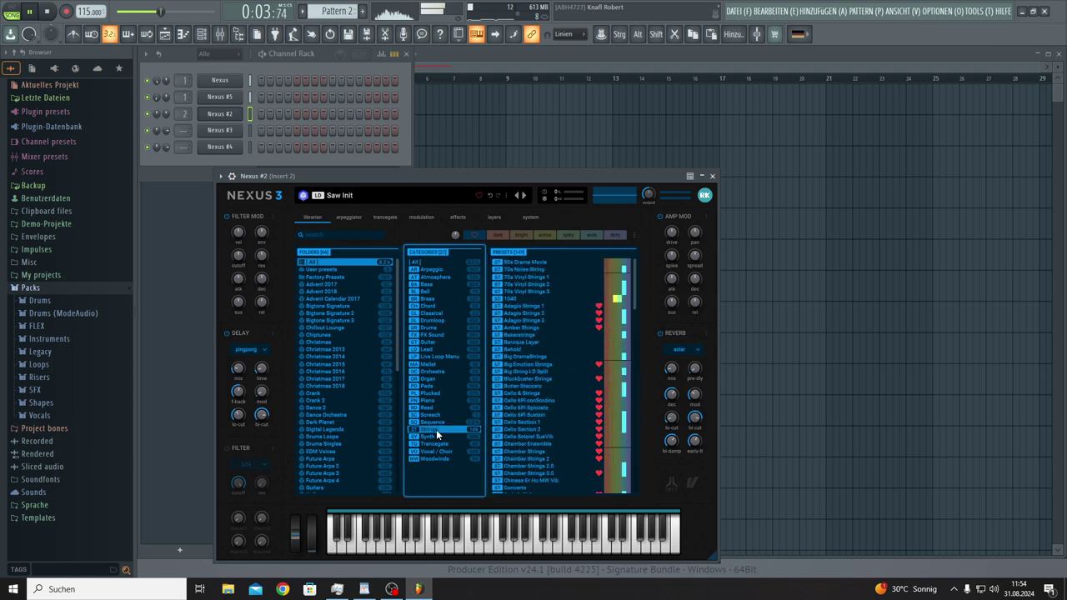
{"action": "scroll", "coordinate": [539, 421], "scroll_direction": "down", "scroll_amount": 3}
{"action": "scroll", "coordinate": [542, 425], "scroll_direction": "down", "scroll_amount": 5}
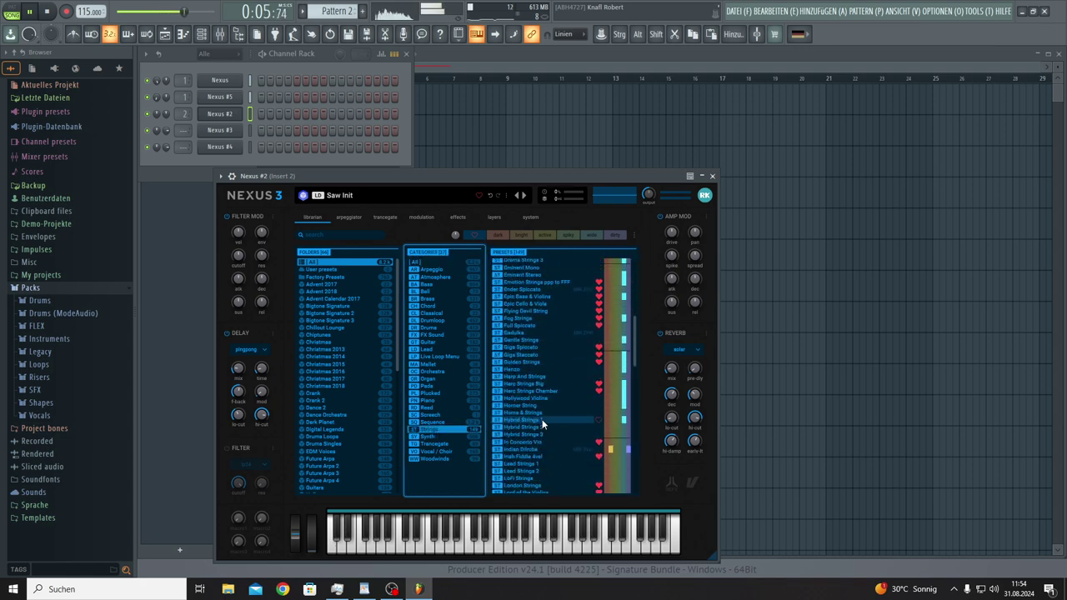
{"action": "left_click", "coordinate": [524, 392]}
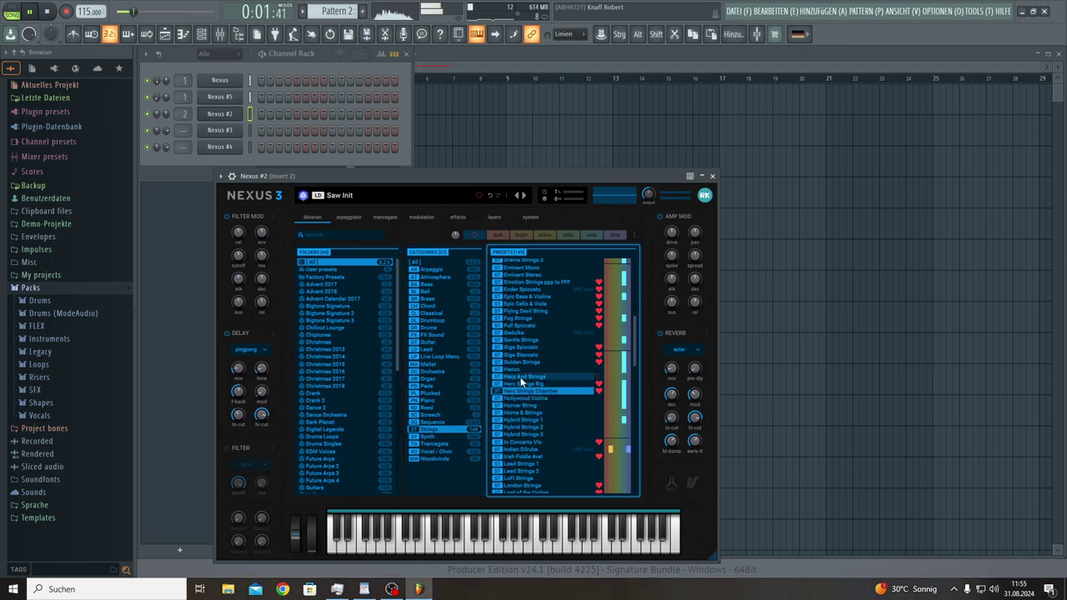
{"action": "left_click", "coordinate": [518, 362]}
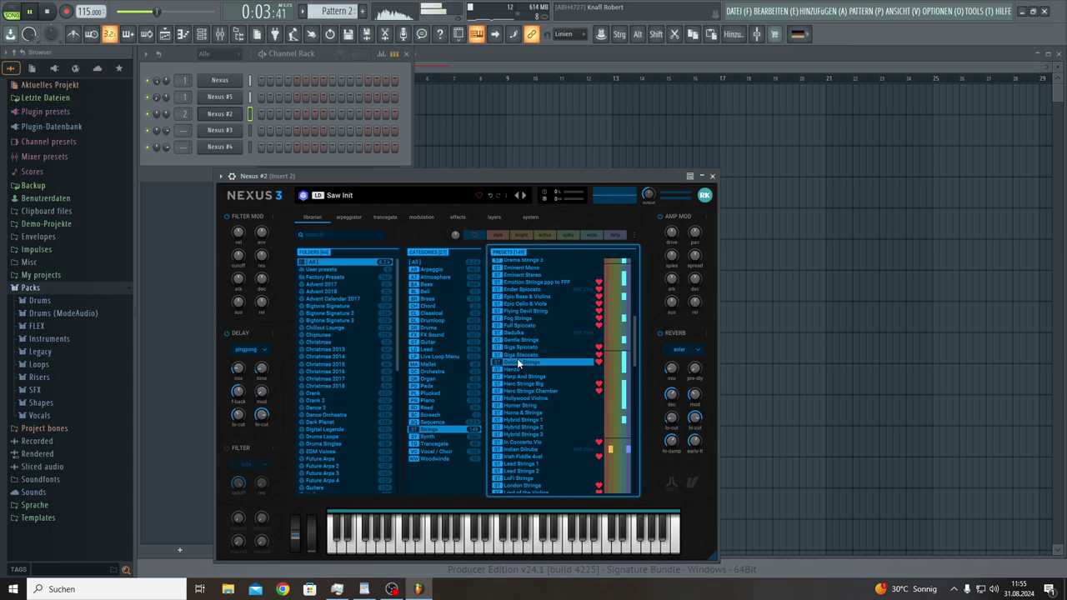
{"action": "left_click", "coordinate": [520, 390]}
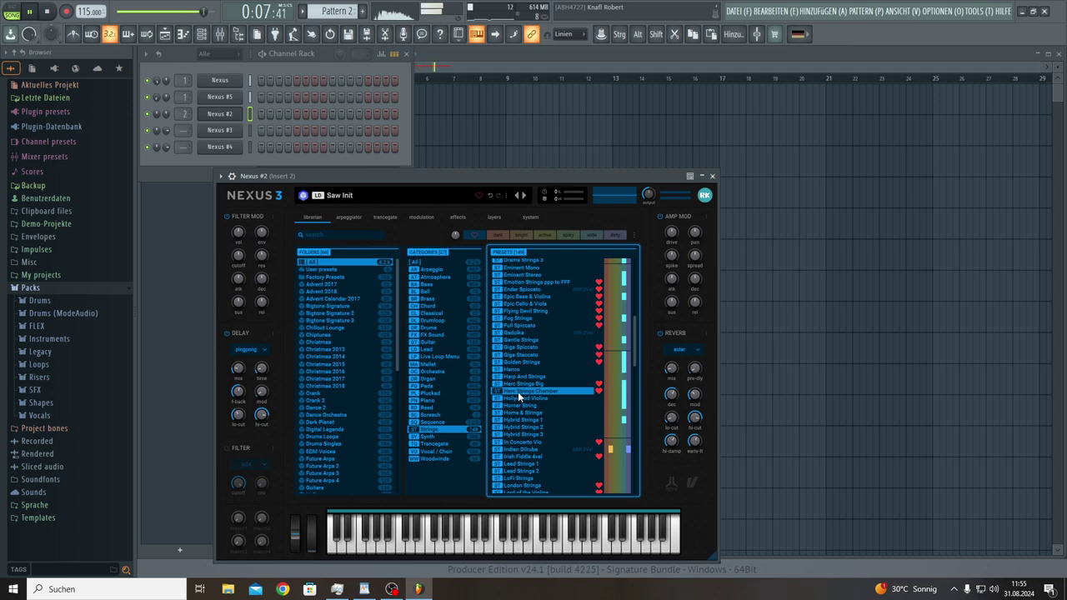
Step: Paste the copied chord and bass notes into the piano roll of the Nexus #2 channel
{"action": "right_click", "coordinate": [233, 116]}
{"action": "left_click", "coordinate": [265, 114]}
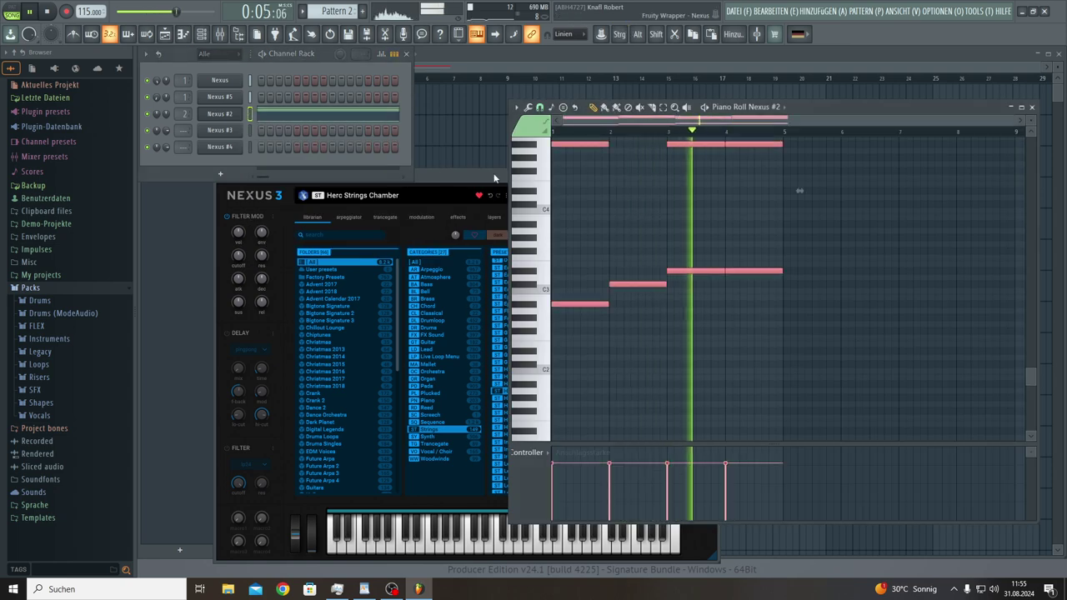
{"action": "scroll", "coordinate": [598, 208], "scroll_direction": "up", "scroll_amount": 2}
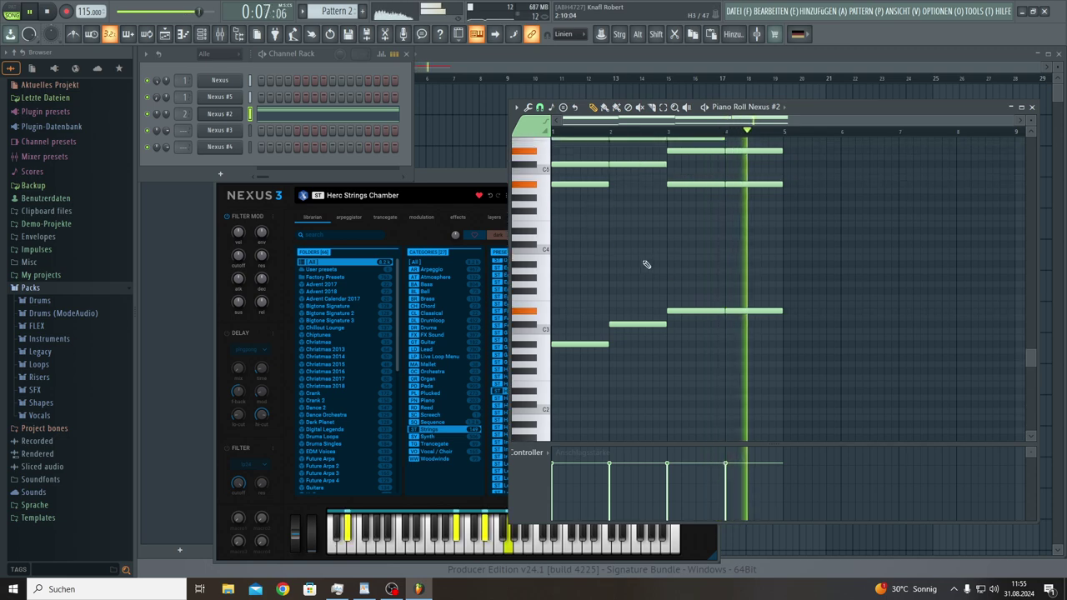
Step: Raise the four bass notes in Nexus #2 by three octaves, placing them above the chord notes with B♭5 in bar 1
{"action": "left_click_drag", "start_coordinate": [776, 276], "coordinate": [549, 388]}
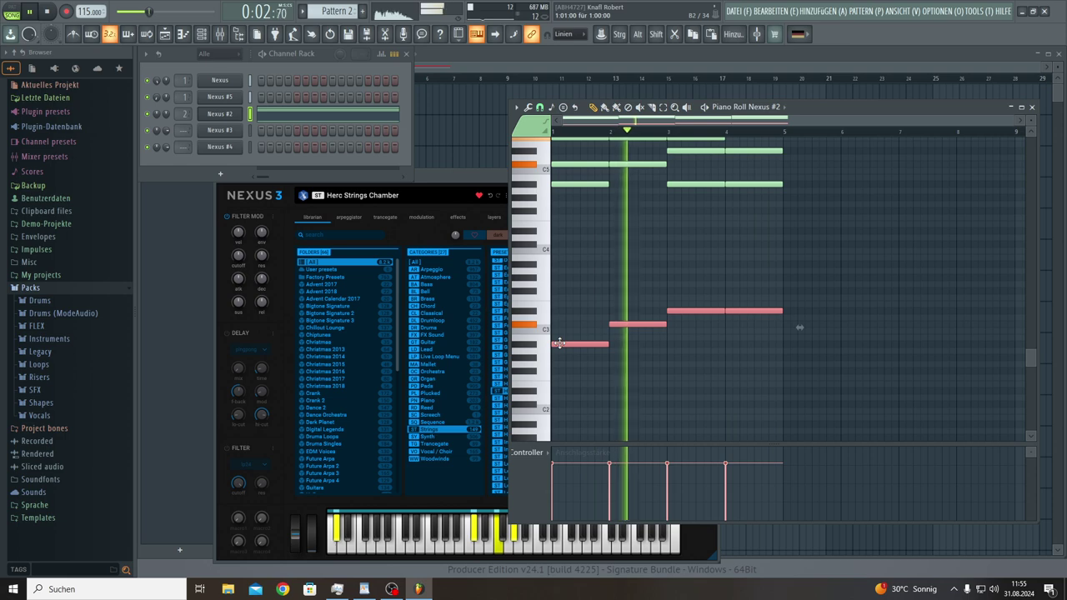
{"action": "left_click_drag", "start_coordinate": [560, 343], "coordinate": [548, 264]}
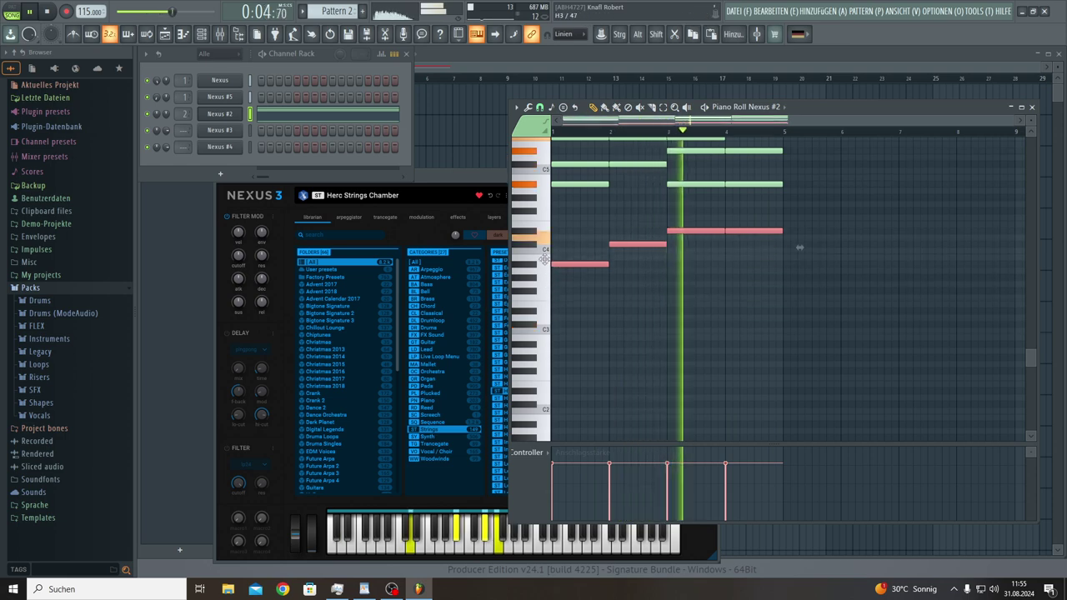
{"action": "scroll", "coordinate": [574, 238], "scroll_direction": "up", "scroll_amount": 6}
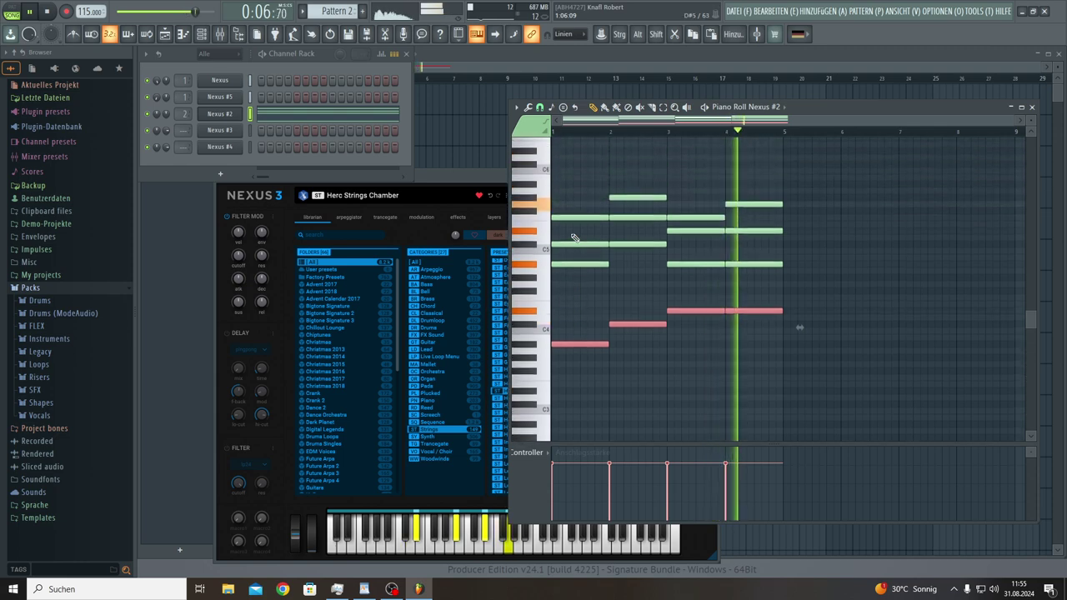
{"action": "scroll", "coordinate": [574, 239], "scroll_direction": "up", "scroll_amount": 1}
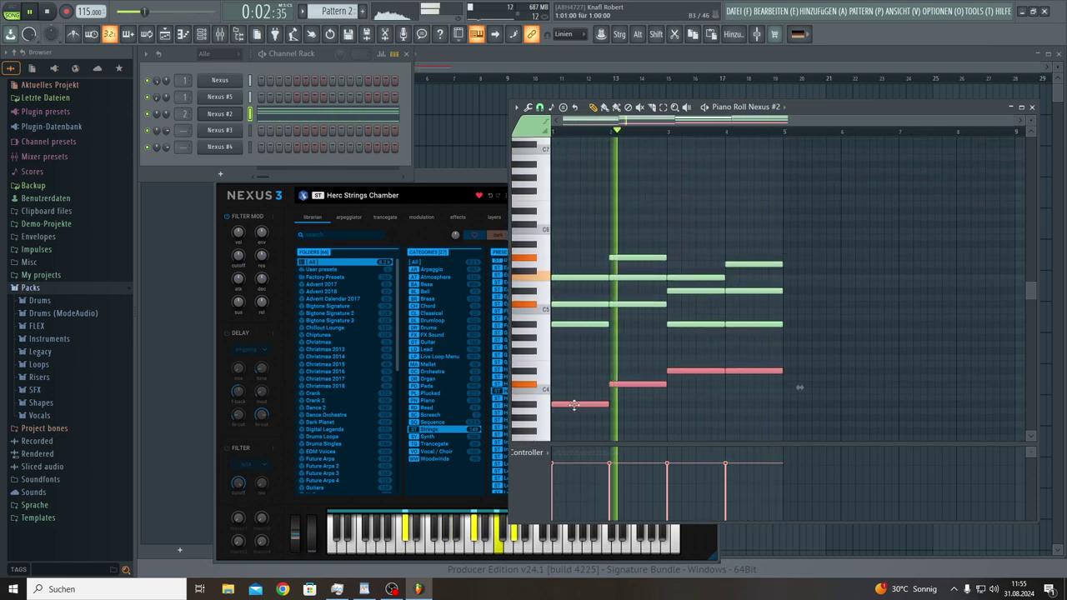
{"action": "left_click_drag", "start_coordinate": [576, 404], "coordinate": [543, 248]}
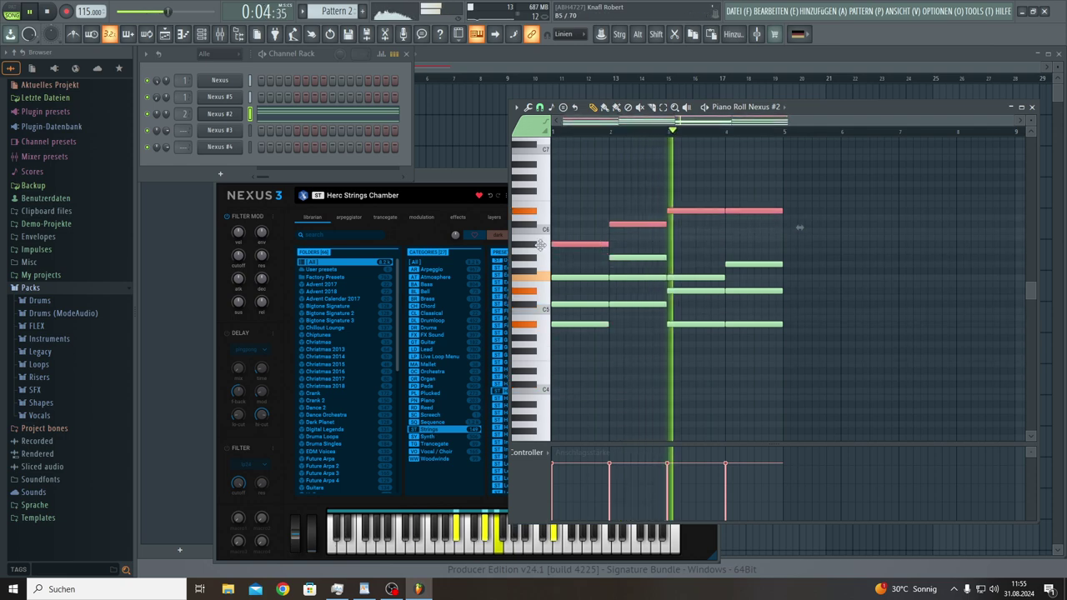
{"action": "left_click", "coordinate": [586, 207]}
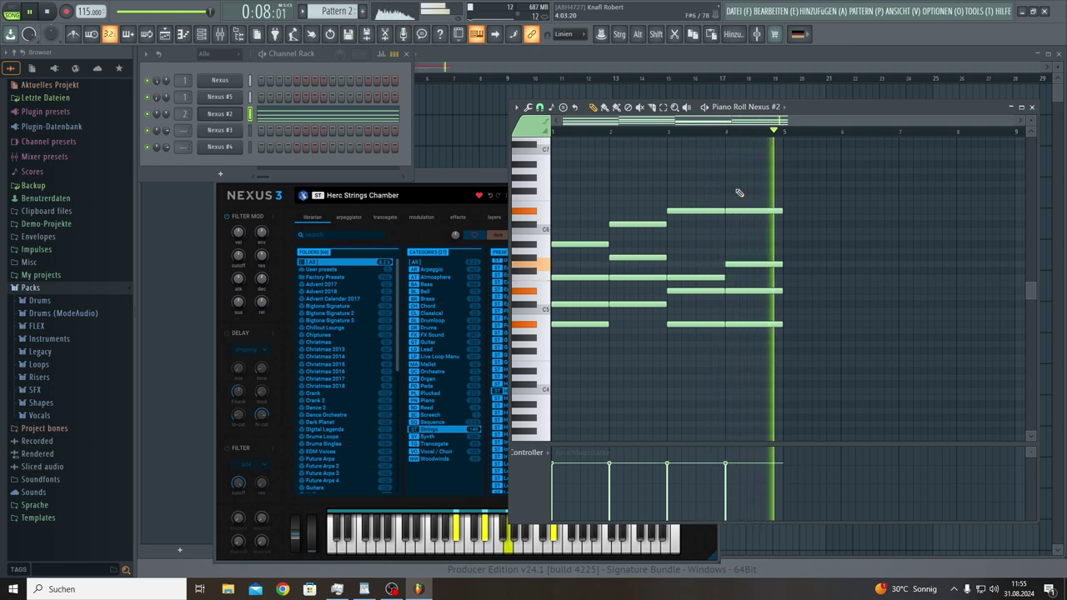
Step: Lower the velocity of all Nexus #2 notes evenly to about half level across the four bars
{"action": "left_click_drag", "start_coordinate": [785, 182], "coordinate": [581, 335]}
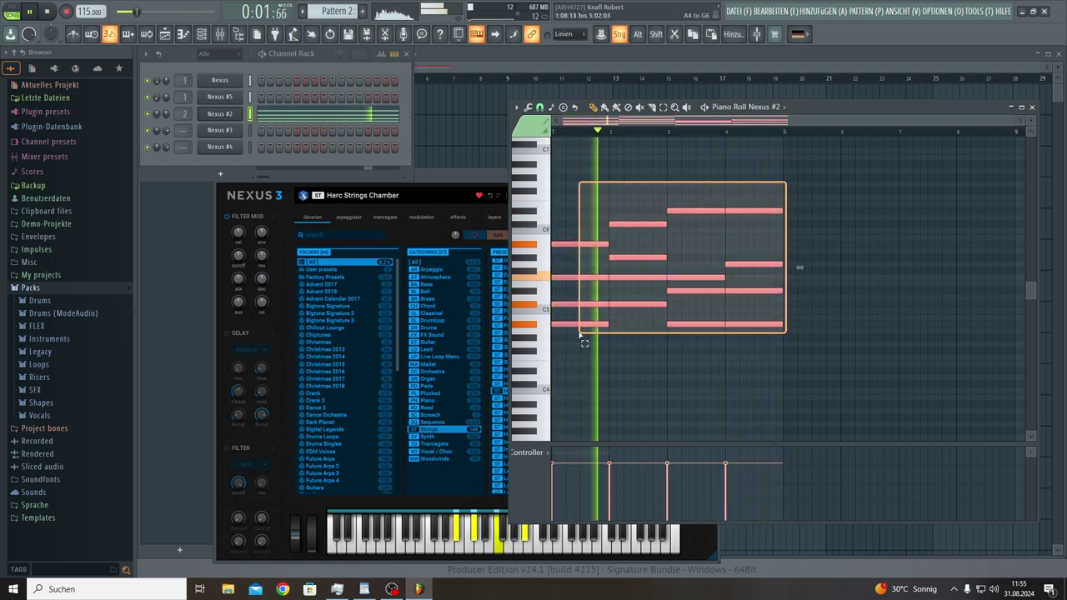
{"action": "left_click_drag", "start_coordinate": [753, 490], "coordinate": [488, 487]}
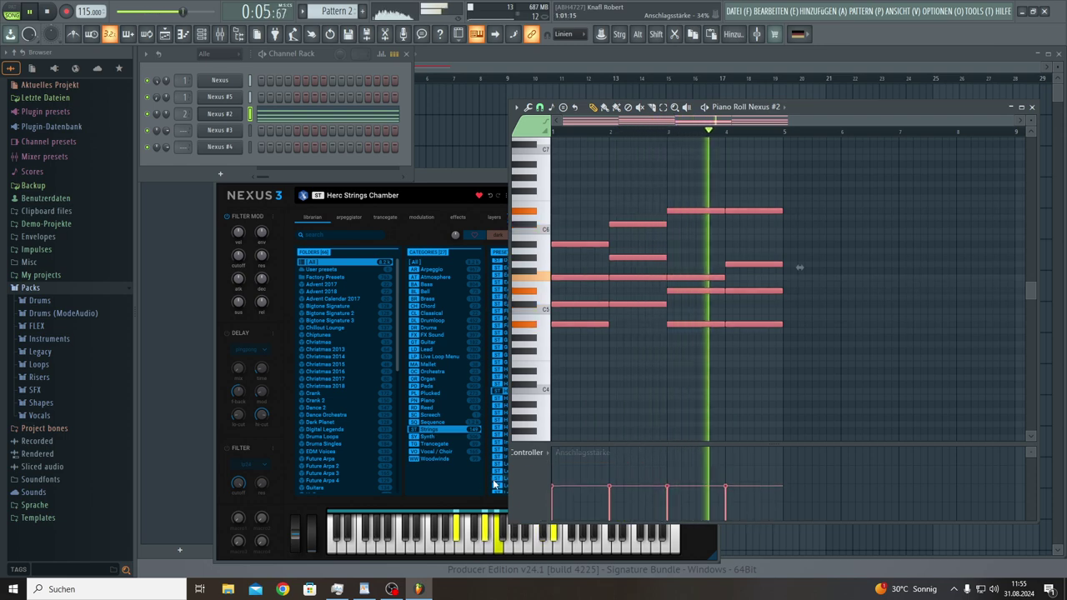
{"action": "left_click", "coordinate": [675, 392]}
Step: Turn the repeated pitches into sustained notes: F5 over bars 1–3, C#5 over bars 1–2, and B♭4, D#5 and D#6 over bars 3–4
{"action": "mouse_move", "coordinate": [724, 277]}
{"action": "left_mouse_down"}
{"action": "mouse_move", "coordinate": [614, 283]}
{"action": "mouse_move", "coordinate": [717, 289]}
{"action": "left_mouse_up"}
{"action": "key", "text": "space"}
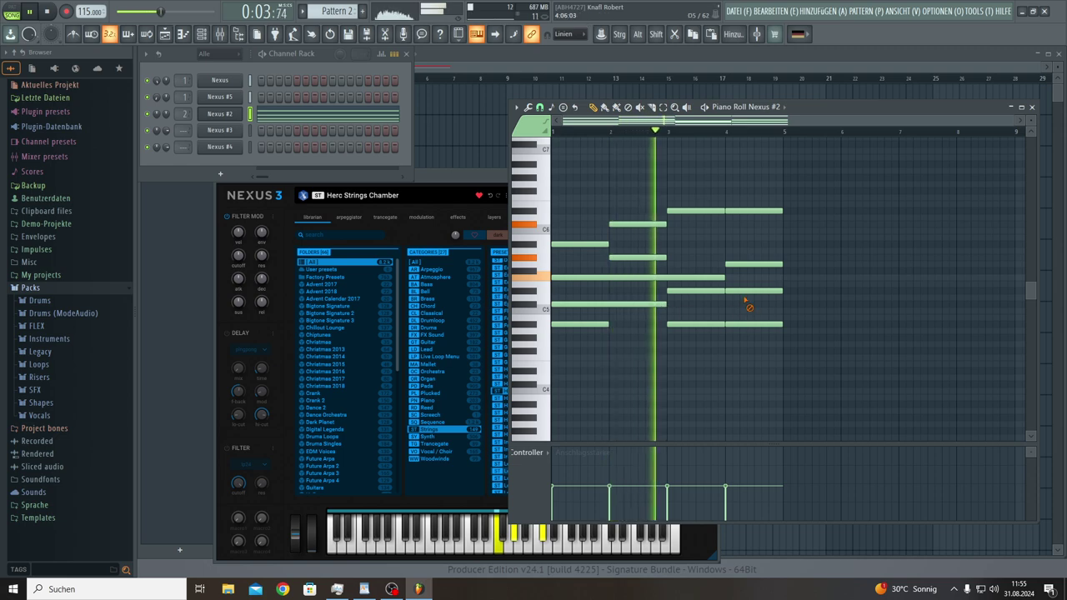
{"action": "left_click_drag", "start_coordinate": [730, 337], "coordinate": [776, 297]}
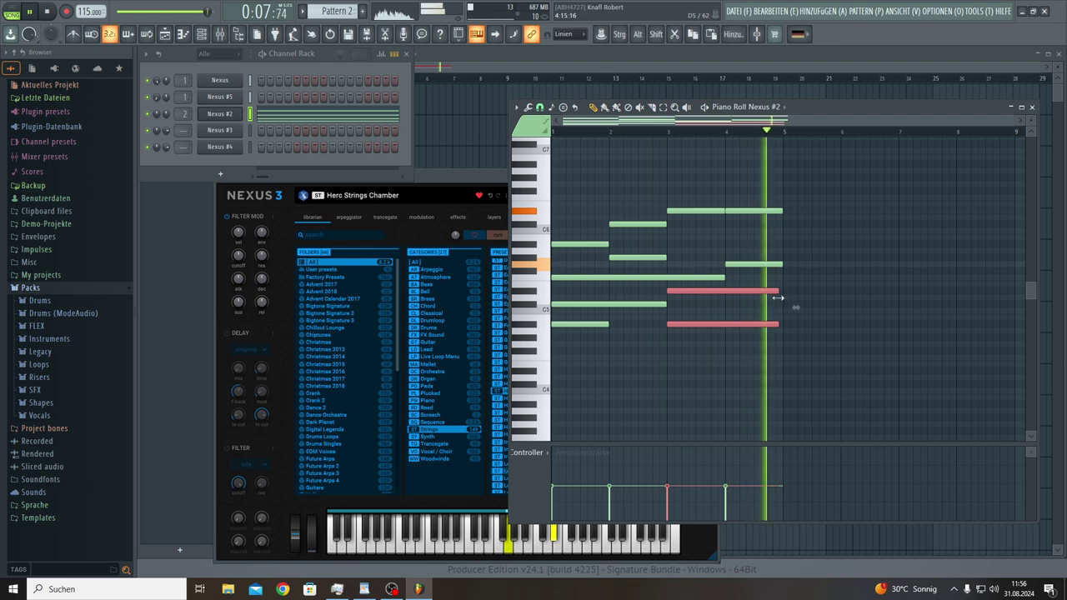
{"action": "left_click", "coordinate": [785, 305]}
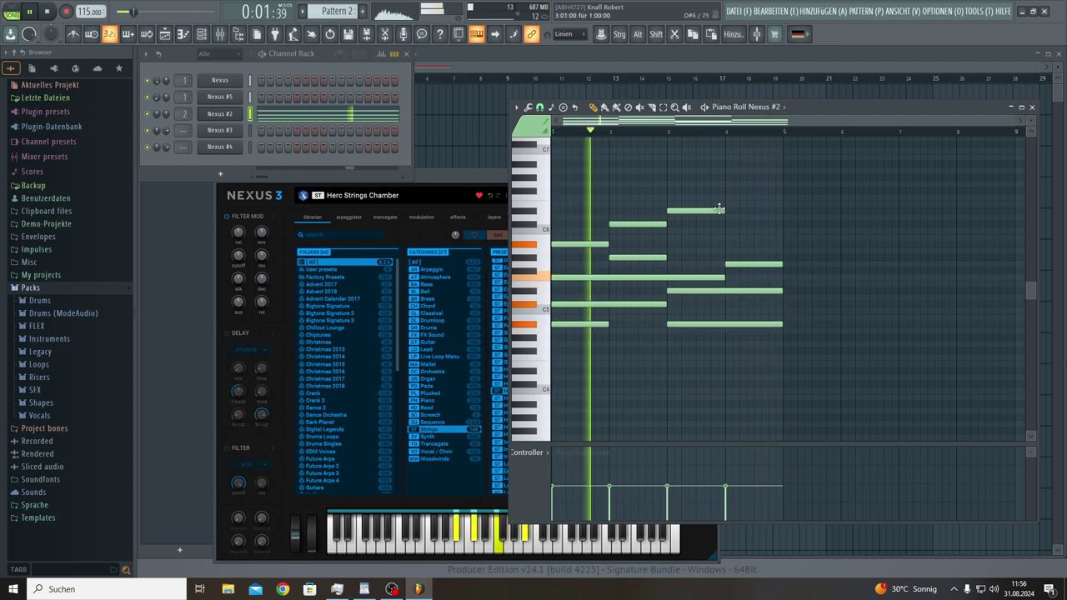
{"action": "left_click_drag", "start_coordinate": [726, 212], "coordinate": [780, 220]}
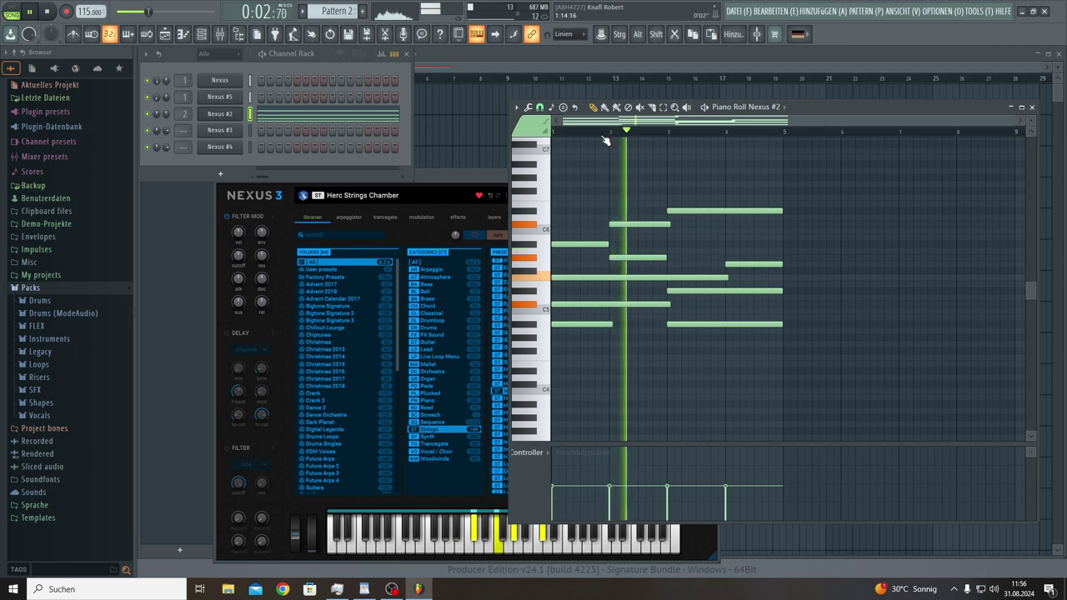
Step: Lengthen the B♭5 note of bar 1 slightly past the start of bar 2, matching the overlap of the B♭4 note below
{"action": "scroll", "coordinate": [606, 134], "scroll_direction": "up", "scroll_amount": 4}
{"action": "scroll", "coordinate": [607, 133], "scroll_direction": "up", "scroll_amount": 1}
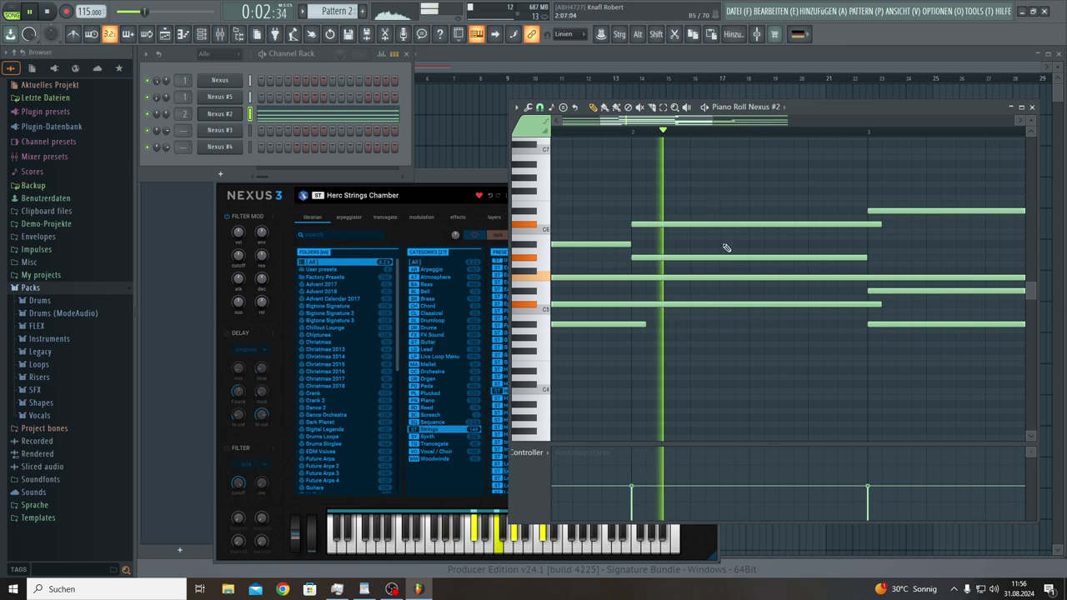
{"action": "scroll", "coordinate": [712, 118], "scroll_direction": "down", "scroll_amount": 1}
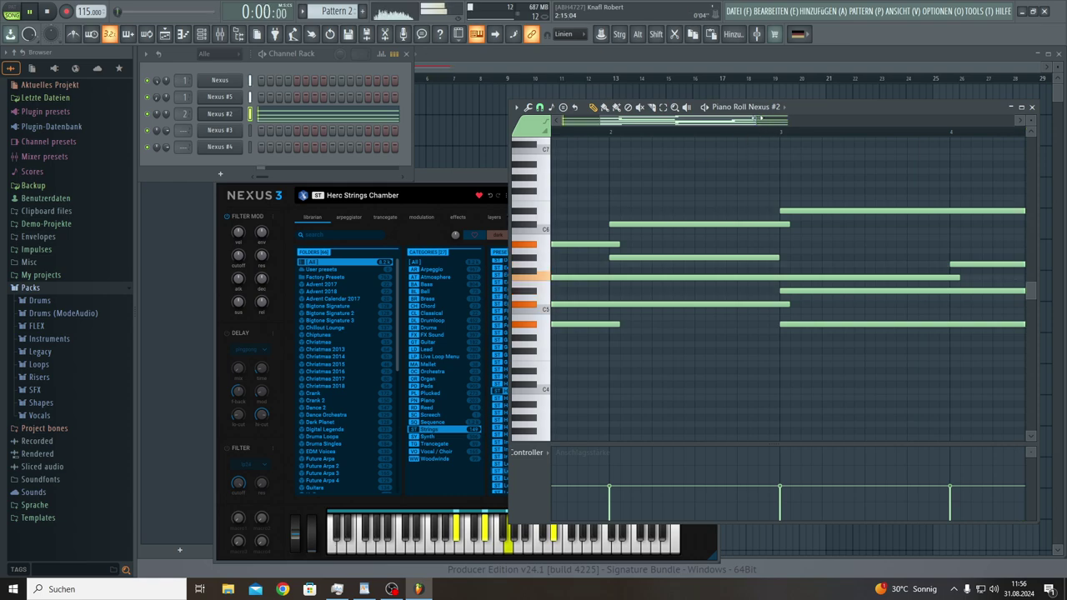
{"action": "scroll", "coordinate": [772, 131], "scroll_direction": "down", "scroll_amount": 1}
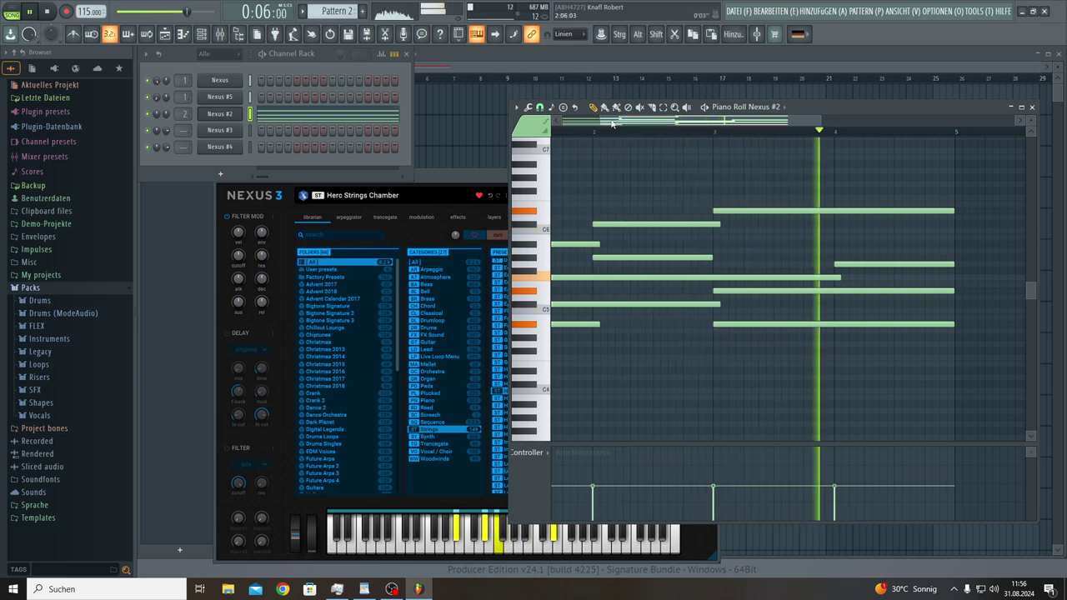
{"action": "scroll", "coordinate": [653, 131], "scroll_direction": "down", "scroll_amount": 1}
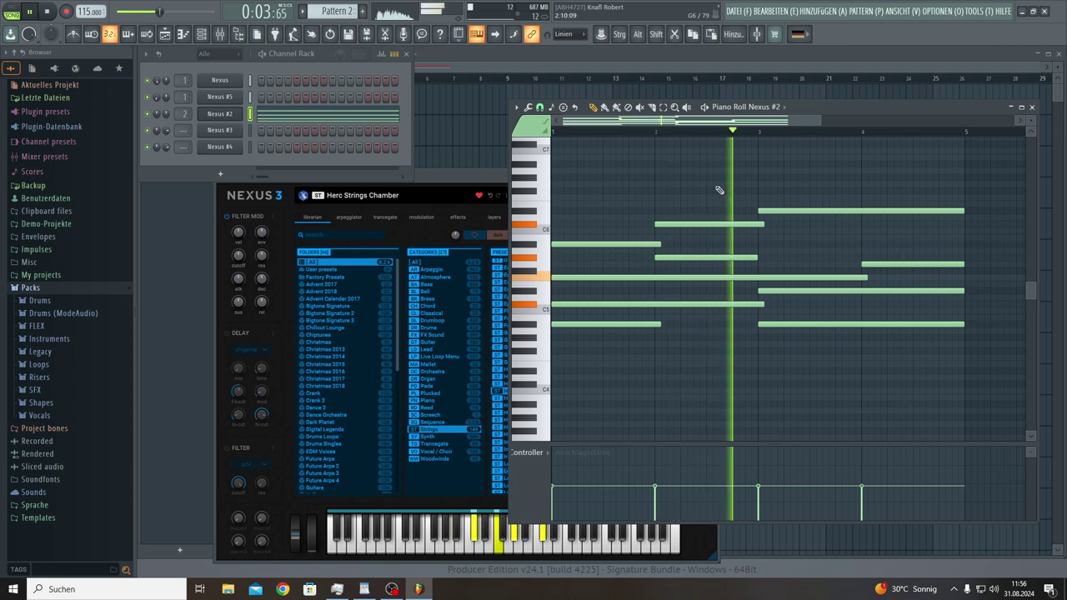
Step: Clone the Nexus #2 channel with its Hero Strings Chamber preset
{"action": "right_click", "coordinate": [221, 116]}
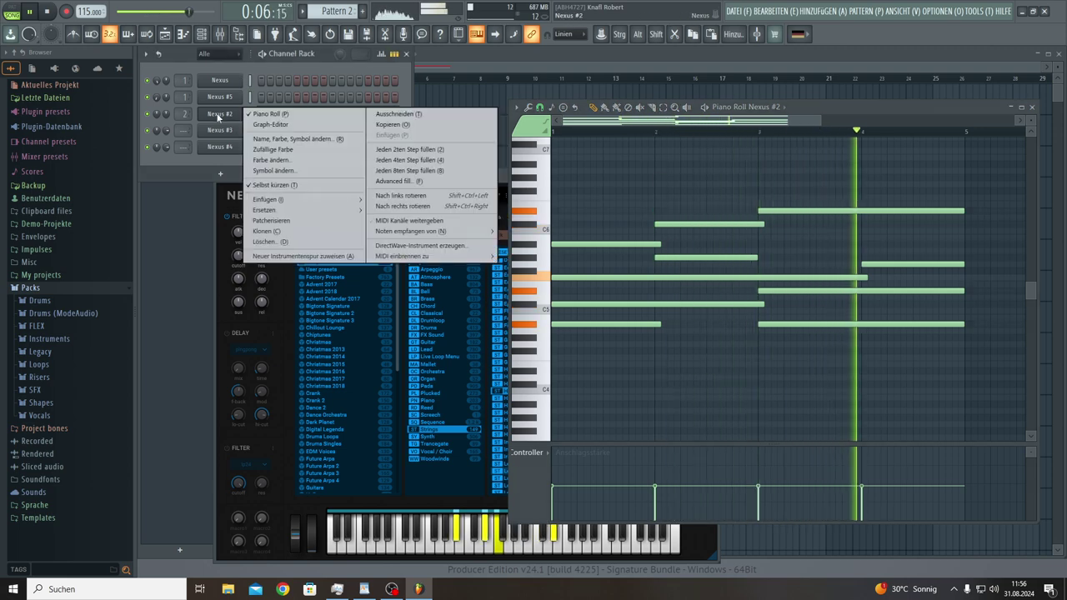
{"action": "left_click", "coordinate": [258, 231]}
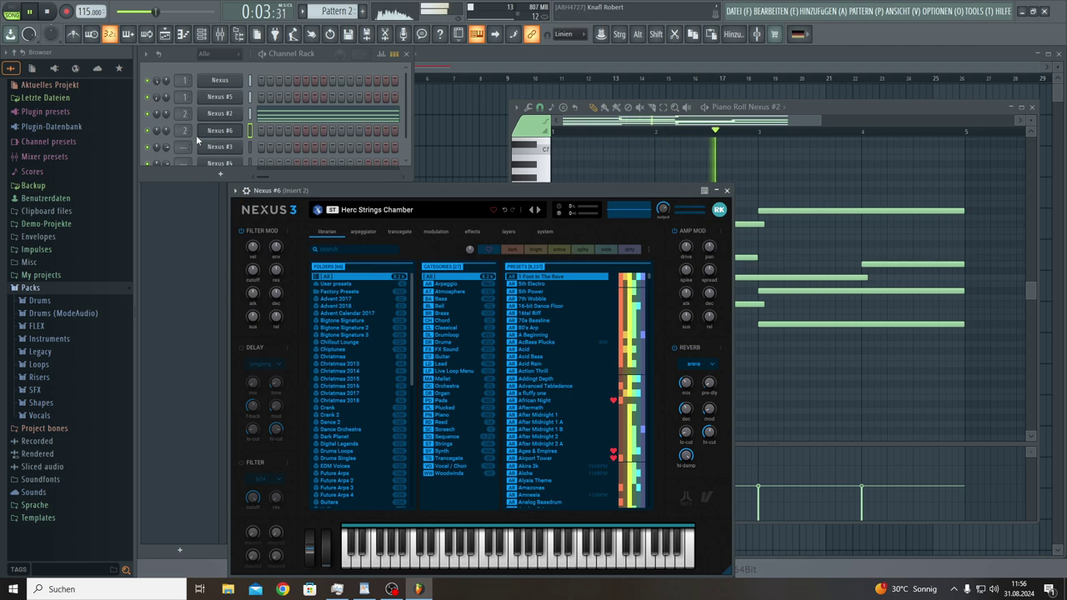
Step: Paste the copied chord notes into the Nexus #6 piano roll in Pattern 2 and lower their velocity evenly to about half
{"action": "right_click", "coordinate": [242, 133]}
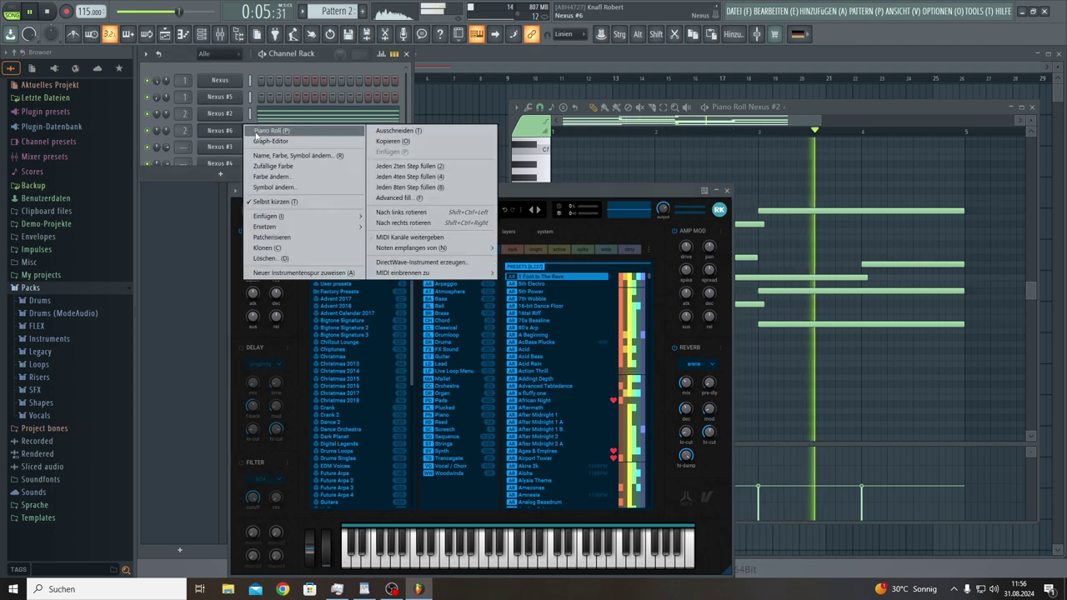
{"action": "left_click", "coordinate": [256, 131]}
{"action": "key", "text": "ctrl+v"}
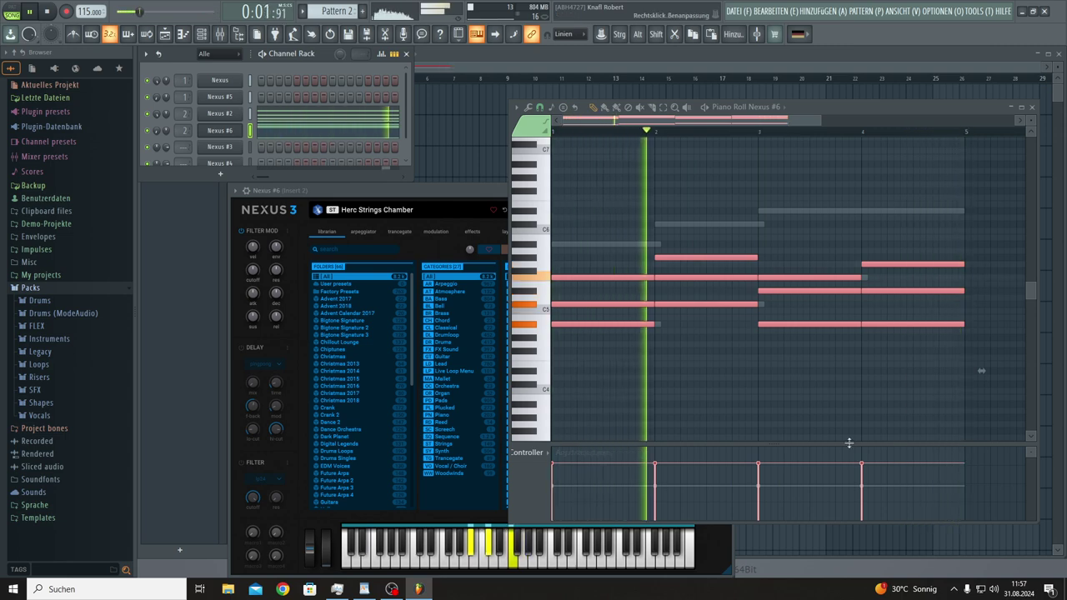
{"action": "left_click_drag", "start_coordinate": [881, 491], "coordinate": [546, 490]}
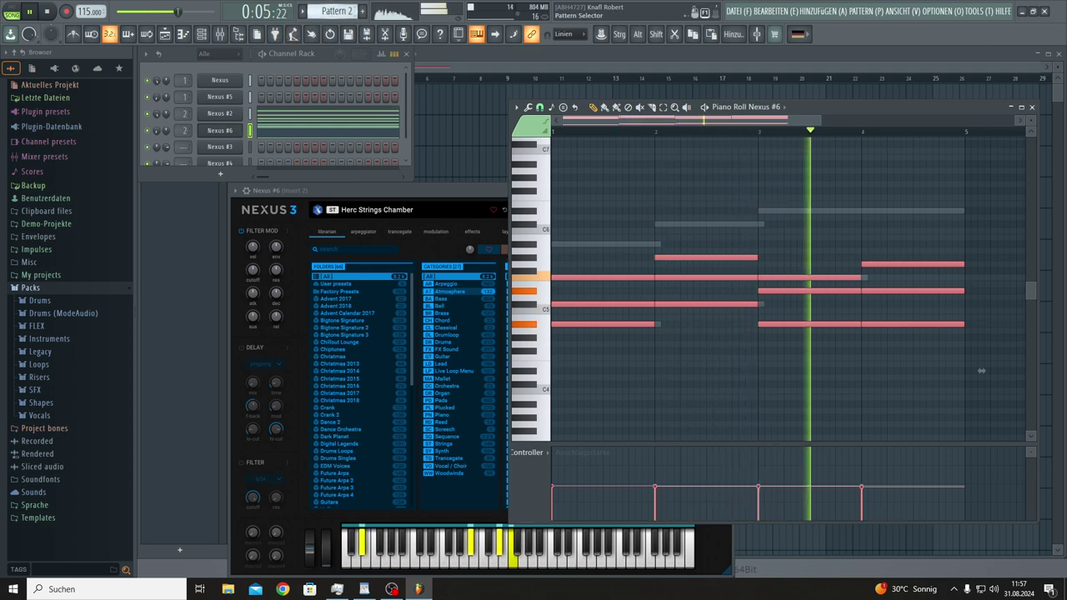
Step: Switch to Pattern 3, enlarge the channel rack and route the Nexus #3 channel to mixer insert 3
{"action": "scroll", "coordinate": [337, 11], "scroll_direction": "down", "scroll_amount": 1}
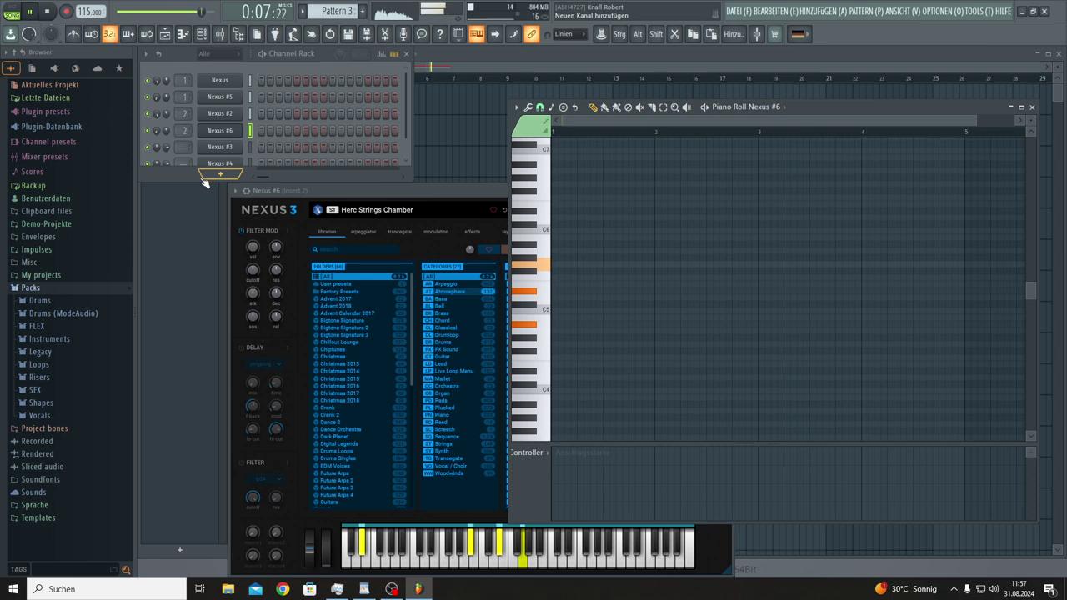
{"action": "left_click_drag", "start_coordinate": [183, 181], "coordinate": [180, 227]}
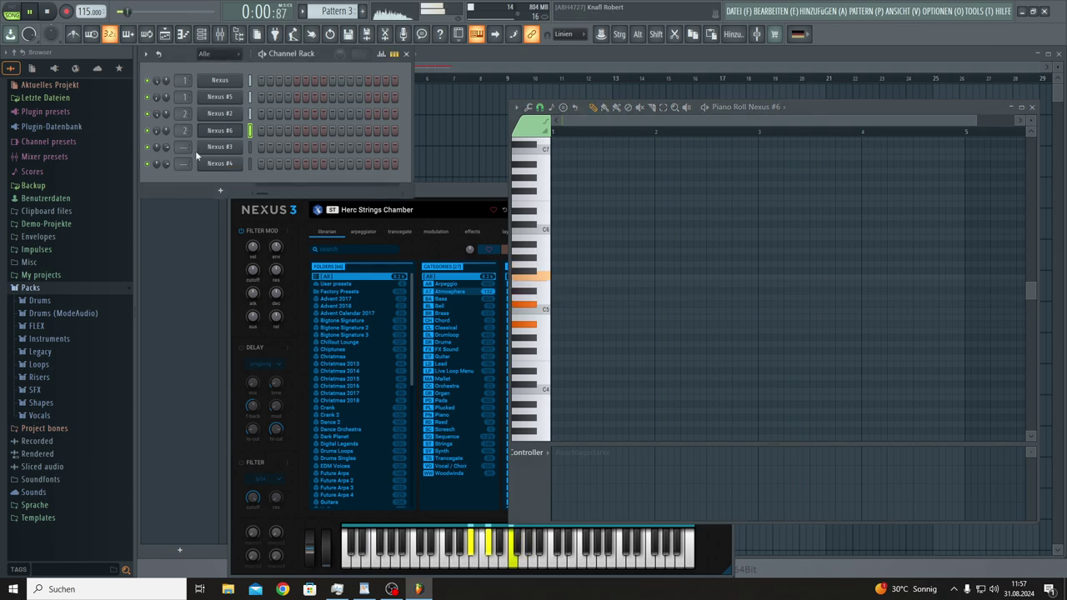
{"action": "left_click", "coordinate": [225, 150]}
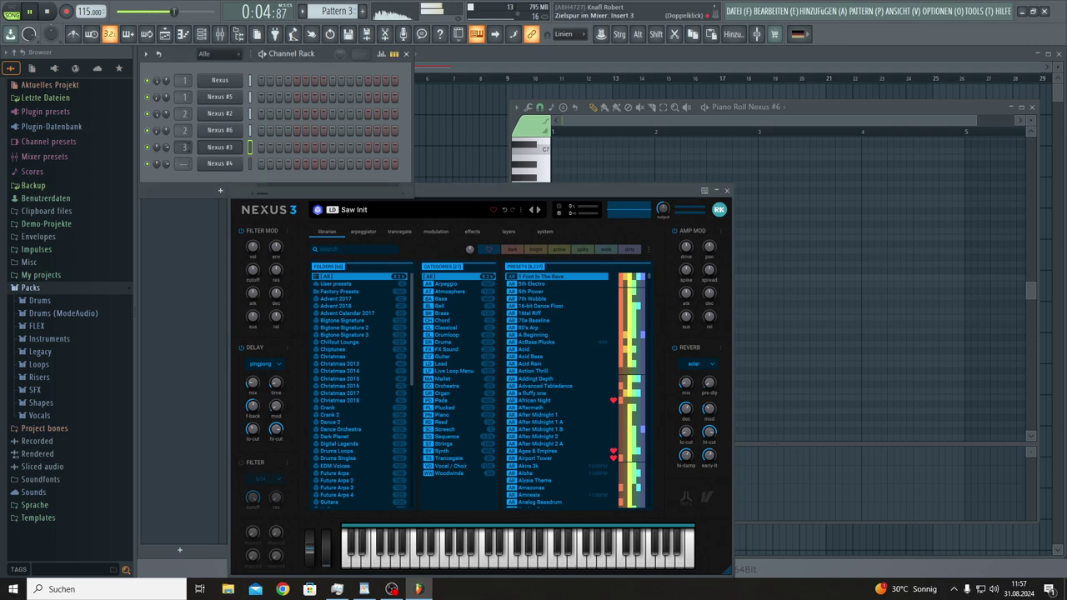
{"action": "left_click", "coordinate": [222, 149]}
{"action": "left_click", "coordinate": [221, 149]}
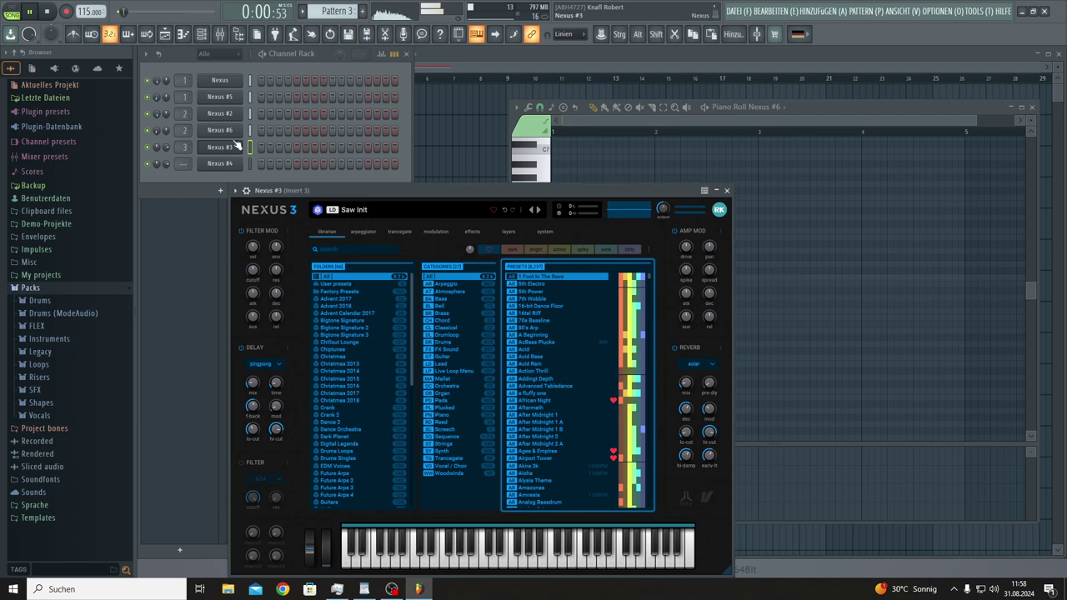
Step: Check the tuning in the system settings of Nexus #2 and set the tuning of Nexus #6 to 440
{"action": "left_click", "coordinate": [221, 115]}
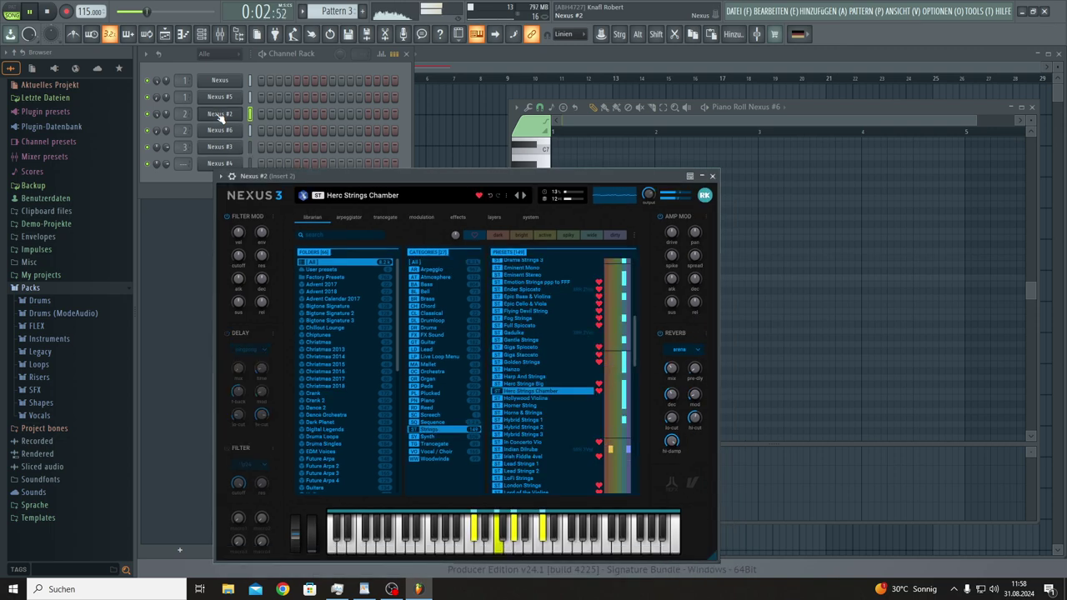
{"action": "left_click", "coordinate": [541, 218]}
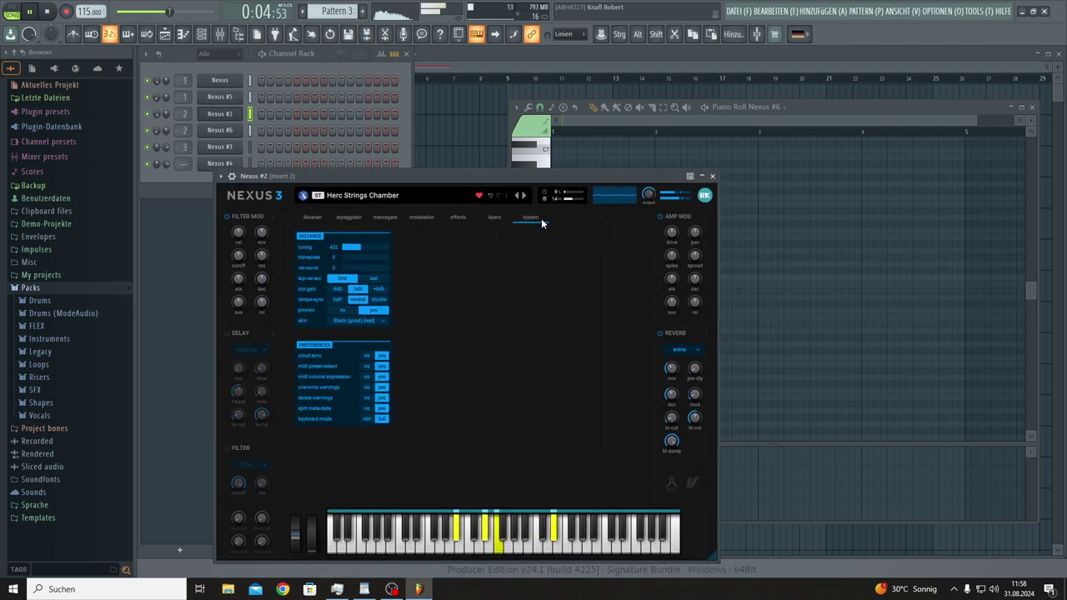
{"action": "left_click", "coordinate": [232, 133]}
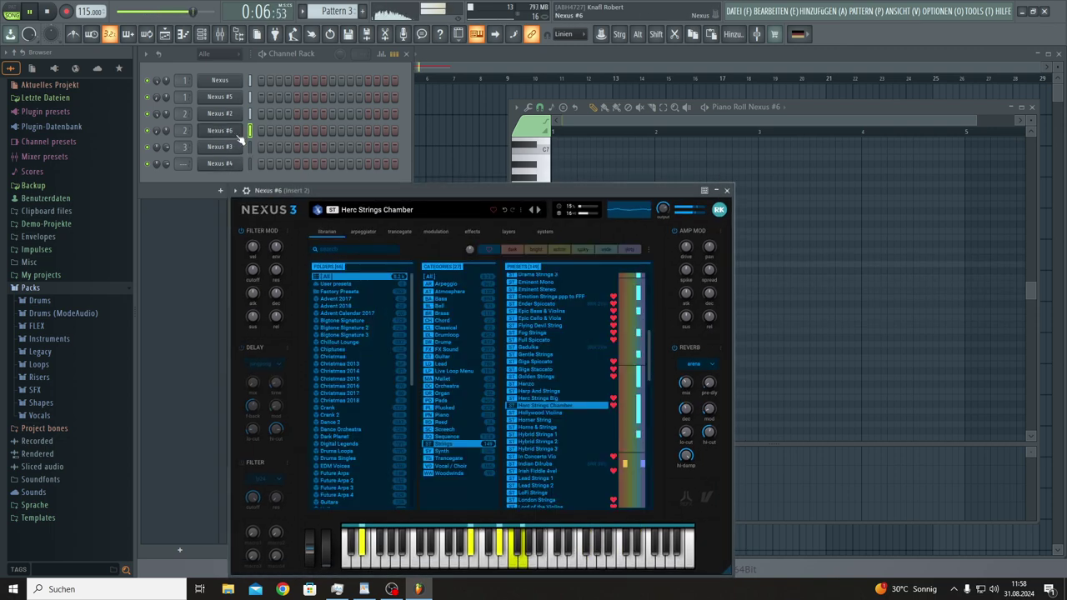
{"action": "left_click", "coordinate": [544, 232]}
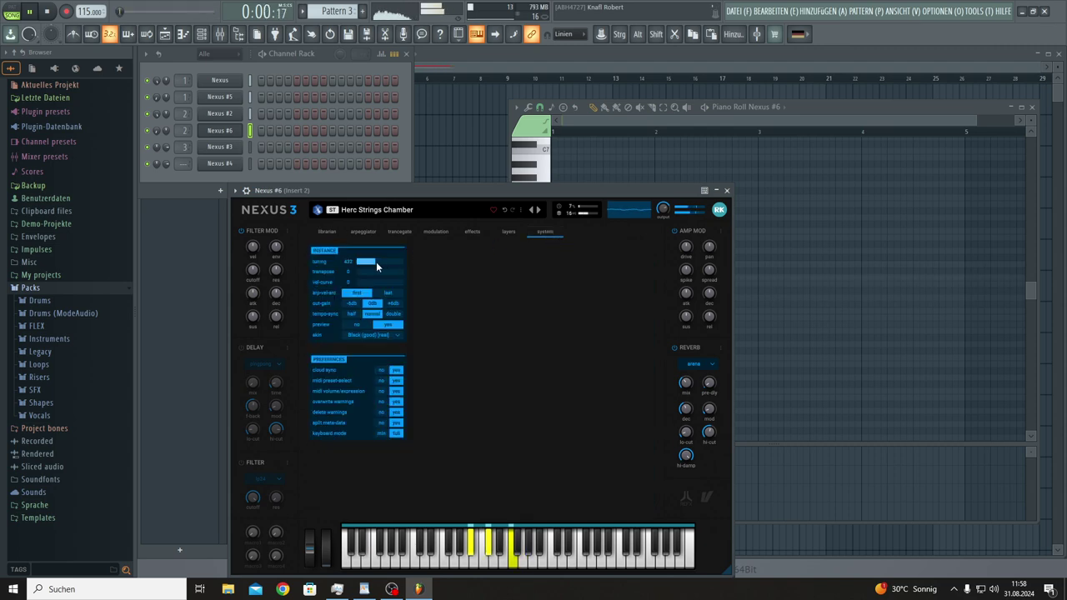
{"action": "left_click_drag", "start_coordinate": [376, 262], "coordinate": [384, 261]}
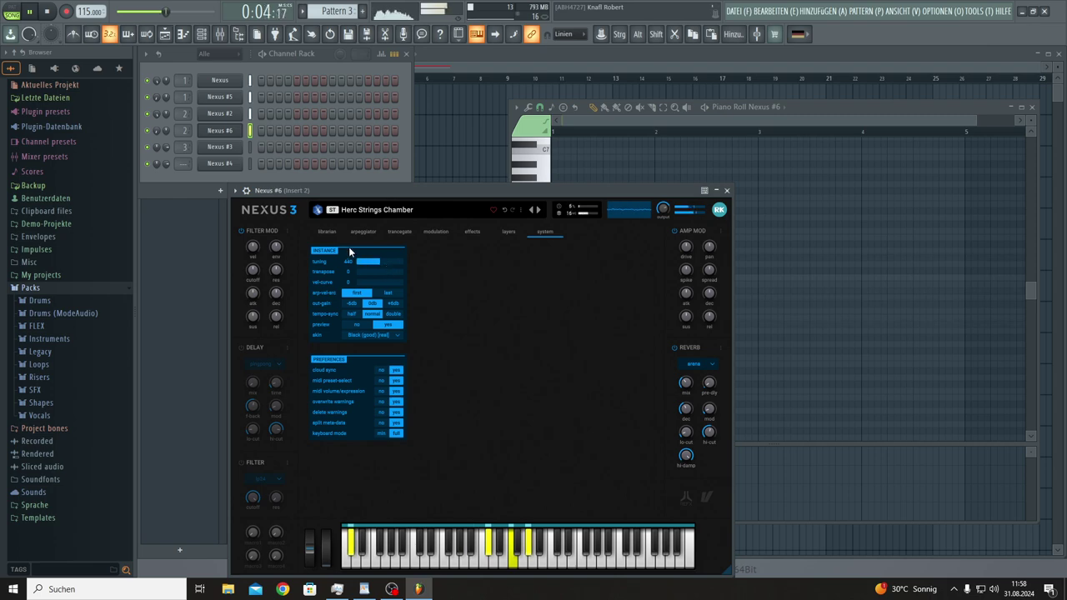
Step: Load the AcBass Plucks preset in Nexus #3 and paste the chord notes into its Pattern 3 piano roll
{"action": "left_click", "coordinate": [220, 147]}
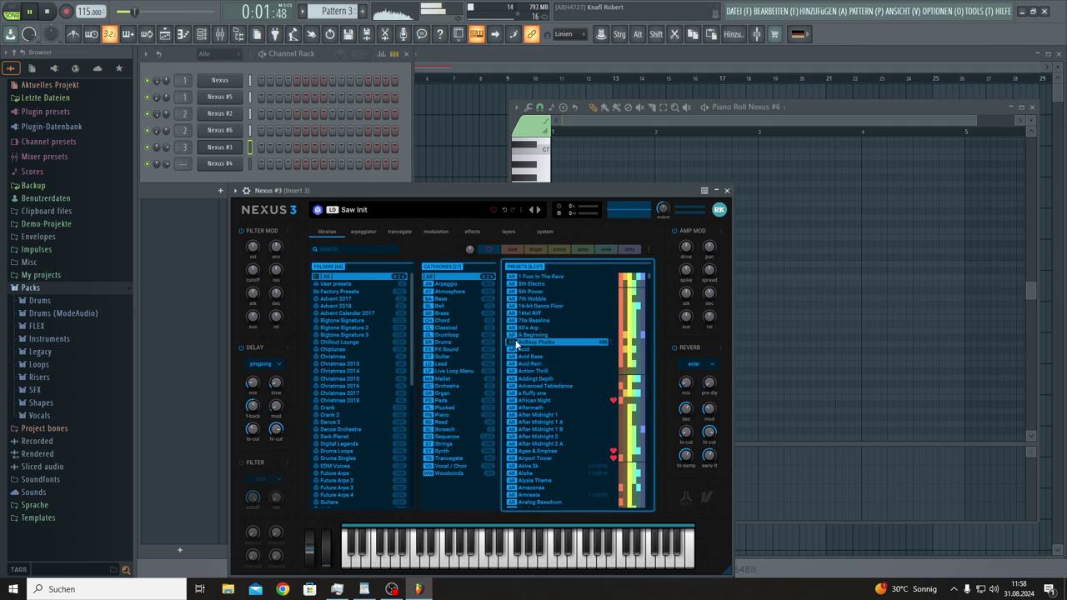
{"action": "right_click", "coordinate": [236, 140]}
{"action": "left_click", "coordinate": [259, 145]}
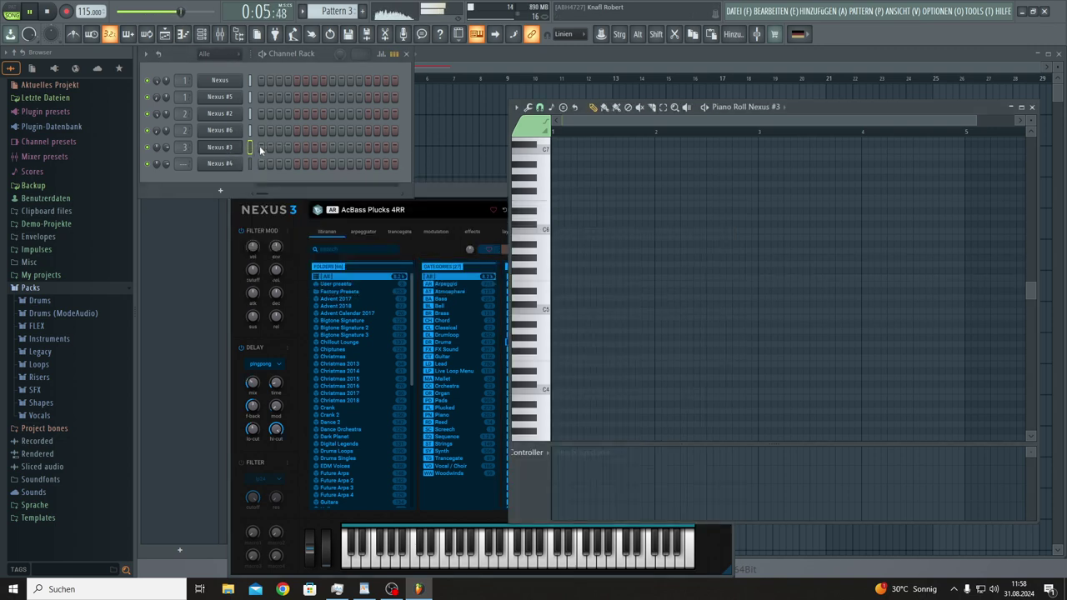
{"action": "key", "text": "ctrl+v"}
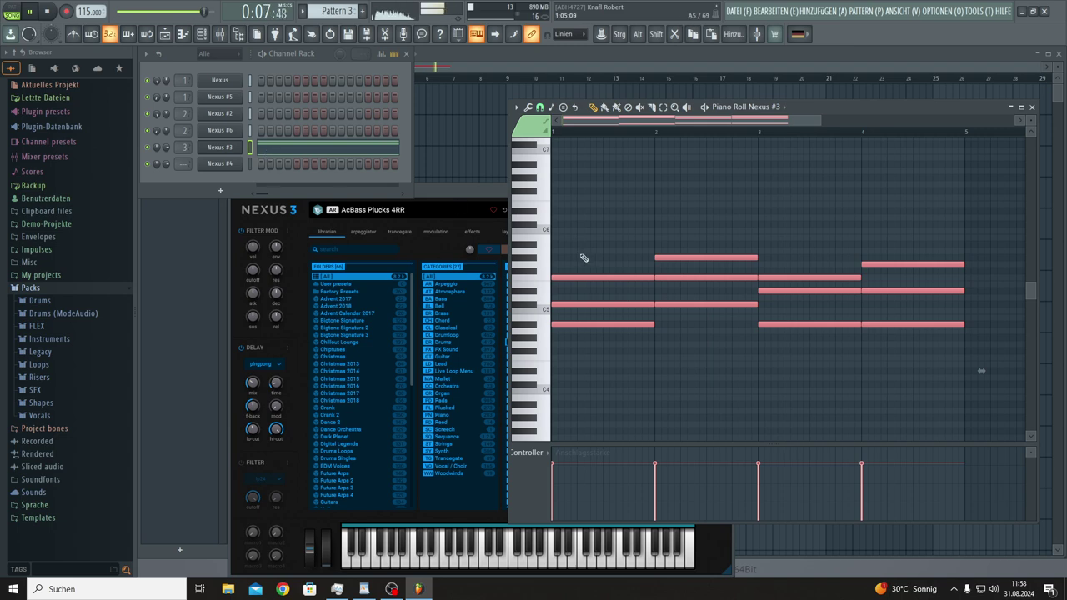
Step: Transpose the bass notes of Nexus #3 above the chords, to B♭5 in bar 1, C#6 in bar 2 and D#6 in bars 3–4
{"action": "scroll", "coordinate": [584, 259], "scroll_direction": "down", "scroll_amount": 4}
{"action": "left_click_drag", "start_coordinate": [911, 333], "coordinate": [518, 182]}
{"action": "scroll", "coordinate": [584, 387], "scroll_direction": "up", "scroll_amount": 2}
{"action": "scroll", "coordinate": [584, 387], "scroll_direction": "down", "scroll_amount": 1}
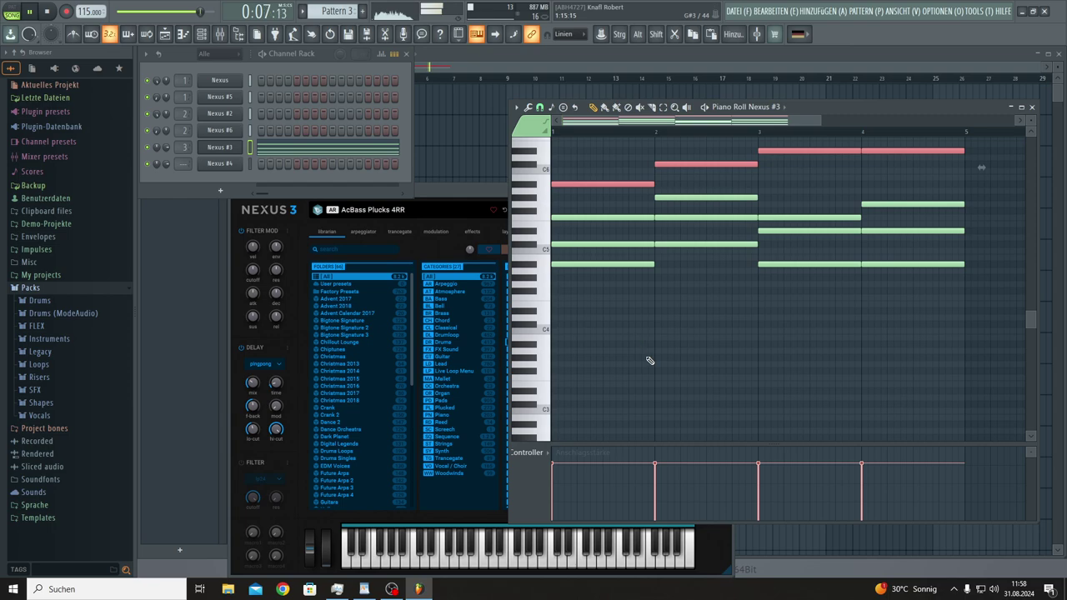
Step: Place Pattern 3 at bar 1 of Track 3 in the playlist and reopen the Nexus #3 instrument
{"action": "key", "text": "F5"}
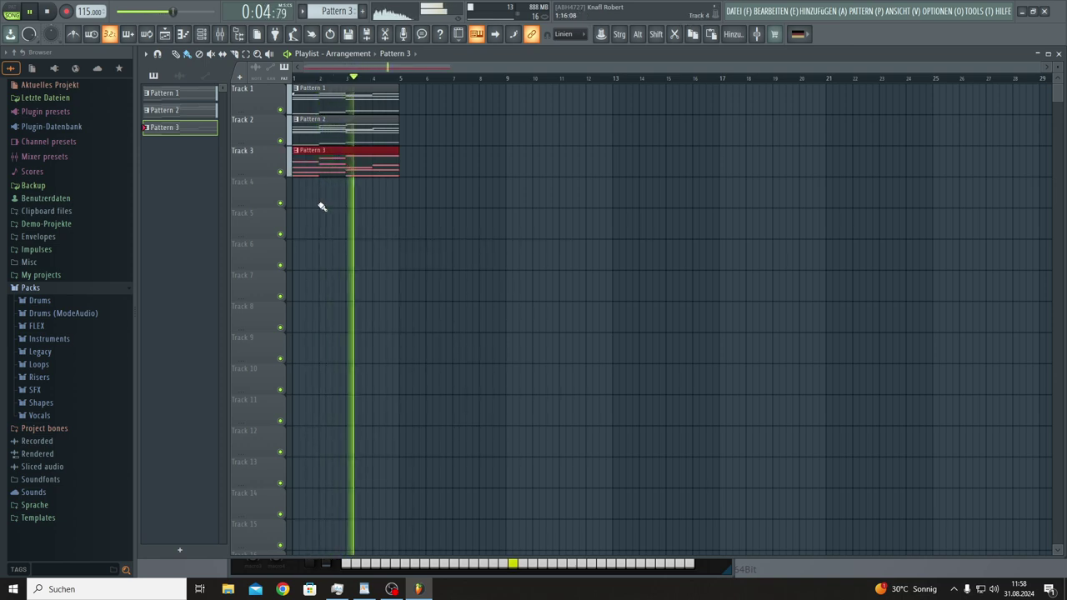
{"action": "left_click", "coordinate": [202, 38]}
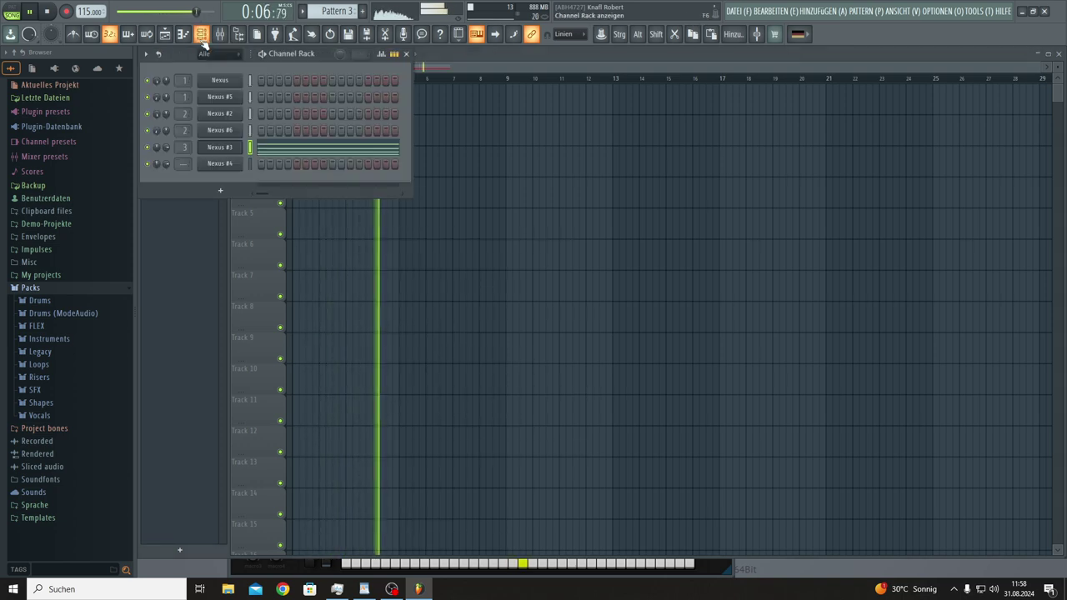
{"action": "left_click", "coordinate": [222, 147]}
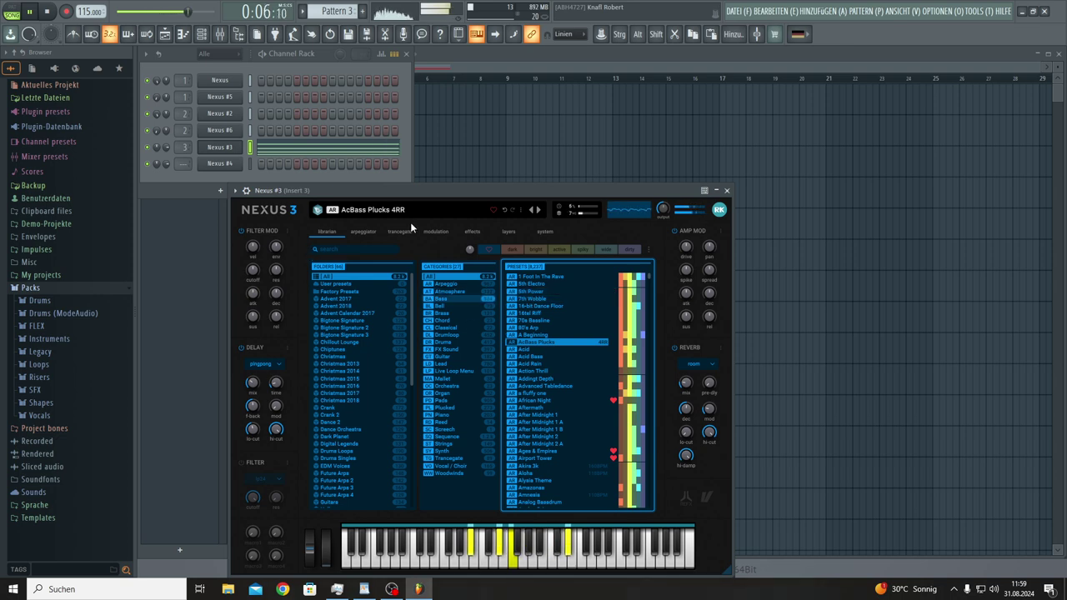
Step: Clone the Nexus #3 channel and copy all of its Pattern 3 notes into the clone's piano roll
{"action": "right_click", "coordinate": [225, 150]}
{"action": "left_click", "coordinate": [268, 264]}
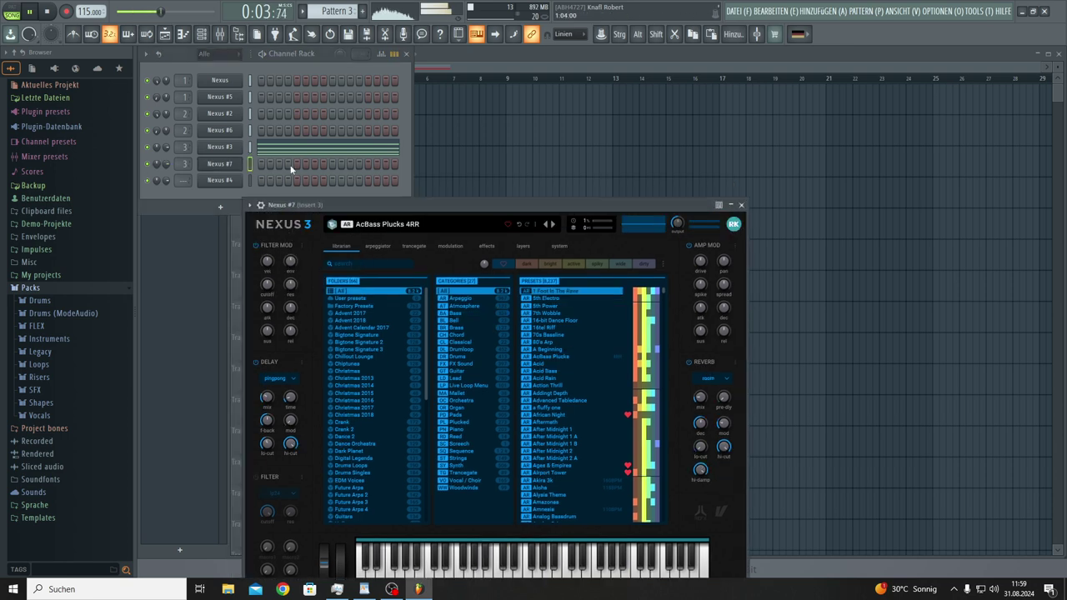
{"action": "left_click", "coordinate": [292, 153]}
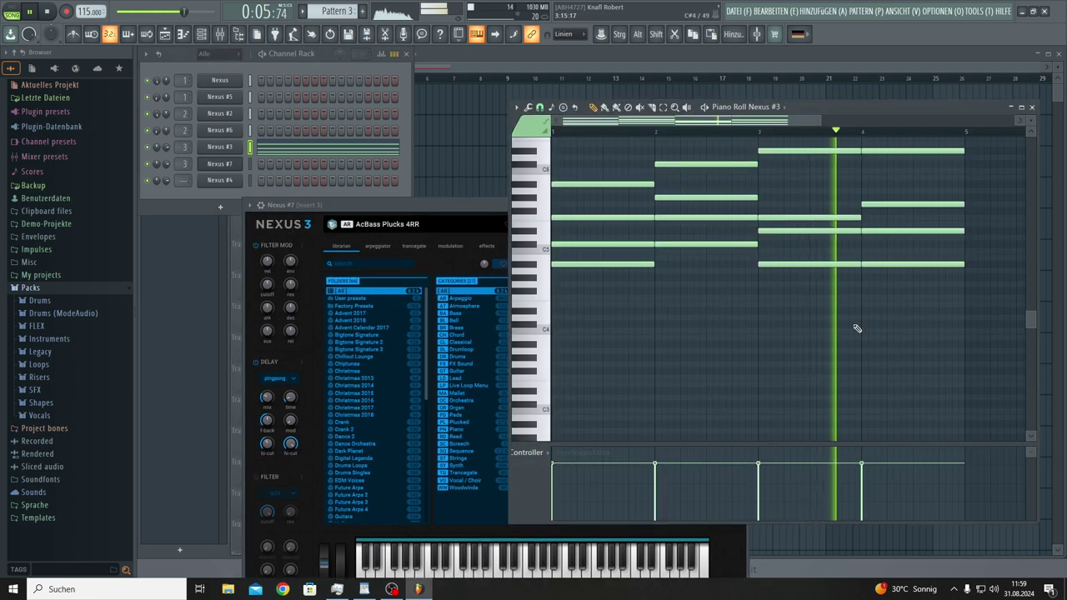
{"action": "left_click_drag", "start_coordinate": [969, 339], "coordinate": [409, 132]}
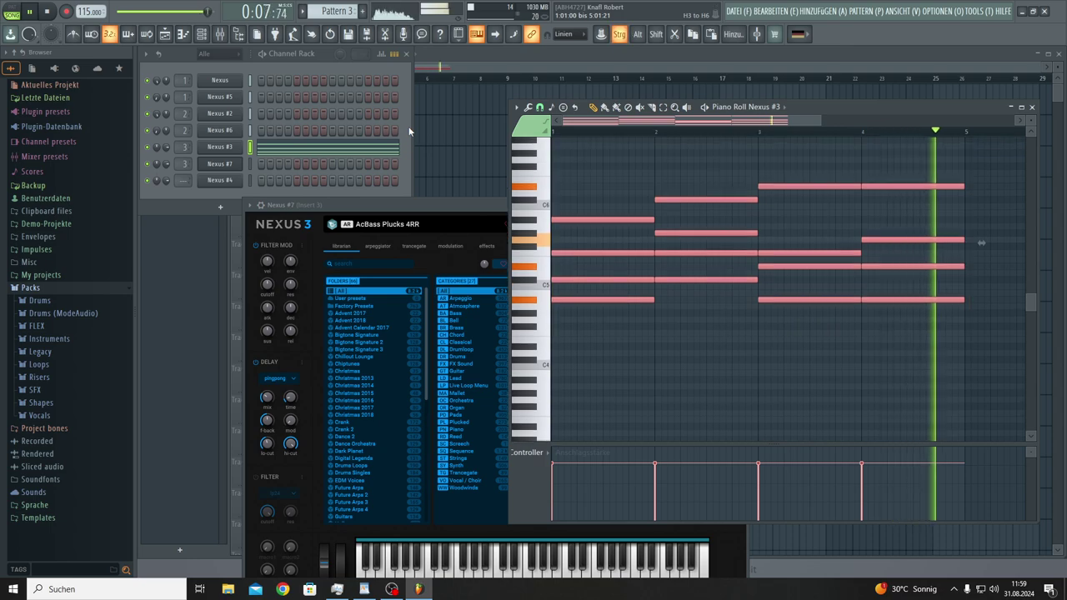
{"action": "right_click", "coordinate": [219, 164]}
{"action": "left_click", "coordinate": [254, 164]}
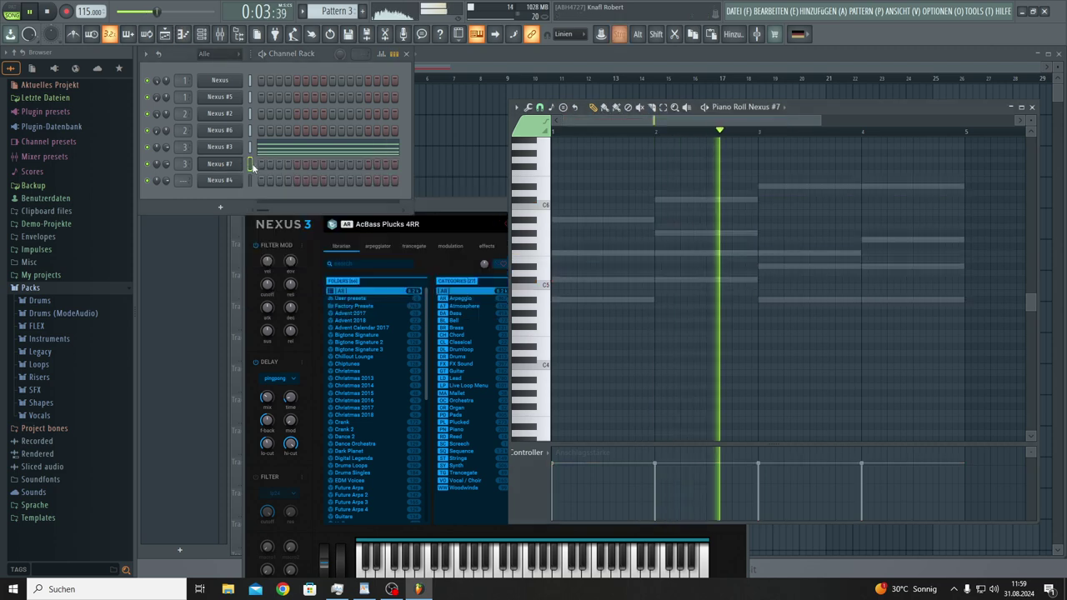
{"action": "key", "text": "ctrl+v"}
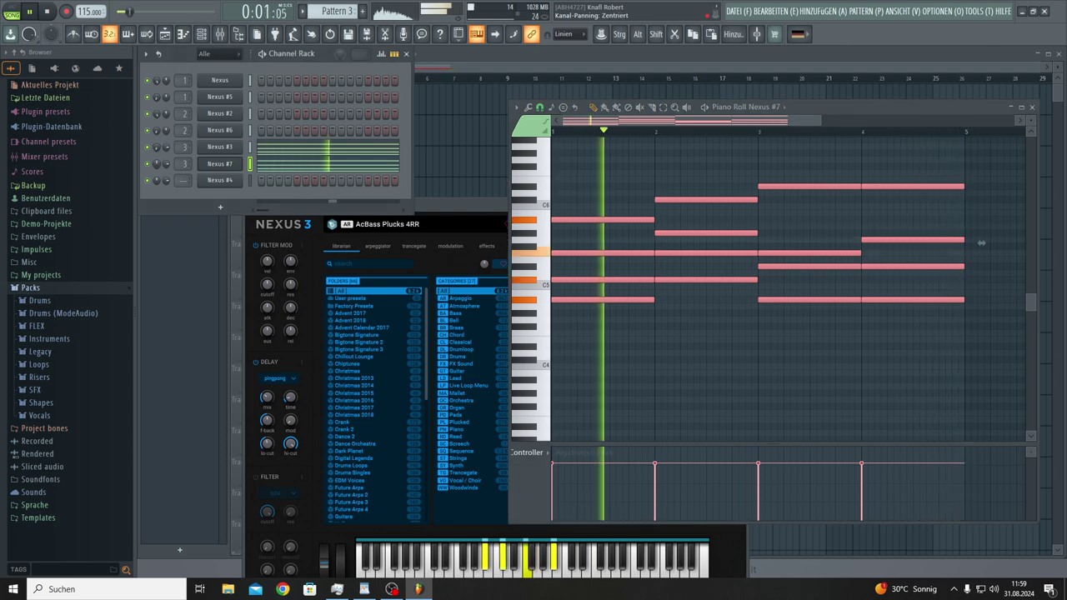
Step: Set the tuning in the system settings of the cloned Nexus #7 to 440
{"action": "left_click", "coordinate": [221, 164]}
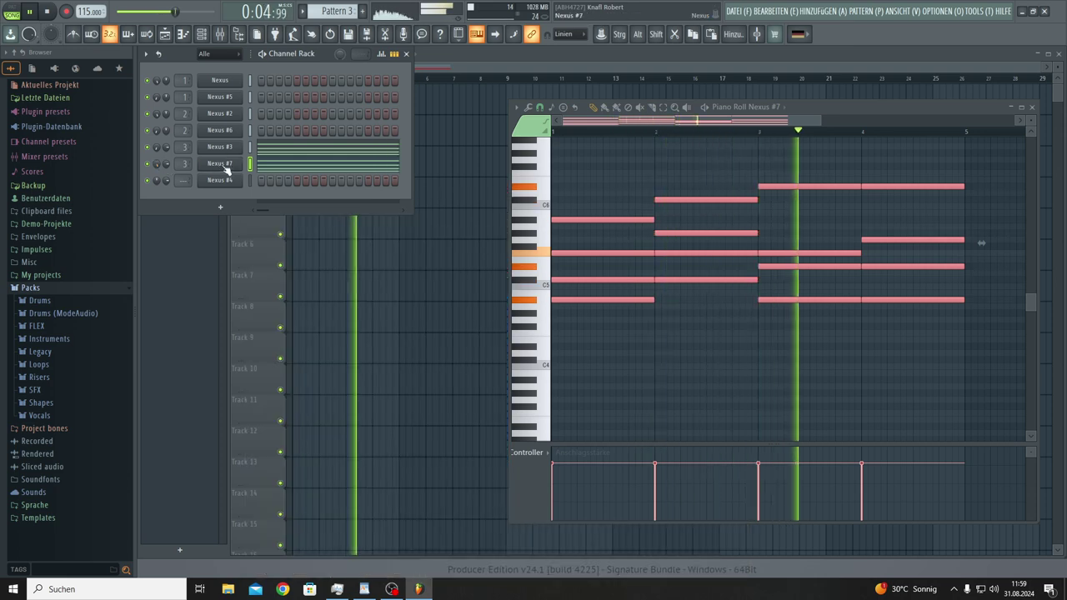
{"action": "left_click", "coordinate": [225, 166]}
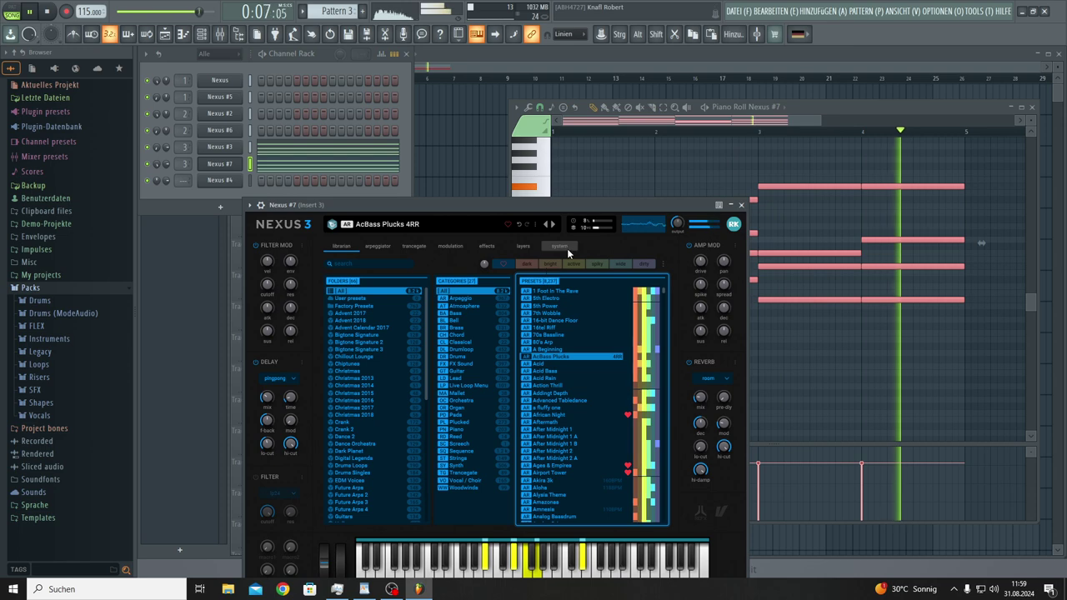
{"action": "left_click", "coordinate": [567, 247]}
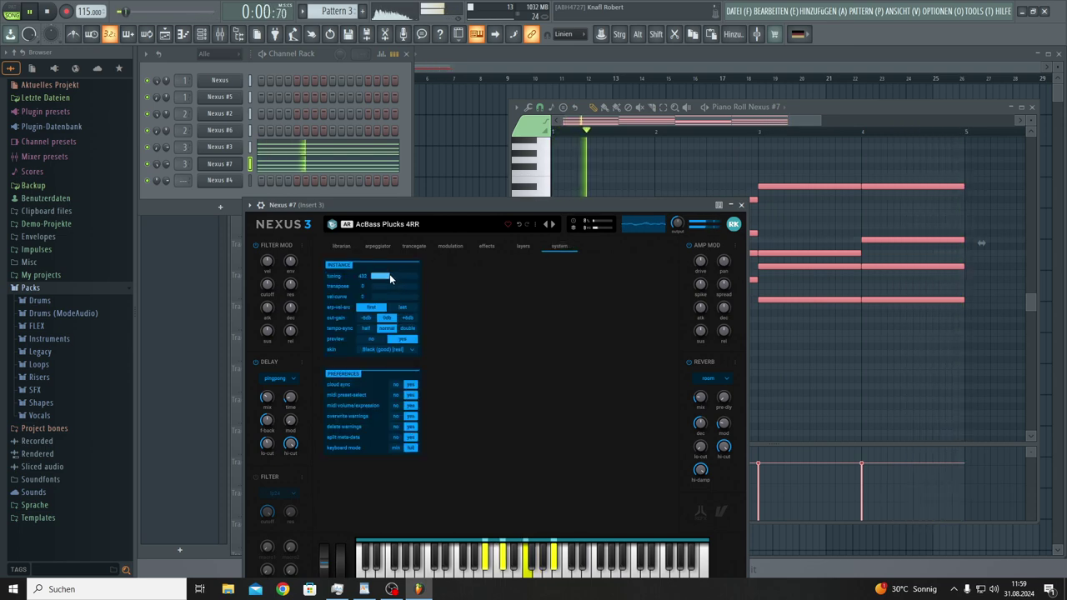
{"action": "left_click_drag", "start_coordinate": [389, 277], "coordinate": [397, 279]}
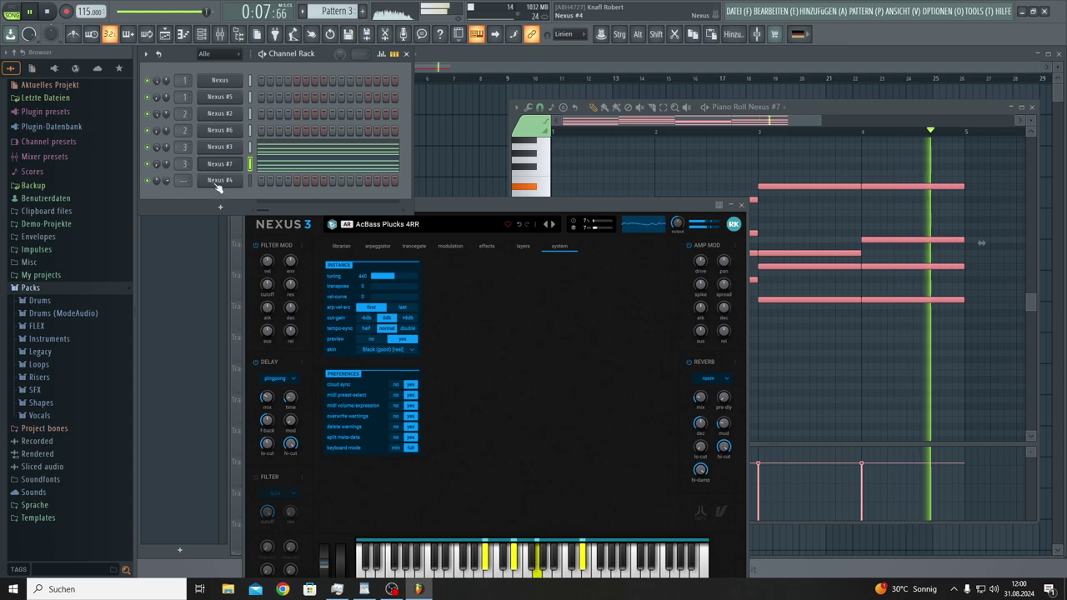
Step: Switch to Pattern 4 and add several Saw Init Nexus channels by repeatedly cloning, starting from Nexus #4
{"action": "scroll", "coordinate": [336, 11], "scroll_direction": "down", "scroll_amount": 1}
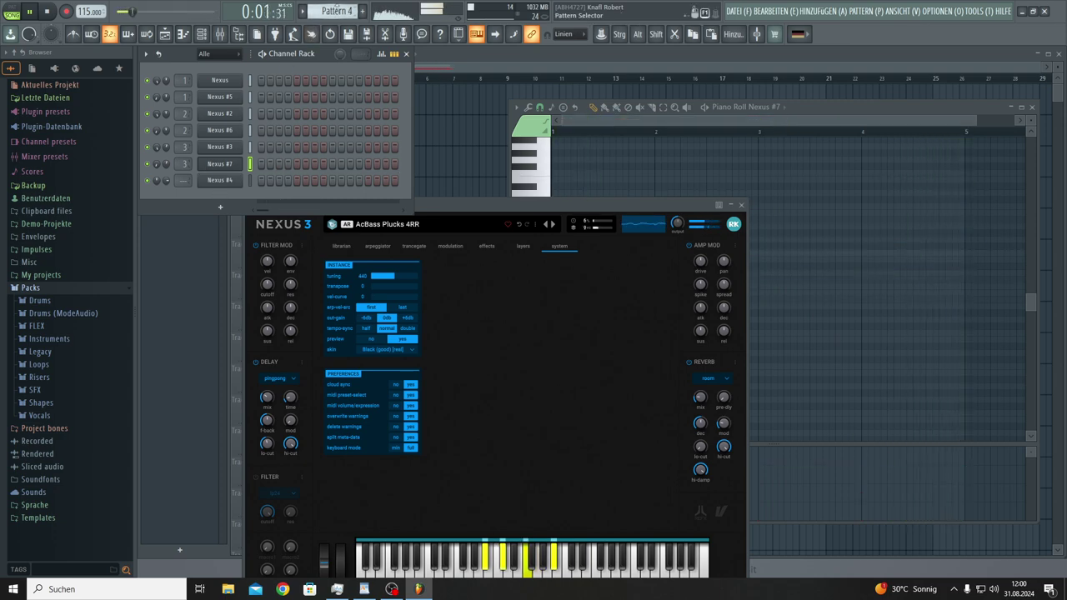
{"action": "right_click", "coordinate": [225, 182]}
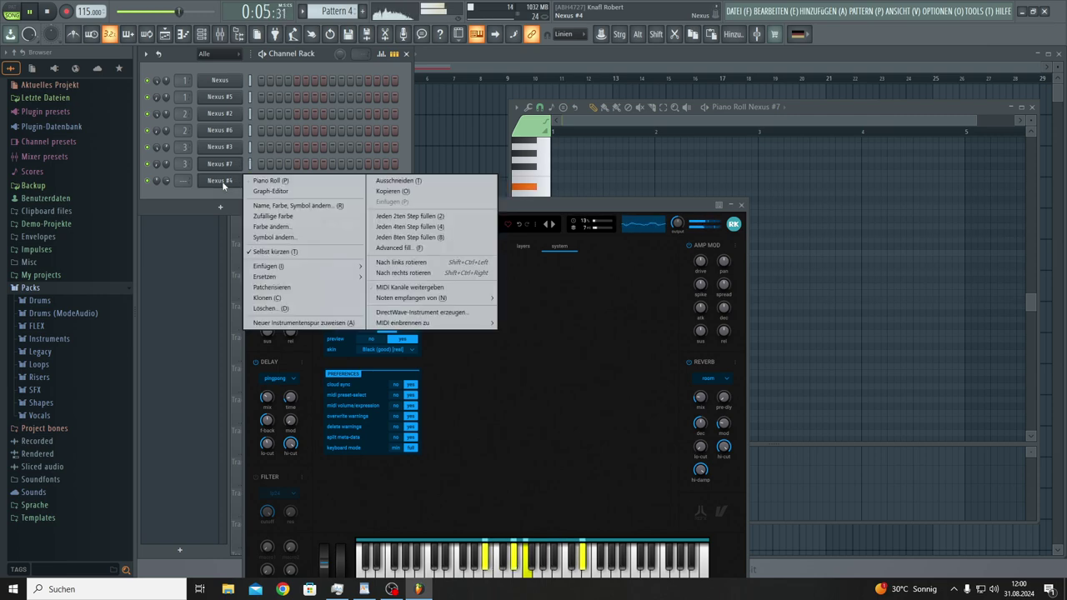
{"action": "left_click", "coordinate": [224, 183]}
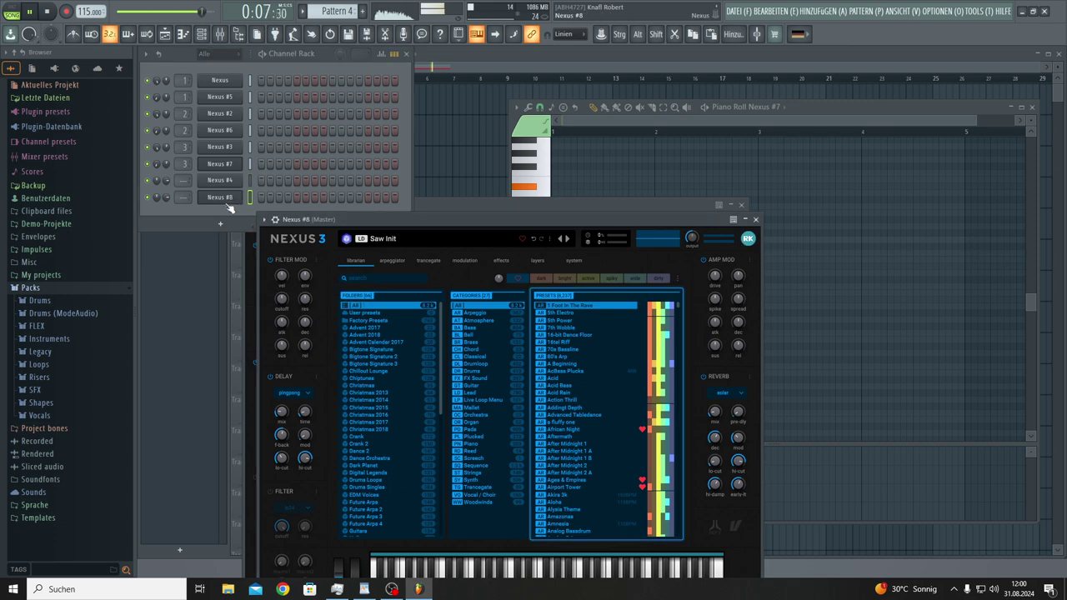
{"action": "right_click", "coordinate": [224, 202]}
{"action": "key", "text": "c"}
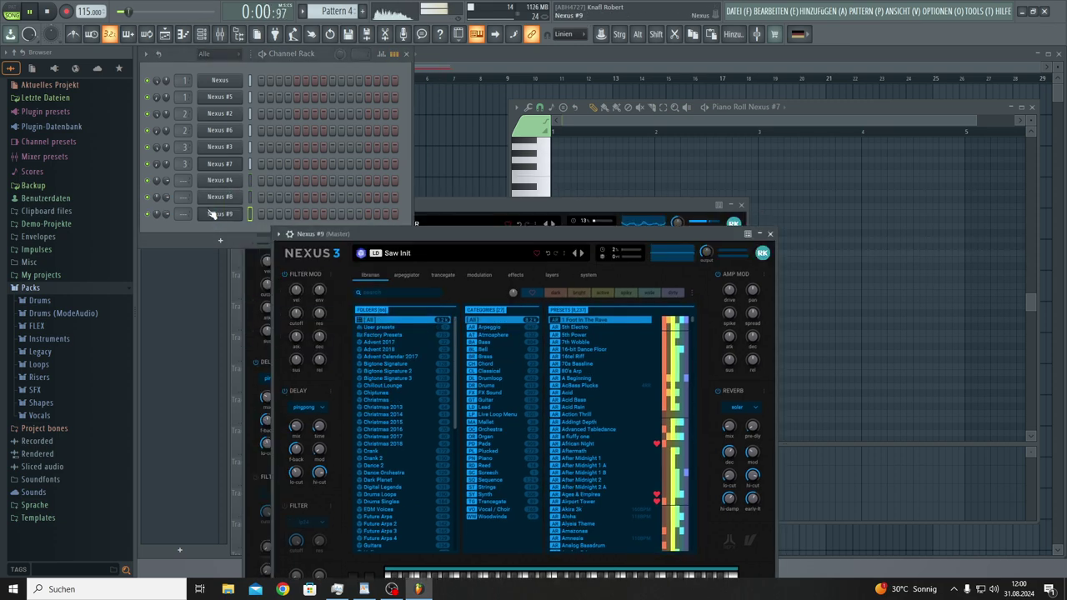
{"action": "right_click", "coordinate": [218, 200]}
{"action": "key", "text": "c"}
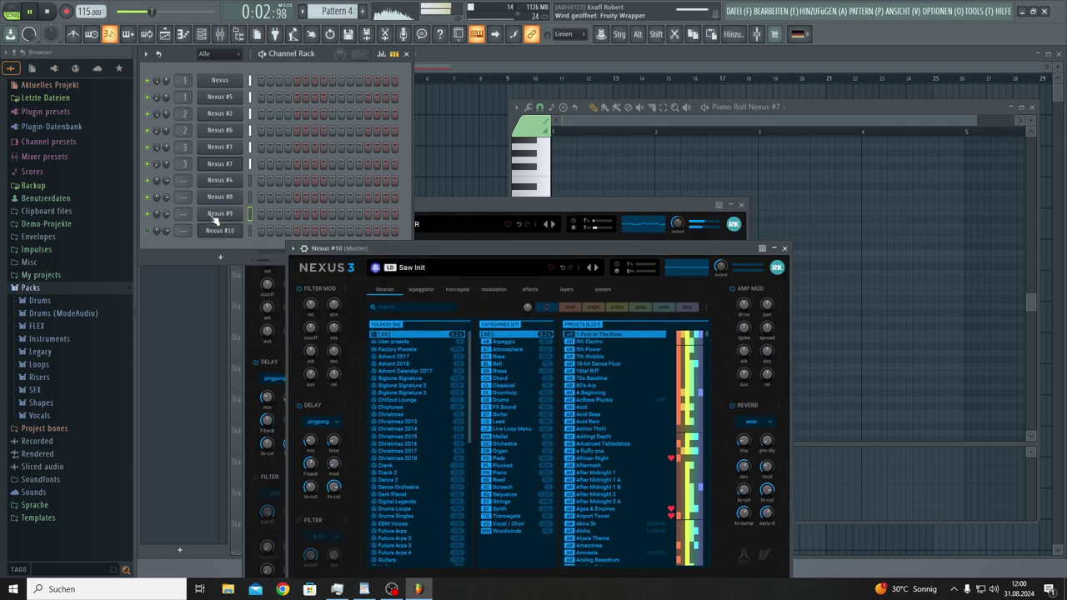
{"action": "right_click", "coordinate": [216, 236]}
{"action": "key", "text": "c"}
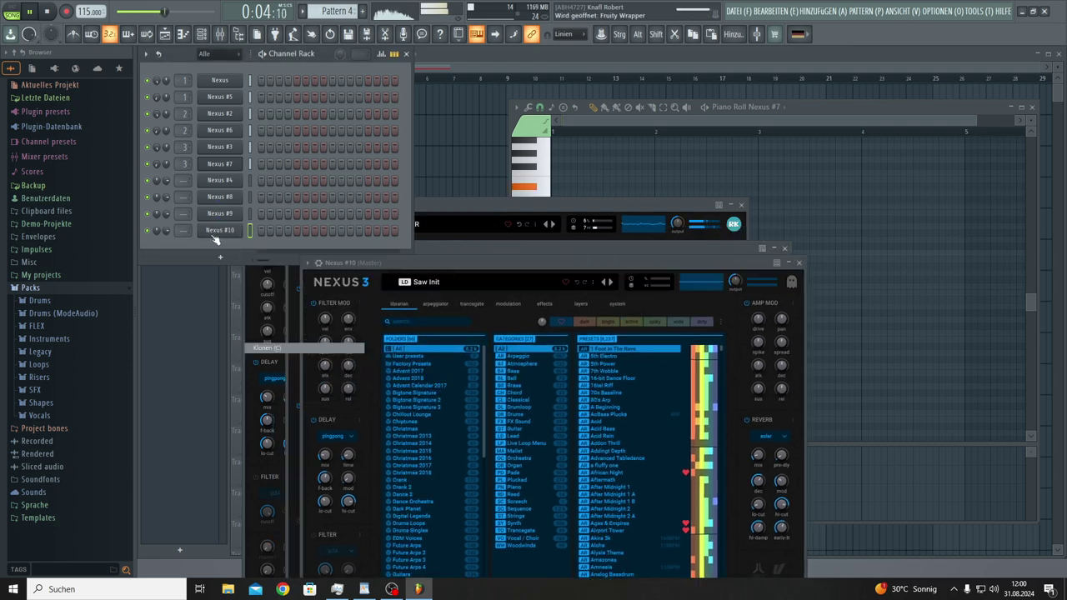
{"action": "right_click", "coordinate": [219, 250]}
{"action": "key", "text": "c"}
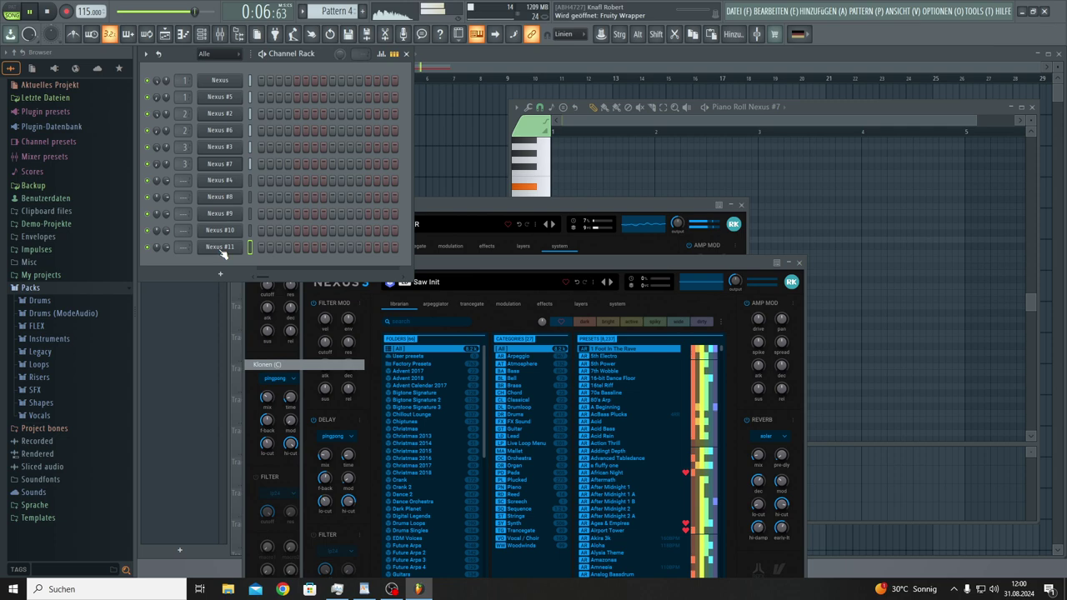
Step: Clone the Saw Init Nexus channels further until Nexus #12 and Nexus #13 are added below Nexus #11
{"action": "right_click", "coordinate": [222, 264]}
{"action": "key", "text": "c"}
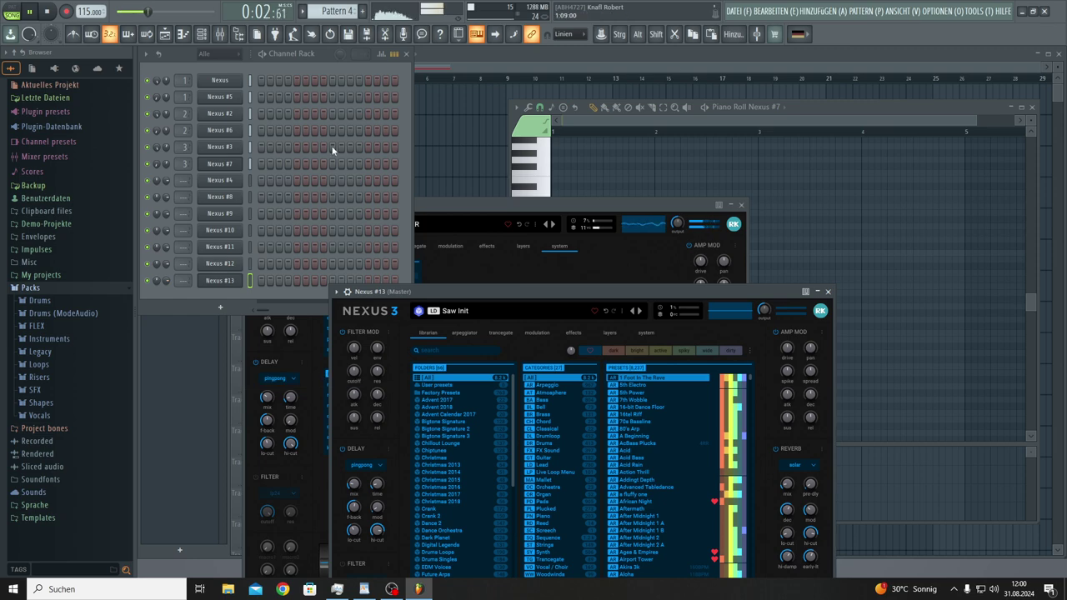
Step: Delete the empty Pattern 4 from the playlist and select the Pattern 1 clip on Track 1
{"action": "key", "text": "F5"}
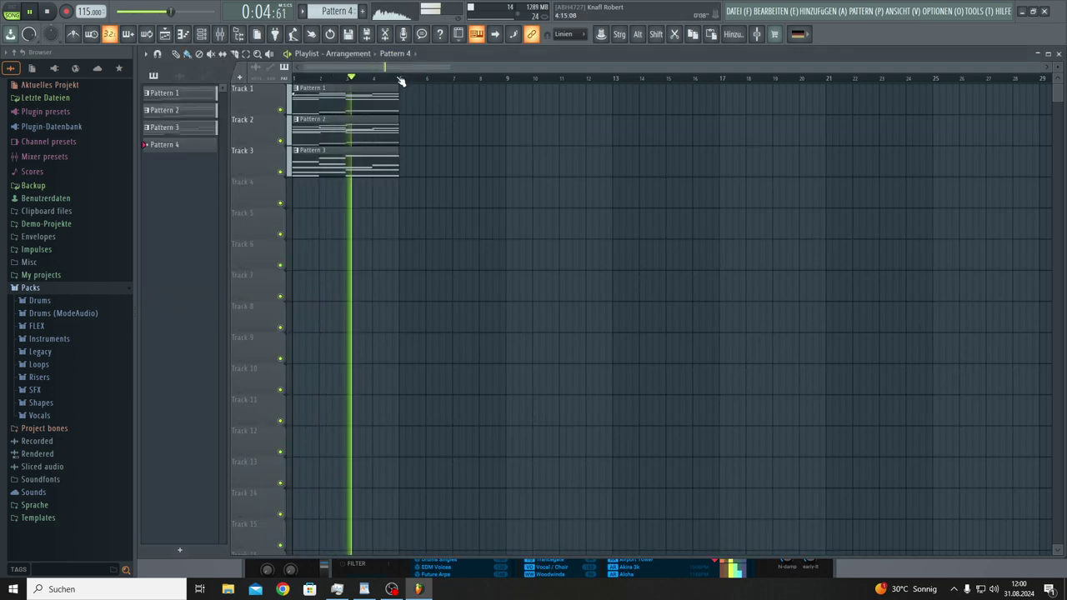
{"action": "scroll", "coordinate": [1053, 116], "scroll_direction": "up", "scroll_amount": 3}
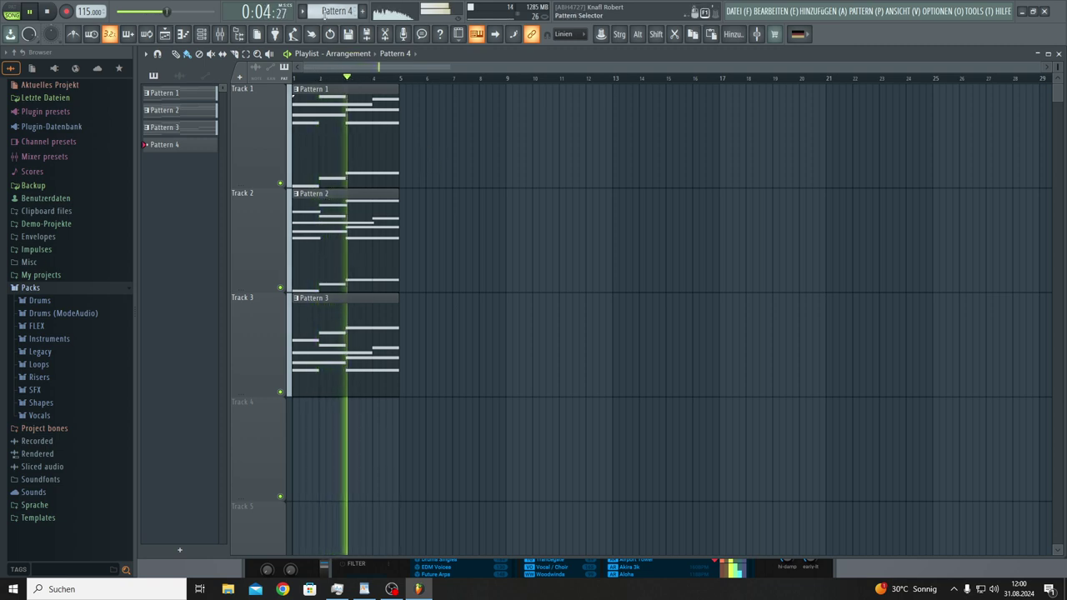
{"action": "key", "text": "ctrl+shift+Delete"}
{"action": "left_click", "coordinate": [299, 95]}
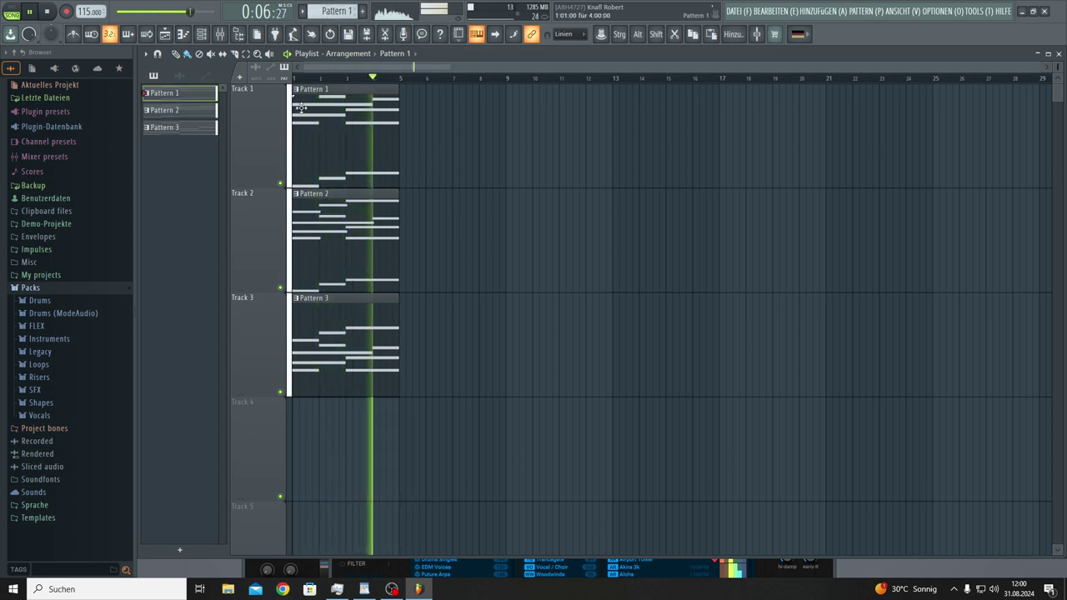
{"action": "scroll", "coordinate": [308, 79], "scroll_direction": "up", "scroll_amount": 6}
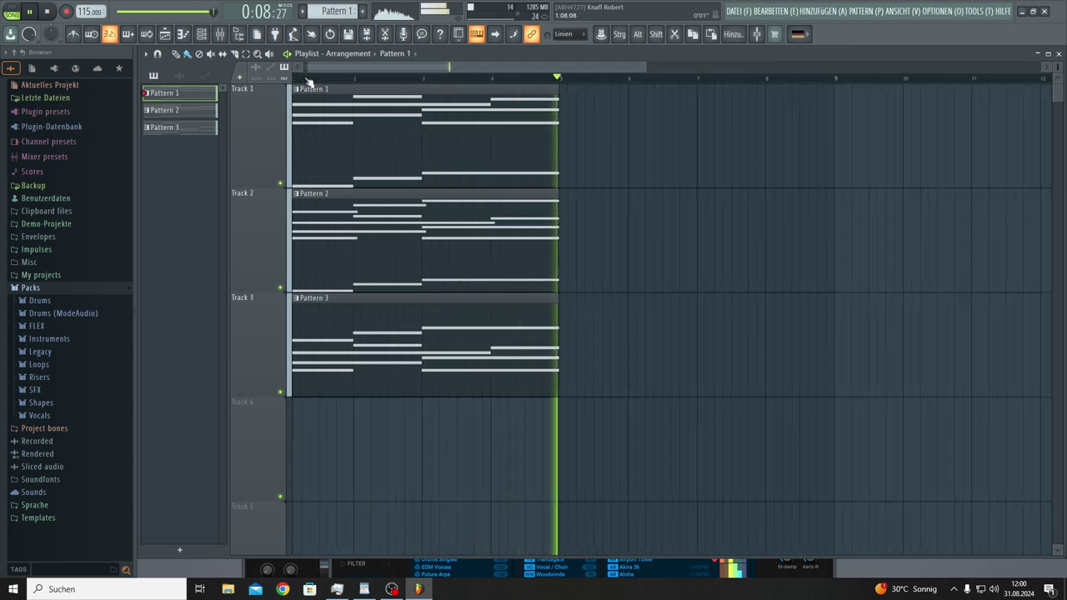
{"action": "scroll", "coordinate": [308, 81], "scroll_direction": "up", "scroll_amount": 4}
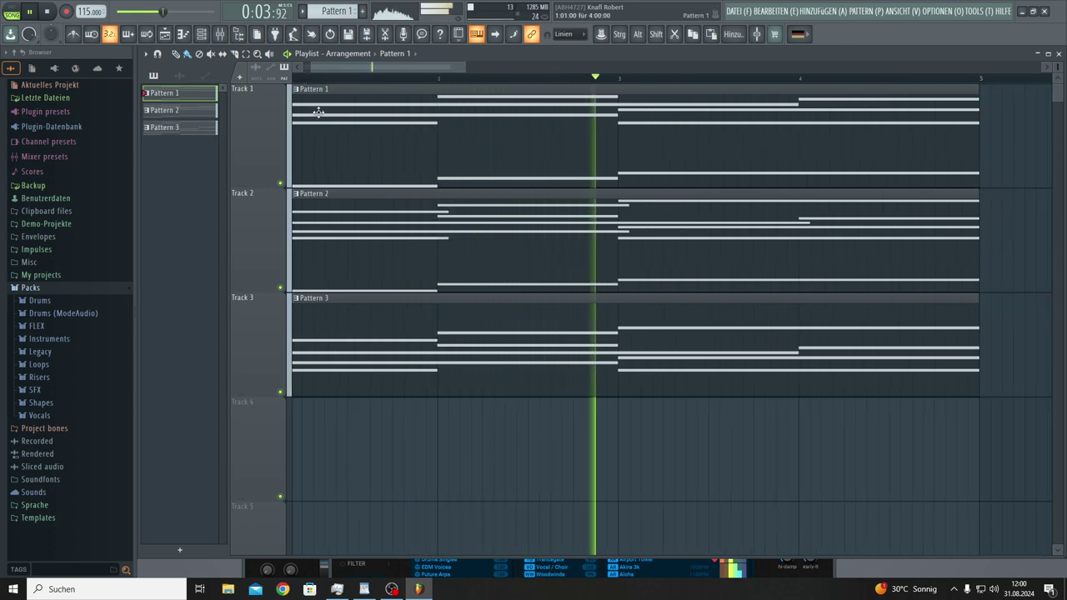
{"action": "key", "text": "space"}
Step: Switch to Pattern 4 in the channel rack and open the Nexus #4 instrument
{"action": "left_click", "coordinate": [202, 35]}
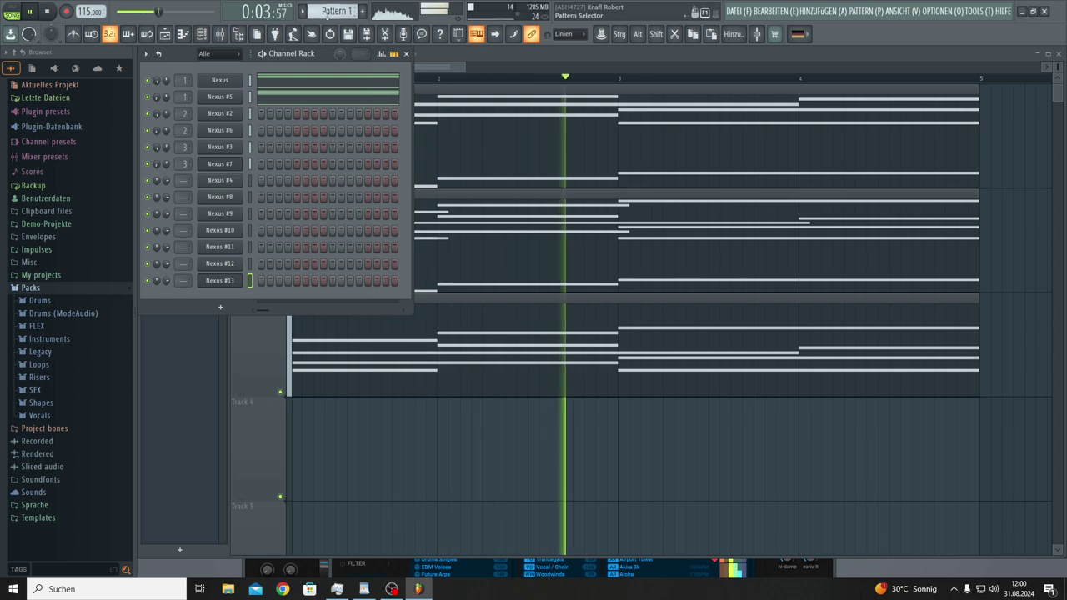
{"action": "key", "text": "KP_Add"}
{"action": "key", "text": "KP_Add"}
{"action": "key", "text": "KP_Add"}
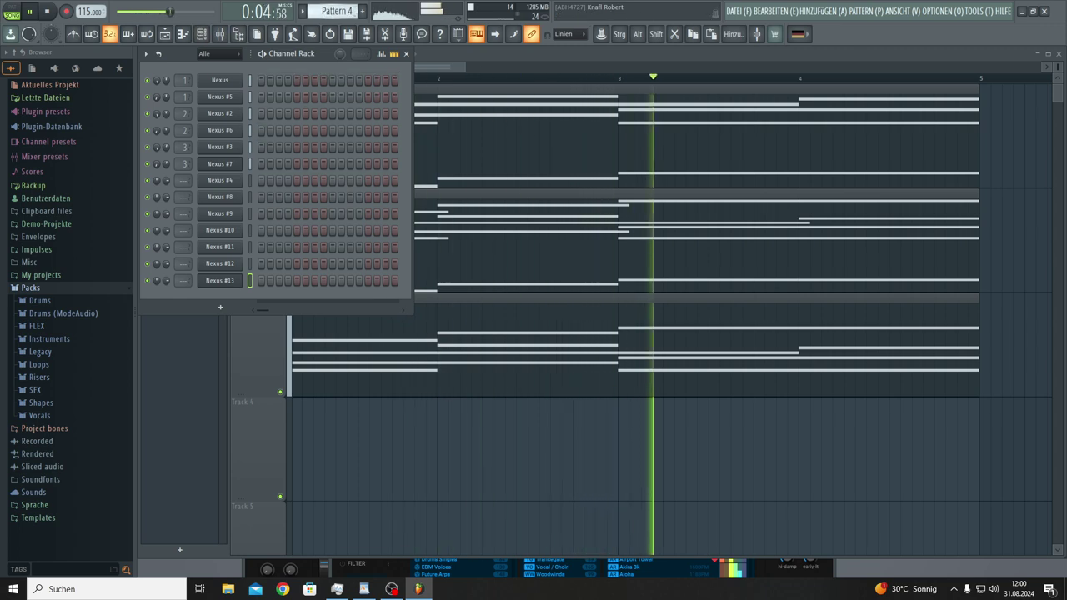
{"action": "left_click", "coordinate": [210, 182]}
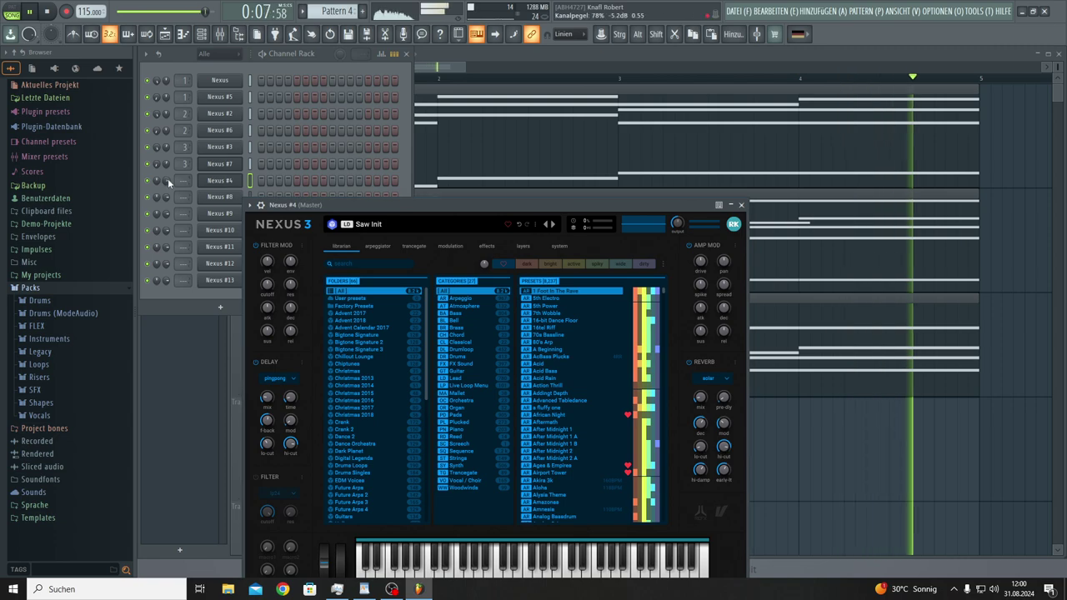
{"action": "left_click", "coordinate": [178, 182]}
{"action": "left_click", "coordinate": [213, 181]}
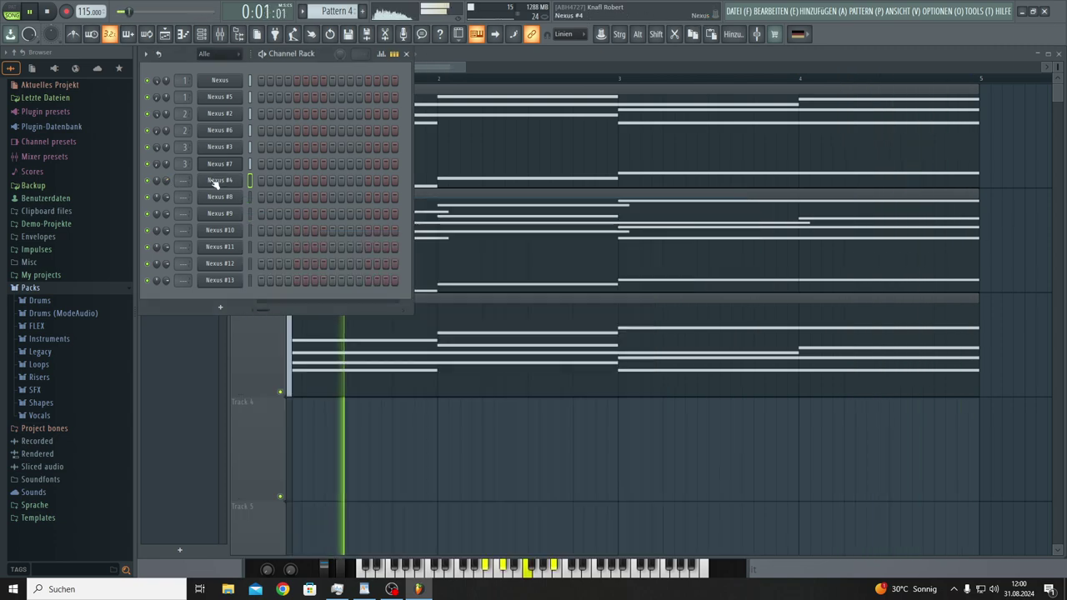
{"action": "left_click", "coordinate": [212, 181]}
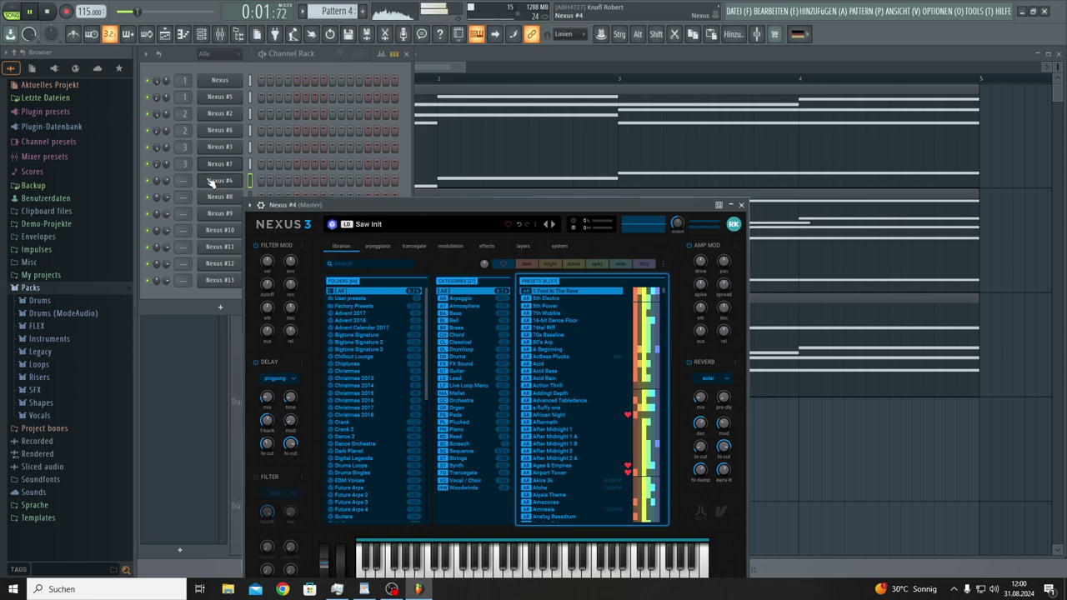
Step: Load the Concert Xylophone preset from the Bell category in Nexus #4
{"action": "left_click", "coordinate": [459, 320]}
{"action": "left_click", "coordinate": [530, 307]}
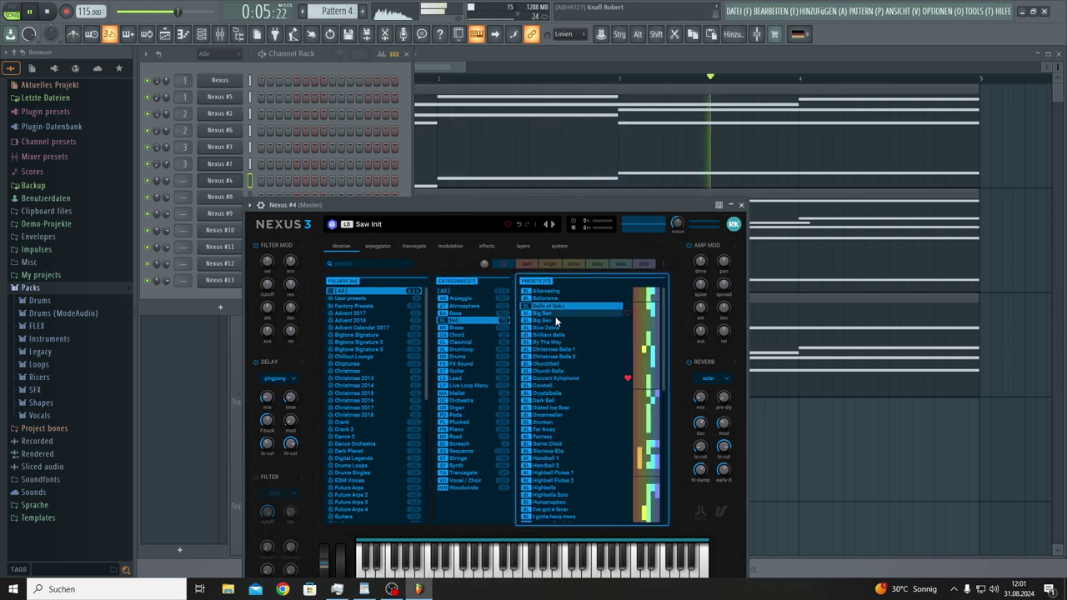
{"action": "left_click", "coordinate": [552, 342]}
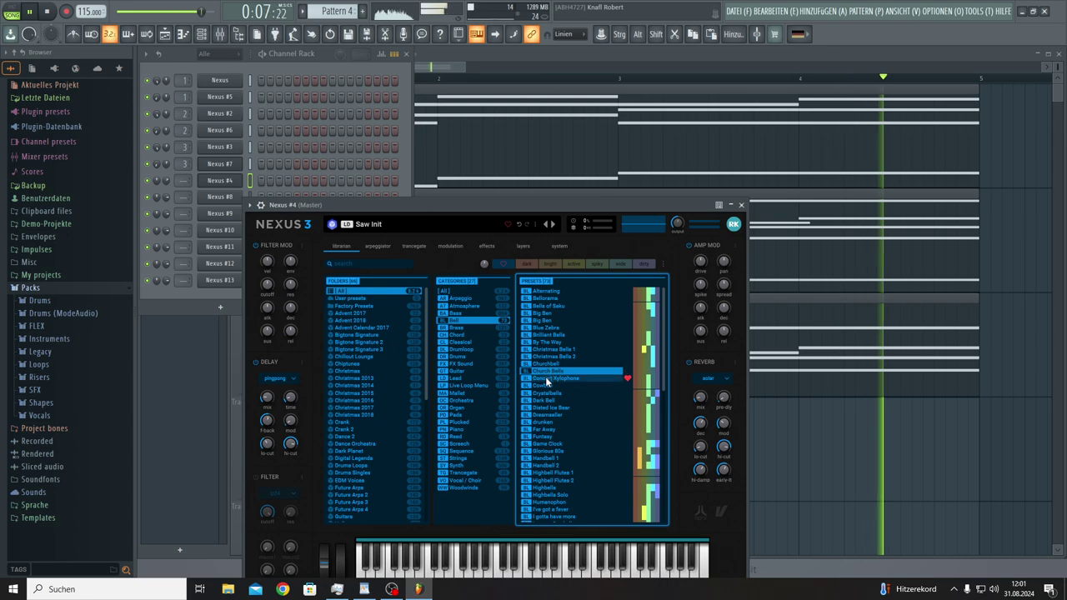
{"action": "left_click", "coordinate": [545, 377]}
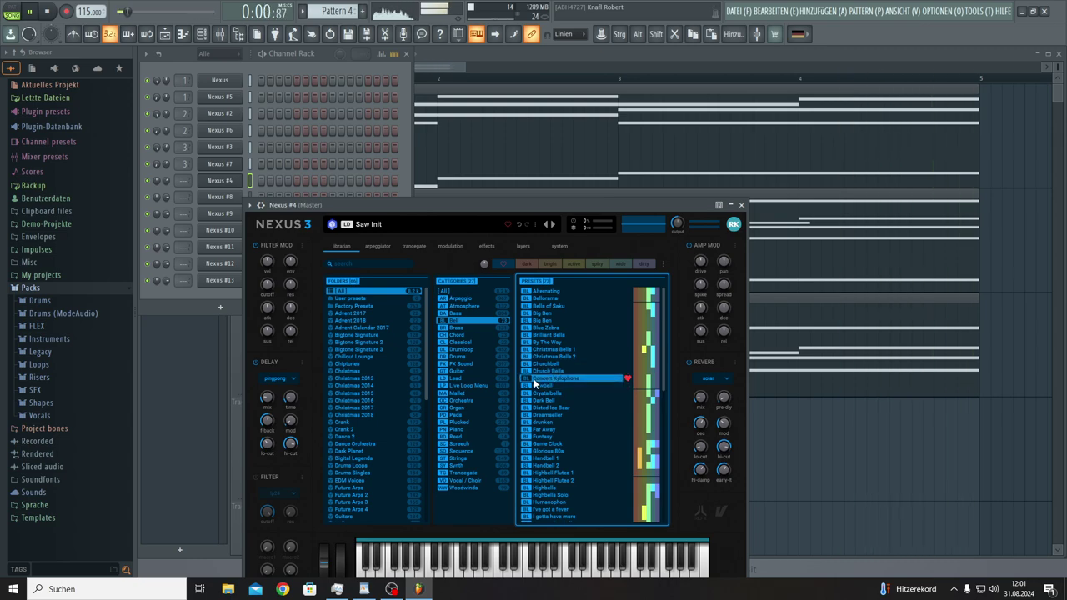
{"action": "left_click", "coordinate": [724, 382]}
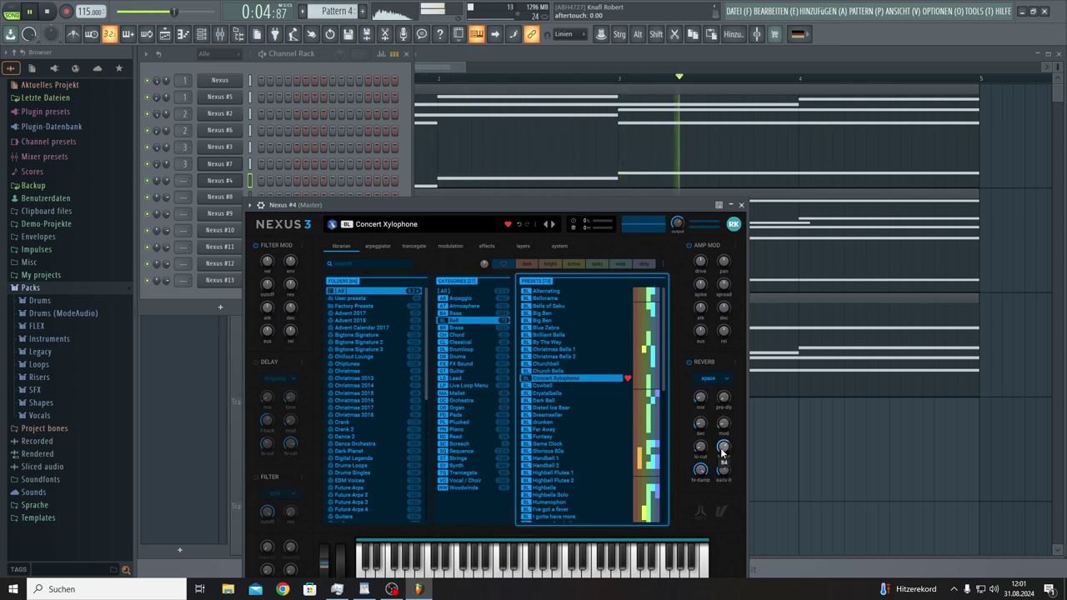
Step: Paste the copied chord notes into the Nexus #4 piano roll and place Pattern 4 on Track 4 of the playlist
{"action": "right_click", "coordinate": [238, 180]}
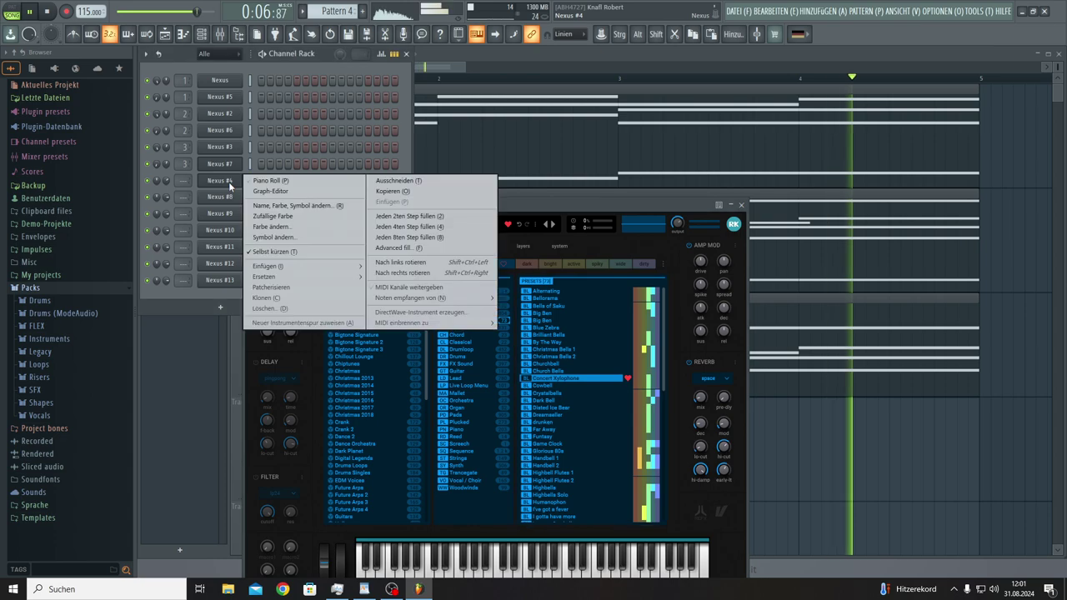
{"action": "left_click", "coordinate": [259, 182]}
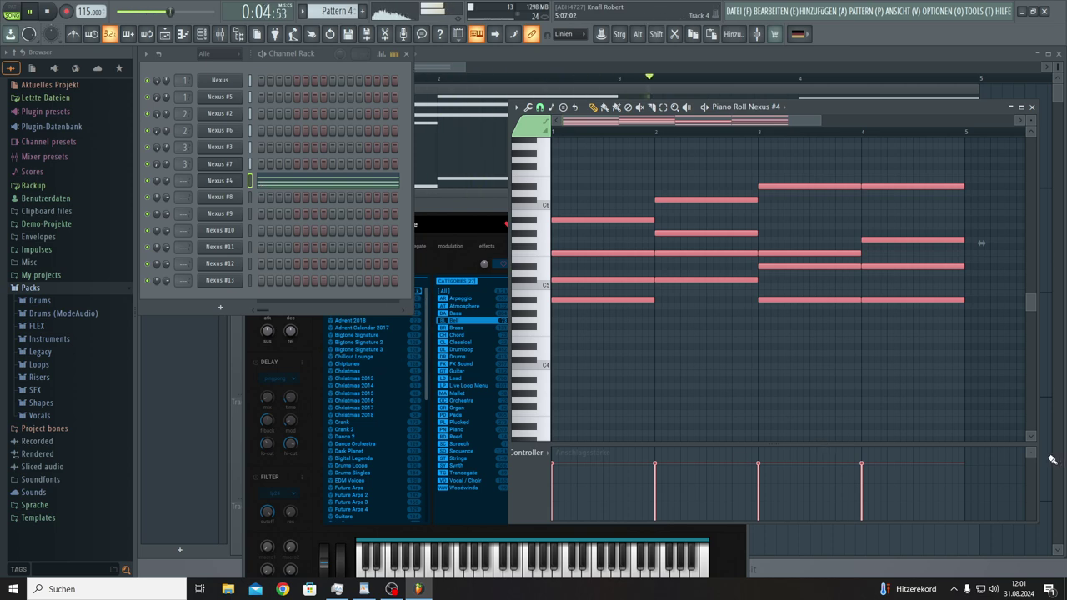
{"action": "key", "text": "F5"}
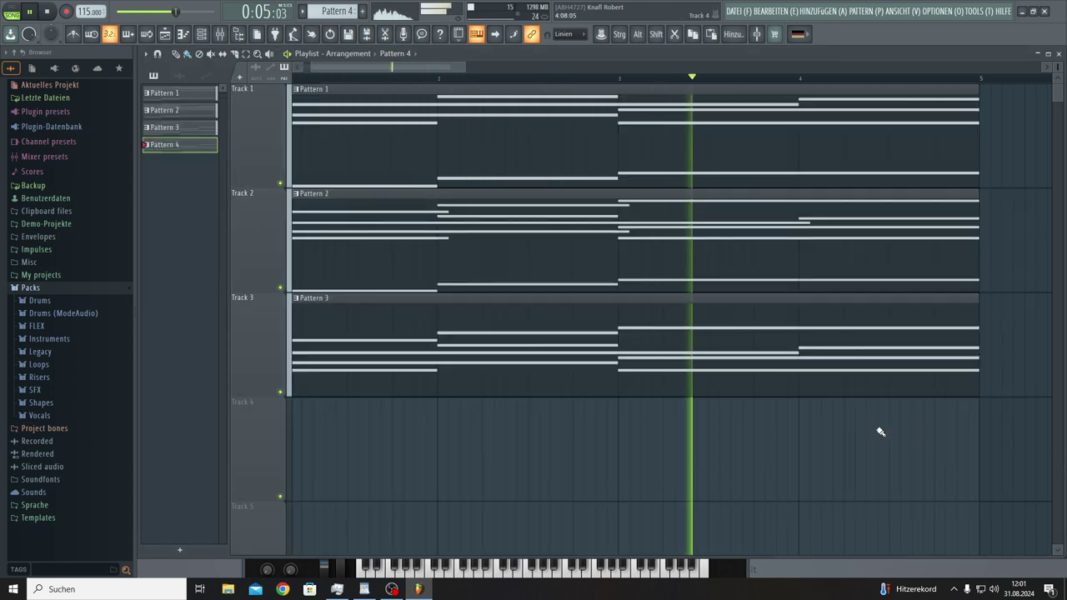
{"action": "left_click", "coordinate": [296, 450]}
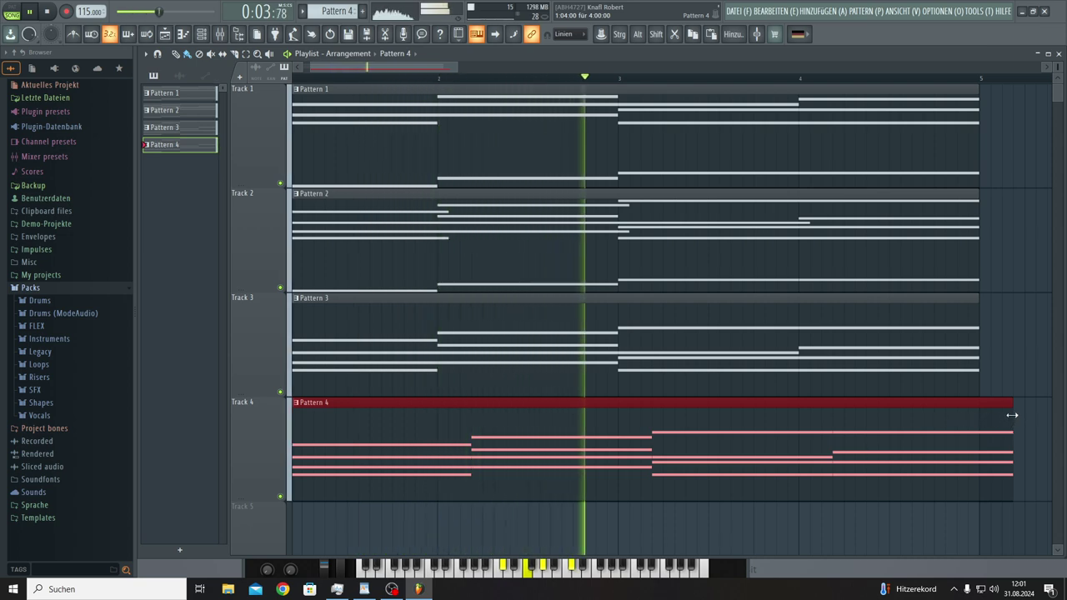
Step: Check the Pattern 4 notes in the piano roll, align its Track 4 clip with bar 1 and set its end at bar 5
{"action": "mouse_move", "coordinate": [1012, 405]}
{"action": "left_mouse_down"}
{"action": "mouse_move", "coordinate": [1033, 405]}
{"action": "mouse_move", "coordinate": [1006, 405]}
{"action": "left_mouse_up"}
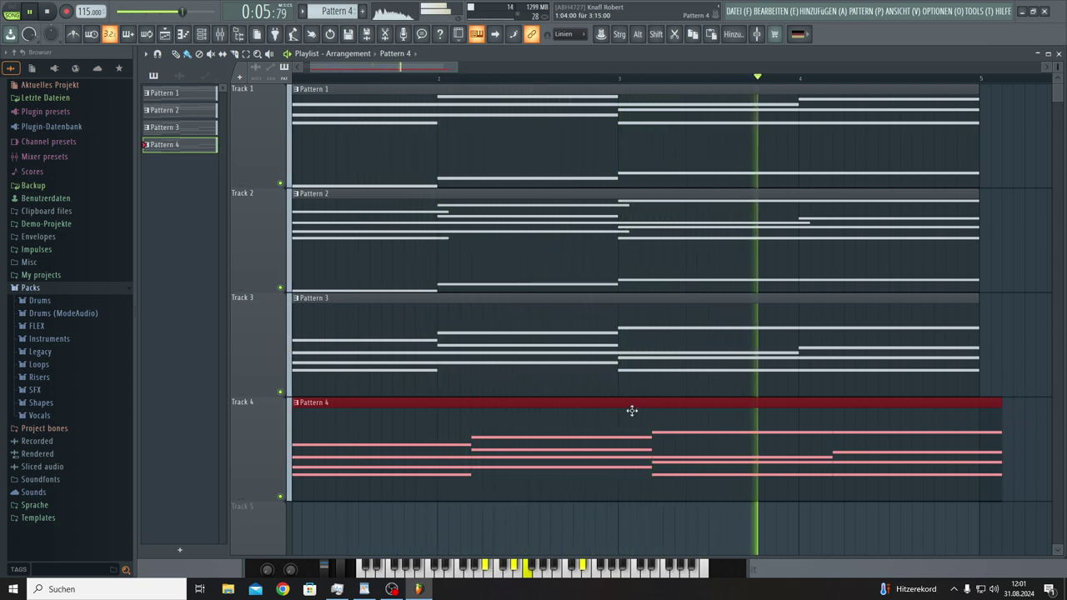
{"action": "double_click", "coordinate": [423, 405]}
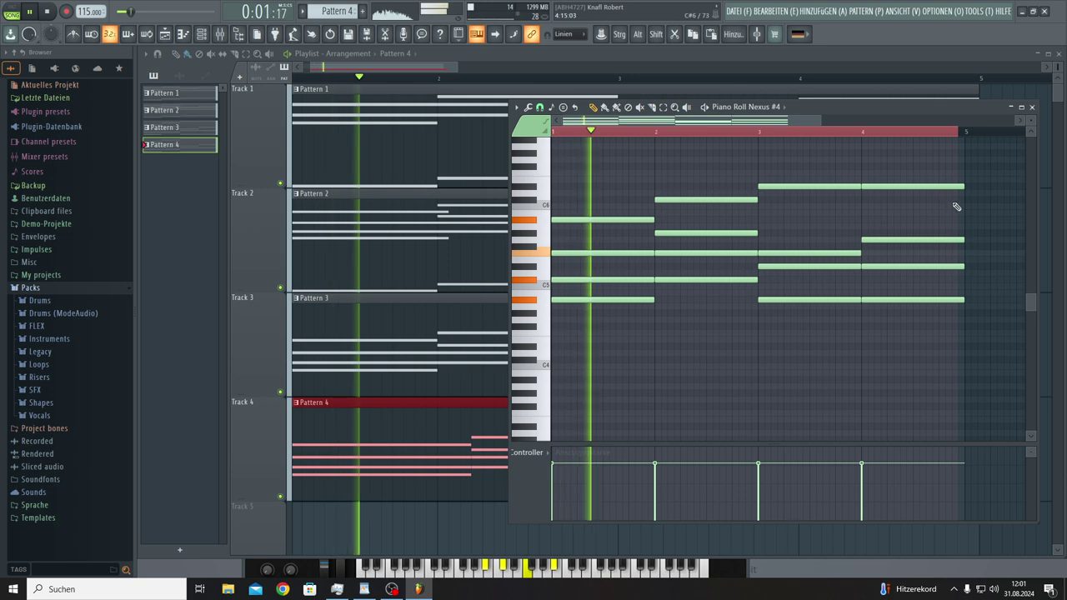
{"action": "left_click", "coordinate": [946, 135]}
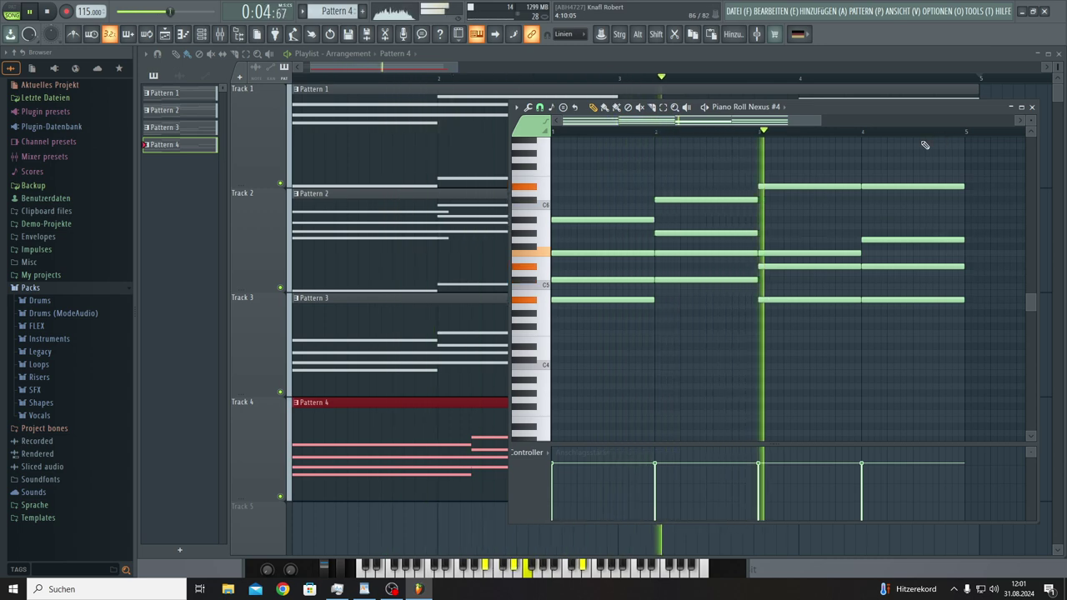
{"action": "left_click", "coordinate": [353, 407]}
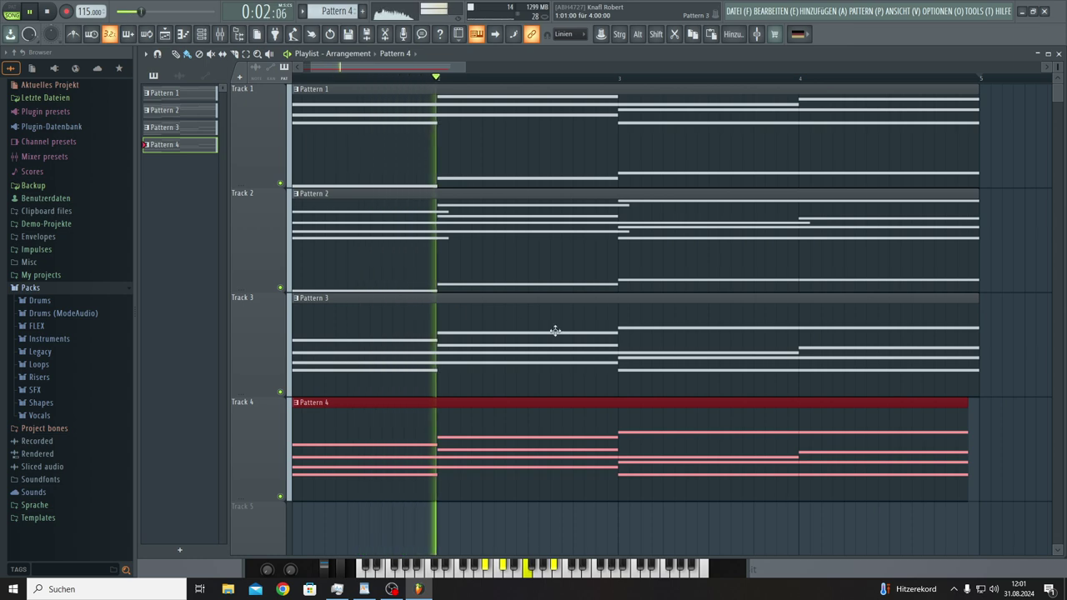
{"action": "left_click_drag", "start_coordinate": [971, 401], "coordinate": [973, 400]}
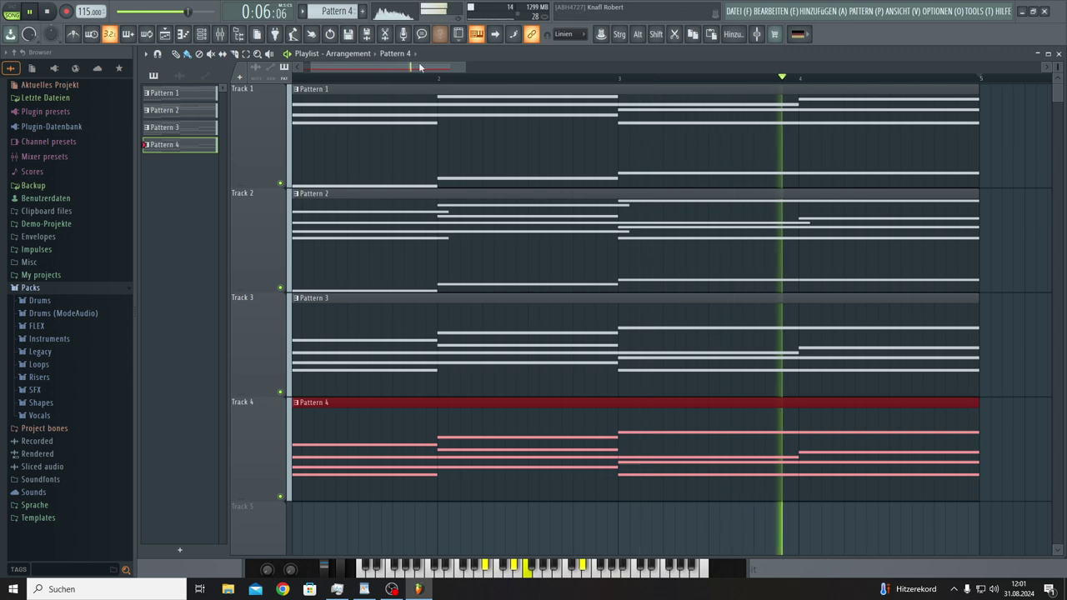
Step: Run the Arpeggiator on the Nexus #4 notes of Pattern 4 with its pattern direction set to Normal
{"action": "left_click_drag", "start_coordinate": [416, 66], "coordinate": [211, 68]}
{"action": "left_click", "coordinate": [204, 35]}
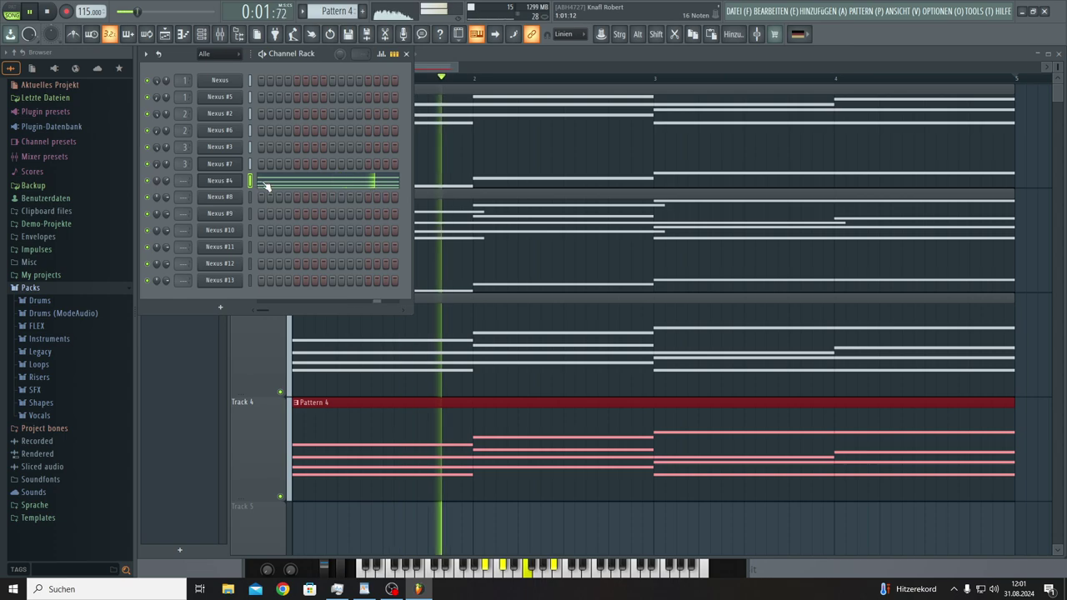
{"action": "left_click", "coordinate": [241, 182]}
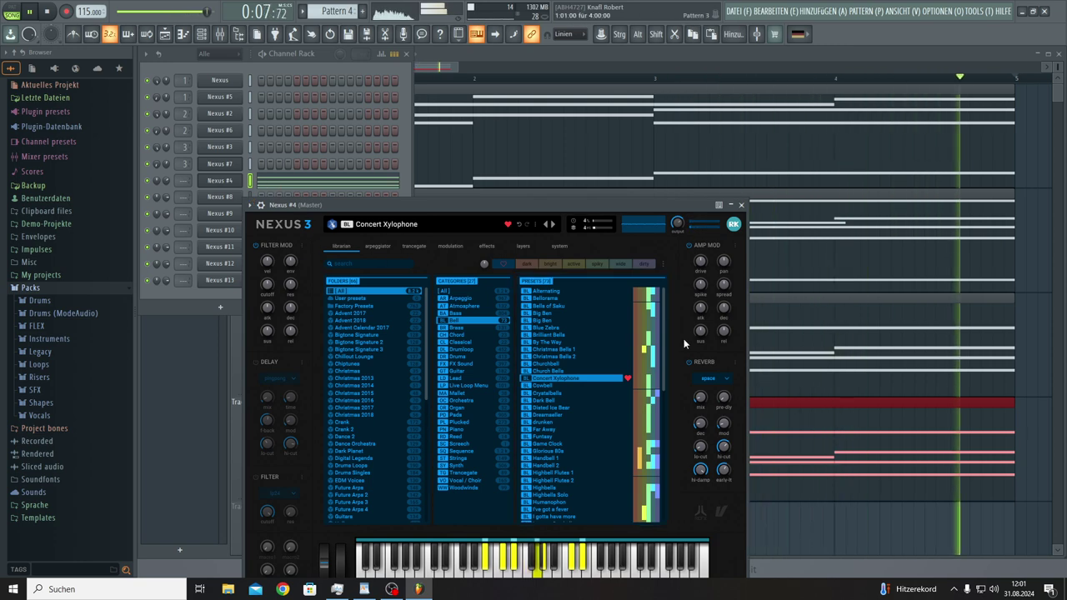
{"action": "left_click", "coordinate": [185, 34]}
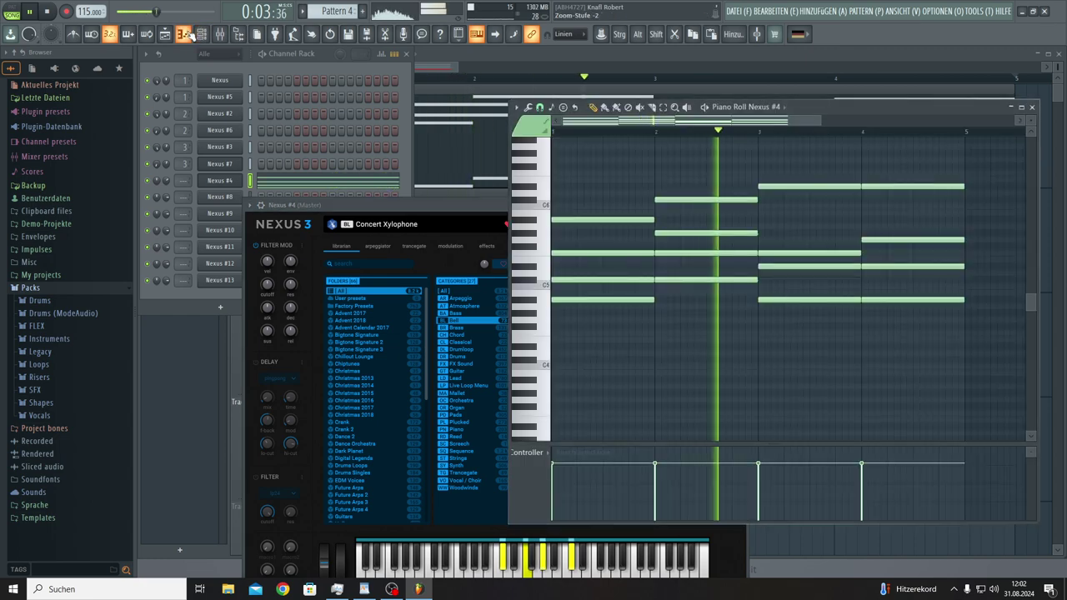
{"action": "left_click", "coordinate": [528, 108]}
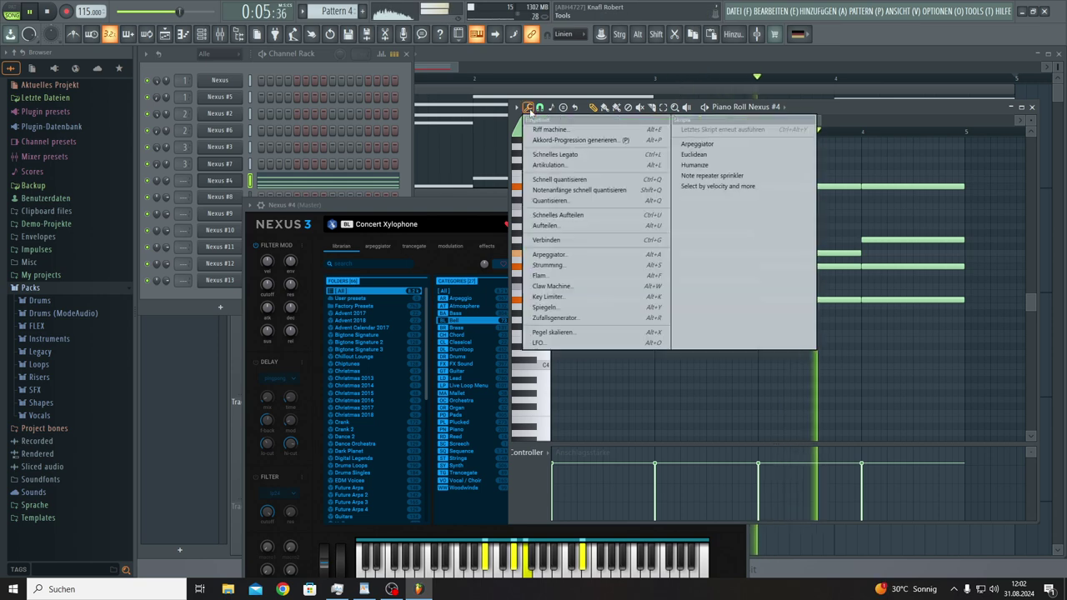
{"action": "left_click", "coordinate": [549, 255]}
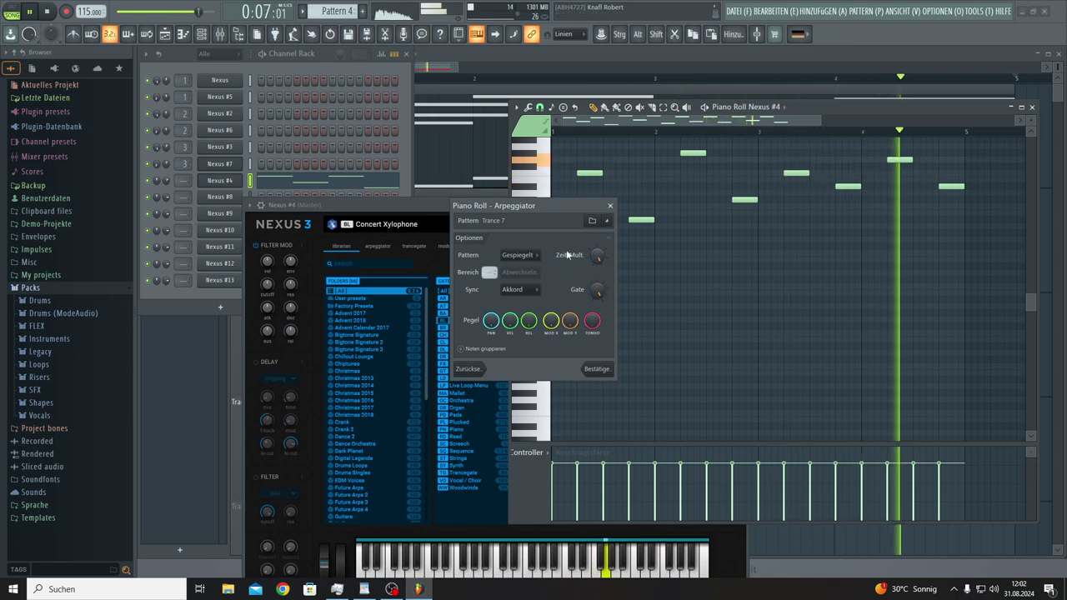
{"action": "scroll", "coordinate": [527, 255], "scroll_direction": "up", "scroll_amount": 1}
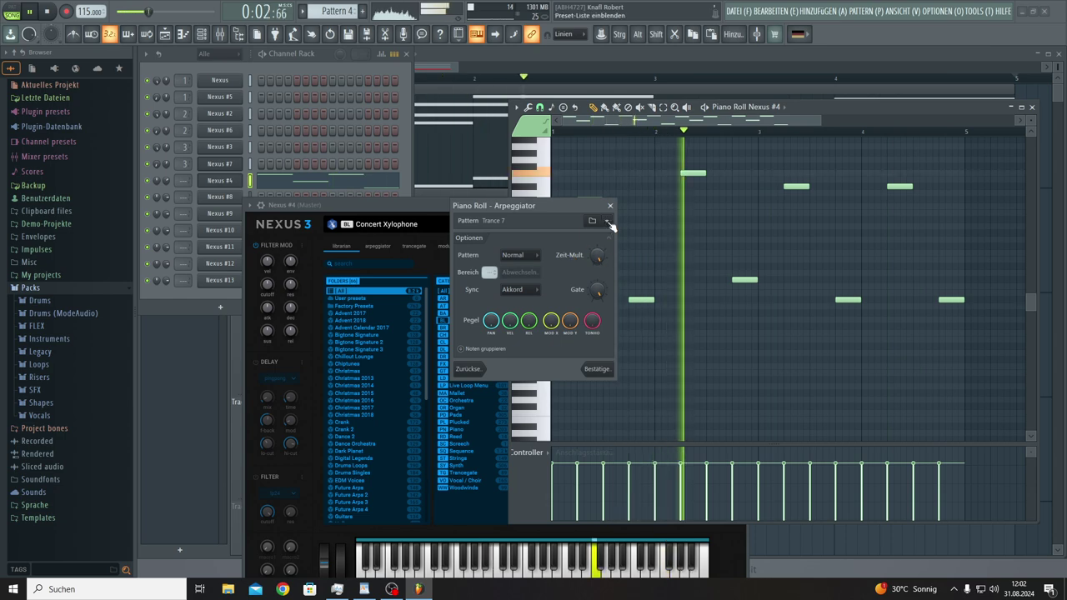
Step: Try the Trance, Trance 2 and Trance 3 patterns in the Arpeggiator on the Nexus #4 chords
{"action": "left_click", "coordinate": [609, 222]}
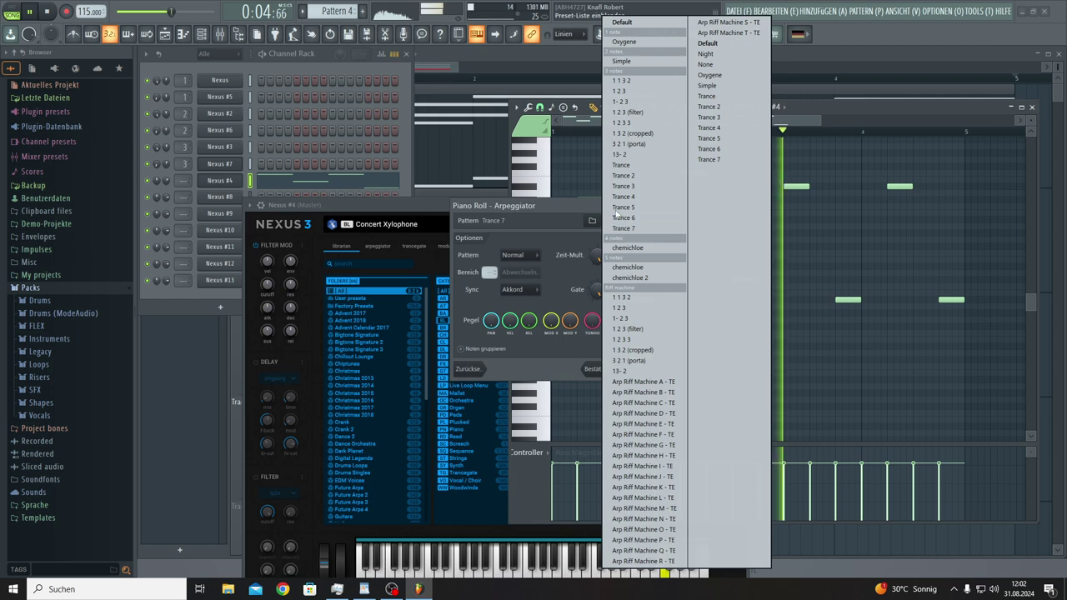
{"action": "left_click", "coordinate": [620, 165]}
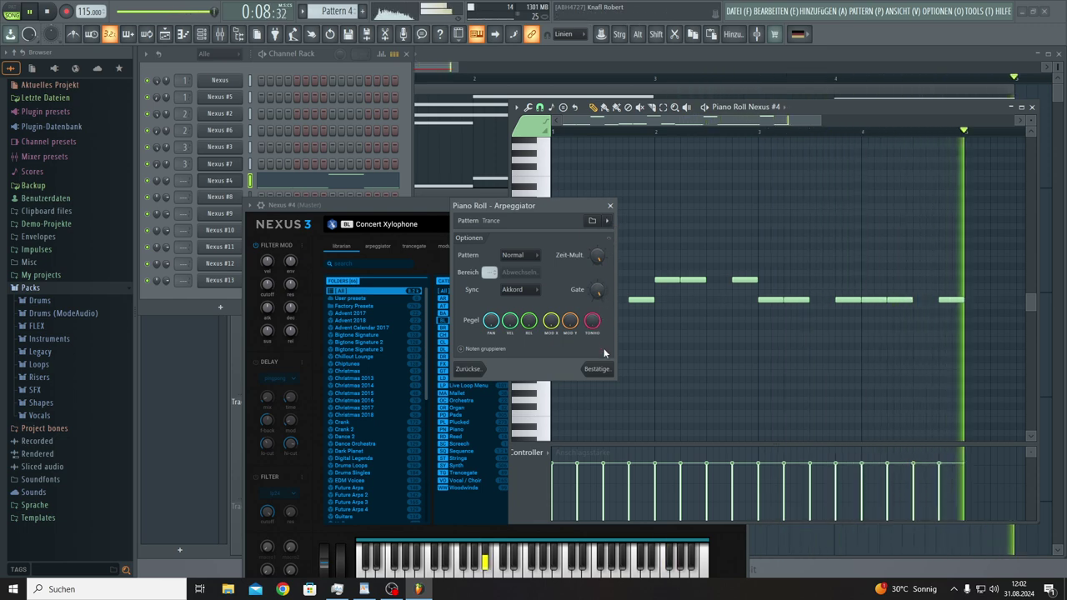
{"action": "left_click", "coordinate": [605, 221]}
{"action": "left_click", "coordinate": [631, 176]}
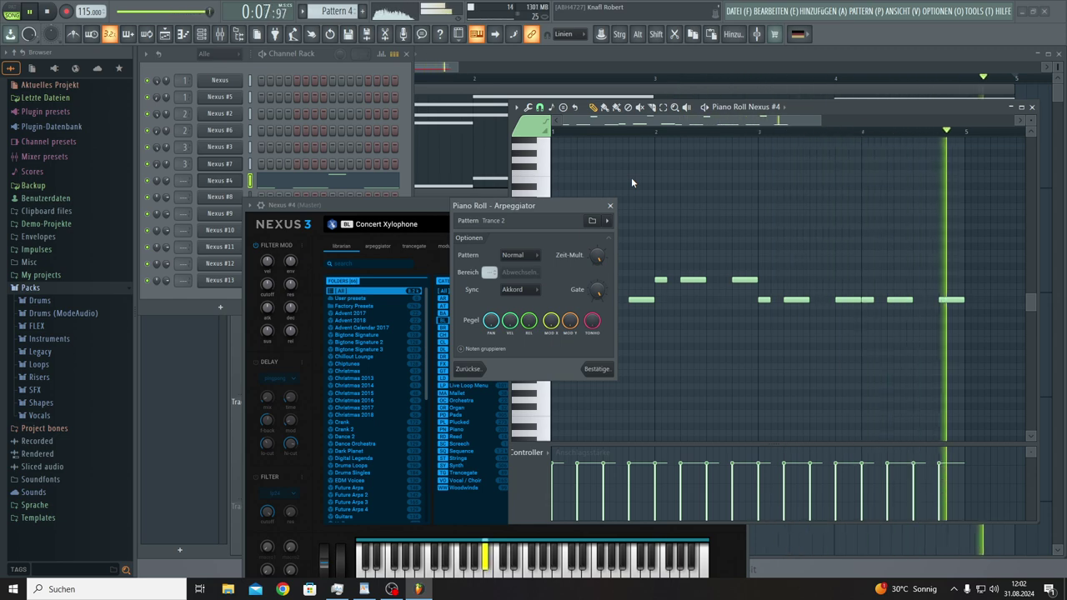
{"action": "left_click", "coordinate": [607, 221]}
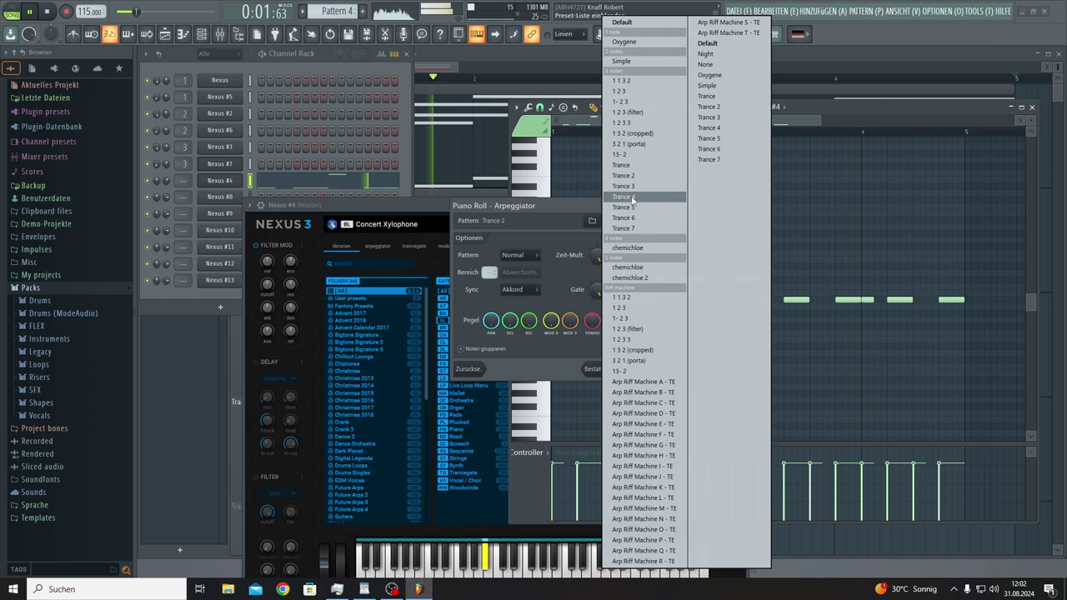
{"action": "left_click", "coordinate": [632, 185]}
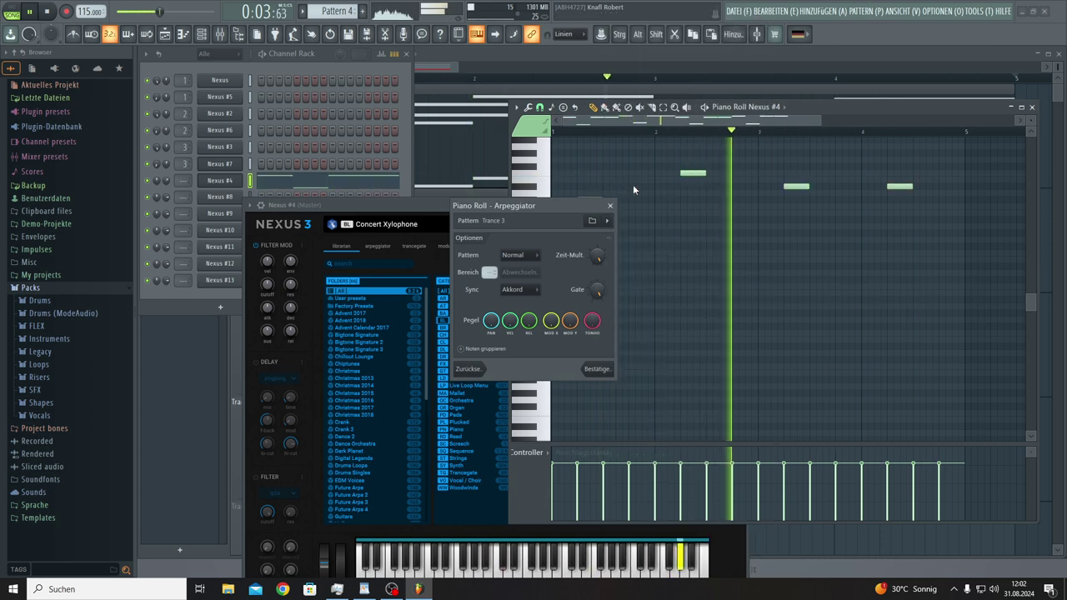
Step: Switch the Arpeggiator to the Trance 4 pattern, shorten its time multiplier and apply it to the Nexus #4 notes
{"action": "left_click", "coordinate": [606, 221]}
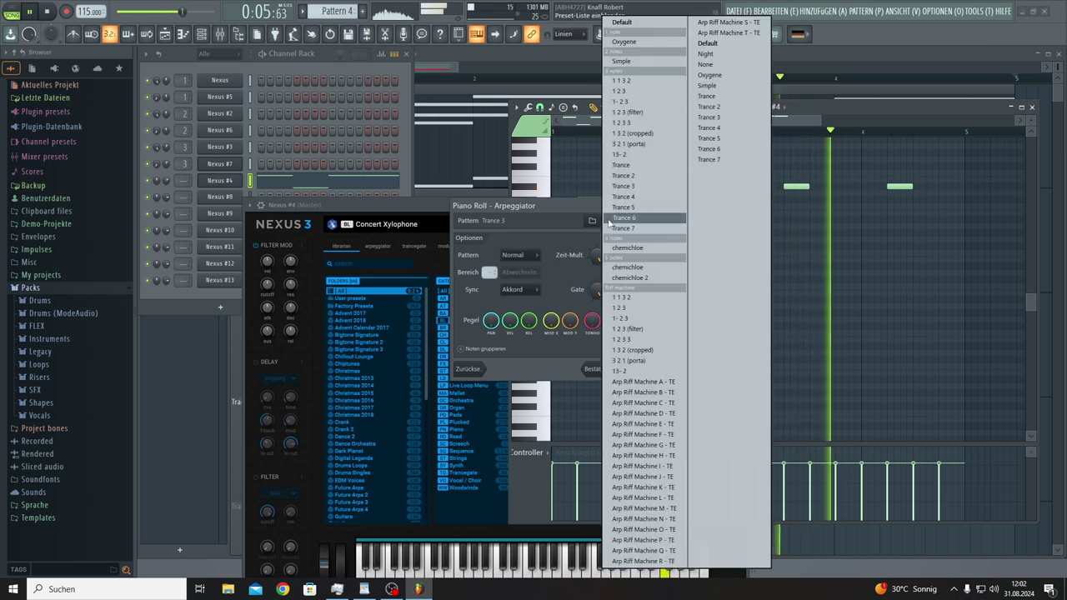
{"action": "left_click", "coordinate": [624, 197]}
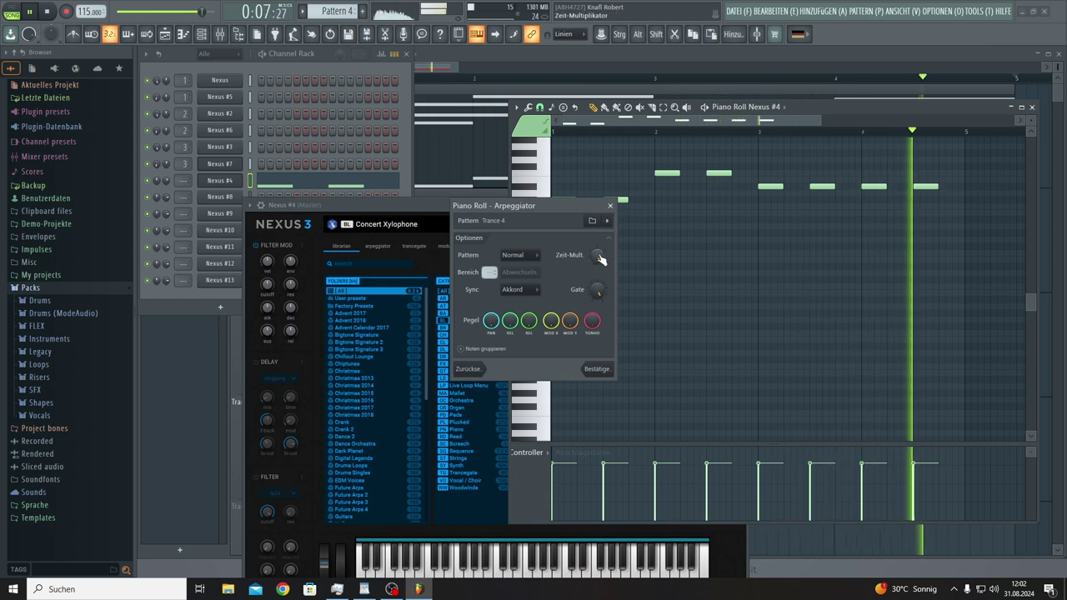
{"action": "left_click_drag", "start_coordinate": [598, 257], "coordinate": [598, 271]}
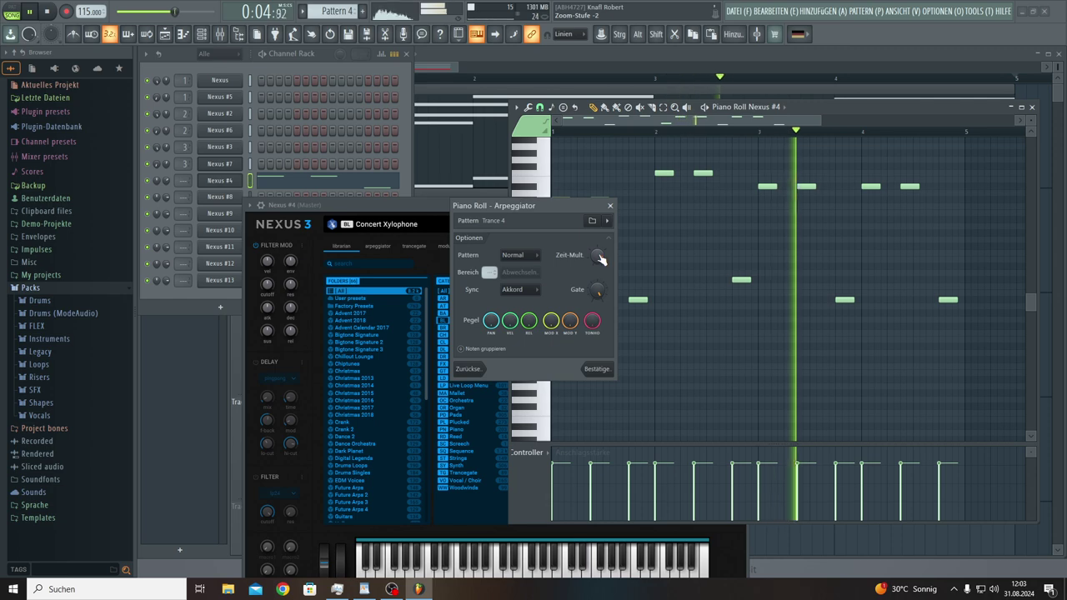
{"action": "left_click", "coordinate": [592, 370]}
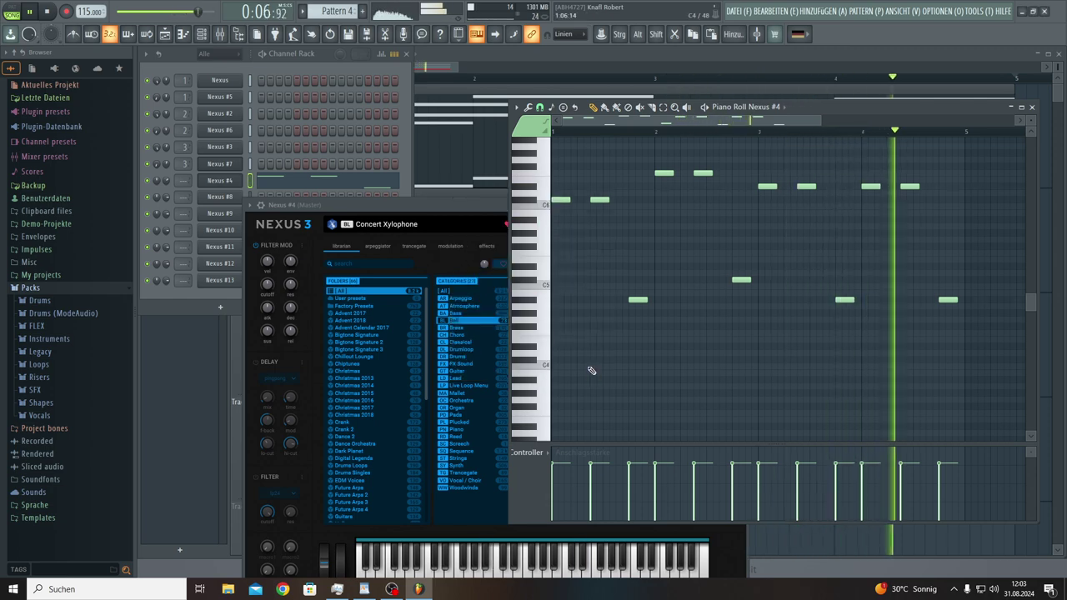
Step: Add the copied chord notes over the Nexus #4 arpeggio and run the Arpeggiator on them with the Trance 5 pattern
{"action": "key", "text": "ctrl+z"}
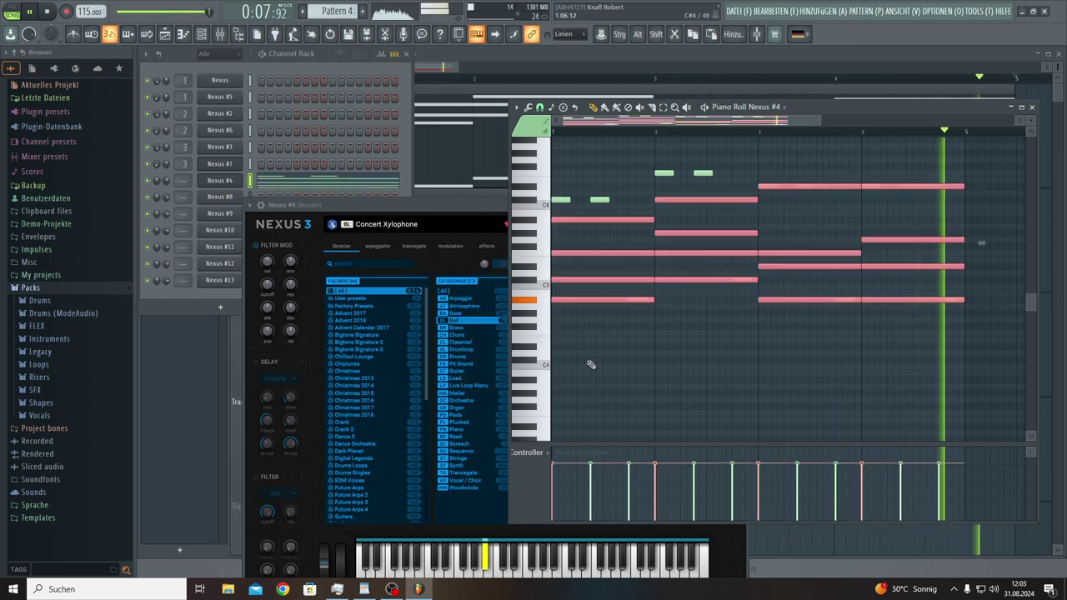
{"action": "left_click", "coordinate": [527, 109]}
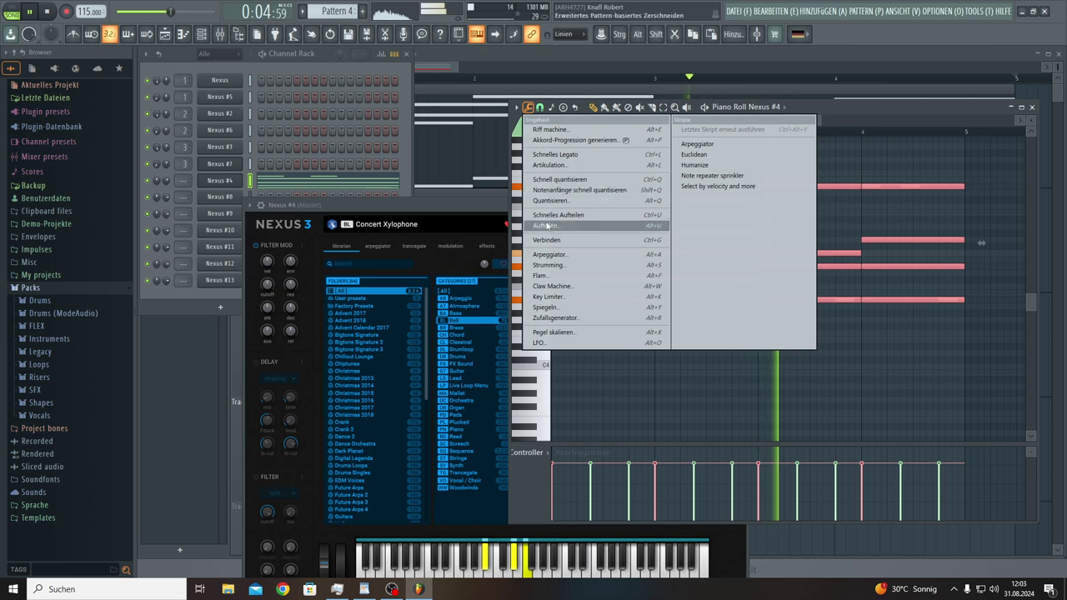
{"action": "left_click", "coordinate": [547, 255]}
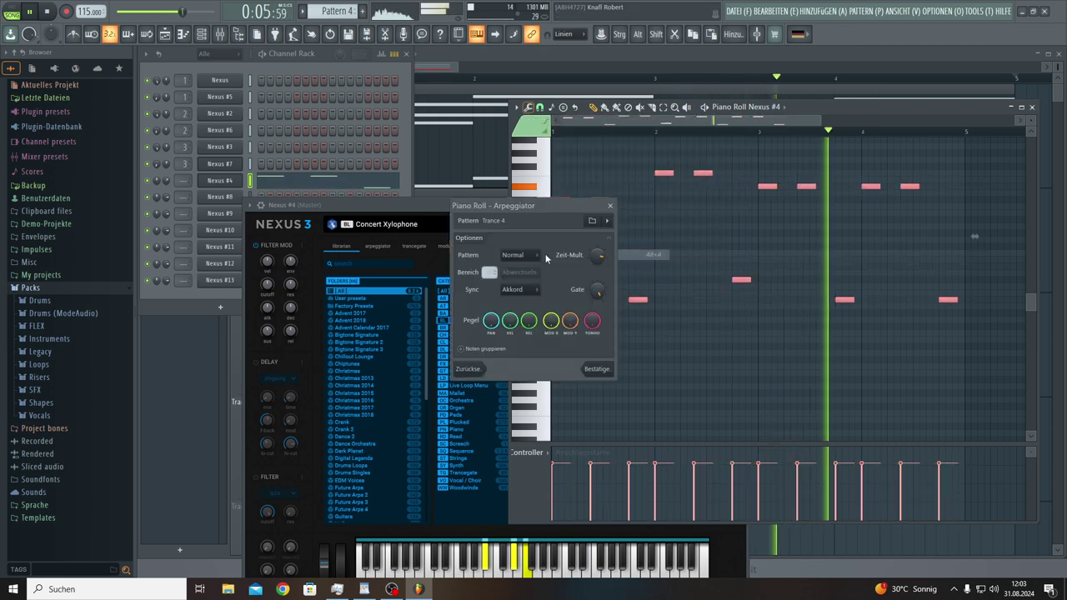
{"action": "left_click", "coordinate": [607, 220]}
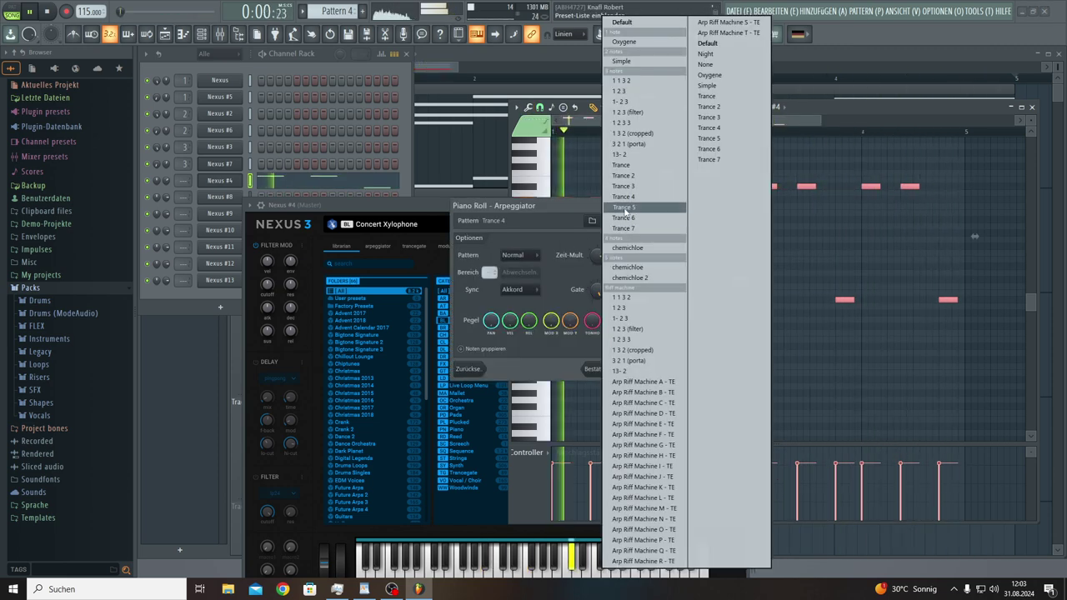
{"action": "left_click", "coordinate": [625, 207]}
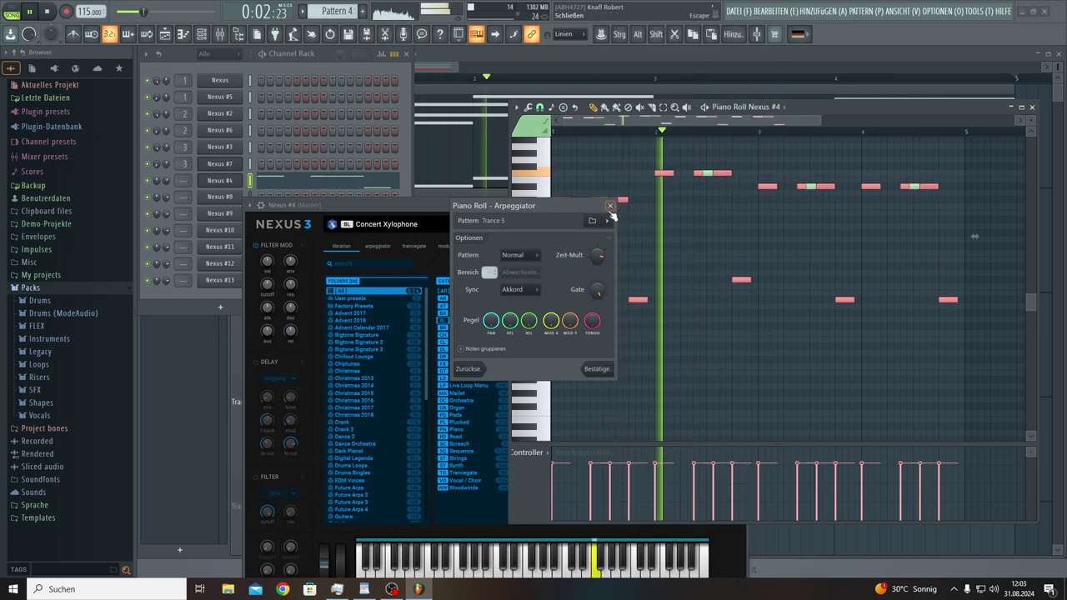
Step: Set the Arpeggiator's pattern direction to Gespiegelt and try different time multiplier settings for the added notes
{"action": "left_click", "coordinate": [528, 258]}
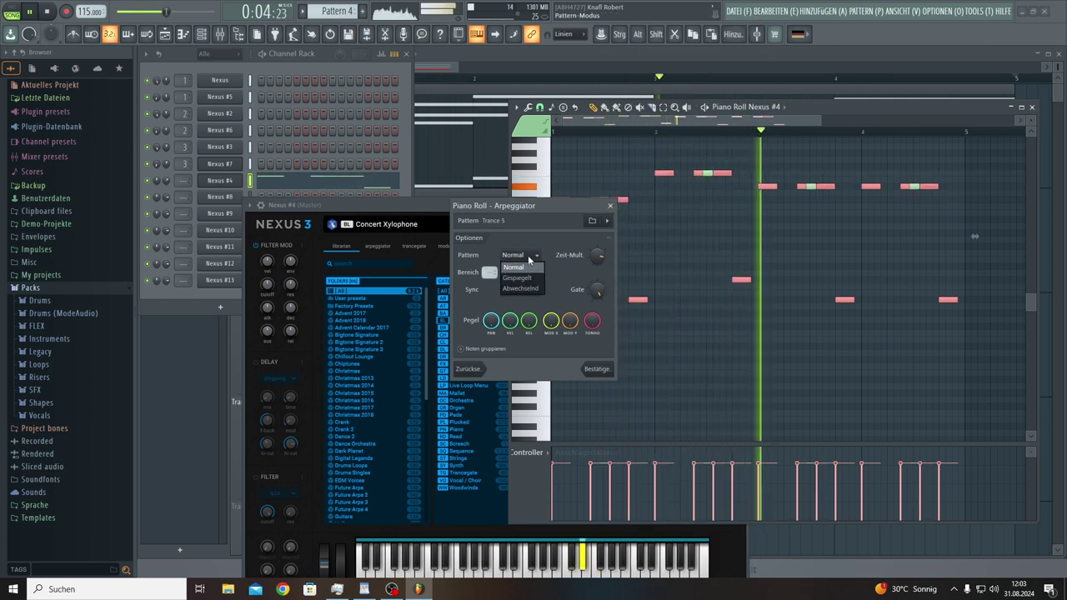
{"action": "left_click", "coordinate": [525, 276]}
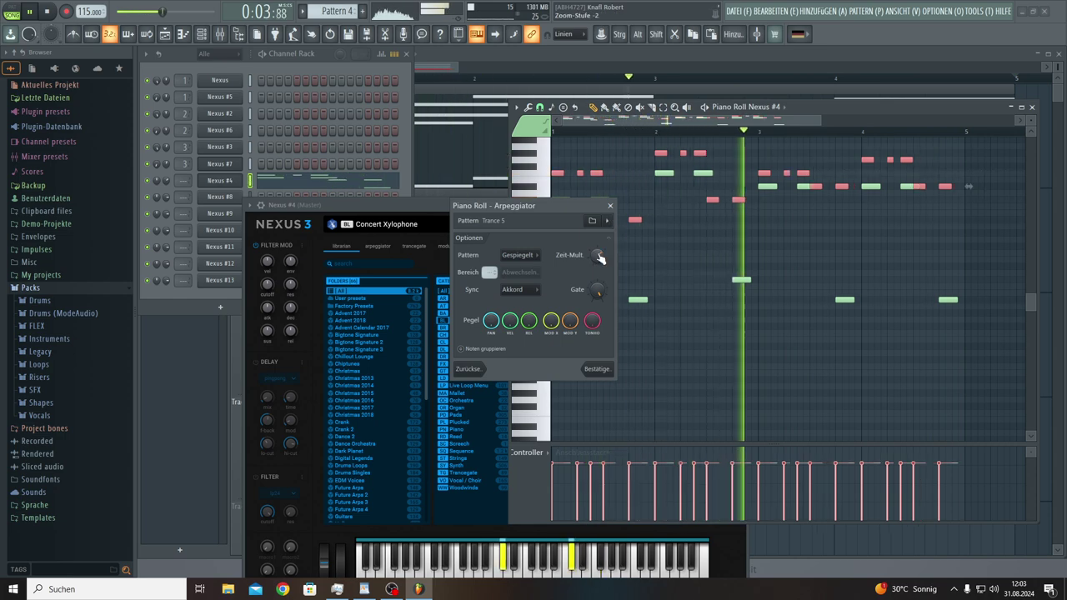
{"action": "scroll", "coordinate": [598, 258], "scroll_direction": "up", "scroll_amount": 1}
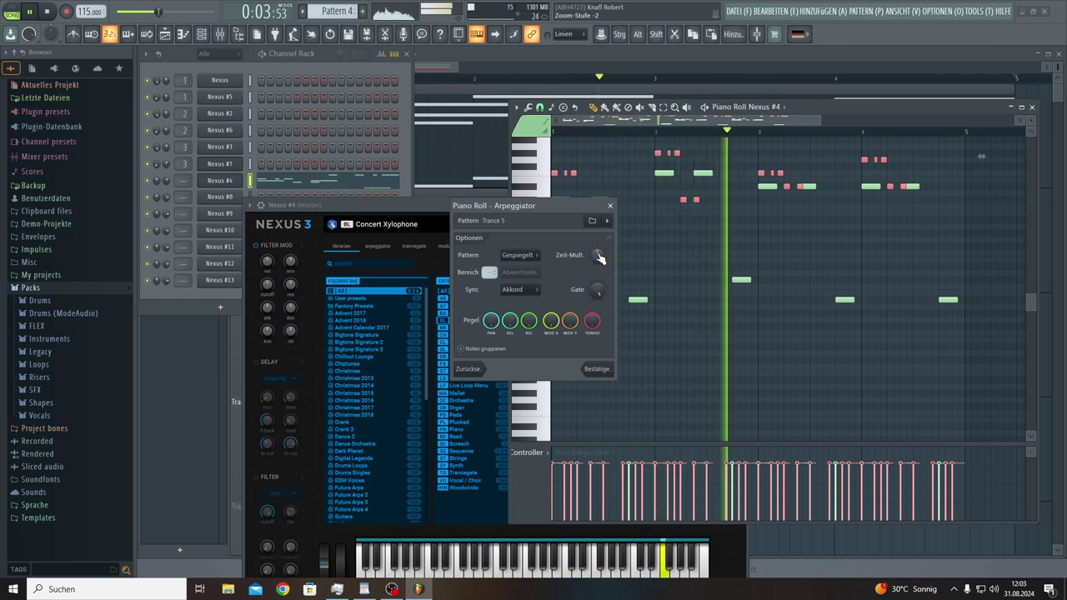
{"action": "left_click_drag", "start_coordinate": [599, 257], "coordinate": [599, 247]}
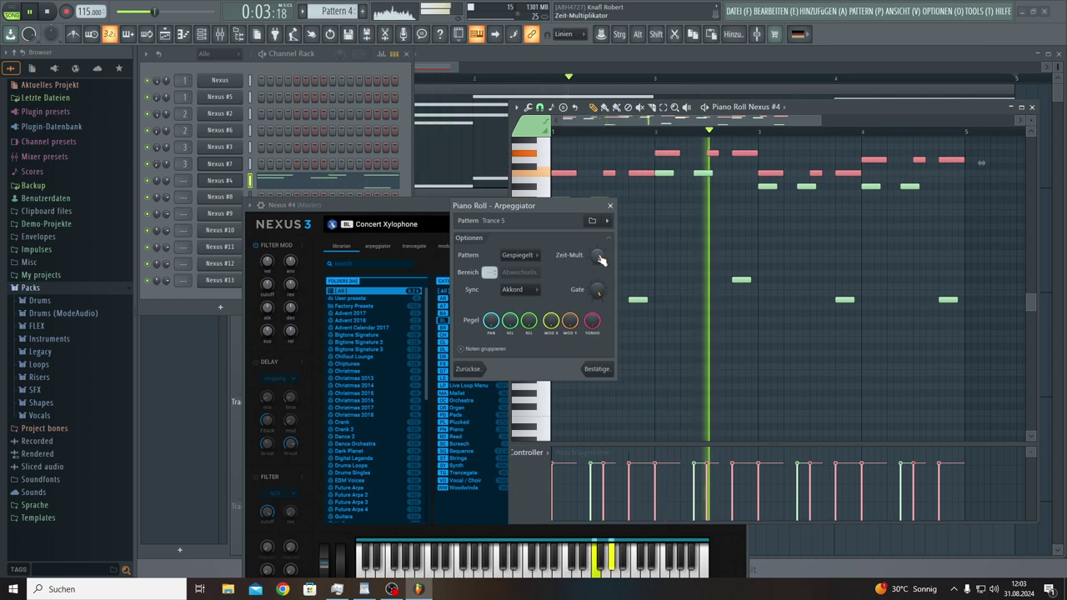
{"action": "left_click_drag", "start_coordinate": [597, 256], "coordinate": [600, 259]}
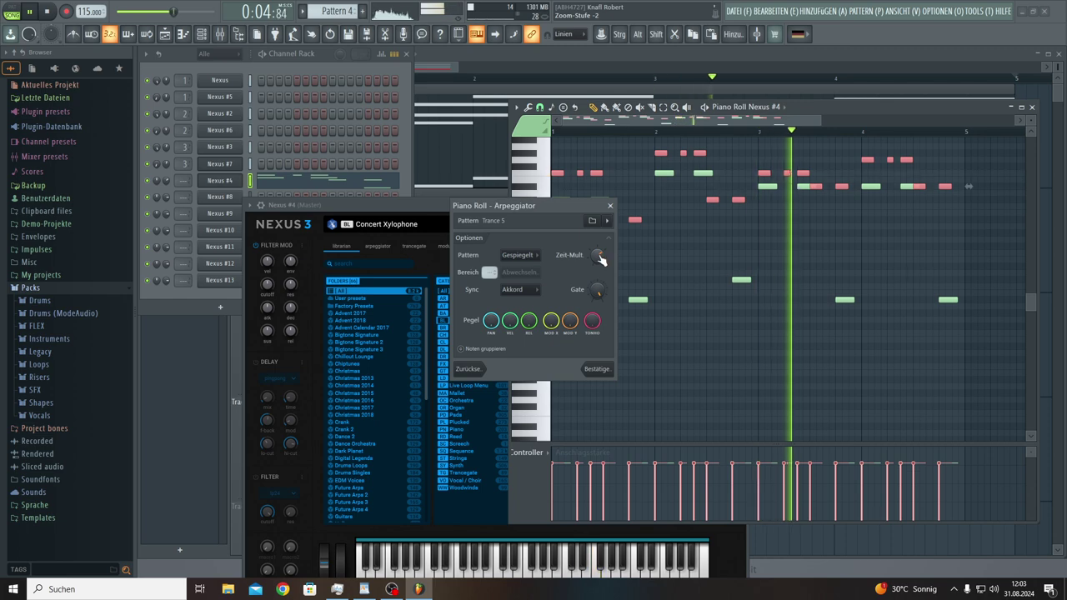
Step: Set the Arpeggiator sync to Zeit, shorten the time multiplier, and apply the arpeggio, leaving the notes deselected
{"action": "left_click", "coordinate": [531, 289]}
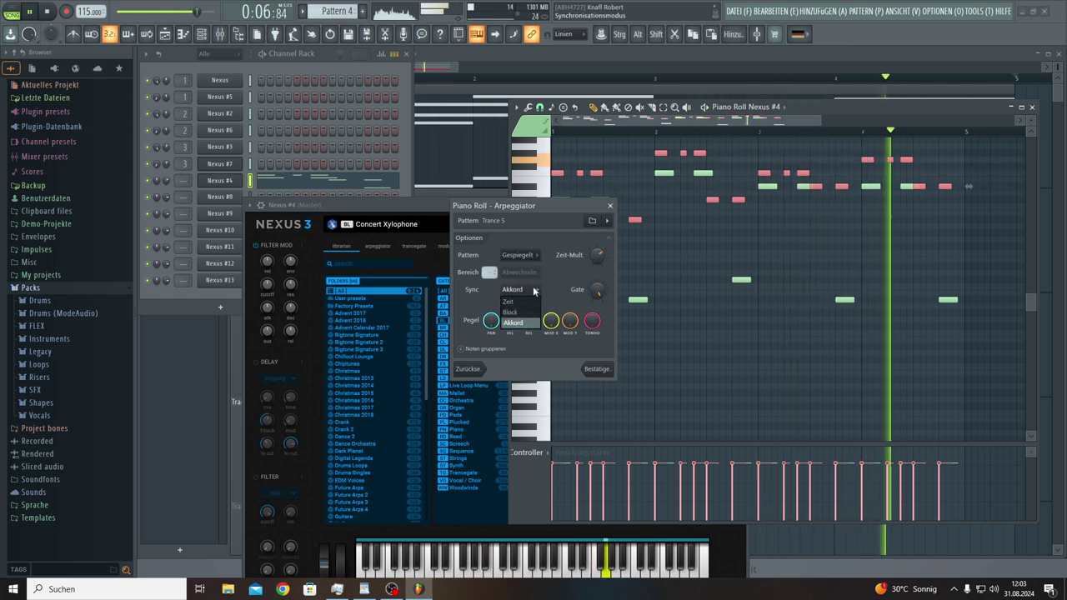
{"action": "left_click", "coordinate": [512, 301]}
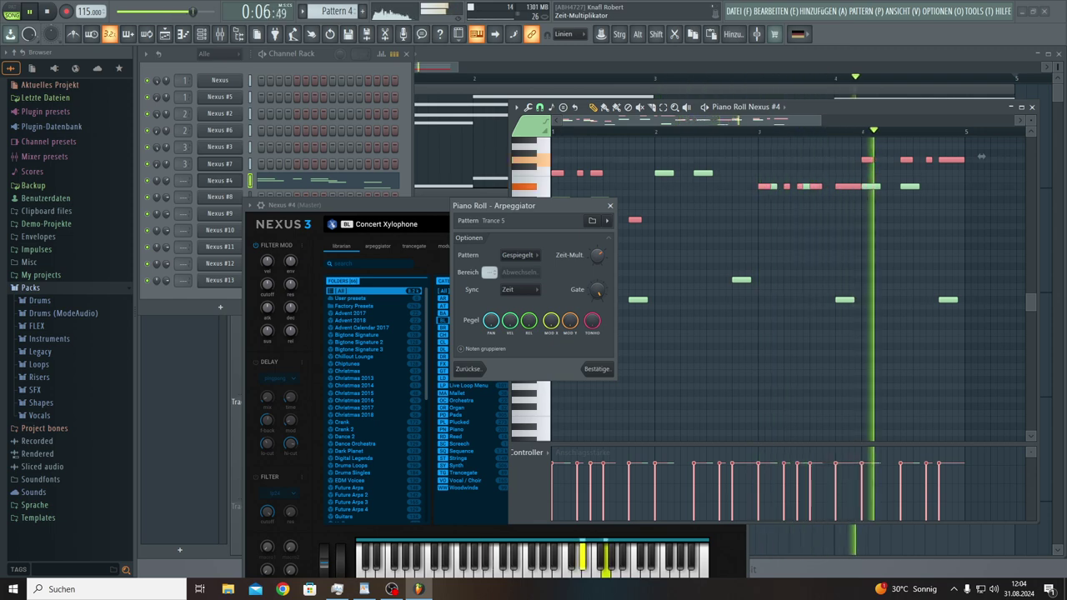
{"action": "scroll", "coordinate": [596, 255], "scroll_direction": "down", "scroll_amount": 2}
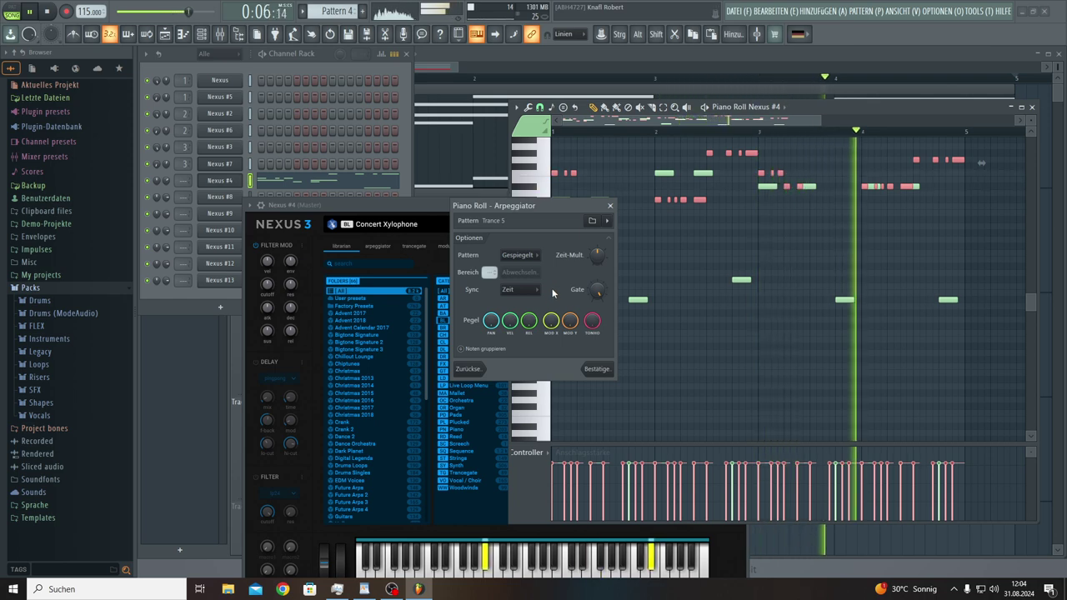
{"action": "left_click", "coordinate": [596, 370]}
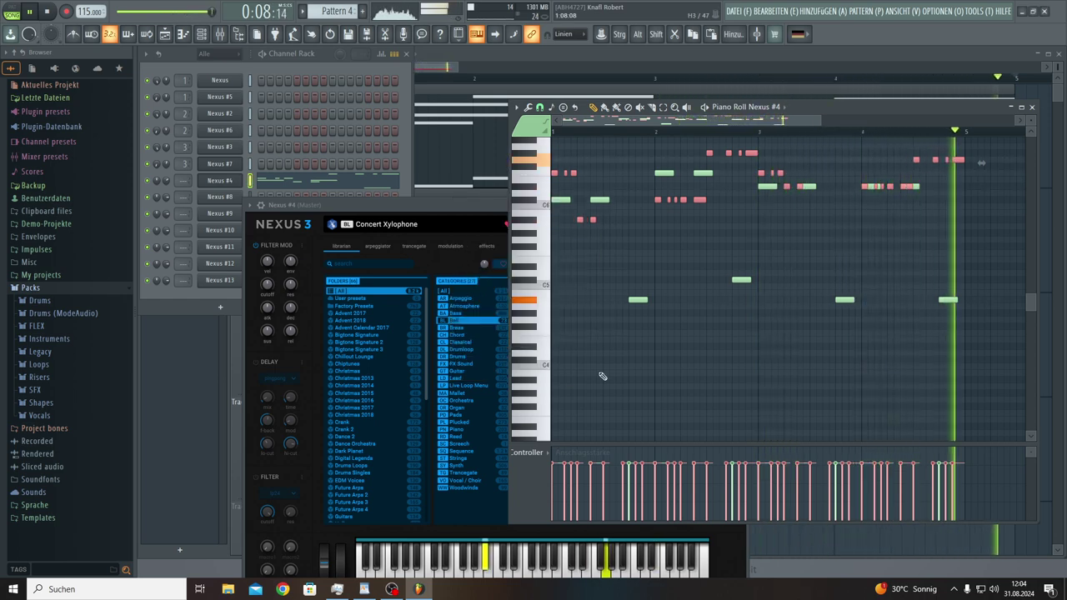
{"action": "key", "text": "ctrl+d"}
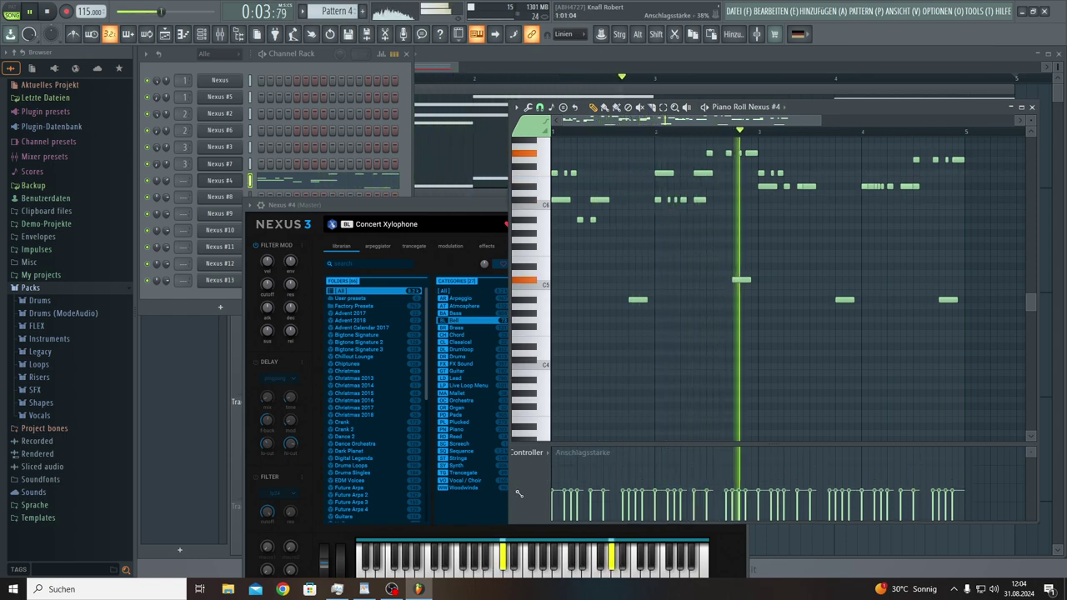
Step: Set the Nexus #4 reverb mix to 38 and the reverb decay to 98
{"action": "left_click", "coordinate": [425, 230]}
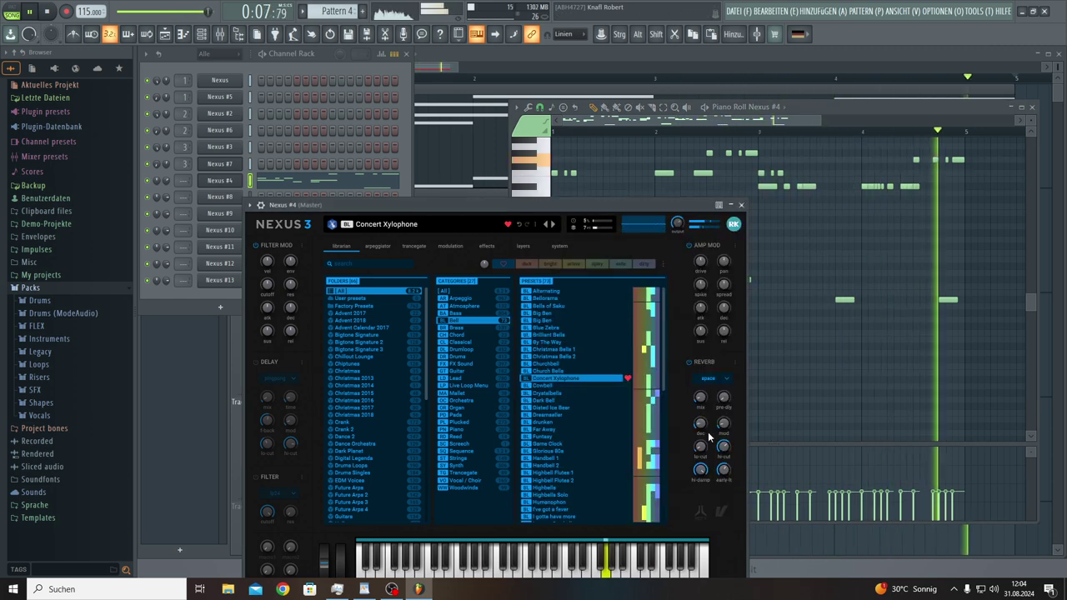
{"action": "mouse_move", "coordinate": [699, 423]}
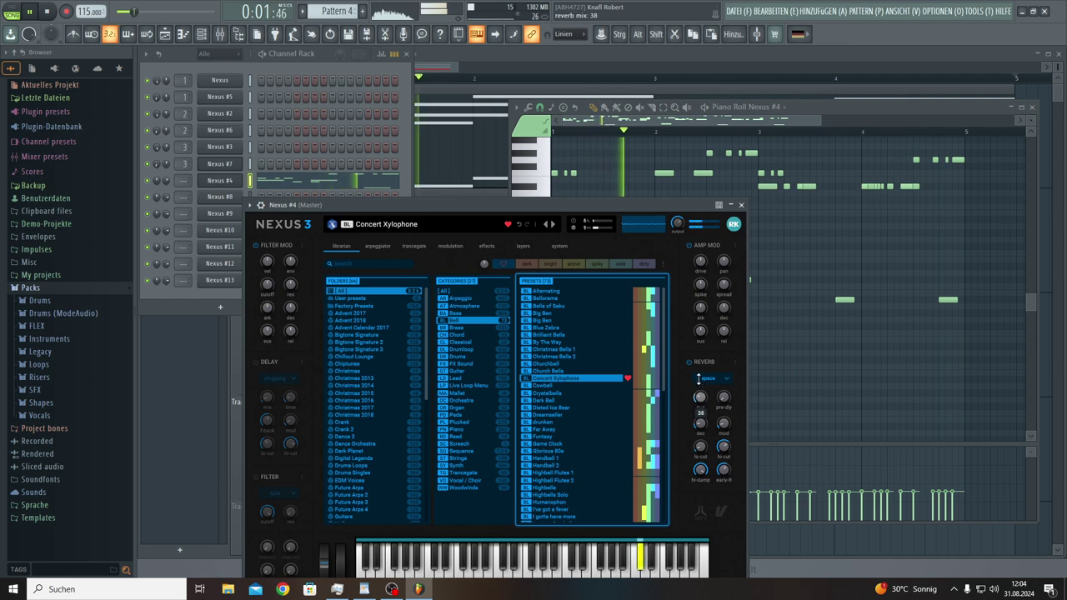
{"action": "left_click_drag", "start_coordinate": [698, 377], "coordinate": [698, 377]}
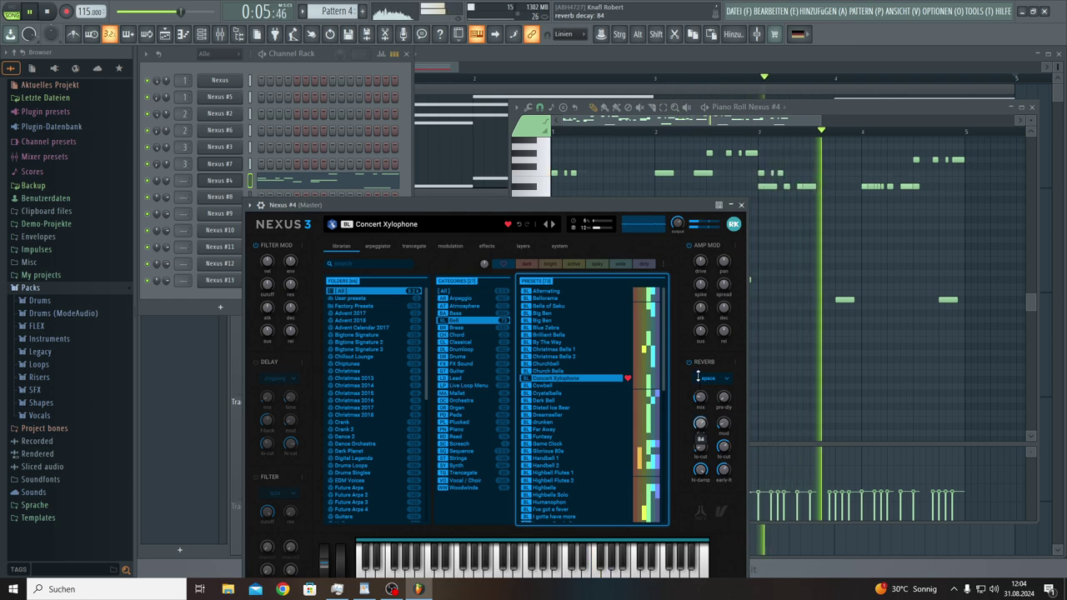
{"action": "left_click_drag", "start_coordinate": [700, 422], "coordinate": [698, 365]}
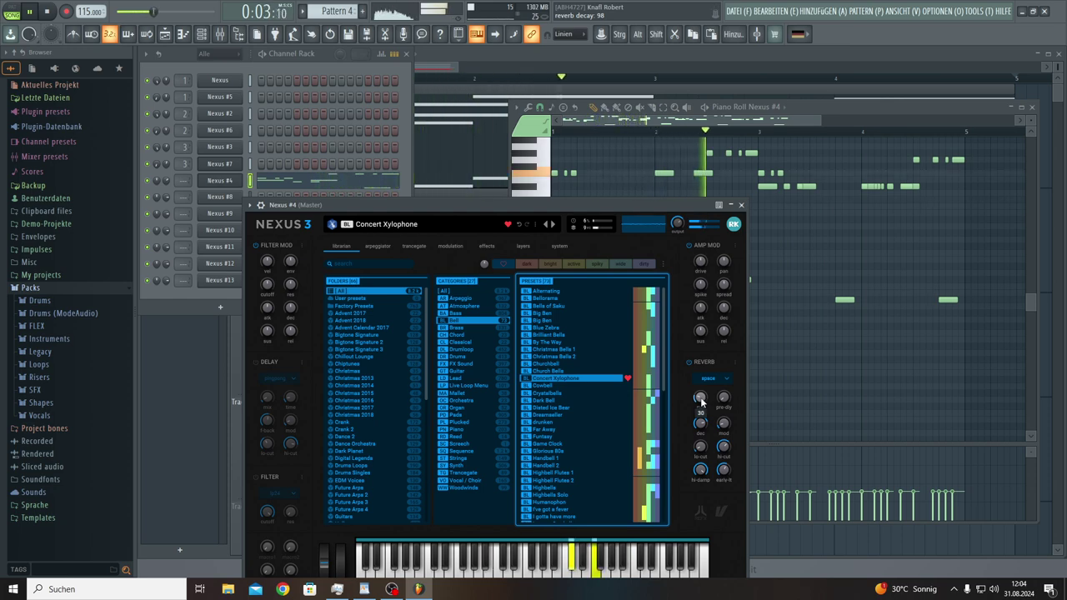
Step: Try the Nexus #4 amp mod pan at 25, return it to 0, and raise the amp mod spread
{"action": "left_click_drag", "start_coordinate": [728, 264], "coordinate": [722, 244]}
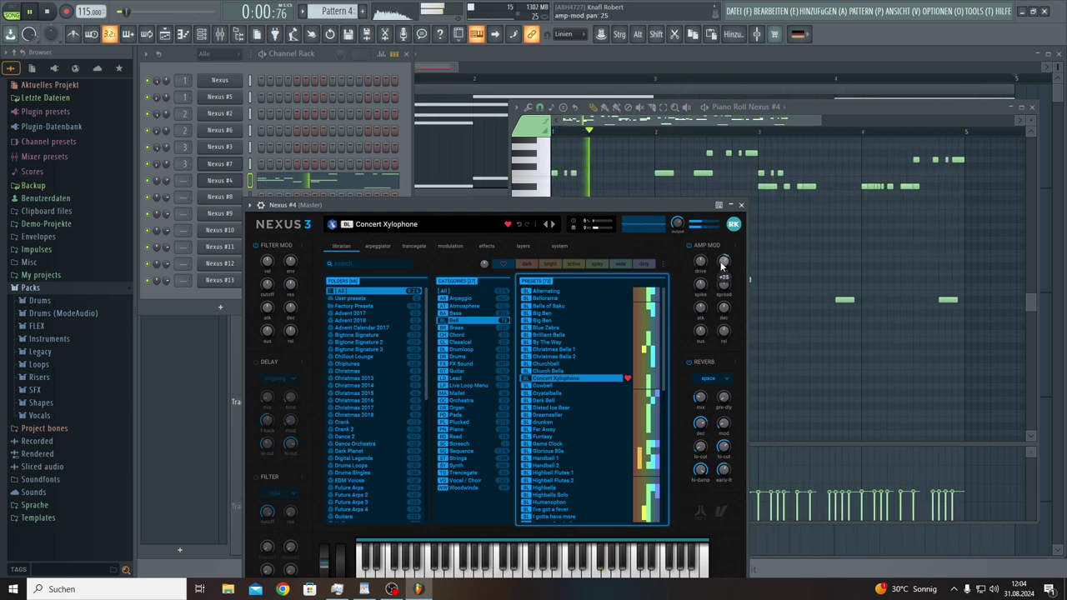
{"action": "left_click_drag", "start_coordinate": [725, 265], "coordinate": [724, 244]}
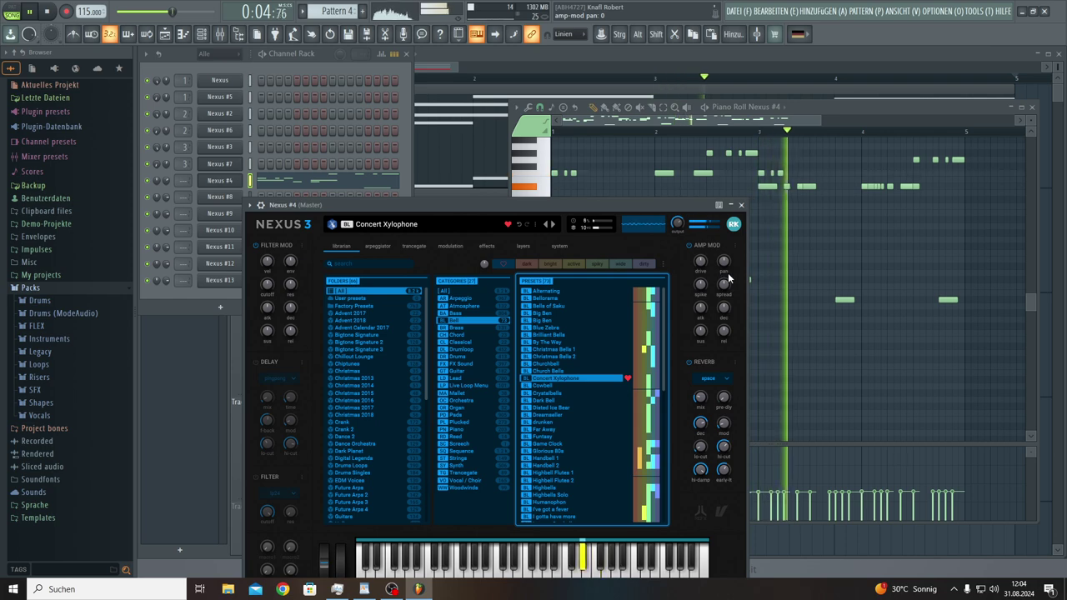
{"action": "left_click_drag", "start_coordinate": [723, 283], "coordinate": [722, 251]}
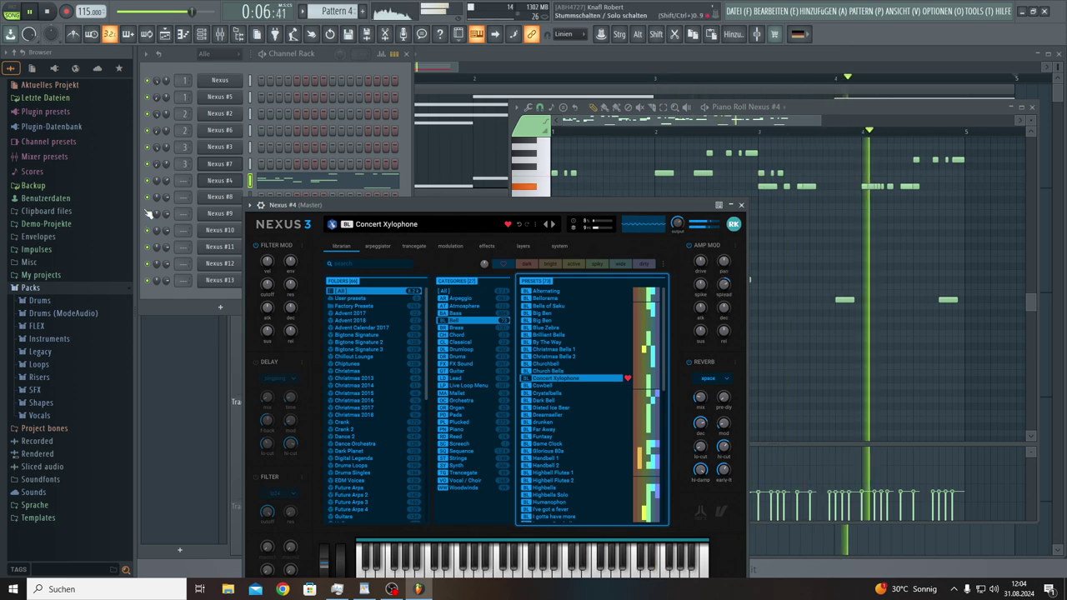
Step: Clone the Nexus #4 channel and copy all of its notes into the clone's piano roll
{"action": "right_click", "coordinate": [215, 181]}
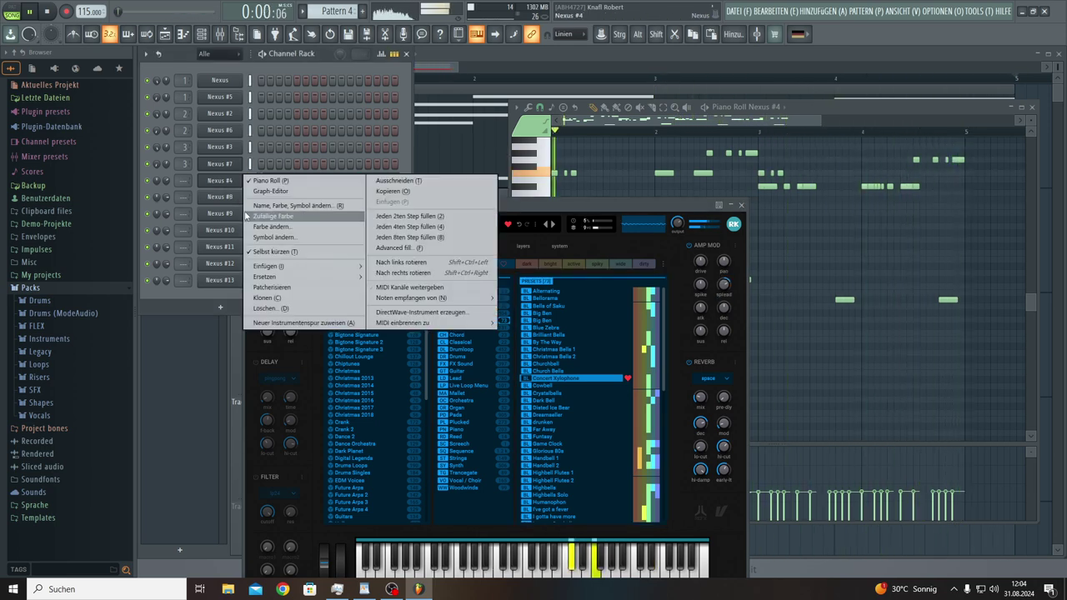
{"action": "left_click", "coordinate": [265, 297]}
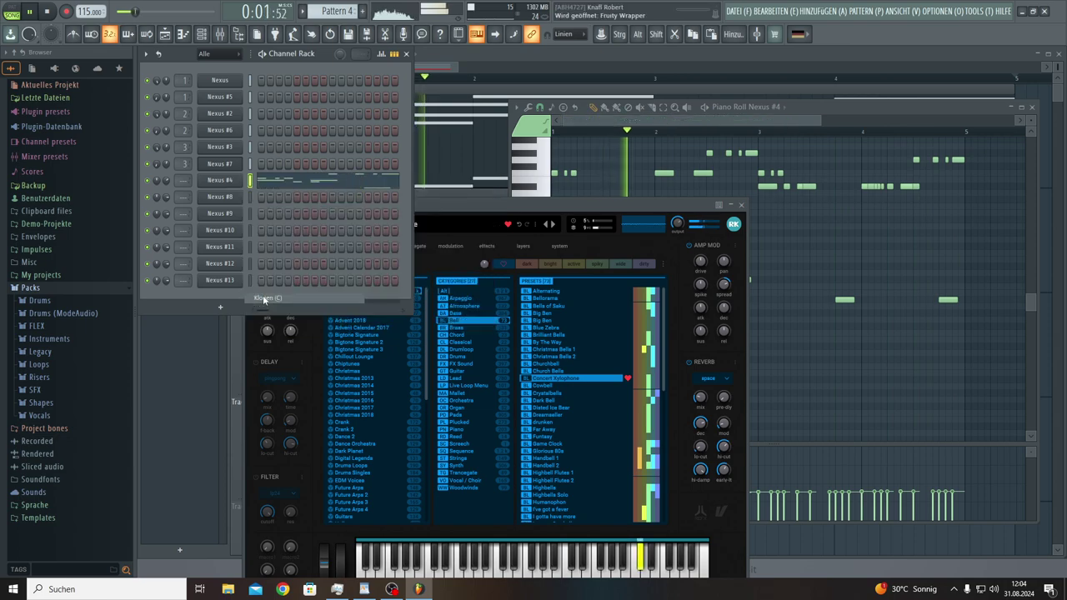
{"action": "left_click", "coordinate": [808, 357]}
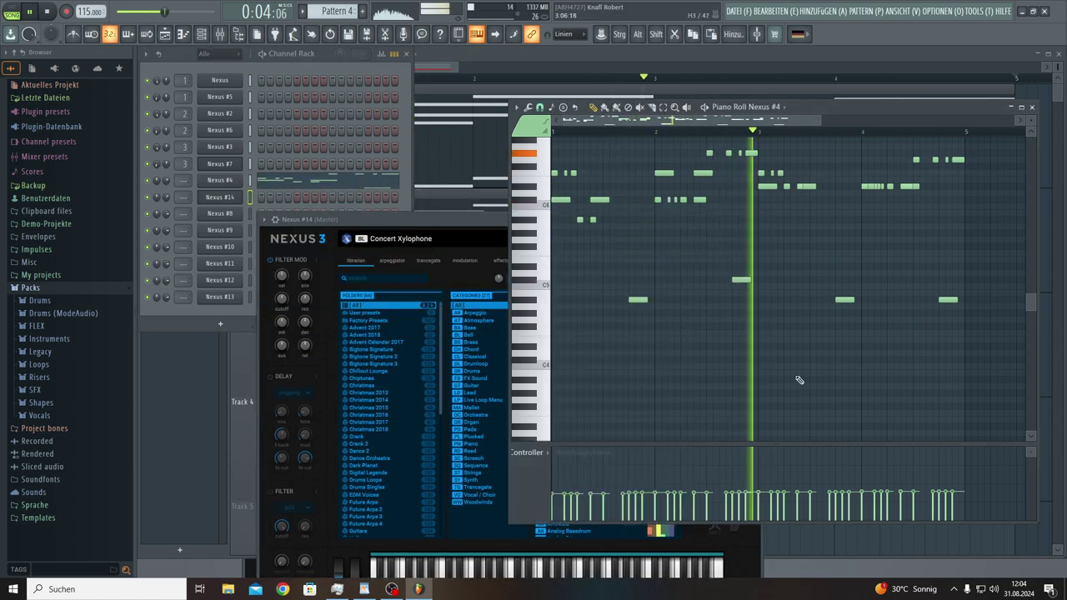
{"action": "left_click_drag", "start_coordinate": [991, 382], "coordinate": [416, 254]}
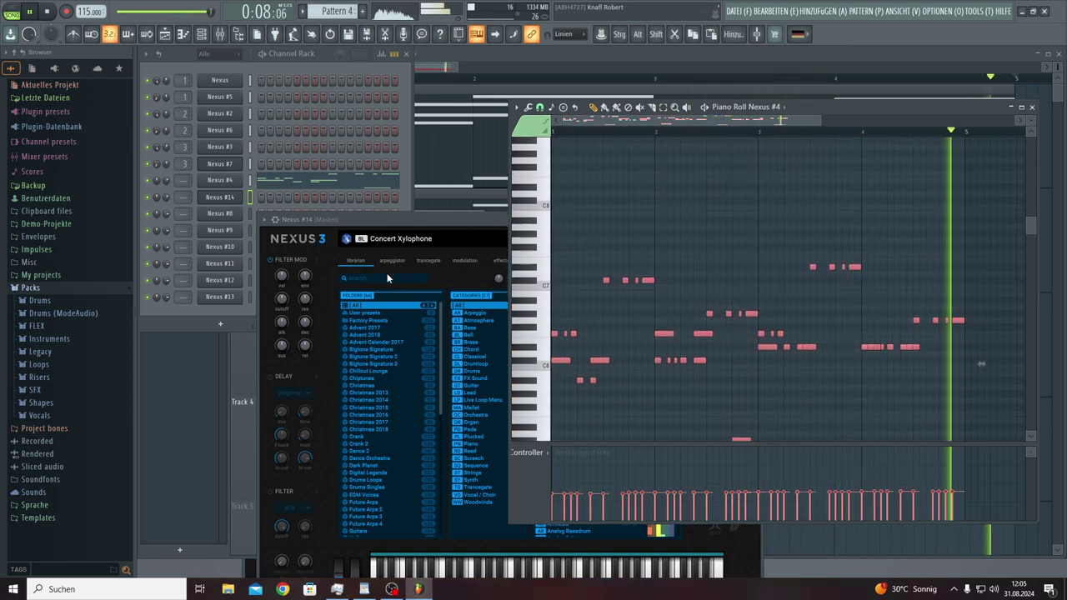
{"action": "right_click", "coordinate": [219, 198]}
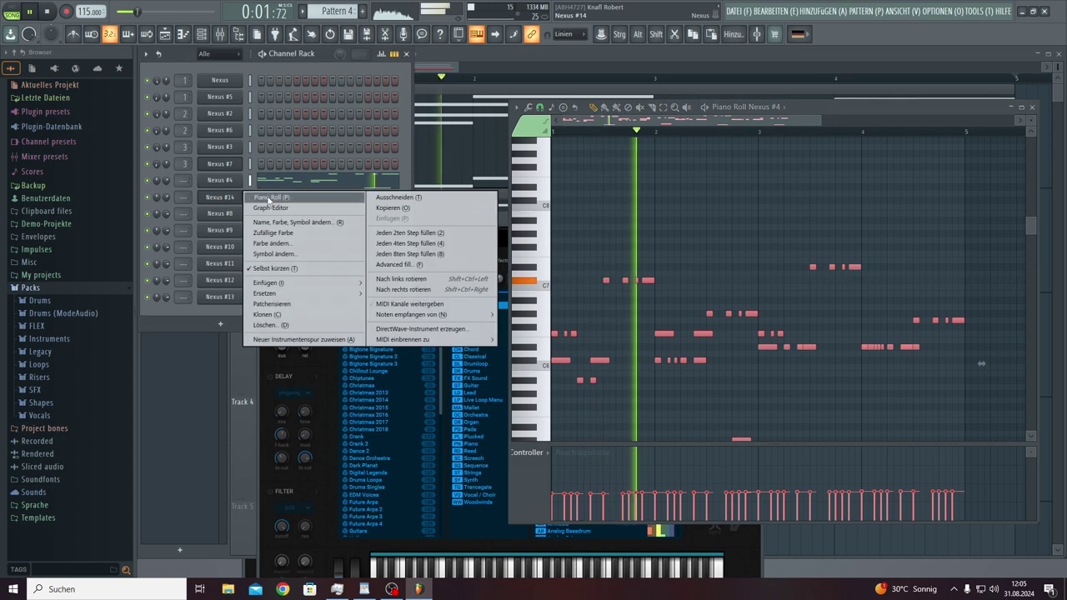
{"action": "left_click", "coordinate": [267, 197]}
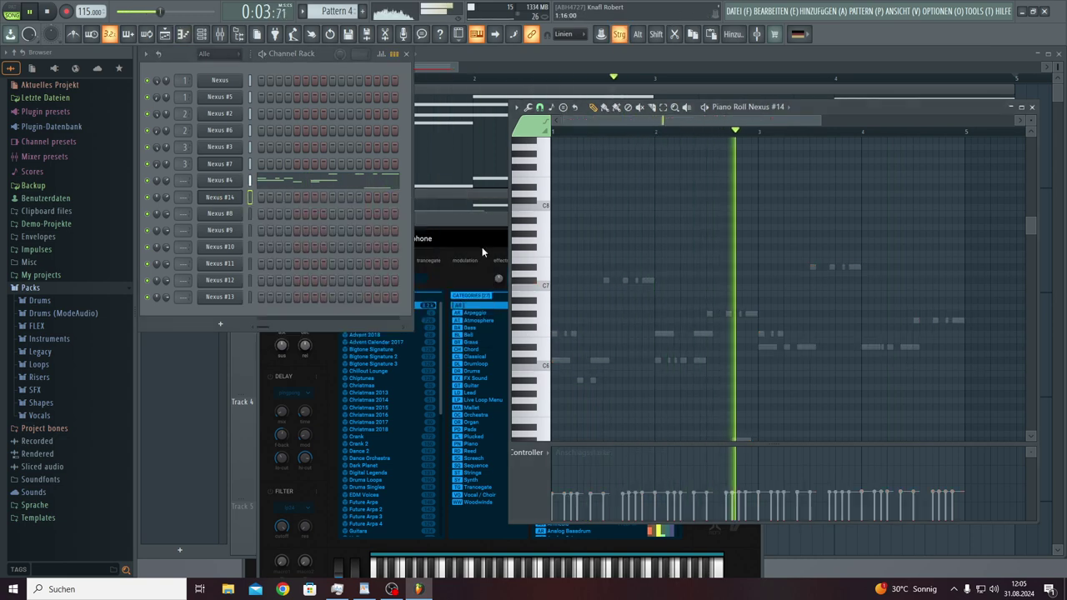
{"action": "key", "text": "ctrl+v"}
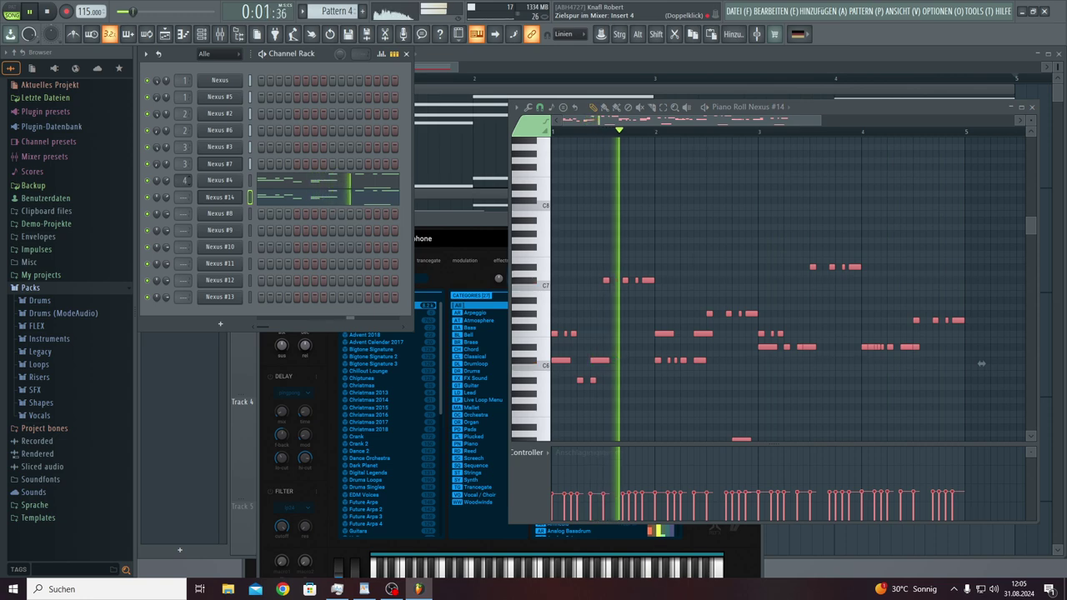
Step: Route Nexus #4 and its clone to mixer track 4, and set the clone's tuning to 440
{"action": "scroll", "coordinate": [185, 180], "scroll_direction": "down", "scroll_amount": 1}
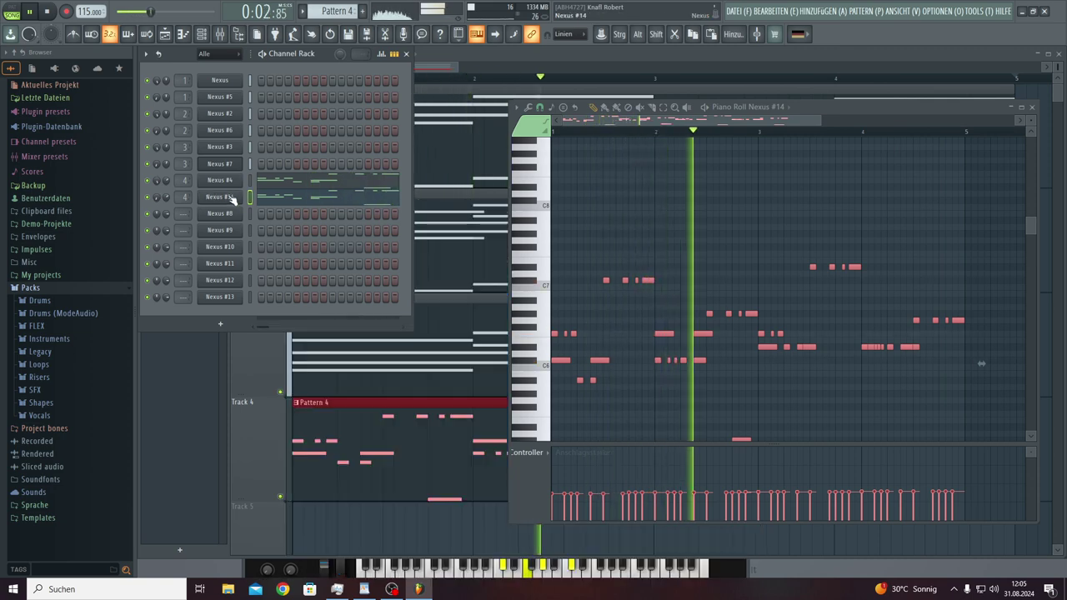
{"action": "left_click", "coordinate": [232, 198]}
{"action": "left_click", "coordinate": [575, 261]}
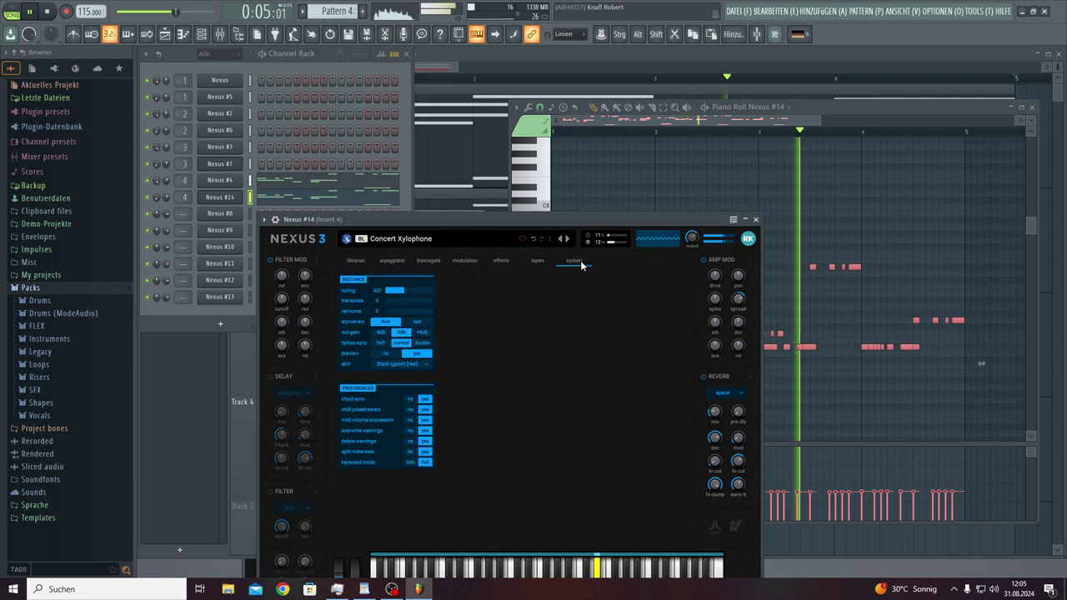
{"action": "left_click_drag", "start_coordinate": [403, 289], "coordinate": [412, 291]}
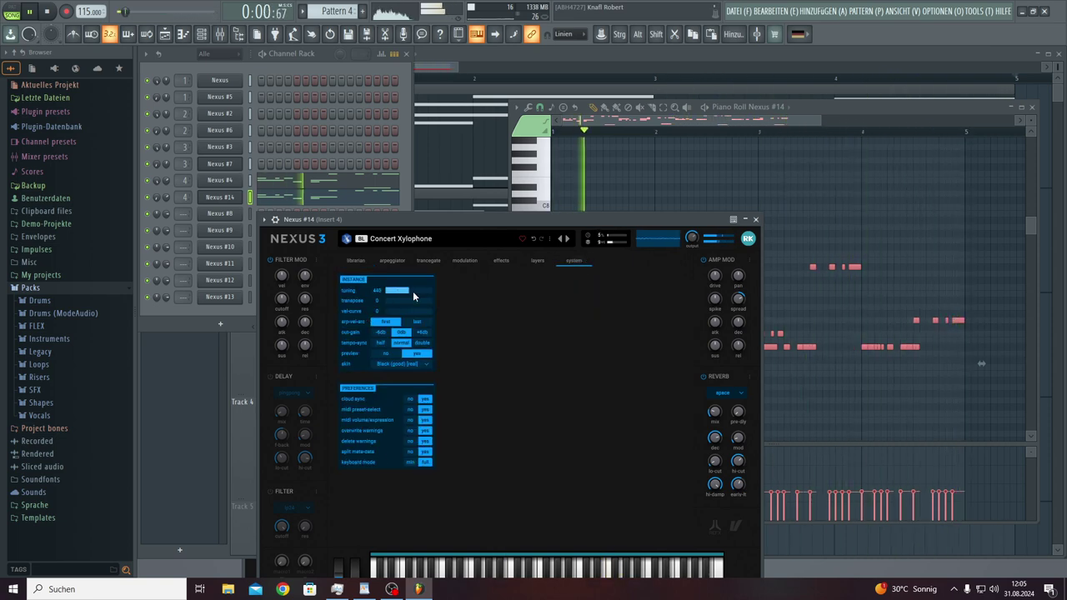
{"action": "left_click", "coordinate": [233, 199]}
{"action": "left_click", "coordinate": [234, 199]}
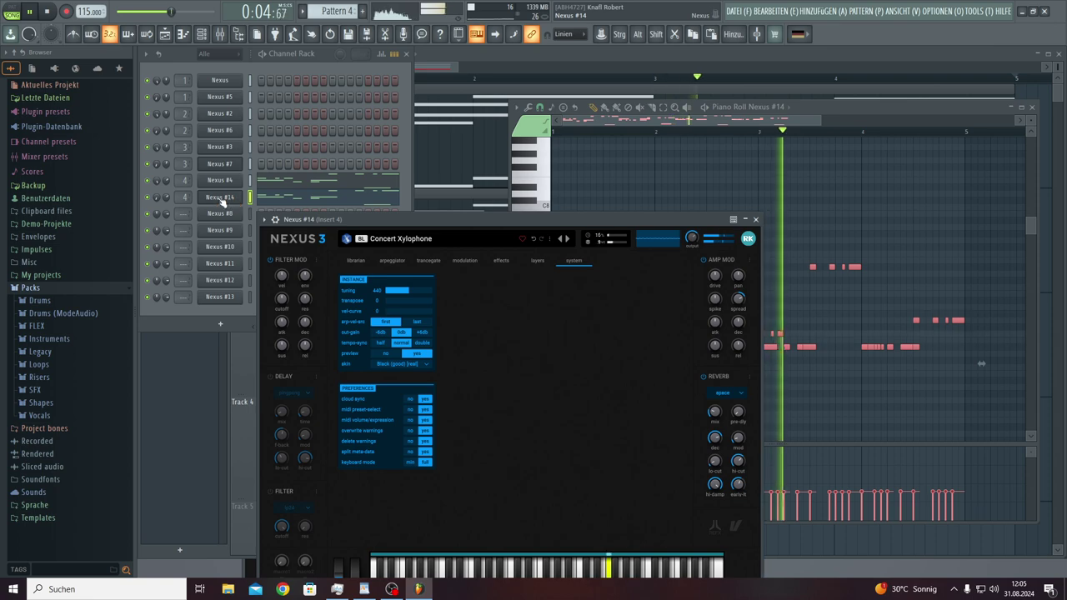
Step: Set the channel volume of Nexus #4 to 43% and of its clone to 38%, leaving the pasted notes deselected
{"action": "left_click_drag", "start_coordinate": [166, 184], "coordinate": [166, 220]}
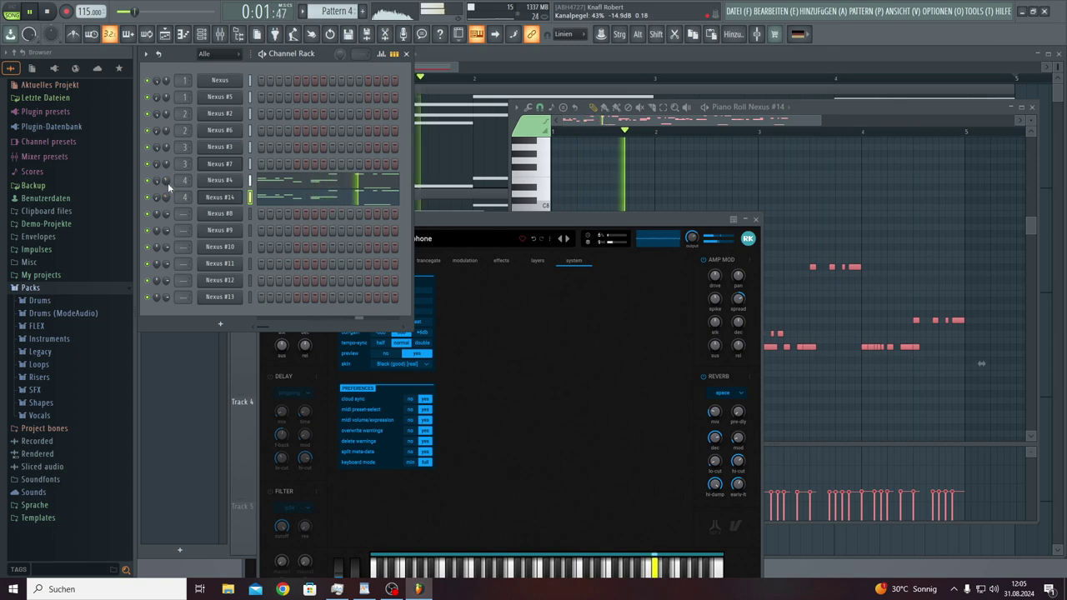
{"action": "left_click_drag", "start_coordinate": [167, 183], "coordinate": [167, 197]}
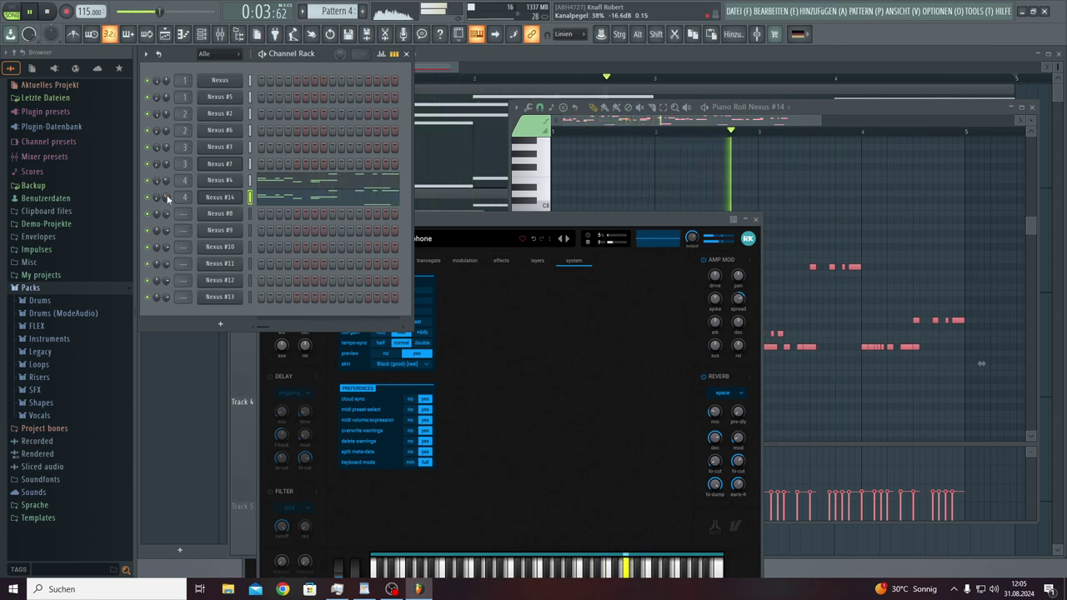
{"action": "left_click", "coordinate": [625, 159]}
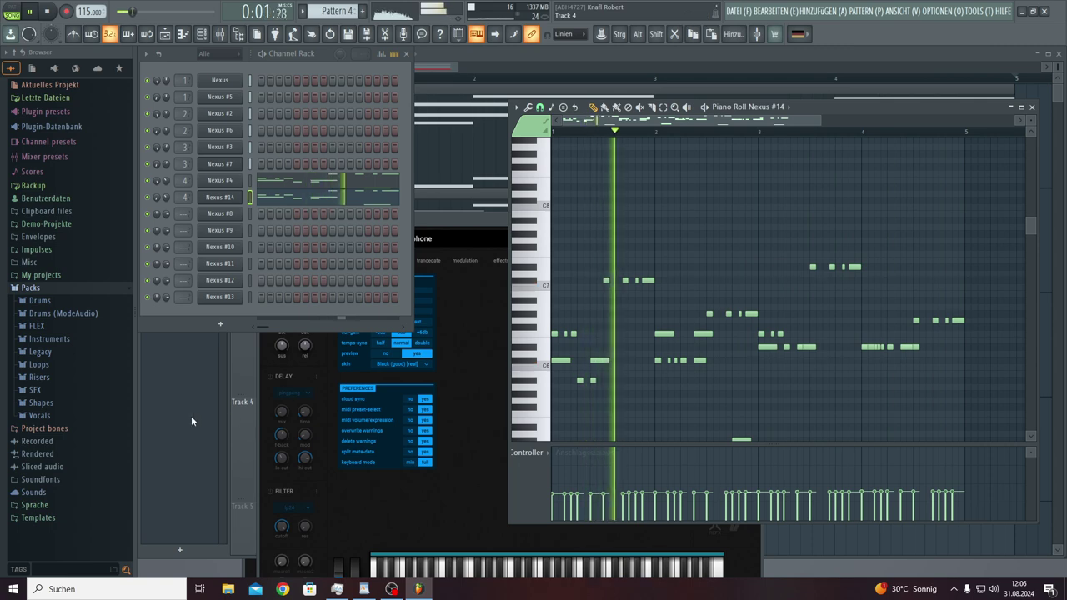
Step: Route the Nexus #8 channel to mixer track 5
{"action": "key", "text": "F5"}
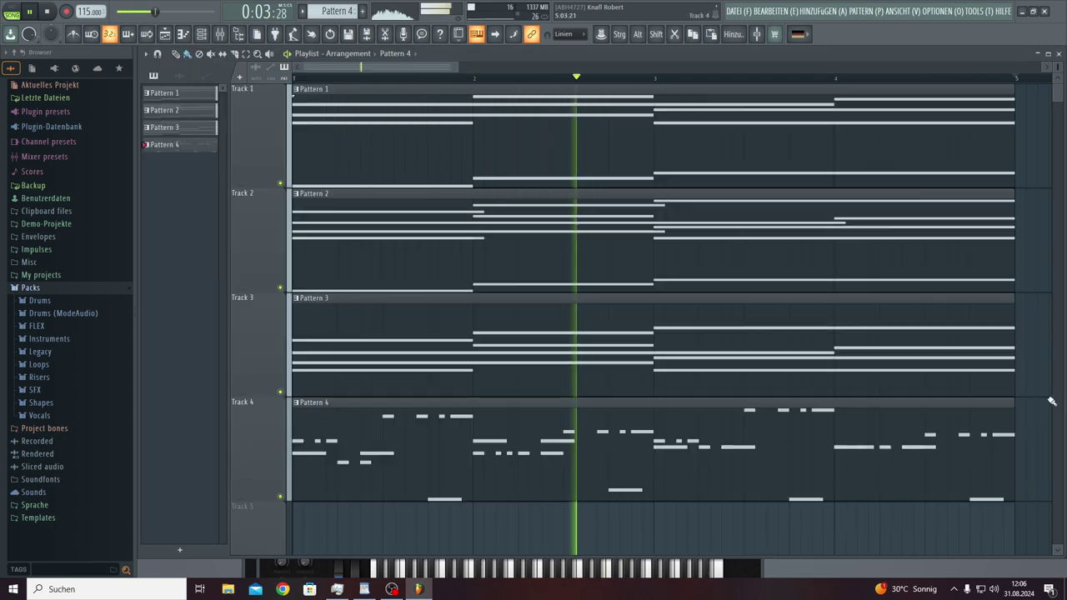
{"action": "scroll", "coordinate": [833, 292], "scroll_direction": "down", "scroll_amount": 2}
{"action": "scroll", "coordinate": [667, 209], "scroll_direction": "up", "scroll_amount": 2}
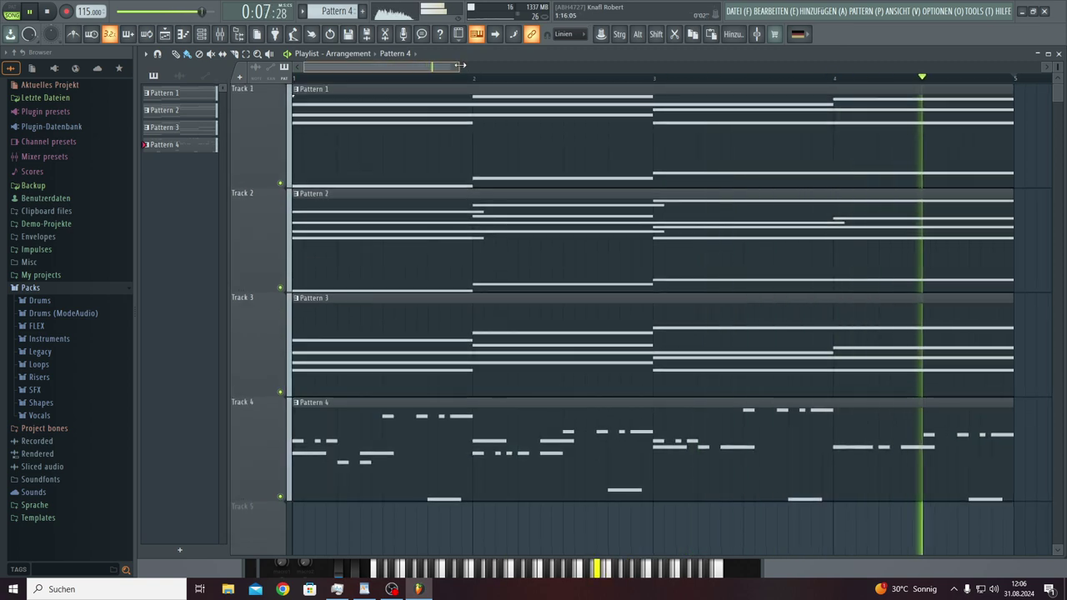
{"action": "left_click_drag", "start_coordinate": [458, 66], "coordinate": [648, 84]}
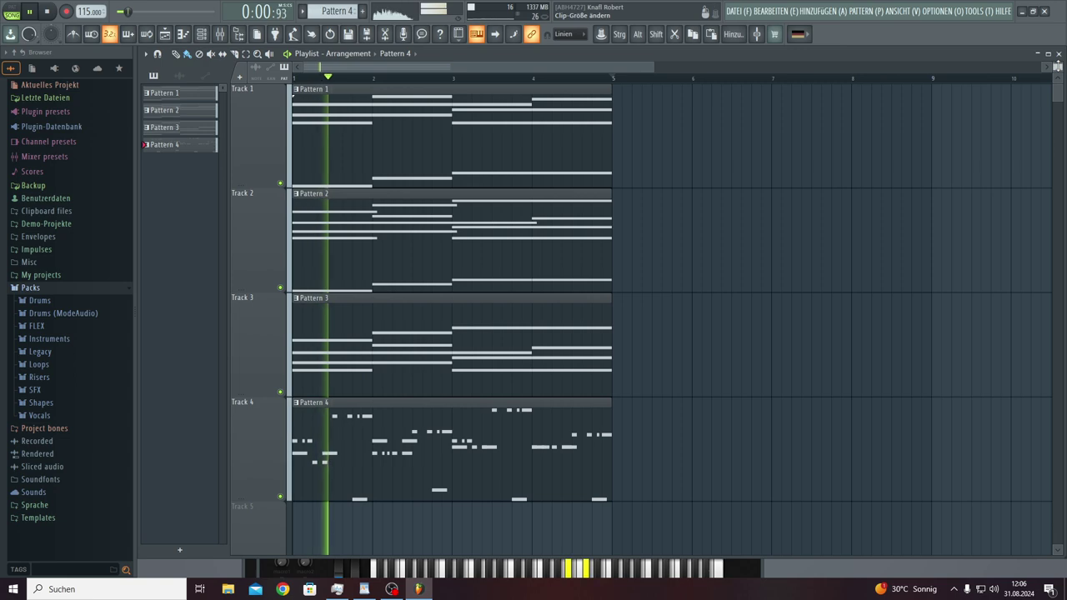
{"action": "scroll", "coordinate": [738, 102], "scroll_direction": "down", "scroll_amount": 1}
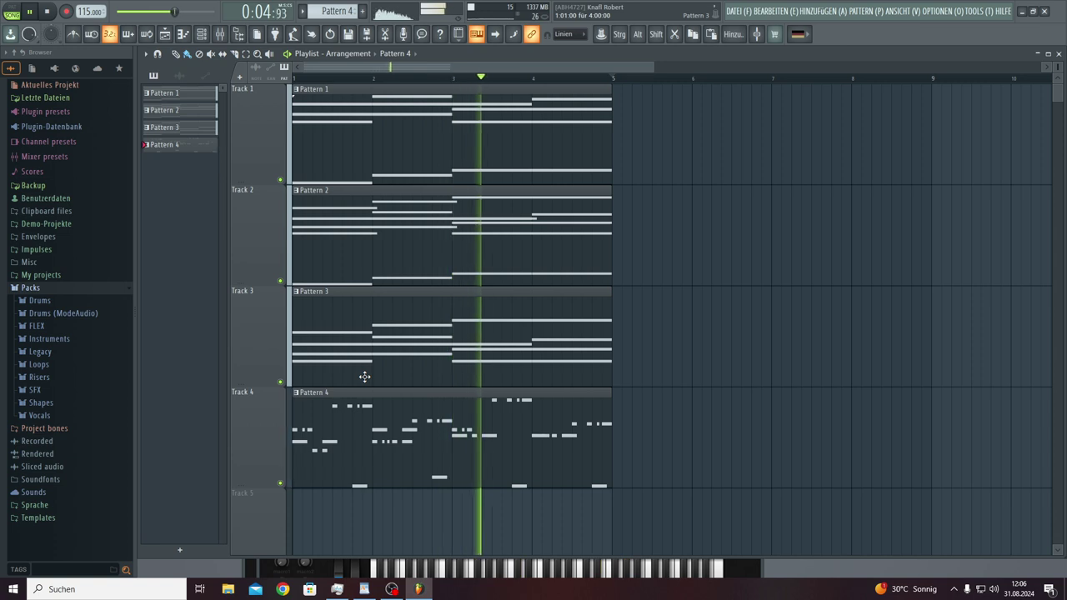
{"action": "left_click", "coordinate": [201, 34]}
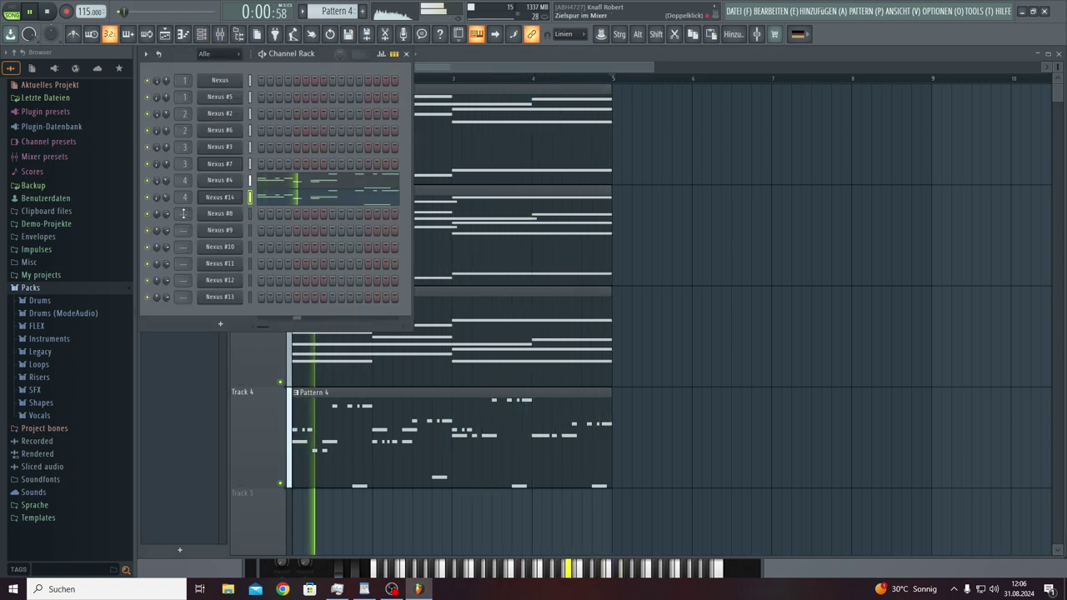
{"action": "scroll", "coordinate": [185, 213], "scroll_direction": "up", "scroll_amount": 1}
{"action": "scroll", "coordinate": [185, 213], "scroll_direction": "down", "scroll_amount": 1}
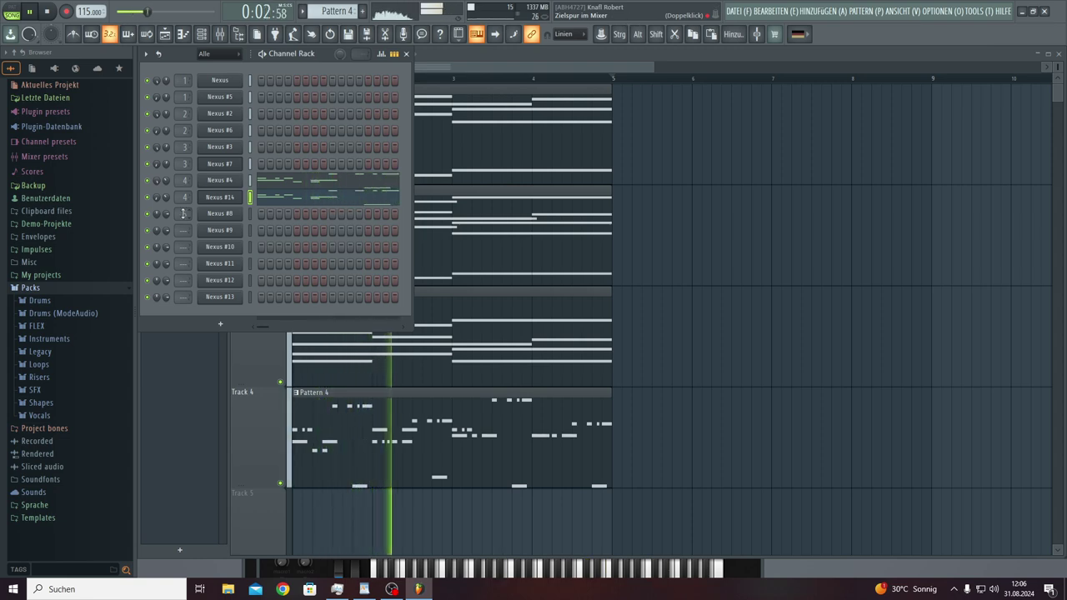
{"action": "scroll", "coordinate": [185, 213], "scroll_direction": "up", "scroll_amount": 5}
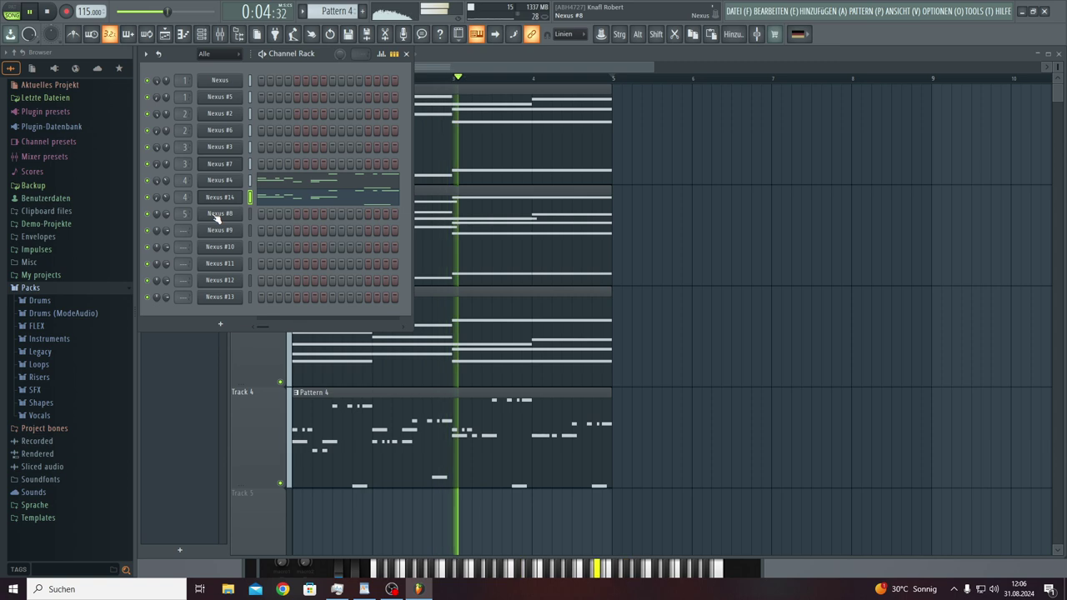
Step: Switch to the empty Pattern 5 and open the Nexus #8 instrument
{"action": "left_click", "coordinate": [219, 213]}
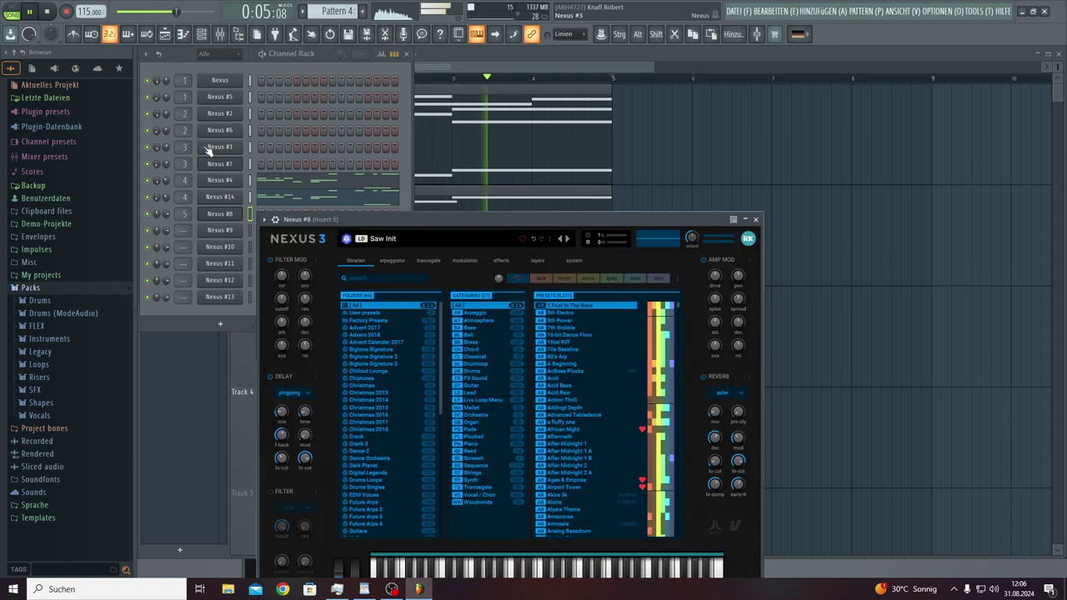
{"action": "left_click", "coordinate": [202, 34]}
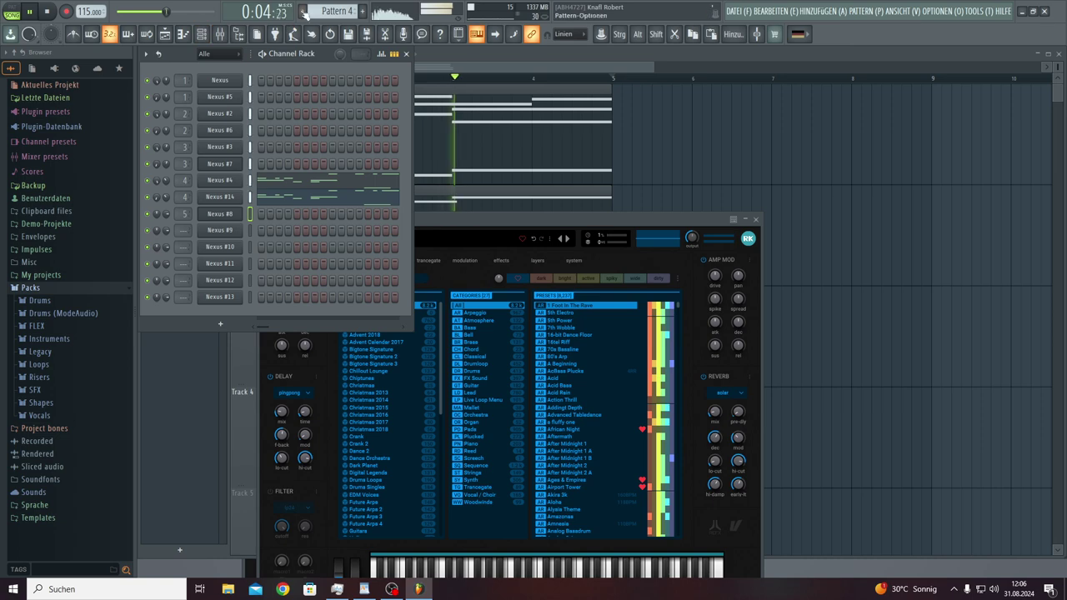
{"action": "scroll", "coordinate": [336, 10], "scroll_direction": "down", "scroll_amount": 1}
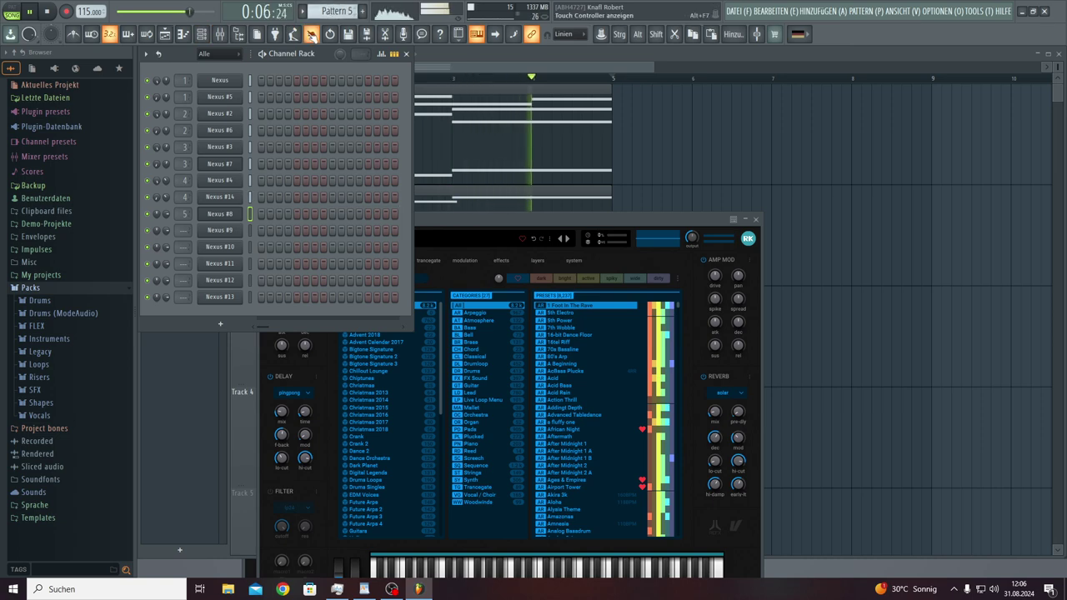
{"action": "left_click", "coordinate": [220, 215]}
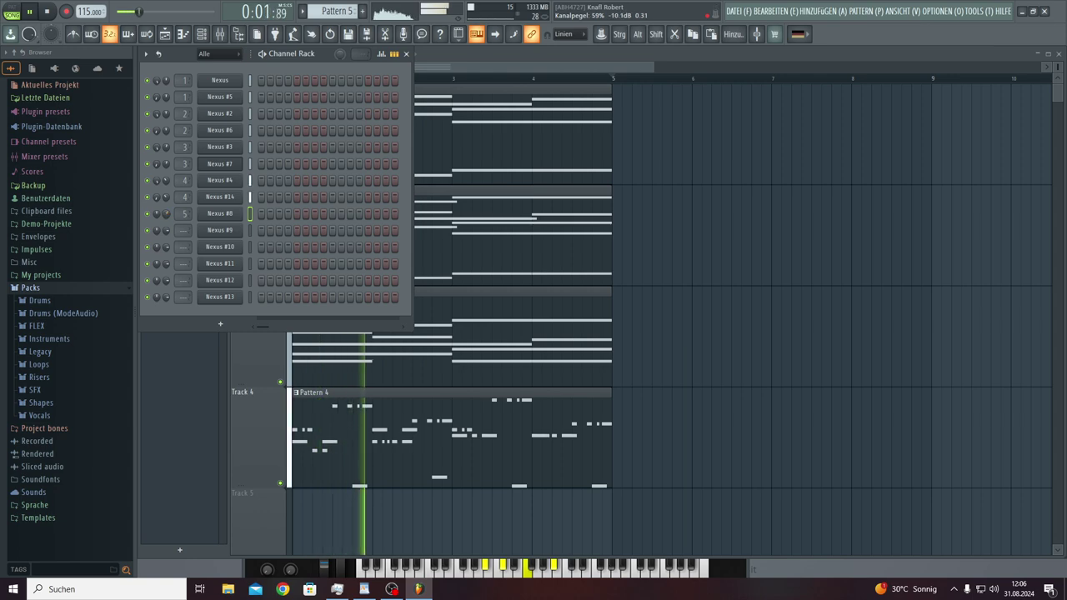
{"action": "left_click", "coordinate": [208, 215]}
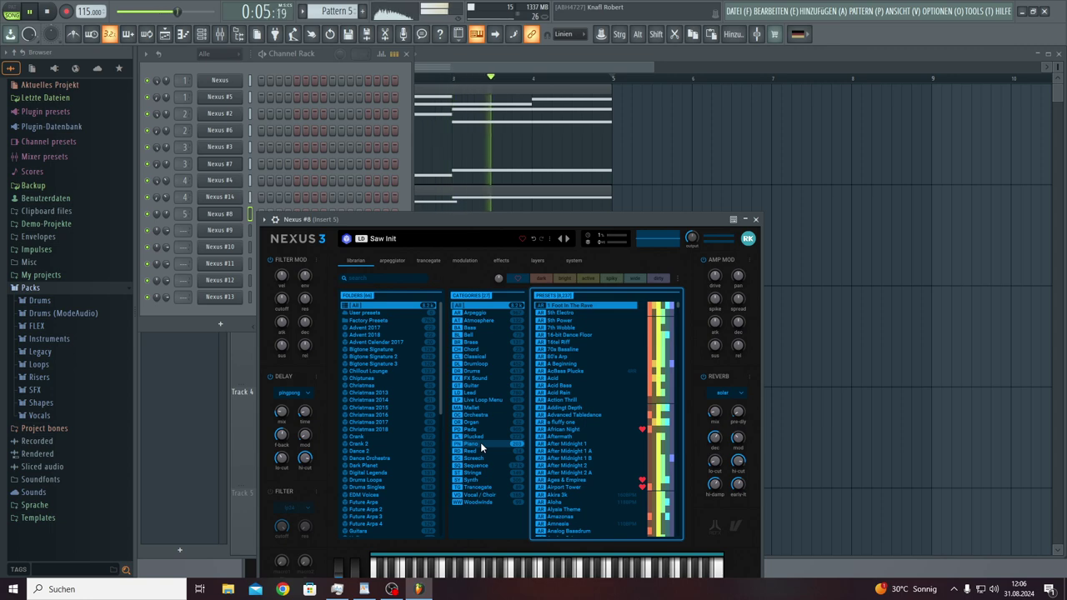
Step: Filter the Nexus #8 presets to Woodwinds and audition sounds from Alto Flute Solo Stacc through China DiZi FluteSusV
{"action": "left_click", "coordinate": [483, 500]}
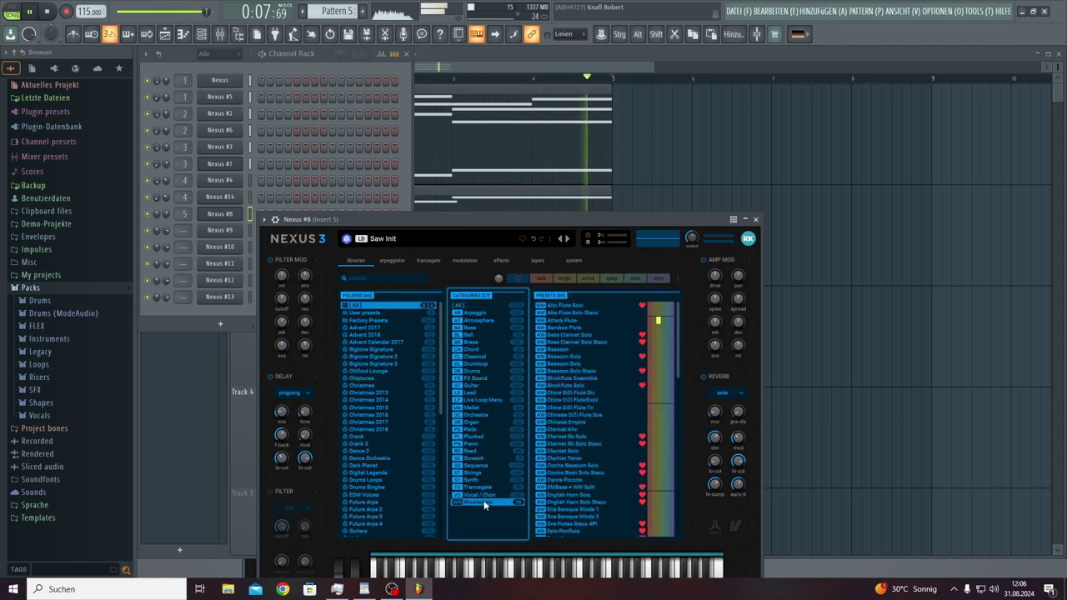
{"action": "left_click", "coordinate": [566, 313]}
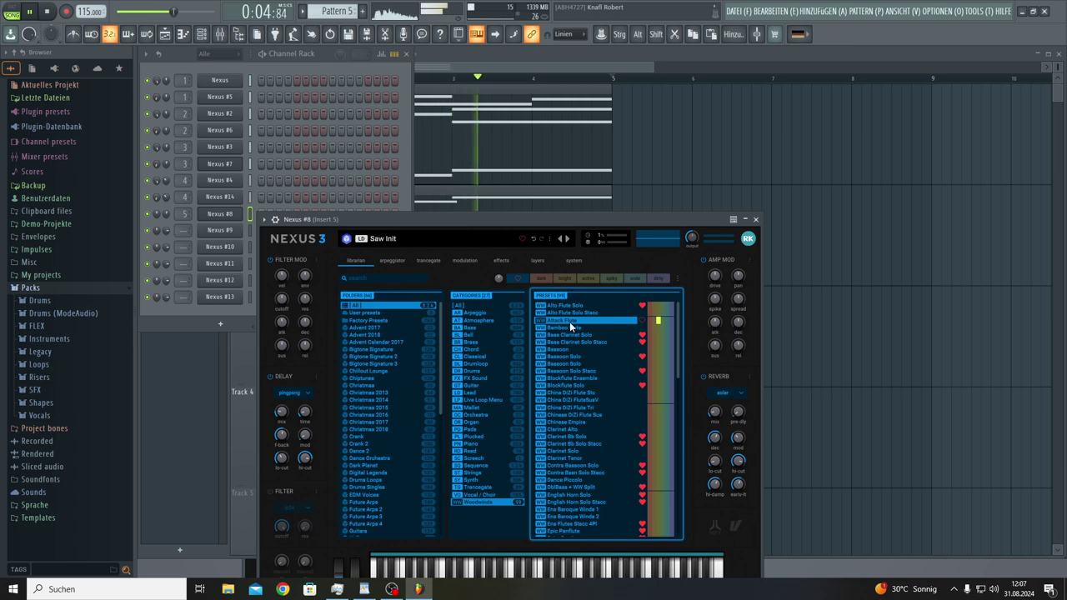
{"action": "left_click", "coordinate": [571, 327]}
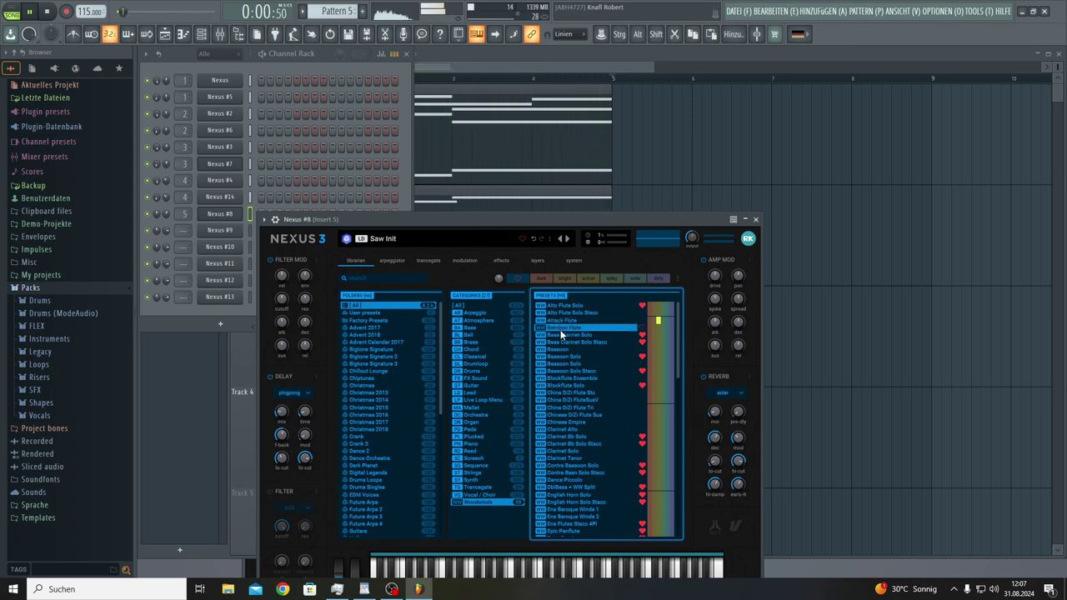
{"action": "left_click", "coordinate": [561, 335]}
{"action": "left_click", "coordinate": [567, 343]}
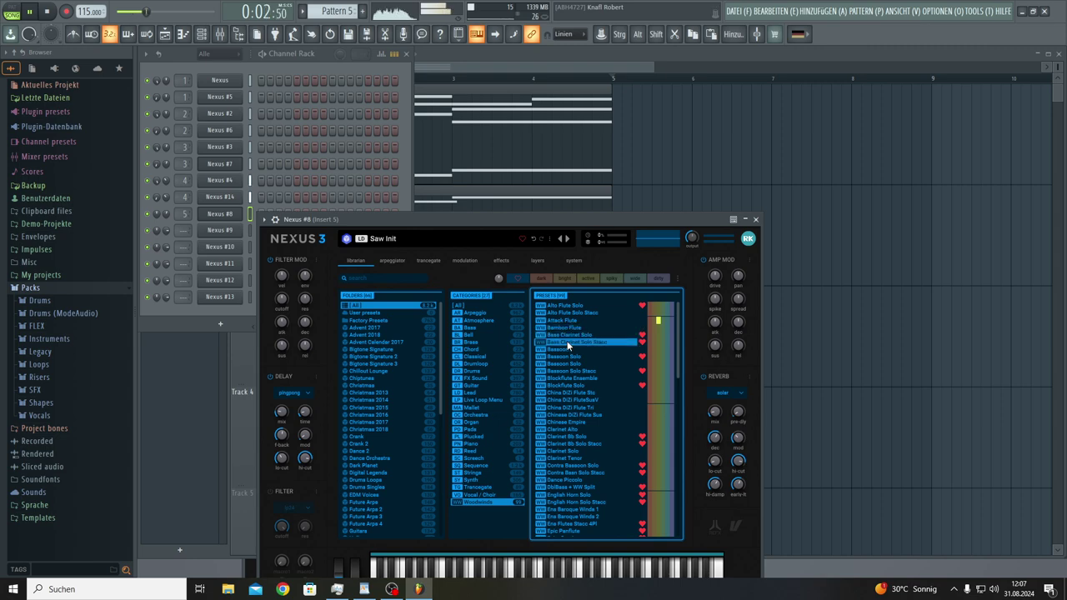
{"action": "left_click", "coordinate": [570, 349]}
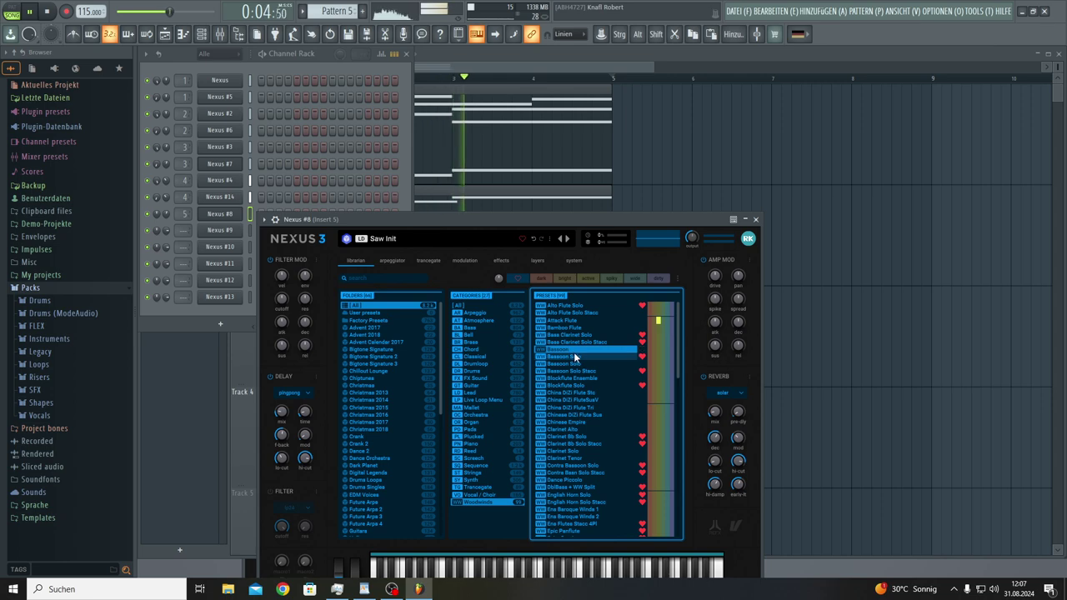
{"action": "left_click", "coordinate": [574, 355]}
{"action": "left_click", "coordinate": [580, 362]}
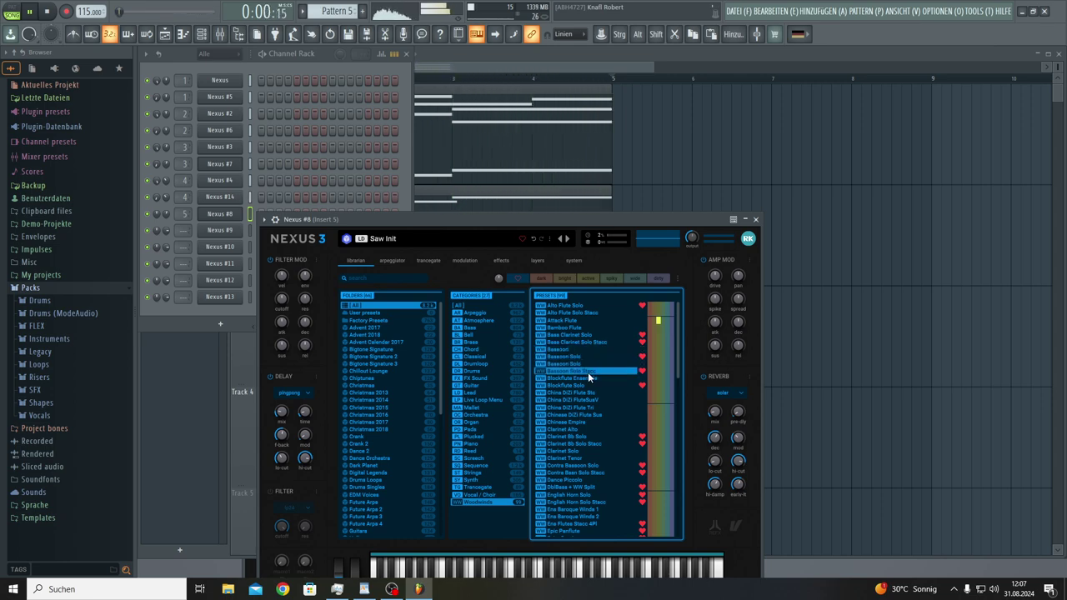
{"action": "left_click", "coordinate": [588, 378]}
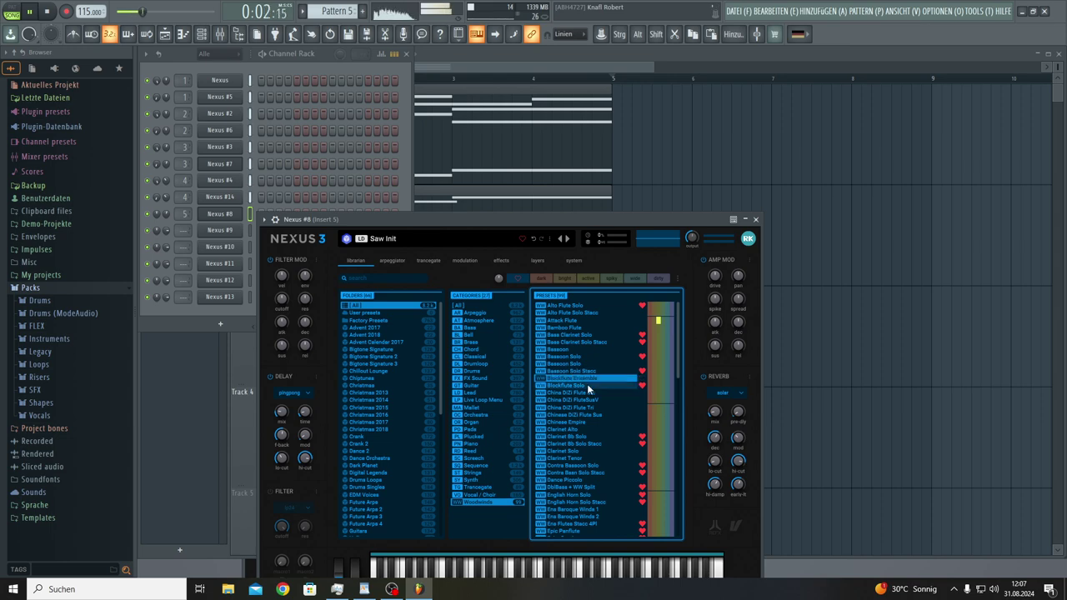
{"action": "left_click", "coordinate": [586, 386]}
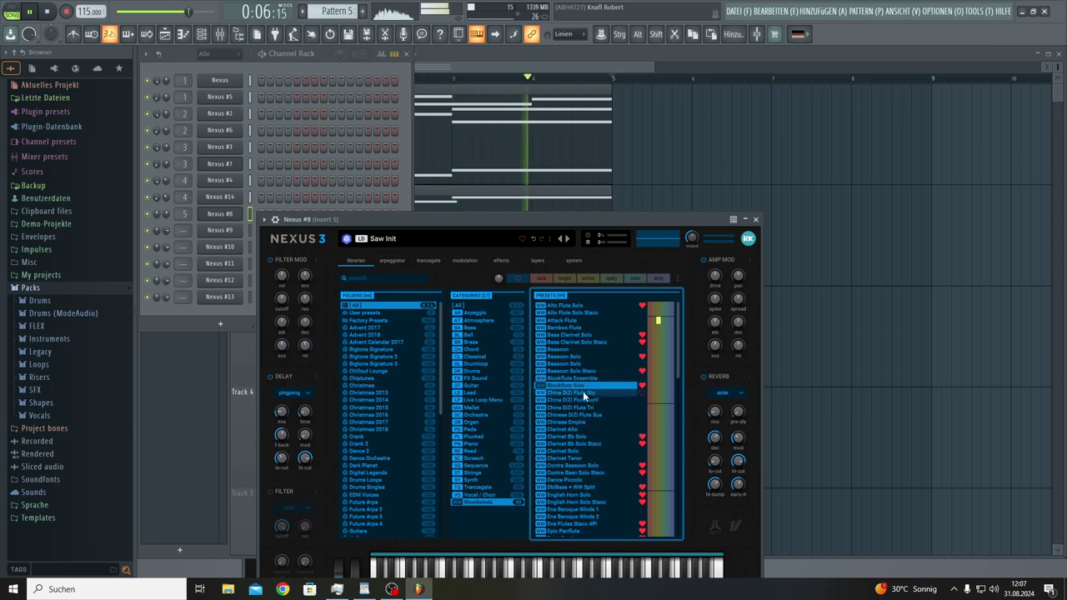
{"action": "left_click", "coordinate": [586, 400]}
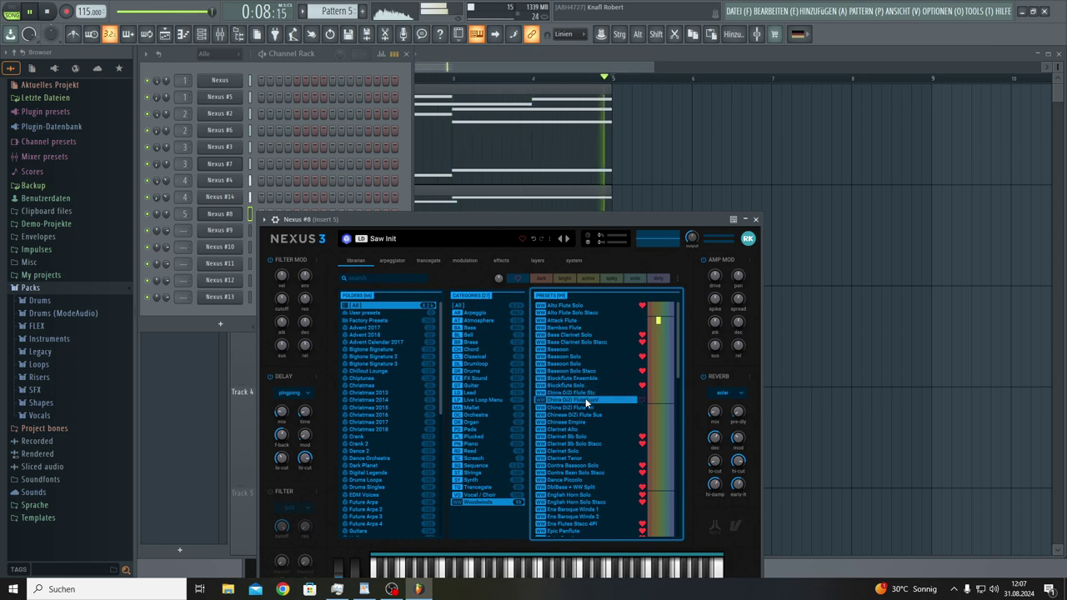
Step: Audition the Woodwinds presets from Chinese DiZi Flute Sus through the clarinets and contrabassoons to English Horn Solo
{"action": "scroll", "coordinate": [580, 405], "scroll_direction": "down", "scroll_amount": 1}
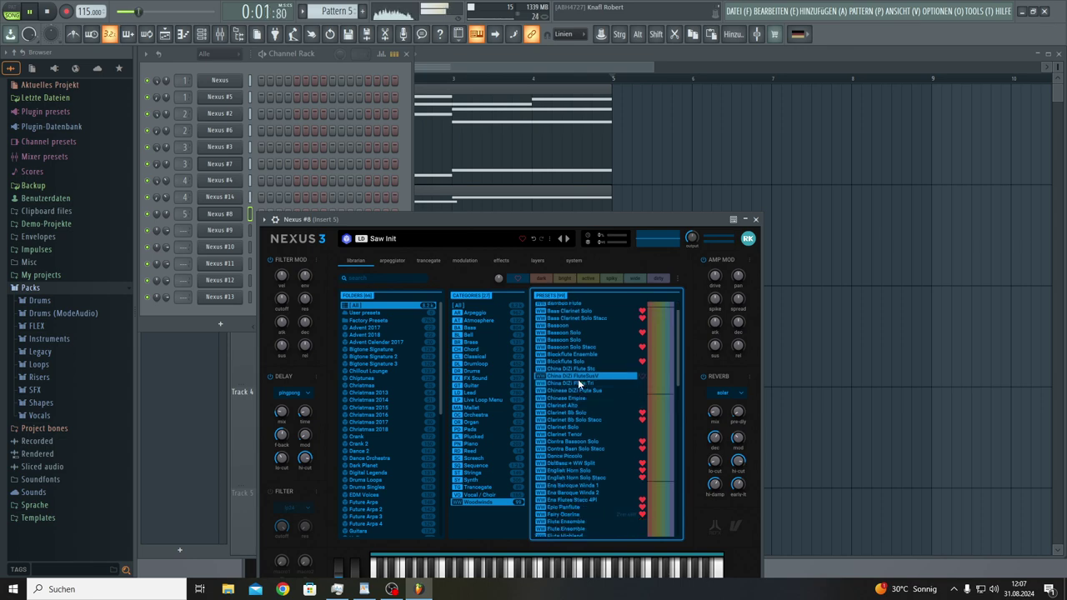
{"action": "left_click", "coordinate": [584, 390]}
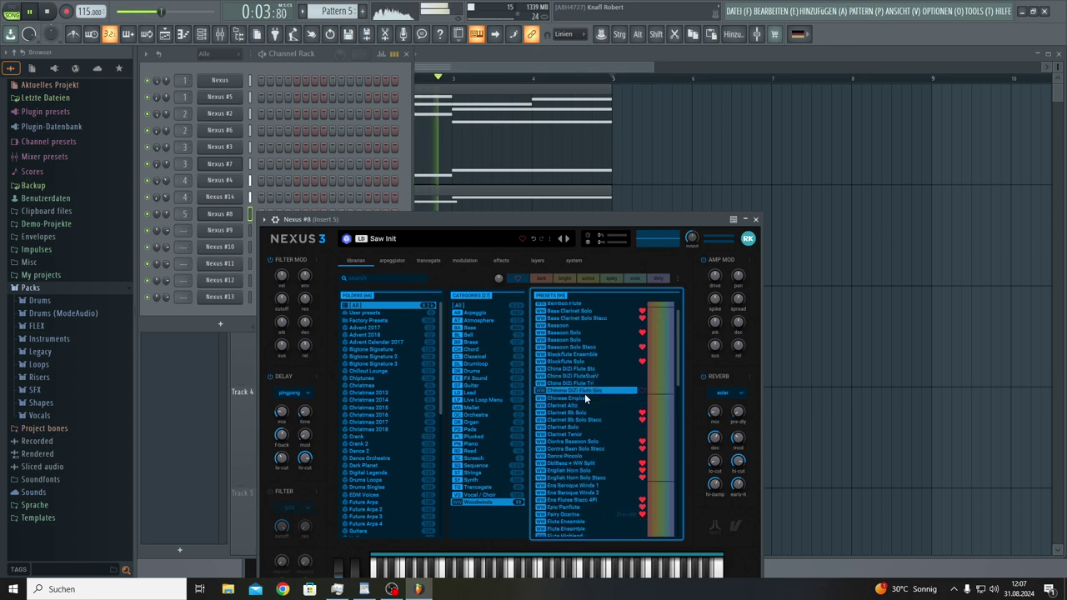
{"action": "left_click", "coordinate": [578, 397]}
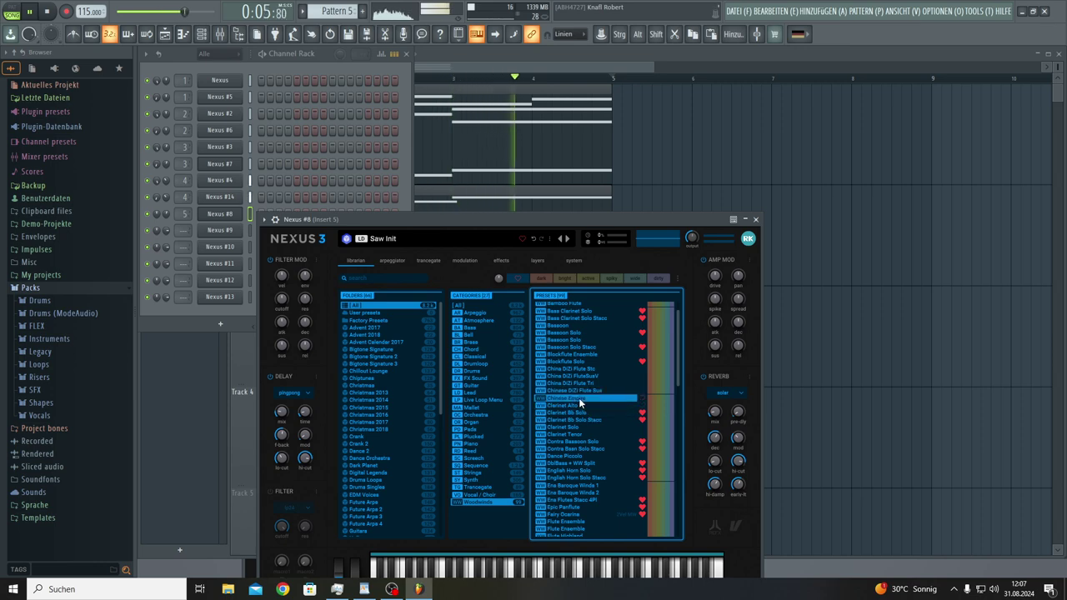
{"action": "left_click", "coordinate": [579, 406]}
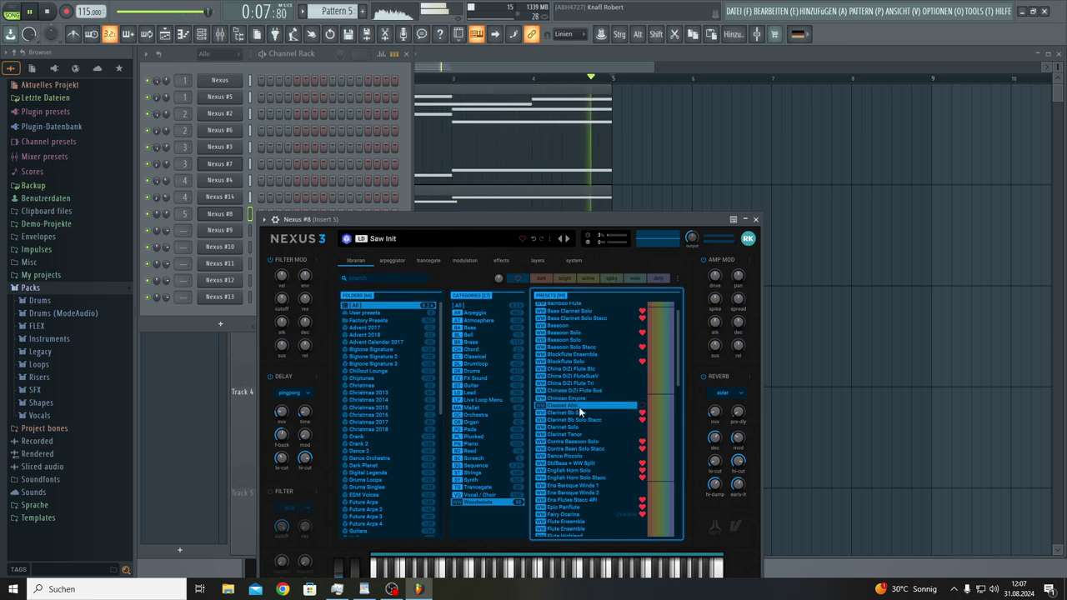
{"action": "left_click", "coordinate": [578, 413]}
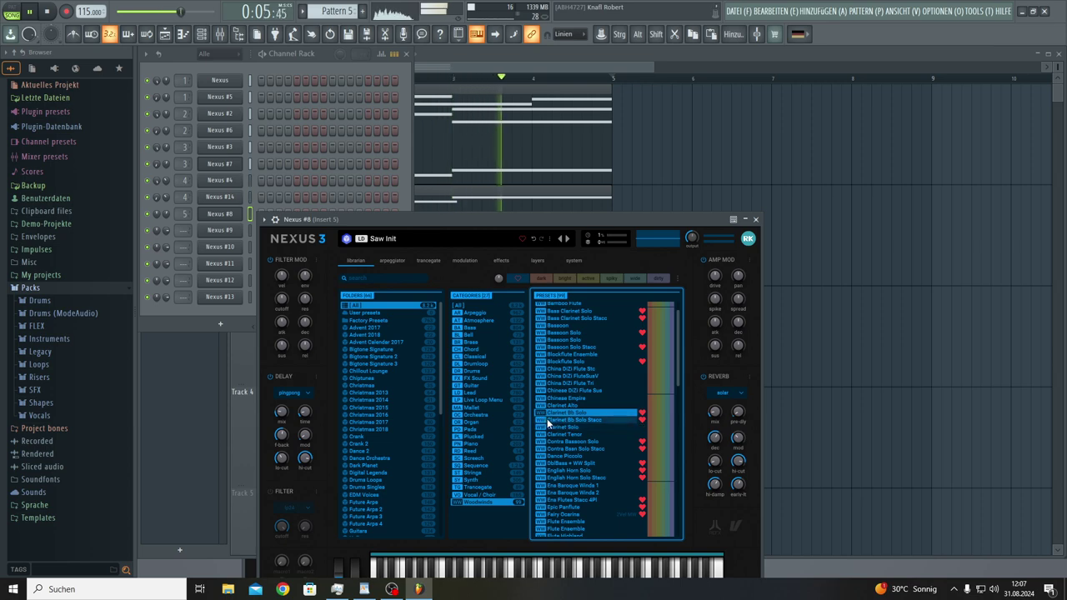
{"action": "left_click", "coordinate": [547, 419]}
{"action": "left_click", "coordinate": [548, 428]}
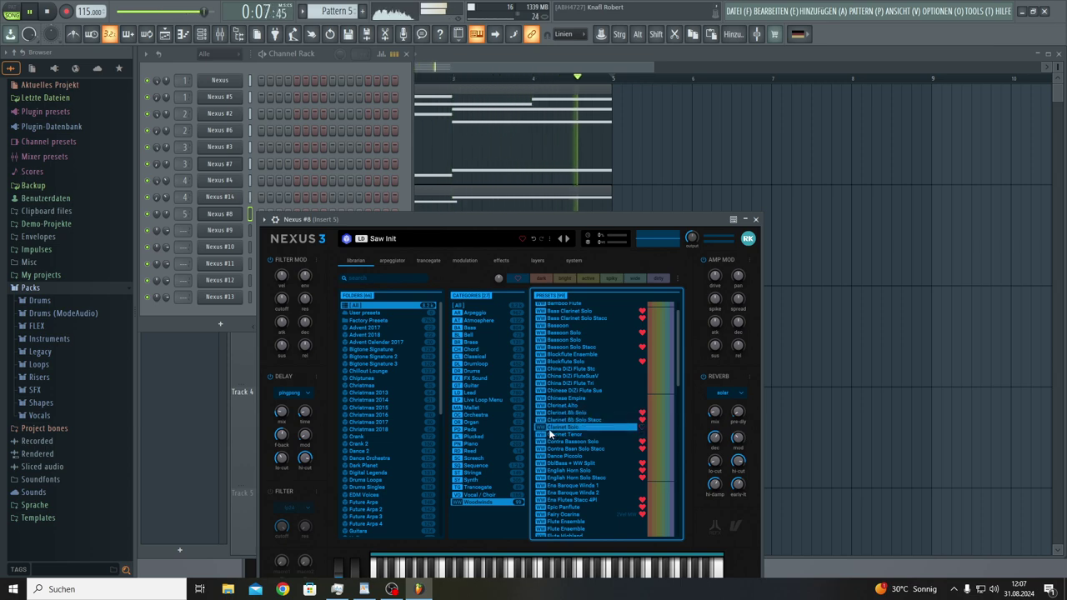
{"action": "left_click", "coordinate": [546, 435]}
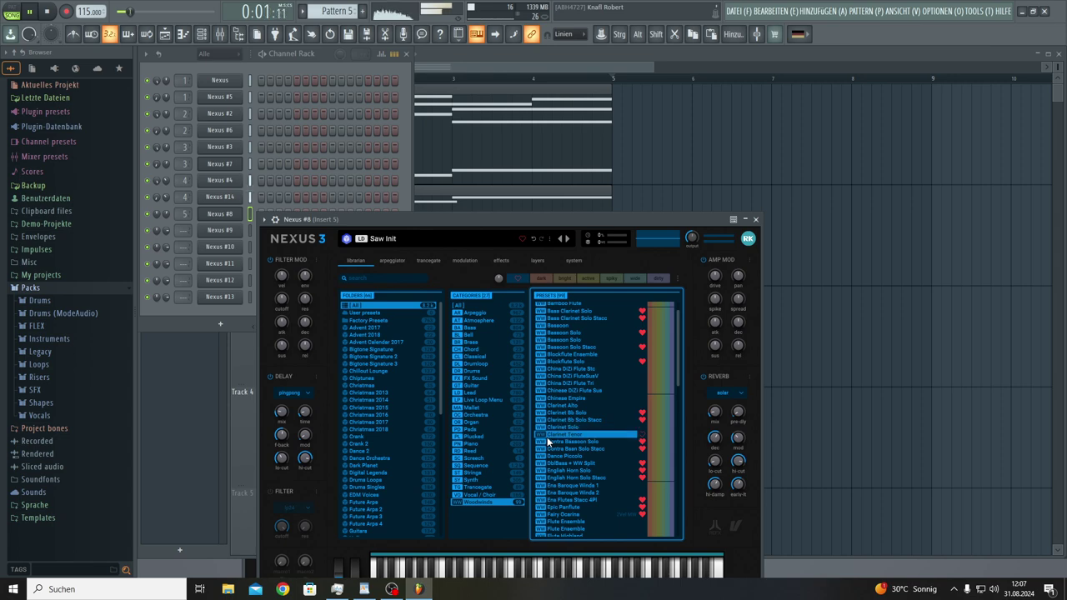
{"action": "left_click", "coordinate": [550, 441]}
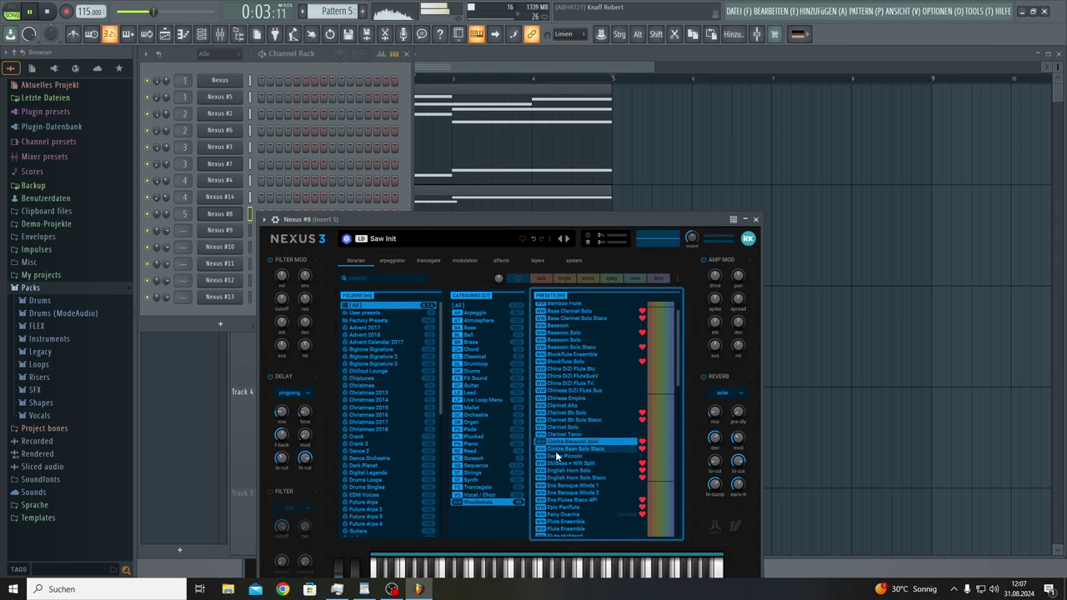
{"action": "left_click", "coordinate": [555, 450]}
{"action": "left_click", "coordinate": [554, 458]}
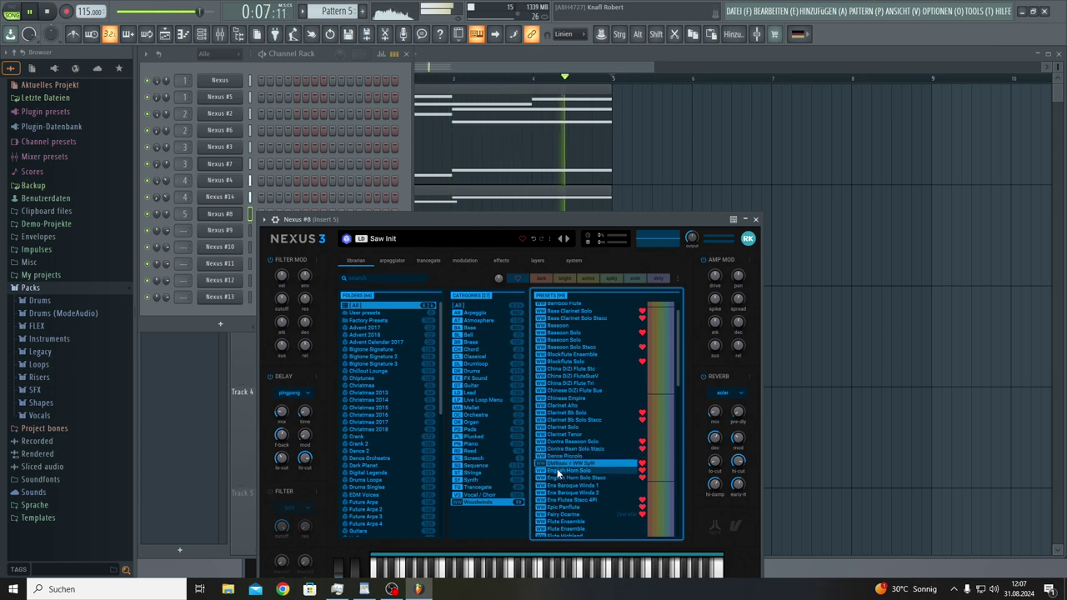
{"action": "left_click", "coordinate": [556, 470]}
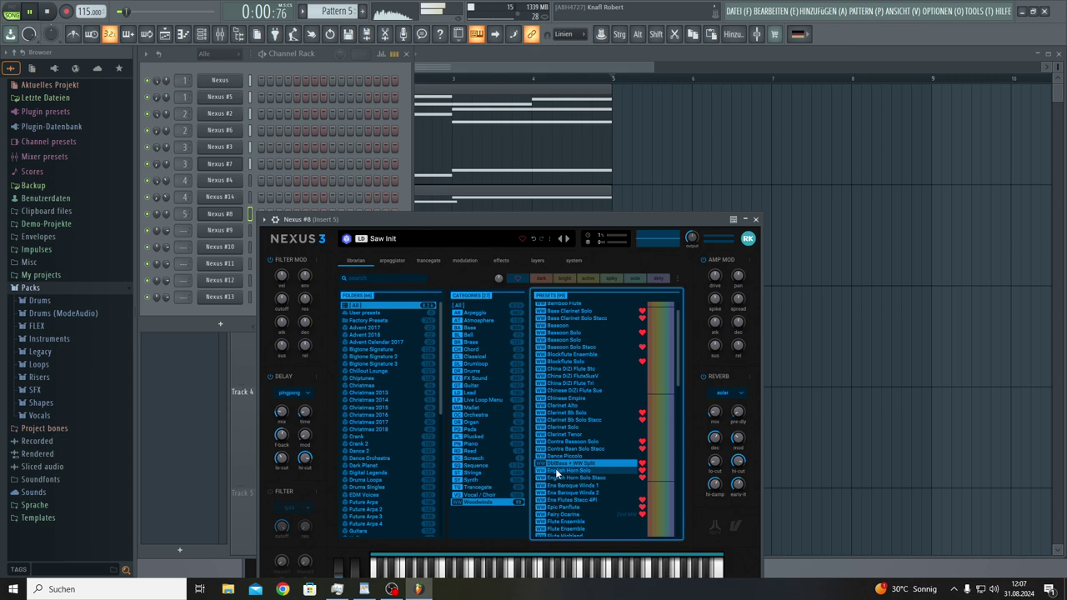
Step: Audition the English Horn Solo Stacc and Ene woodwind presets, and load Epic Panflute into Nexus #8
{"action": "scroll", "coordinate": [556, 468], "scroll_direction": "down", "scroll_amount": 2}
{"action": "left_click", "coordinate": [552, 430]}
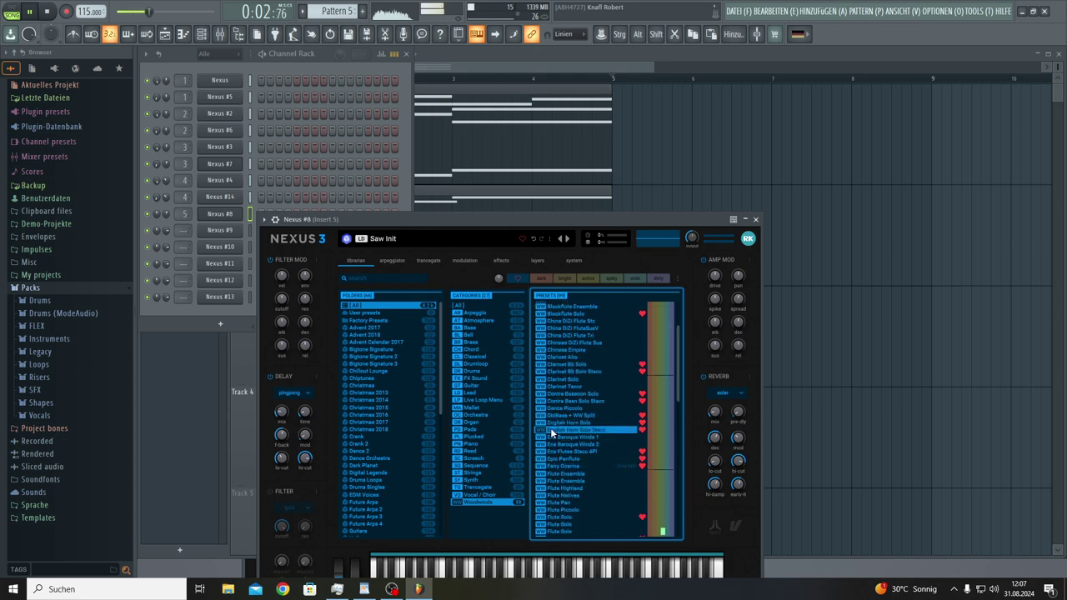
{"action": "left_click", "coordinate": [556, 437]}
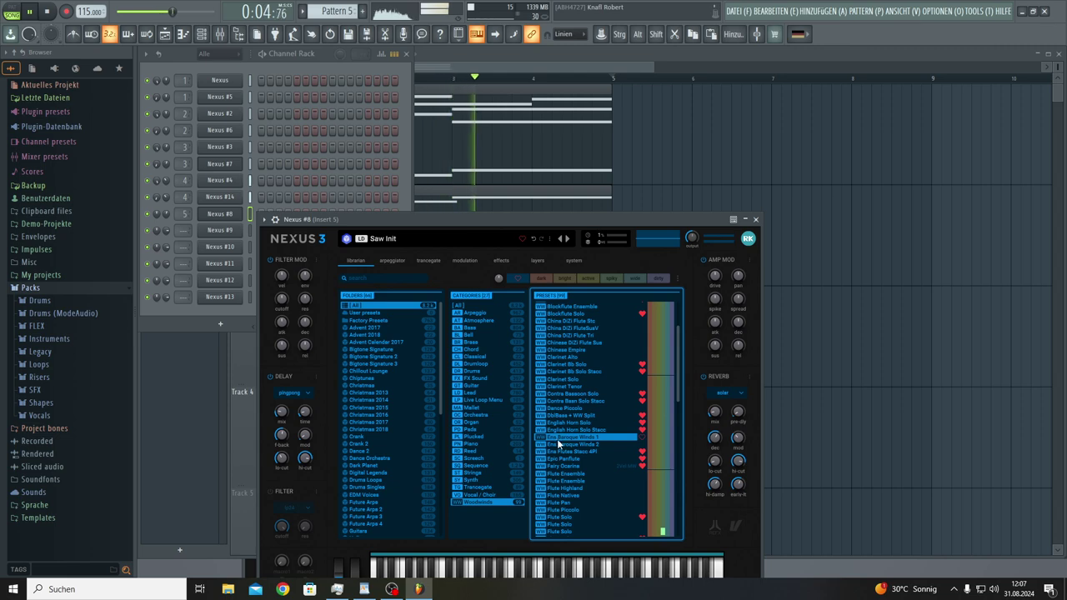
{"action": "left_click", "coordinate": [558, 445]}
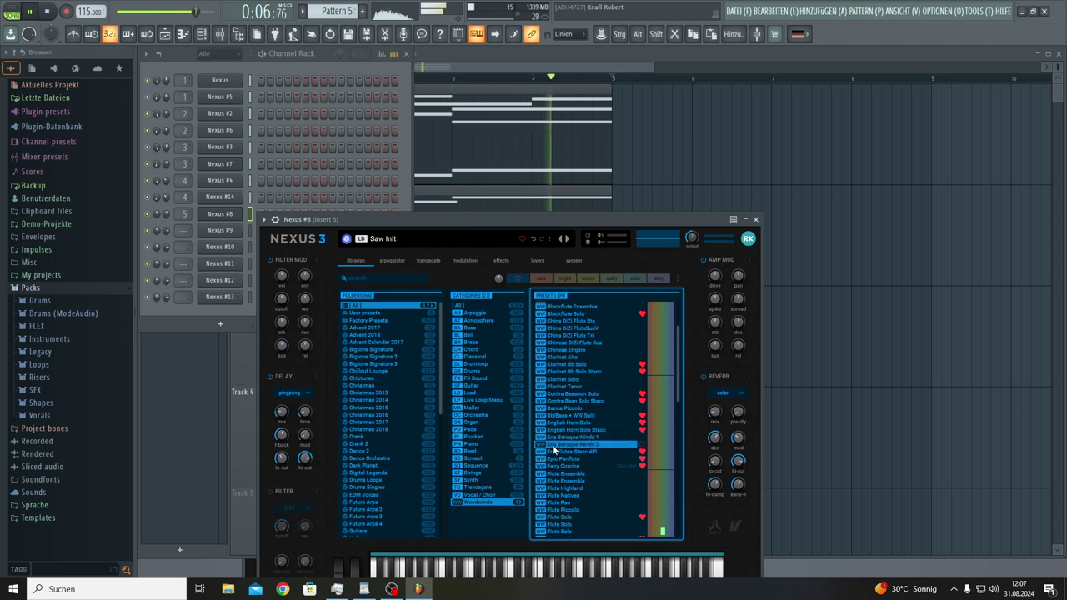
{"action": "left_click", "coordinate": [556, 451]}
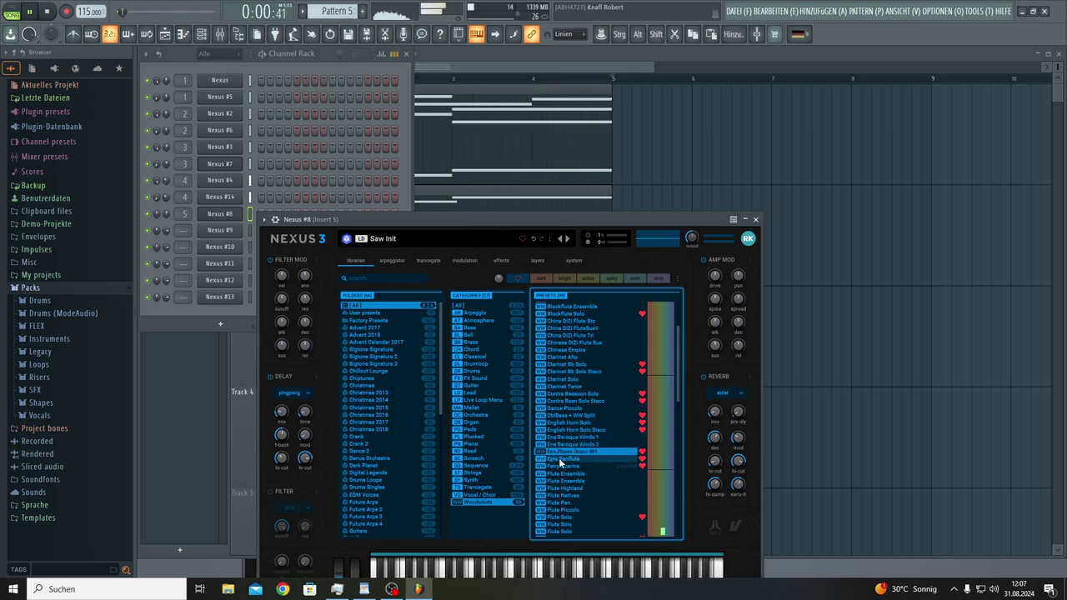
{"action": "left_click", "coordinate": [560, 459]}
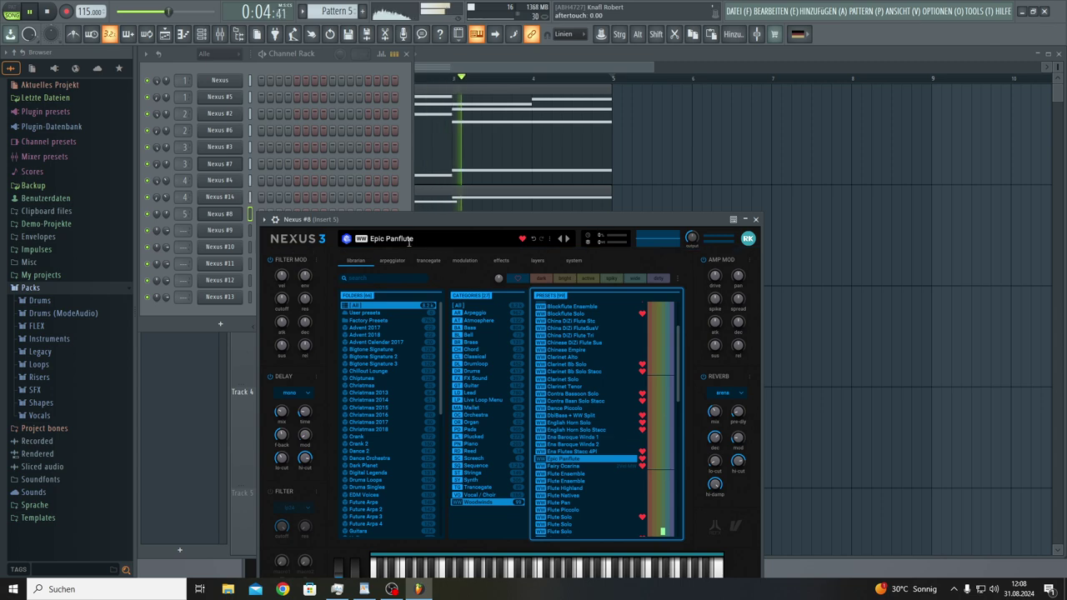
{"action": "left_click_drag", "start_coordinate": [405, 222], "coordinate": [451, 213]}
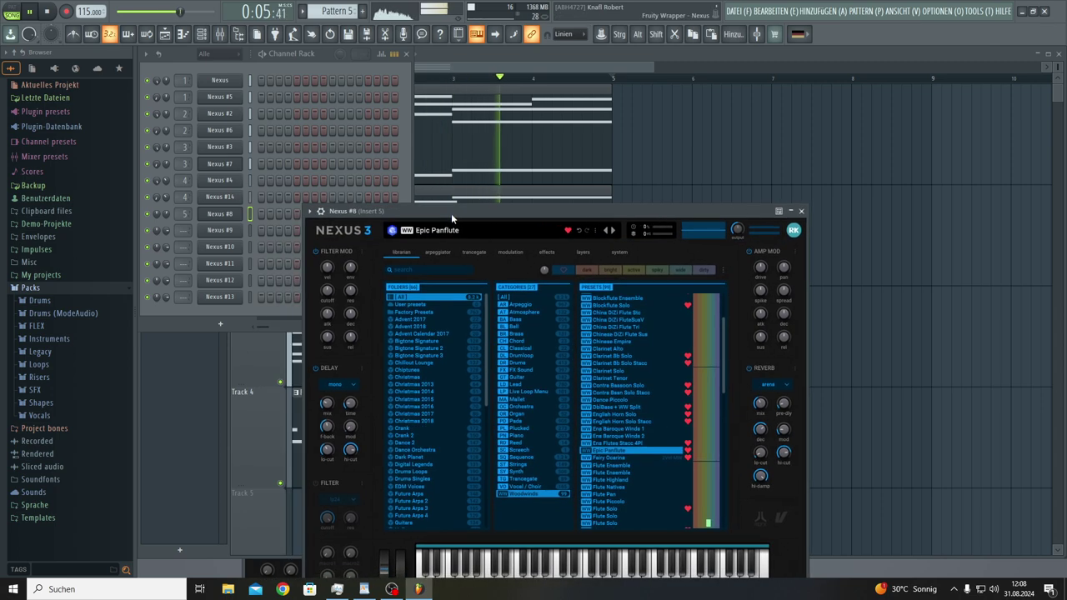
{"action": "right_click", "coordinate": [214, 214]}
{"action": "left_click", "coordinate": [275, 215]}
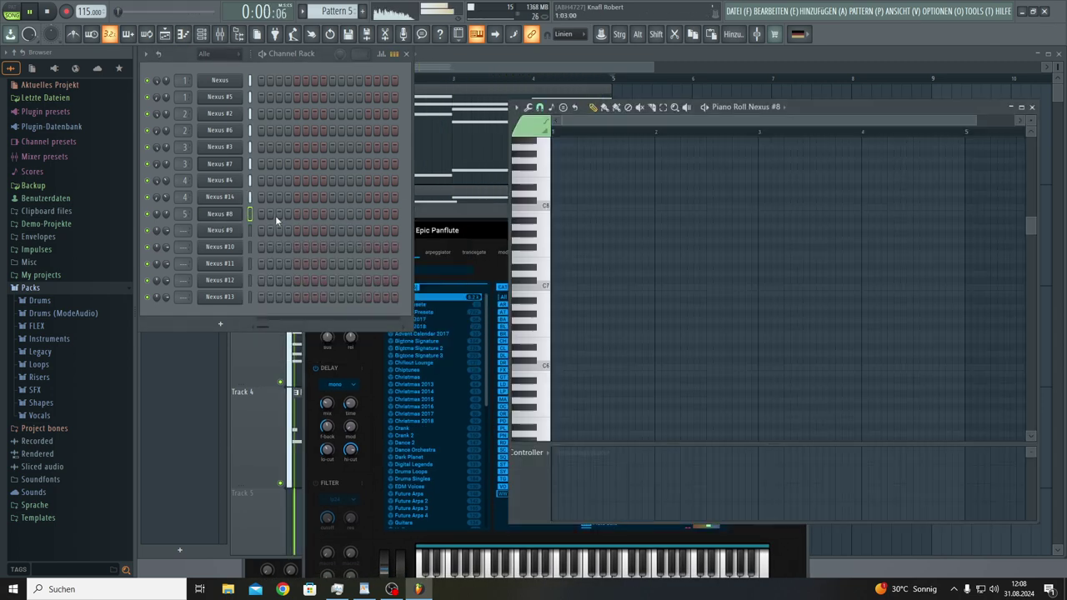
{"action": "key", "text": "ctrl+v"}
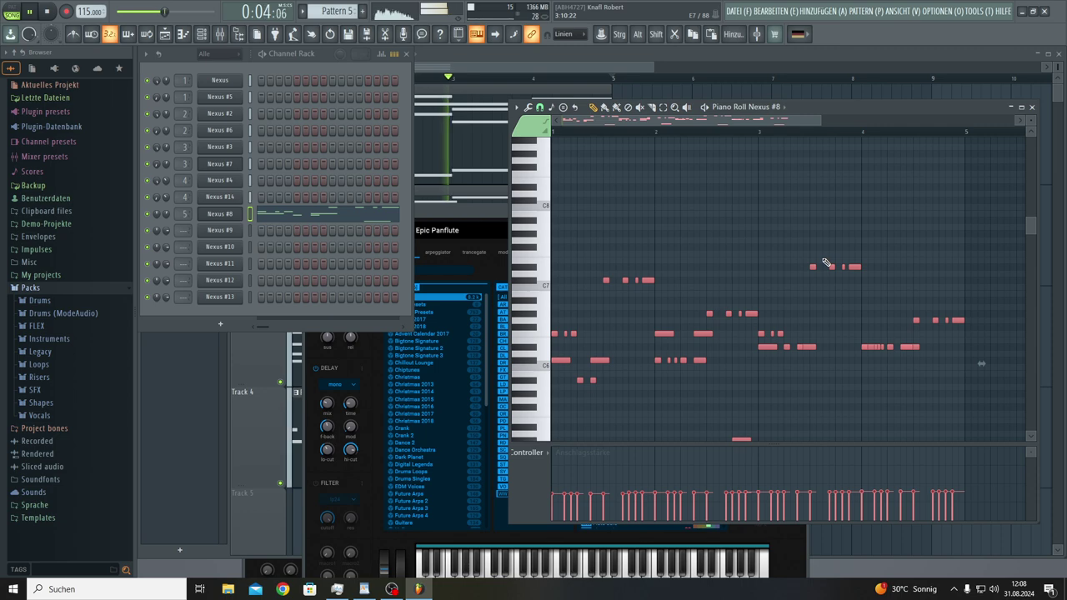
{"action": "key", "text": "ctrl+z"}
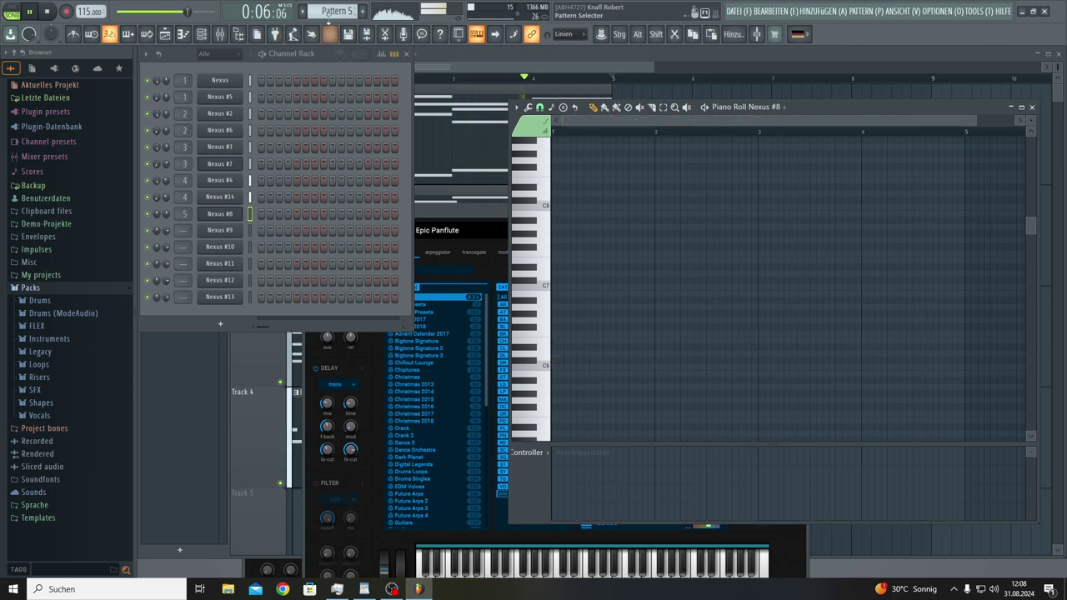
Step: Review the Nexus #5 chord notes of Pattern 1 in the piano roll
{"action": "scroll", "coordinate": [331, 11], "scroll_direction": "up", "scroll_amount": 4}
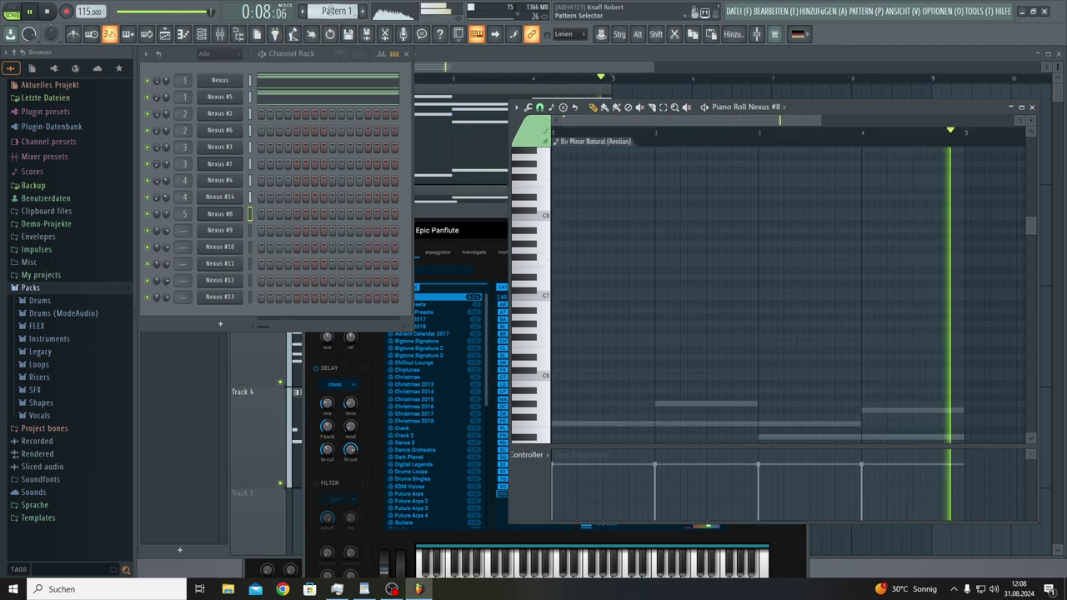
{"action": "left_click", "coordinate": [320, 98]}
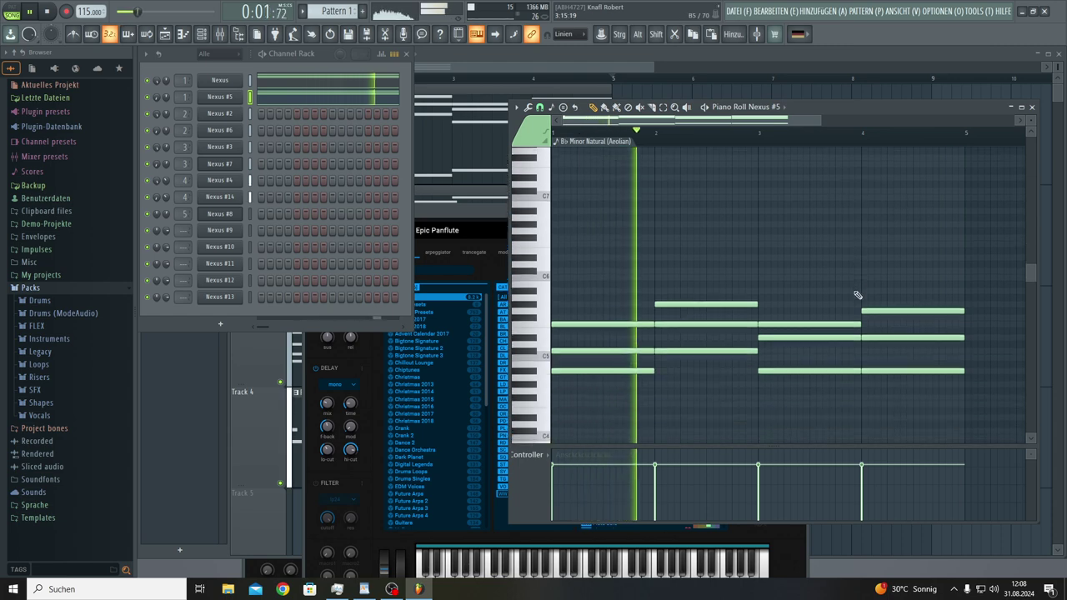
{"action": "scroll", "coordinate": [858, 295], "scroll_direction": "down", "scroll_amount": 2}
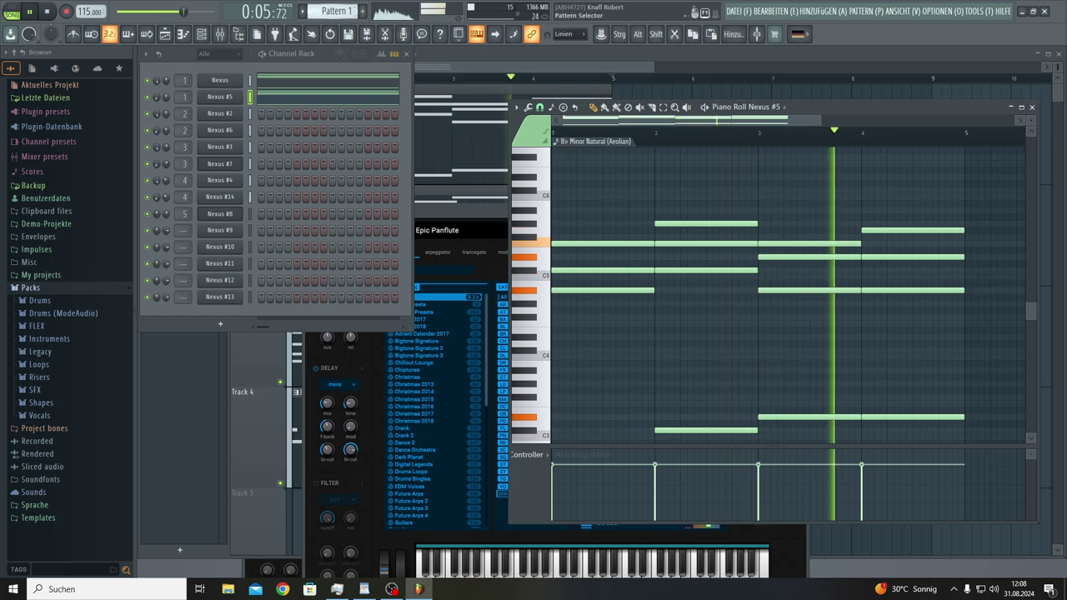
Step: Select all Nexus #3 chord notes in Pattern 3 for copying, and return to the empty Pattern 5
{"action": "scroll", "coordinate": [335, 11], "scroll_direction": "down", "scroll_amount": 1}
{"action": "scroll", "coordinate": [335, 11], "scroll_direction": "down", "scroll_amount": 1}
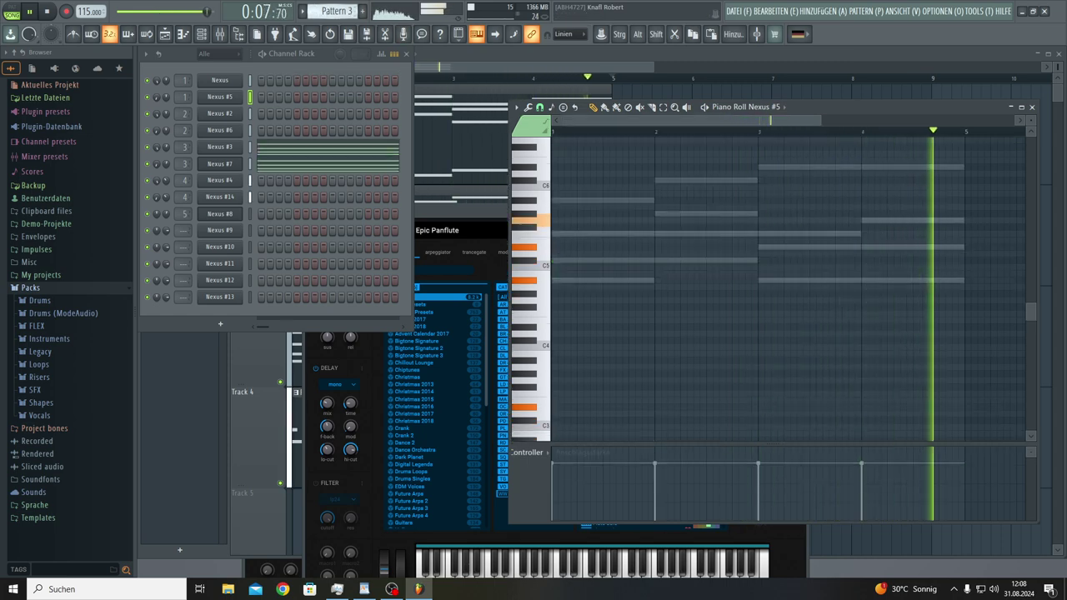
{"action": "left_click", "coordinate": [294, 148]}
{"action": "scroll", "coordinate": [916, 166], "scroll_direction": "up", "scroll_amount": 1}
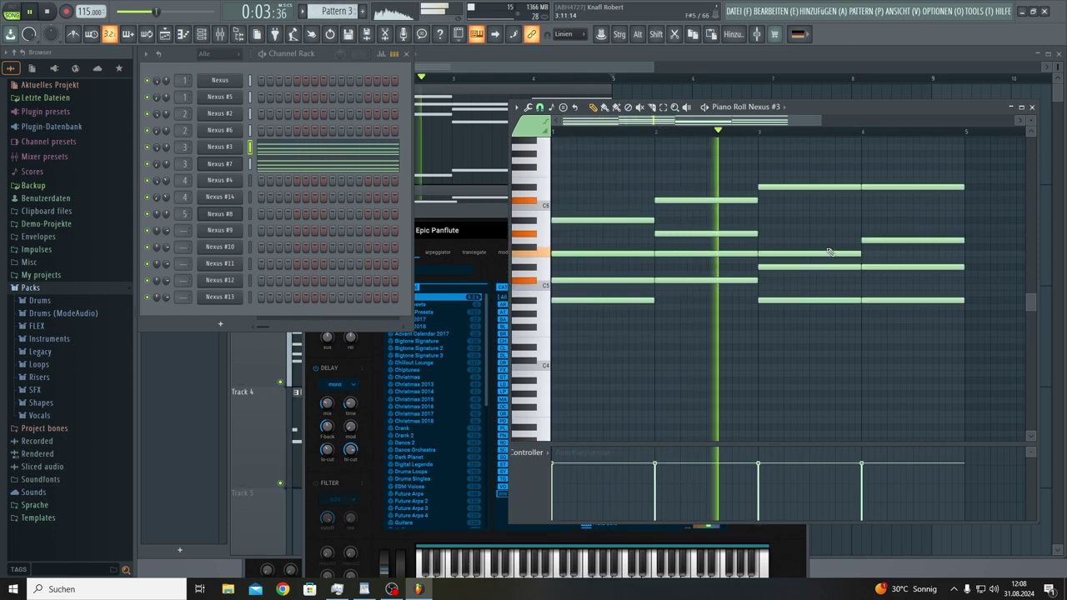
{"action": "left_click_drag", "start_coordinate": [942, 154], "coordinate": [548, 362]}
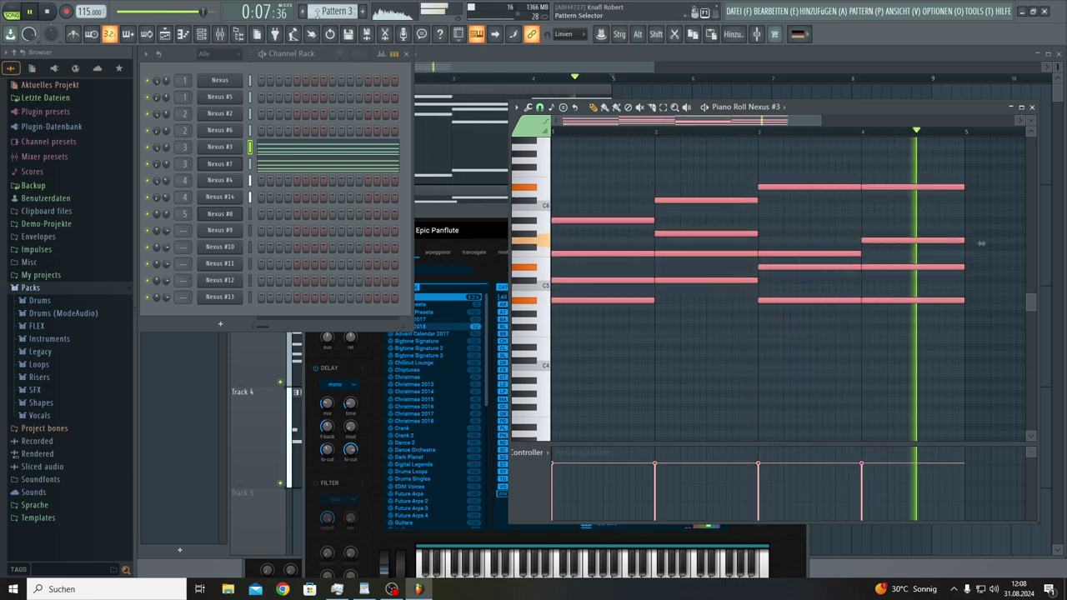
{"action": "key", "text": "F4"}
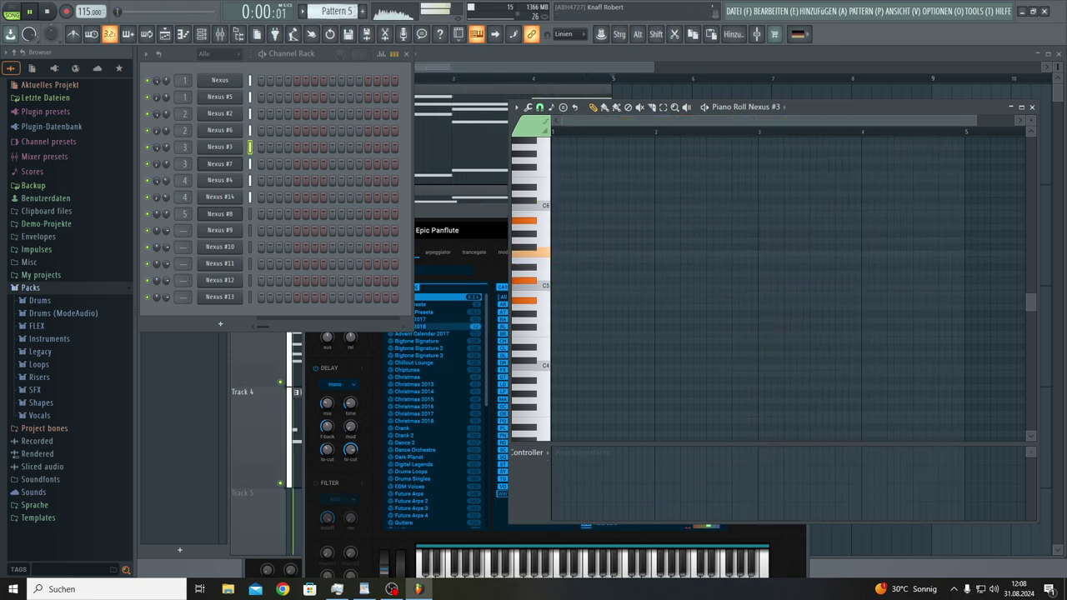
Step: Paste the copied chord notes into the Nexus #8 piano roll of Pattern 5
{"action": "right_click", "coordinate": [221, 216]}
{"action": "left_click", "coordinate": [263, 215]}
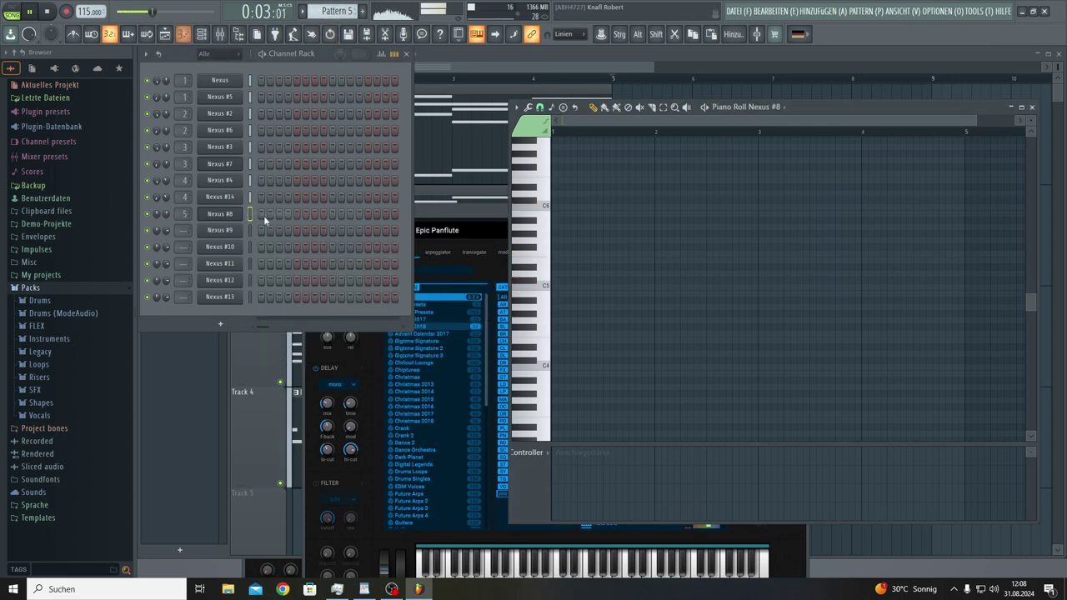
{"action": "key", "text": "ctrl+v"}
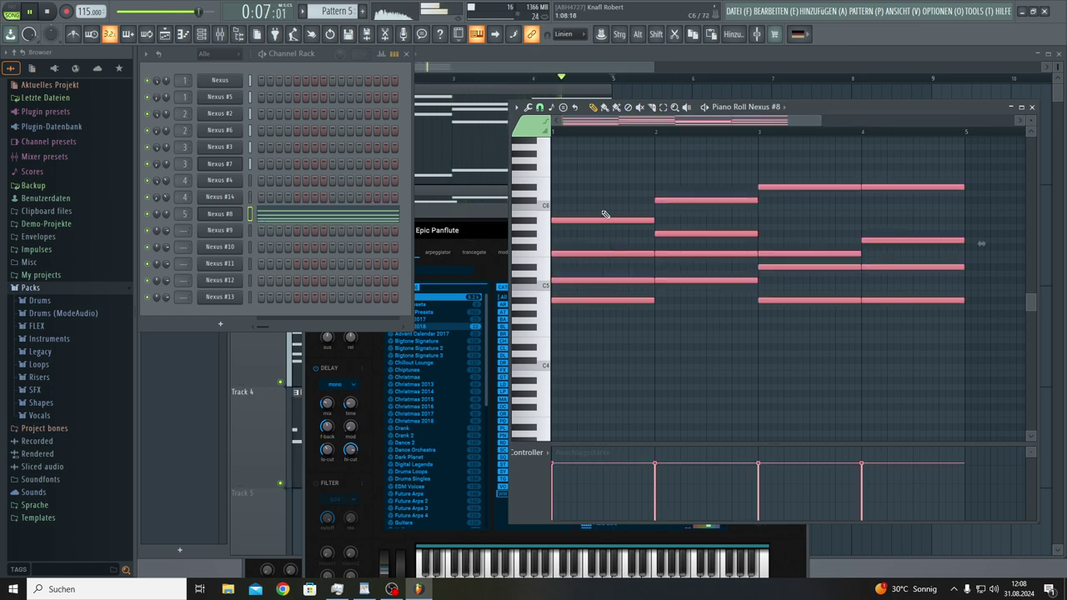
Step: Remove the inner chord notes and last-bar chord of Nexus #8, and extend the two outer bar 3 notes to bar 5
{"action": "key", "text": "ctrl+d"}
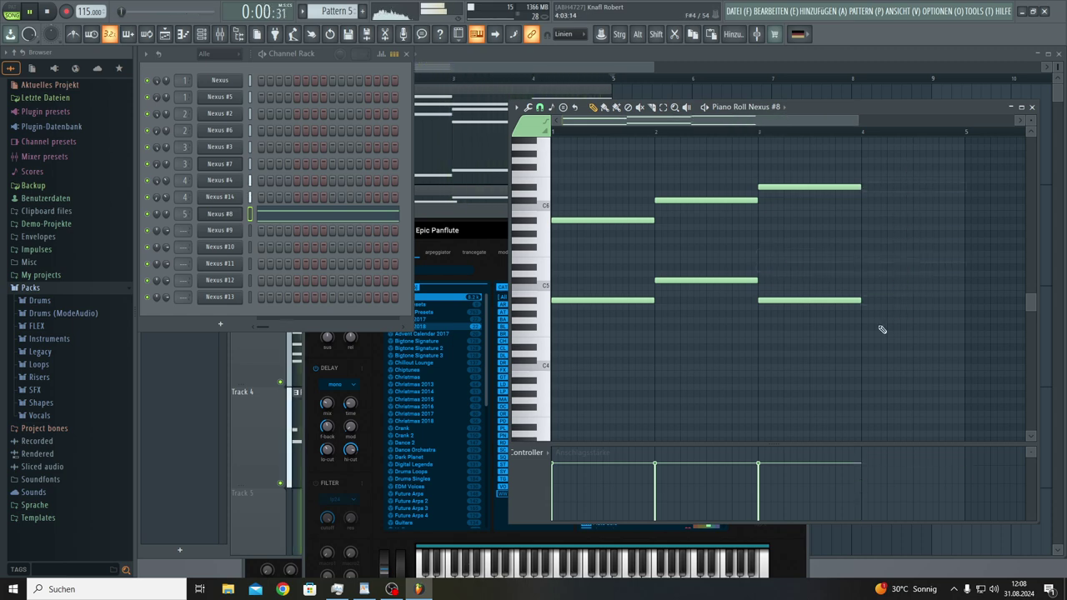
{"action": "left_click_drag", "start_coordinate": [847, 267], "coordinate": [841, 177]}
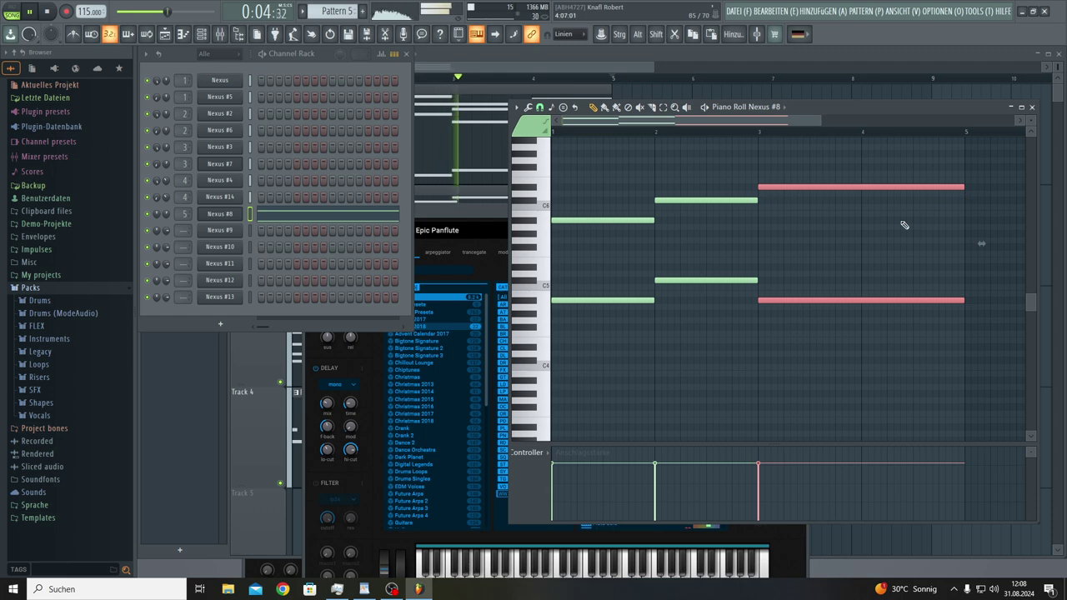
{"action": "left_click", "coordinate": [874, 233]}
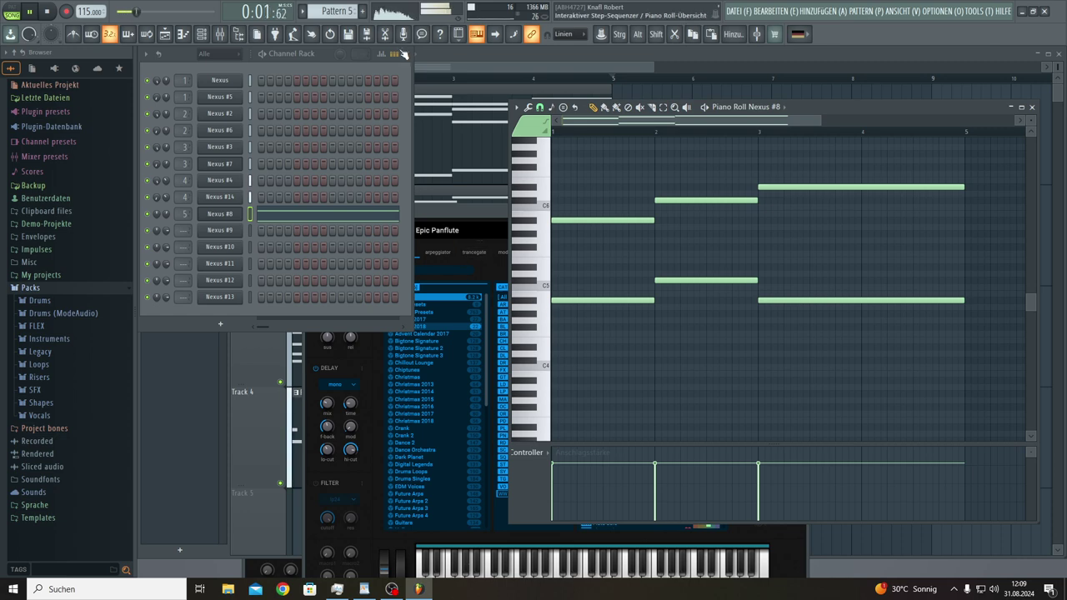
{"action": "left_click", "coordinate": [673, 93]}
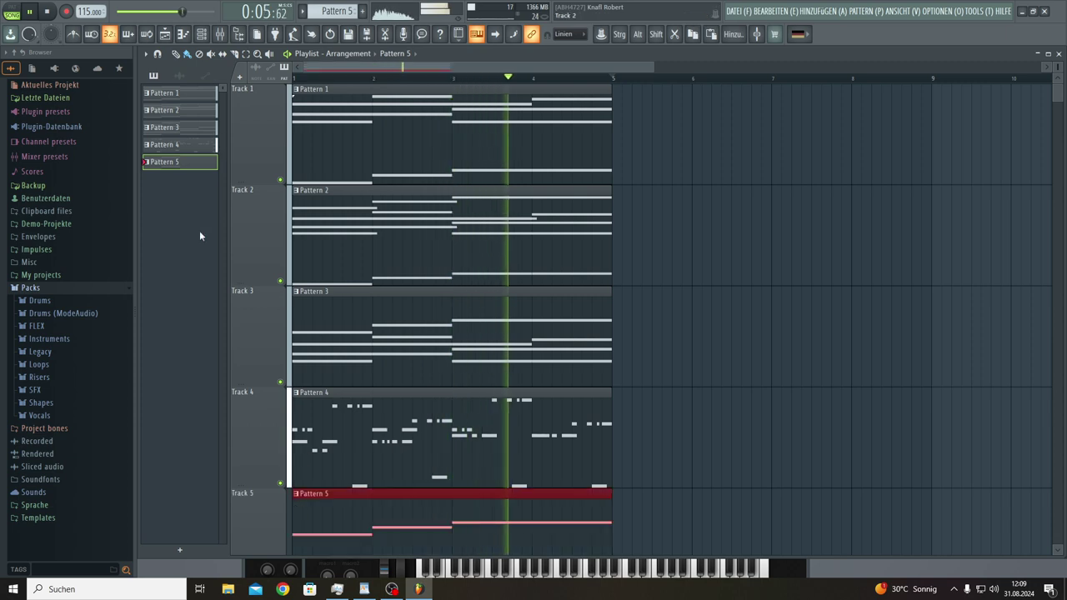
Step: Clone the Nexus #8 Epic Panflute channel
{"action": "left_click", "coordinate": [200, 34]}
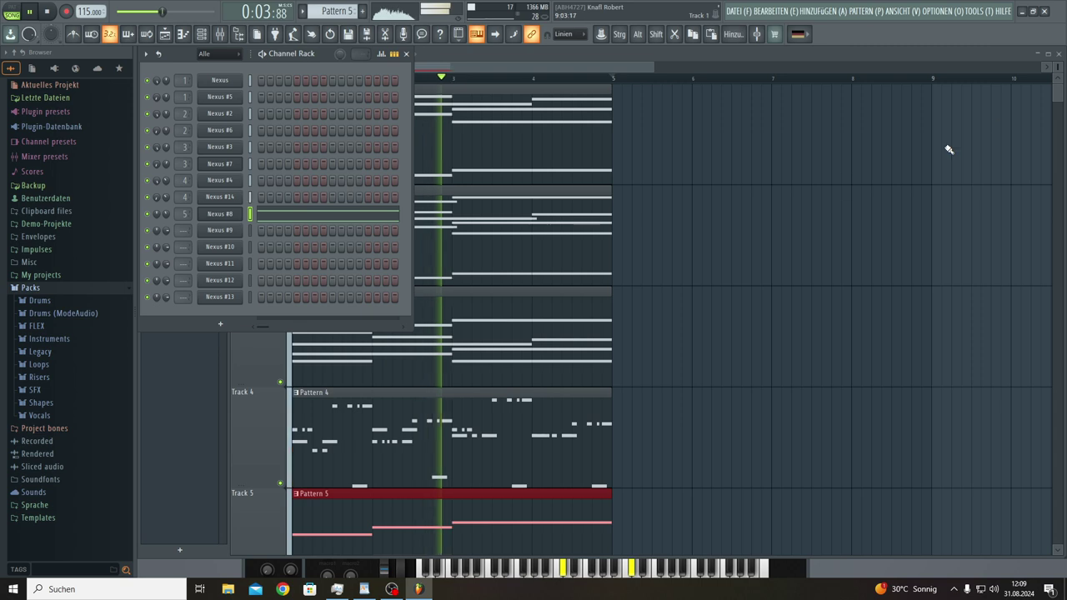
{"action": "key", "text": "F6"}
{"action": "scroll", "coordinate": [944, 147], "scroll_direction": "down", "scroll_amount": 1}
{"action": "scroll", "coordinate": [945, 148], "scroll_direction": "down", "scroll_amount": 2}
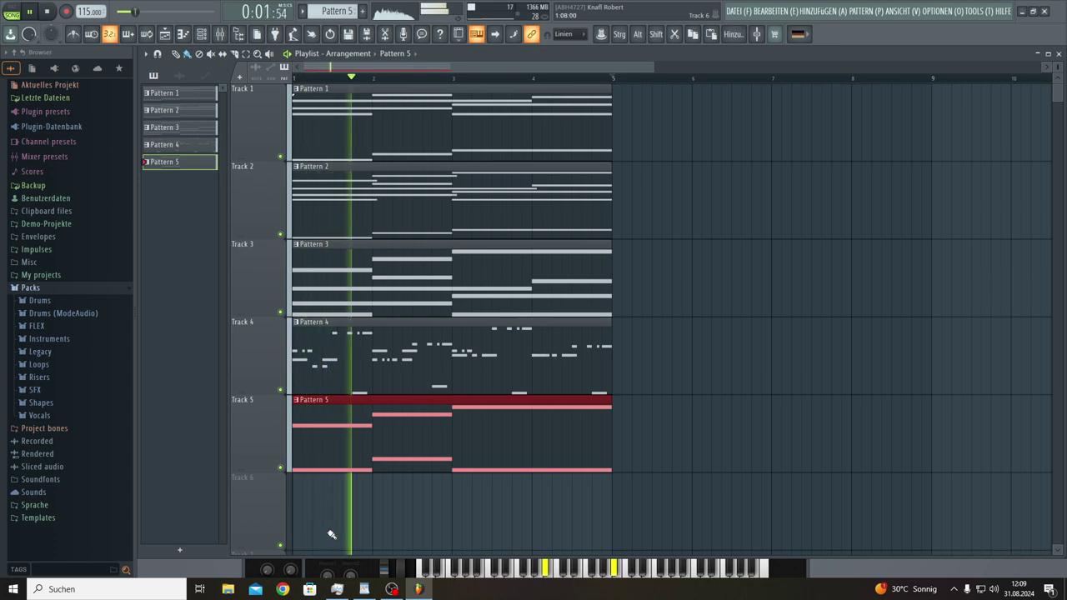
{"action": "left_click", "coordinate": [201, 34]}
{"action": "right_click", "coordinate": [225, 219]}
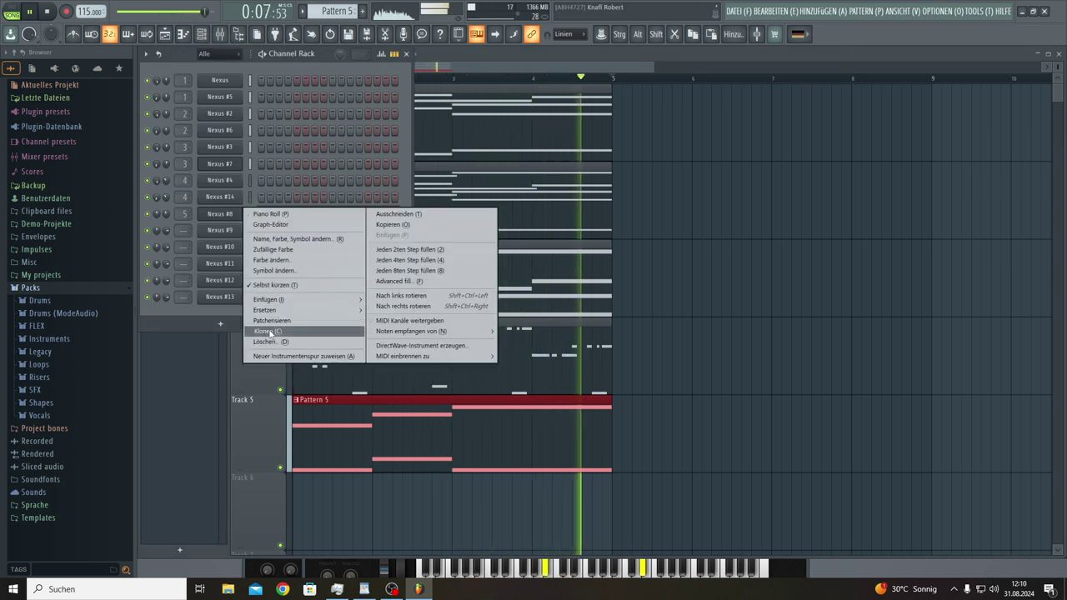
{"action": "left_click", "coordinate": [267, 331]}
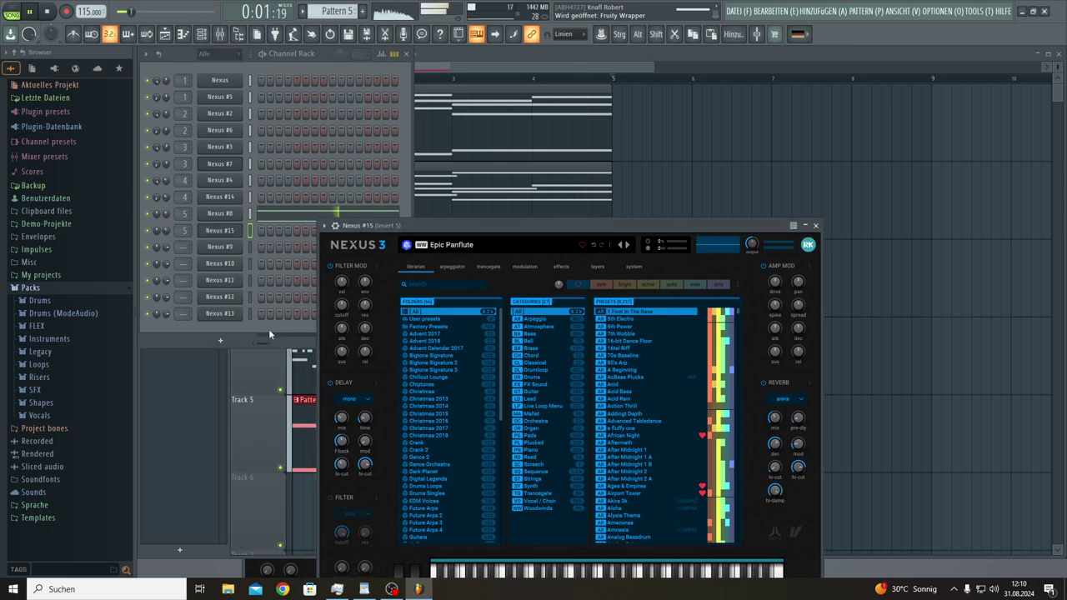
Step: Copy all Pattern 5 notes from Nexus #8 into the cloned Nexus #15 channel and pan the clone 100% left
{"action": "left_click", "coordinate": [263, 218]}
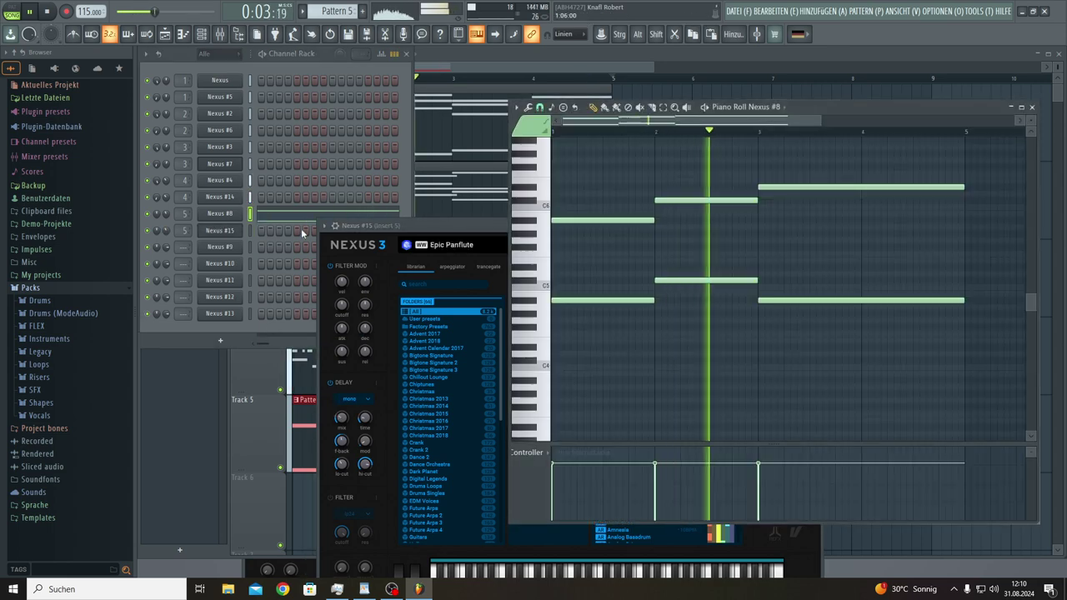
{"action": "left_click_drag", "start_coordinate": [867, 169], "coordinate": [639, 339]}
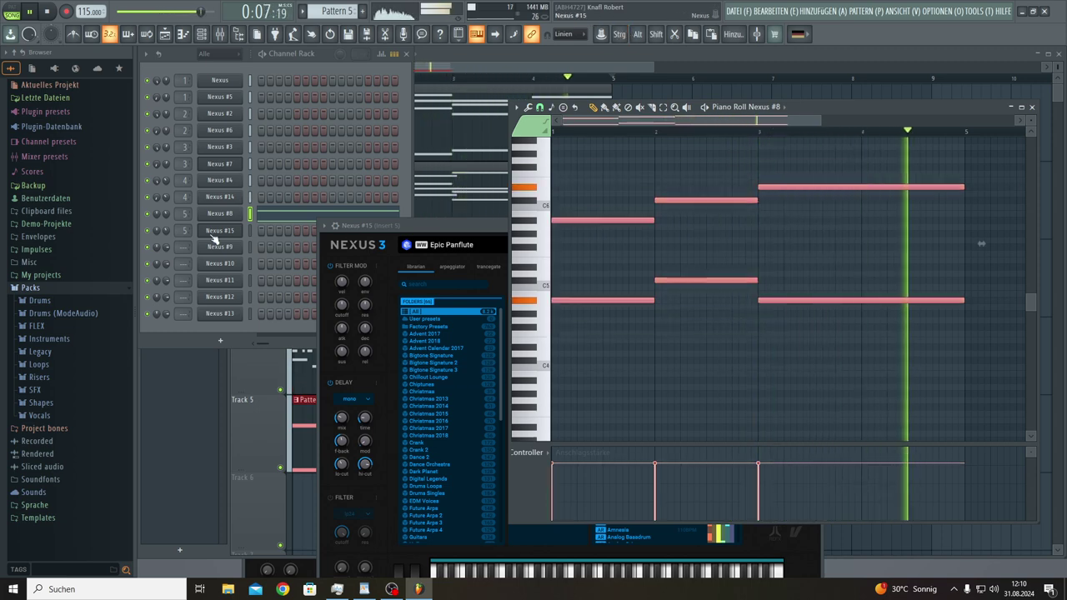
{"action": "right_click", "coordinate": [241, 228]}
{"action": "left_click", "coordinate": [267, 231]}
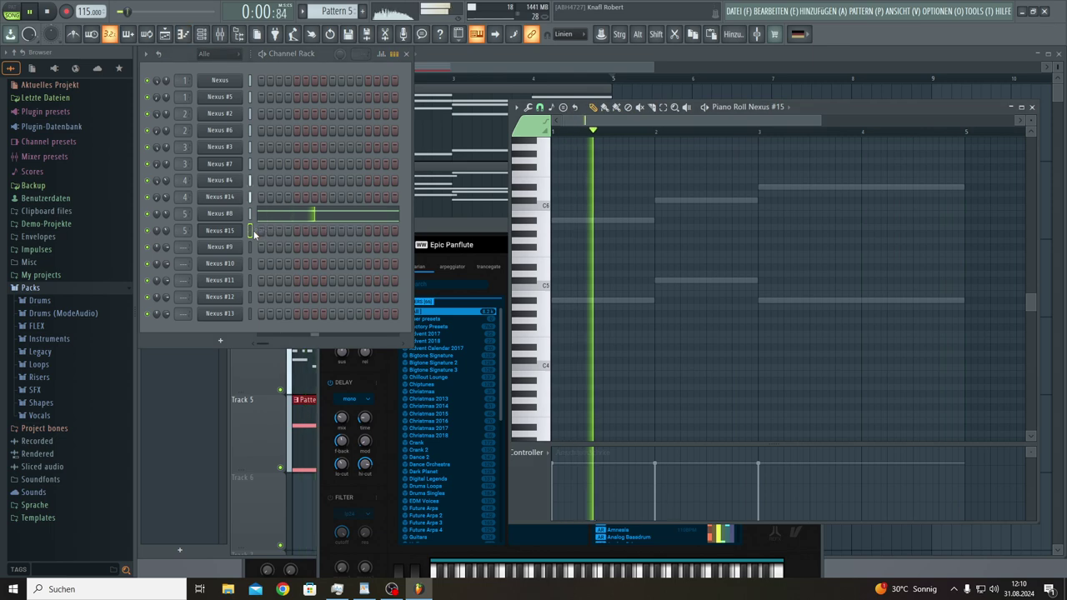
{"action": "key", "text": "ctrl+v"}
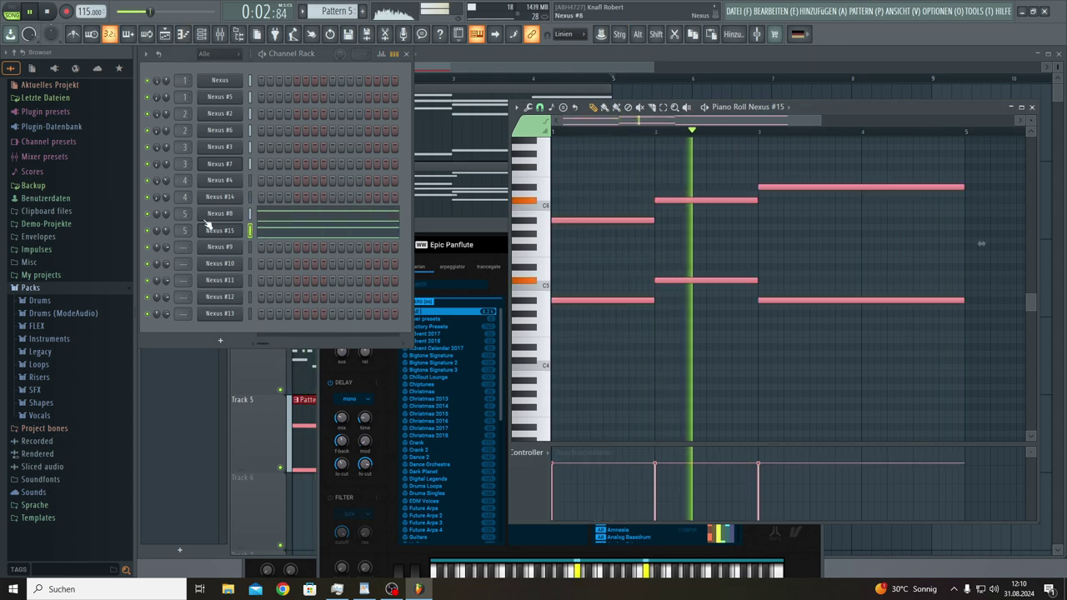
{"action": "left_click_drag", "start_coordinate": [156, 231], "coordinate": [156, 192]}
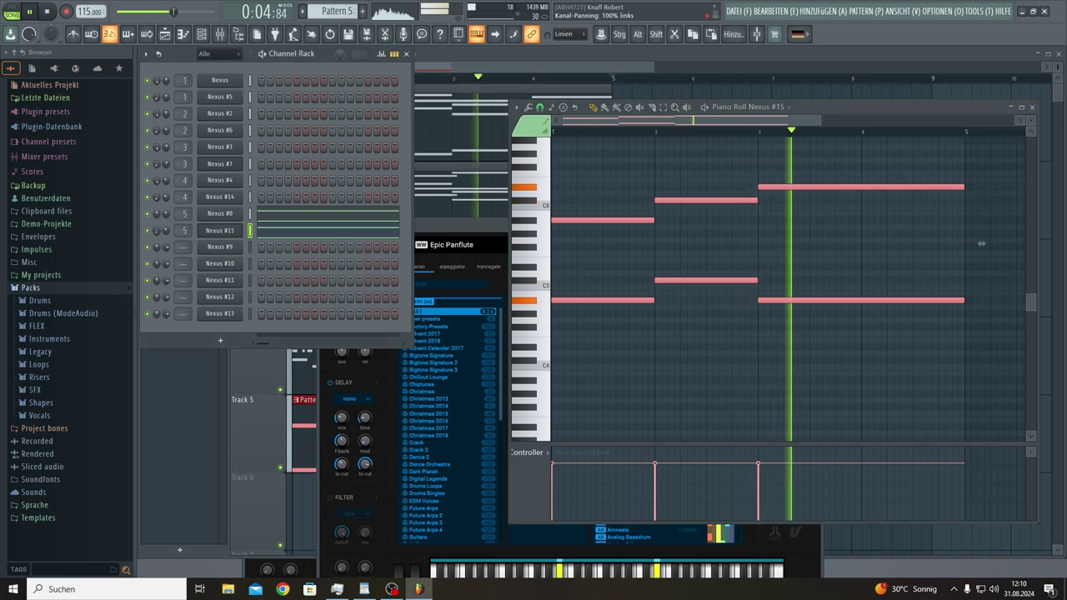
Step: Check the system settings of the Epic Panflute instrument on Nexus #15 and return to the playlist
{"action": "left_click", "coordinate": [220, 230]}
{"action": "left_click", "coordinate": [223, 233]}
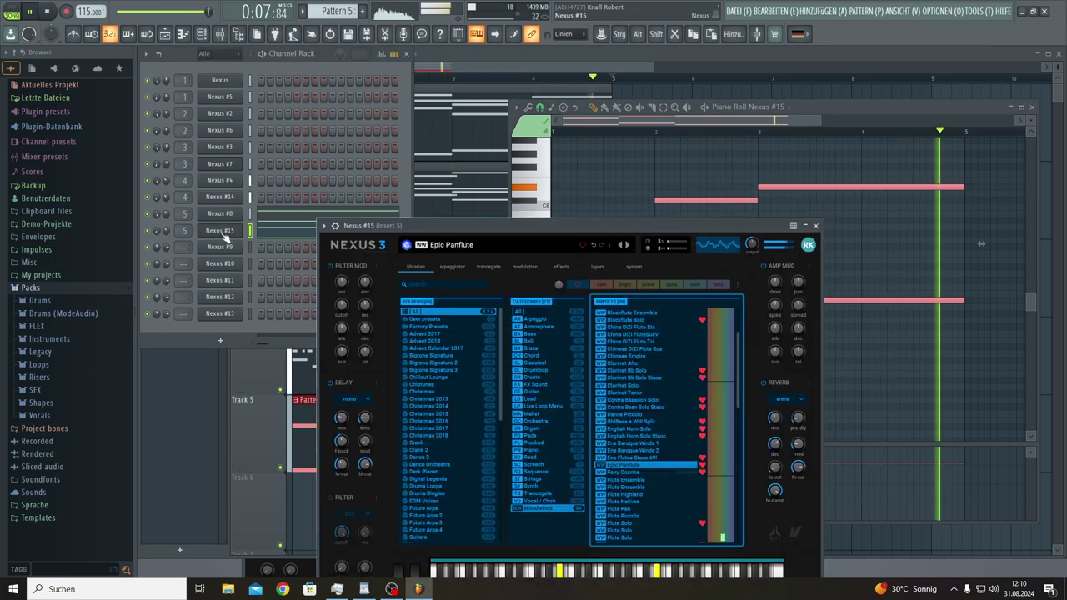
{"action": "left_click", "coordinate": [632, 266]}
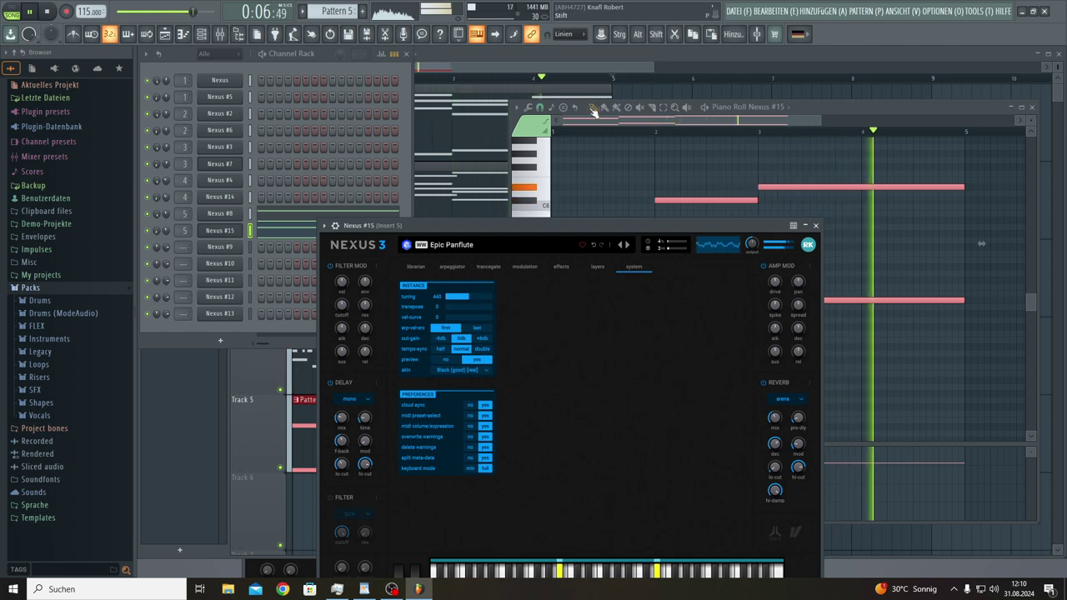
{"action": "left_click", "coordinate": [638, 69]}
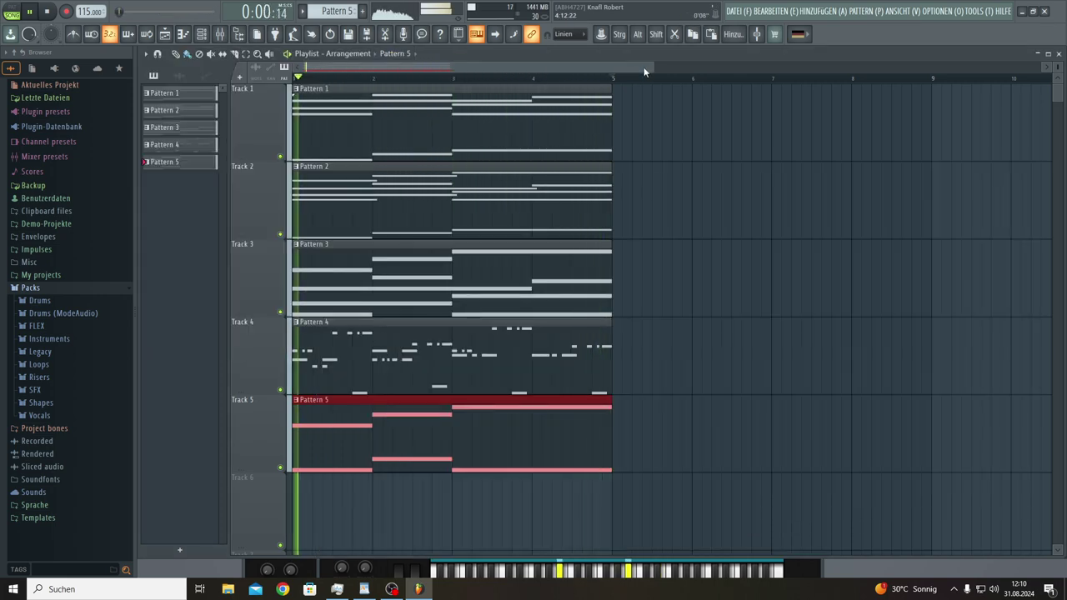
Step: Lengthen the lower bar 2 note of Nexus #8 slightly past the start of bar 3, and set the tempo to 95 BPM
{"action": "left_click_drag", "start_coordinate": [653, 68], "coordinate": [1021, 88]}
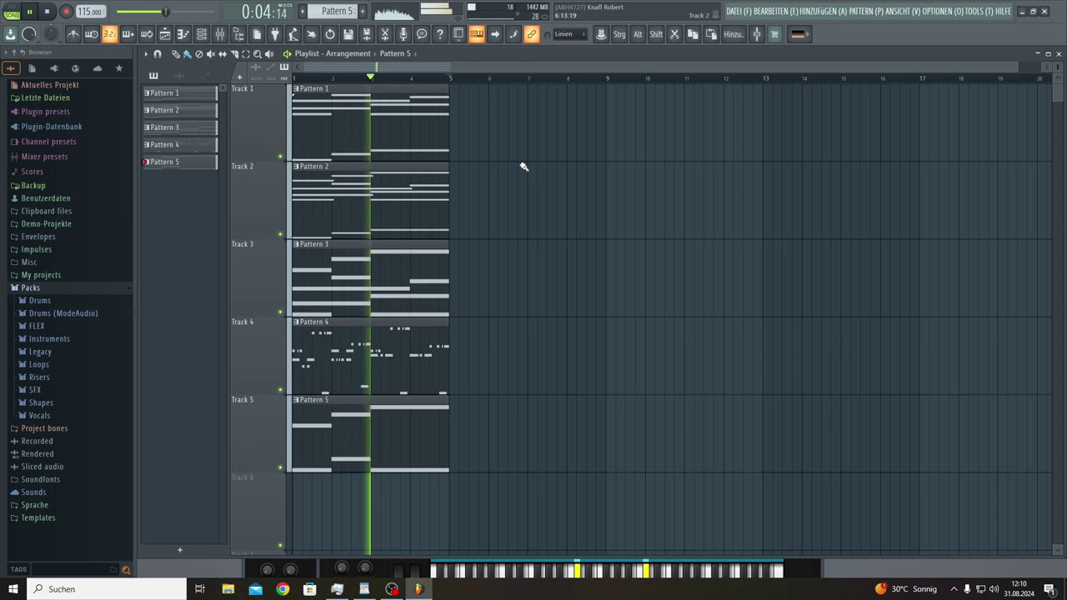
{"action": "double_click", "coordinate": [355, 400]}
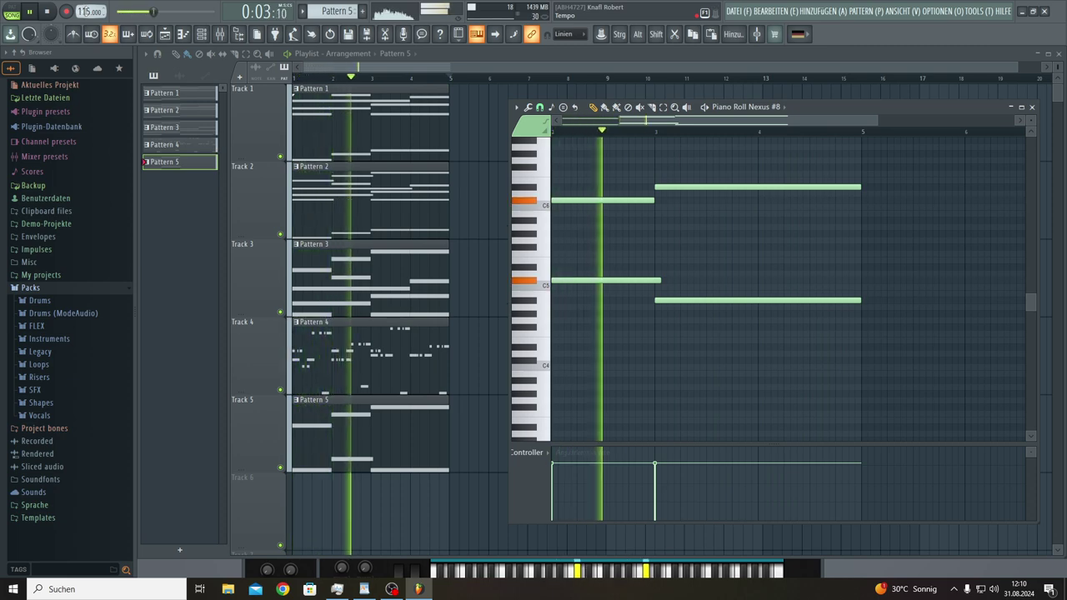
{"action": "left_click_drag", "start_coordinate": [85, 11], "coordinate": [86, 44]}
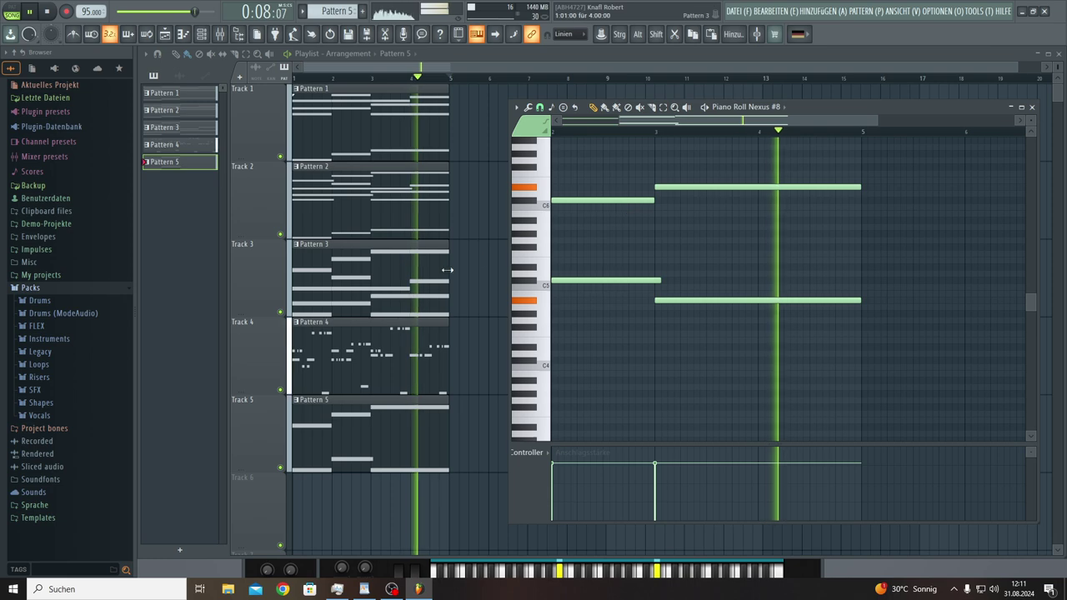
Step: Lengthen both bar 2 notes of Nexus #15 in Pattern 5 slightly past the start of bar 3
{"action": "left_click", "coordinate": [202, 35]}
{"action": "left_click", "coordinate": [272, 231]}
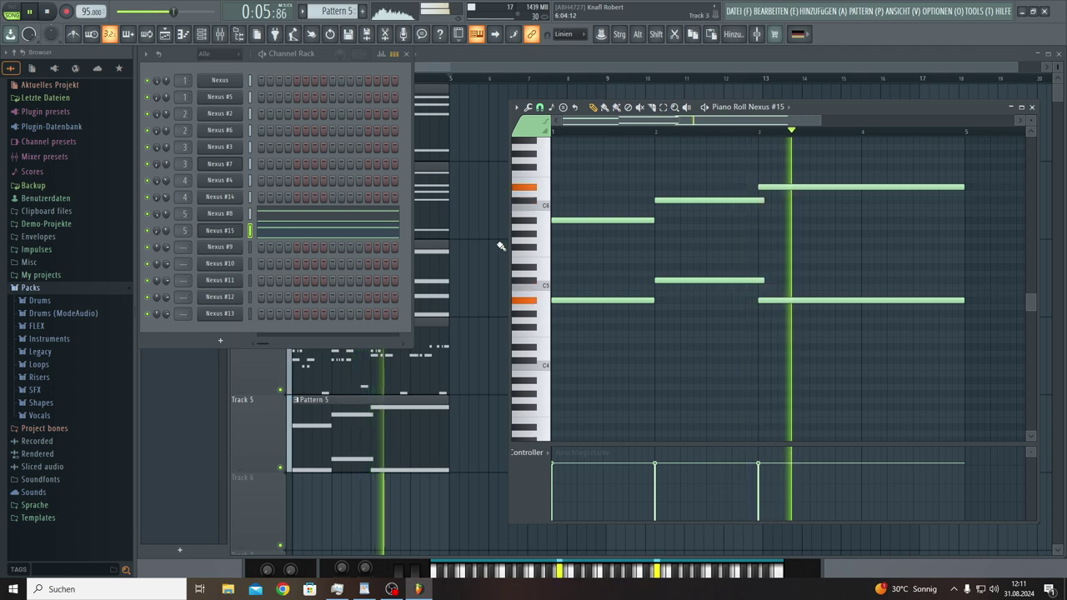
{"action": "left_click", "coordinate": [305, 235]}
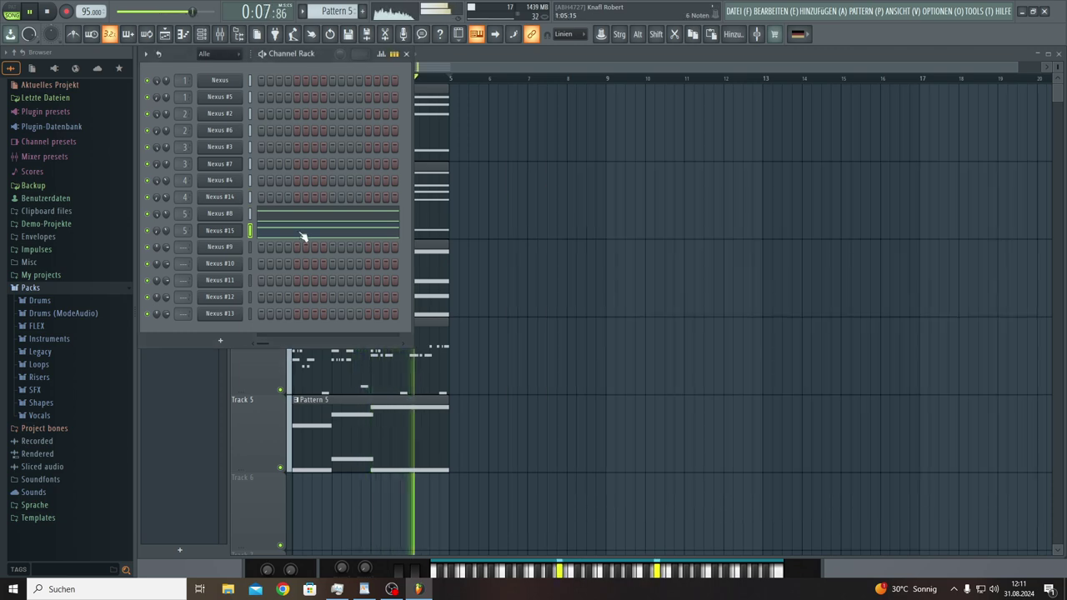
Step: Move the long upper note of Nexus #8 slightly earlier so it starts just before bar 3, and return to the playlist
{"action": "left_click", "coordinate": [308, 229]}
{"action": "left_click", "coordinate": [313, 220]}
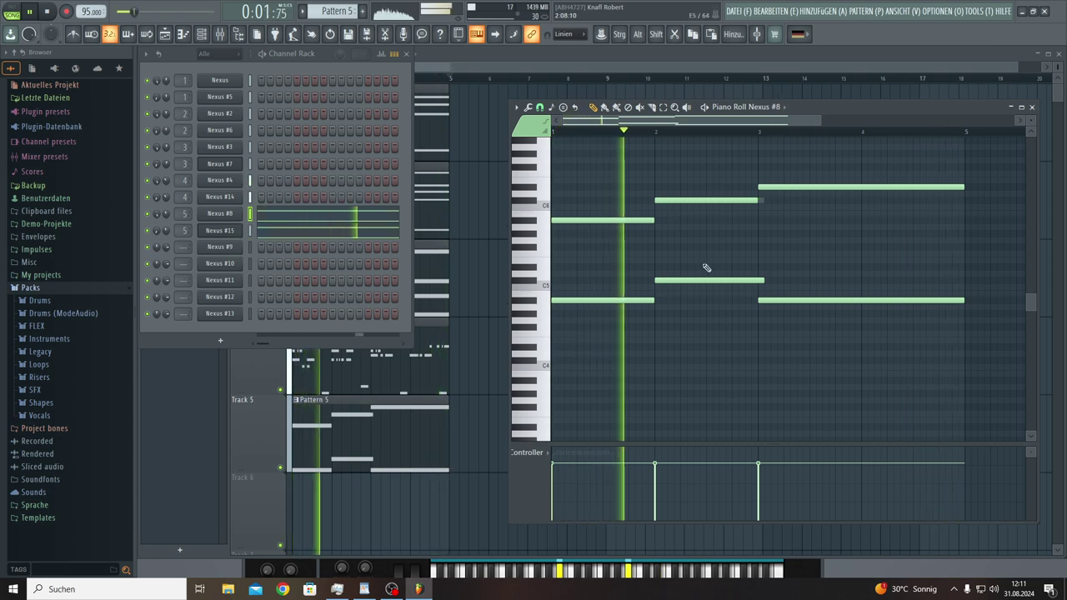
{"action": "left_click_drag", "start_coordinate": [767, 190], "coordinate": [759, 190]}
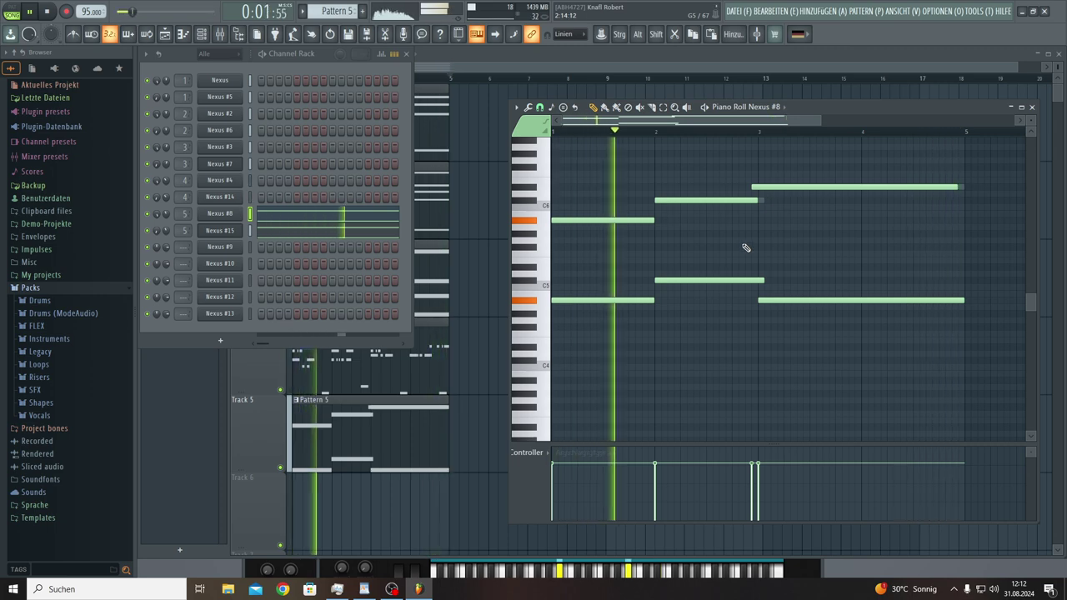
{"action": "left_click", "coordinate": [1050, 253]}
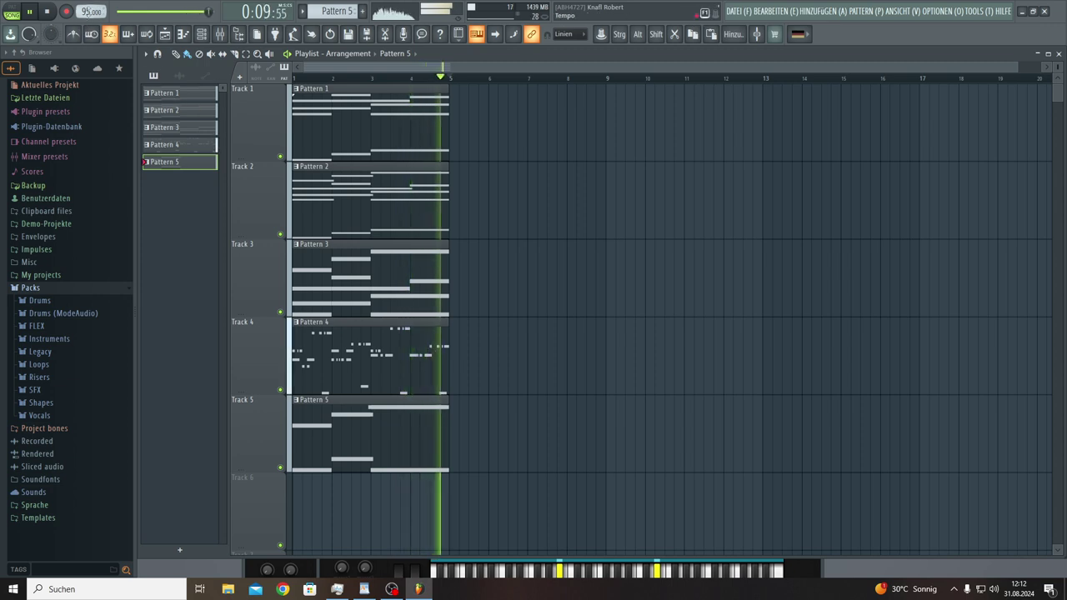
Step: Try a slower project tempo of about 80 BPM, and set it to 99 BPM
{"action": "left_click_drag", "start_coordinate": [89, 11], "coordinate": [89, 58]}
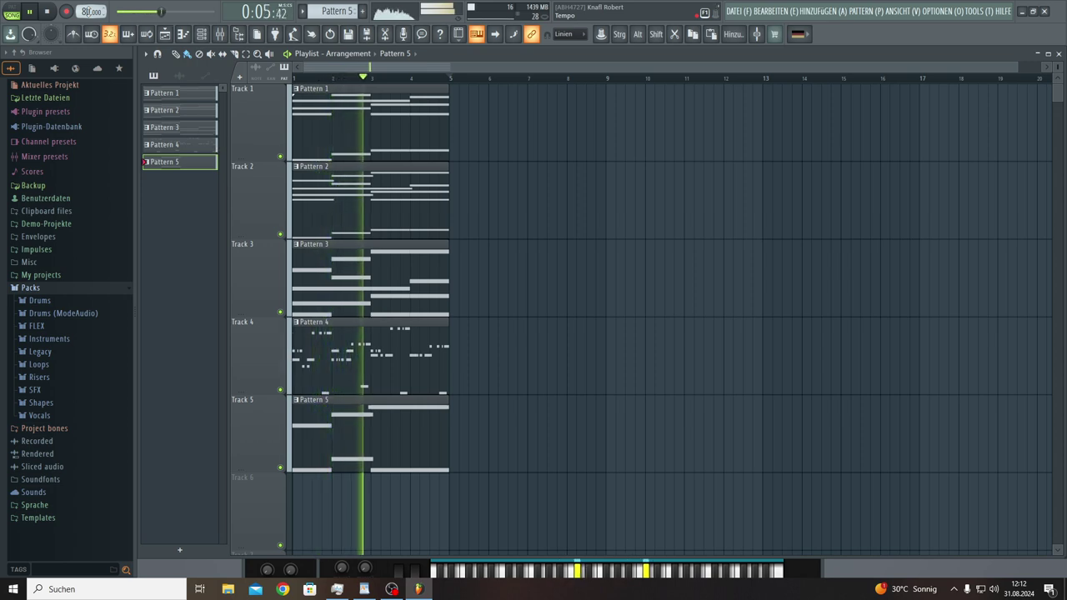
{"action": "left_click_drag", "start_coordinate": [86, 10], "coordinate": [86, 1]}
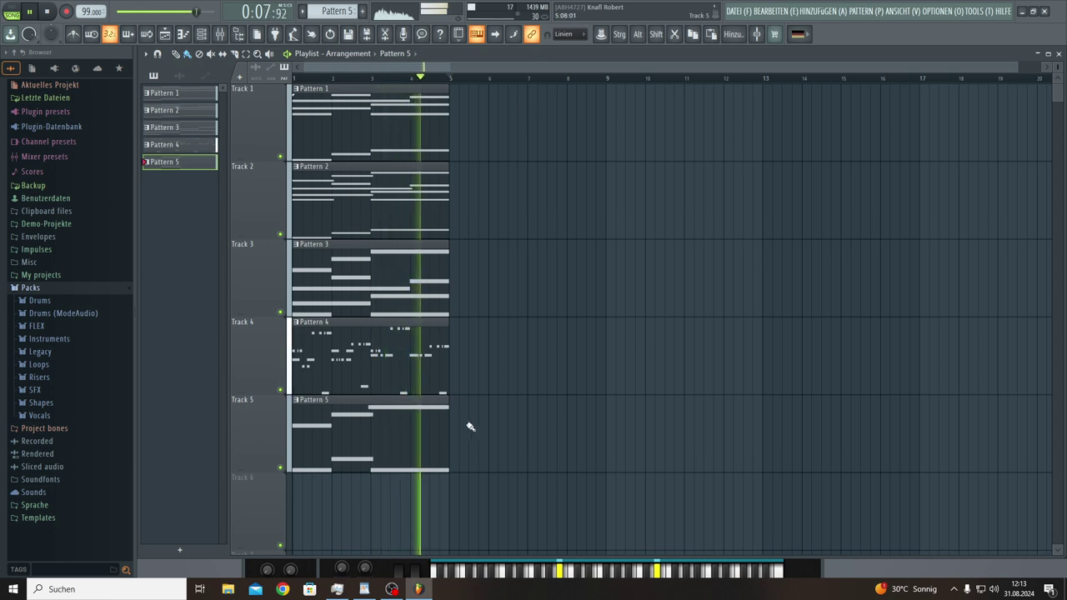
Step: Select the clips of Patterns 1 to 5 in the playlist and duplicate them end to end up to bar 157
{"action": "left_click_drag", "start_coordinate": [507, 472], "coordinate": [288, 82]}
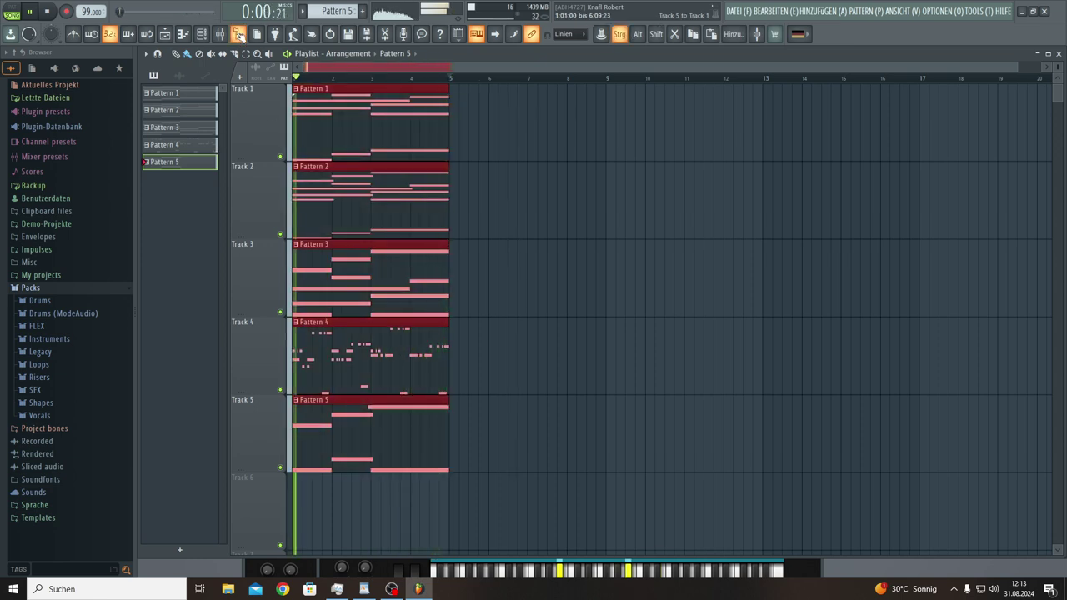
{"action": "key", "text": "ctrl+b"}
{"action": "key", "text": "ctrl+b"}
{"action": "key", "text": "ctrl+b"}
{"action": "key", "text": "ctrl+b"}
{"action": "key", "text": "ctrl+b"}
{"action": "key", "text": "ctrl+b"}
{"action": "key", "text": "ctrl+b"}
{"action": "key", "text": "ctrl+b"}
{"action": "key", "text": "ctrl+b"}
{"action": "key", "text": "ctrl+b"}
{"action": "key", "text": "ctrl+b"}
{"action": "key", "text": "ctrl+b"}
{"action": "key", "text": "ctrl+b"}
{"action": "key", "text": "ctrl+b"}
{"action": "key", "text": "ctrl+b"}
{"action": "key", "text": "ctrl+b"}
{"action": "key", "text": "ctrl+b"}
{"action": "key", "text": "ctrl+b"}
{"action": "key", "text": "ctrl+b"}
{"action": "key", "text": "ctrl+b"}
{"action": "key", "text": "ctrl+b"}
{"action": "key", "text": "ctrl+b"}
{"action": "key", "text": "ctrl+b"}
{"action": "key", "text": "ctrl+b"}
{"action": "key", "text": "ctrl+b"}
{"action": "key", "text": "ctrl+b"}
{"action": "key", "text": "ctrl+b"}
{"action": "key", "text": "ctrl+b"}
{"action": "key", "text": "ctrl+b"}
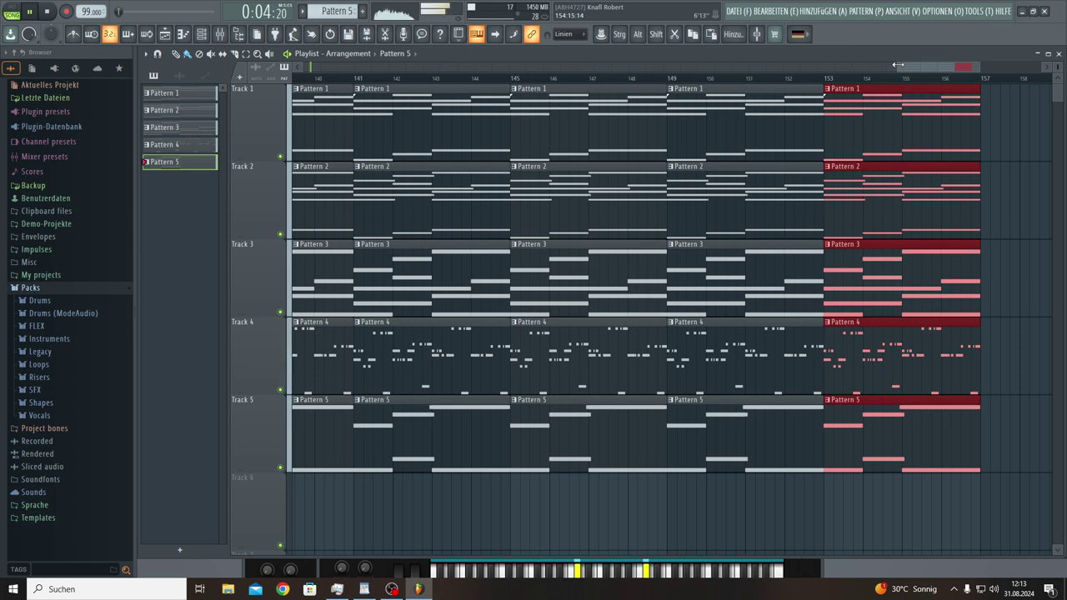
Step: Erase the opening clips so Tracks 1 and 2 start at bar 25, Track 3 at bar 29, and Tracks 4 and 5 at bar 21
{"action": "left_click_drag", "start_coordinate": [897, 65], "coordinate": [294, 66]}
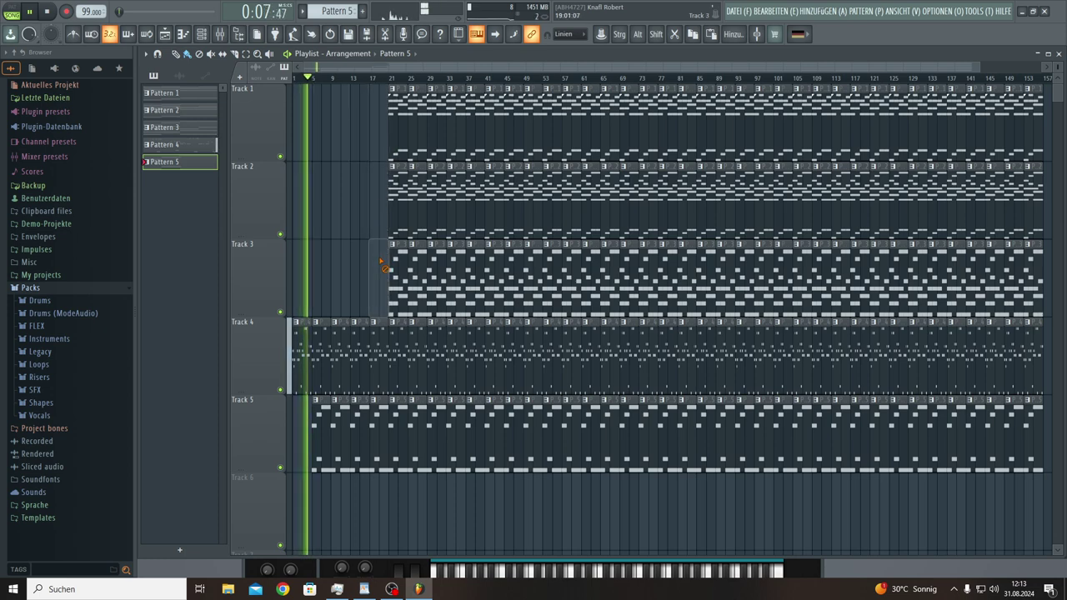
{"action": "mouse_move", "coordinate": [382, 265]}
{"action": "left_mouse_down"}
{"action": "mouse_move", "coordinate": [409, 250]}
{"action": "mouse_move", "coordinate": [398, 156]}
{"action": "left_mouse_up"}
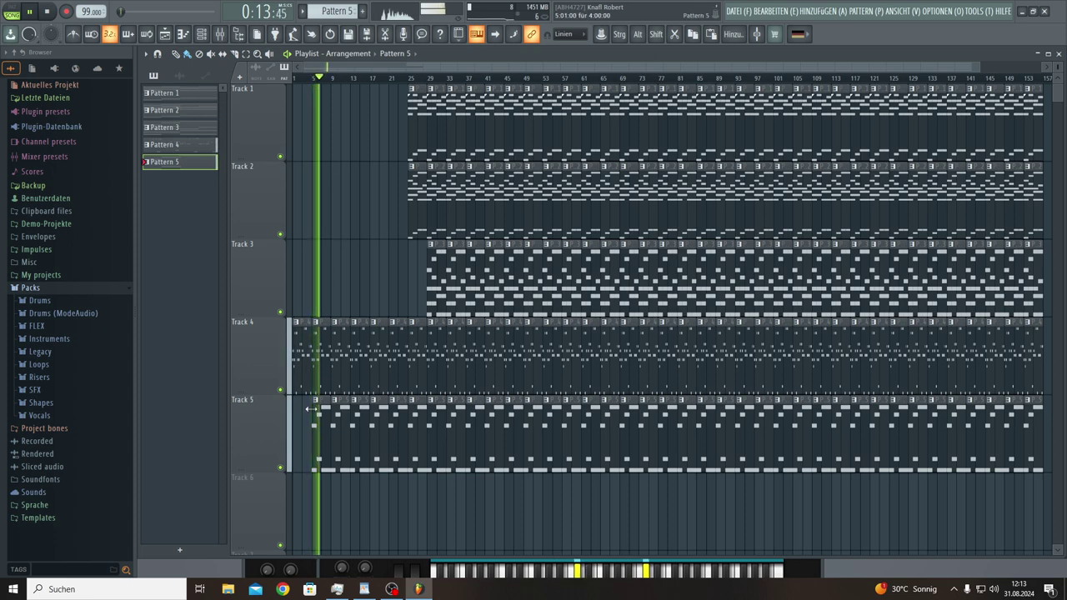
{"action": "mouse_move", "coordinate": [312, 379]}
{"action": "left_mouse_down"}
{"action": "mouse_move", "coordinate": [362, 369]}
{"action": "mouse_move", "coordinate": [390, 414]}
{"action": "mouse_move", "coordinate": [332, 419]}
{"action": "left_mouse_up"}
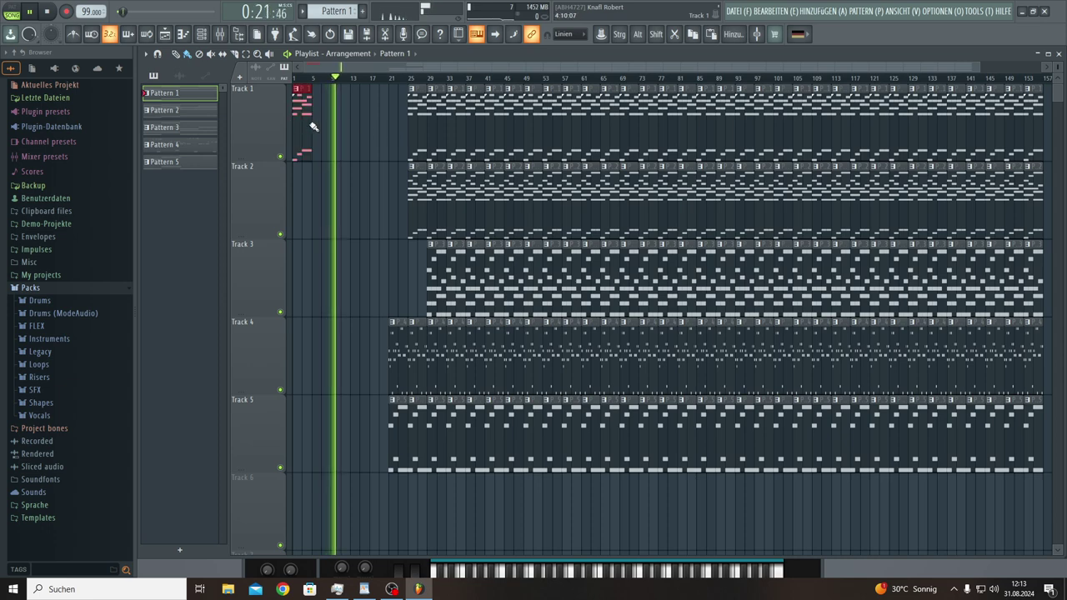
Step: Stagger the track entries so Pattern 1 starts at bar 1, Pattern 2 at 9, Pattern 3 at 17, Pattern 4 at 25 and Pattern 5 at 41
{"action": "left_click_drag", "start_coordinate": [314, 127], "coordinate": [422, 129]}
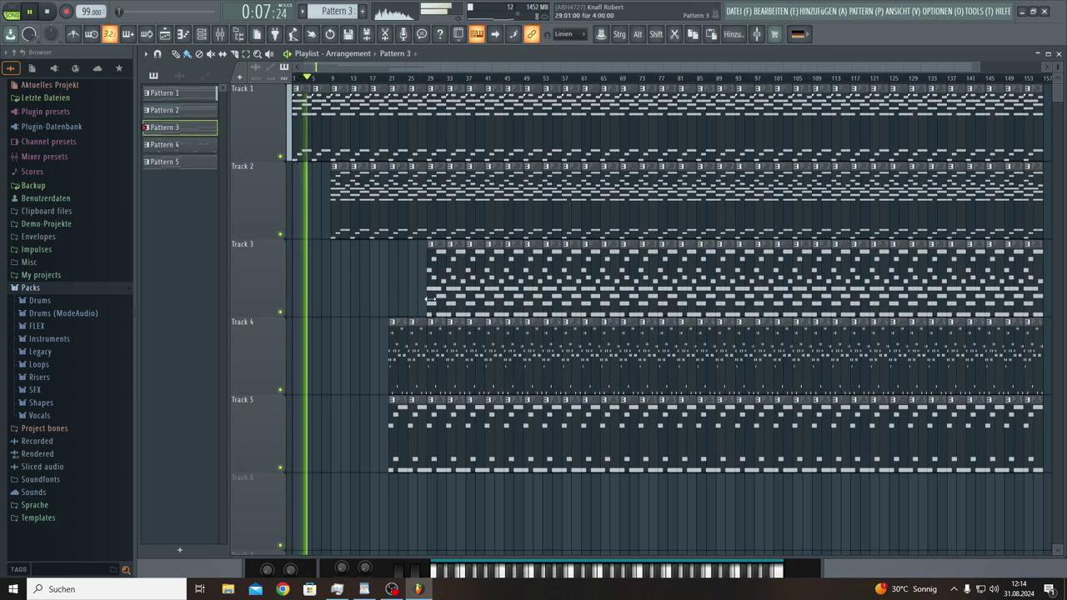
{"action": "left_click_drag", "start_coordinate": [422, 301], "coordinate": [372, 298]}
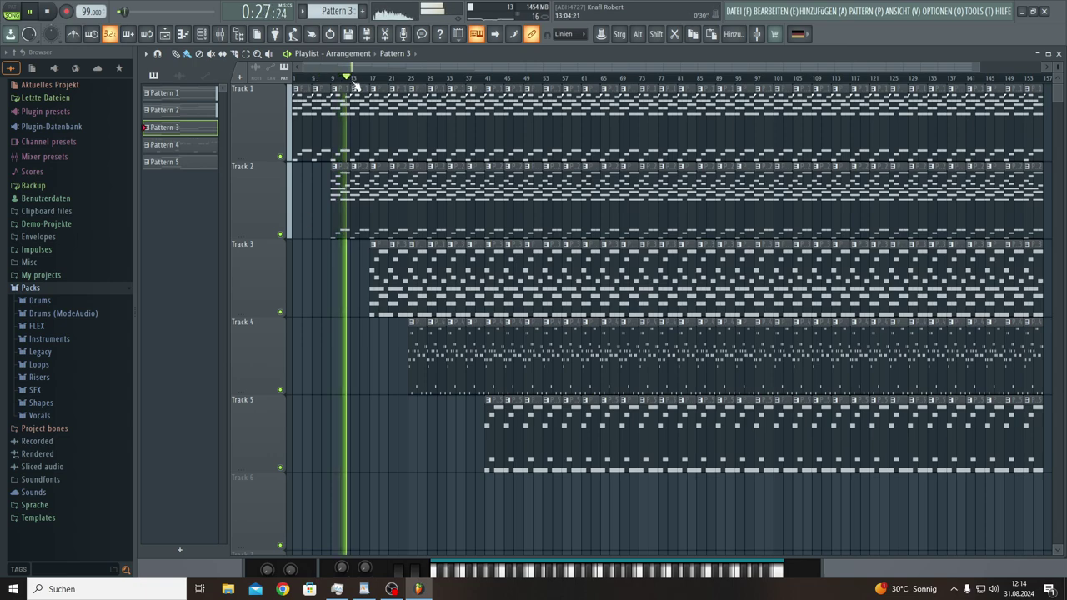
Step: Zoom in on the playlist around the Pattern 3 entry and enable auto-scrolling so the view follows playback
{"action": "scroll", "coordinate": [354, 83], "scroll_direction": "up", "scroll_amount": 5}
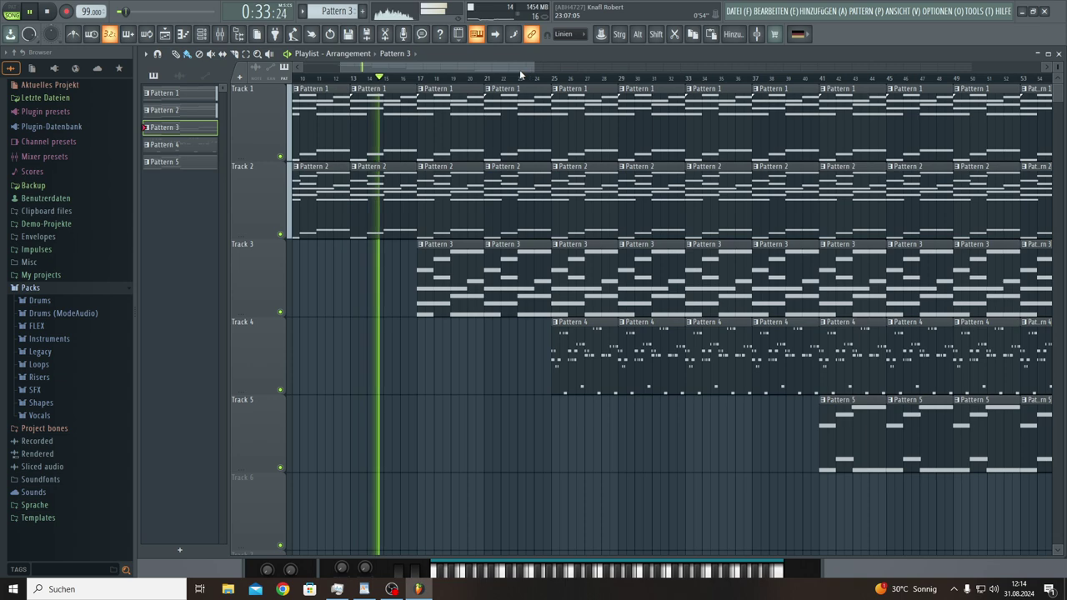
{"action": "scroll", "coordinate": [468, 80], "scroll_direction": "up", "scroll_amount": 5}
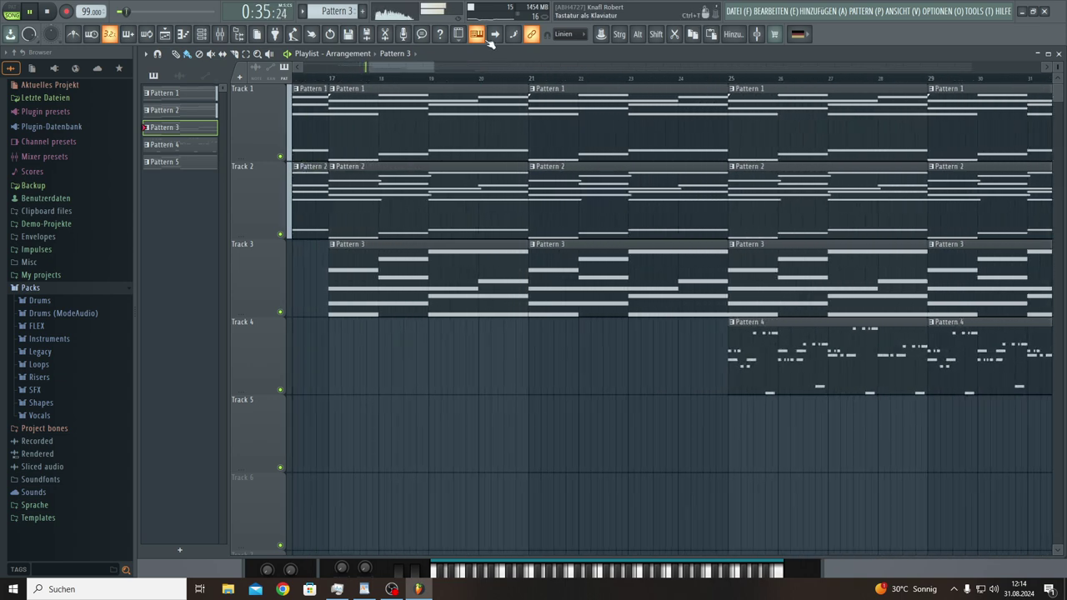
{"action": "scroll", "coordinate": [523, 87], "scroll_direction": "left", "scroll_amount": 3}
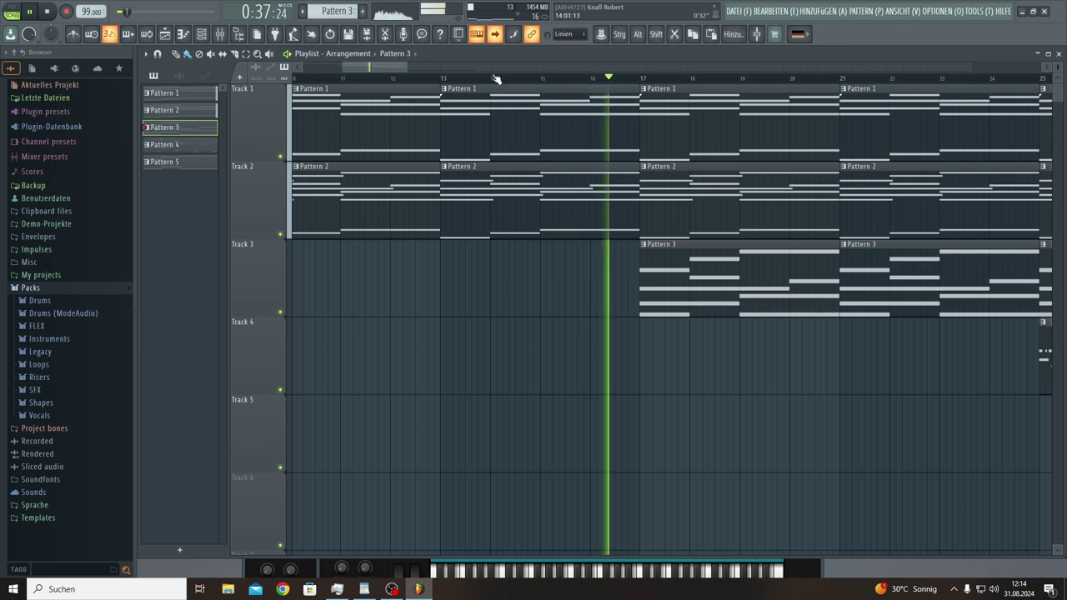
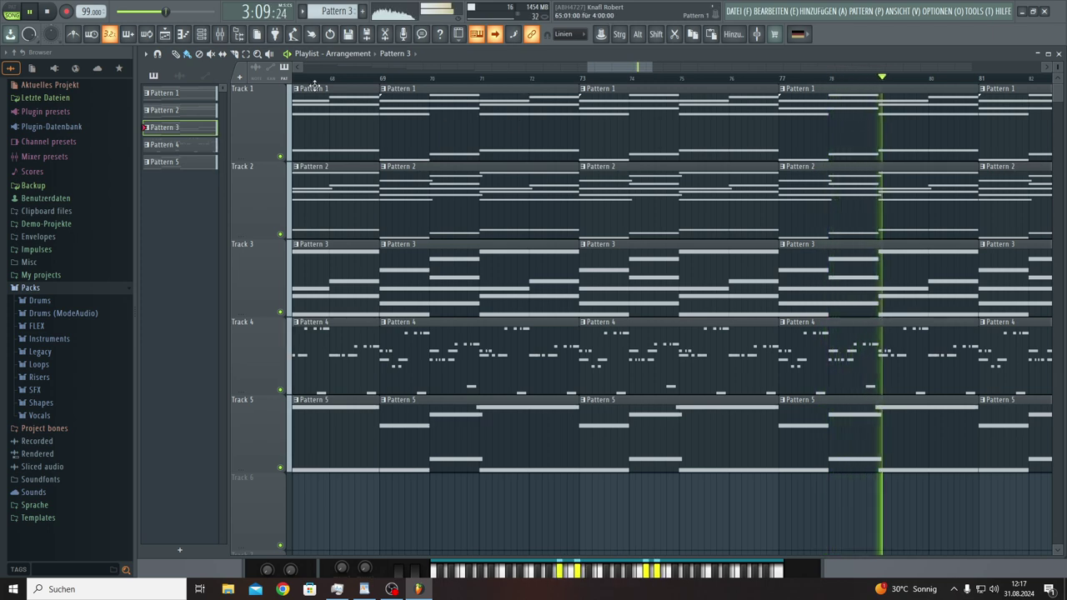
Step: In Pattern 5's Nexus #8 part, shift the highest note slightly later so it starts exactly at bar 3
{"action": "left_click", "coordinate": [176, 161]}
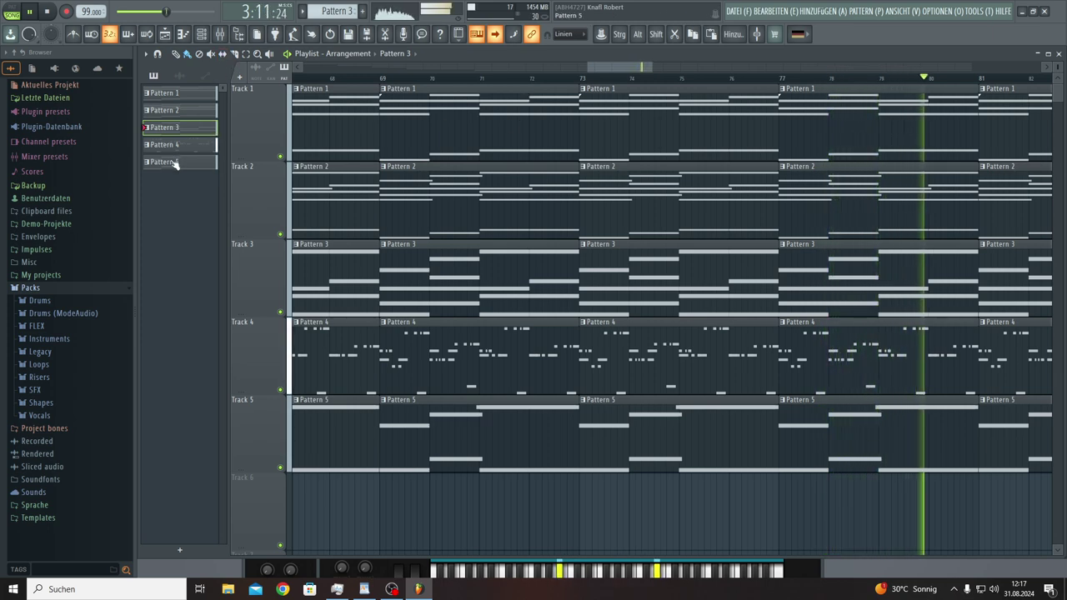
{"action": "left_click", "coordinate": [182, 35]}
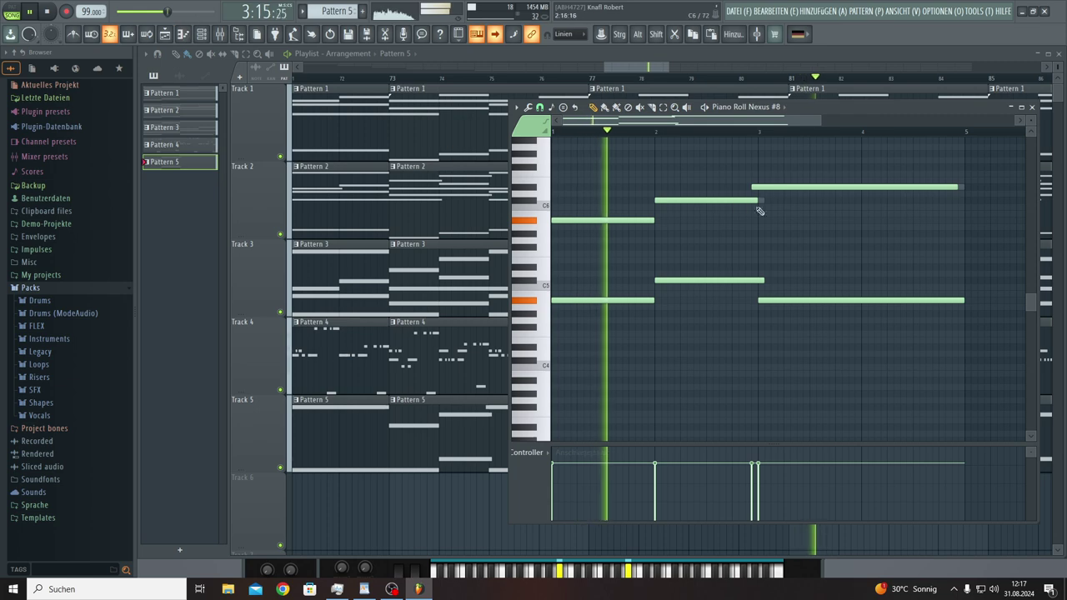
{"action": "left_click_drag", "start_coordinate": [776, 185], "coordinate": [780, 185]}
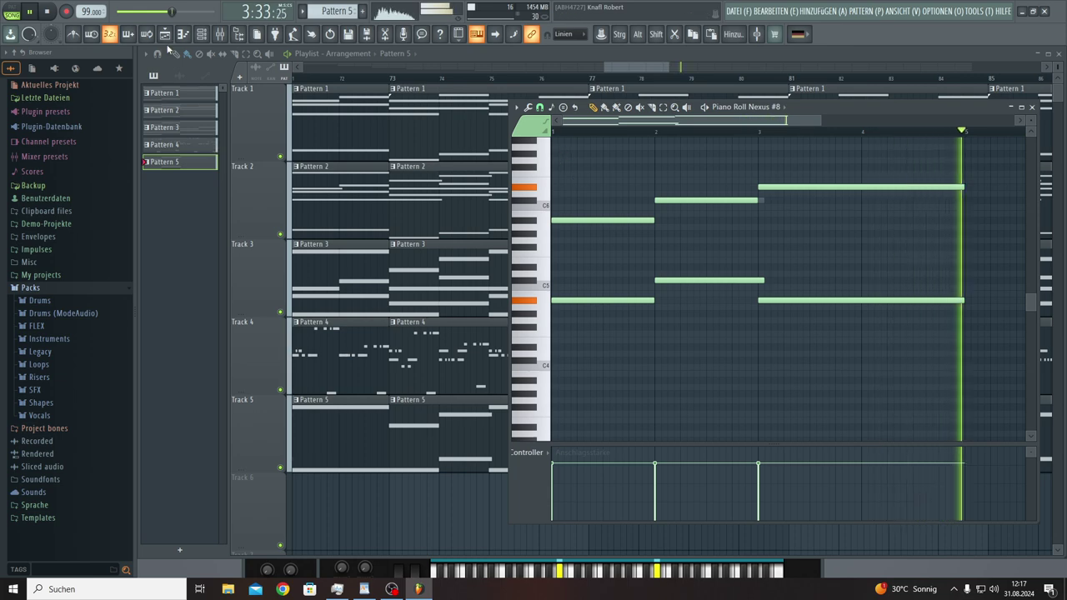
Step: In Pattern 5's Nexus #15 part, shorten the bar 2 C#6 note so it ends just before bar 3
{"action": "key", "text": "F6"}
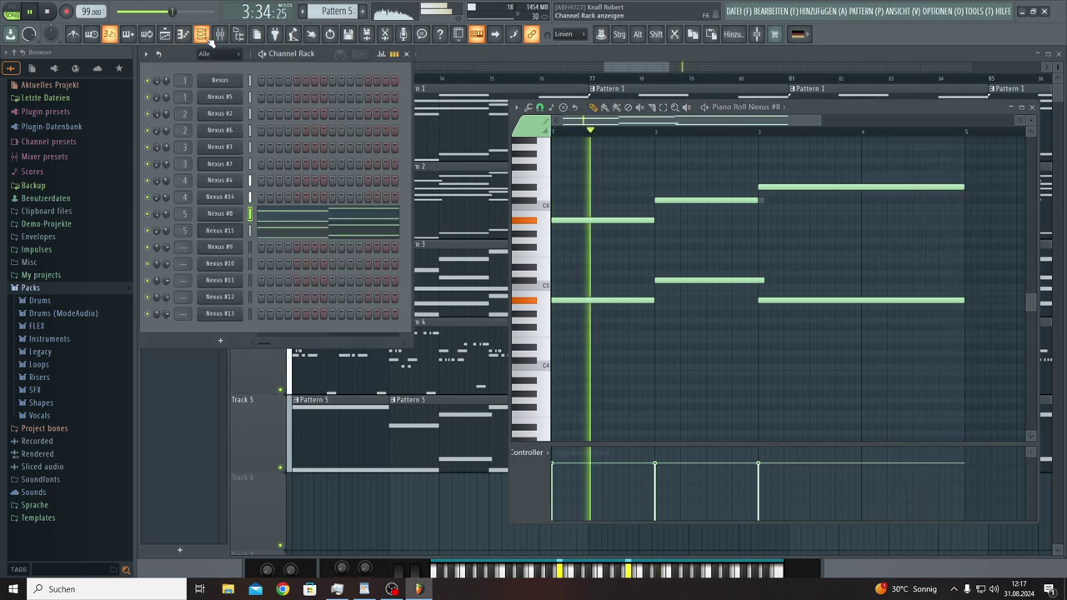
{"action": "left_click", "coordinate": [268, 233]}
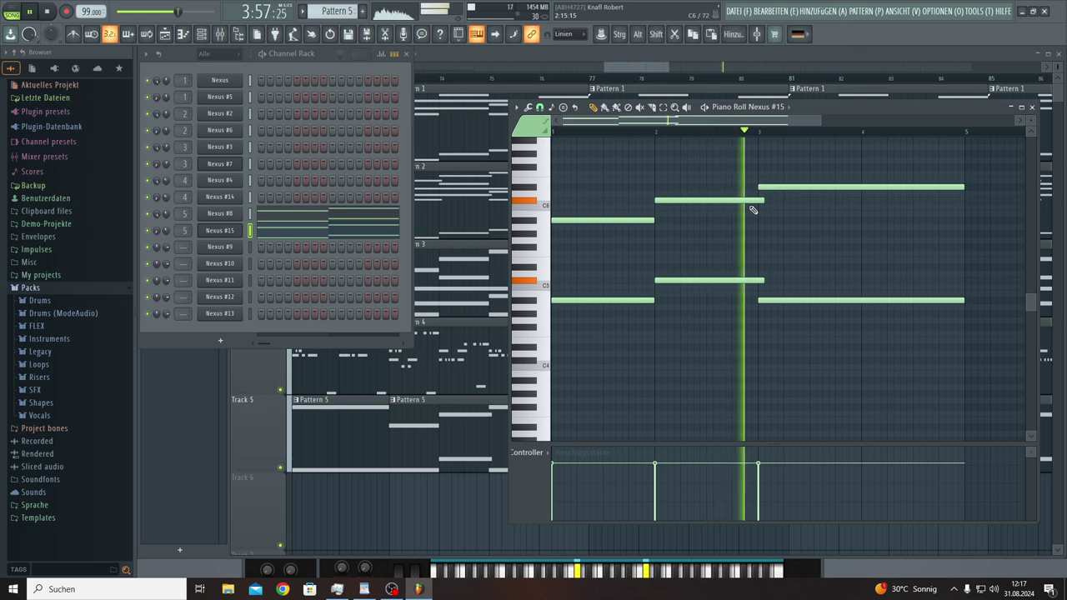
{"action": "left_click_drag", "start_coordinate": [763, 201], "coordinate": [752, 201]}
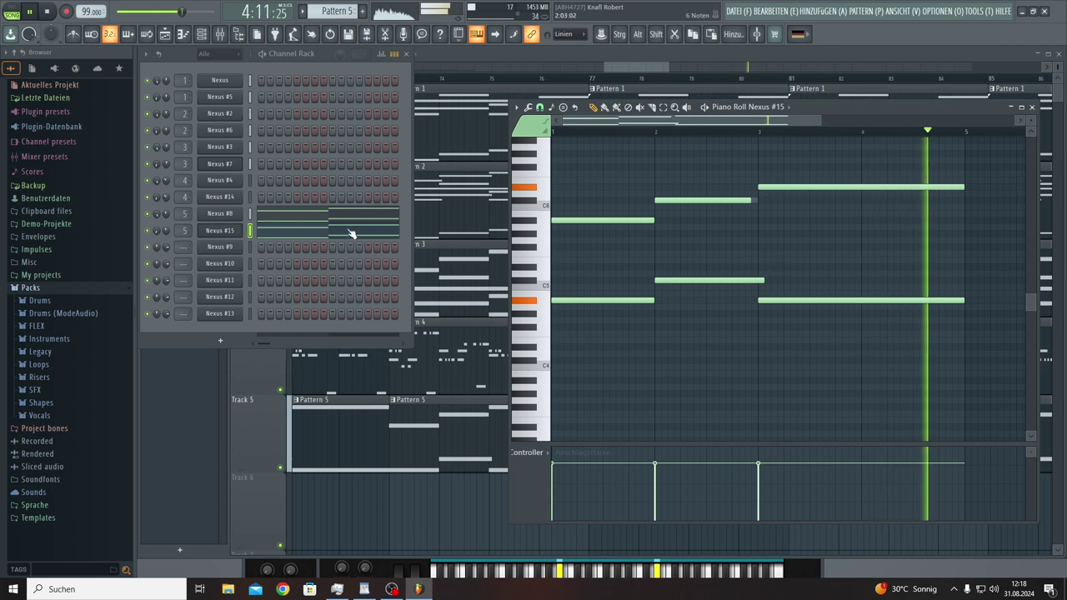
Step: Choose a finer piano roll snap, lengthen Nexus #8's bar 2 C#5 note to end just before bar 3, and close the piano roll
{"action": "left_click", "coordinate": [315, 221]}
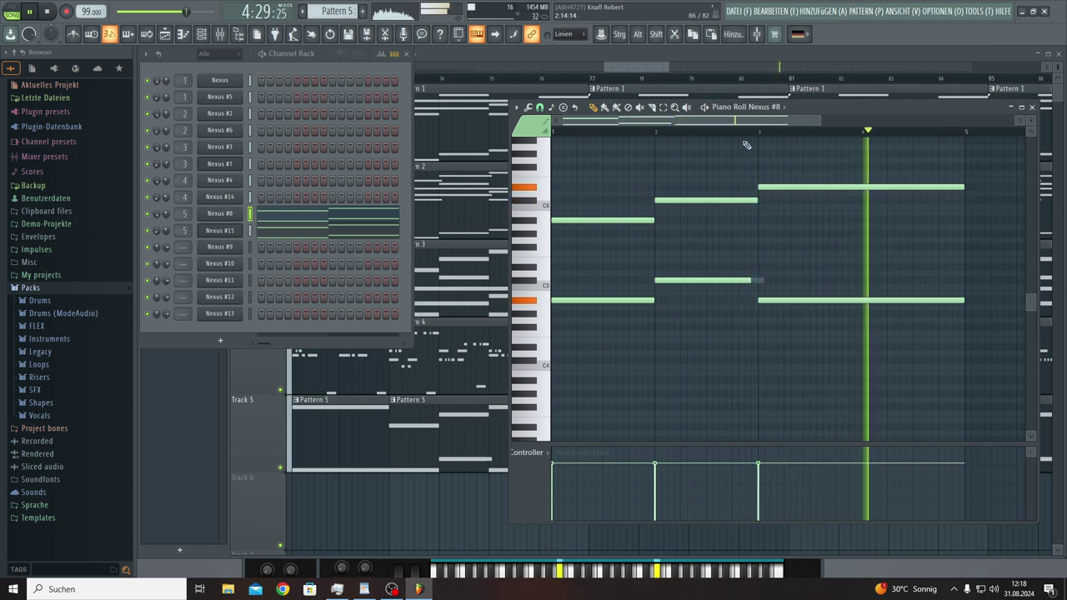
{"action": "scroll", "coordinate": [752, 133], "scroll_direction": "up", "scroll_amount": 2}
{"action": "scroll", "coordinate": [752, 133], "scroll_direction": "up", "scroll_amount": 1}
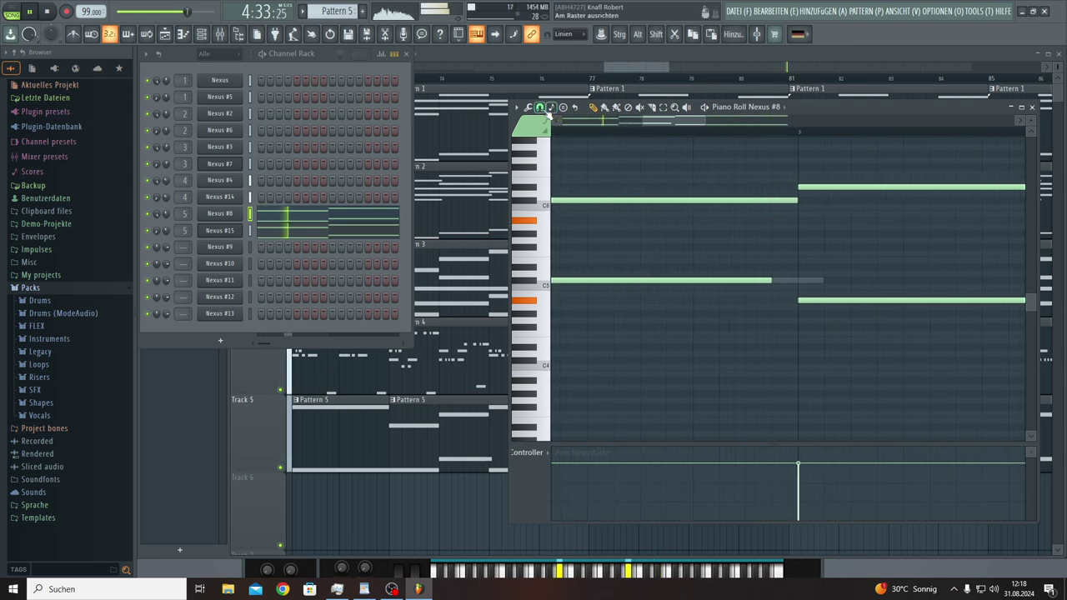
{"action": "left_click", "coordinate": [540, 108]}
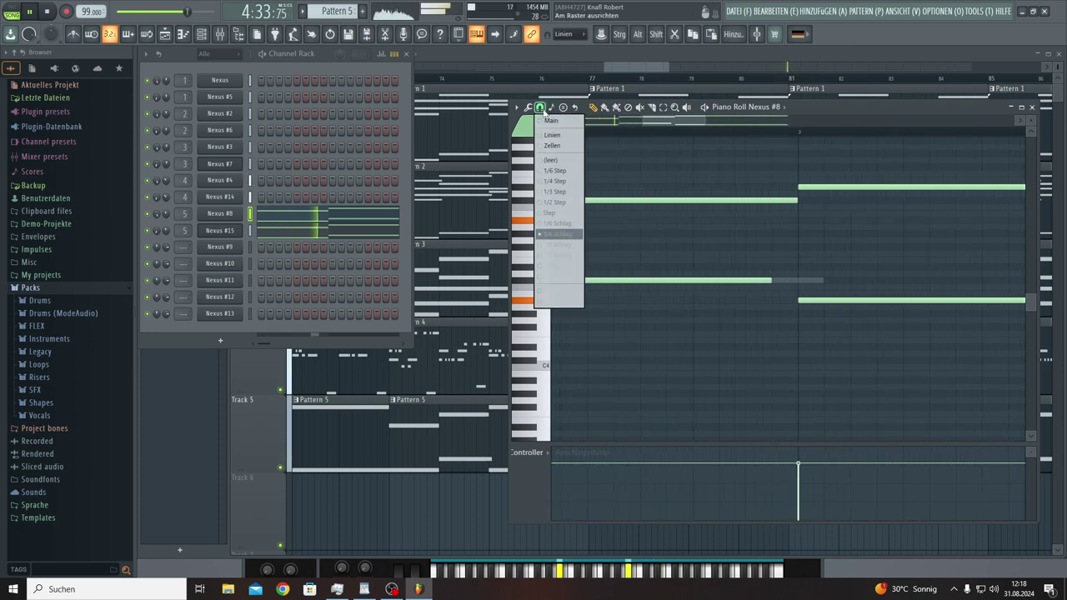
{"action": "left_click", "coordinate": [561, 213]}
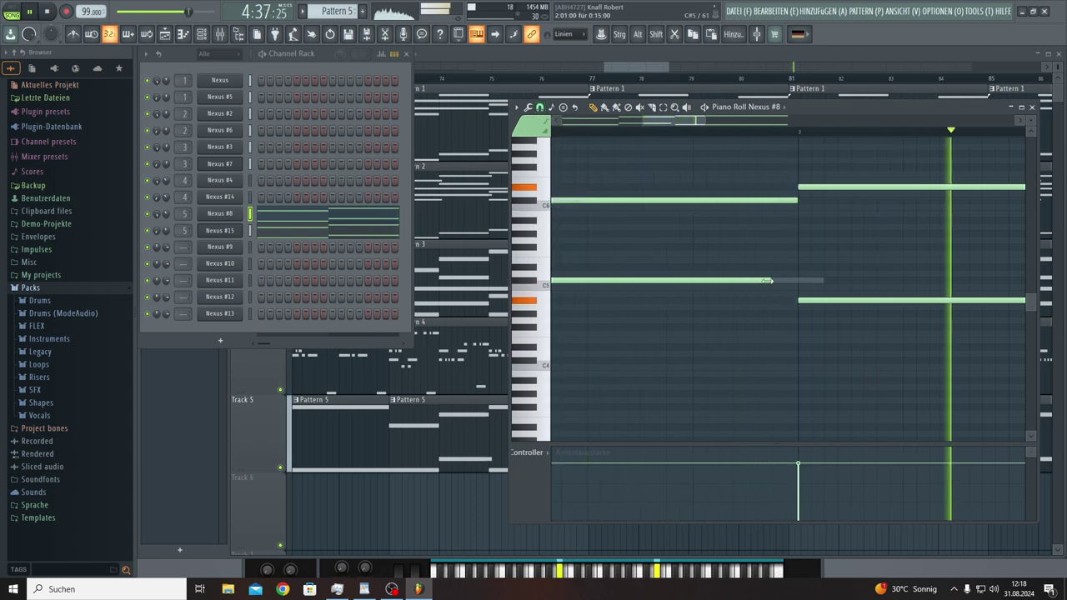
{"action": "left_click_drag", "start_coordinate": [767, 281], "coordinate": [780, 281]}
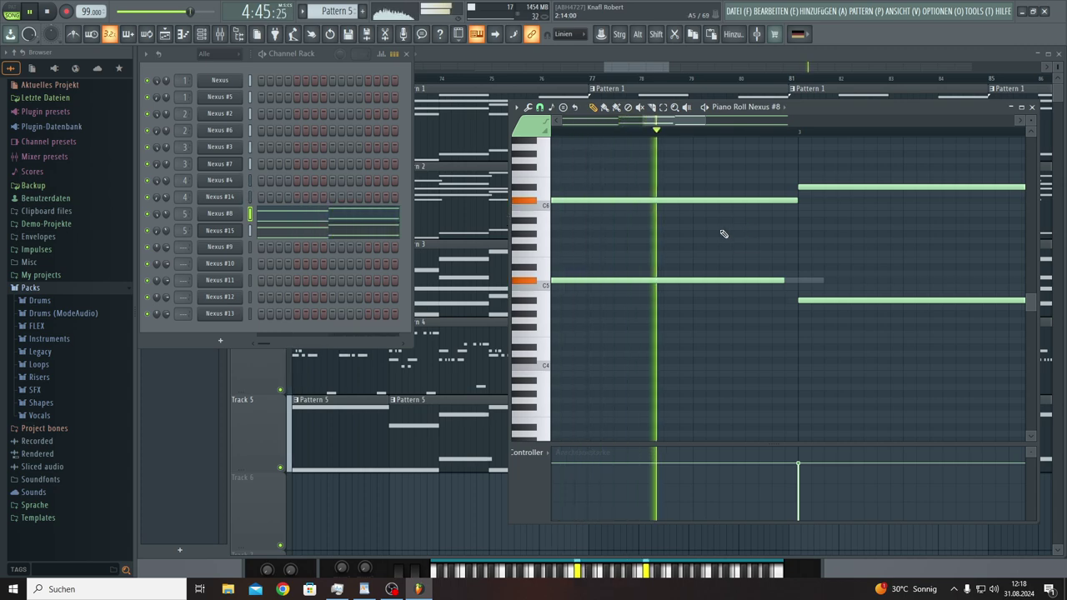
{"action": "left_click", "coordinate": [333, 219]}
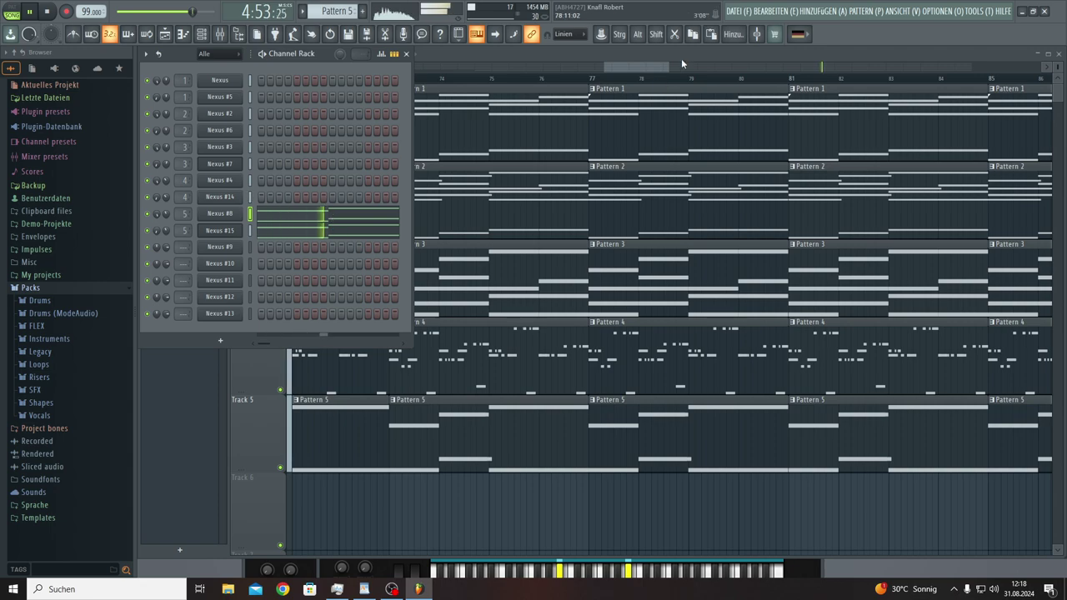
{"action": "left_click_drag", "start_coordinate": [636, 67], "coordinate": [293, 66]}
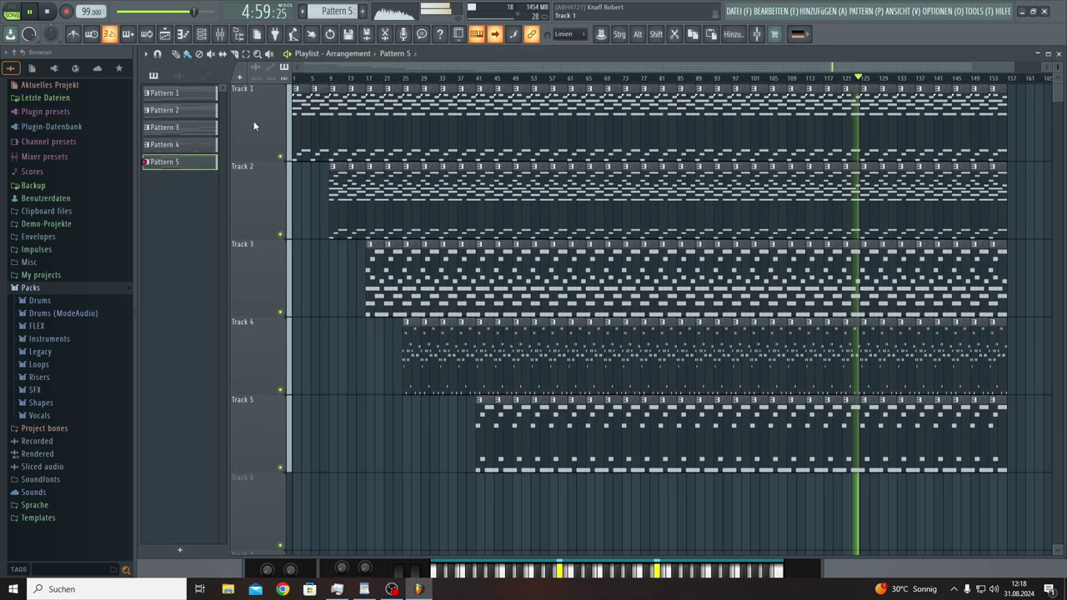
{"action": "left_click", "coordinate": [210, 35]}
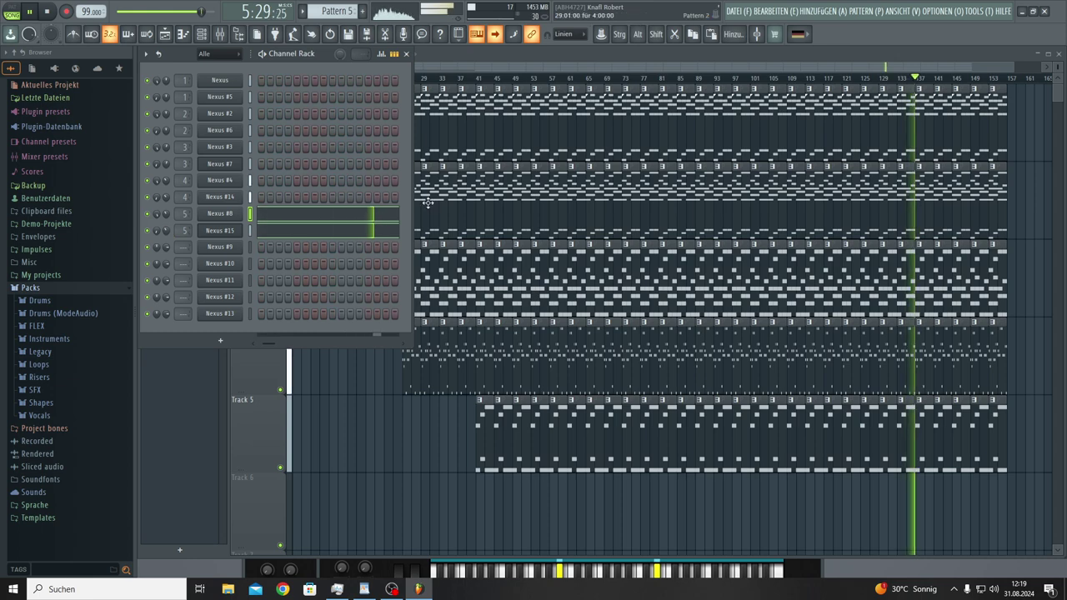
{"action": "key", "text": "F6"}
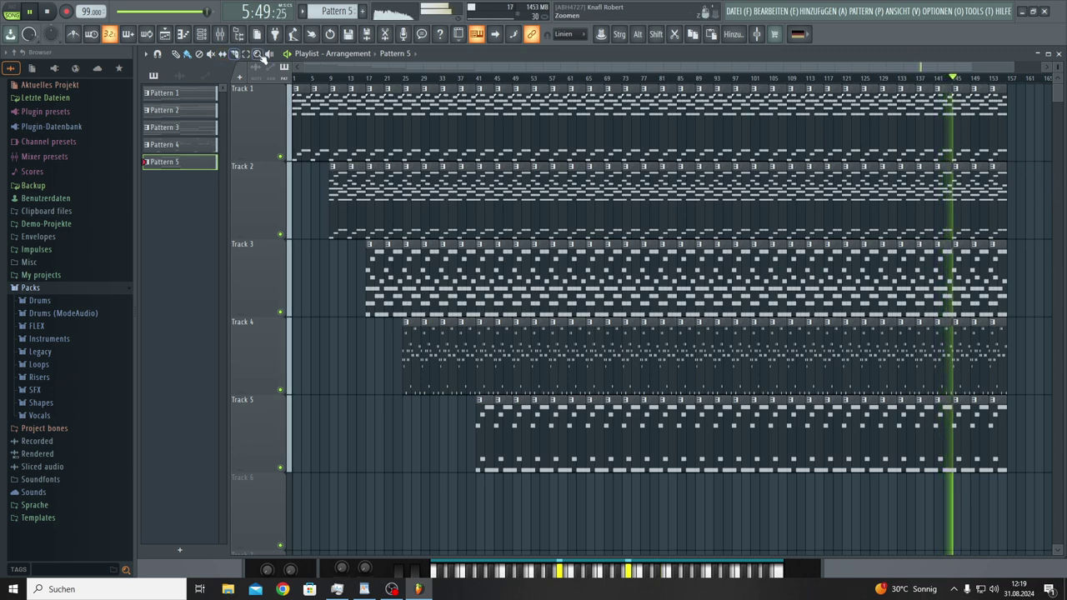
Step: Show Pattern 3's Nexus #3 chord notes in the piano roll with all four bars in view
{"action": "left_click", "coordinate": [201, 33]}
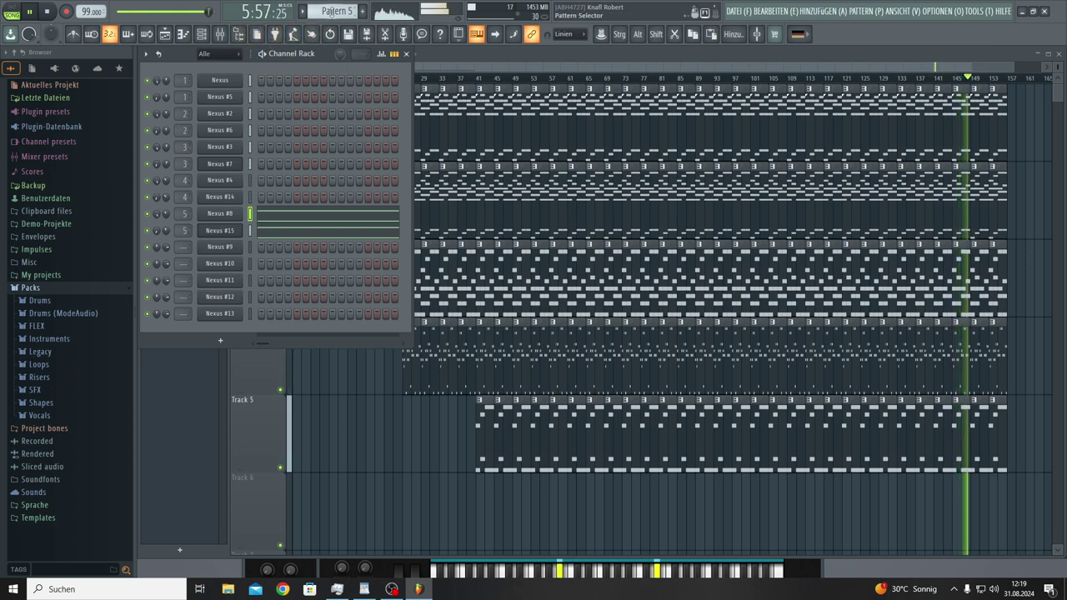
{"action": "scroll", "coordinate": [326, 11], "scroll_direction": "down", "scroll_amount": 2}
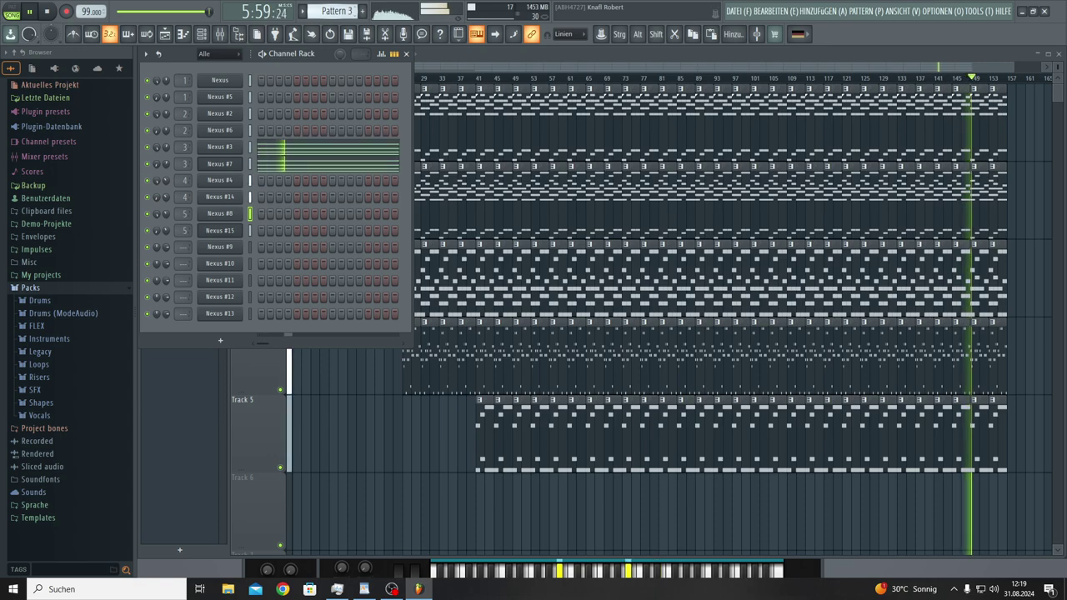
{"action": "left_click", "coordinate": [290, 155]}
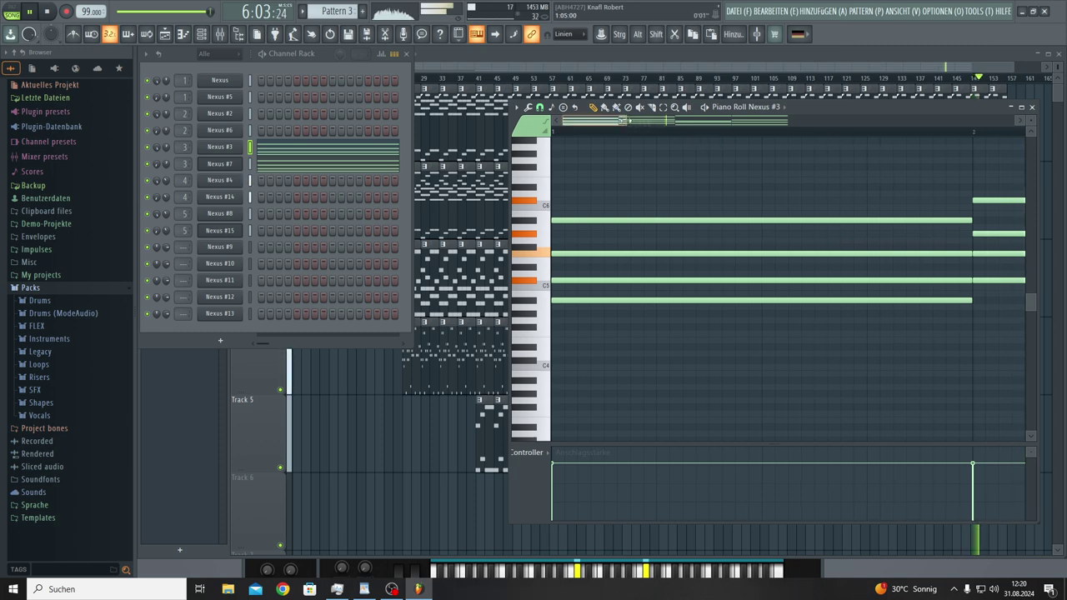
{"action": "left_click_drag", "start_coordinate": [623, 122], "coordinate": [892, 155]}
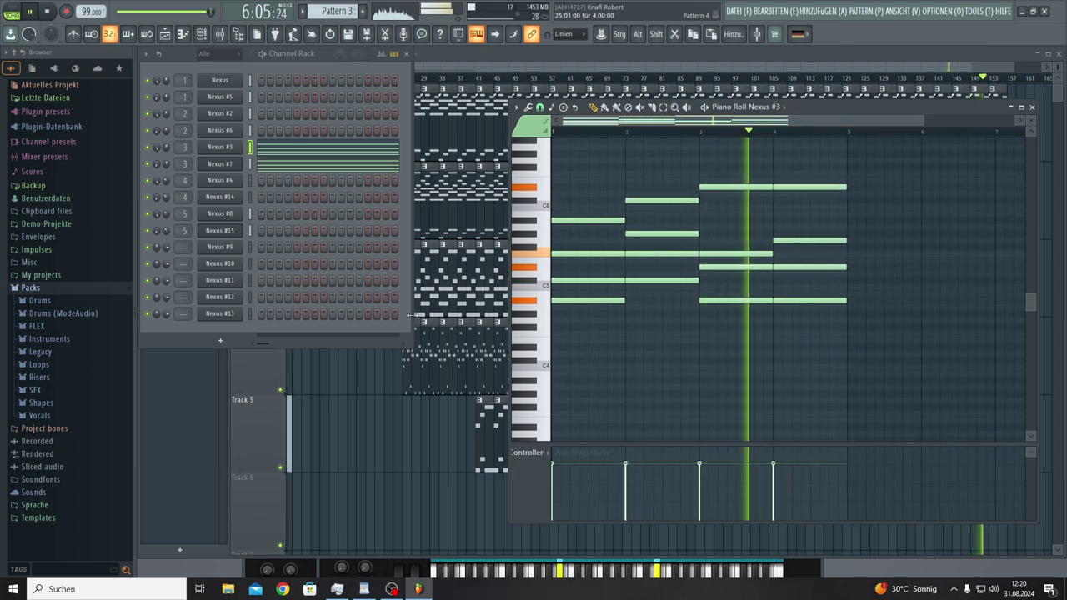
Step: Open the Nexus #9 instrument and route its channel to mixer insert 6
{"action": "left_click", "coordinate": [220, 248]}
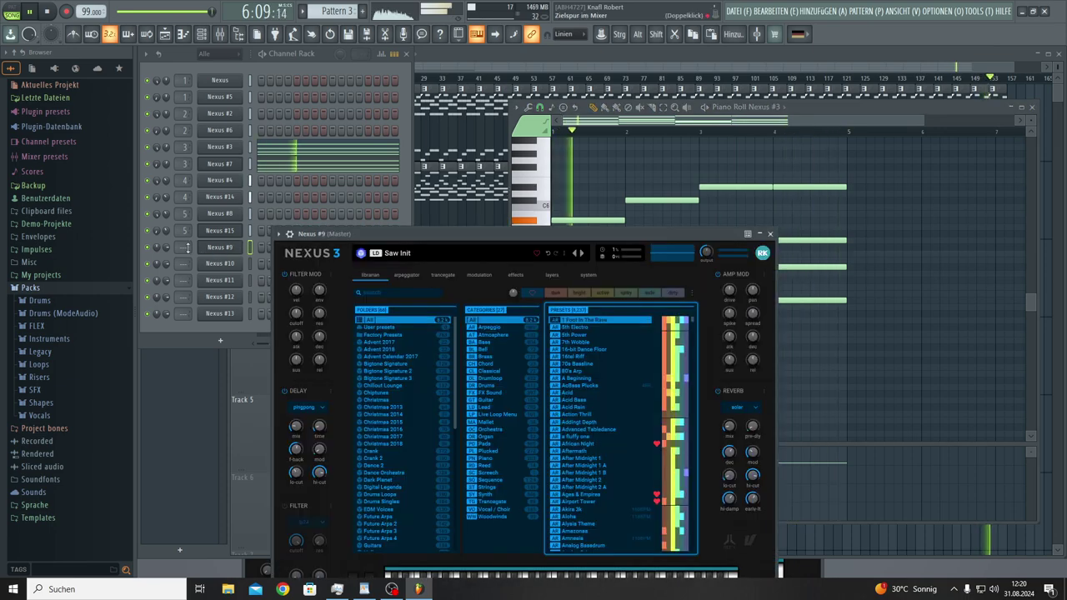
{"action": "left_click_drag", "start_coordinate": [188, 247], "coordinate": [187, 237]}
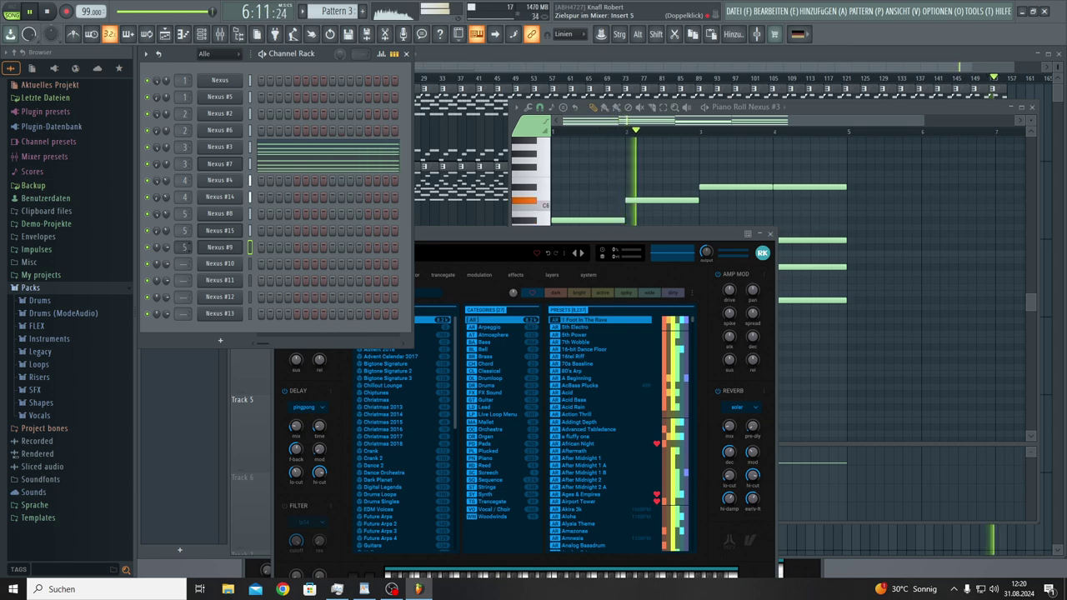
{"action": "scroll", "coordinate": [184, 247], "scroll_direction": "up", "scroll_amount": 1}
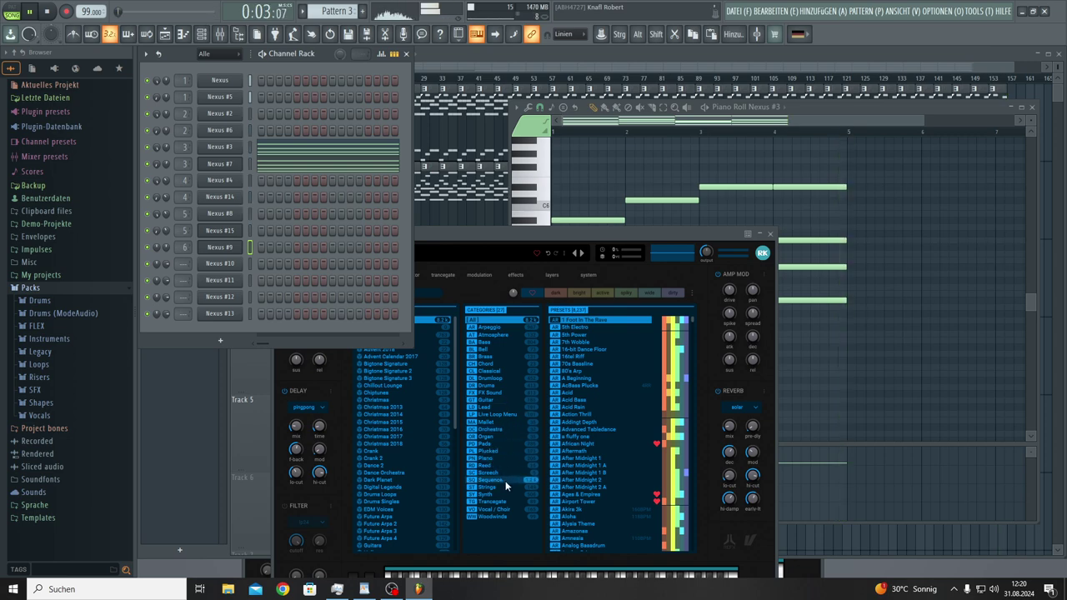
Step: Filter the Nexus #9 presets to the Pads category and load the 3 dimensions preset
{"action": "left_click", "coordinate": [491, 445]}
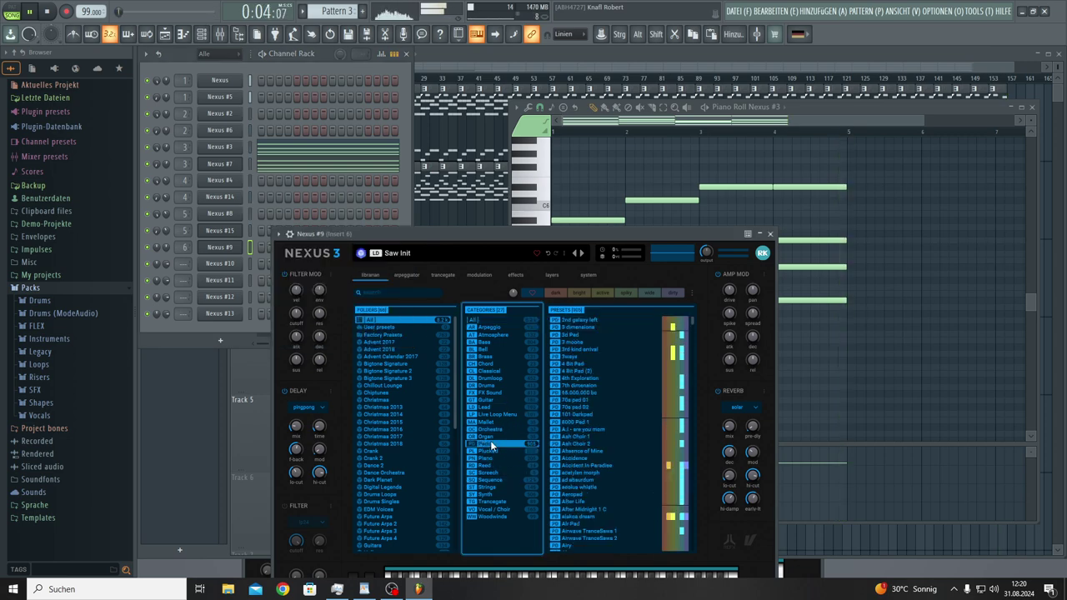
{"action": "left_click", "coordinate": [593, 429]}
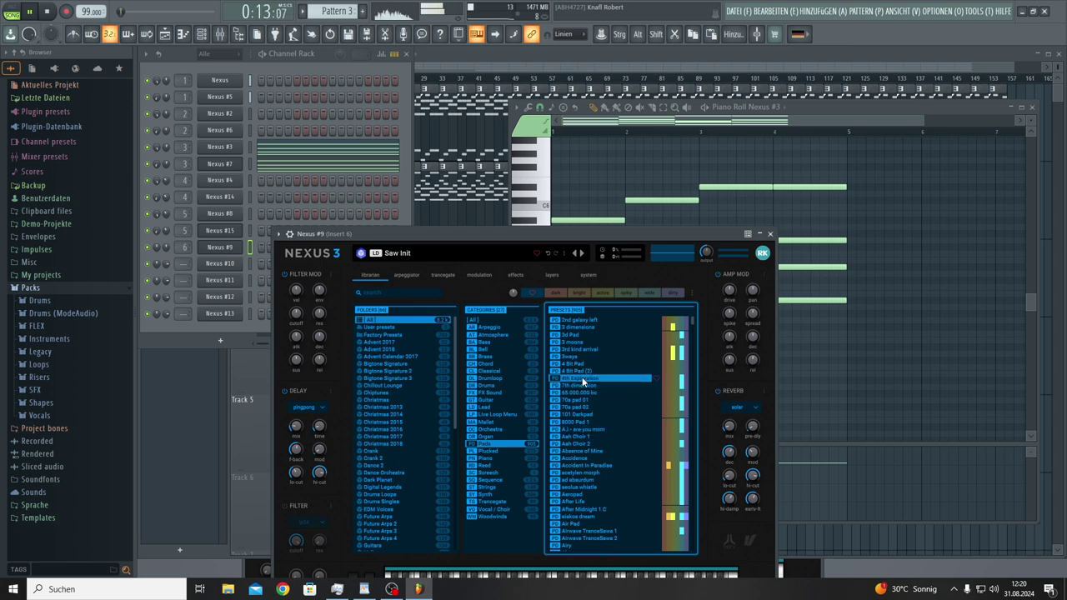
{"action": "left_click", "coordinate": [576, 325]}
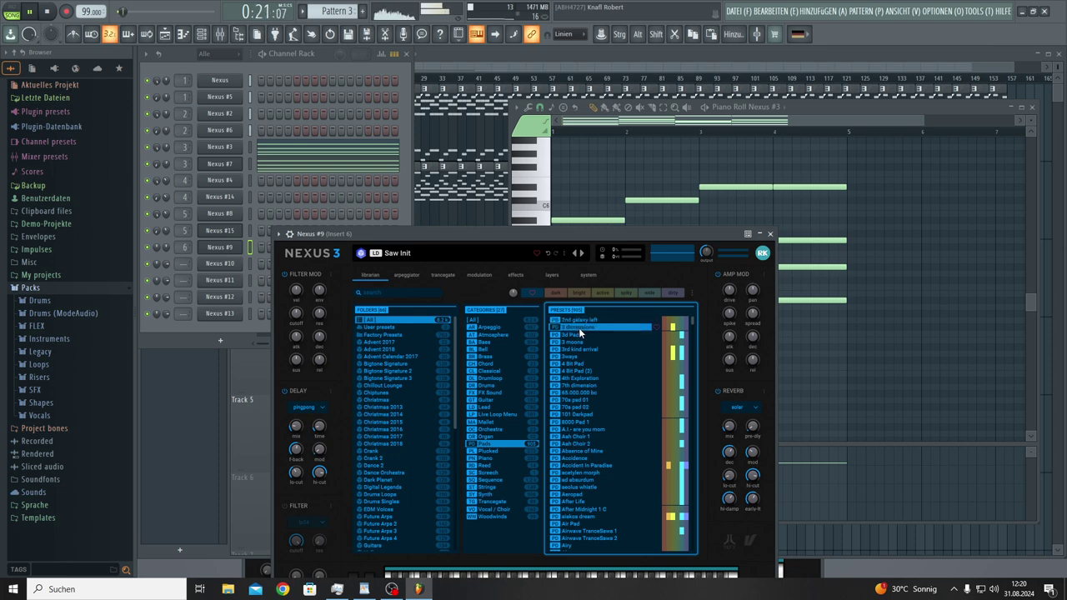
{"action": "double_click", "coordinate": [579, 327]}
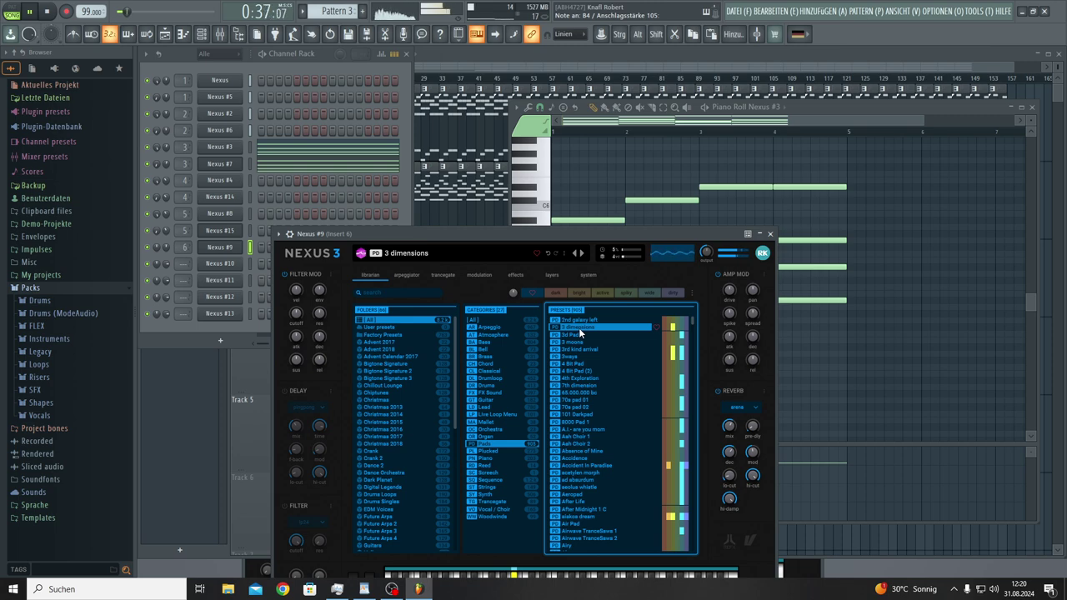
Step: Audition the 3d Pad, 3 moons and 65.000.000 bc pad presets on Nexus #9
{"action": "left_click", "coordinate": [677, 123]}
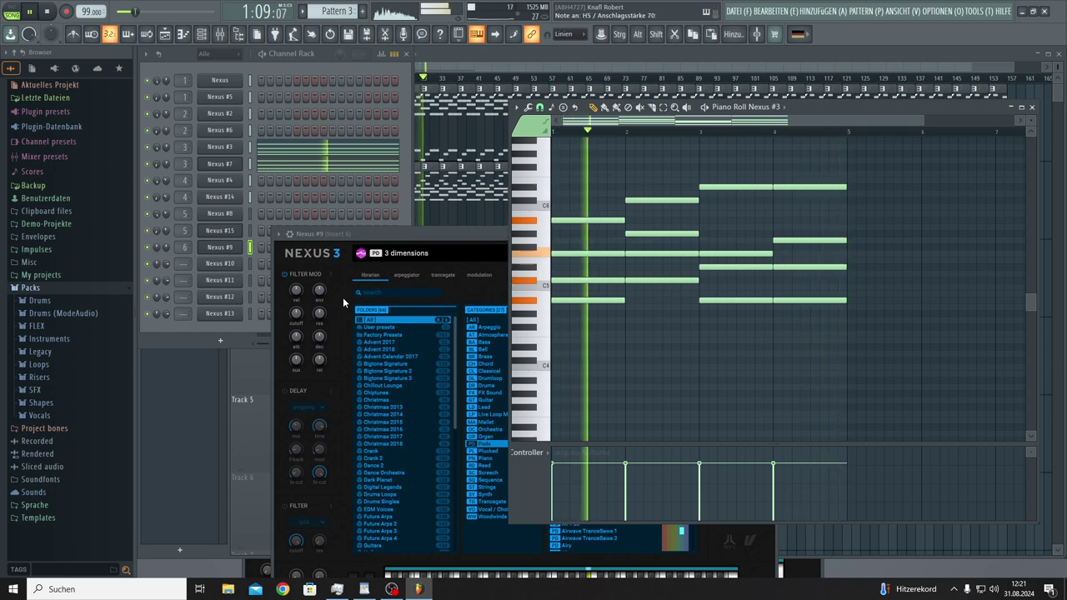
{"action": "left_click", "coordinate": [498, 332]}
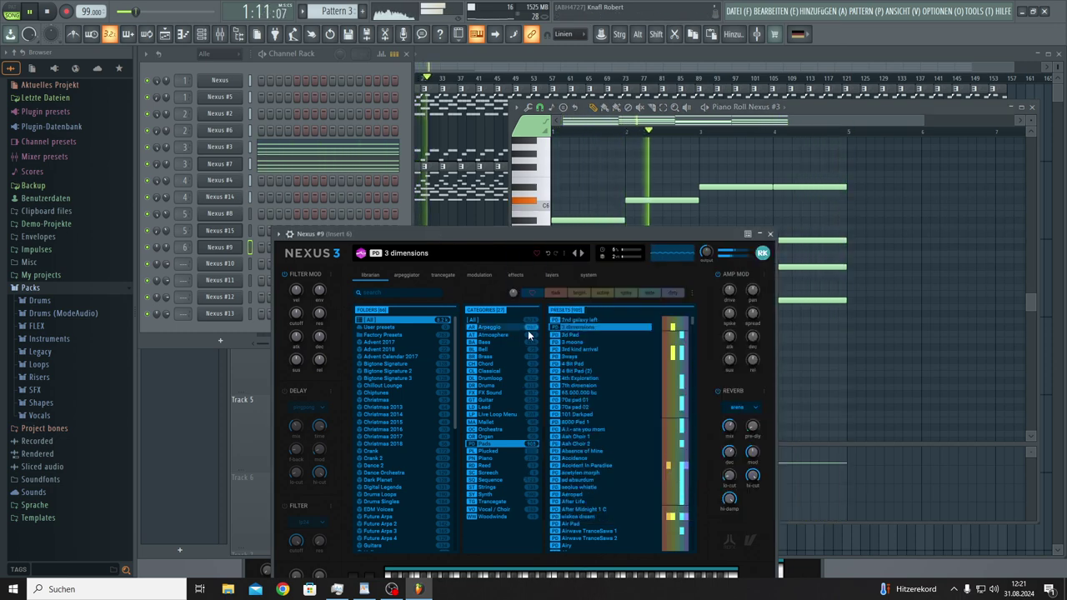
{"action": "left_click", "coordinate": [580, 334]}
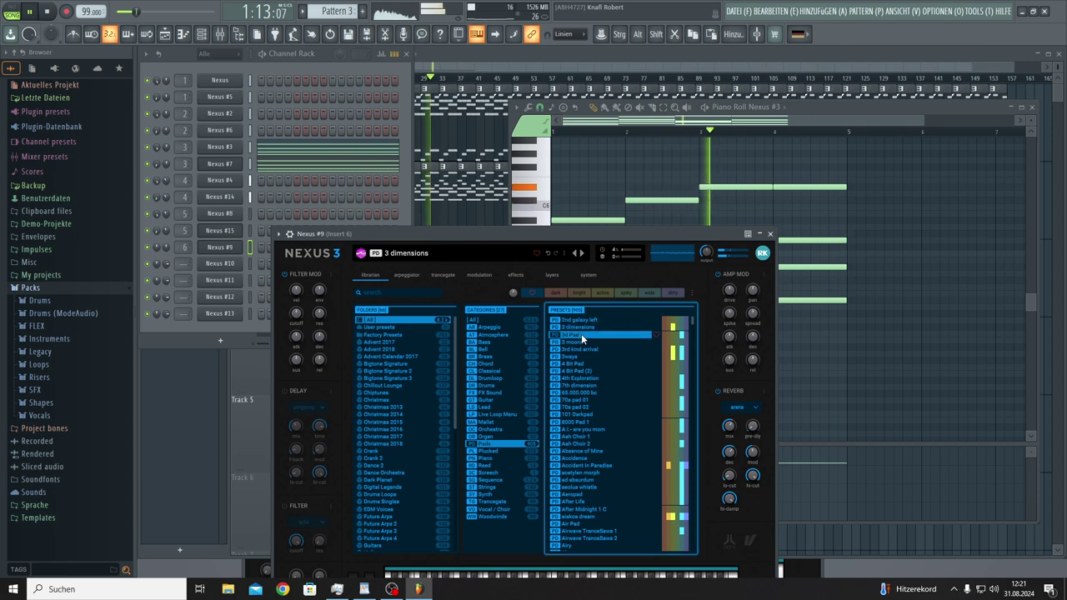
{"action": "left_click", "coordinate": [587, 341]}
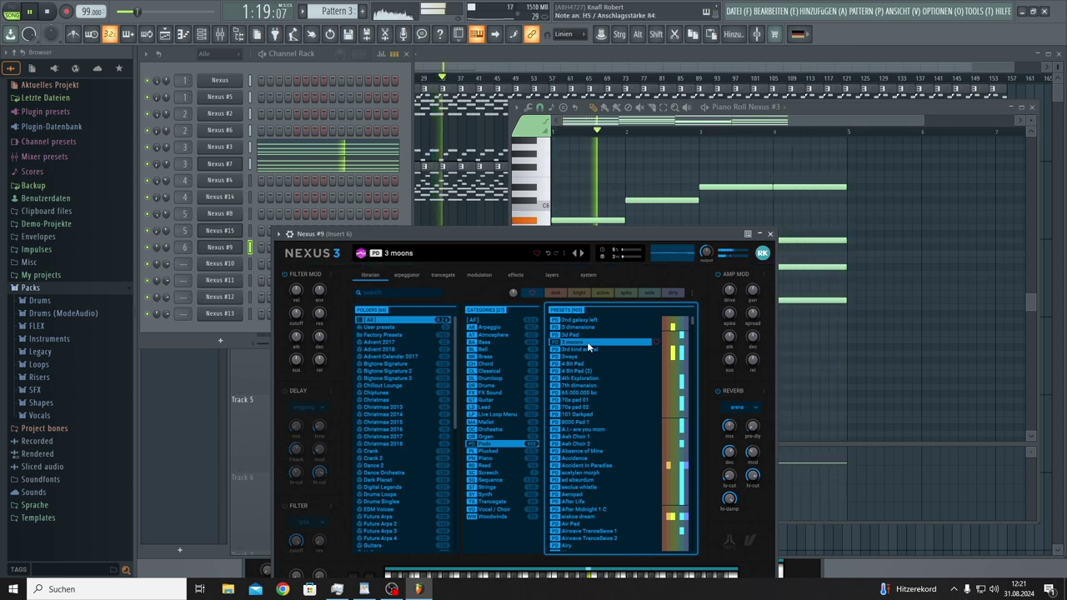
{"action": "left_click", "coordinate": [592, 393]}
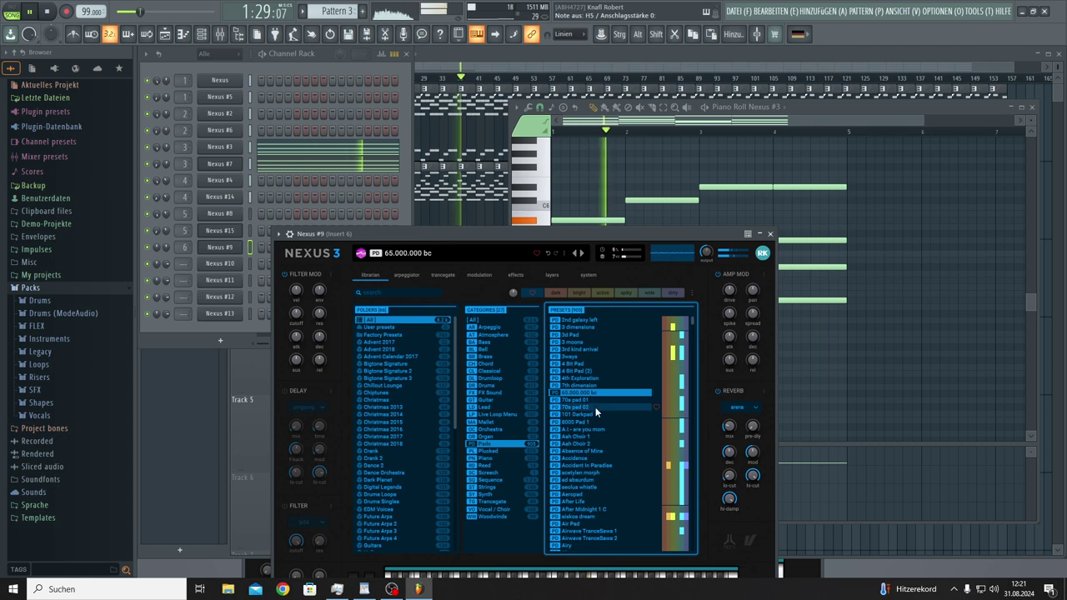
Step: Try pad presets further down the Nexus #9 list, including Ambient Pad 1, Artificial Flute and beauty digi
{"action": "scroll", "coordinate": [595, 407], "scroll_direction": "down", "scroll_amount": 10}
{"action": "left_click", "coordinate": [583, 390]}
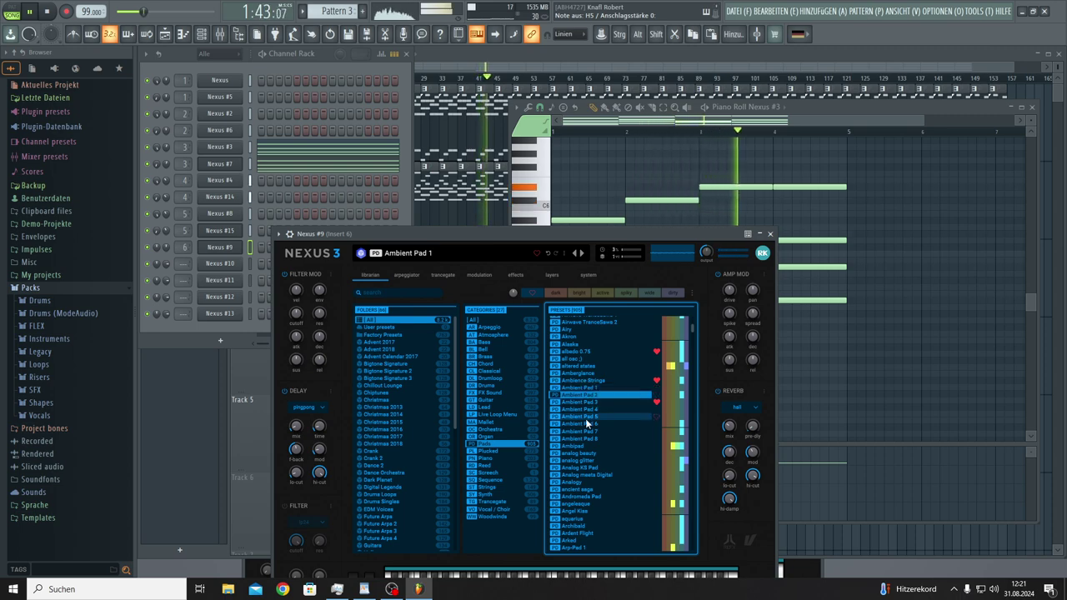
{"action": "scroll", "coordinate": [584, 494], "scroll_direction": "down", "scroll_amount": 4}
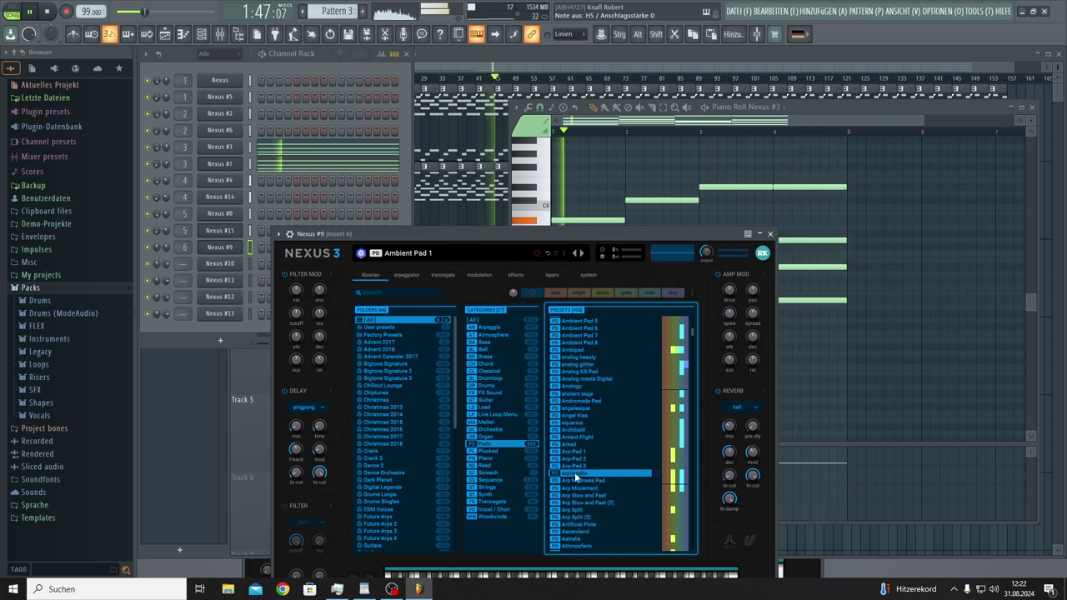
{"action": "scroll", "coordinate": [574, 471], "scroll_direction": "down", "scroll_amount": 3}
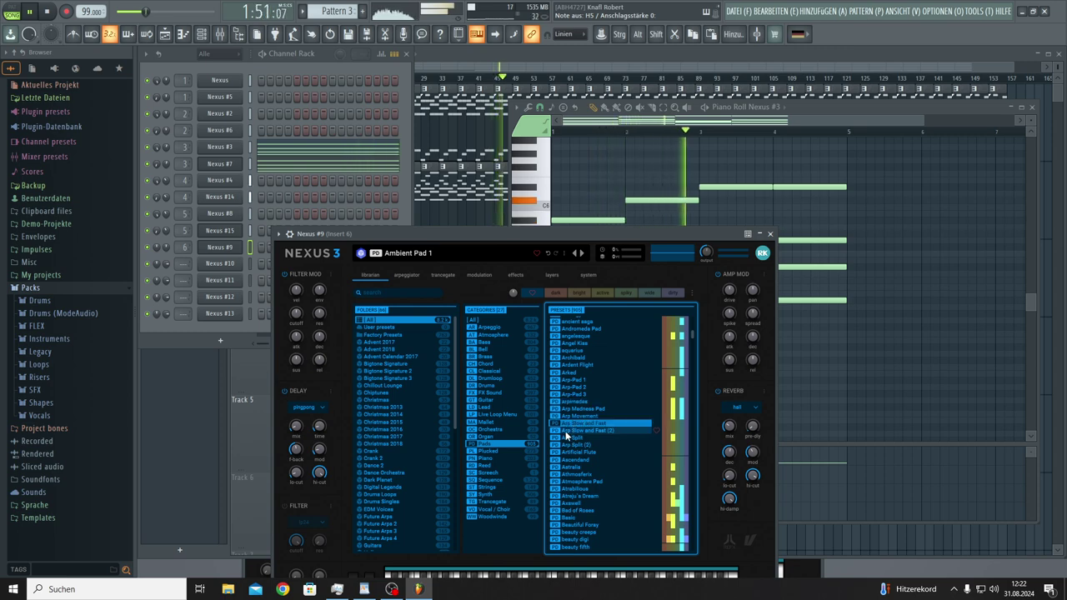
{"action": "left_click", "coordinate": [565, 438]}
{"action": "left_click", "coordinate": [570, 453]}
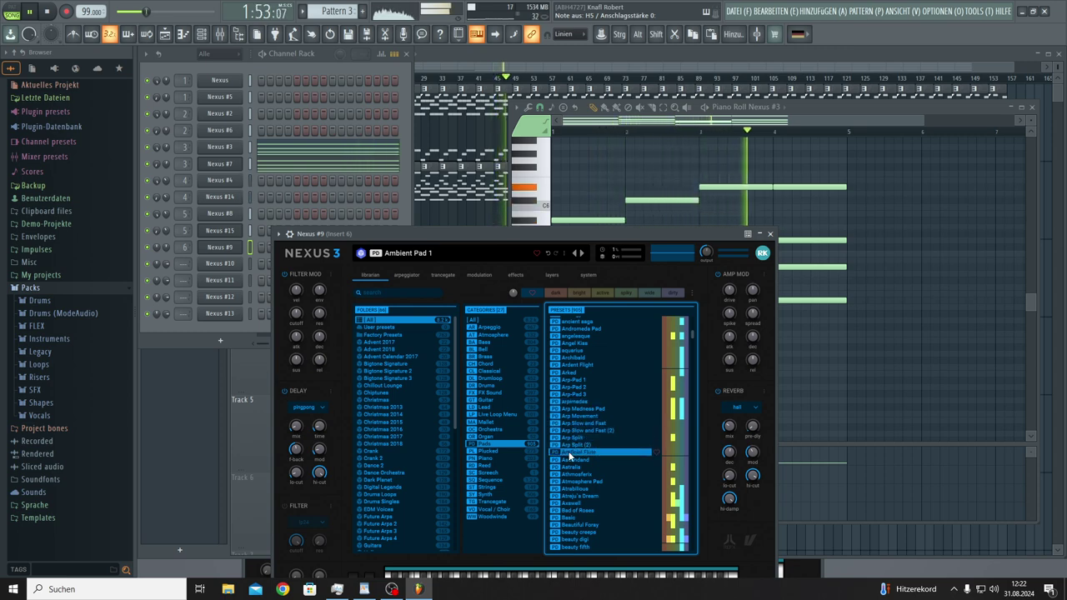
{"action": "scroll", "coordinate": [568, 451], "scroll_direction": "down", "scroll_amount": 4}
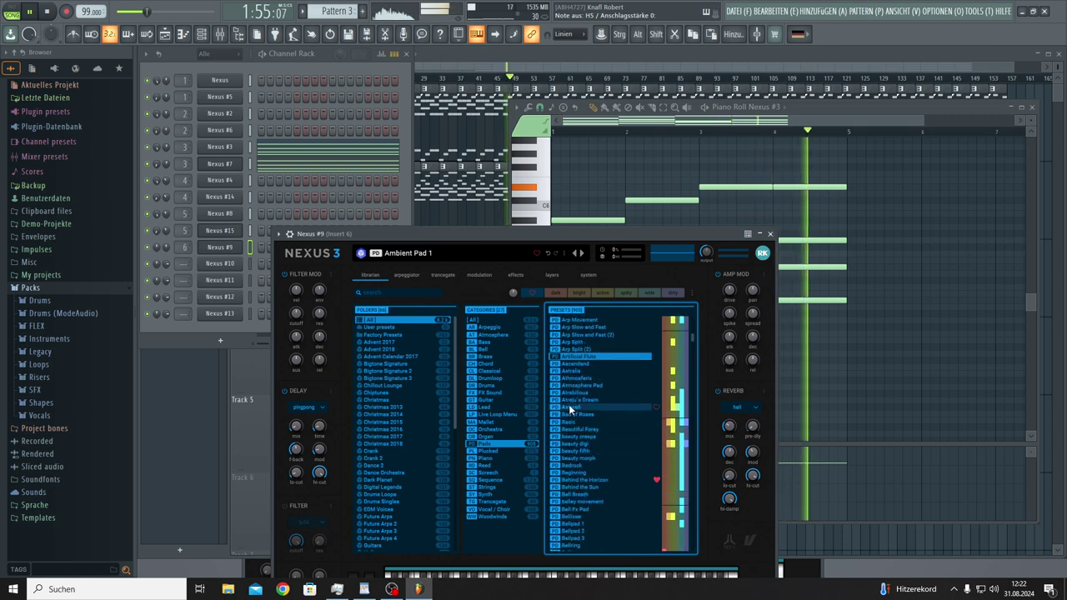
{"action": "left_click", "coordinate": [570, 407]}
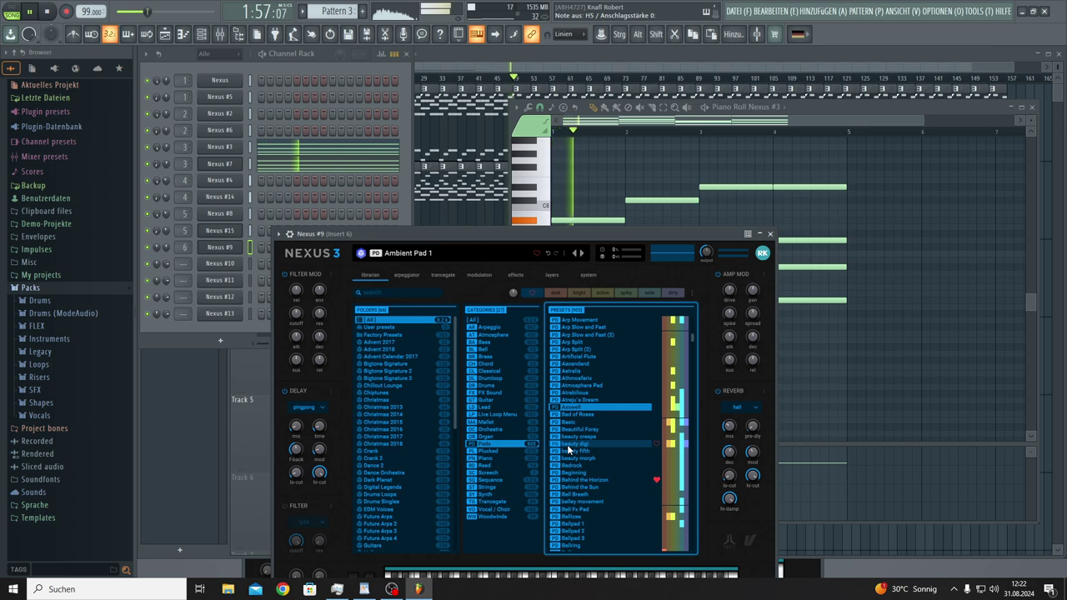
{"action": "left_click", "coordinate": [566, 444]}
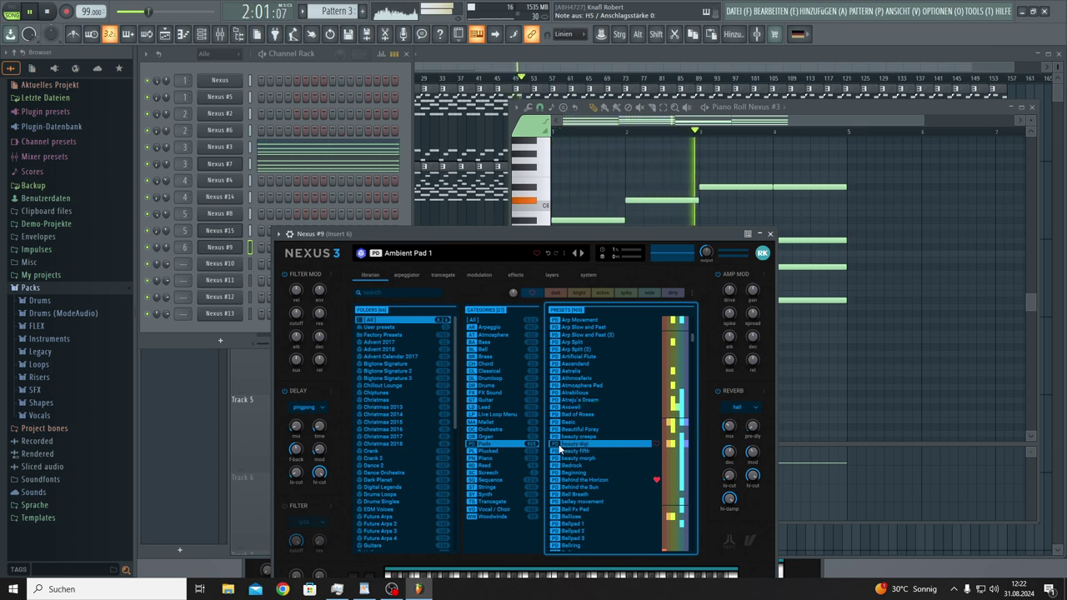
Step: Open Nexus #9's piano roll in Pattern 3 and test the beauty digi sound on keys around C#5 and D#5
{"action": "right_click", "coordinate": [241, 247]}
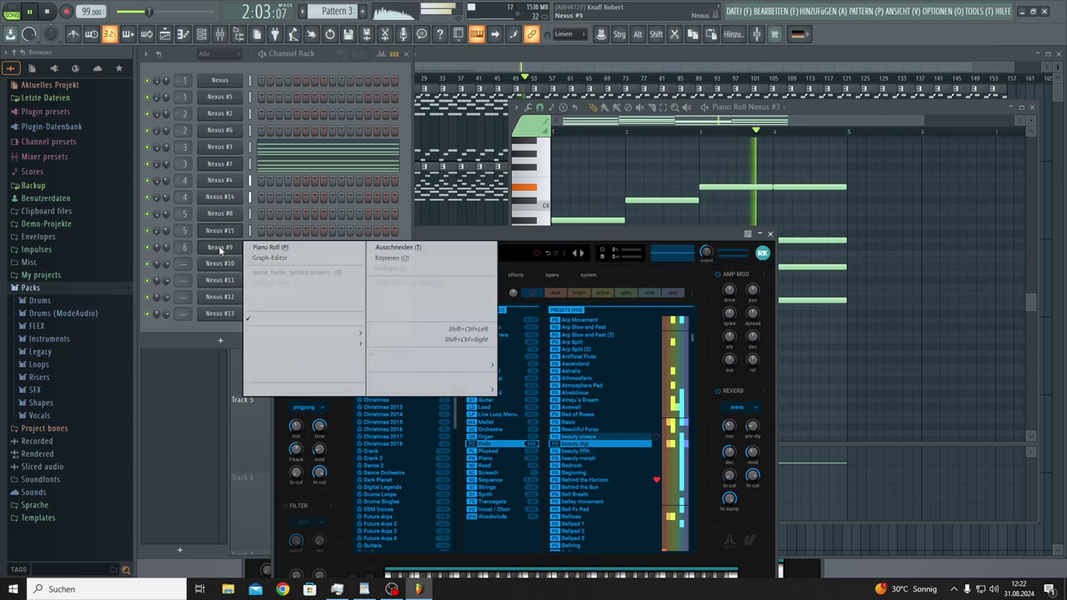
{"action": "left_click", "coordinate": [260, 247]}
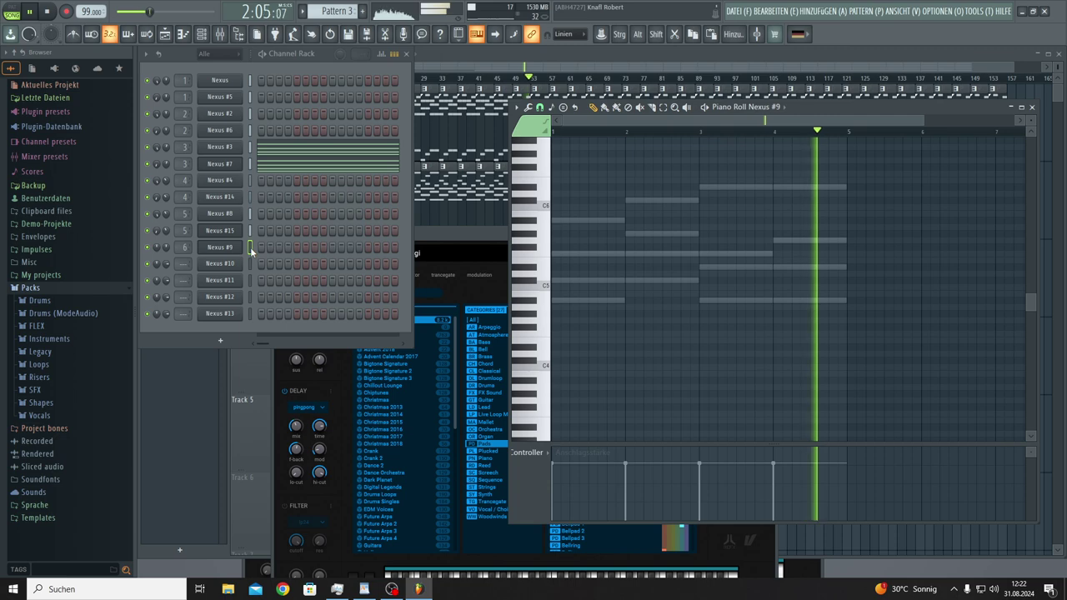
{"action": "left_click", "coordinate": [534, 281]}
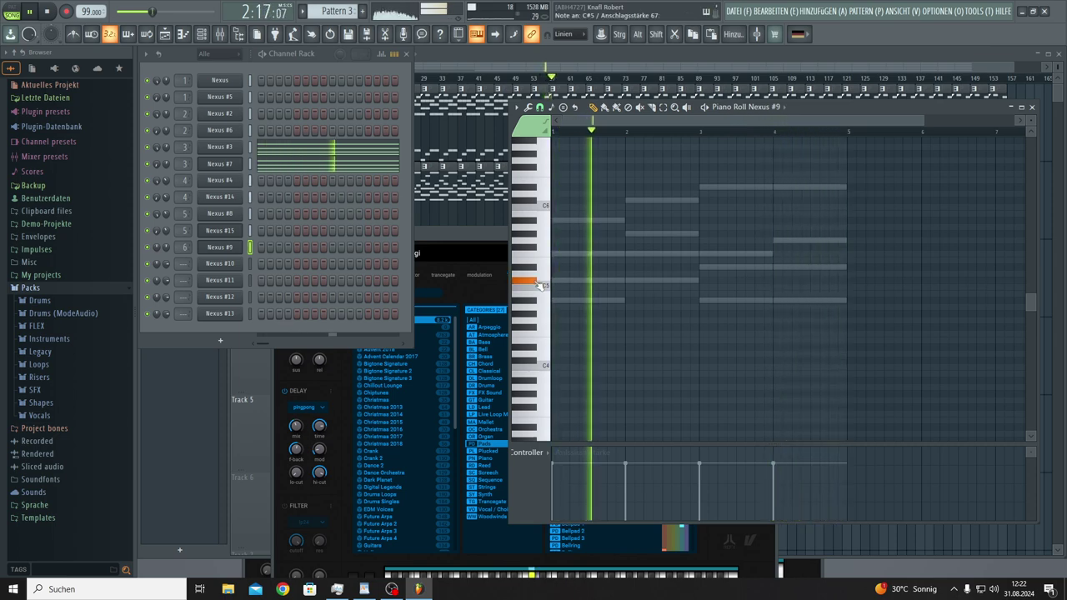
{"action": "left_click", "coordinate": [537, 283]}
{"action": "left_click", "coordinate": [527, 267]}
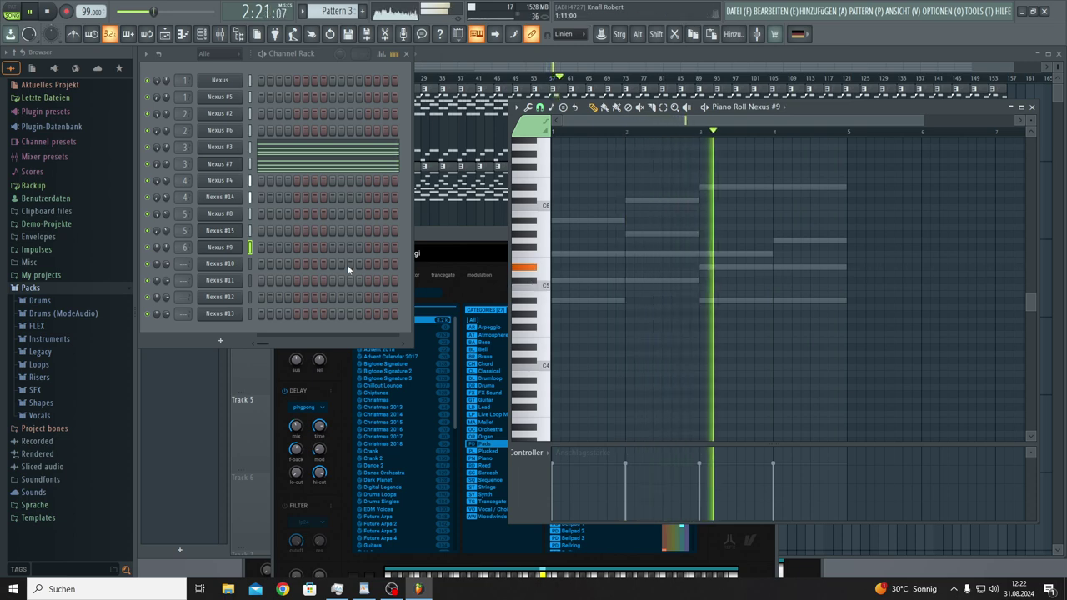
Step: Return to the Nexus #9 instrument, browse further down its pads and load the Cavepad preset
{"action": "left_click", "coordinate": [220, 252]}
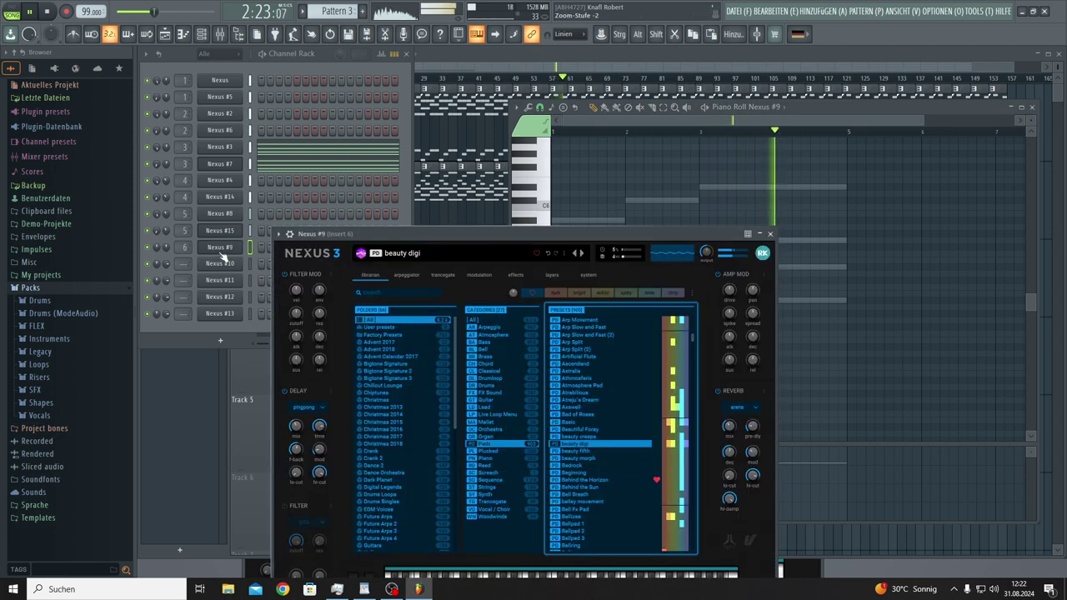
{"action": "scroll", "coordinate": [560, 435], "scroll_direction": "down", "scroll_amount": 9}
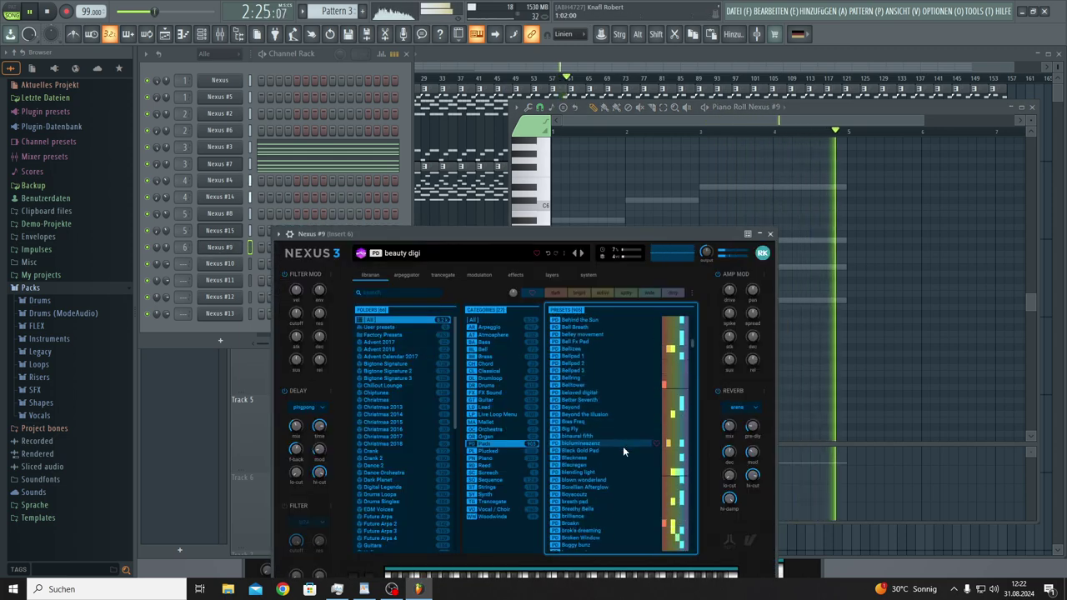
{"action": "left_click", "coordinate": [588, 405]}
{"action": "left_click", "coordinate": [582, 424]}
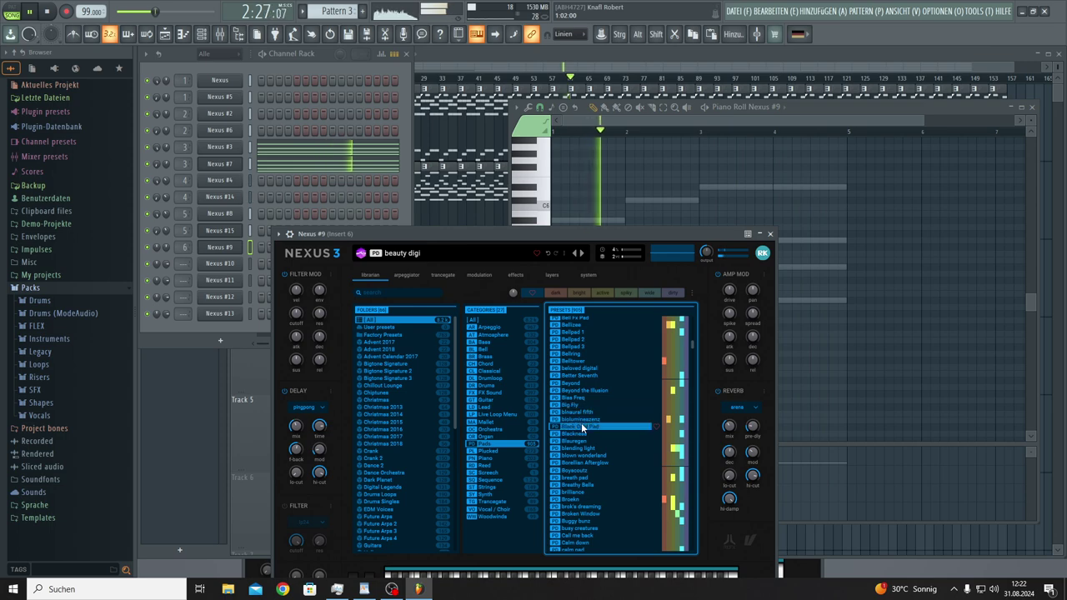
{"action": "left_click", "coordinate": [580, 439]}
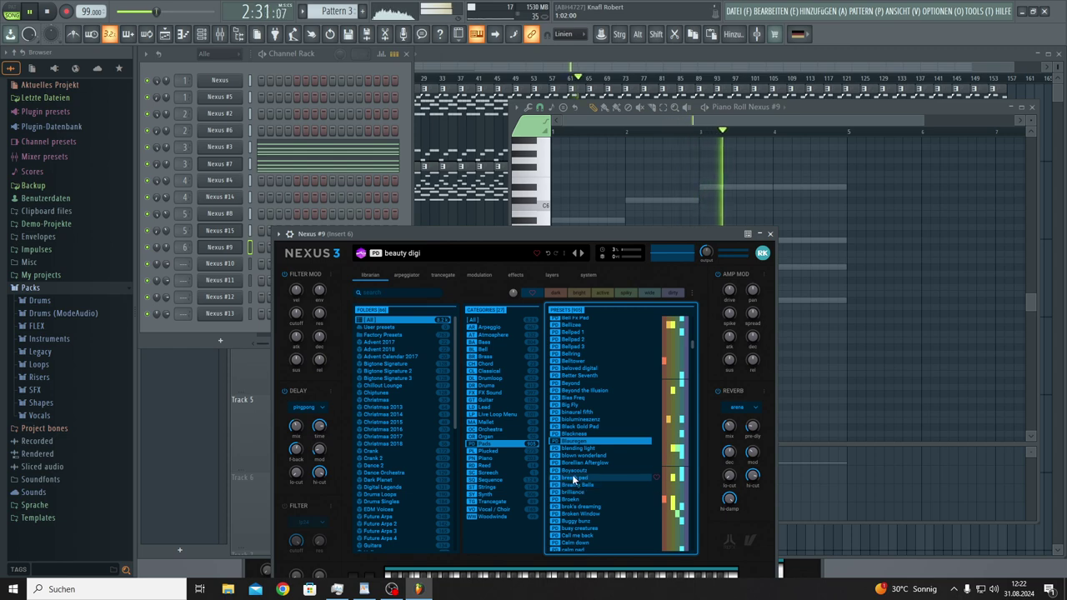
{"action": "left_click", "coordinate": [571, 472]}
{"action": "left_click", "coordinate": [575, 483]}
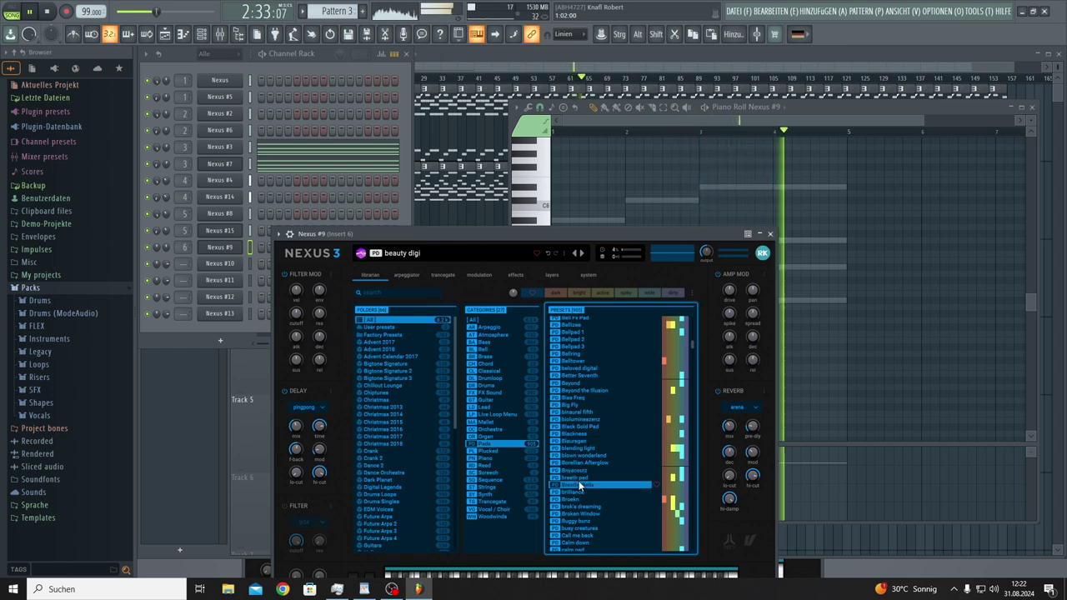
{"action": "scroll", "coordinate": [578, 480], "scroll_direction": "down", "scroll_amount": 3}
{"action": "left_click", "coordinate": [573, 426]}
{"action": "scroll", "coordinate": [575, 429], "scroll_direction": "down", "scroll_amount": 2}
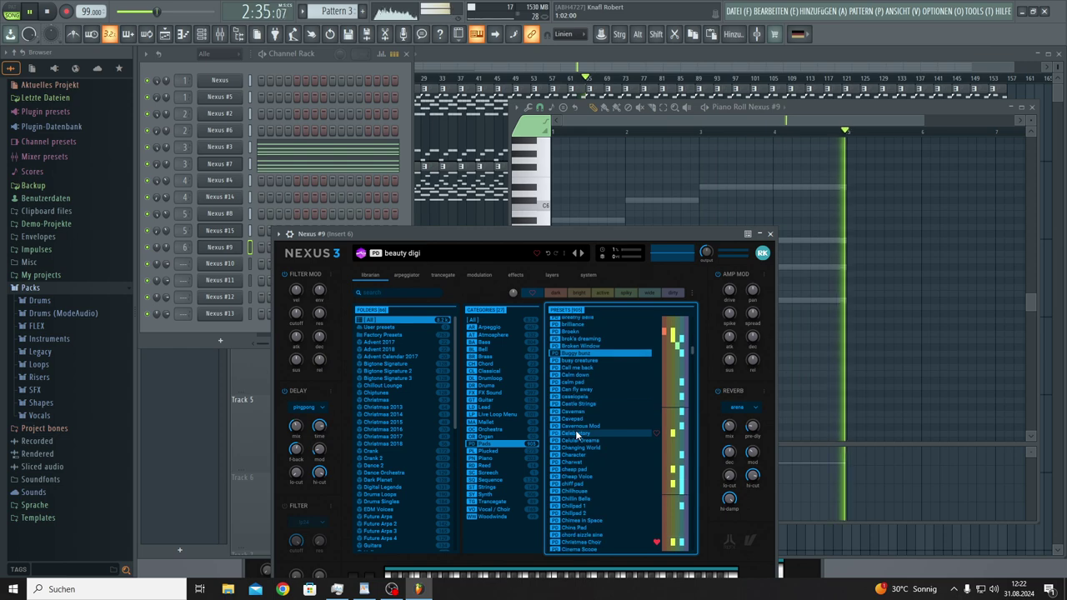
{"action": "left_click", "coordinate": [573, 419]}
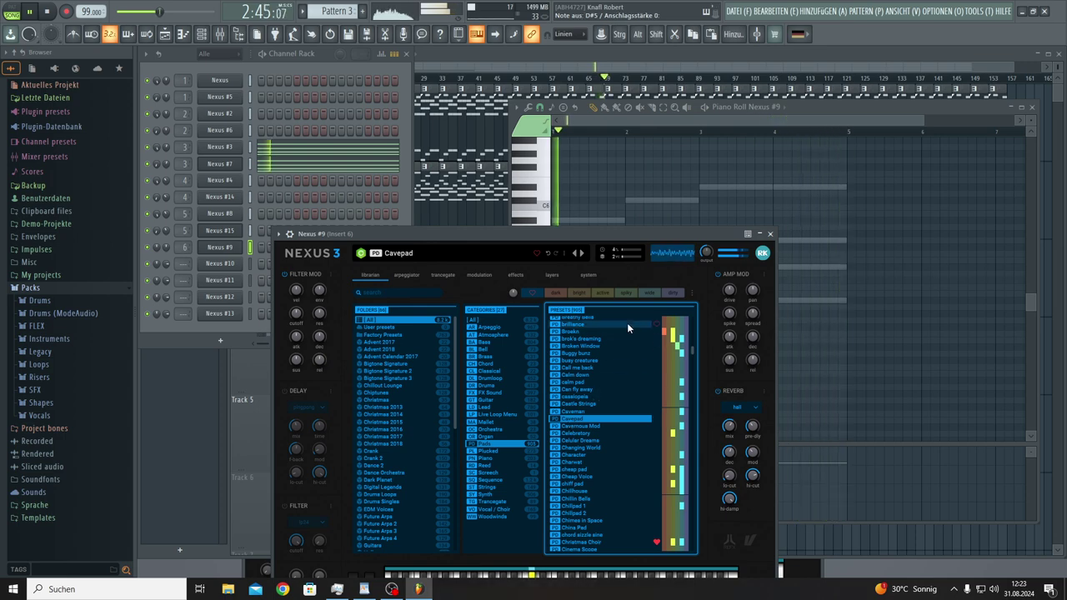
Step: Draw one-bar Nexus #9 notes in the piano roll: A#5 in bar 1, G#5 in bar 2 and A#5 in bar 3
{"action": "mouse_move", "coordinate": [707, 258]}
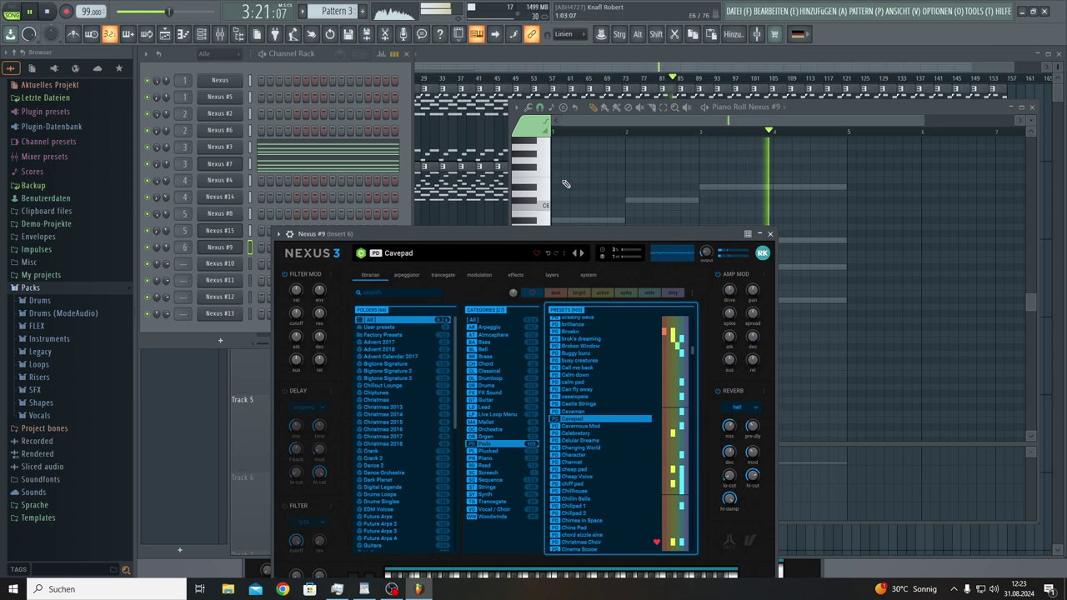
{"action": "left_click", "coordinate": [584, 222]}
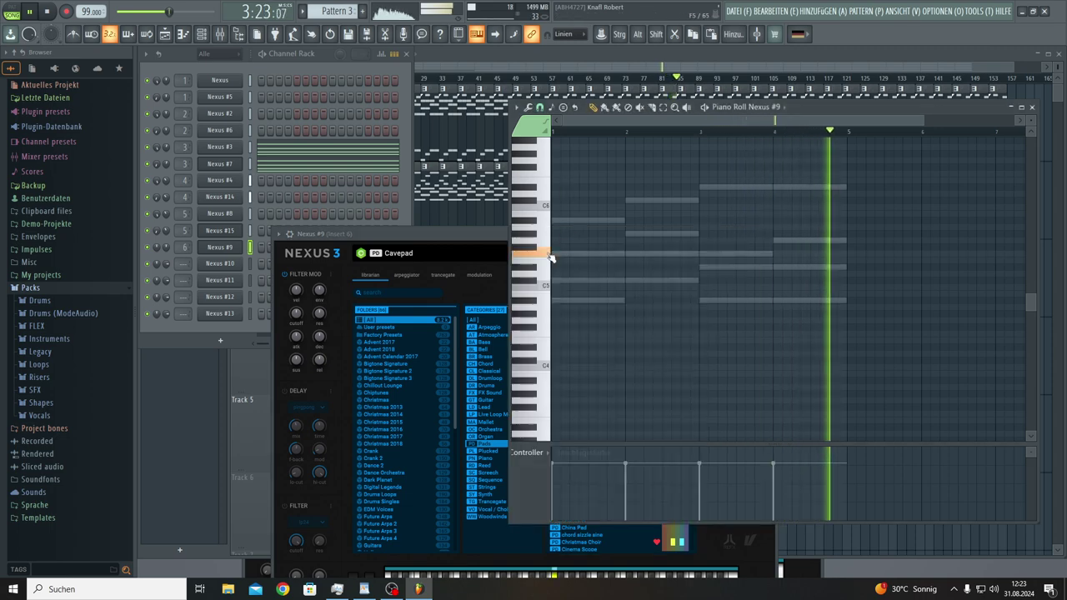
{"action": "left_click", "coordinate": [573, 220]}
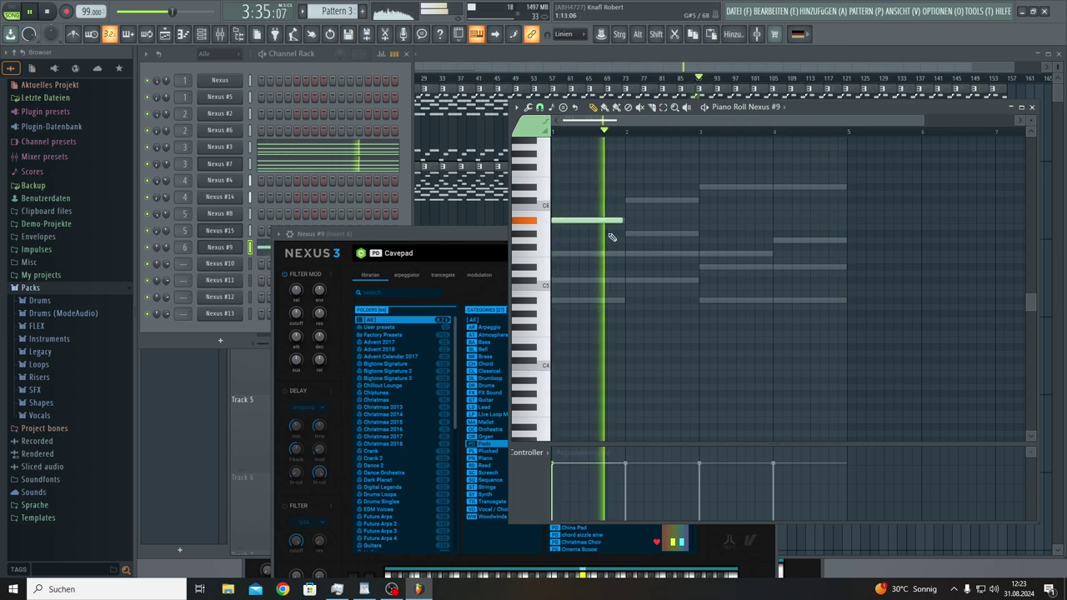
{"action": "left_click", "coordinate": [656, 234]}
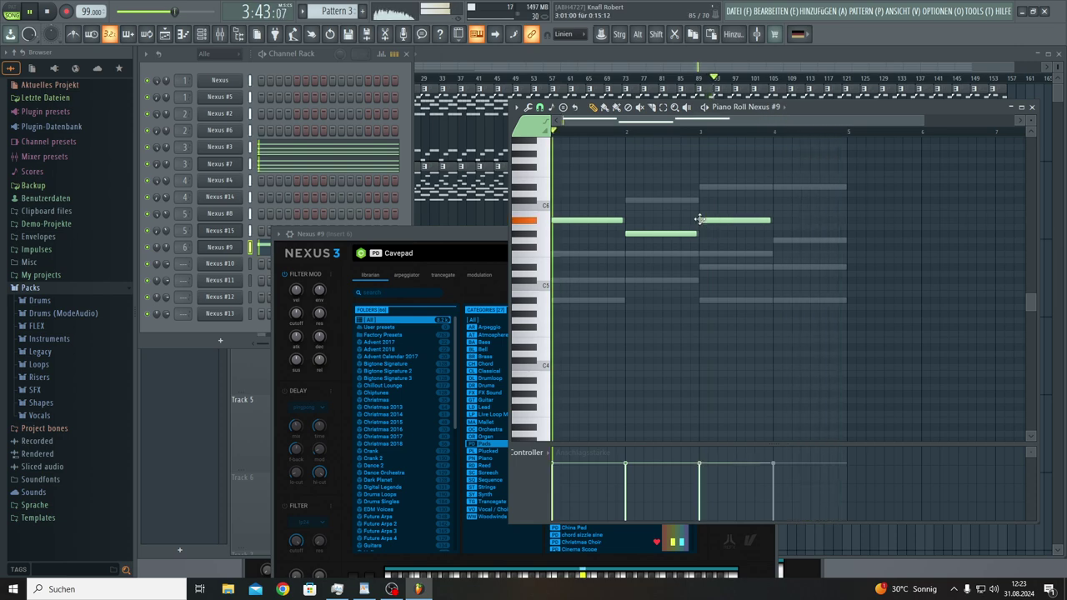
{"action": "left_click", "coordinate": [705, 221]}
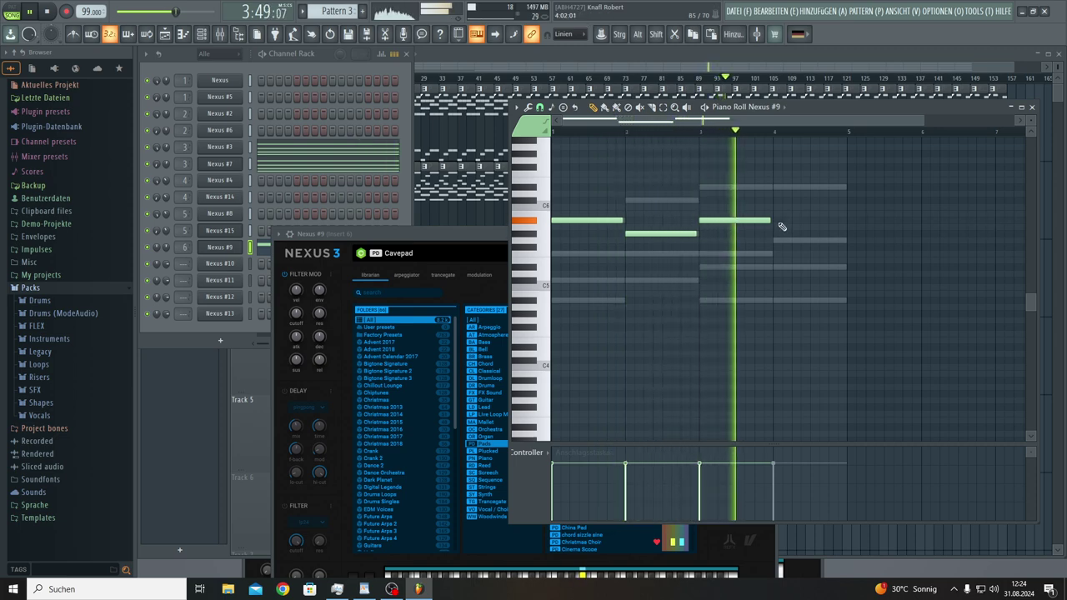
Step: Extend the bar 3 A#5 note to the end of bar 4 instead of using a separate bar 4 note
{"action": "left_click", "coordinate": [775, 220]}
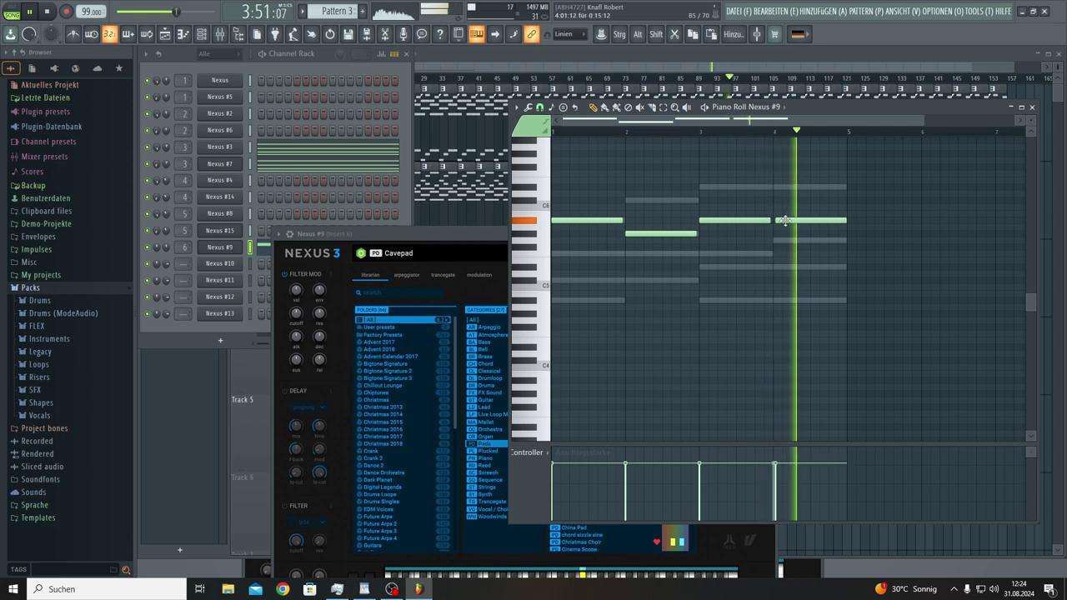
{"action": "right_click", "coordinate": [785, 220]}
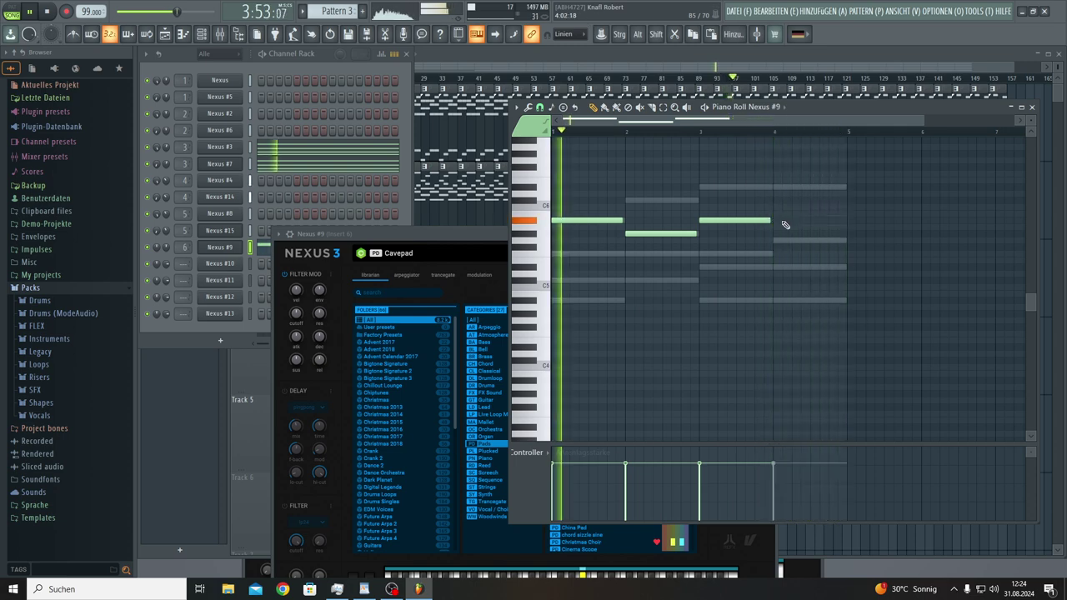
{"action": "left_click_drag", "start_coordinate": [770, 221], "coordinate": [844, 224]}
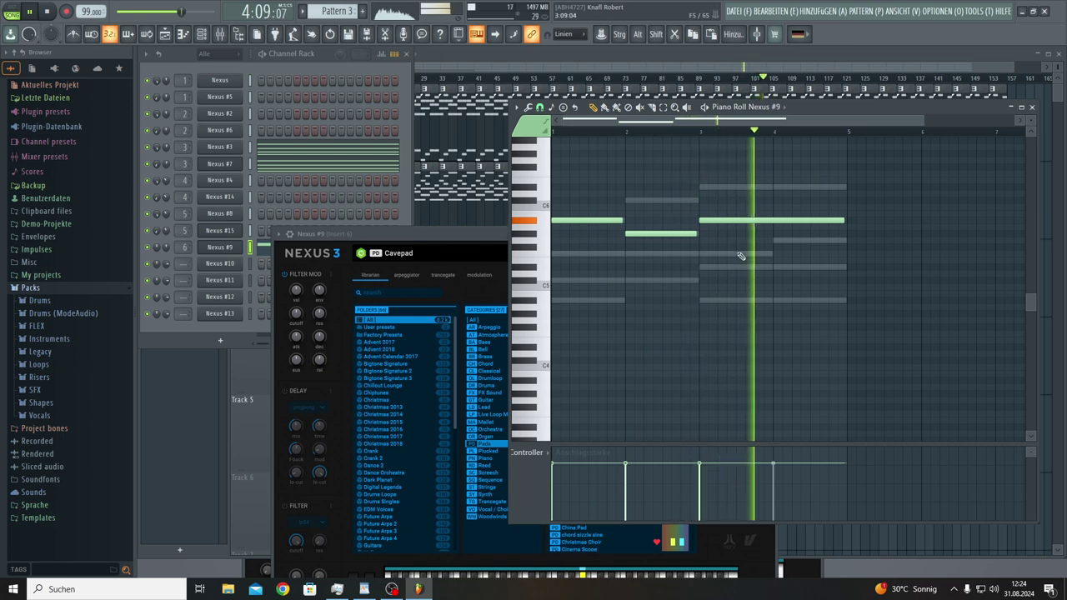
Step: Transfer all the Nexus #9 notes from Pattern 3 into Pattern 6
{"action": "key", "text": "ctrl+a"}
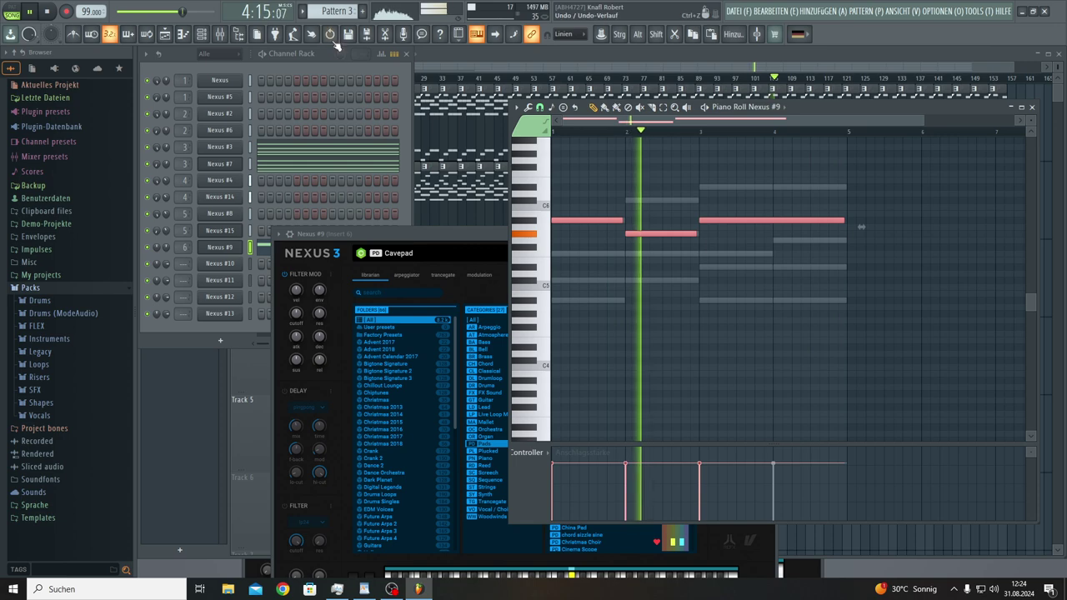
{"action": "scroll", "coordinate": [337, 11], "scroll_direction": "down", "scroll_amount": 3}
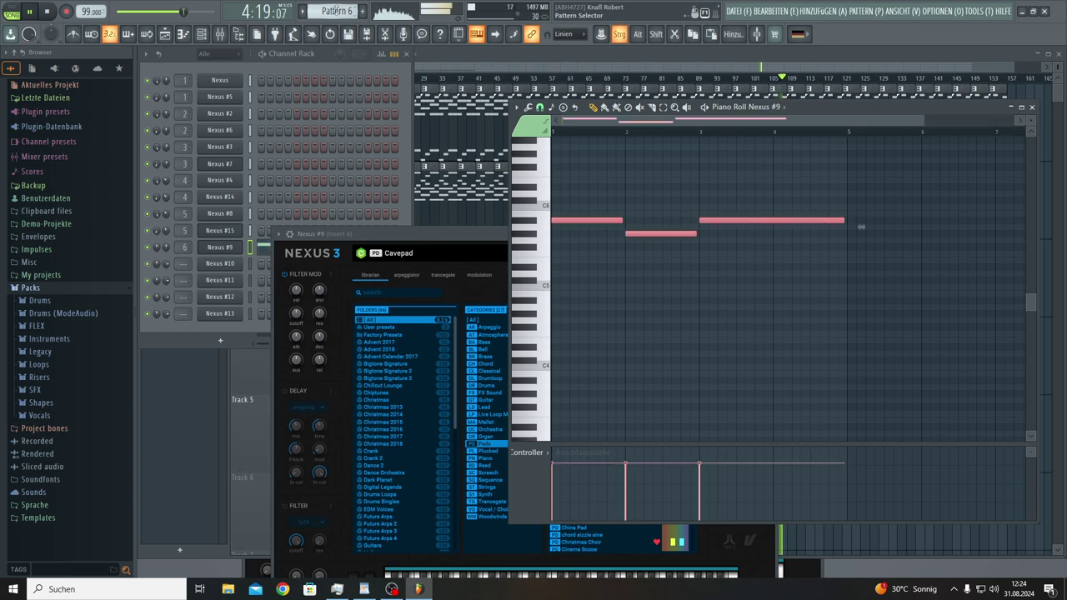
Step: Clone the Nexus #9 channel and open the cloned channel's piano roll in Pattern 6
{"action": "right_click", "coordinate": [215, 250]}
{"action": "left_click", "coordinate": [265, 364]}
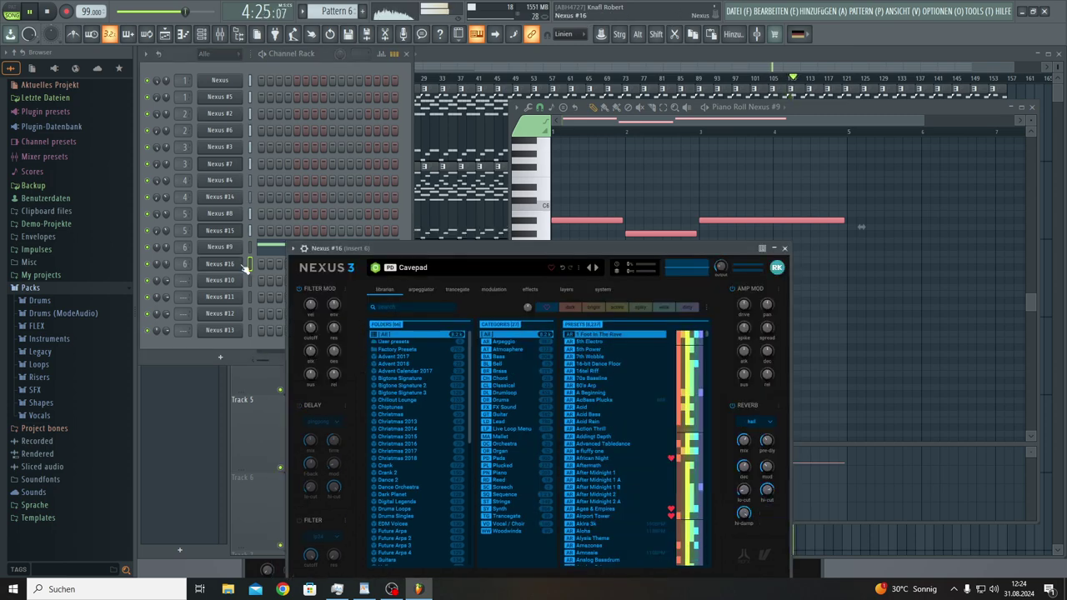
{"action": "right_click", "coordinate": [246, 266]}
{"action": "left_click", "coordinate": [260, 265]}
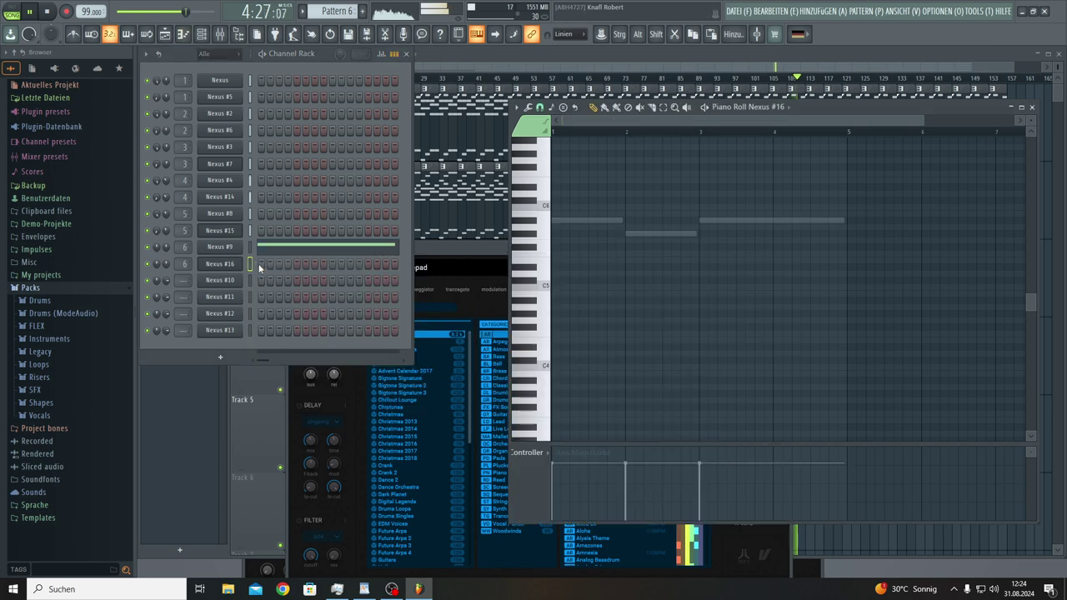
Step: Paste the copied Nexus #9 notes into the Nexus #16 piano roll and open the Nexus #16 plugin's system settings
{"action": "key", "text": "ctrl+v"}
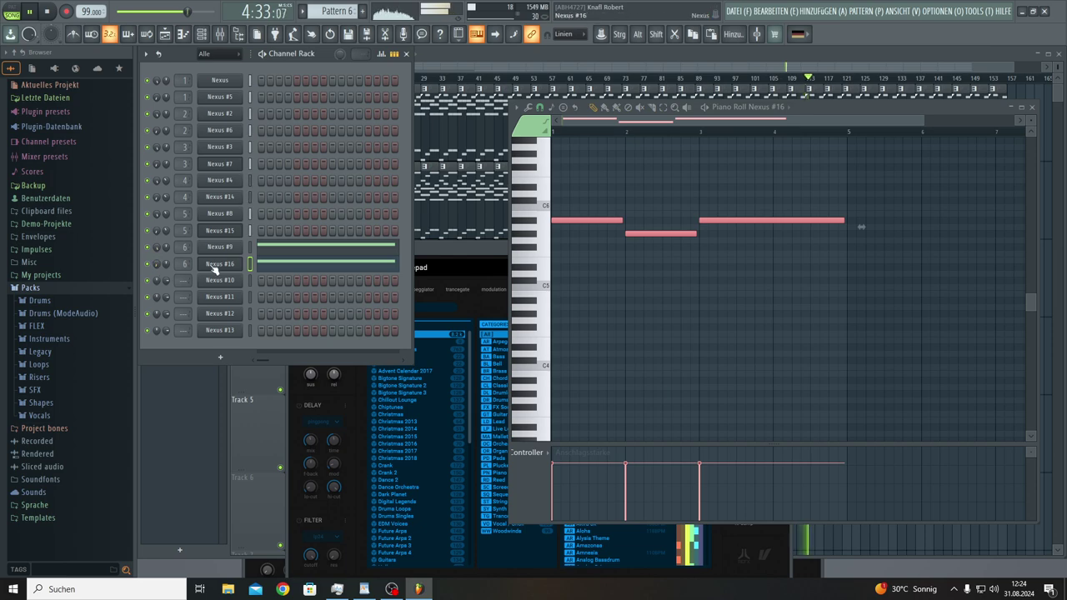
{"action": "left_click", "coordinate": [212, 267]}
{"action": "left_click", "coordinate": [213, 266]}
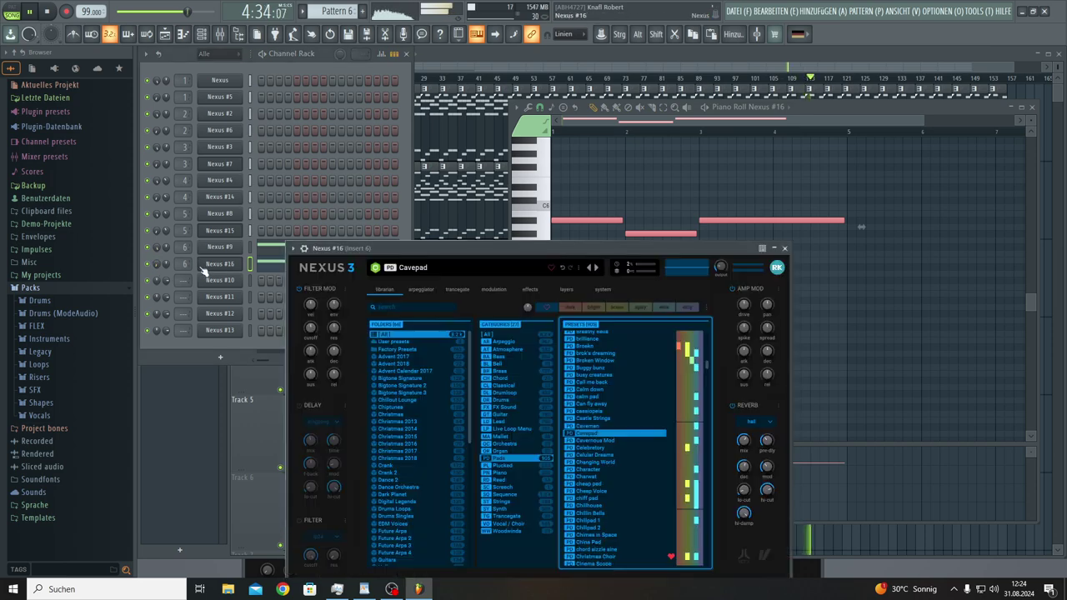
{"action": "left_click", "coordinate": [603, 290]}
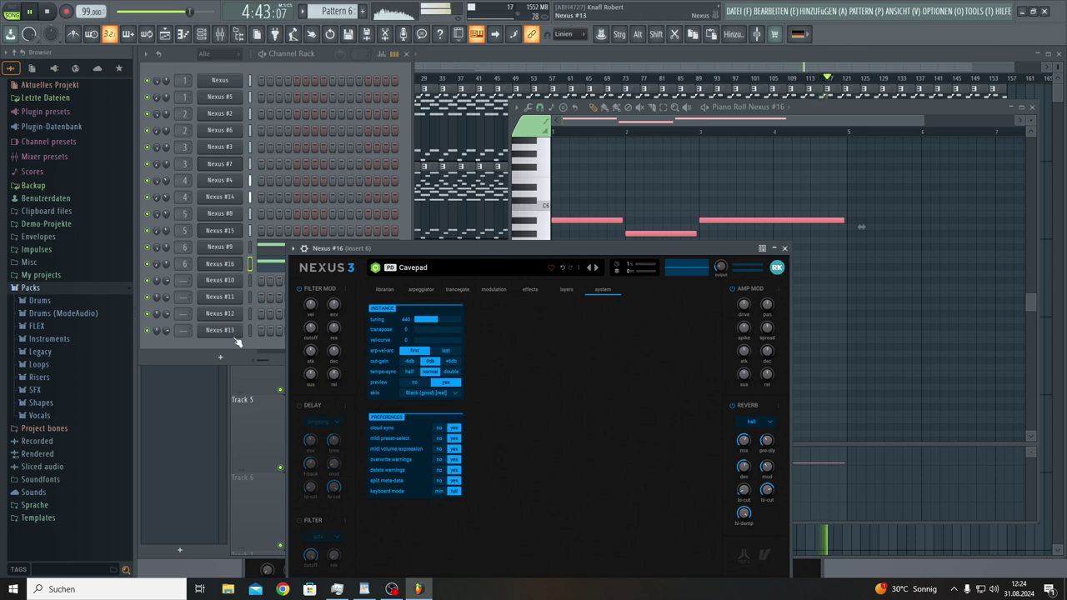
Step: Fill Track 6 of the playlist with back-to-back Pattern 6 clips from bar 73 to the end of the existing arrangement
{"action": "left_click", "coordinate": [201, 394]}
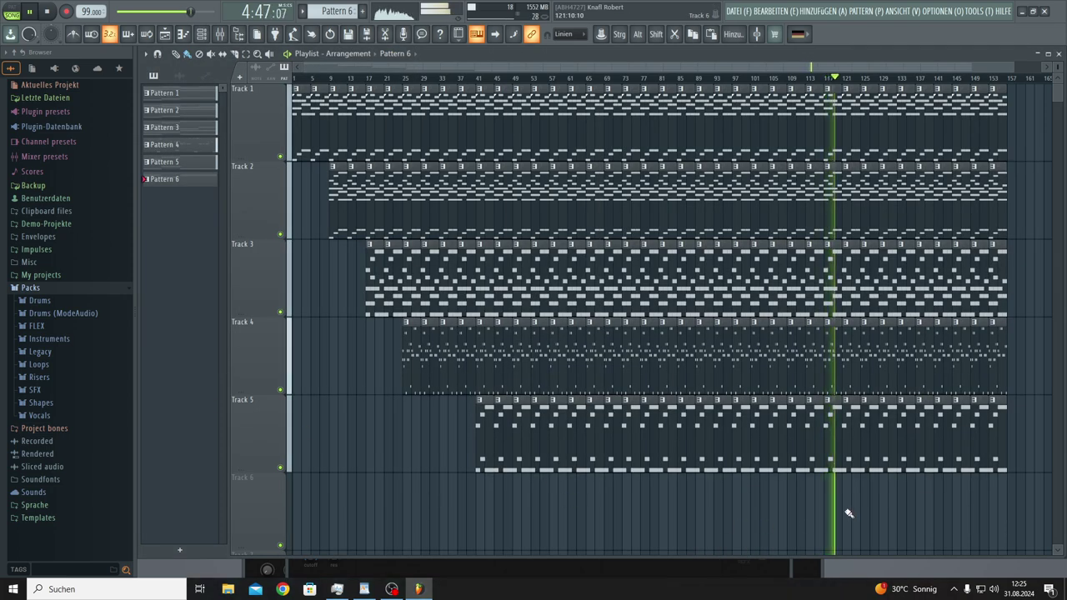
{"action": "left_click_drag", "start_coordinate": [848, 510], "coordinate": [993, 513]}
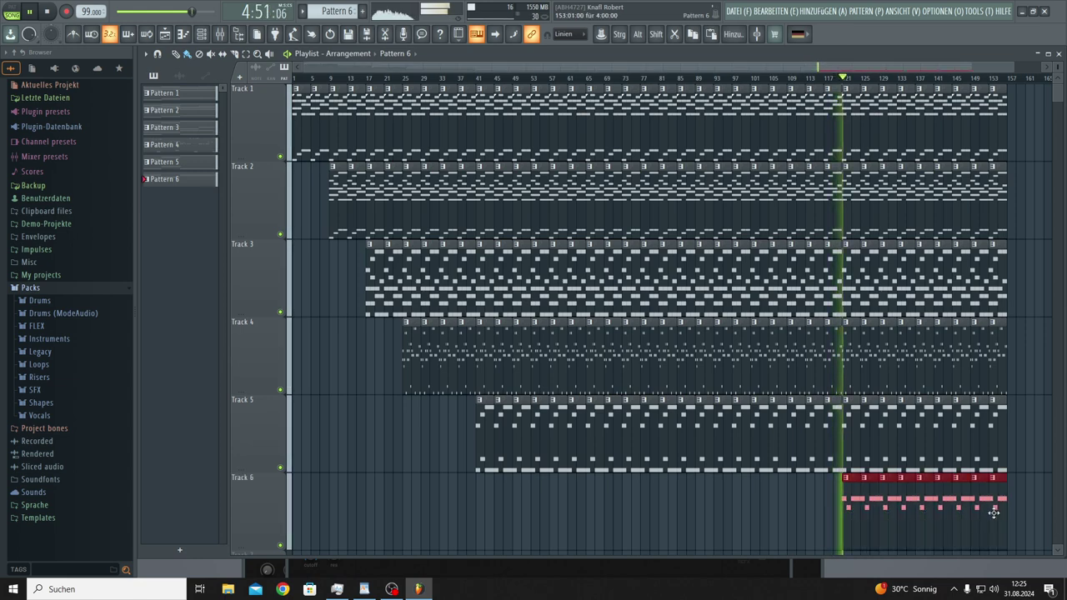
{"action": "left_click", "coordinate": [840, 524]}
{"action": "left_click_drag", "start_coordinate": [831, 526], "coordinate": [618, 519]}
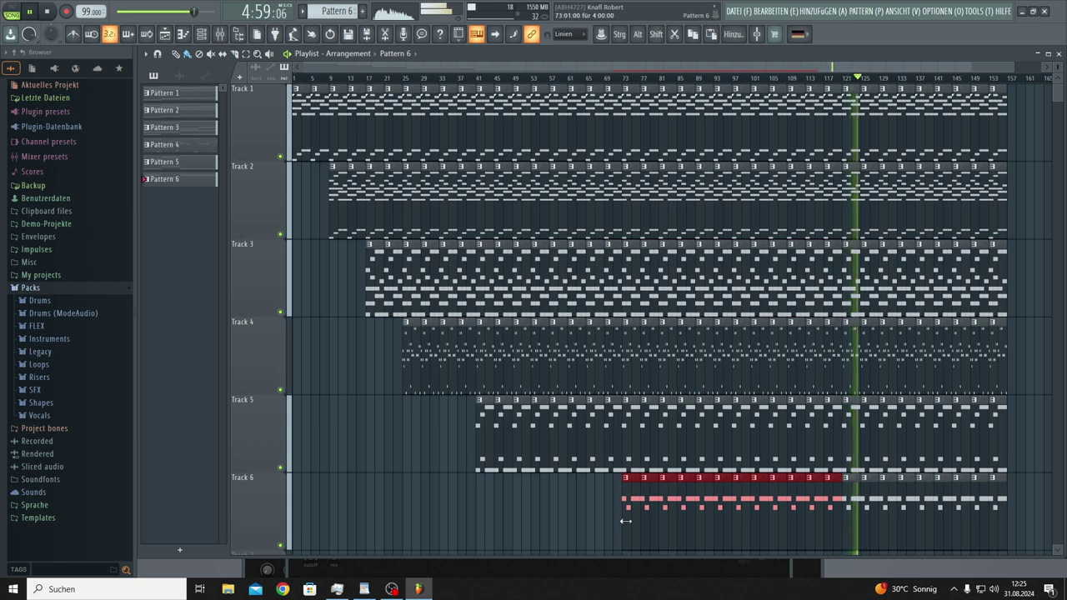
{"action": "scroll", "coordinate": [634, 80], "scroll_direction": "up", "scroll_amount": 8}
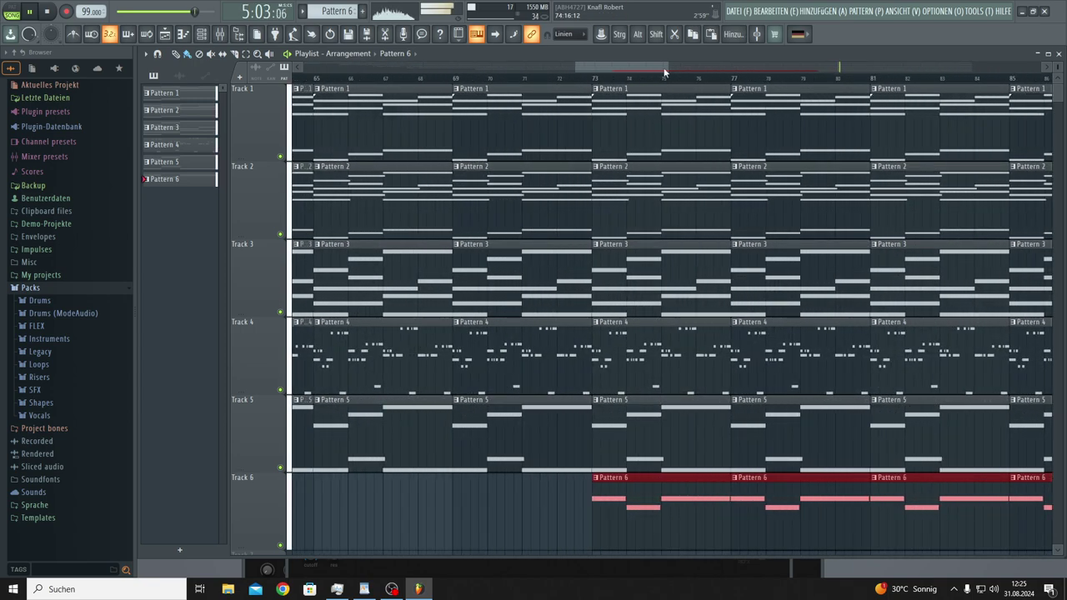
{"action": "scroll", "coordinate": [652, 80], "scroll_direction": "down", "scroll_amount": 6}
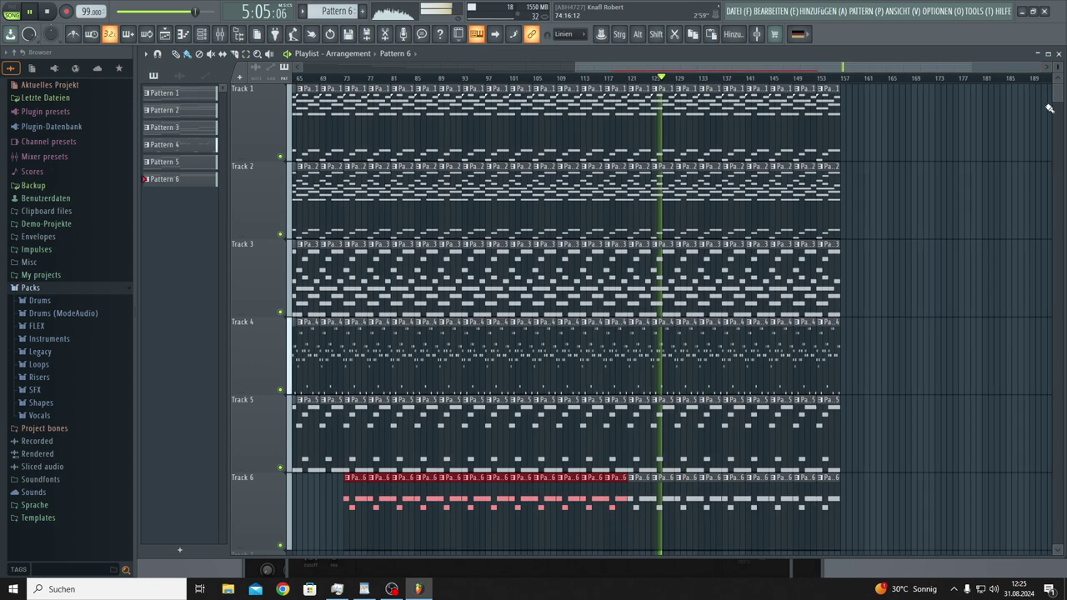
{"action": "left_click_drag", "start_coordinate": [575, 67], "coordinate": [293, 66]}
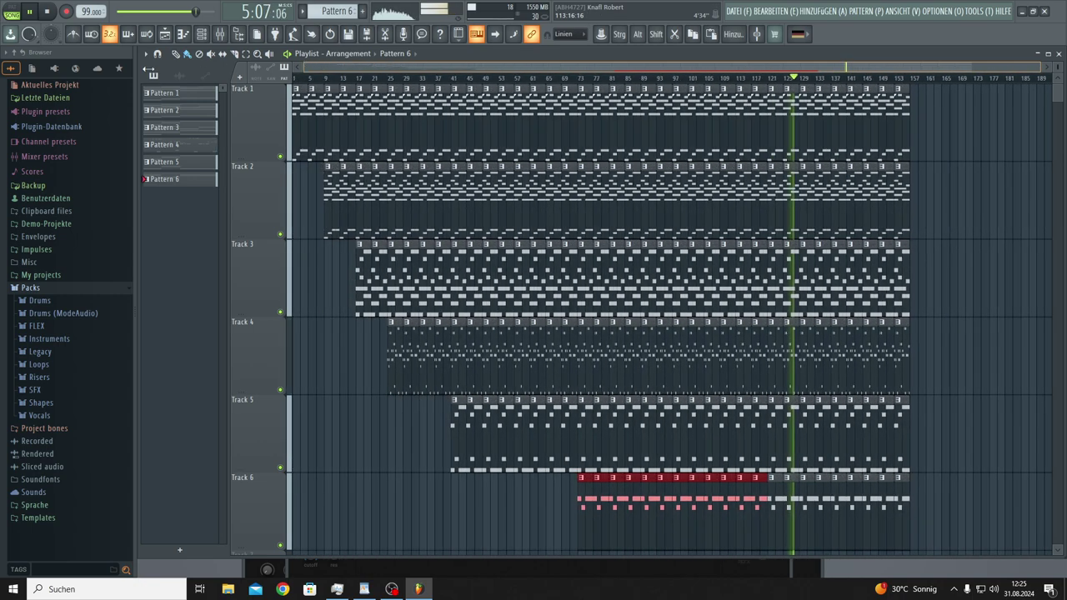
{"action": "left_click_drag", "start_coordinate": [1056, 105], "coordinate": [1057, 131]}
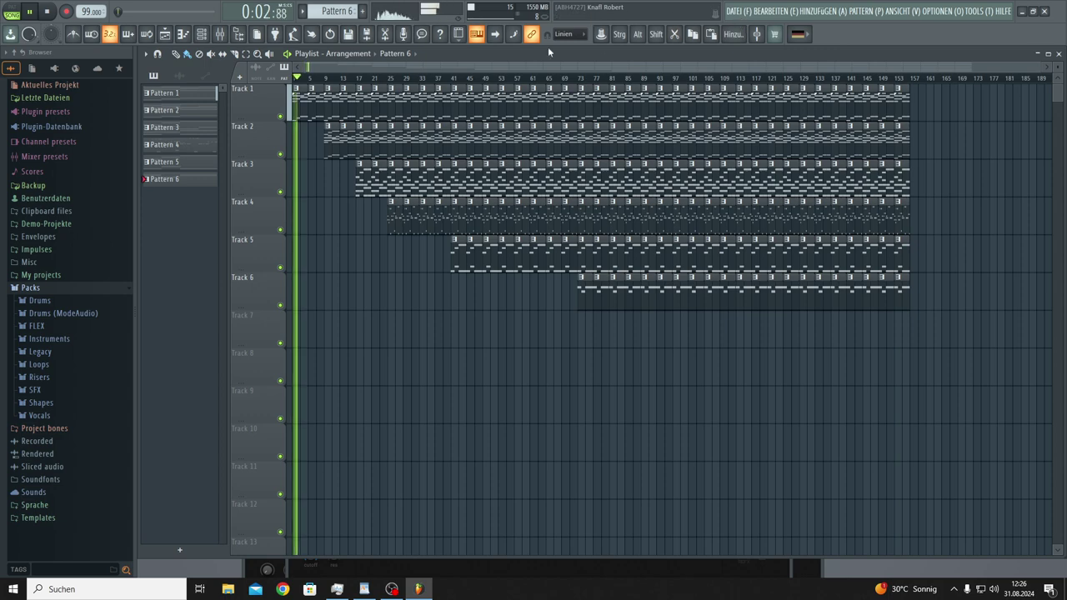
Step: Set the project information's genre to Psychedelic and its title to "Resonance of Life"
{"action": "left_click", "coordinate": [426, 35]}
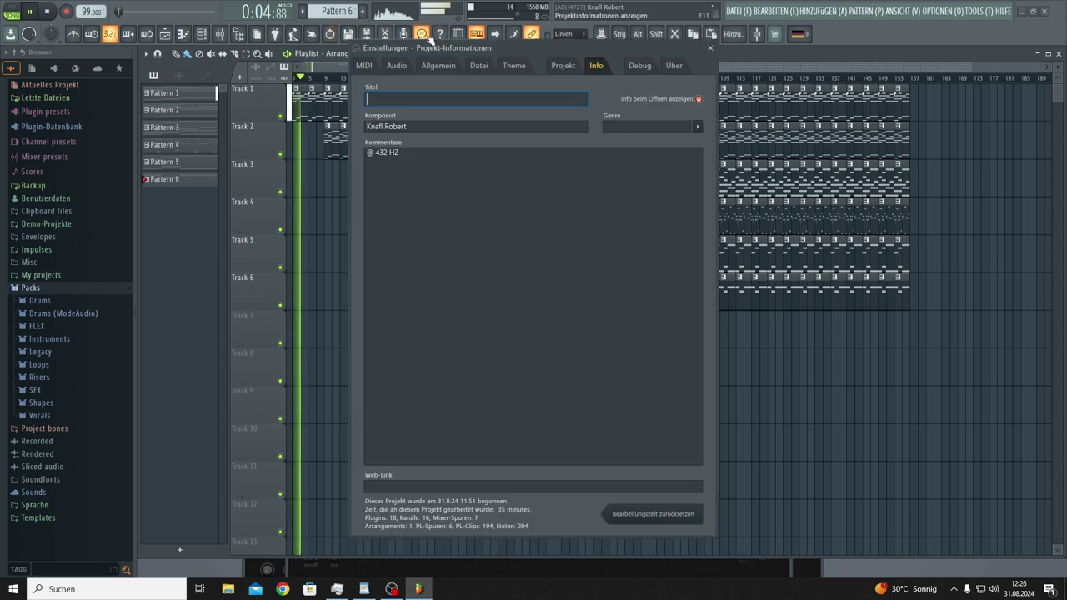
{"action": "left_click", "coordinate": [697, 128]}
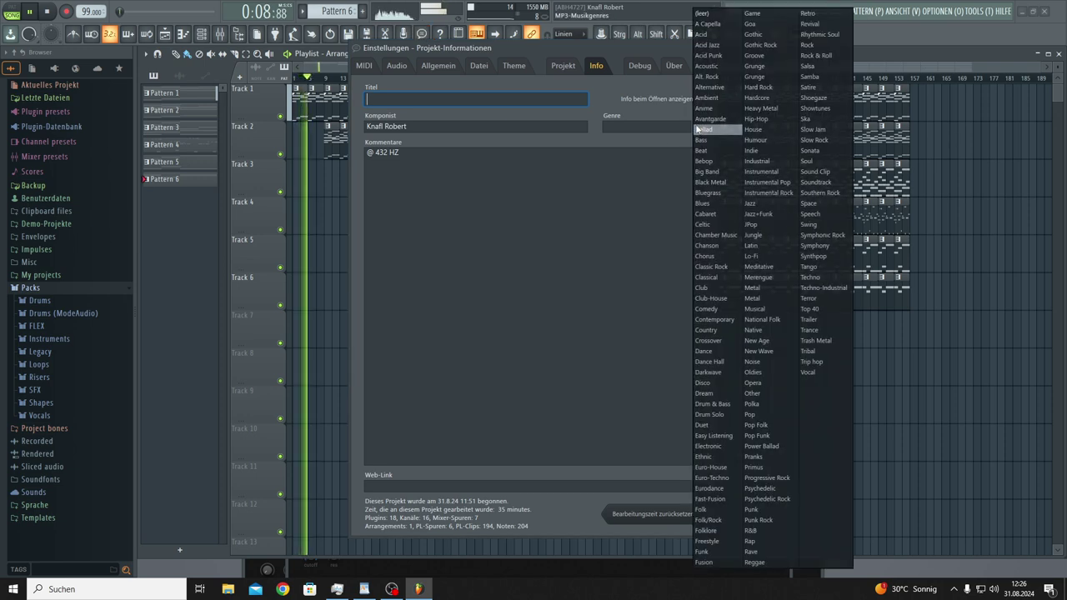
{"action": "left_click", "coordinate": [705, 97]}
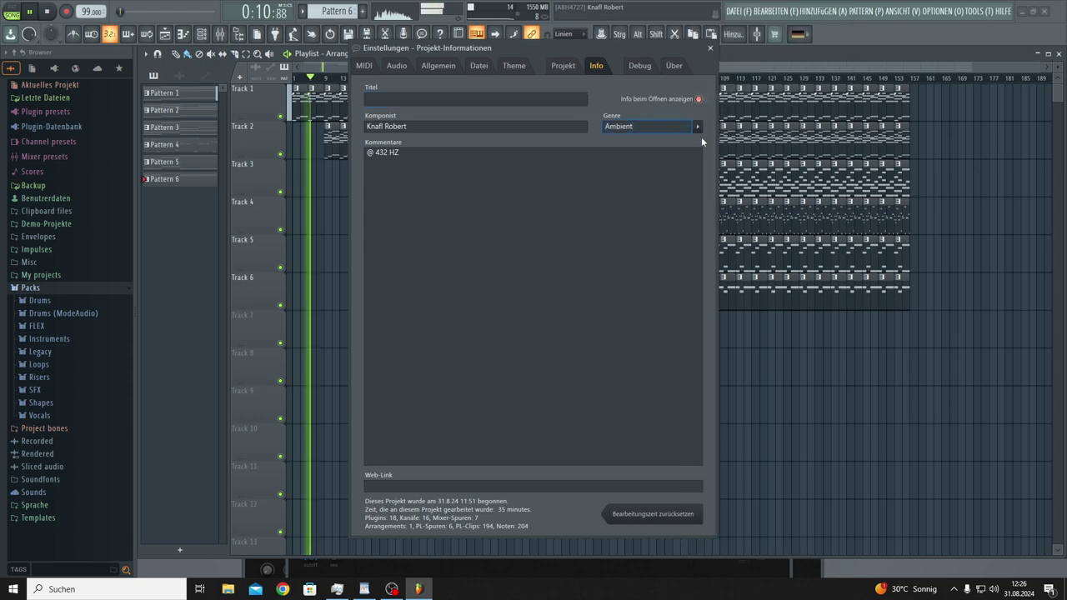
{"action": "key", "text": "Tab"}
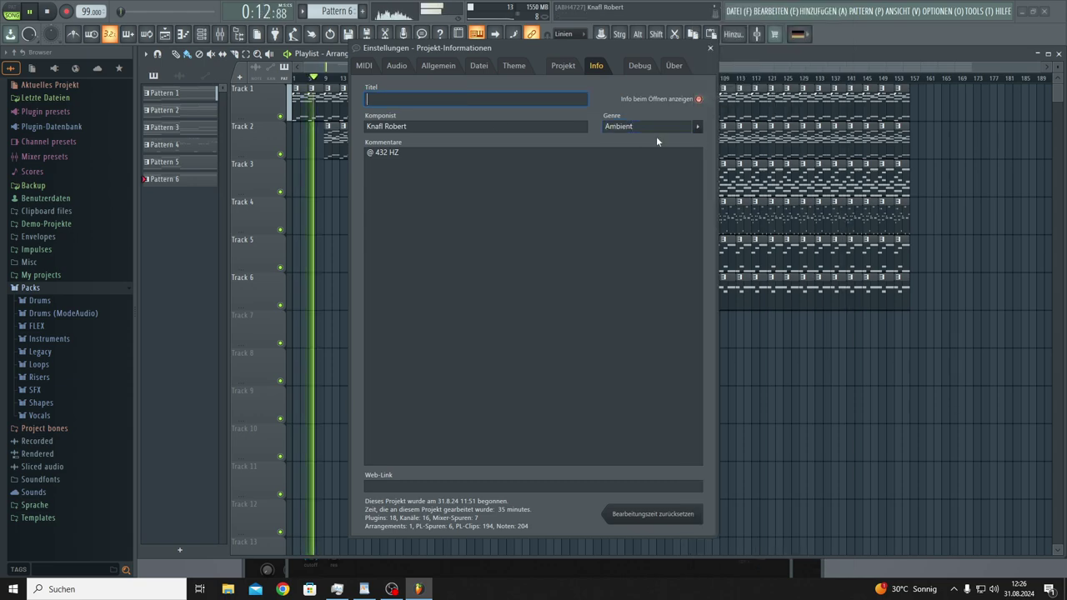
{"action": "left_click", "coordinate": [698, 128]}
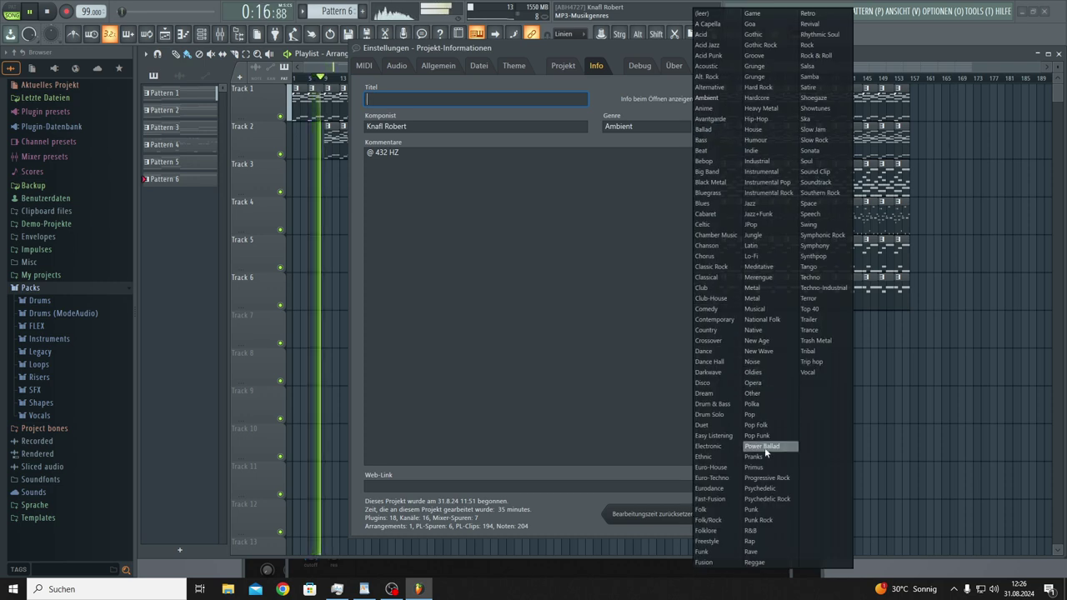
{"action": "left_click", "coordinate": [760, 488]}
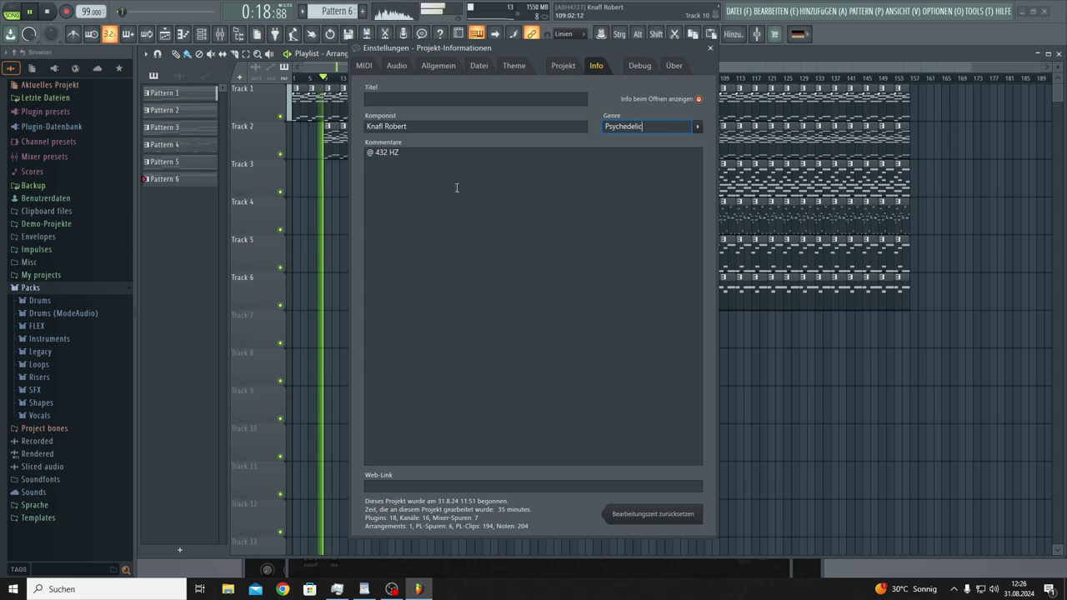
{"action": "left_click", "coordinate": [400, 98]}
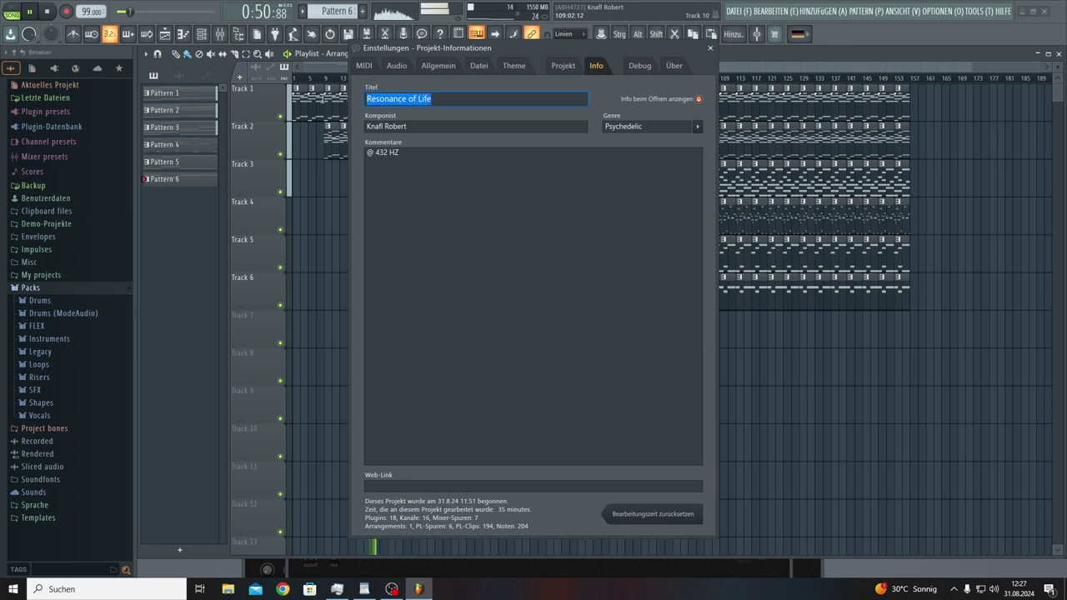
{"action": "left_click", "coordinate": [467, 99]}
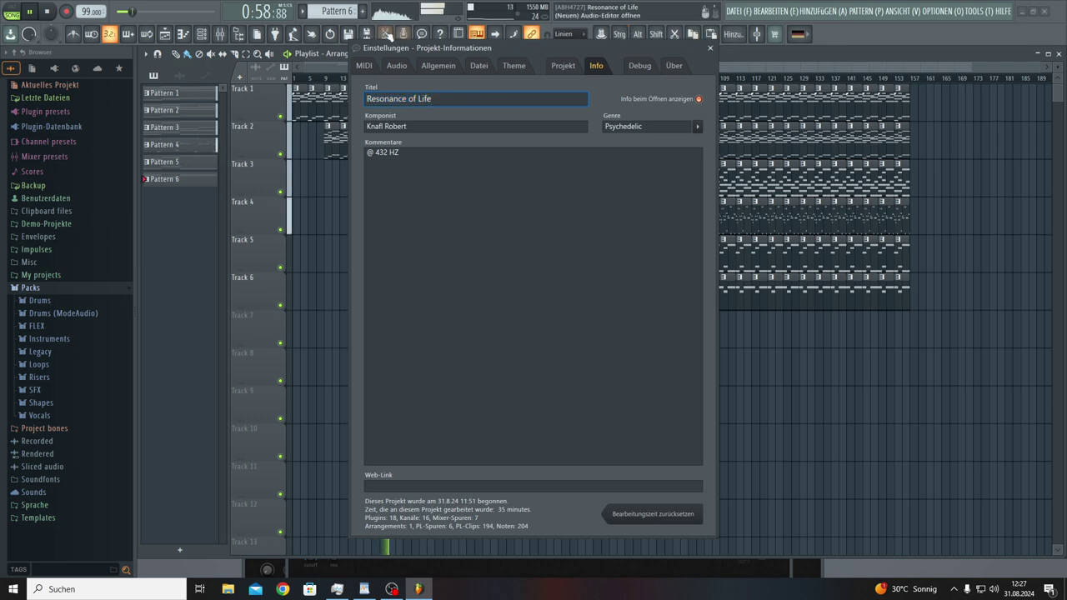
Step: Save the project as "Resonance of Life" in a new project folder and close the project information
{"action": "left_click", "coordinate": [353, 34]}
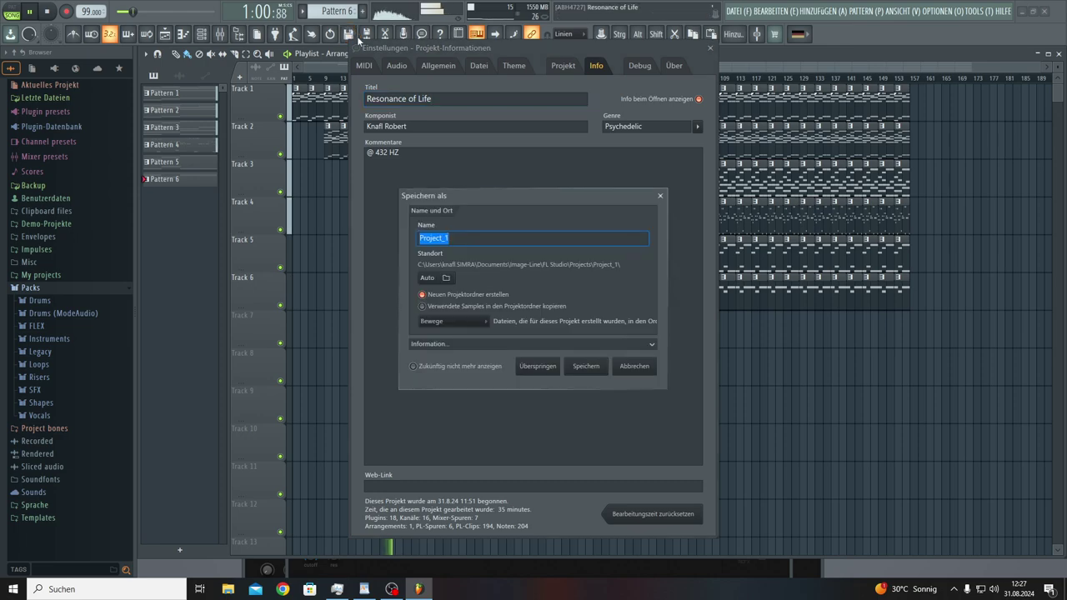
{"action": "type", "text": "Resonance of Life"}
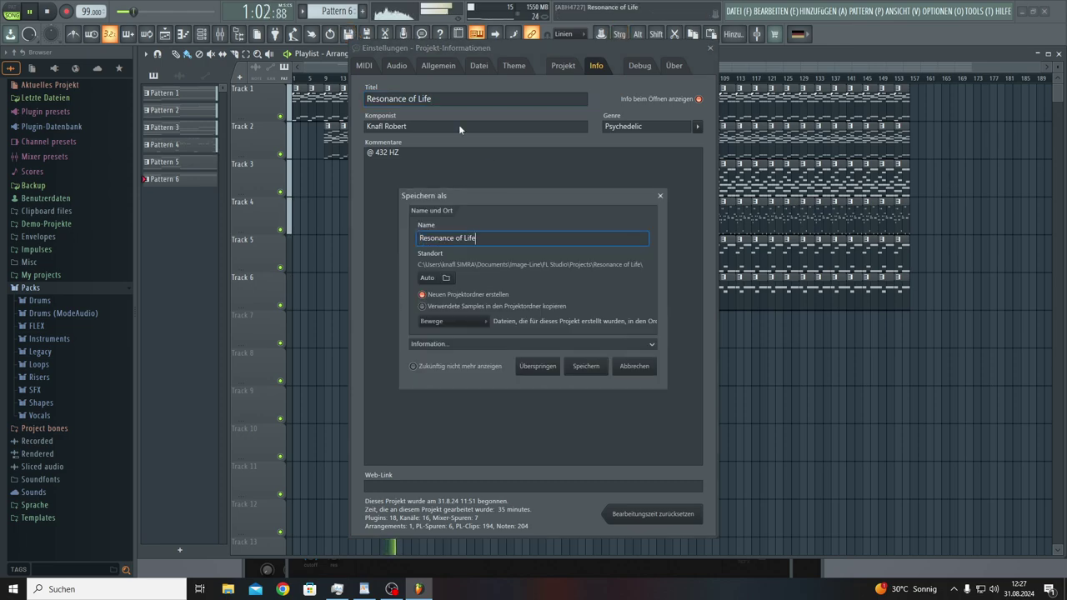
{"action": "left_click", "coordinate": [585, 367]}
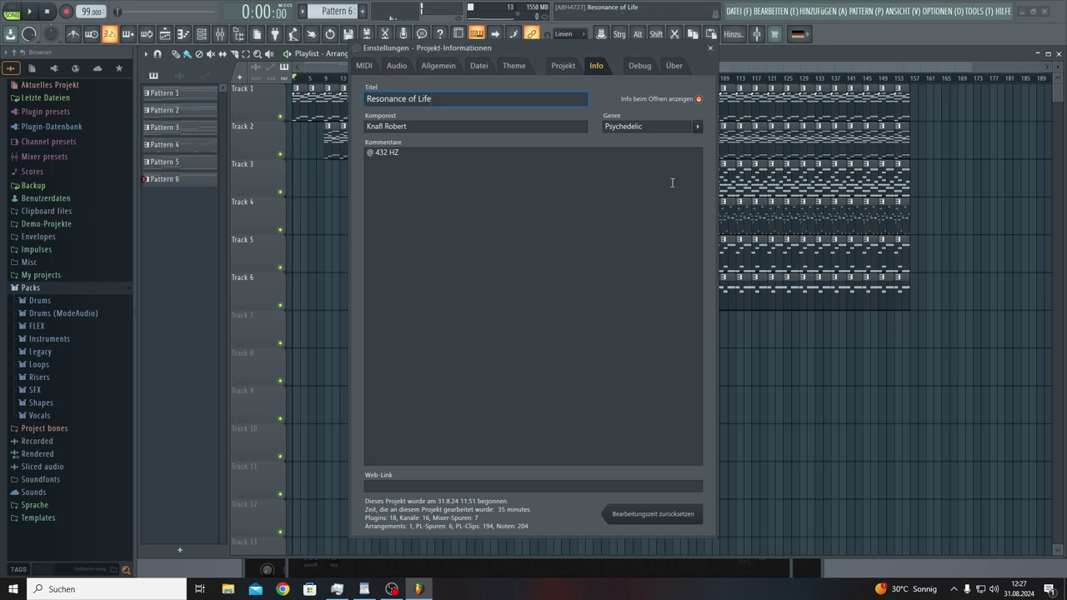
{"action": "left_click", "coordinate": [709, 49]}
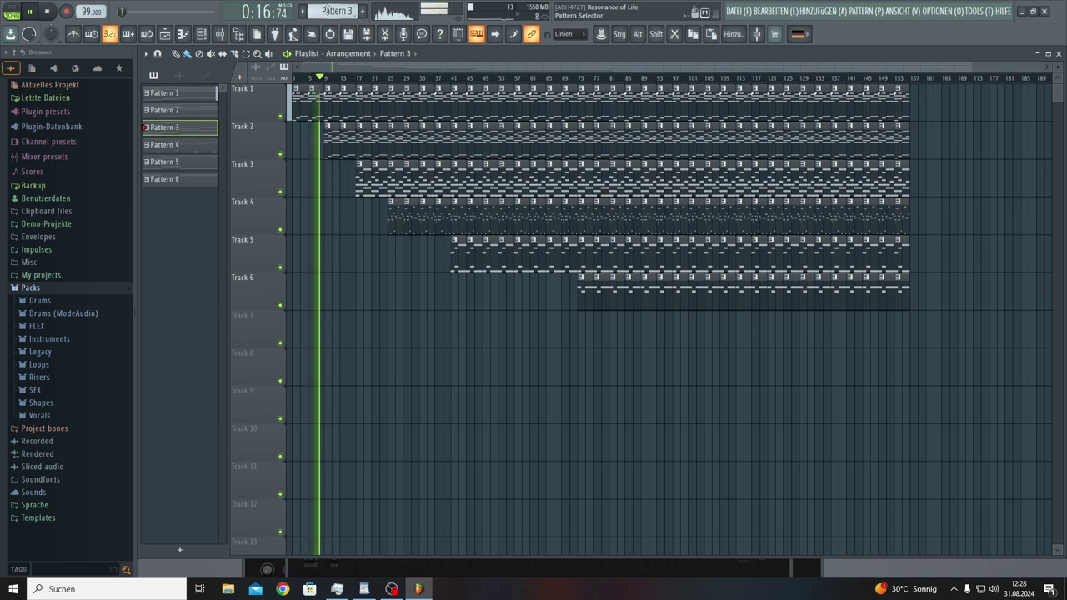
Step: Route Nexus #10 to mixer track 7 and load the Arena Ambience preset from the Piano category
{"action": "left_click", "coordinate": [201, 34]}
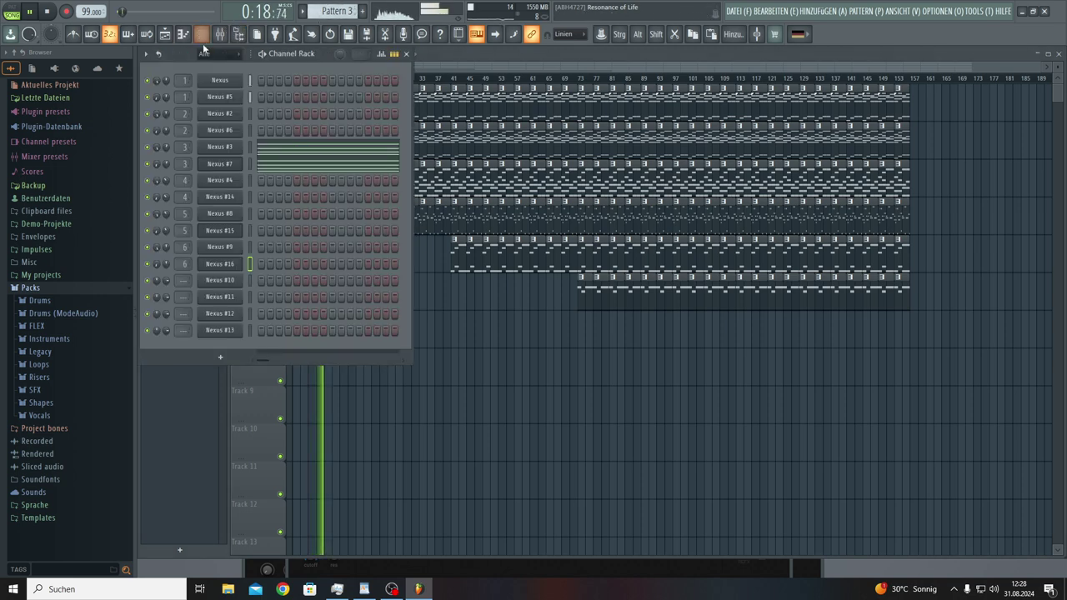
{"action": "left_click", "coordinate": [219, 281]}
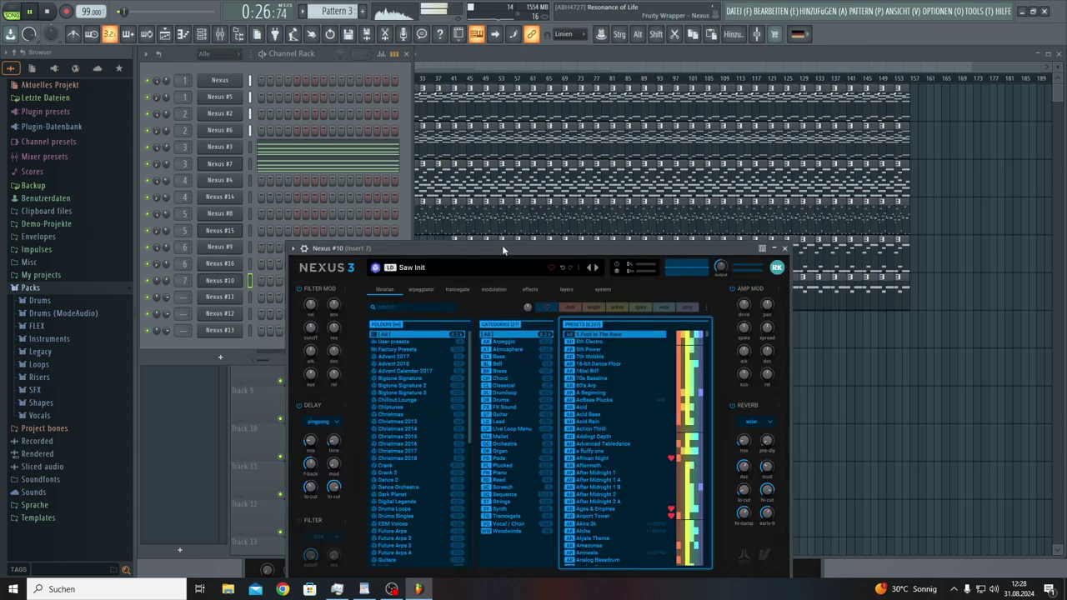
{"action": "left_click_drag", "start_coordinate": [502, 245], "coordinate": [542, 128]}
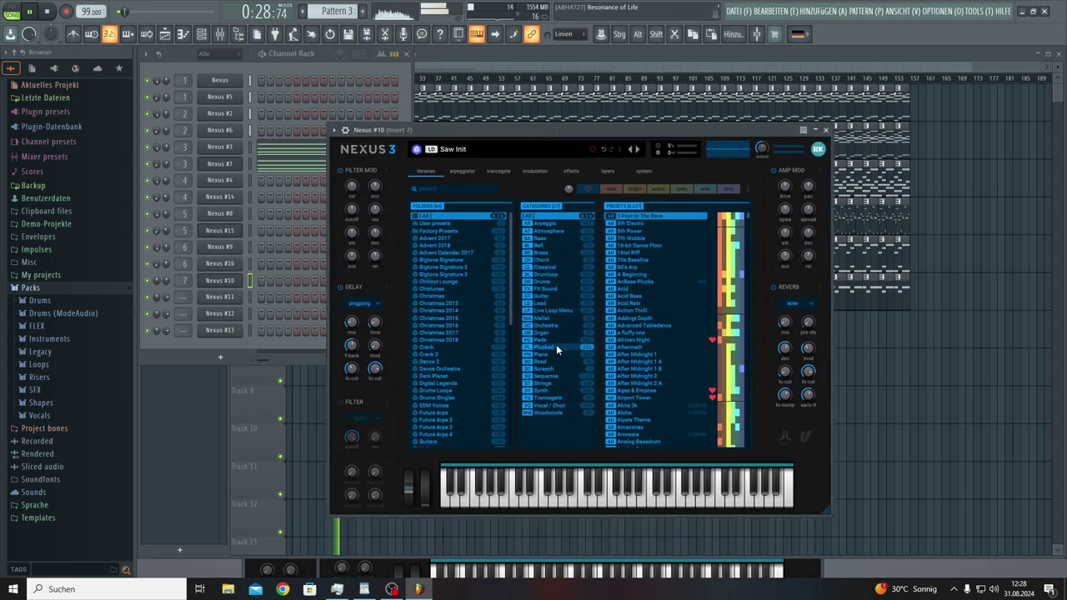
{"action": "left_click", "coordinate": [543, 357]}
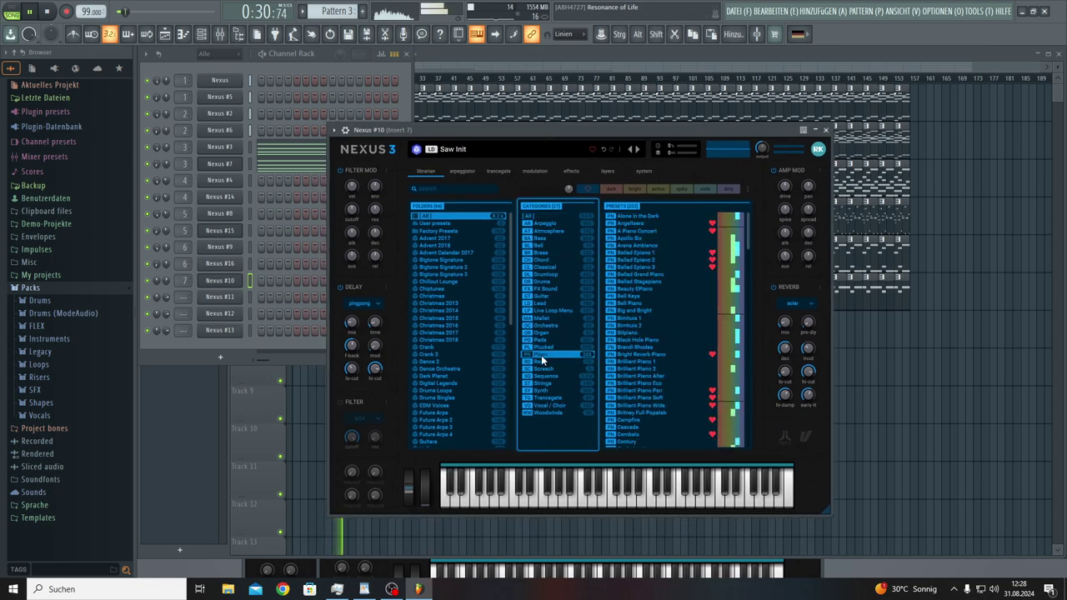
{"action": "left_click", "coordinate": [662, 244]}
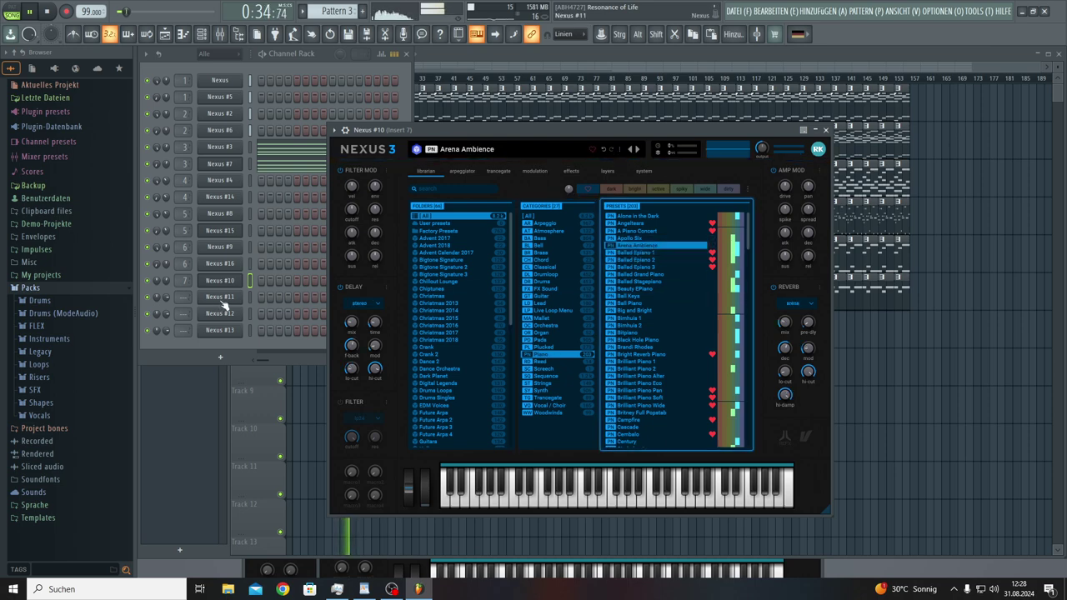
Step: In Nexus #10's piano roll, draw C#5 and F5 across bars 1–2 and D#5 and A#4 across bars 3–4, stretched to full two-bar lengths
{"action": "right_click", "coordinate": [227, 284]}
{"action": "left_click", "coordinate": [251, 283]}
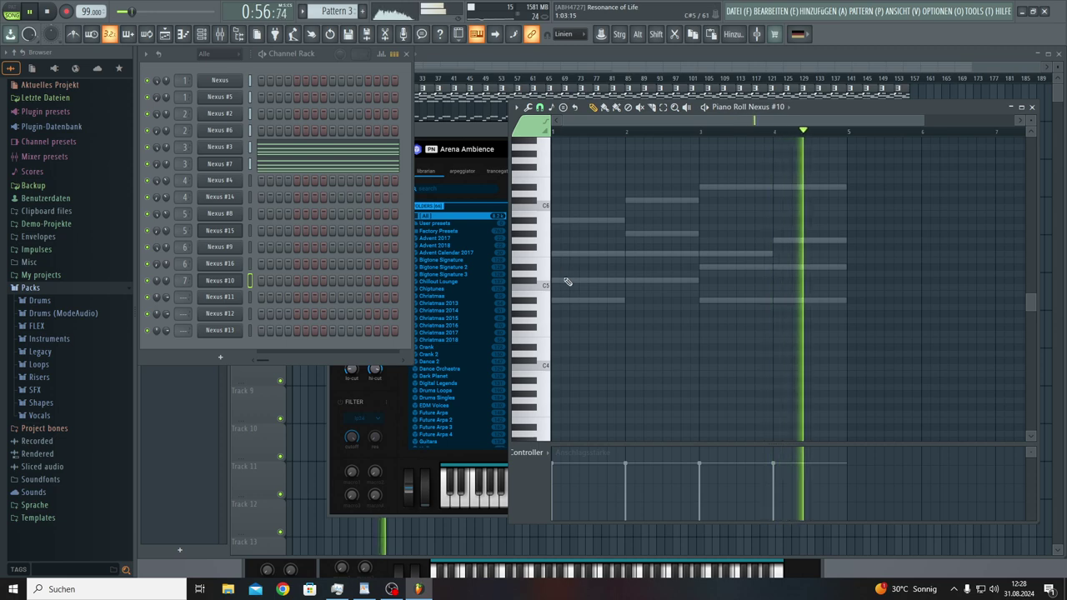
{"action": "left_click_drag", "start_coordinate": [566, 281], "coordinate": [696, 278]}
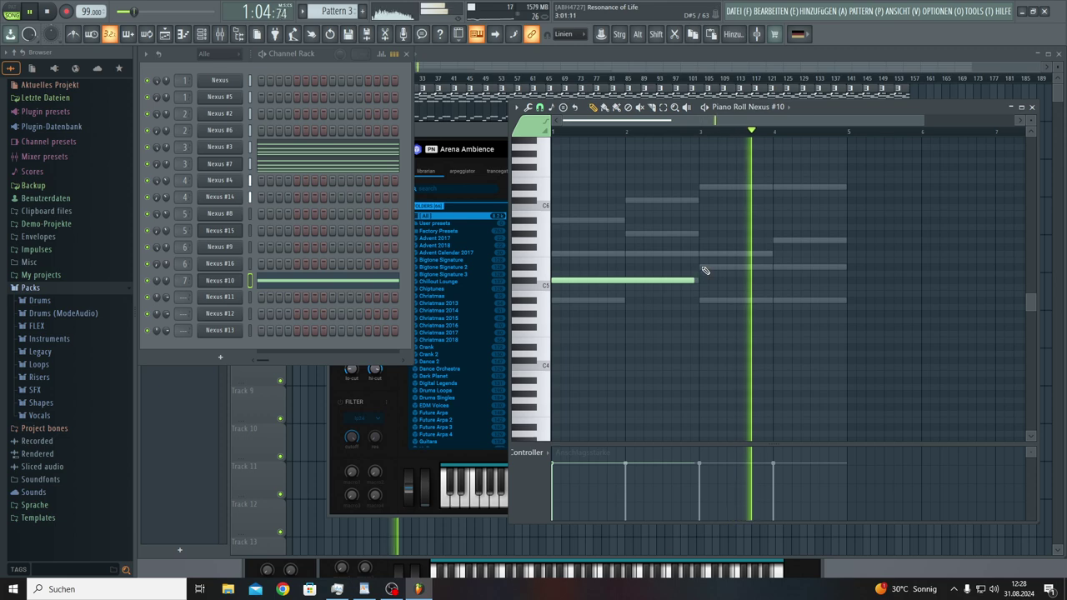
{"action": "left_click", "coordinate": [705, 268]}
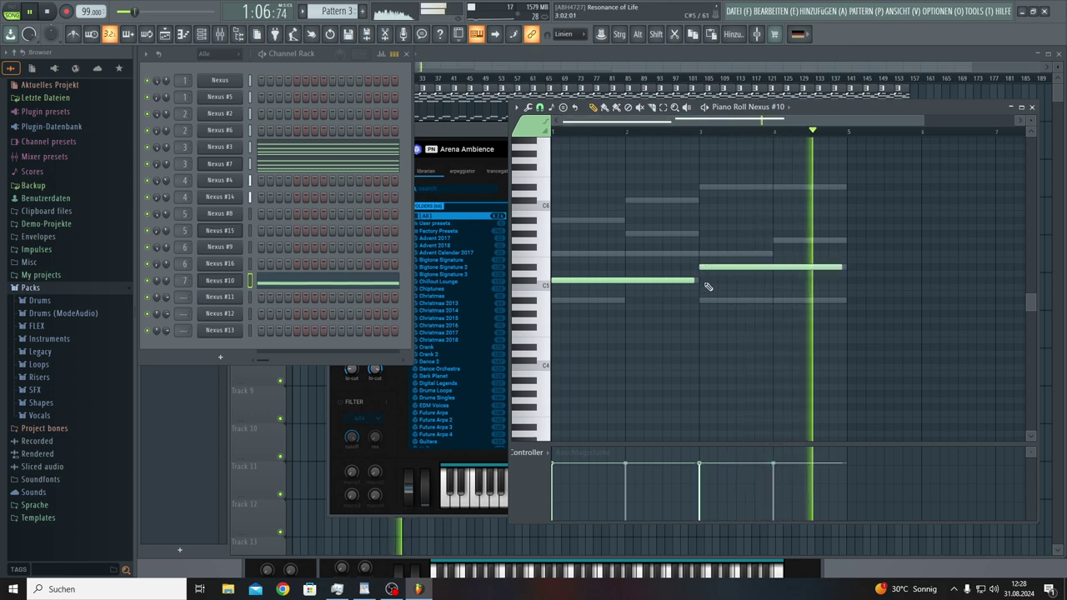
{"action": "left_click", "coordinate": [705, 300]}
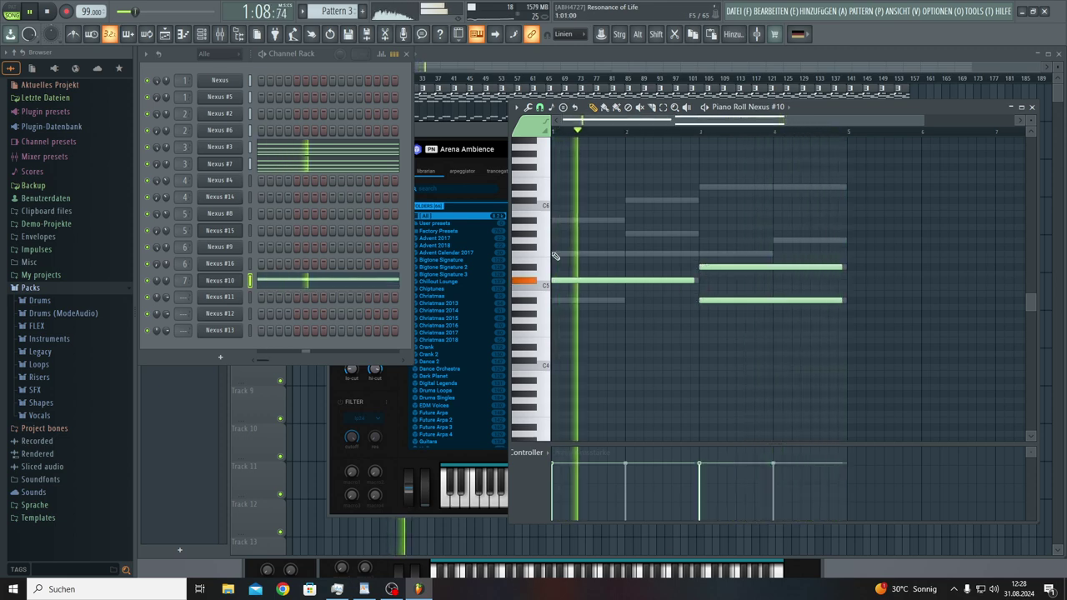
{"action": "left_click", "coordinate": [555, 254]}
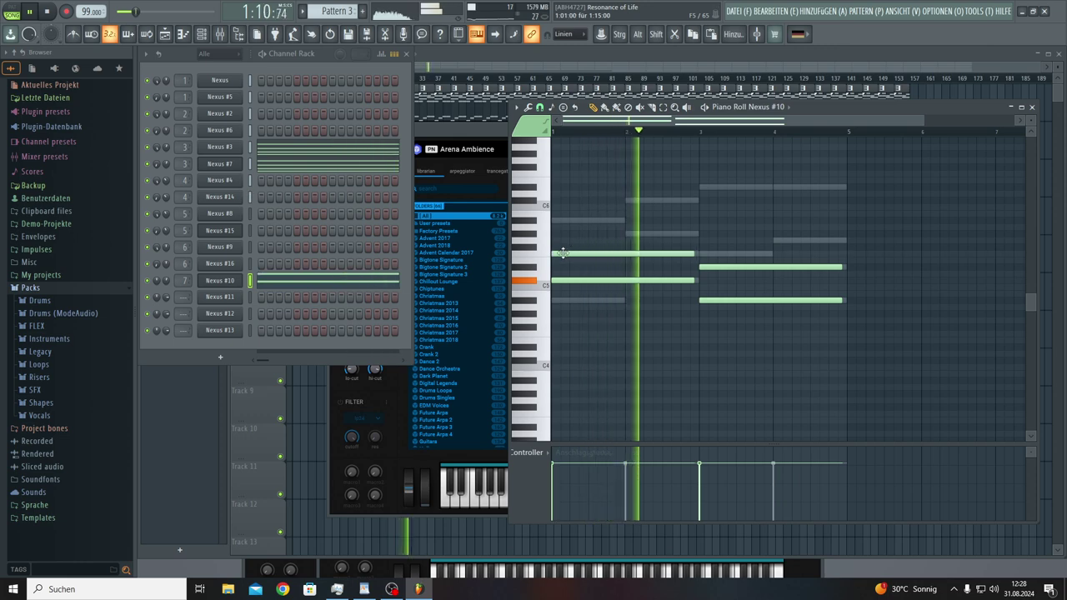
{"action": "left_click_drag", "start_coordinate": [648, 210], "coordinate": [698, 281]}
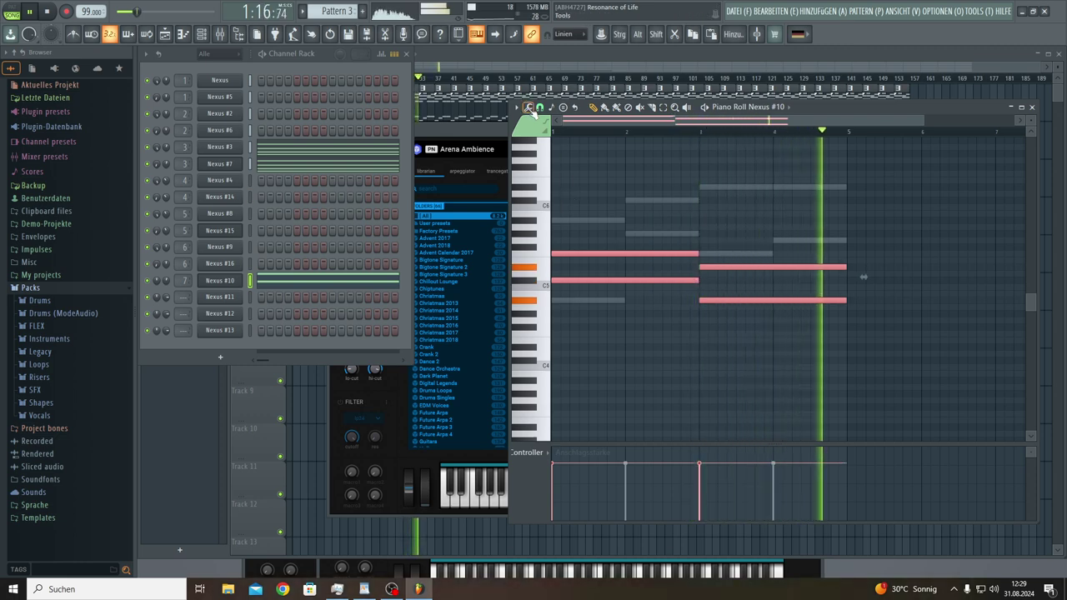
{"action": "left_click", "coordinate": [527, 108]}
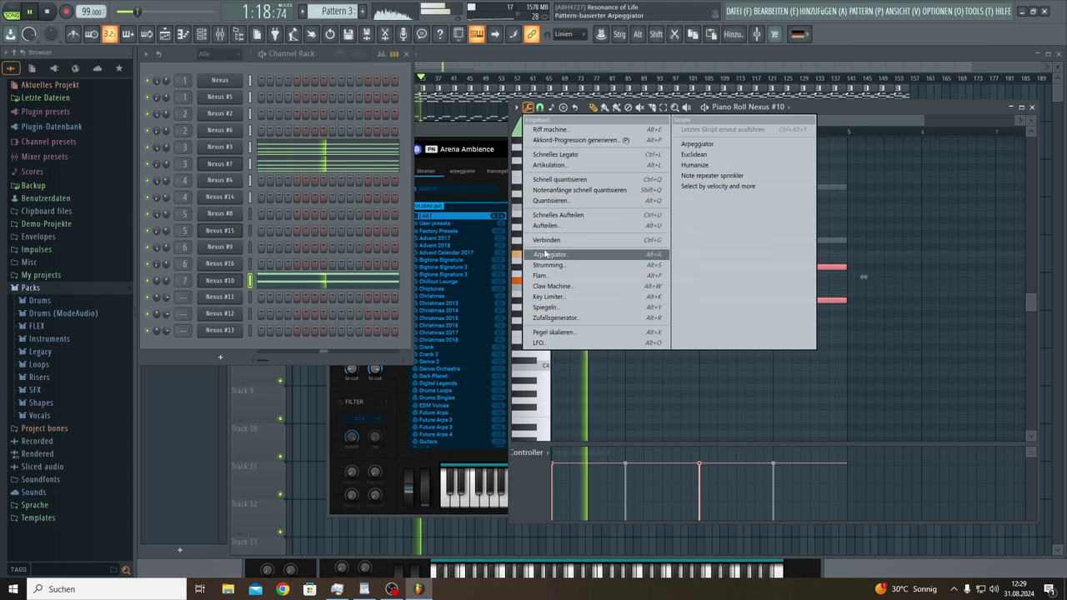
{"action": "left_click", "coordinate": [544, 253]}
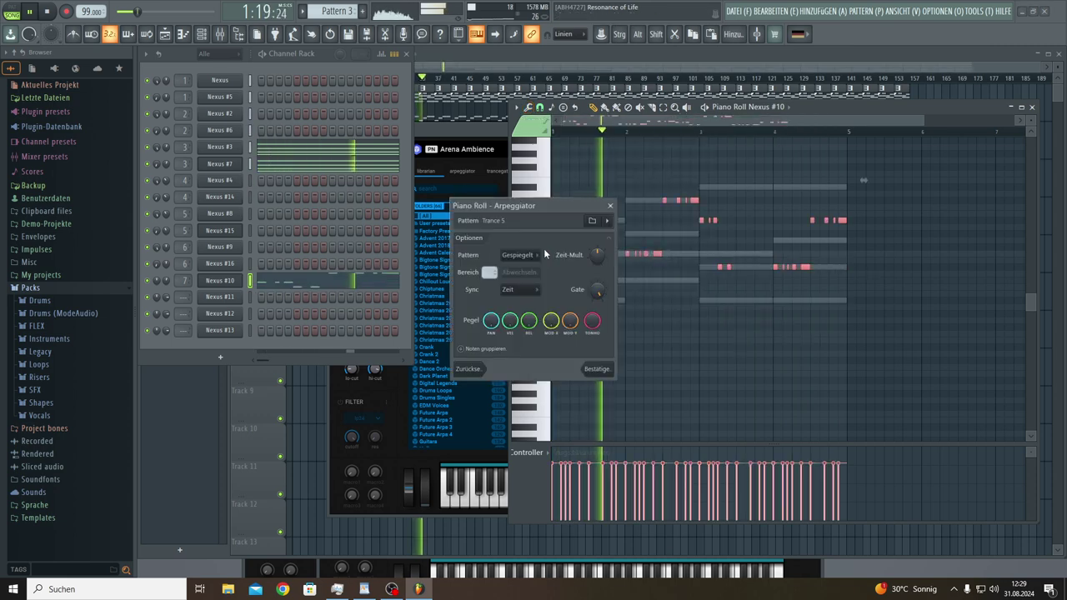
{"action": "left_click", "coordinate": [609, 205]}
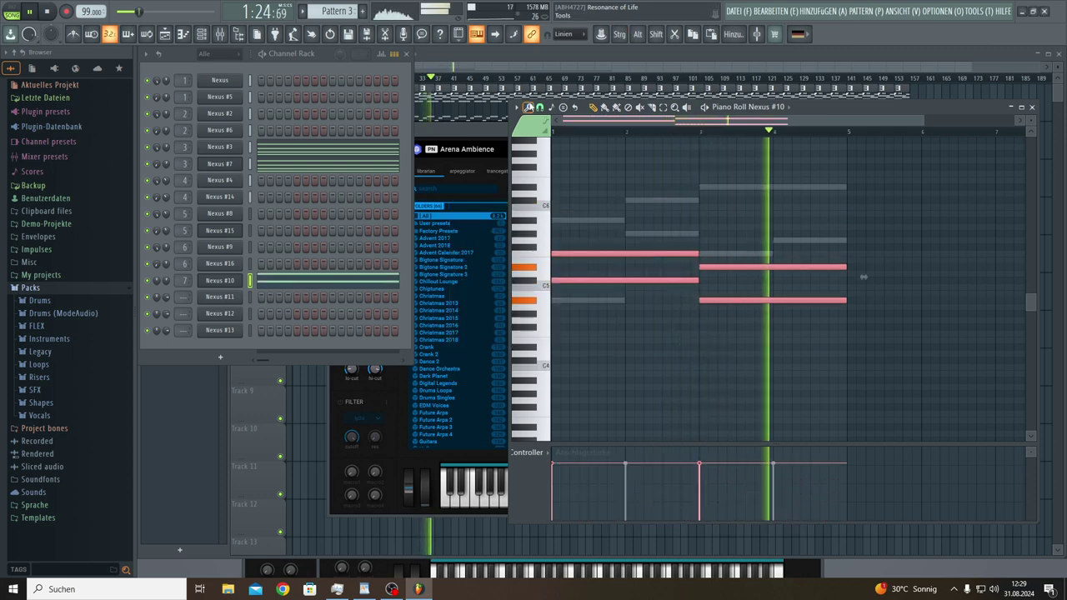
Step: Arpeggiate the selected chord notes with the Arpeggiator's Trance 7 preset
{"action": "left_click", "coordinate": [528, 108]}
{"action": "left_click", "coordinate": [546, 255]}
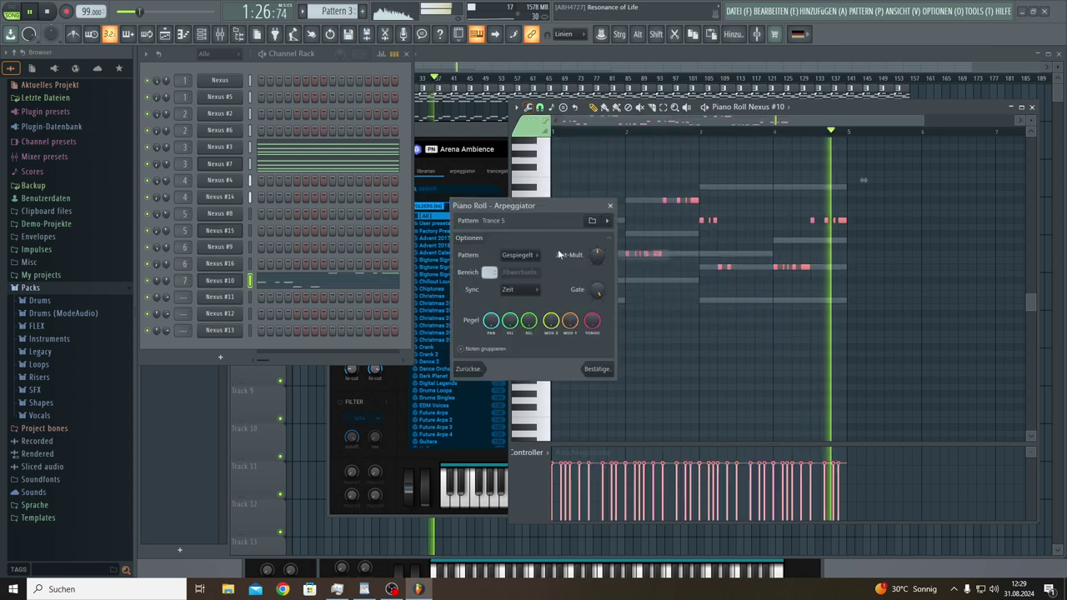
{"action": "left_click", "coordinate": [613, 222]}
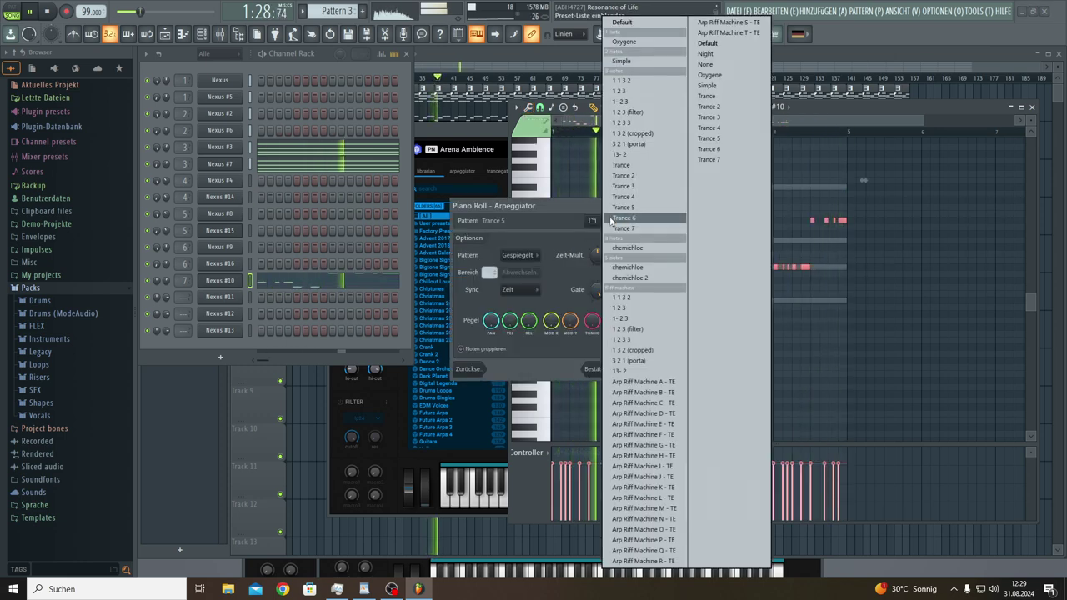
{"action": "left_click", "coordinate": [622, 226]}
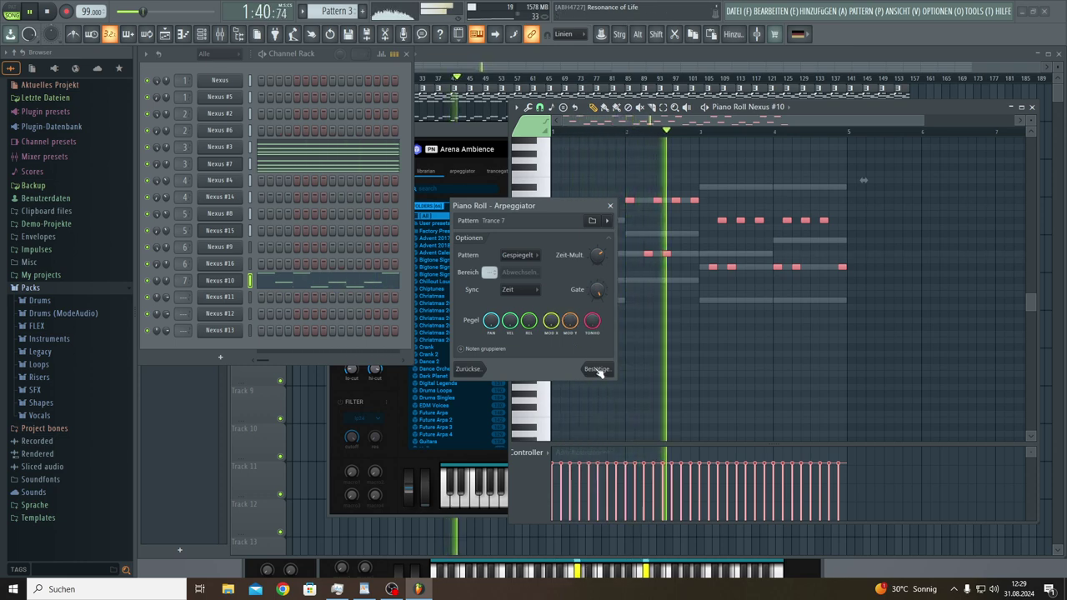
{"action": "left_click", "coordinate": [597, 369]}
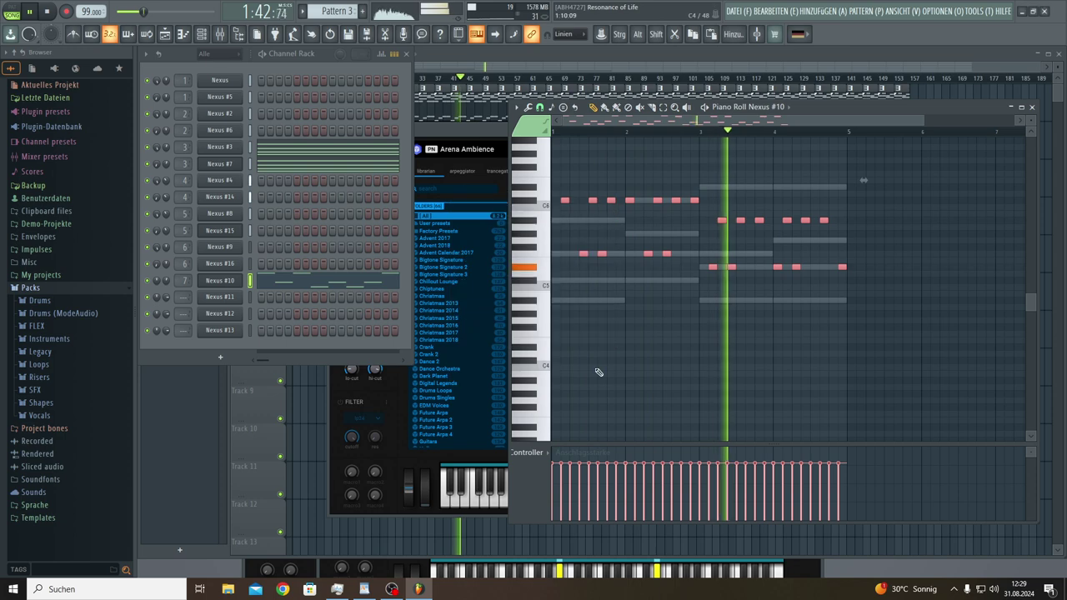
Step: Bring the long chord notes back over the arpeggio and arpeggiate them with the Arp Riff Machine K - TE preset
{"action": "key", "text": "ctrl+z"}
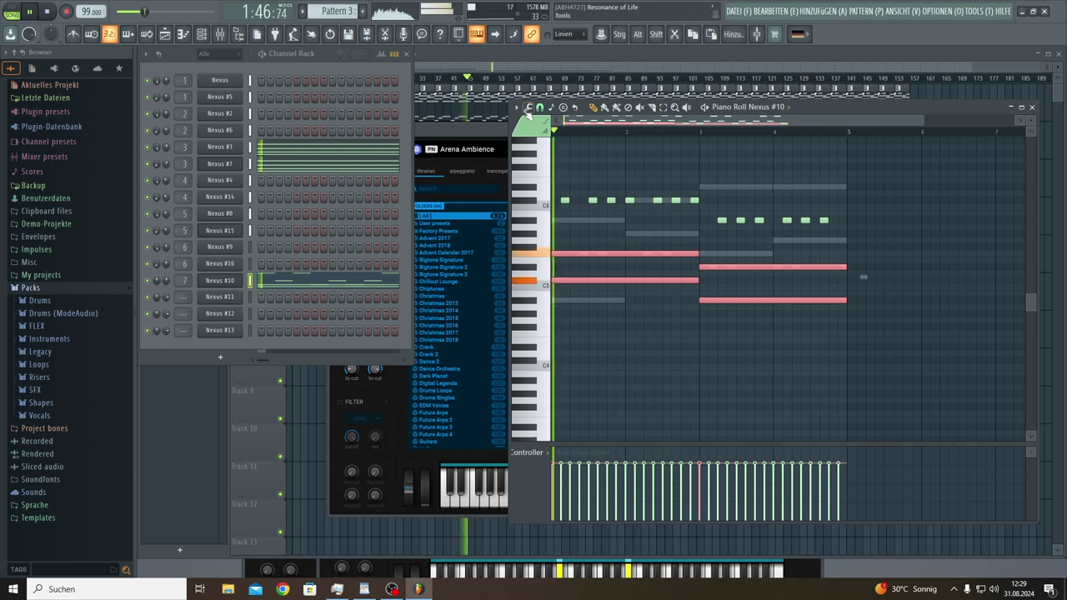
{"action": "left_click", "coordinate": [527, 108]}
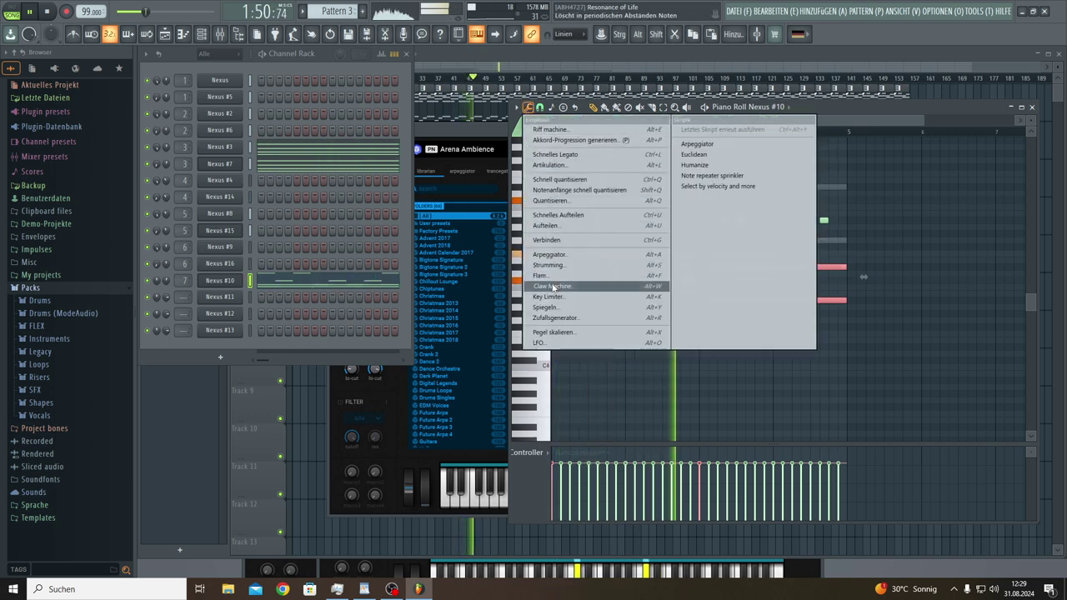
{"action": "left_click", "coordinate": [548, 255]}
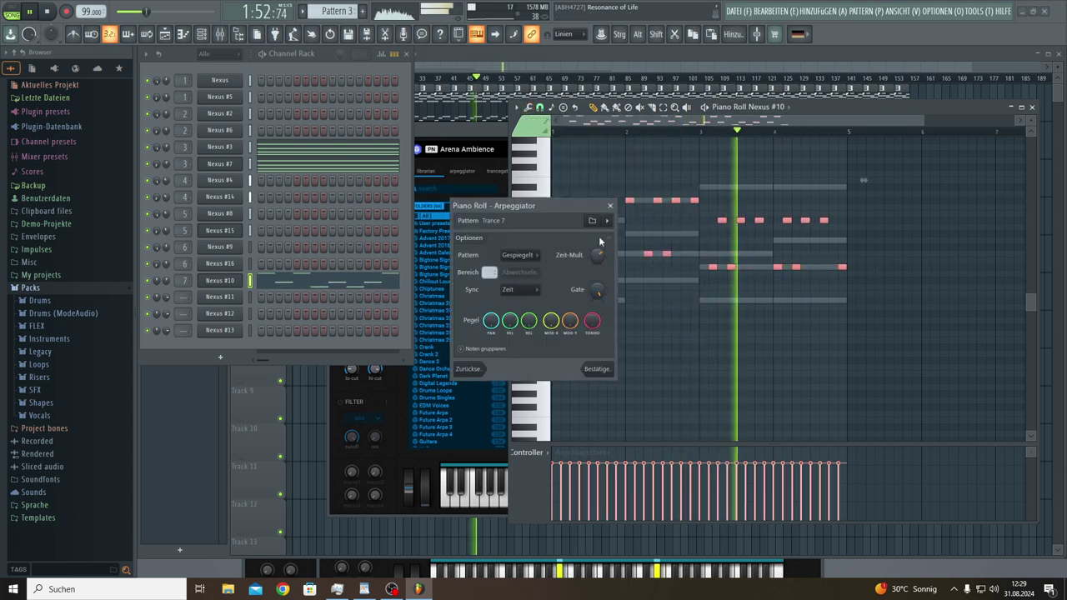
{"action": "left_click", "coordinate": [606, 221]}
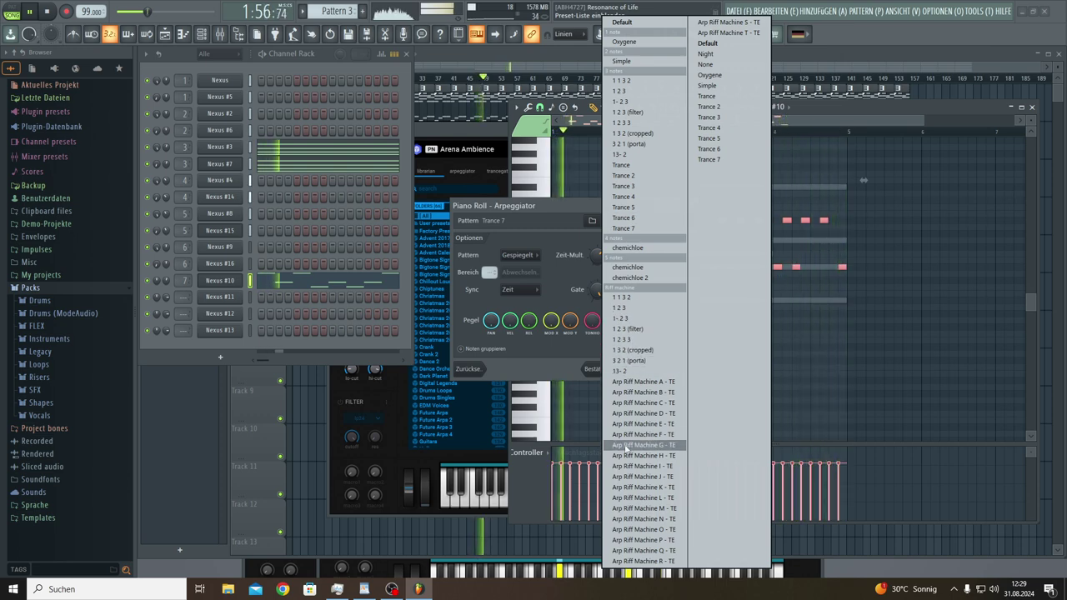
{"action": "left_click", "coordinate": [643, 487]}
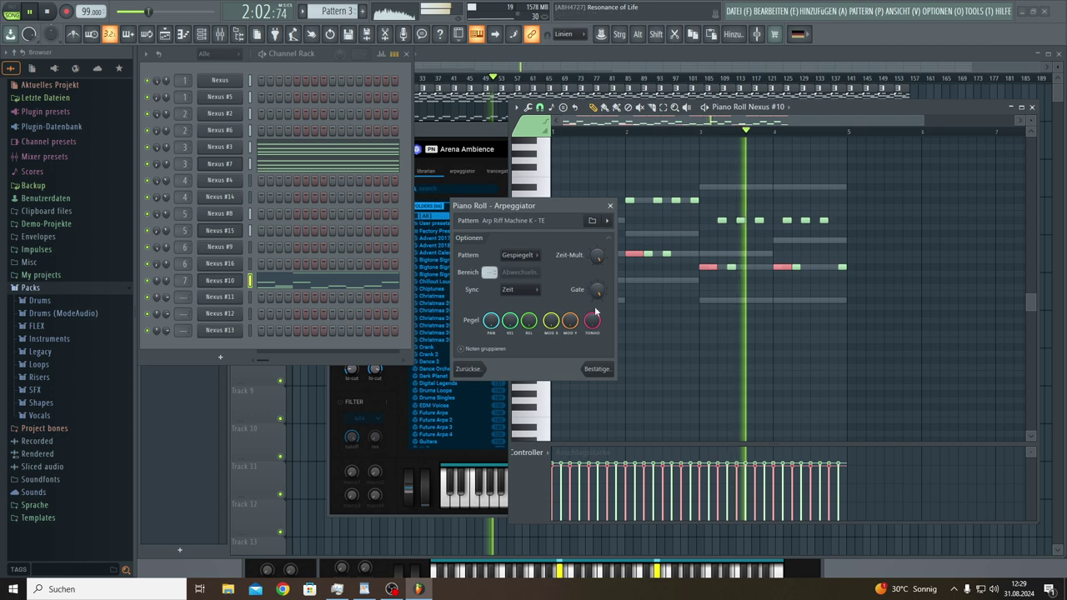
{"action": "left_click", "coordinate": [597, 369]}
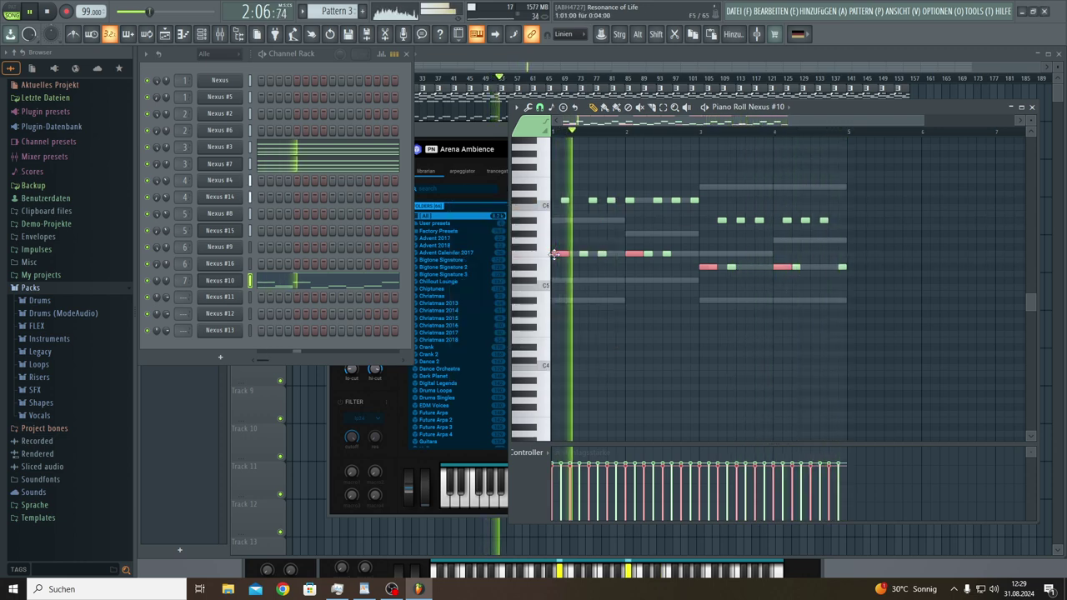
Step: Move the newly arpeggiated notes down one octave and repeat them to fill the gaps across bars 1–4
{"action": "left_click_drag", "start_coordinate": [558, 255], "coordinate": [546, 340]}
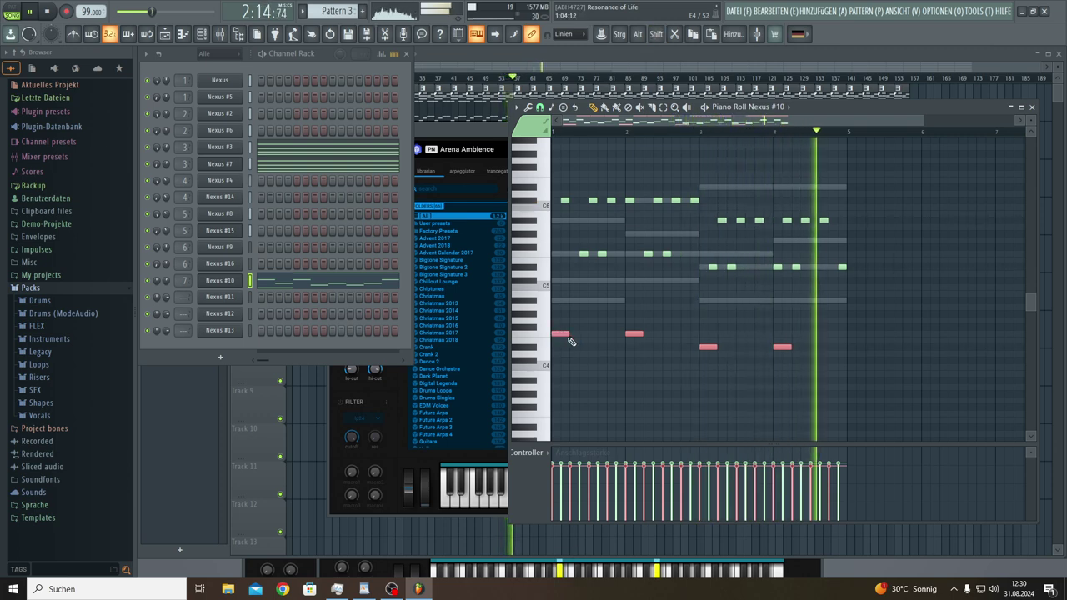
{"action": "left_click_drag", "start_coordinate": [570, 335], "coordinate": [626, 334]}
{"action": "key", "text": "shift+Right"}
{"action": "key", "text": "ctrl+d"}
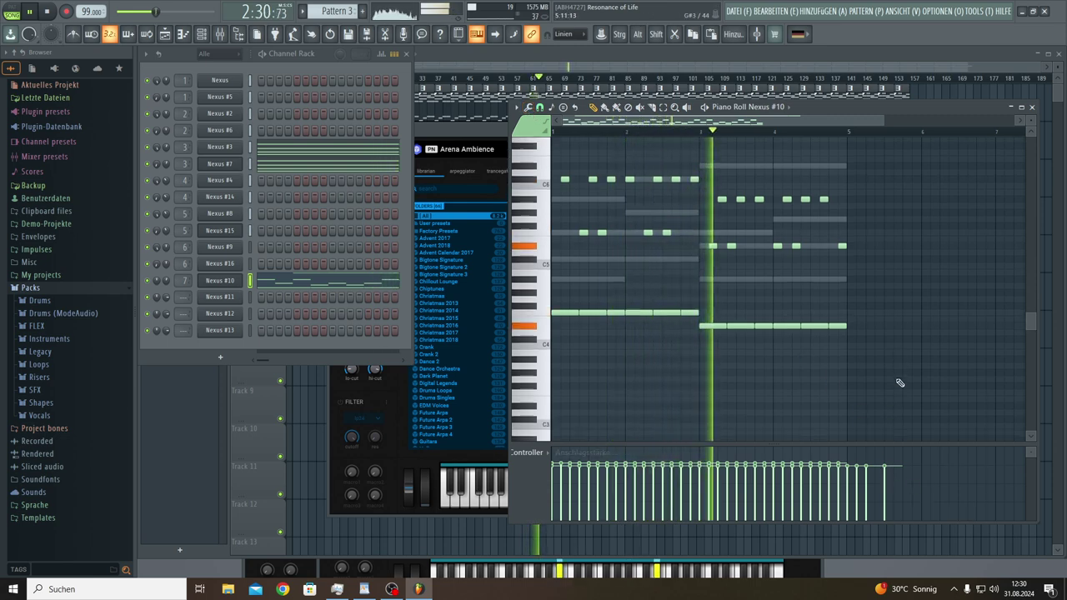
Step: Delete the surplus high notes near C10 that extend past the start of bar 5
{"action": "scroll", "coordinate": [899, 383], "scroll_direction": "up", "scroll_amount": 8}
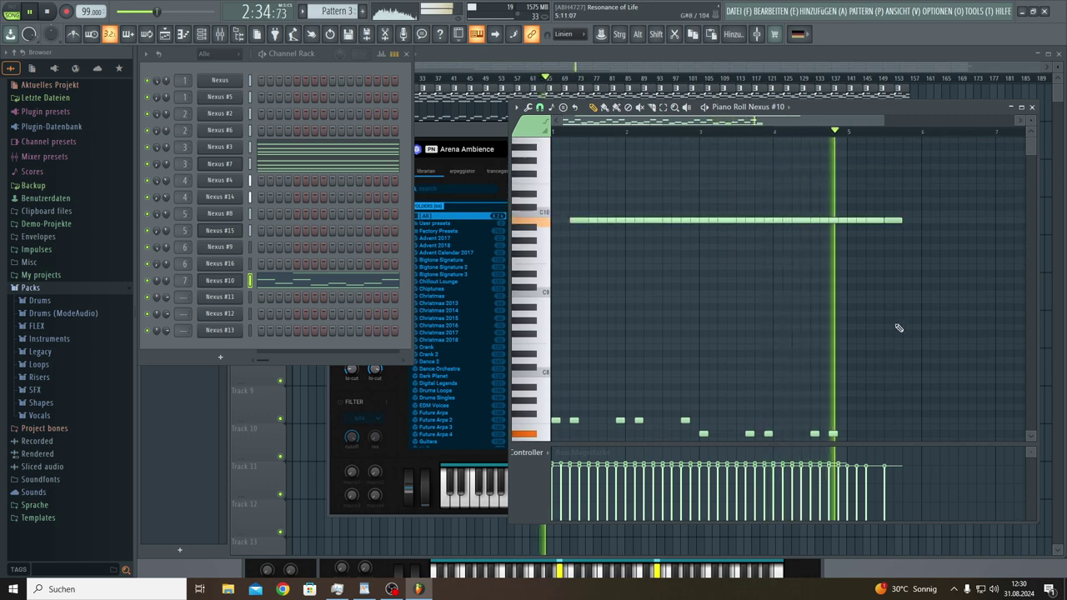
{"action": "left_click_drag", "start_coordinate": [902, 221], "coordinate": [863, 231]}
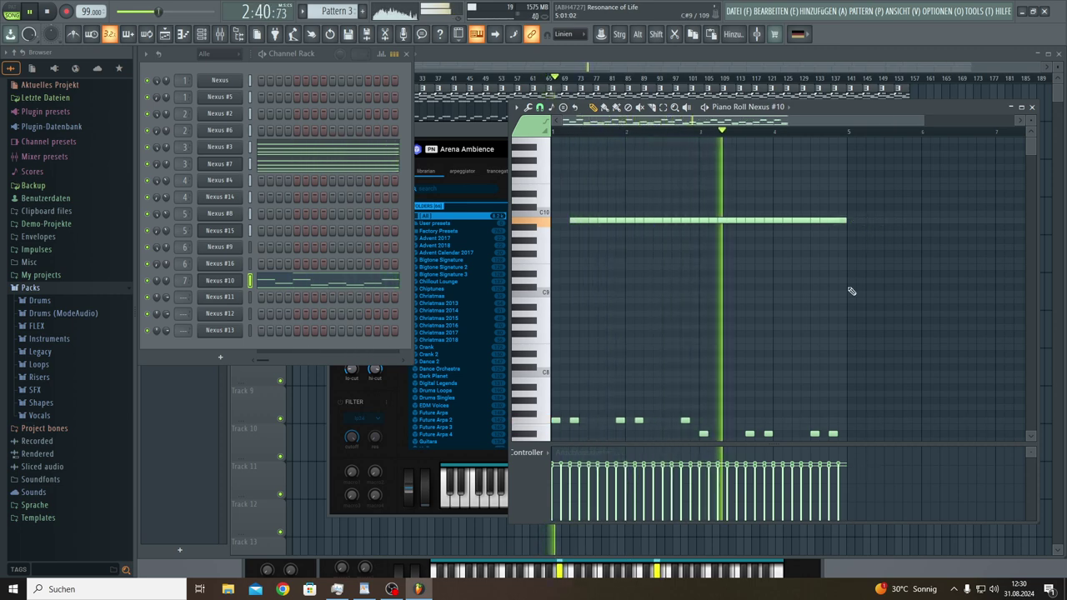
{"action": "scroll", "coordinate": [851, 290], "scroll_direction": "down", "scroll_amount": 5}
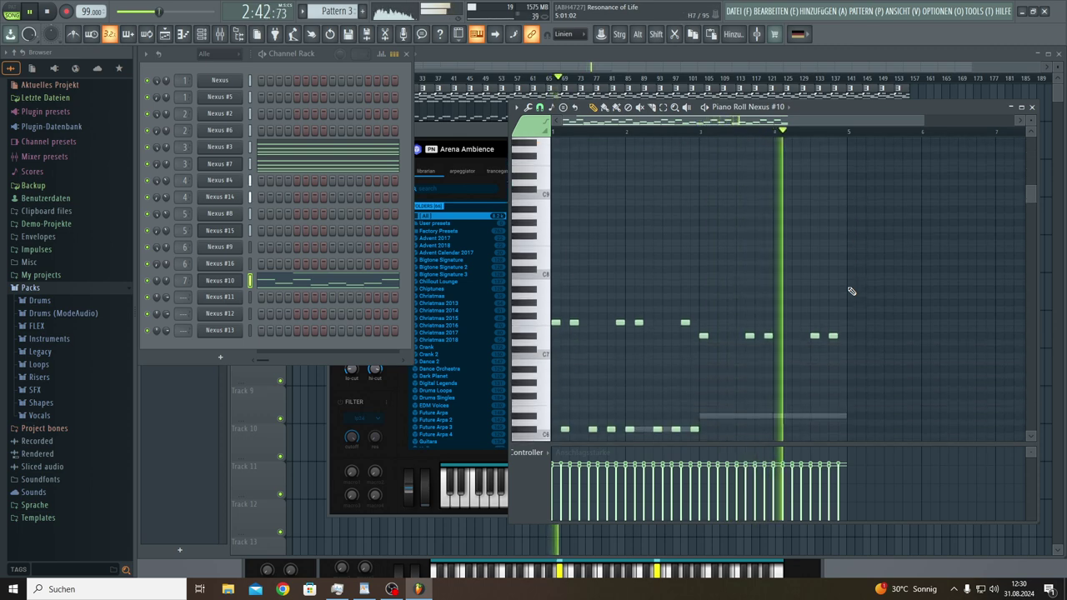
{"action": "scroll", "coordinate": [850, 291], "scroll_direction": "down", "scroll_amount": 2}
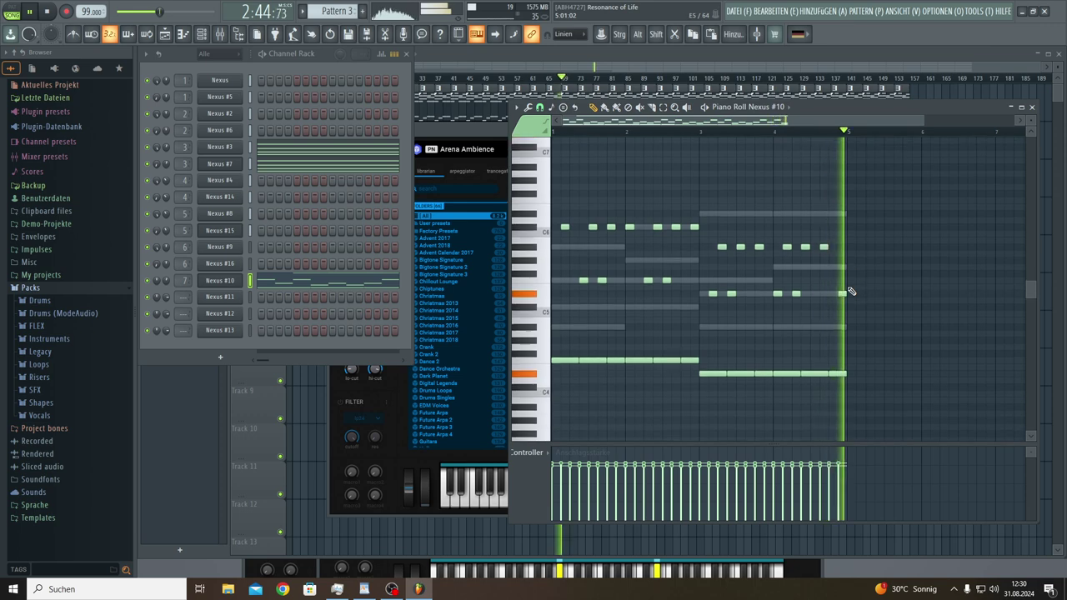
Step: Lower the velocity of all the pattern's Nexus #10 notes to about 38%, including the first note of each bar
{"action": "left_click_drag", "start_coordinate": [851, 501], "coordinate": [552, 499]}
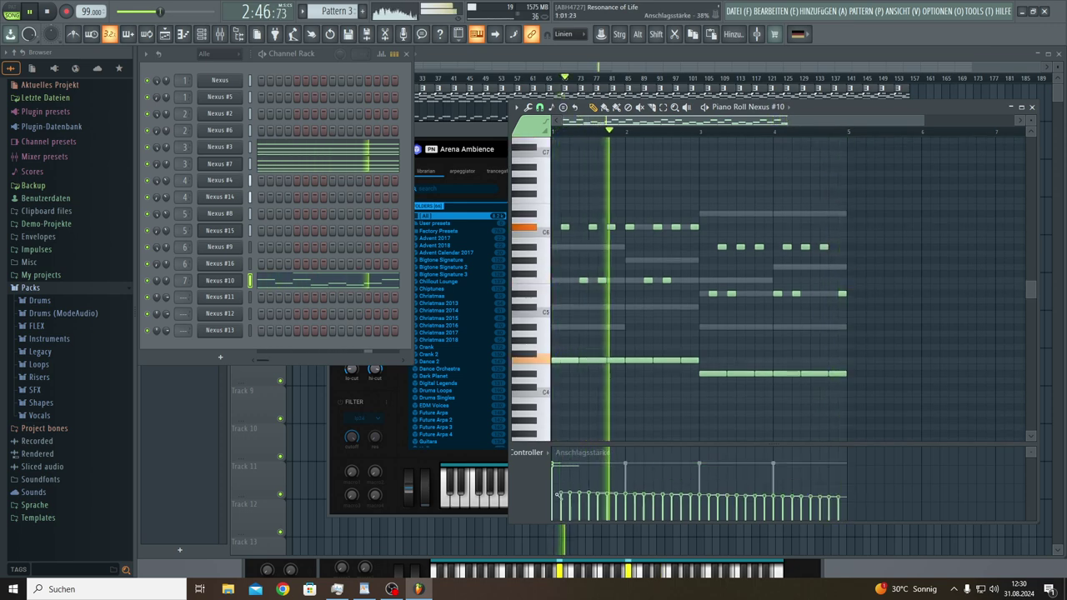
{"action": "left_click", "coordinate": [552, 464]}
{"action": "left_click", "coordinate": [625, 465]}
{"action": "left_click", "coordinate": [698, 464]}
{"action": "left_click", "coordinate": [773, 464]}
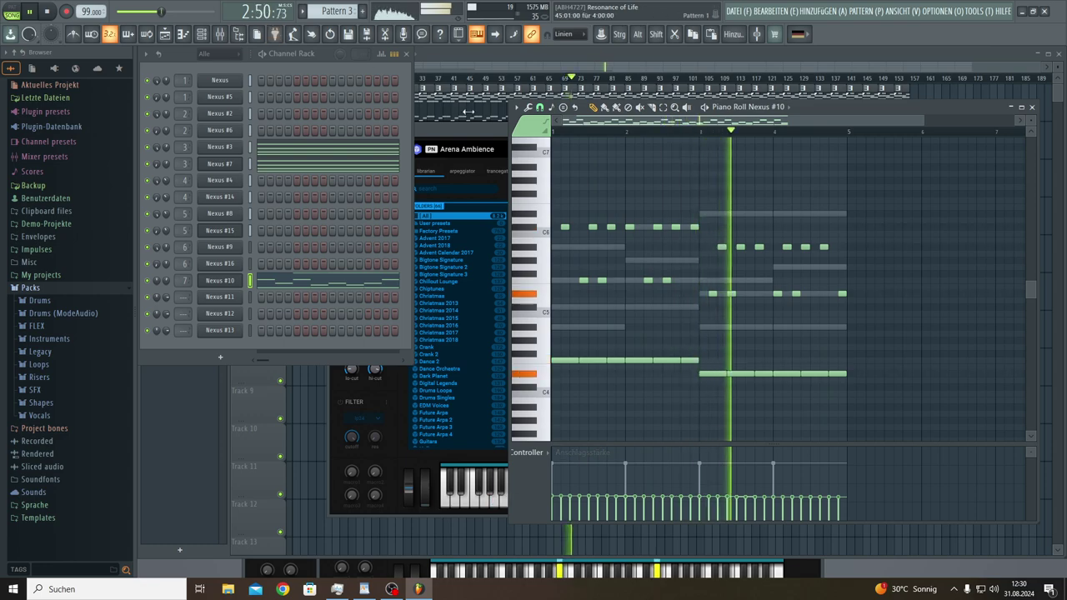
Step: Bring up the Nexus #10 instrument and step through its piano presets to Bell Piano
{"action": "left_click", "coordinate": [479, 135]}
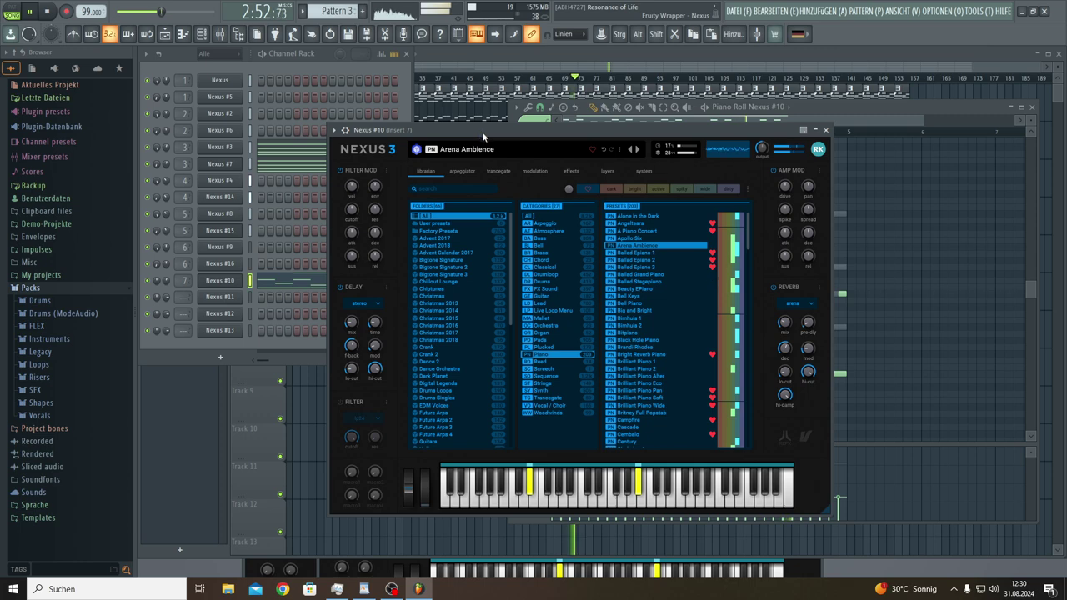
{"action": "left_click", "coordinate": [635, 149]}
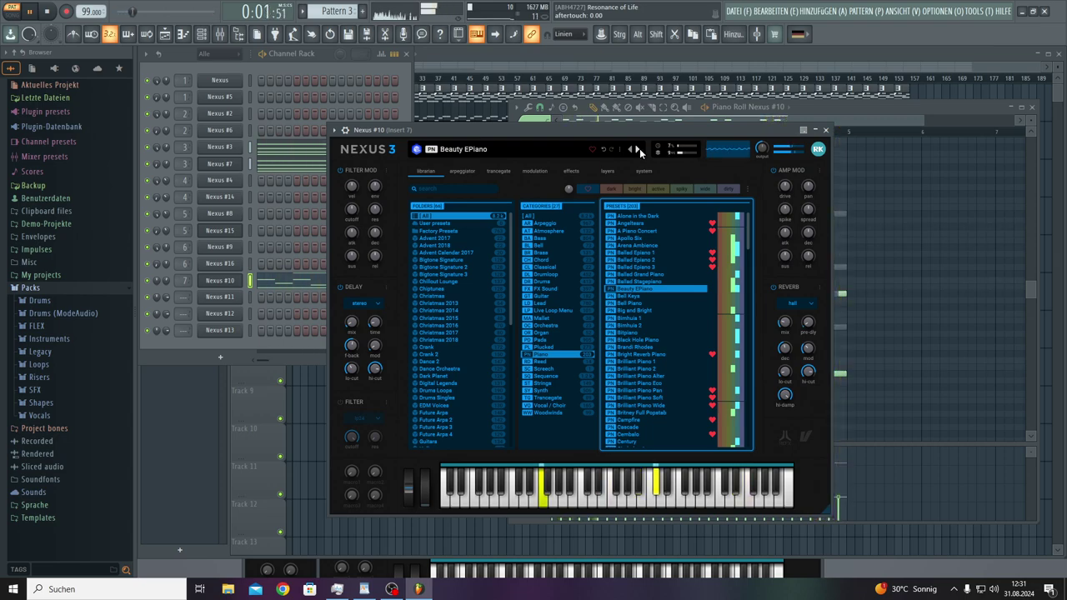
{"action": "left_click", "coordinate": [639, 149]}
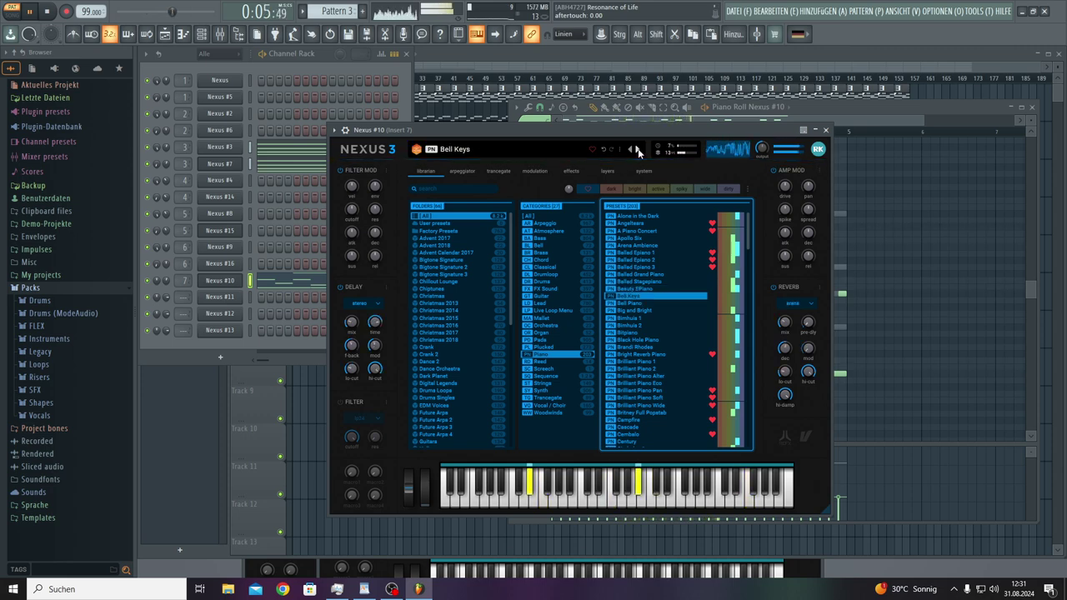
{"action": "left_click", "coordinate": [639, 149]}
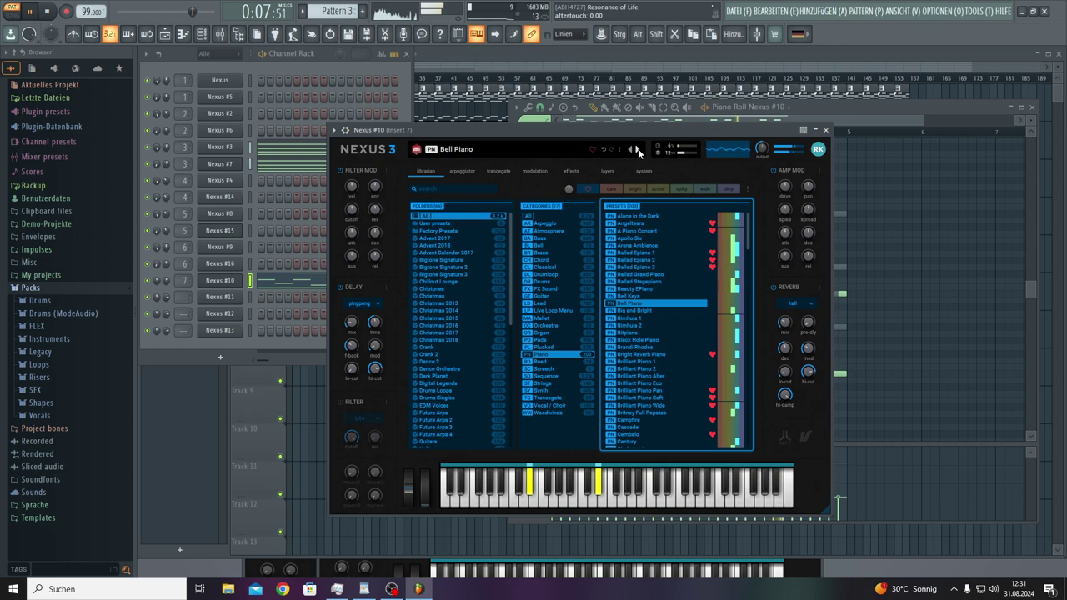
Step: Switch Bell Piano's reverb type to space, with reverb decay at 91 and reverb low-cut at 25
{"action": "left_click", "coordinate": [806, 305]}
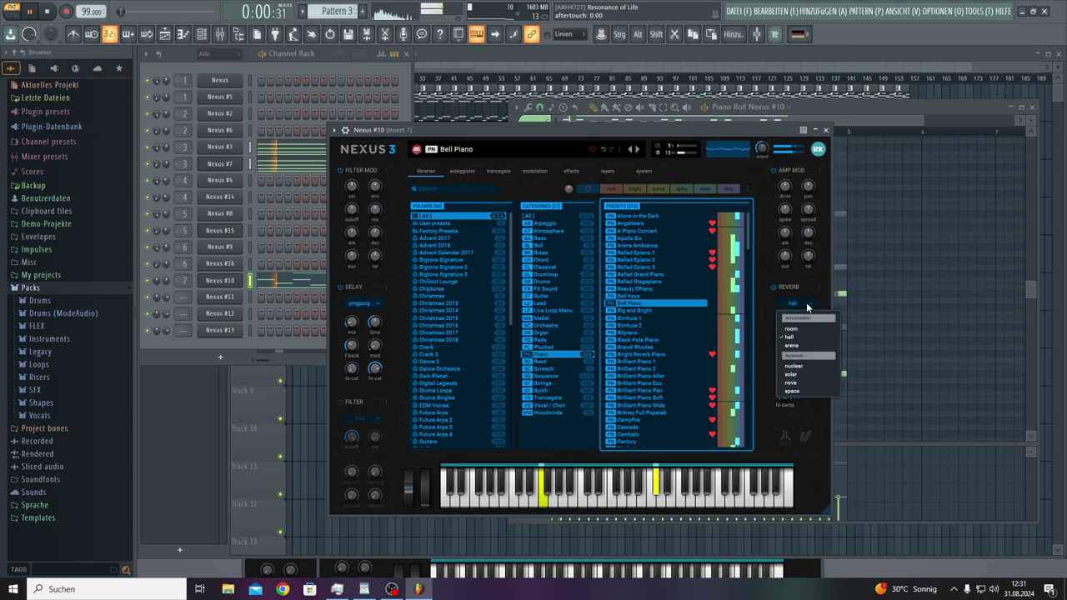
{"action": "left_click", "coordinate": [792, 391]}
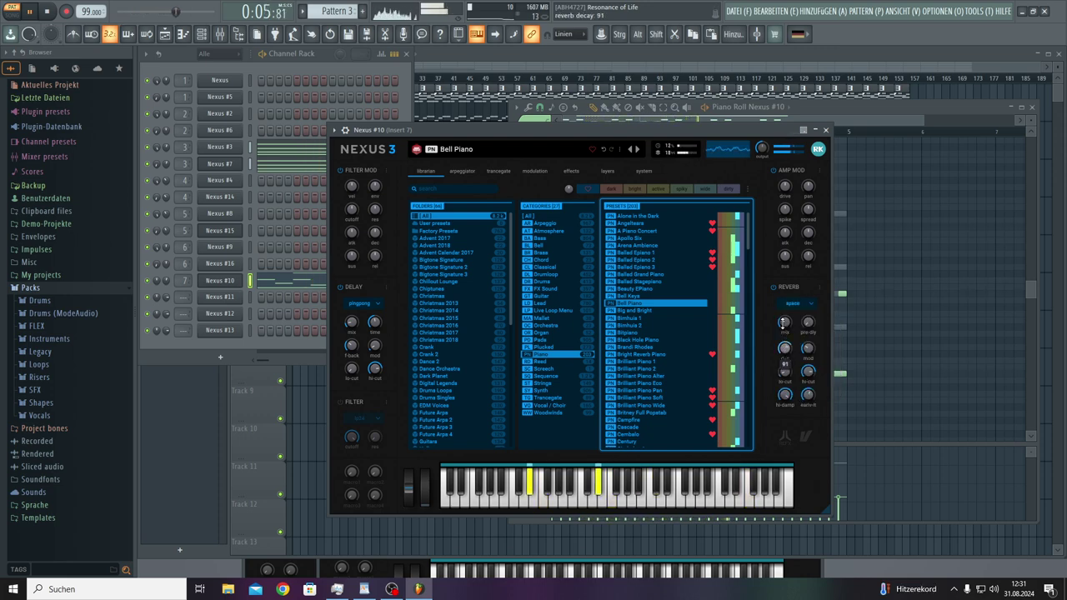
{"action": "mouse_move", "coordinate": [783, 327]}
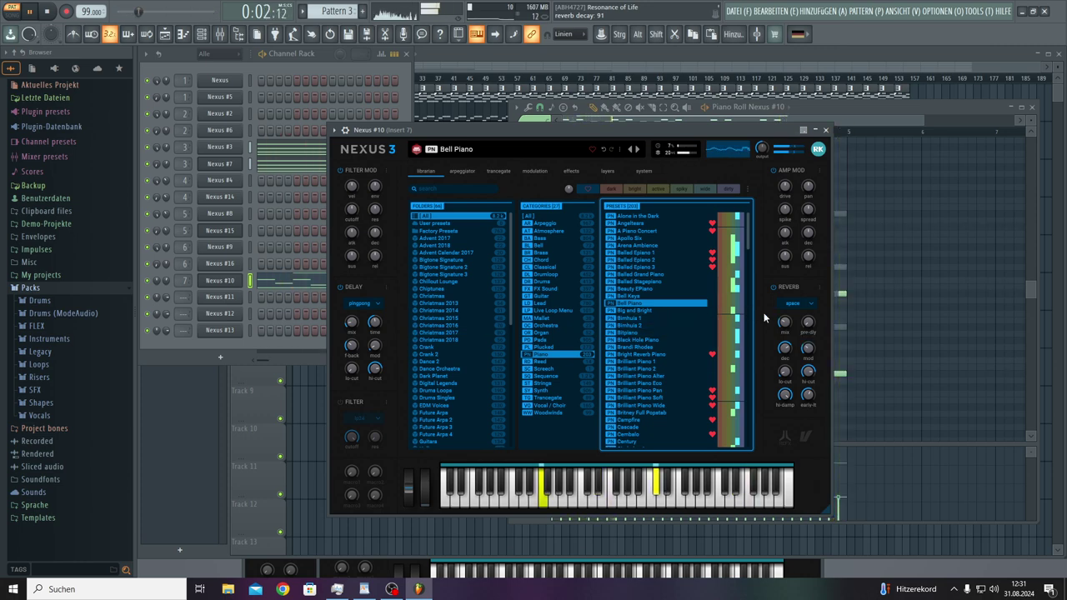
{"action": "mouse_move", "coordinate": [807, 375]}
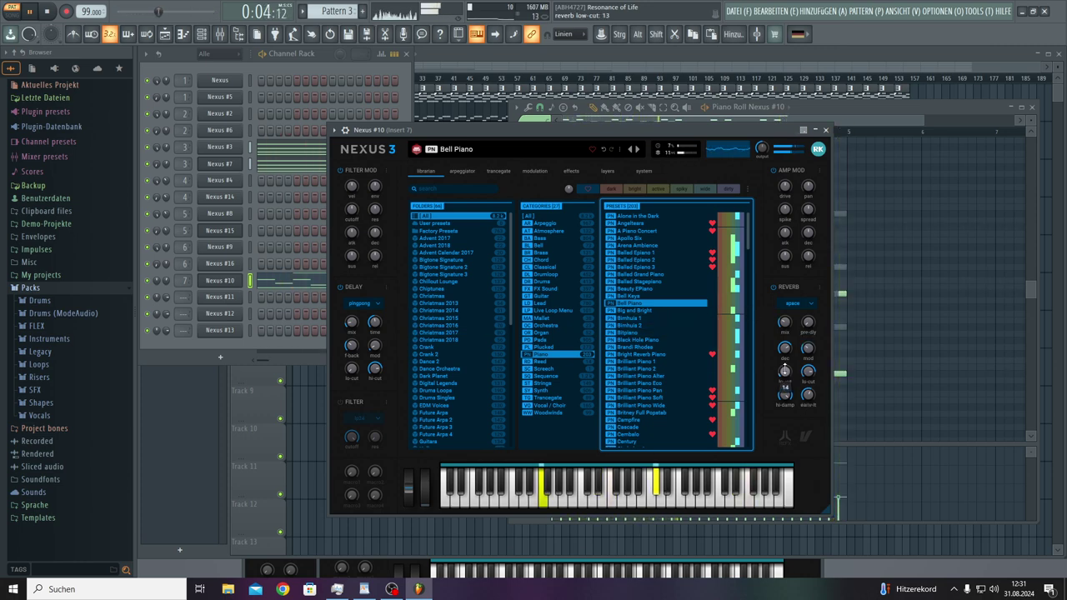
{"action": "left_click_drag", "start_coordinate": [786, 373], "coordinate": [783, 361]}
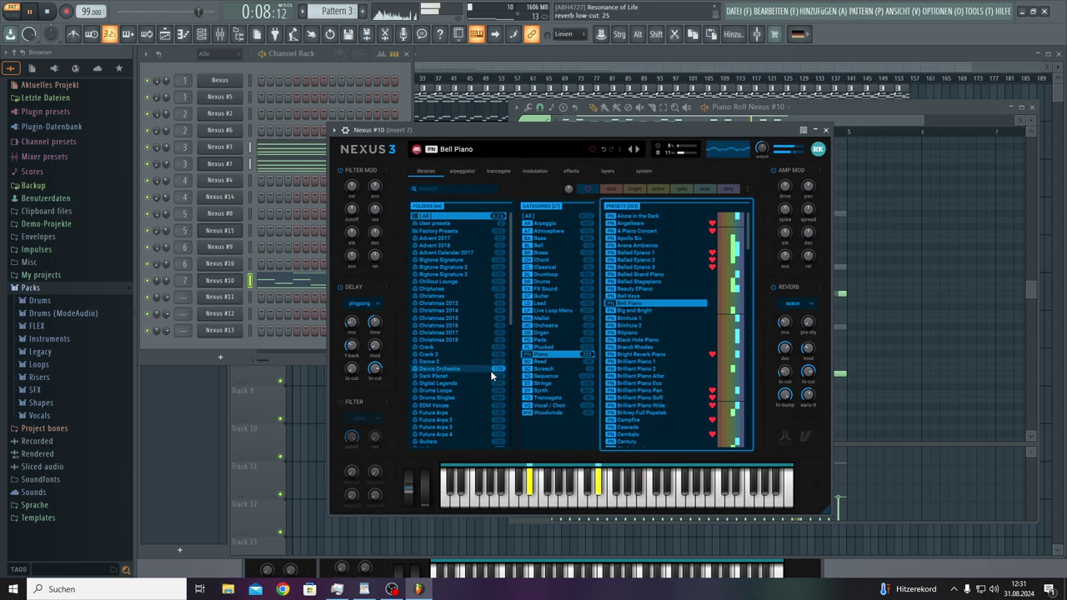
Step: Set the low-cut of Bell Piano's pingpong delay to 32 and check the delay's time setting
{"action": "left_click_drag", "start_coordinate": [351, 369], "coordinate": [346, 346]}
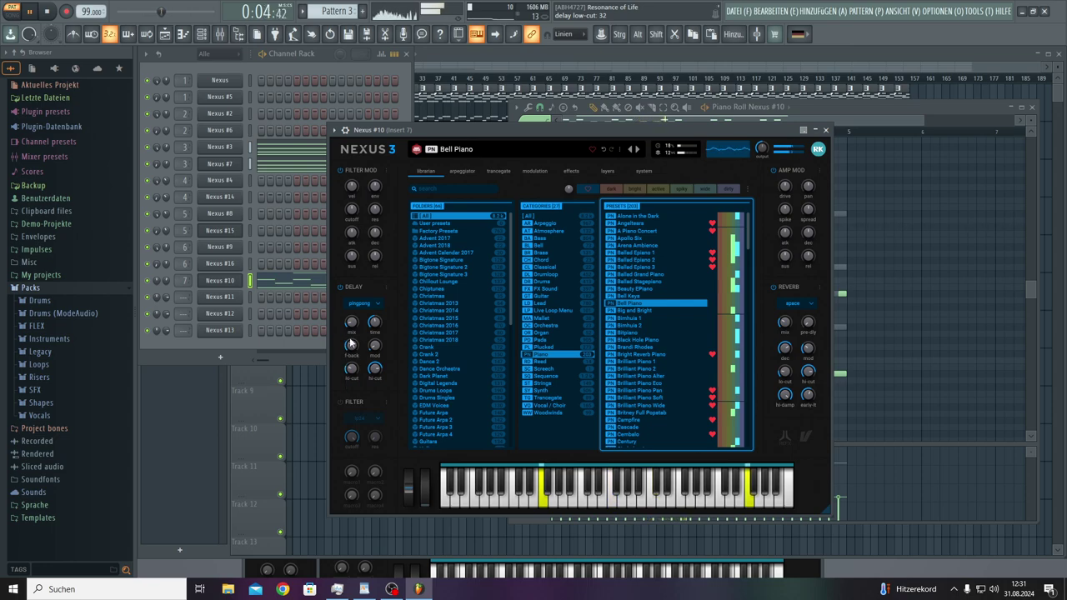
{"action": "mouse_move", "coordinate": [352, 350]}
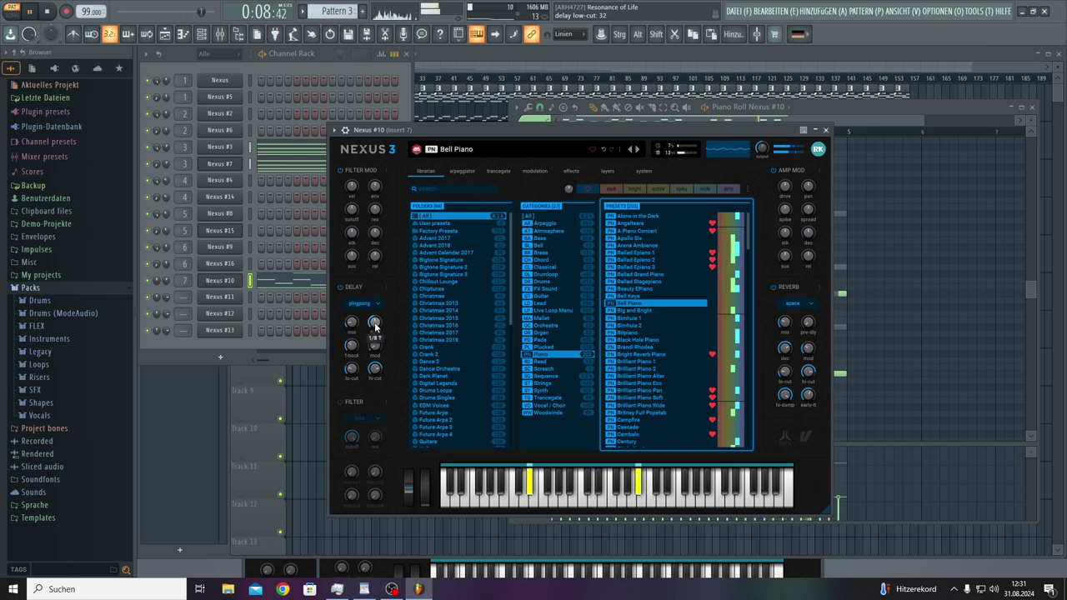
{"action": "left_click_drag", "start_coordinate": [375, 322], "coordinate": [379, 330]}
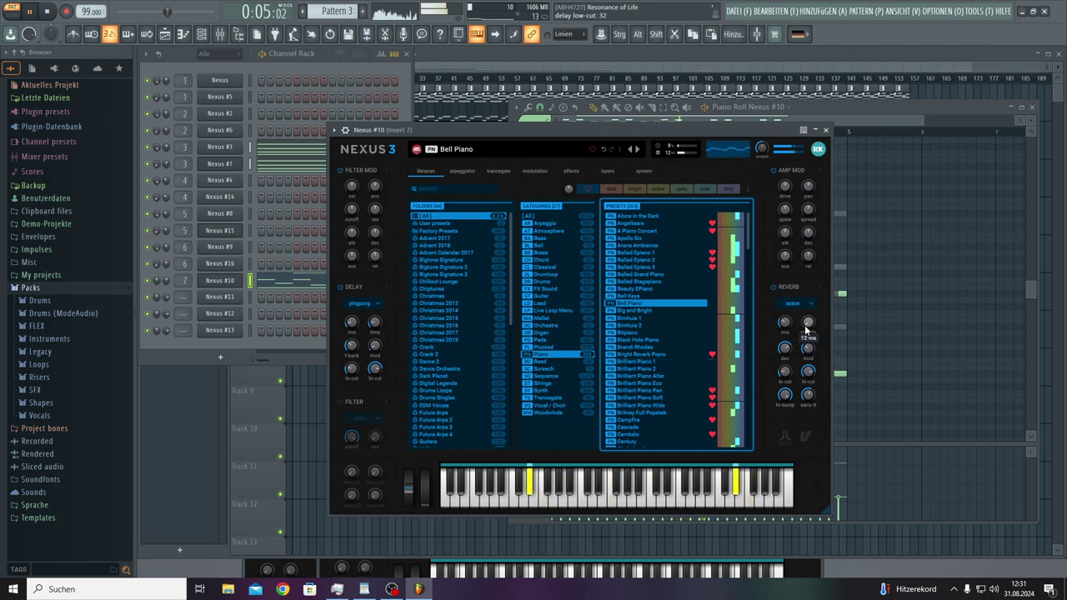
Step: Set the reverb mix of the Nexus #10 Bell Piano sound to 65
{"action": "left_click_drag", "start_coordinate": [785, 314], "coordinate": [784, 305]}
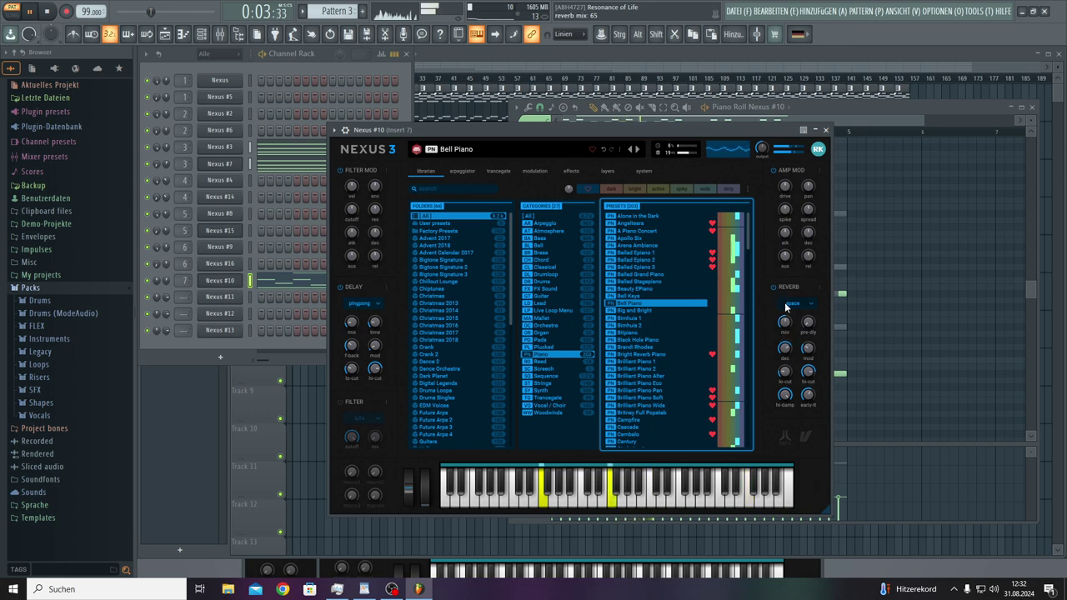
{"action": "mouse_move", "coordinate": [787, 348]}
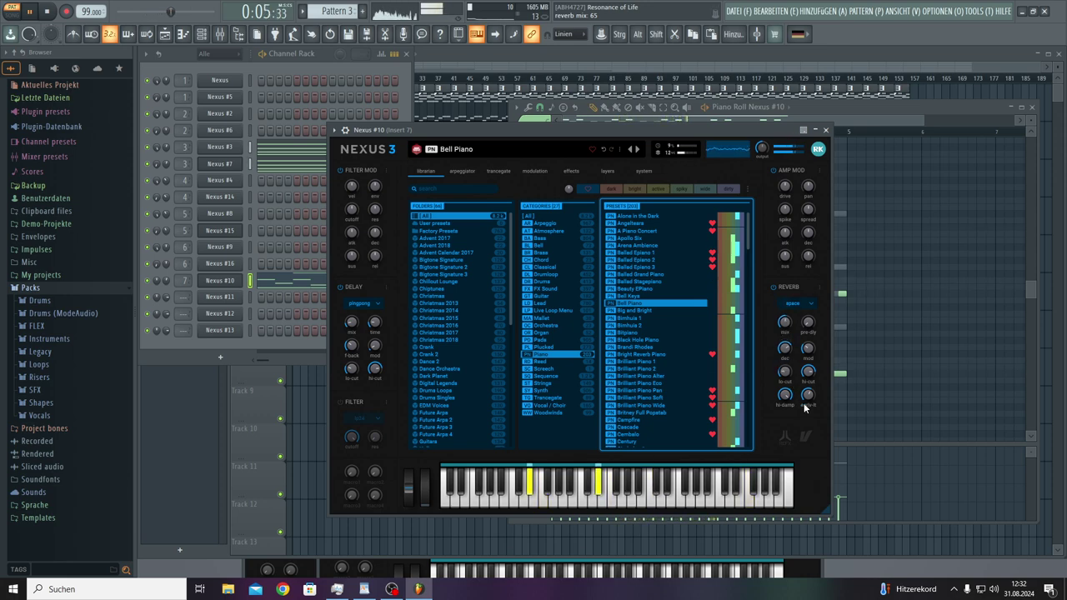
{"action": "mouse_move", "coordinate": [761, 159]}
{"action": "left_click_drag", "start_coordinate": [761, 159], "coordinate": [763, 164]}
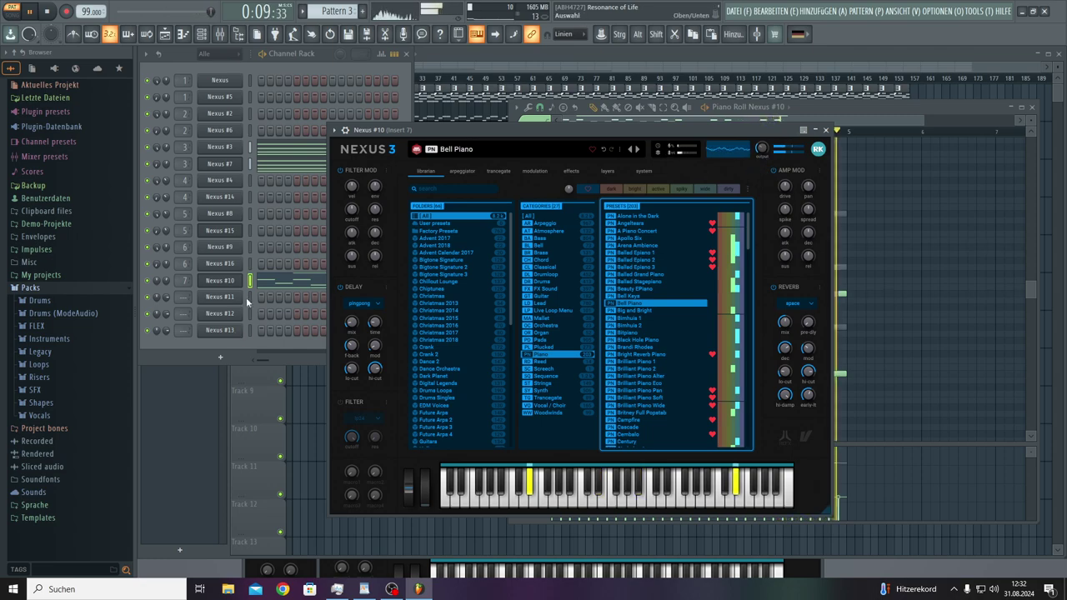
Step: Randomize the note levels of the Nexus #10 part with the Randomizer's bipolar level settings
{"action": "left_click", "coordinate": [841, 284]}
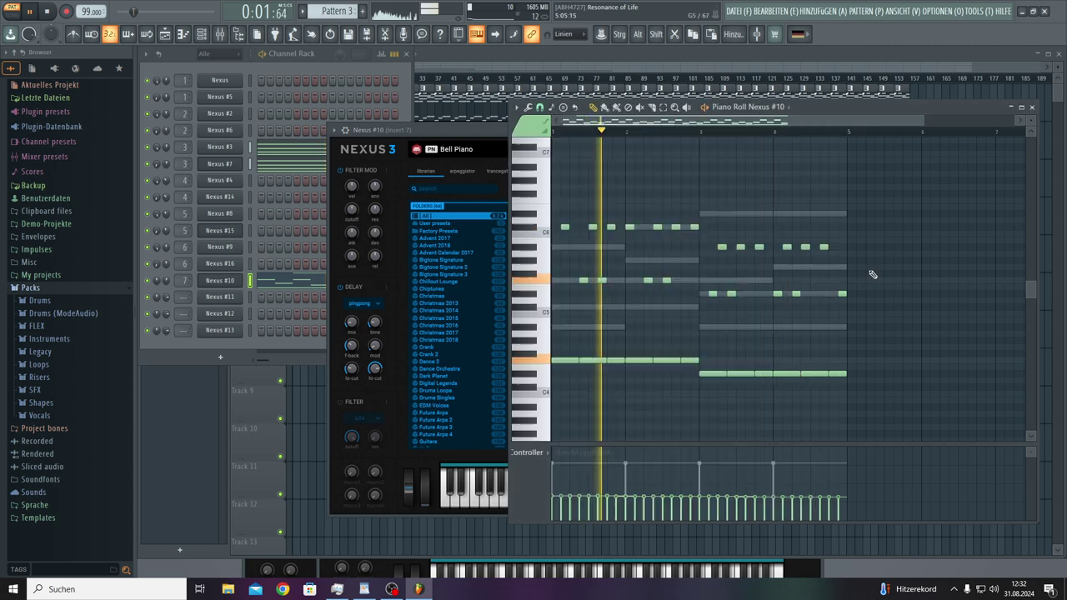
{"action": "scroll", "coordinate": [877, 424], "scroll_direction": "down", "scroll_amount": 3}
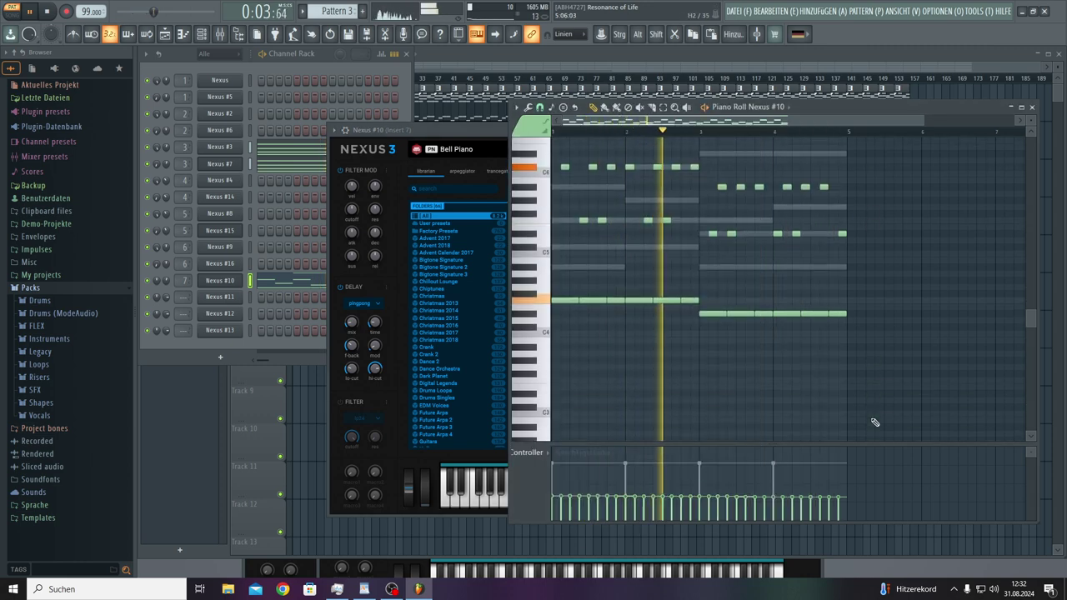
{"action": "left_click", "coordinate": [527, 108]}
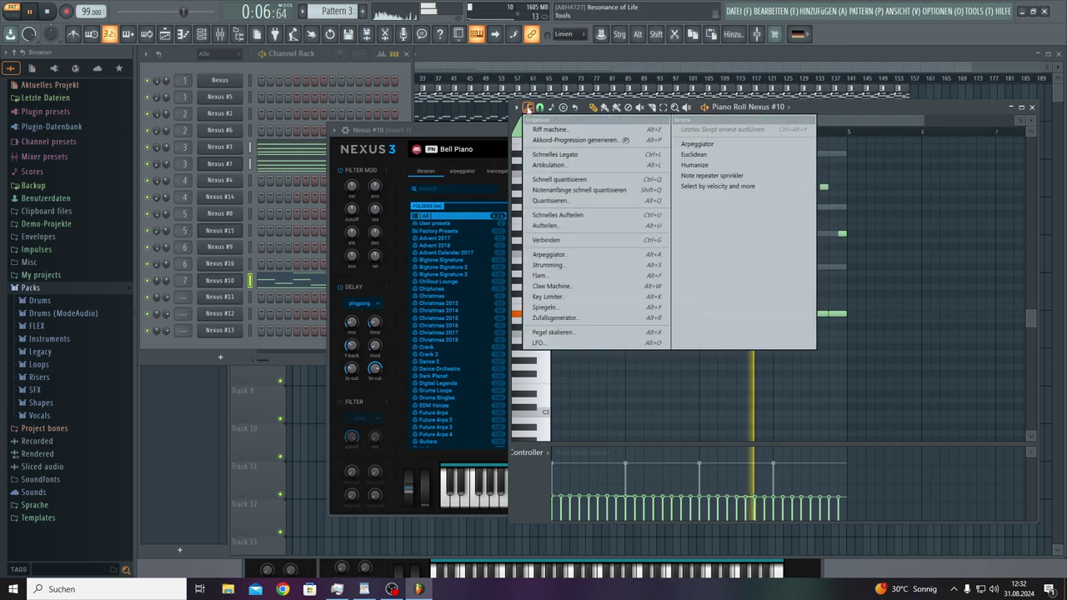
{"action": "left_click", "coordinate": [552, 318]}
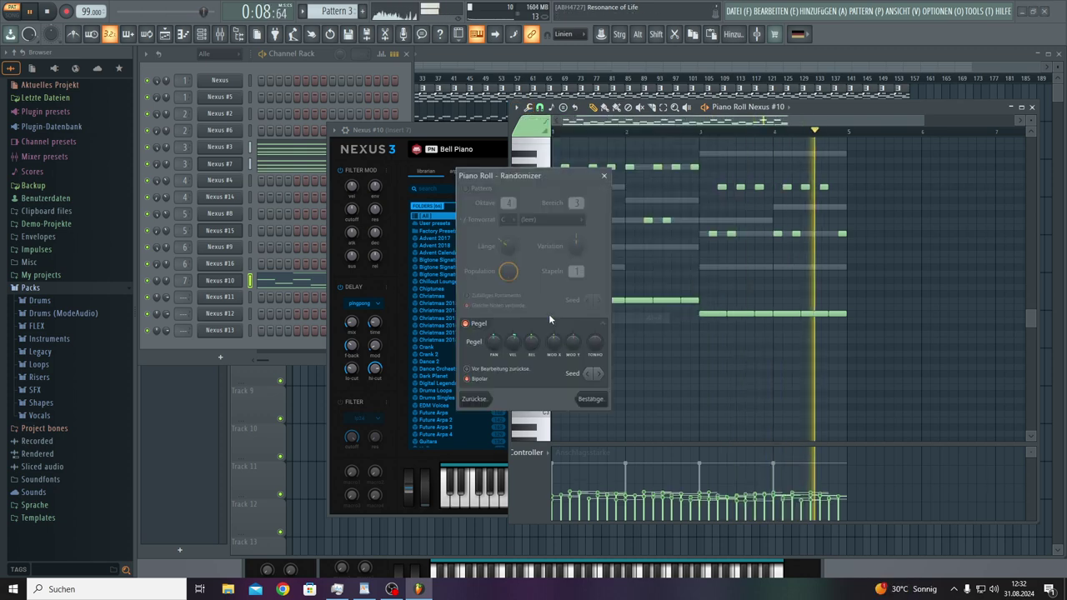
{"action": "left_click", "coordinate": [591, 398]}
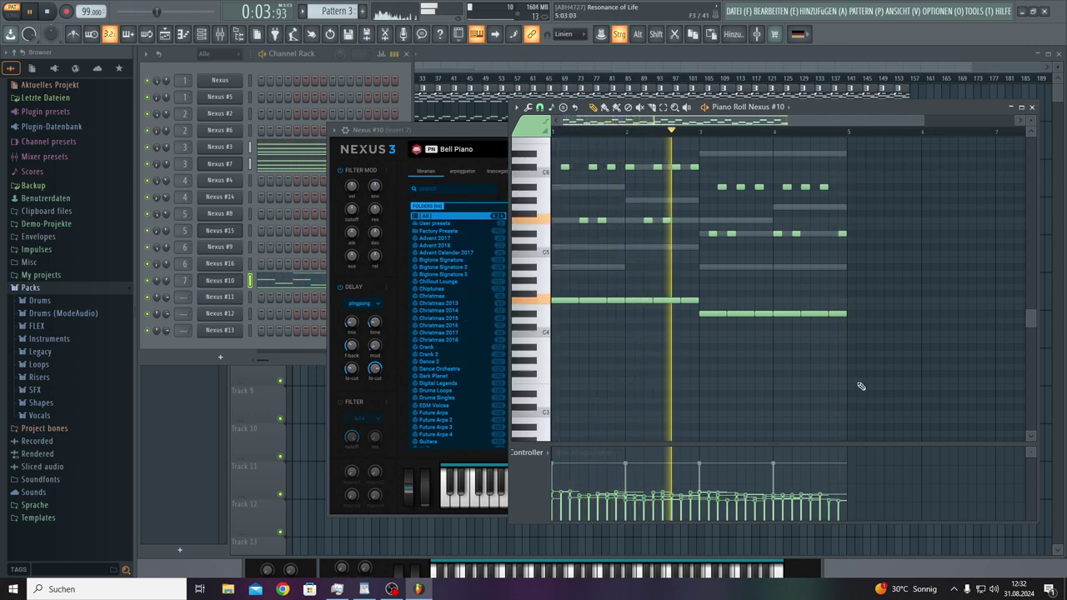
Step: Copy all the Nexus #10 notes in Pattern 3 and clone the Nexus #10 channel
{"action": "key", "text": "ctrl+a"}
{"action": "scroll", "coordinate": [863, 426], "scroll_direction": "up", "scroll_amount": 8}
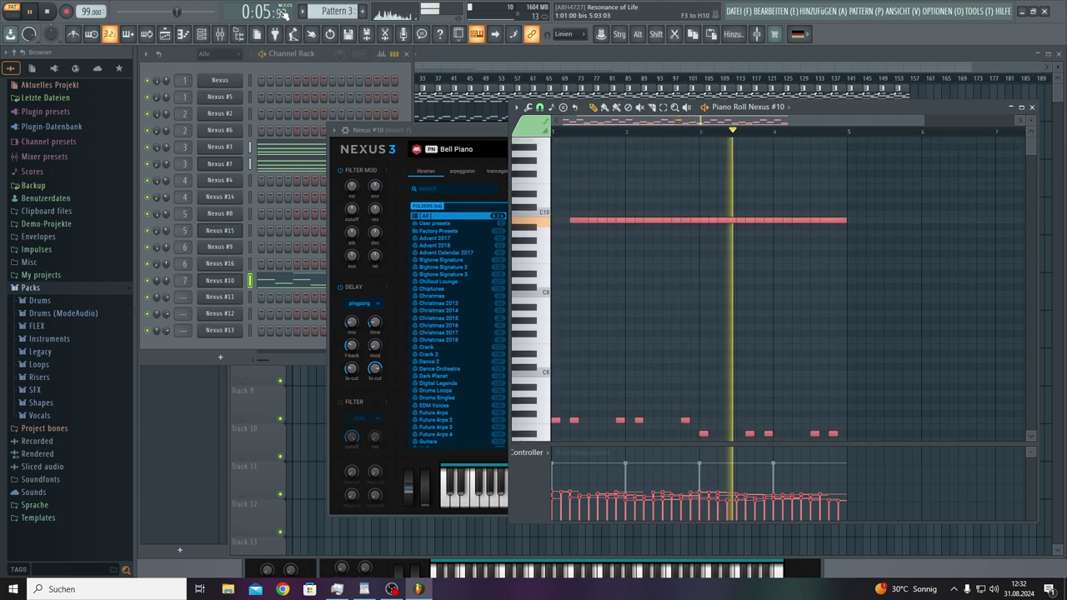
{"action": "right_click", "coordinate": [234, 287]}
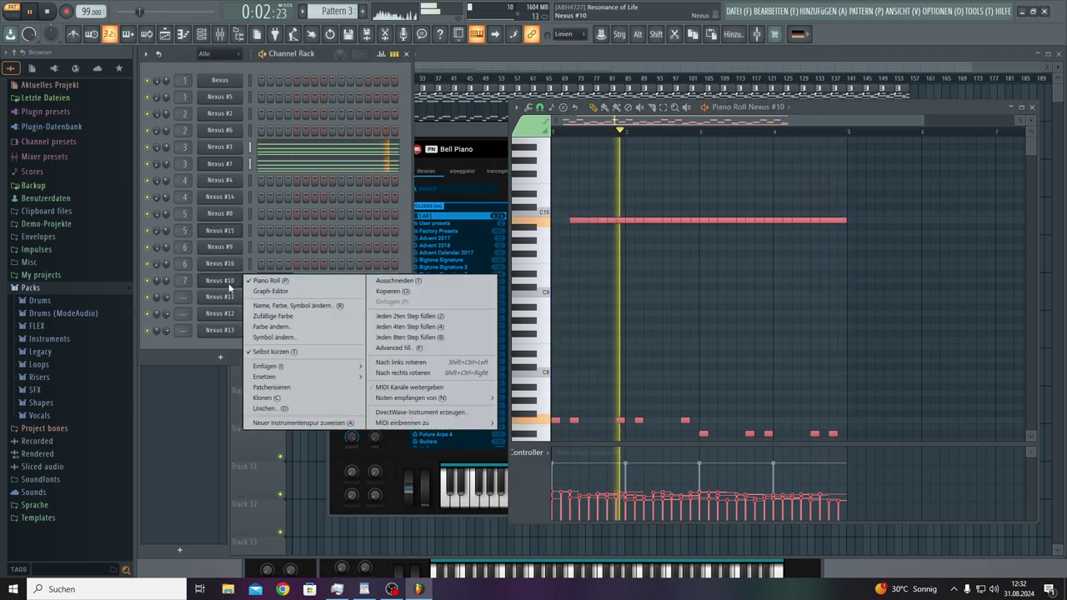
{"action": "left_click", "coordinate": [259, 398]}
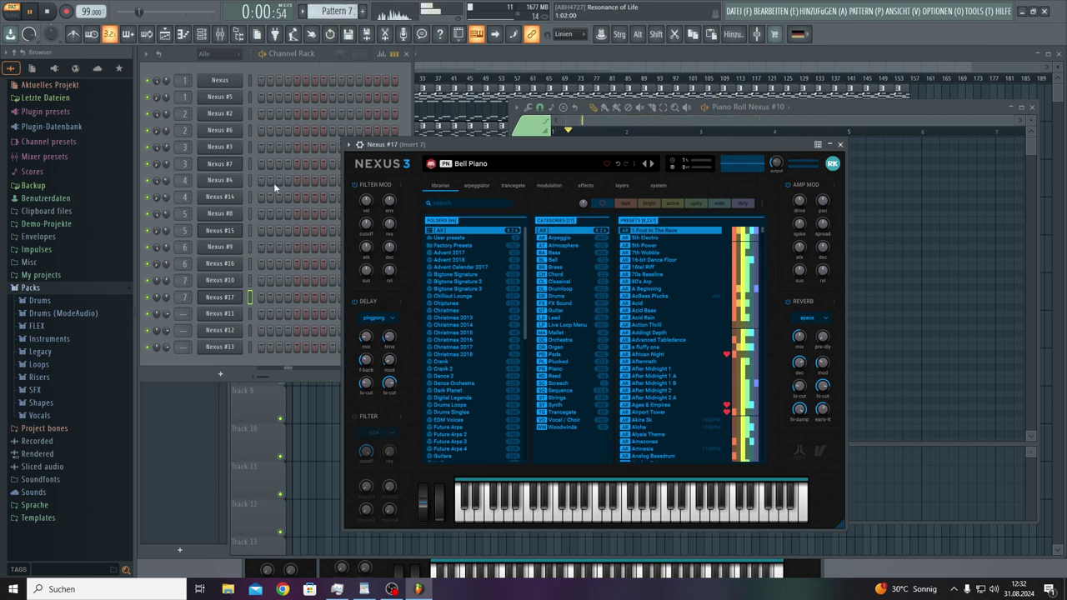
Step: Paste the copied notes into the piano rolls of both Nexus #17 and Nexus #10 in Pattern 7
{"action": "right_click", "coordinate": [234, 302]}
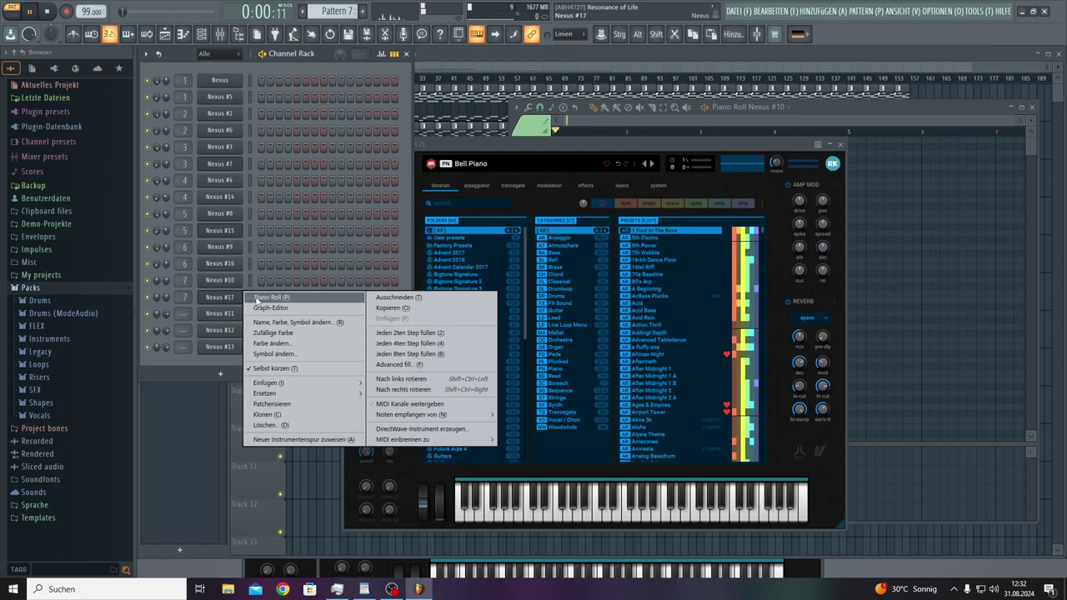
{"action": "left_click", "coordinate": [265, 298]}
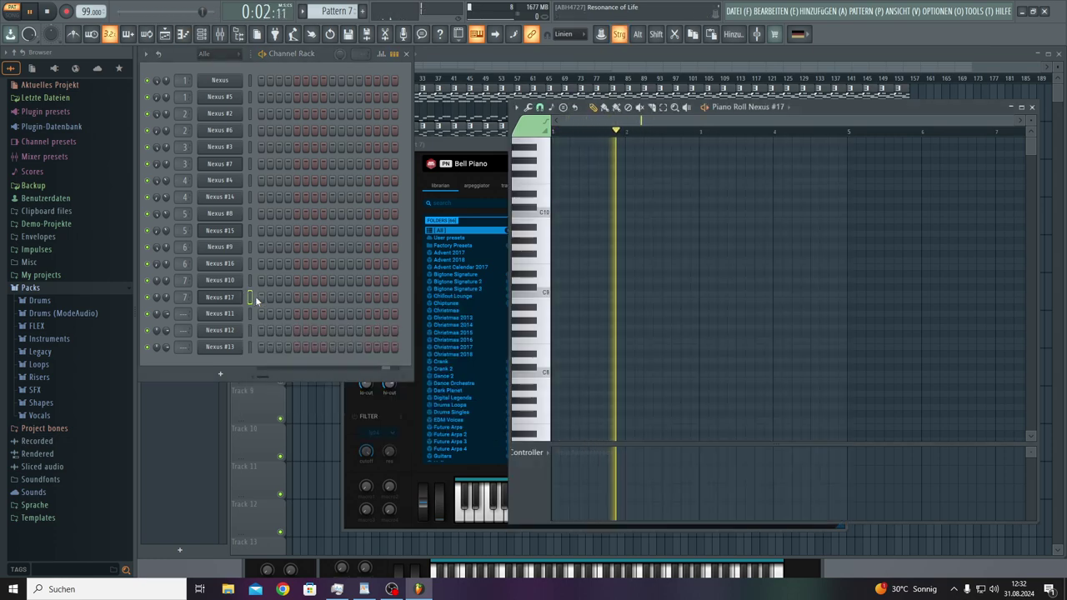
{"action": "key", "text": "ctrl+v"}
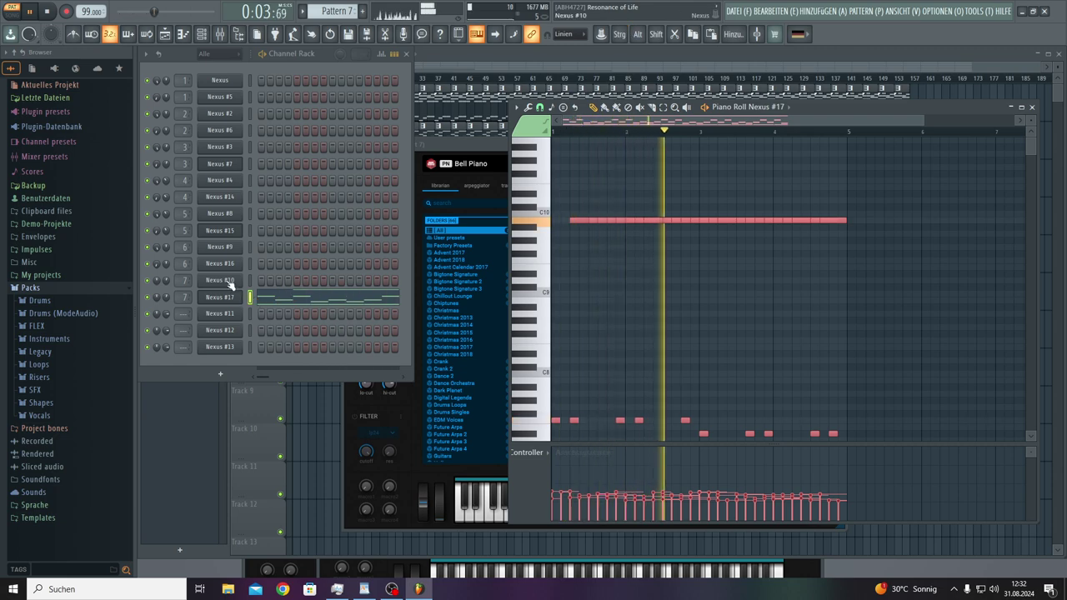
{"action": "left_click", "coordinate": [231, 286]}
{"action": "right_click", "coordinate": [241, 279]}
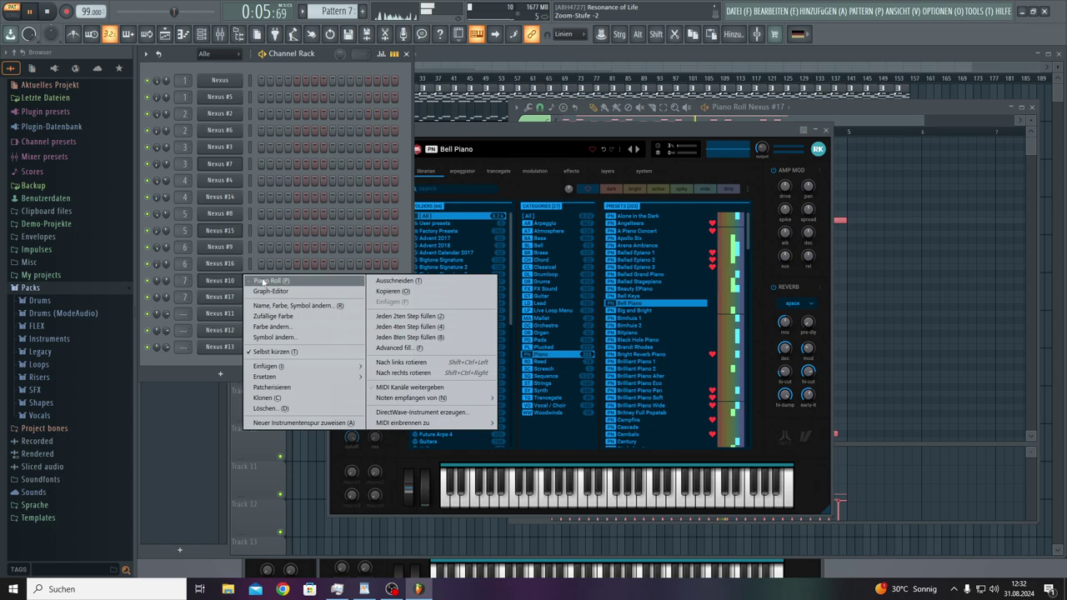
{"action": "left_click", "coordinate": [263, 281]}
{"action": "key", "text": "ctrl+v"}
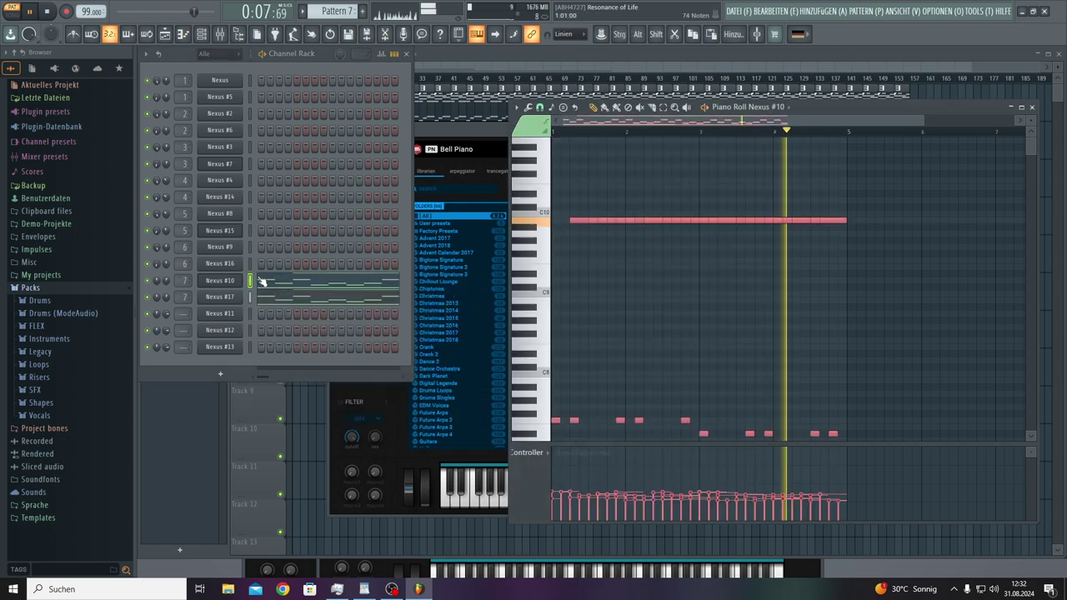
Step: Return to Pattern 3 and delete all of its Nexus #10 notes
{"action": "key", "text": "KP_Subtract"}
{"action": "key", "text": "KP_Subtract"}
{"action": "key", "text": "KP_Subtract"}
{"action": "key", "text": "KP_Subtract"}
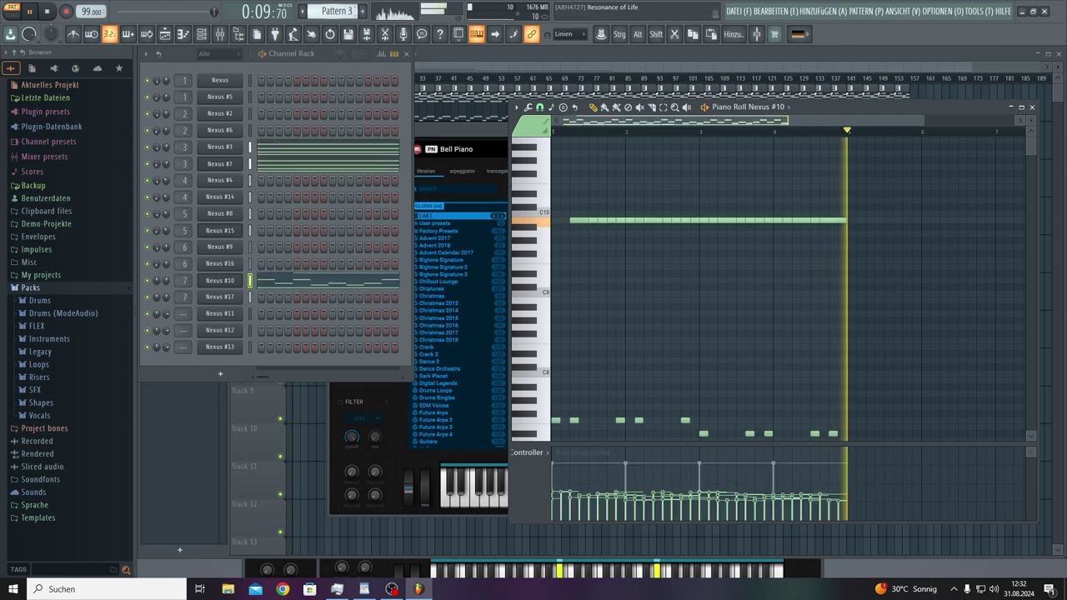
{"action": "left_click", "coordinate": [281, 280]}
{"action": "left_click", "coordinate": [282, 286]}
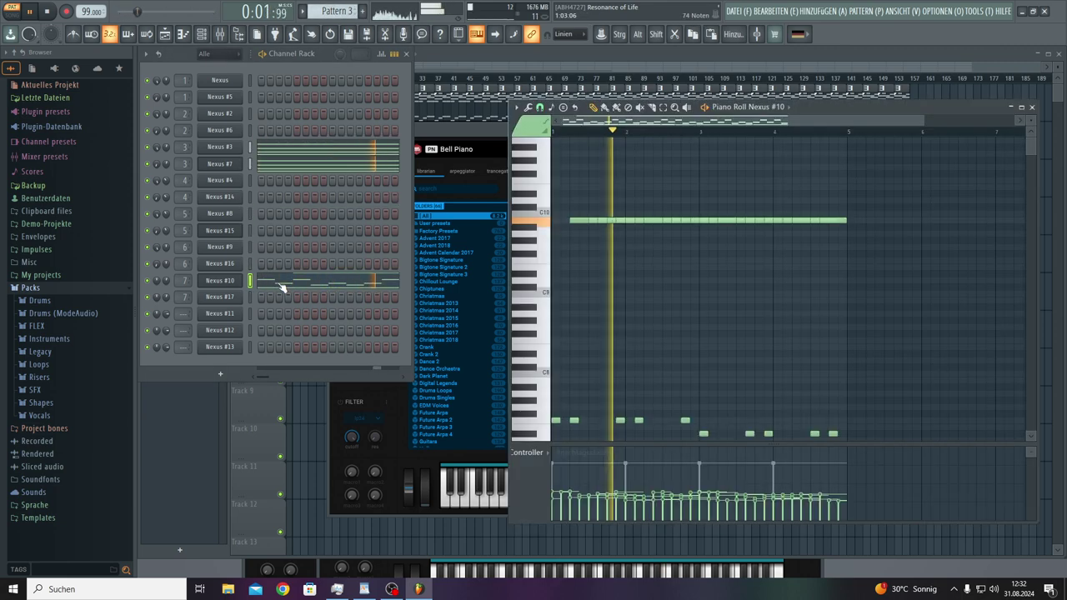
{"action": "left_click_drag", "start_coordinate": [833, 172], "coordinate": [709, 305]}
{"action": "key", "text": "ctrl+v"}
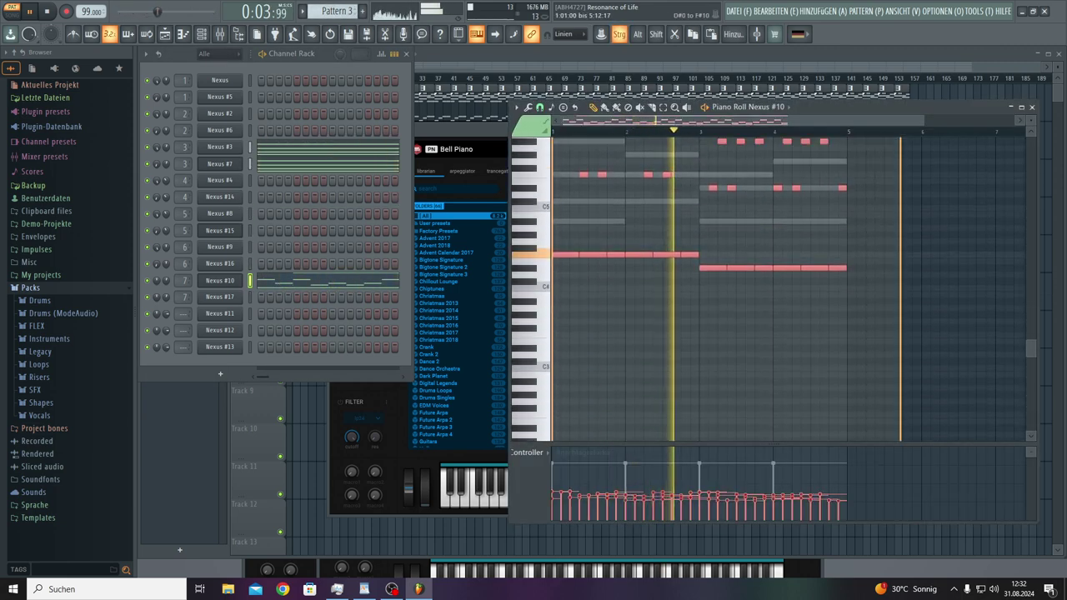
{"action": "key", "text": "Delete"}
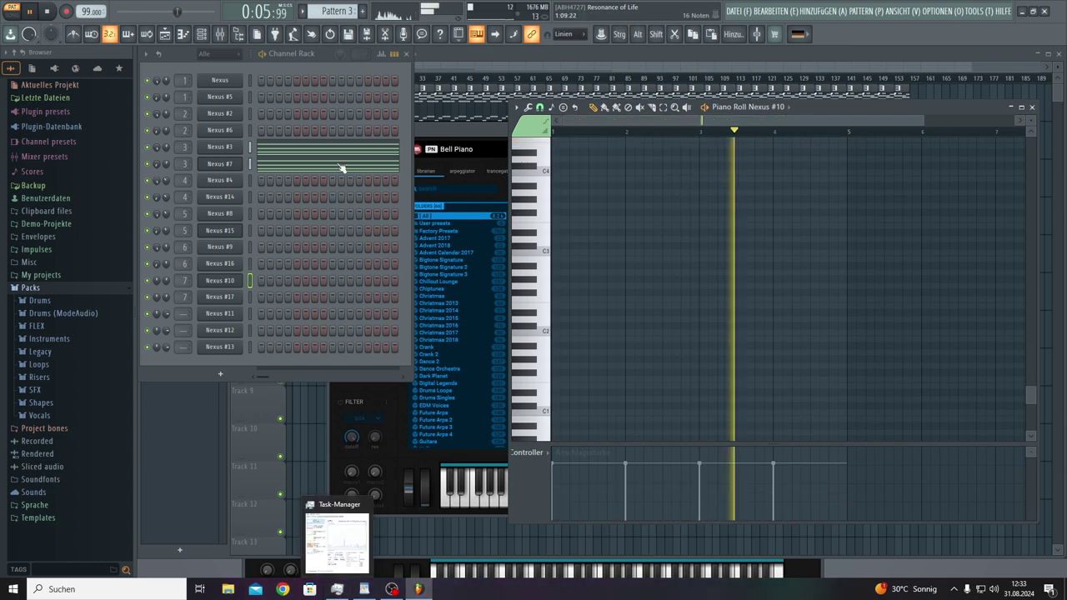
Step: Fill Track 7 of the playlist with repeated Pattern 3 clips from bar 1 to the end of the arrangement
{"action": "left_click", "coordinate": [582, 65]}
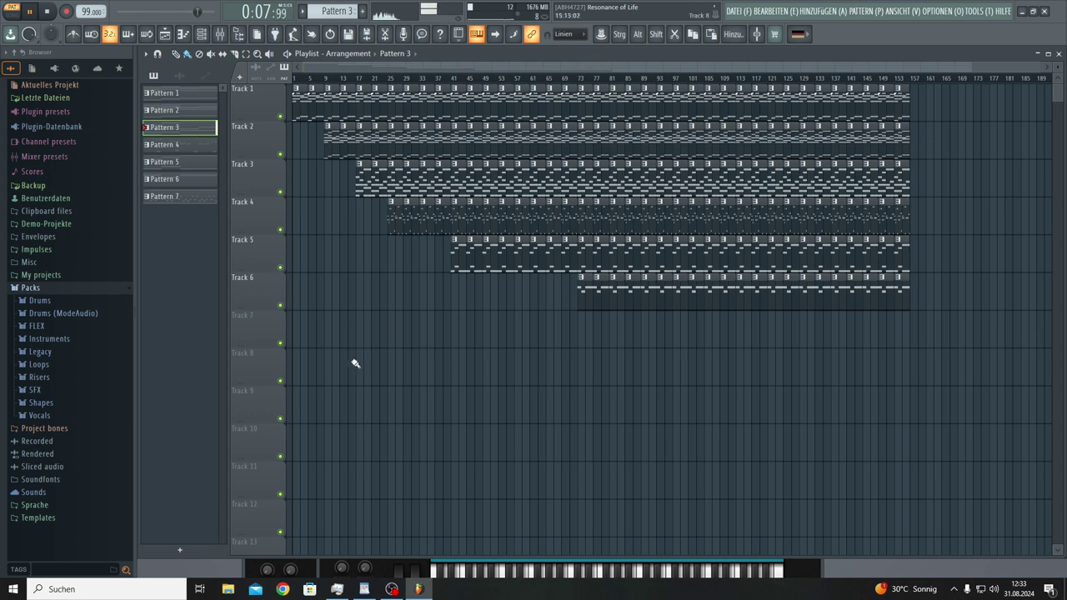
{"action": "left_click", "coordinate": [338, 332]}
{"action": "left_click_drag", "start_coordinate": [342, 334], "coordinate": [900, 331]}
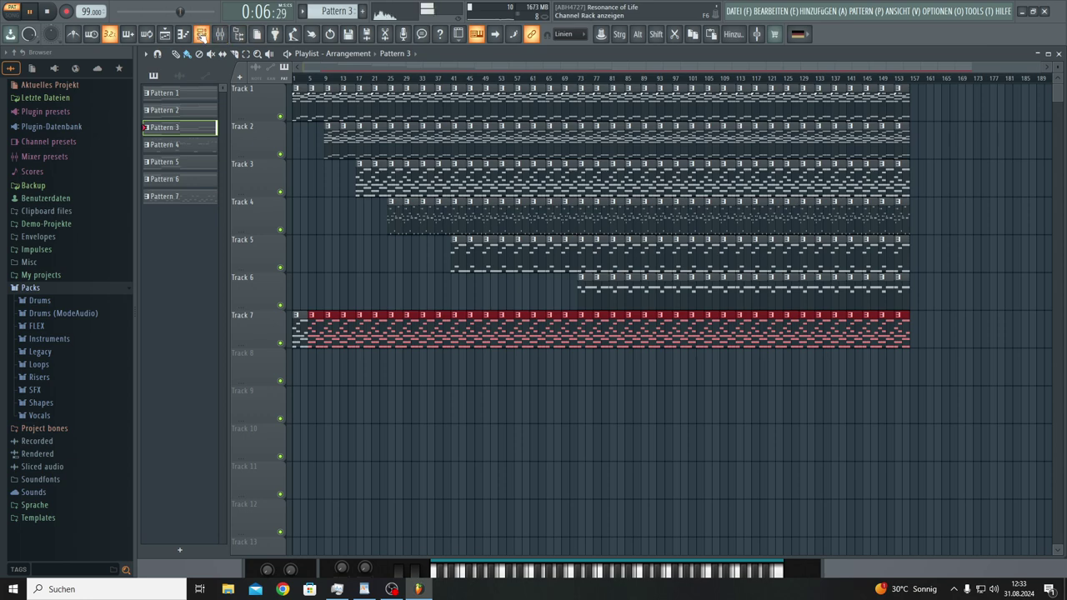
Step: Inspect the Nexus #17 instrument's system settings and preset library, and close the instrument
{"action": "left_click", "coordinate": [200, 34]}
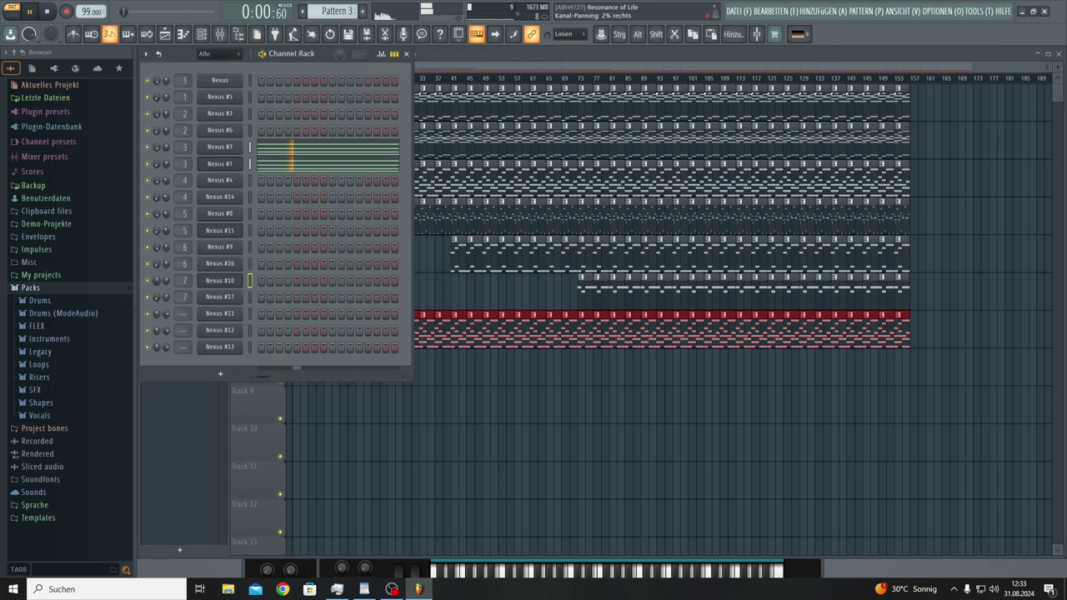
{"action": "left_click", "coordinate": [219, 297]}
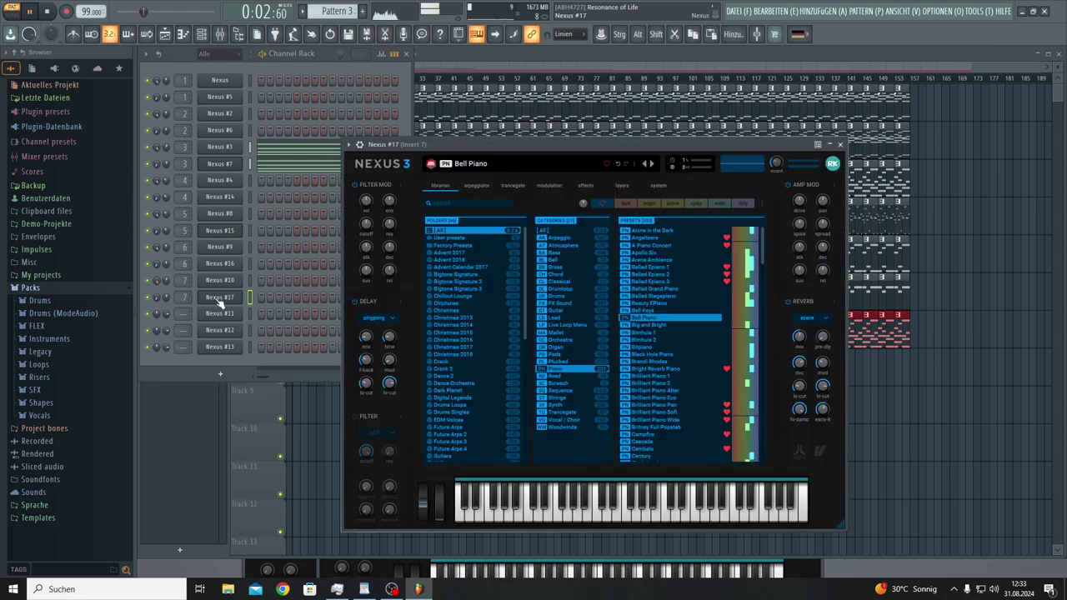
{"action": "left_click", "coordinate": [655, 186]}
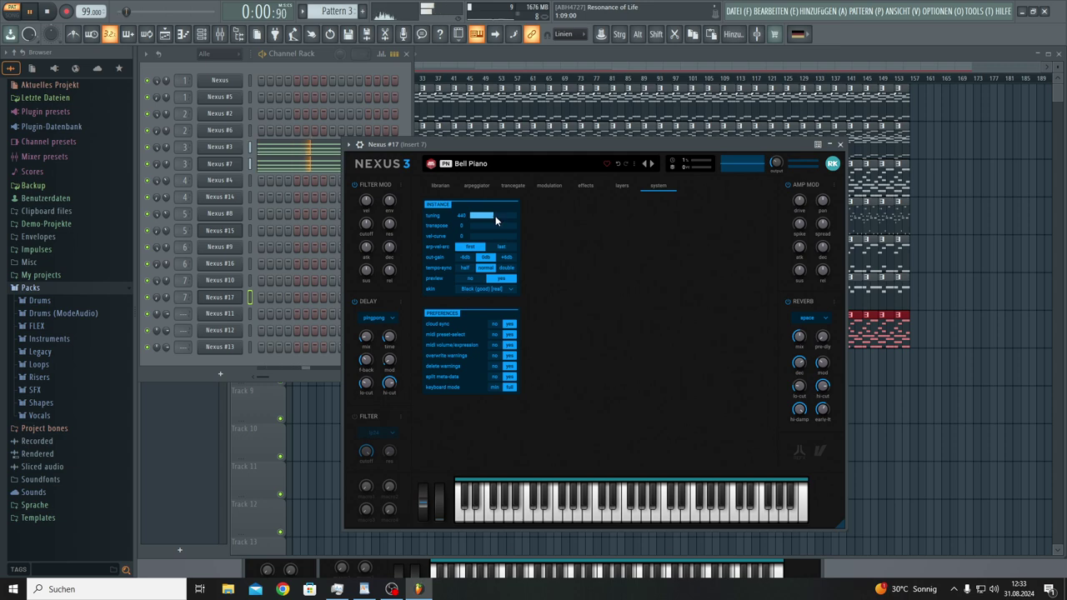
{"action": "left_click", "coordinate": [438, 185]}
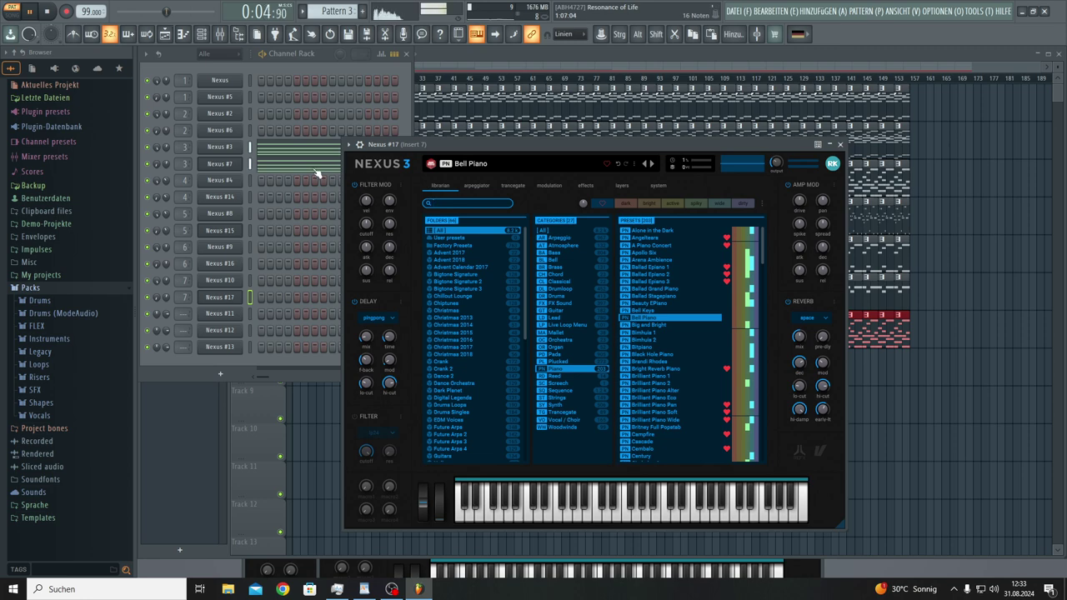
{"action": "left_click", "coordinate": [223, 302]}
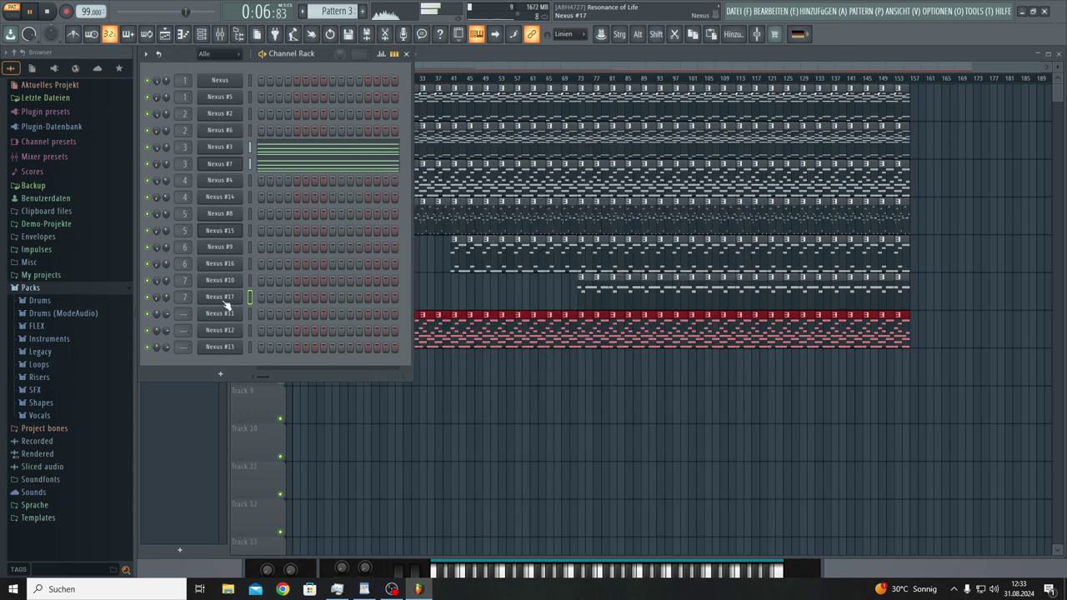
Step: Compare the system settings of the Nexus #17 and Nexus #10 Bell Piano instruments
{"action": "left_click", "coordinate": [224, 302]}
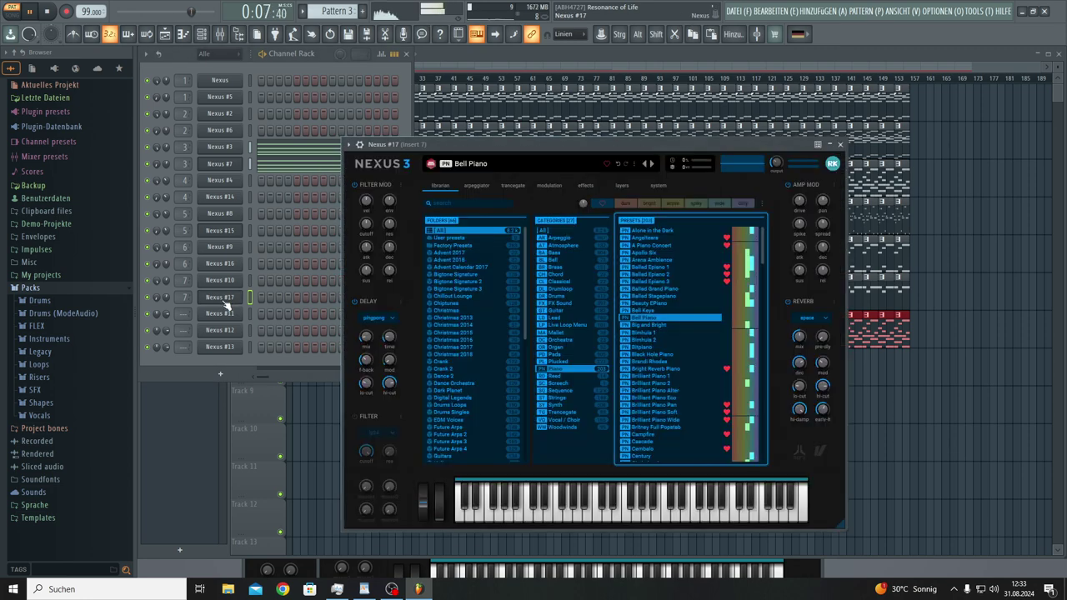
{"action": "left_click", "coordinate": [649, 185]}
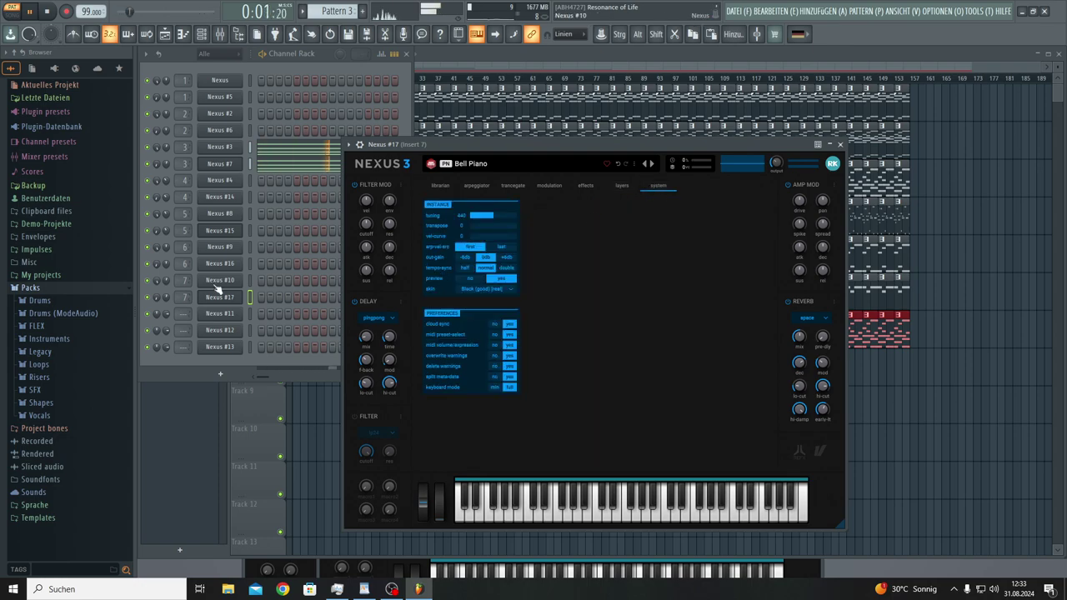
{"action": "left_click", "coordinate": [219, 282]}
{"action": "left_click", "coordinate": [639, 169]}
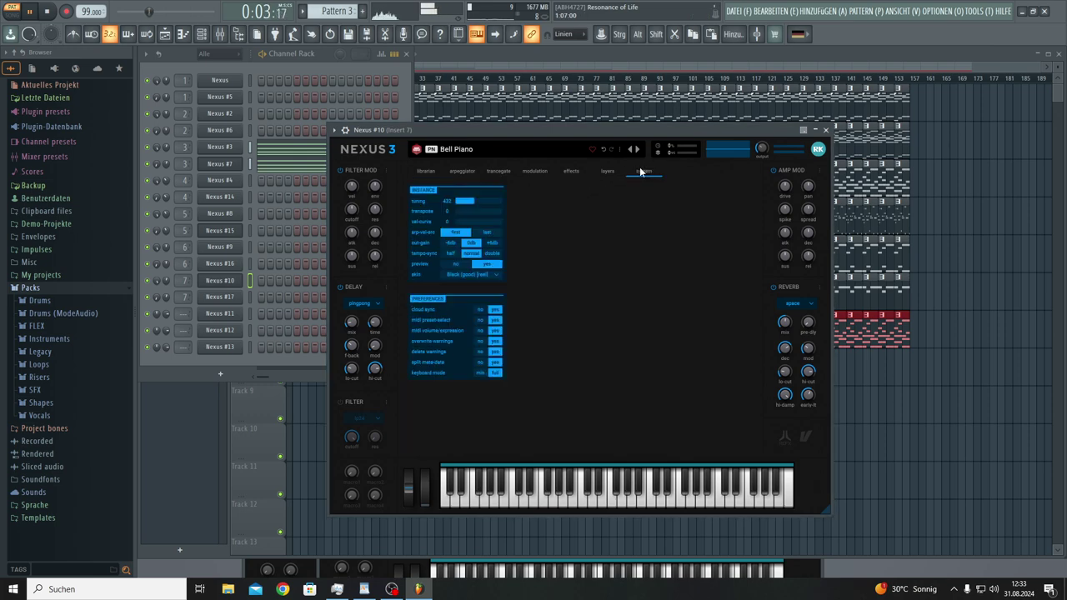
{"action": "left_click", "coordinate": [221, 298]}
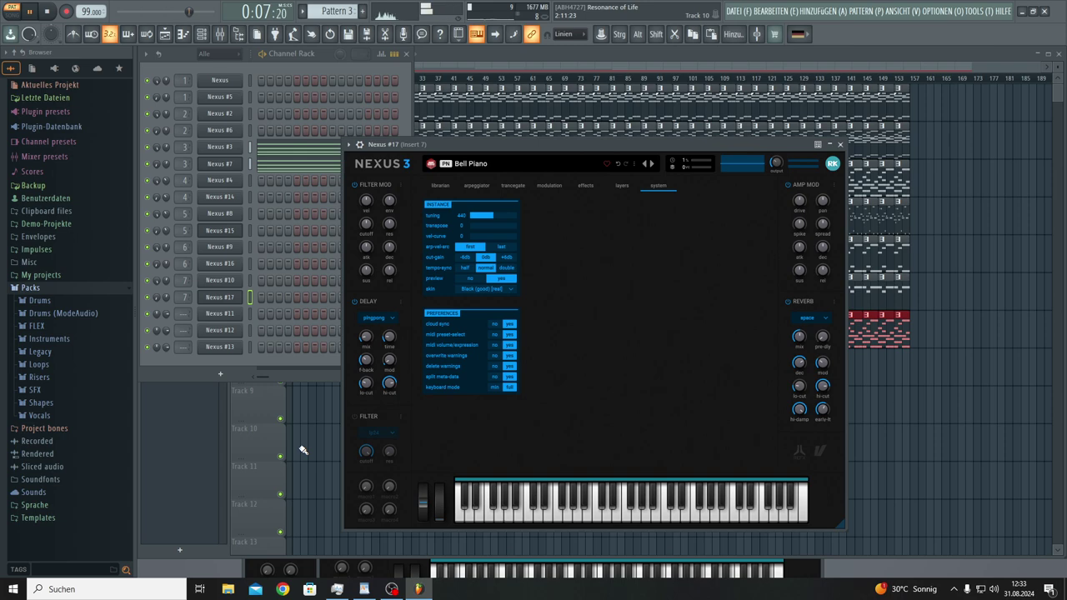
Step: Shift all clips on Tracks 1 to 6 eight bars later, so Track 1's Pattern 1 clips begin at bar 9
{"action": "key", "text": "F5"}
{"action": "key", "text": "5"}
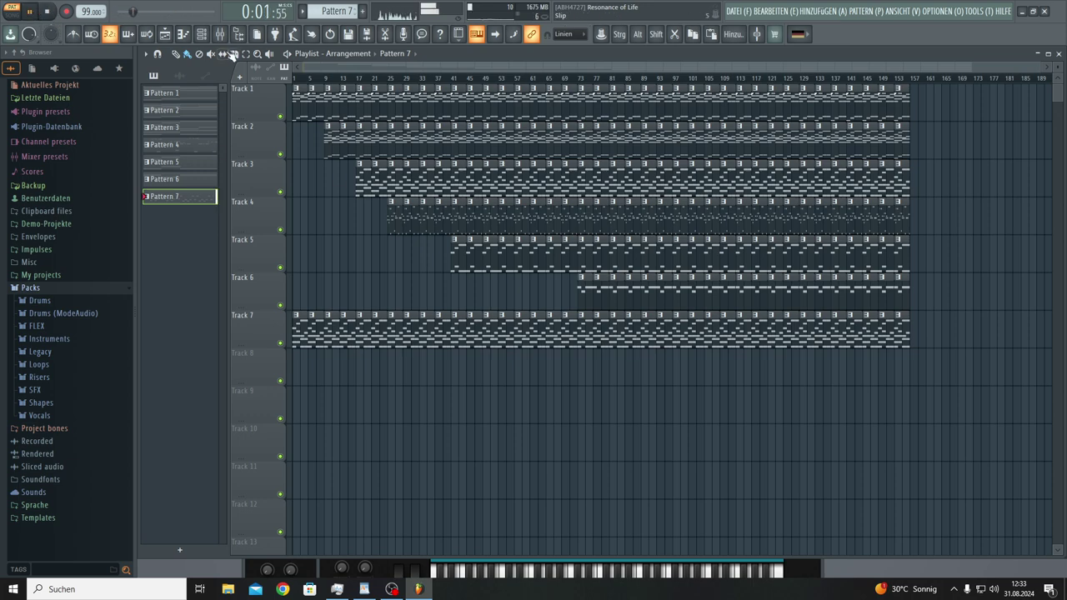
{"action": "left_click", "coordinate": [207, 36]}
{"action": "left_click_drag", "start_coordinate": [923, 307], "coordinate": [329, 115]}
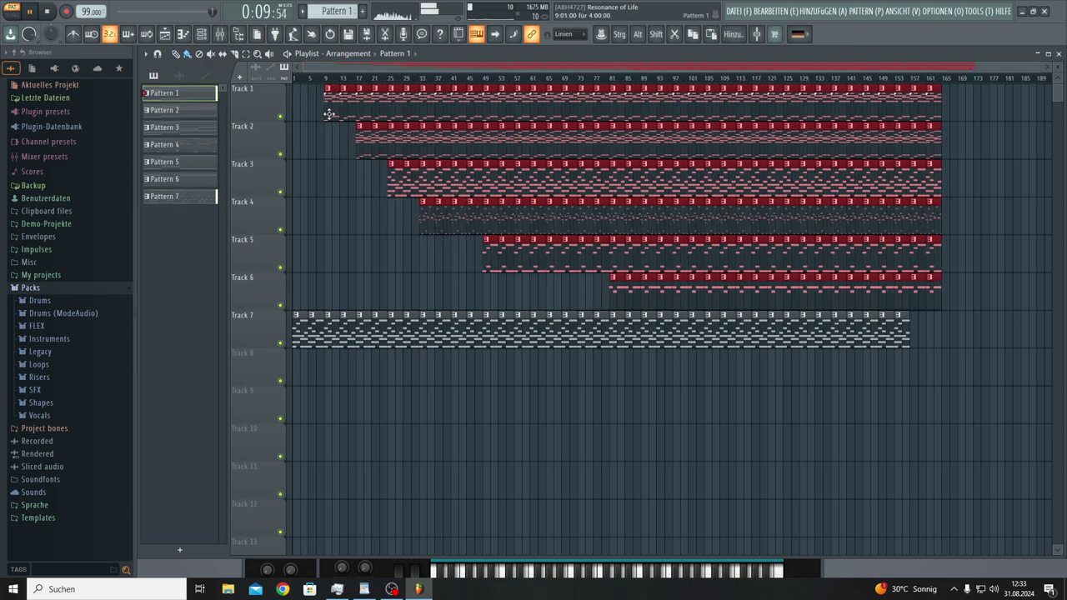
{"action": "left_click", "coordinate": [328, 146]}
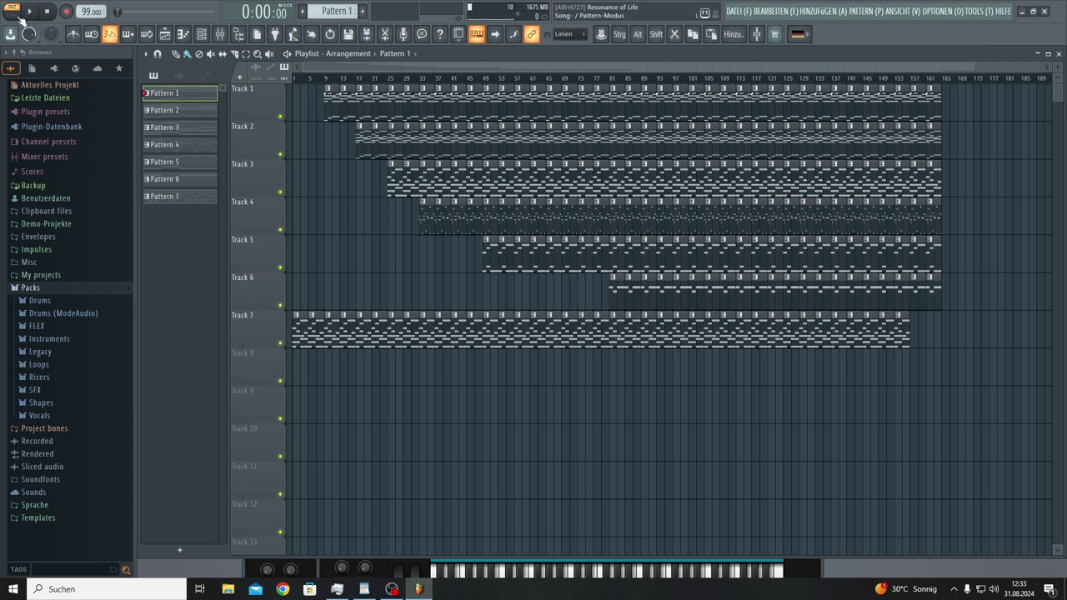
Step: Audition the shifted arrangement in song mode, stop playback, and check which channels carry Pattern 7's notes
{"action": "left_click", "coordinate": [33, 12]}
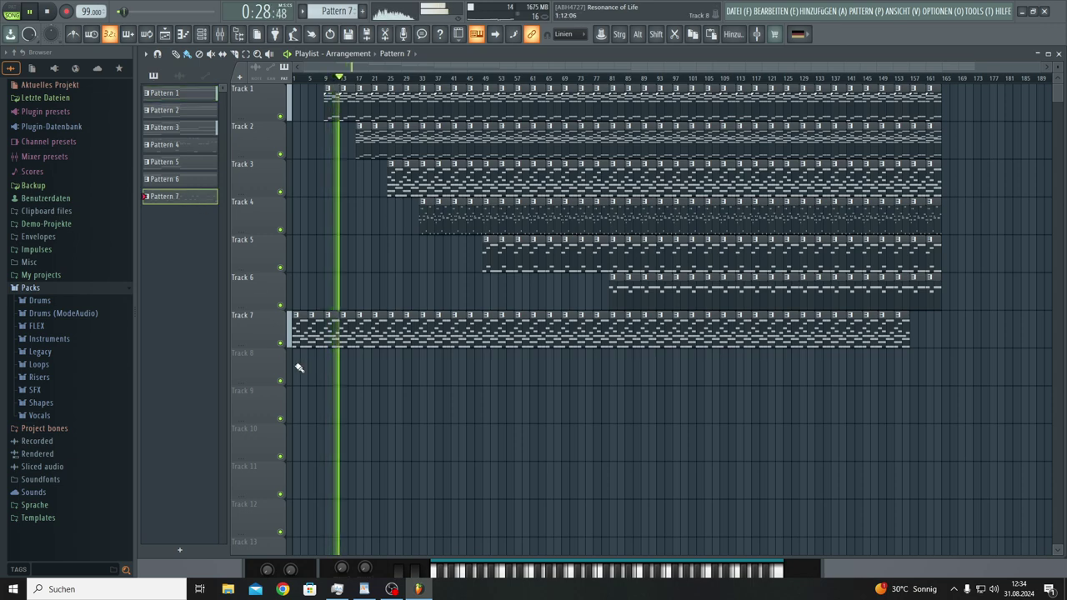
{"action": "key", "text": "space"}
{"action": "left_click", "coordinate": [207, 35]}
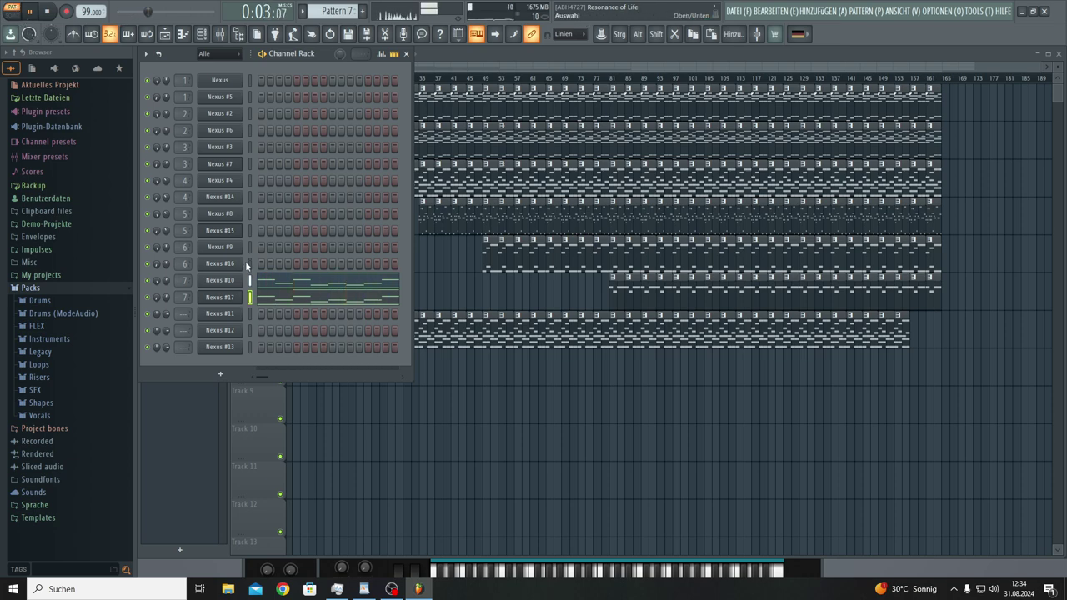
{"action": "left_click", "coordinate": [345, 407]}
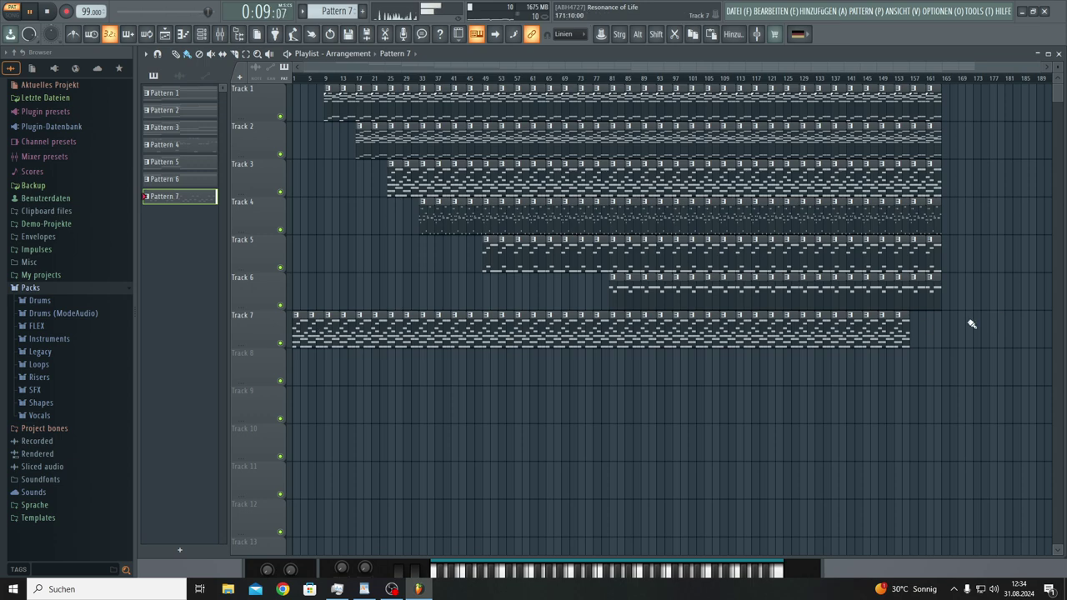
Step: Replace all Pattern 3 clips on Track 7 with Pattern 7 clips from bar 1 to the end of the arrangement
{"action": "mouse_move", "coordinate": [929, 334]}
{"action": "left_mouse_down"}
{"action": "mouse_move", "coordinate": [737, 344]}
{"action": "mouse_move", "coordinate": [287, 345]}
{"action": "left_mouse_up"}
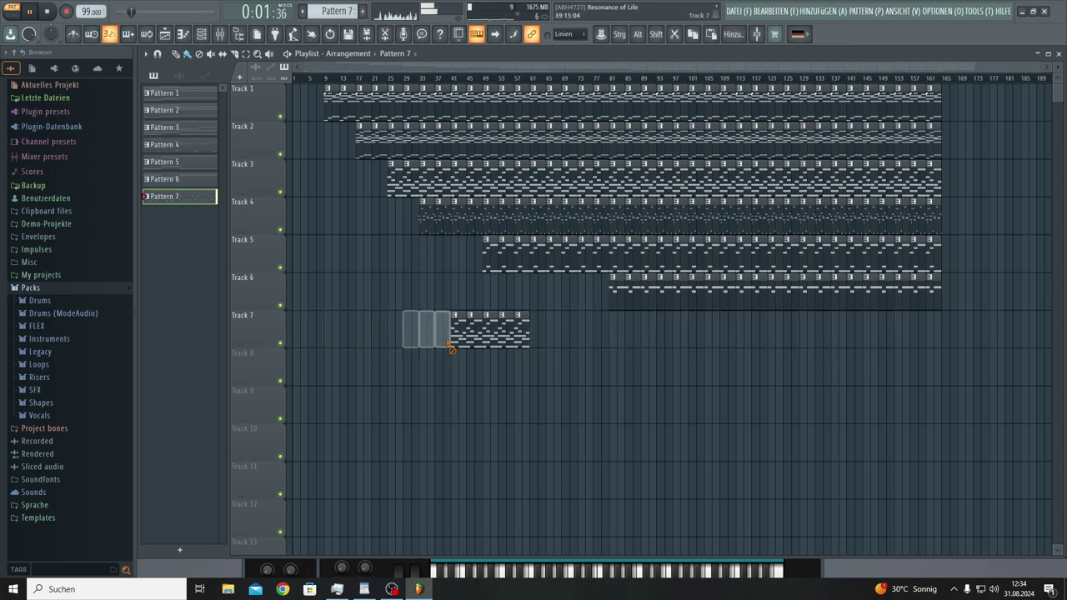
{"action": "left_click_drag", "start_coordinate": [450, 346], "coordinate": [357, 330]}
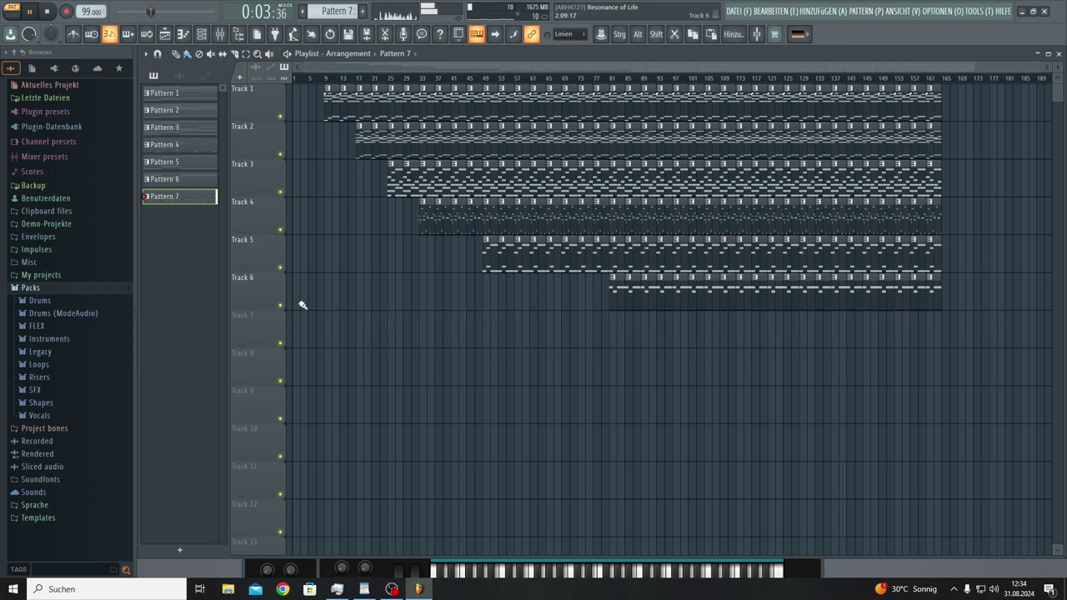
{"action": "mouse_move", "coordinate": [316, 340]}
{"action": "left_mouse_down"}
{"action": "mouse_move", "coordinate": [742, 355]}
{"action": "mouse_move", "coordinate": [915, 334]}
{"action": "left_mouse_up"}
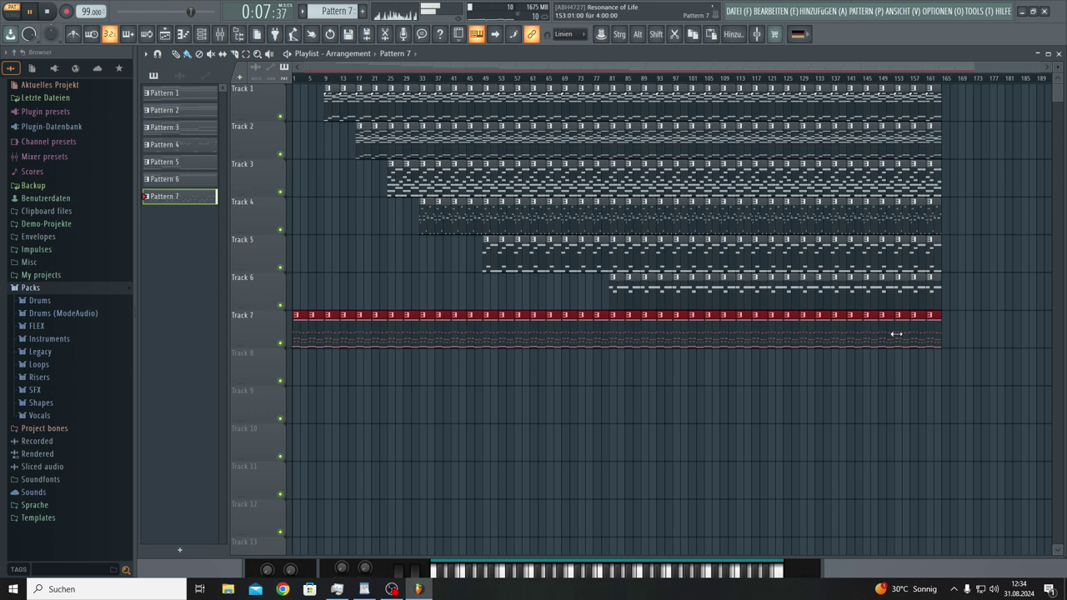
{"action": "left_click", "coordinate": [331, 283]}
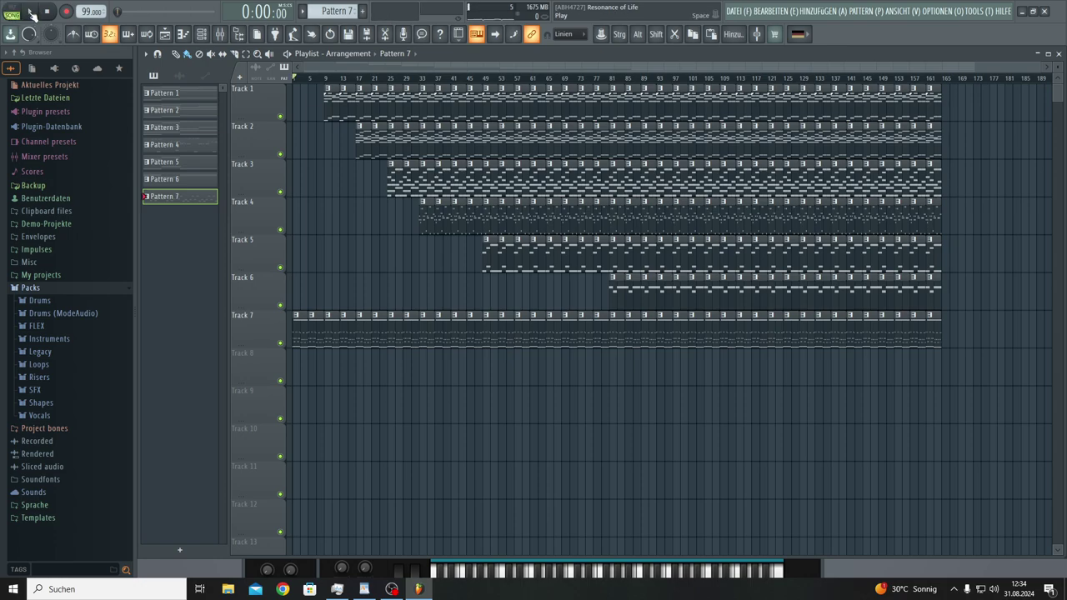
Step: During song playback, inspect Nexus #10's system settings and set Nexus #17's transpose to -1
{"action": "scroll", "coordinate": [309, 80], "scroll_direction": "up", "scroll_amount": 5}
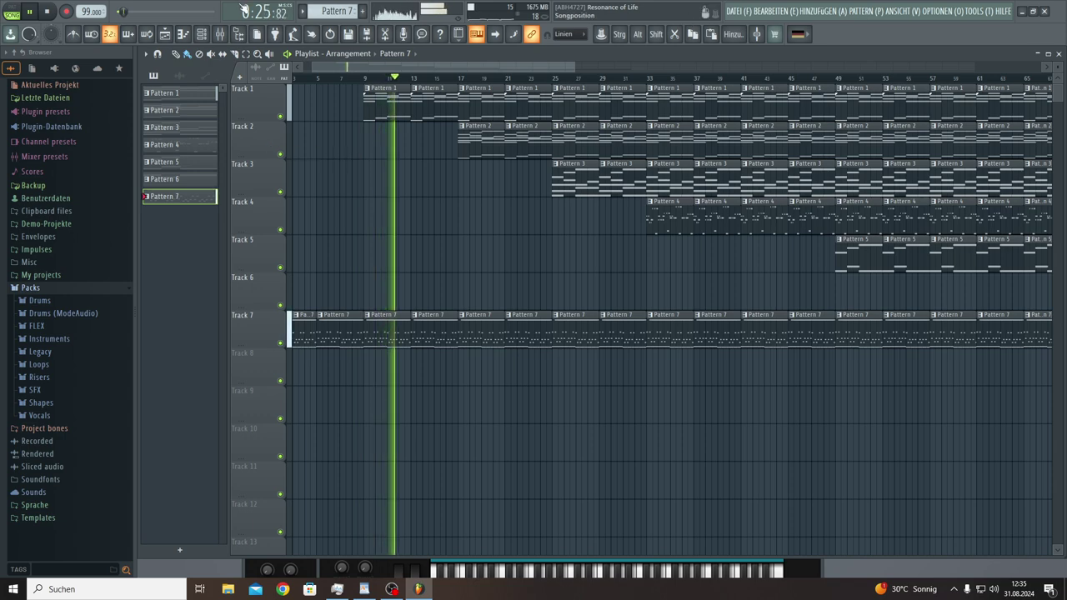
{"action": "left_click", "coordinate": [209, 33]}
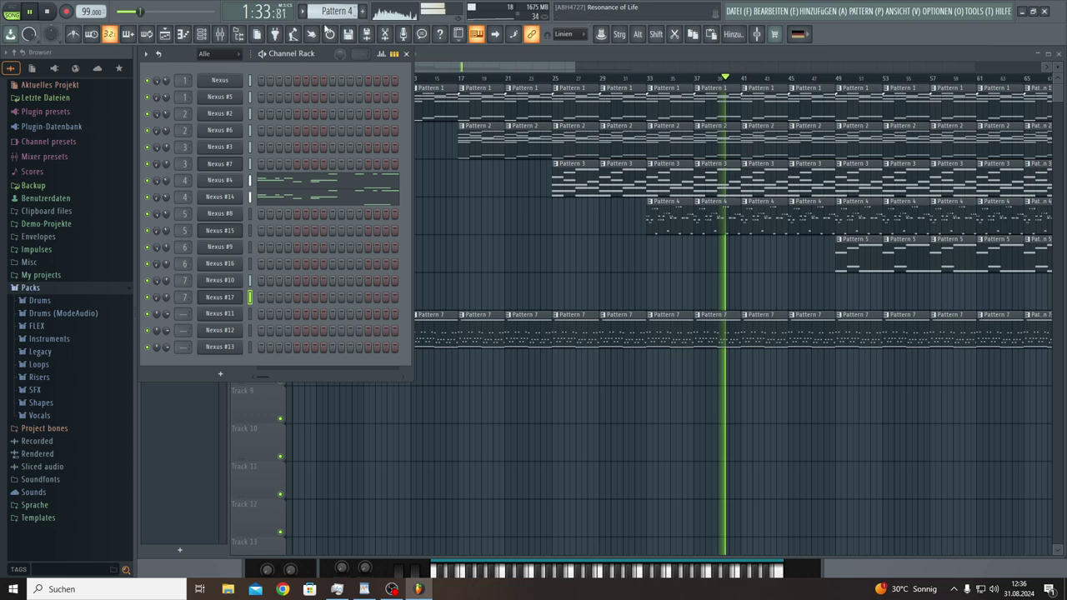
{"action": "left_click", "coordinate": [220, 280]}
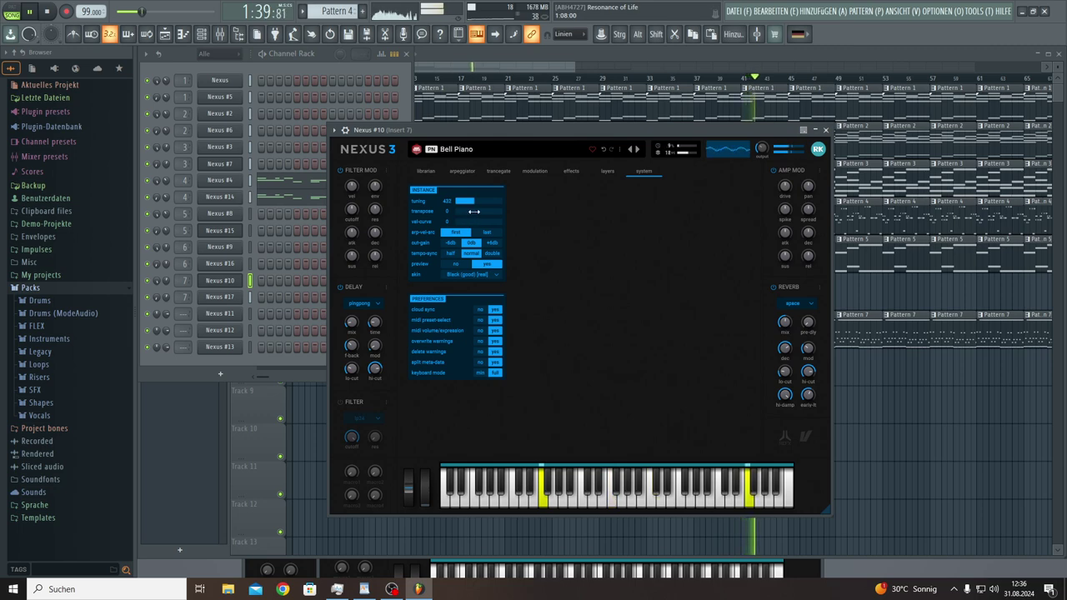
{"action": "left_click", "coordinate": [235, 299]}
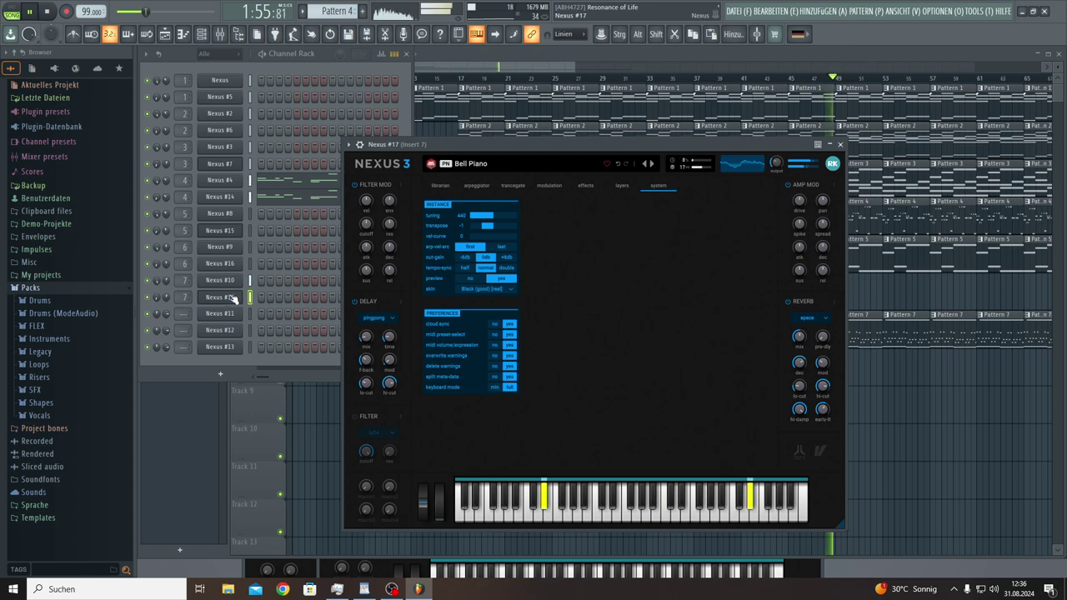
{"action": "left_click", "coordinate": [165, 284]}
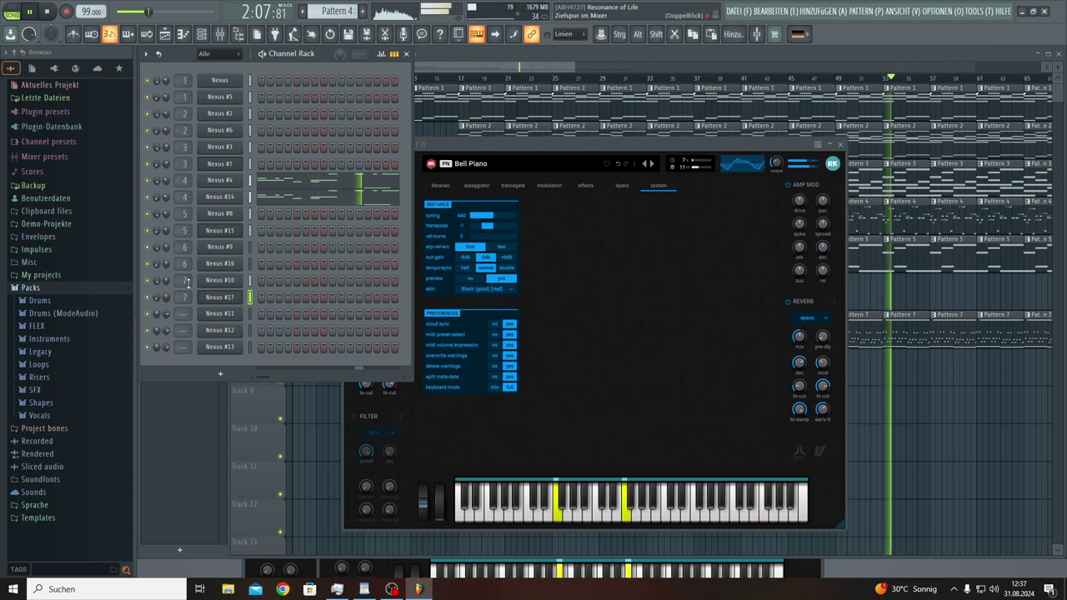
Step: Return Nexus #17 to its preset library page and save the project
{"action": "left_click", "coordinate": [444, 183]}
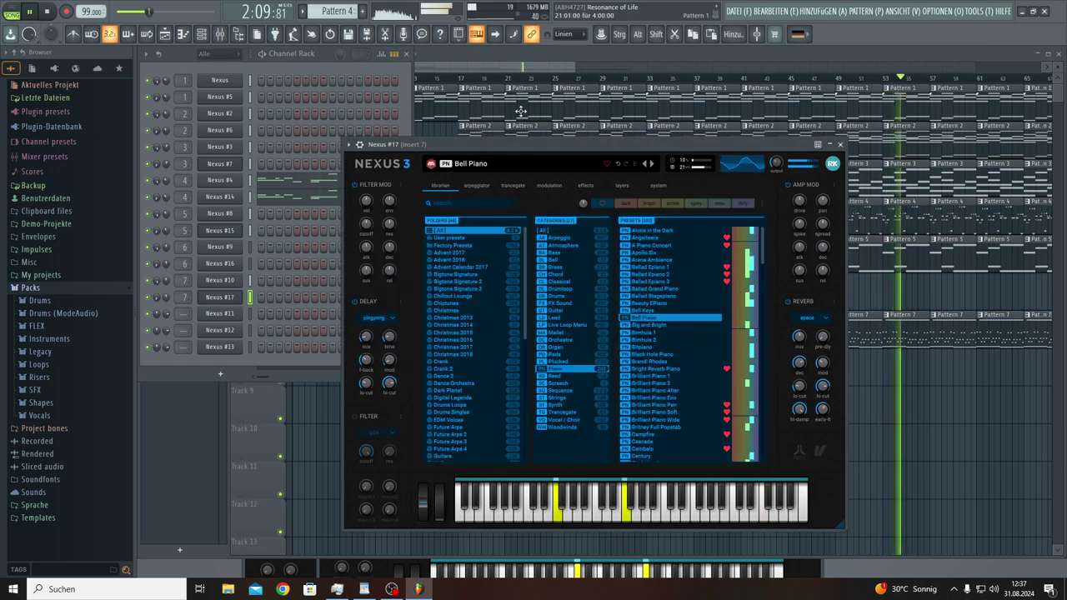
{"action": "left_click", "coordinate": [738, 11]}
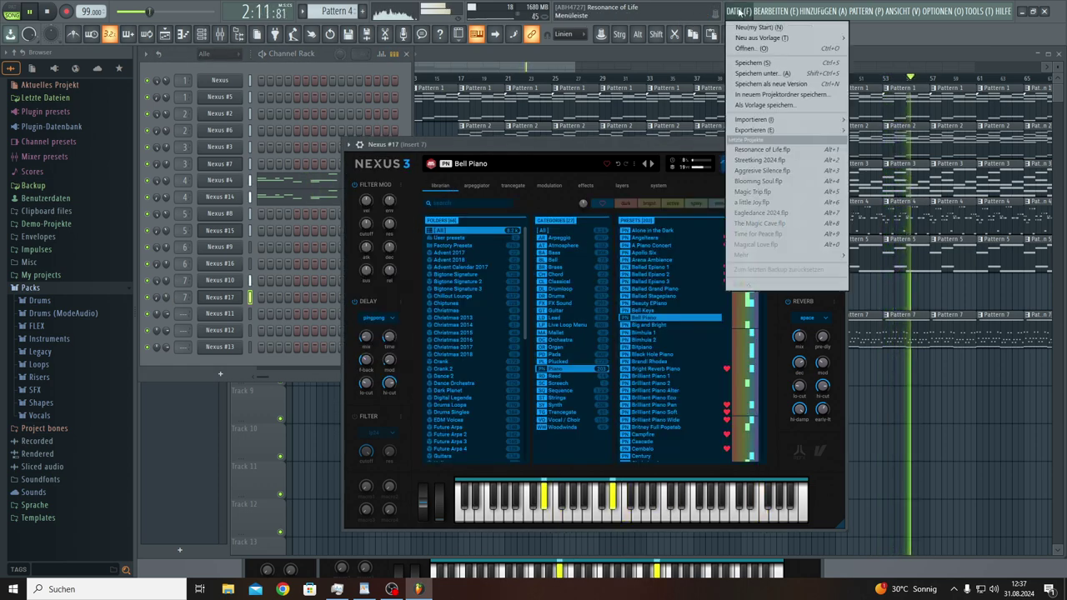
{"action": "left_click", "coordinate": [742, 63]}
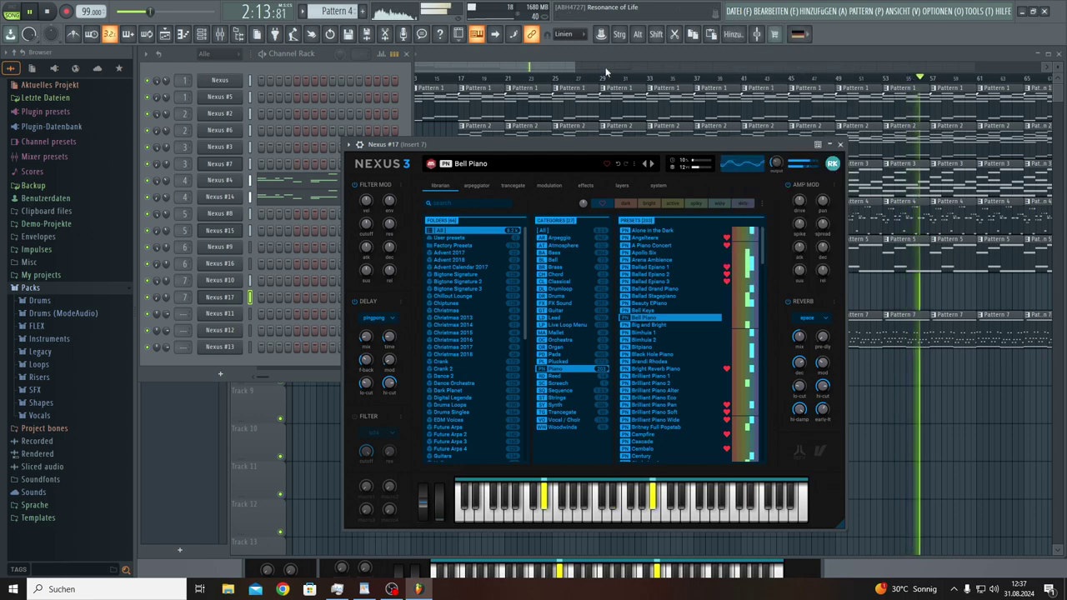
Step: Add Pattern 6 clips on Track 6 ahead of the existing ones, so the part starts at bar 65
{"action": "left_click_drag", "start_coordinate": [580, 74], "coordinate": [989, 58]}
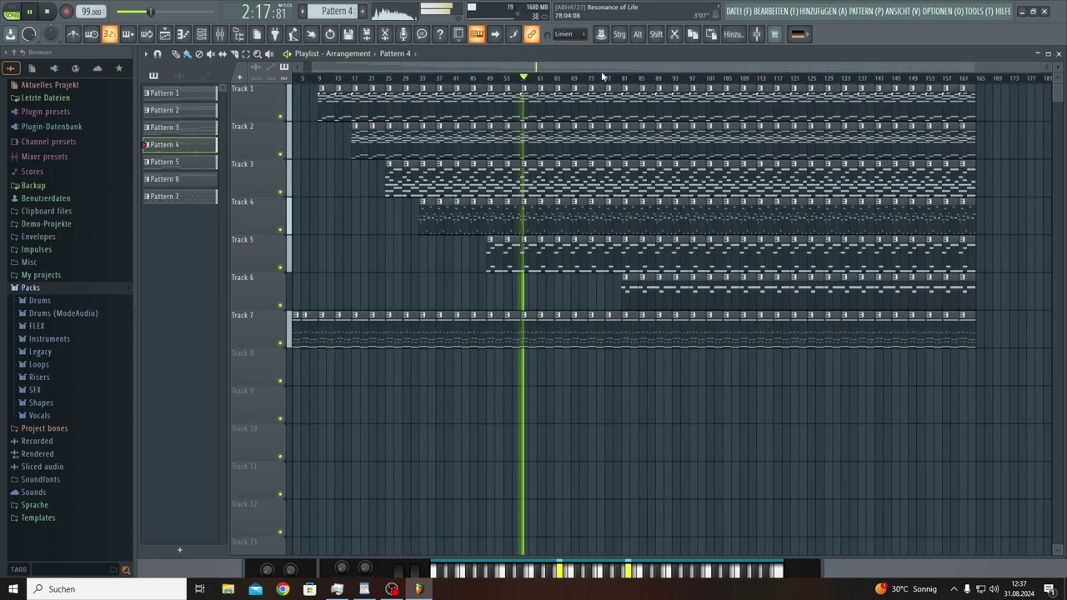
{"action": "scroll", "coordinate": [573, 82], "scroll_direction": "up", "scroll_amount": 2}
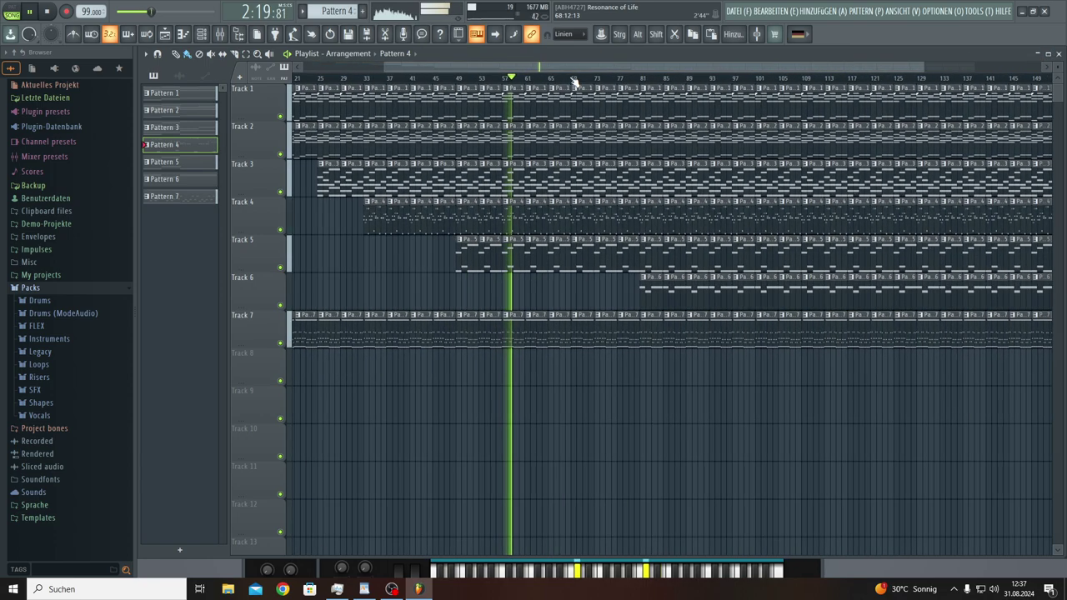
{"action": "left_click_drag", "start_coordinate": [382, 69], "coordinate": [265, 86]}
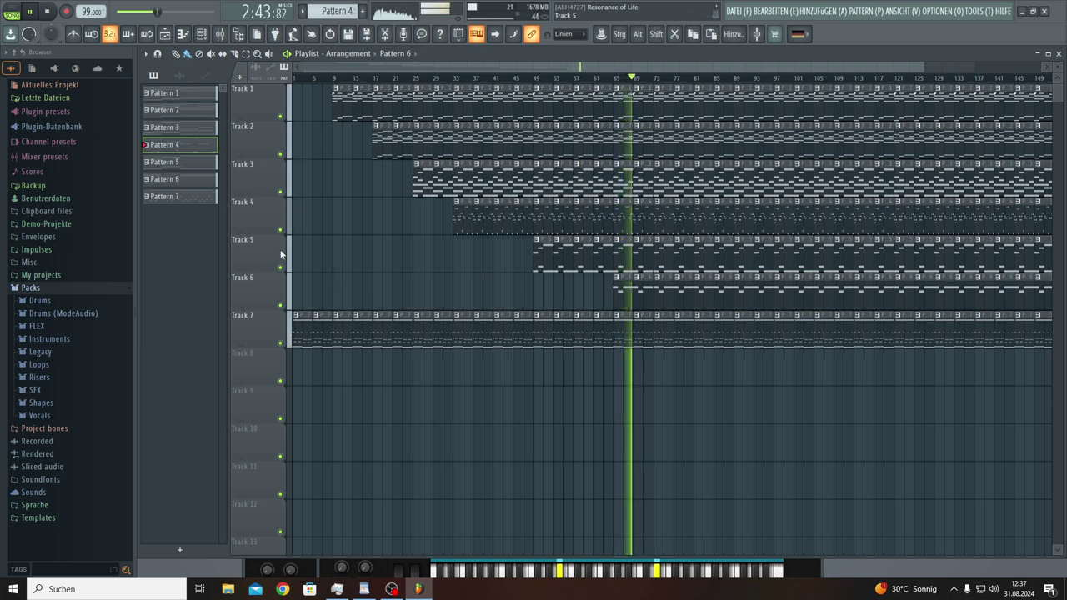
Step: Set the Nexus #16 channel volume to 37% and save the project
{"action": "left_click", "coordinate": [201, 34]}
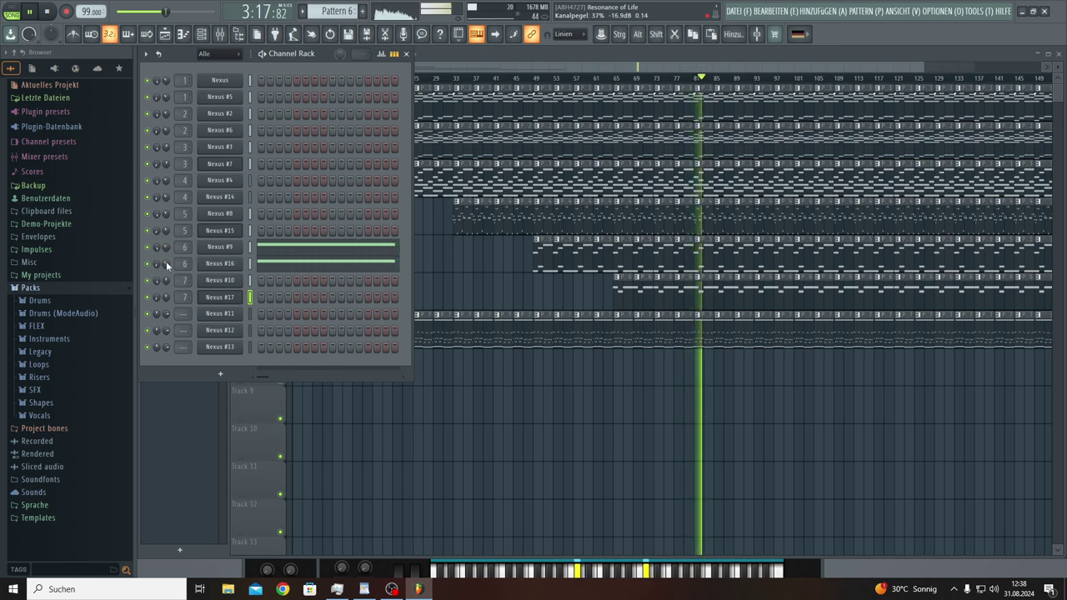
{"action": "right_click", "coordinate": [451, 264]}
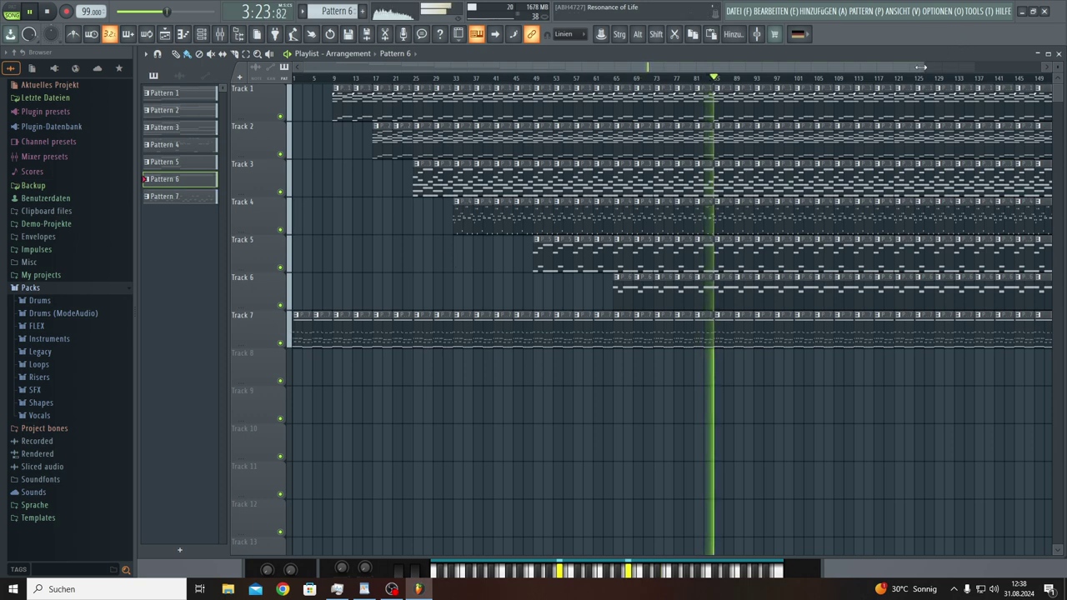
{"action": "left_click_drag", "start_coordinate": [920, 67], "coordinate": [1052, 86]}
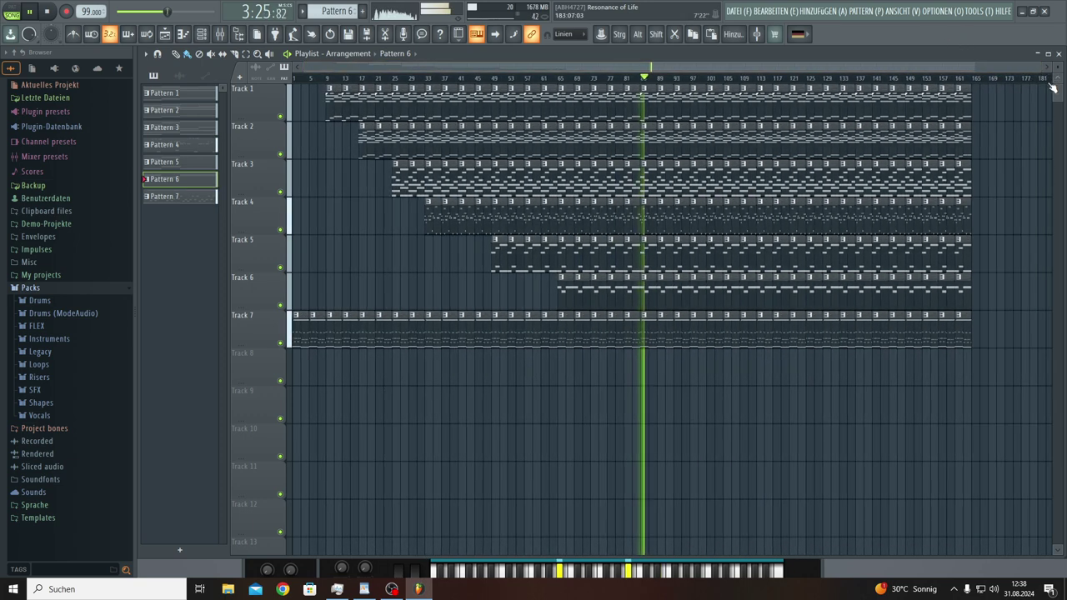
{"action": "left_click", "coordinate": [735, 14]}
{"action": "left_click", "coordinate": [750, 64]}
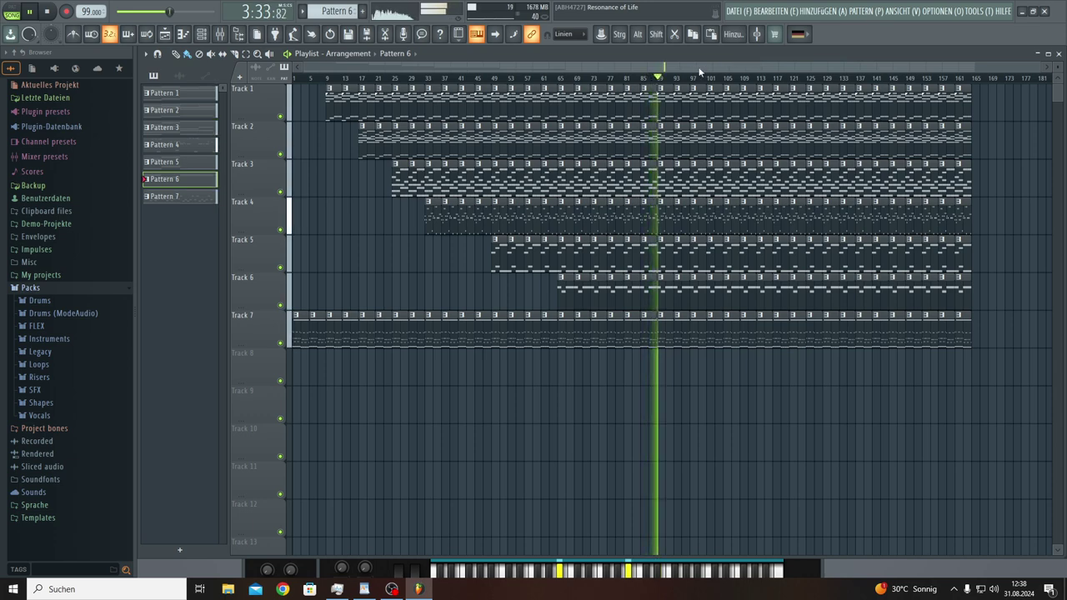
Step: Enable auto-scrolling in a close-up playlist view of the seven tracks during playback, and open the mixer
{"action": "scroll", "coordinate": [662, 81], "scroll_direction": "up", "scroll_amount": 3}
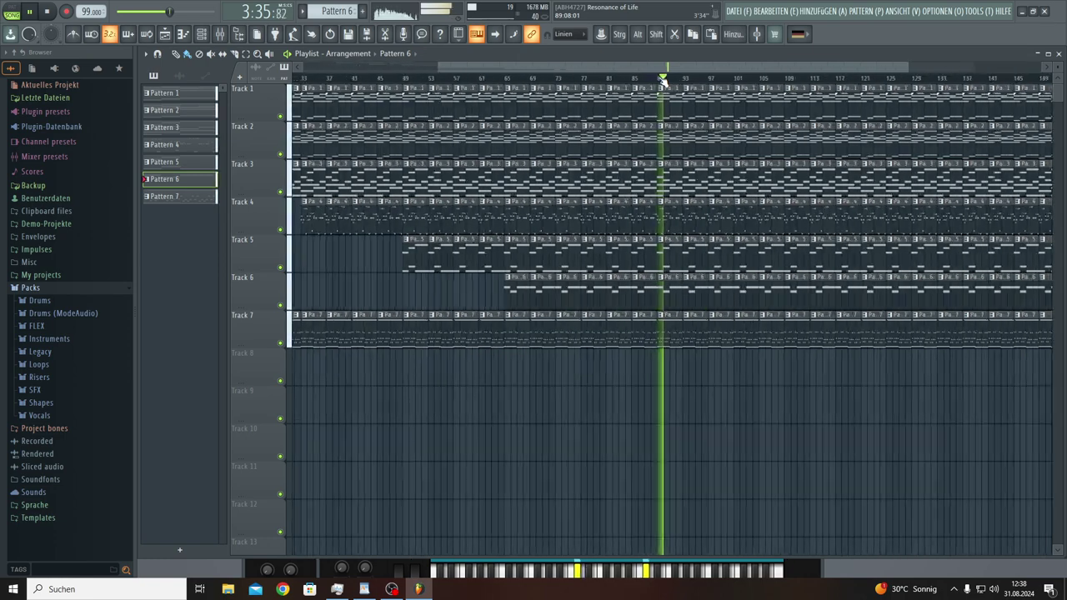
{"action": "scroll", "coordinate": [662, 81], "scroll_direction": "up", "scroll_amount": 2}
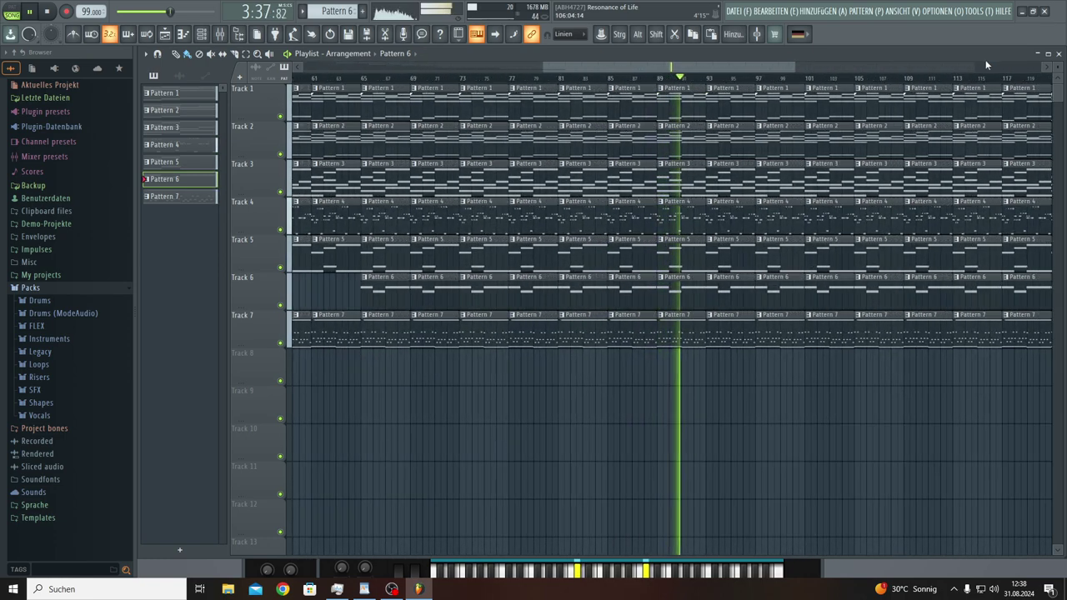
{"action": "scroll", "coordinate": [1057, 68], "scroll_direction": "up", "scroll_amount": 4}
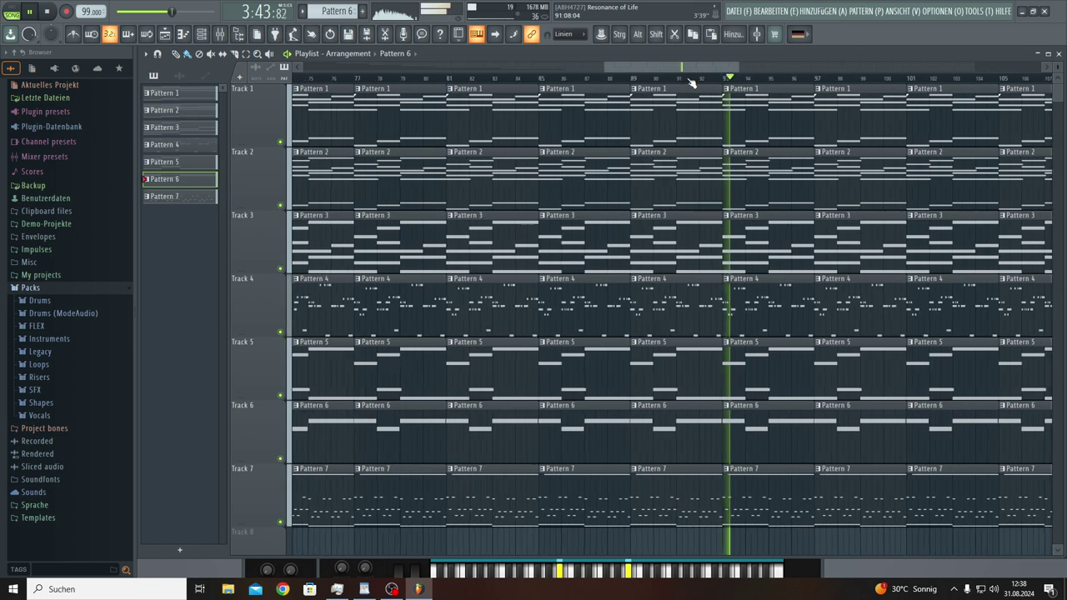
{"action": "scroll", "coordinate": [692, 83], "scroll_direction": "up", "scroll_amount": 5}
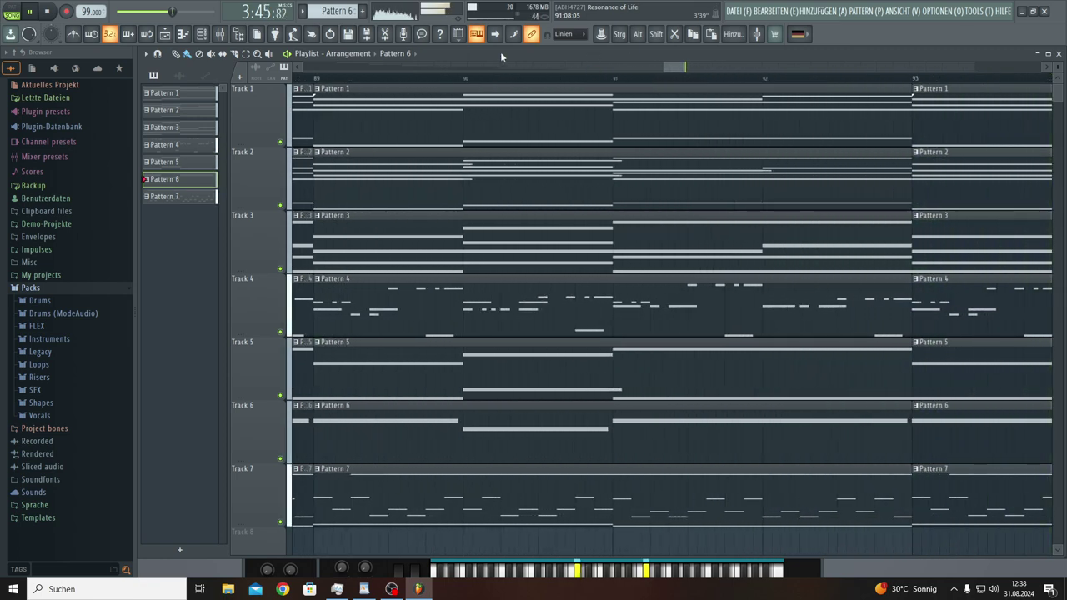
{"action": "left_click", "coordinate": [500, 37]}
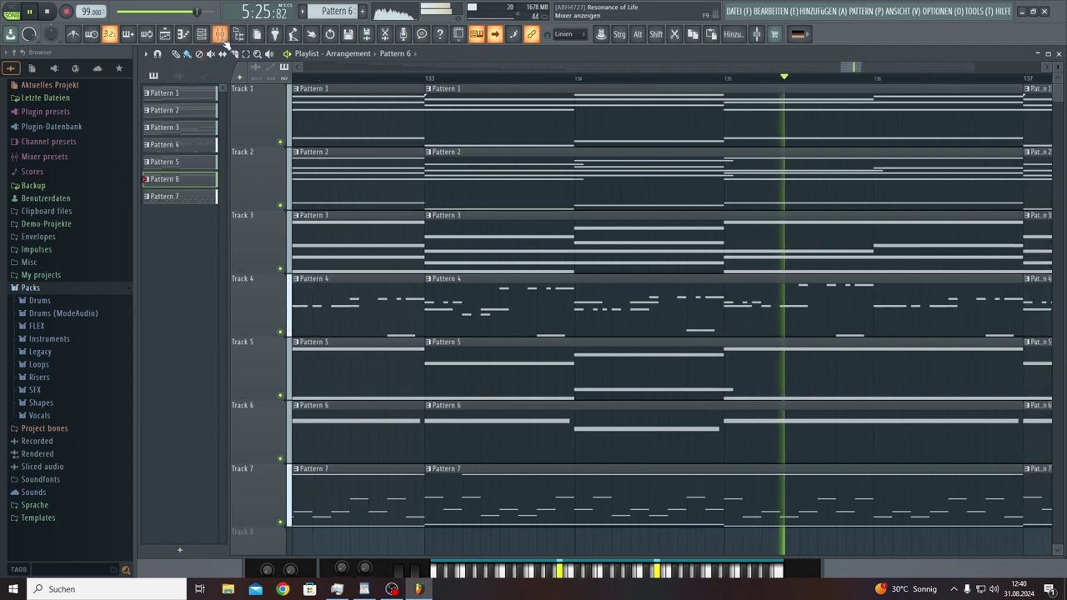
{"action": "key", "text": "F9"}
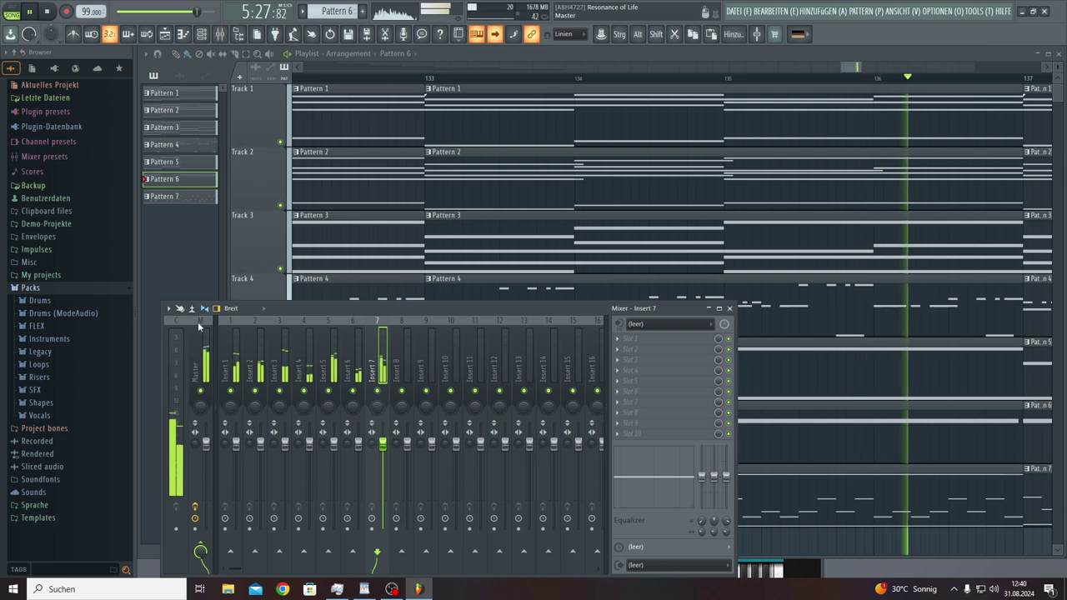
Step: Open the Master channel's 20Hz + 18kHz cut EQ and Fruity Limiter, and arrange both windows around the mixer's effect slots
{"action": "left_click", "coordinate": [204, 342]}
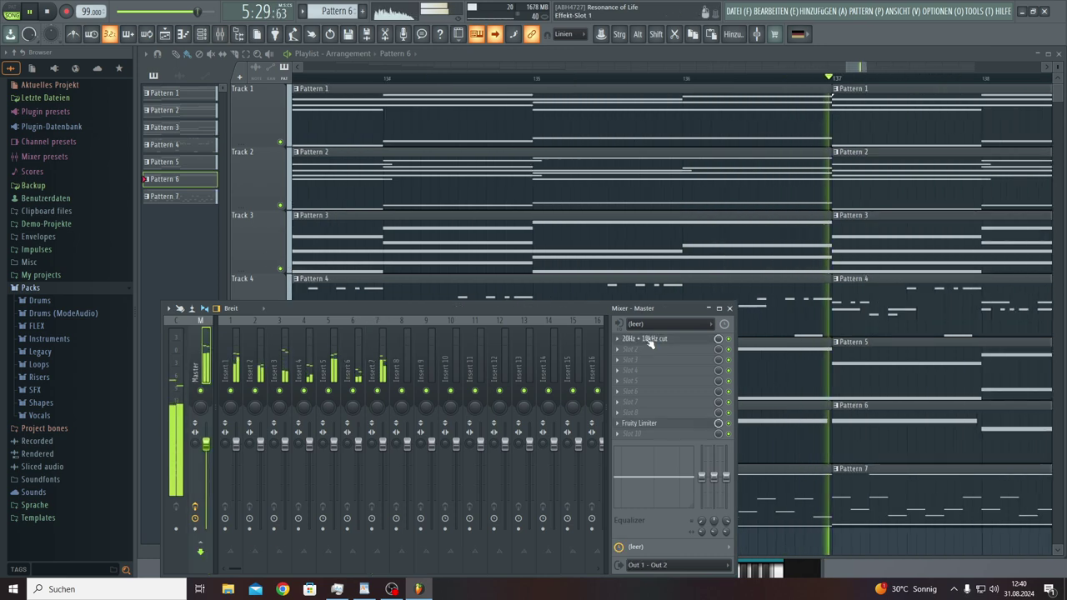
{"action": "left_click", "coordinate": [644, 339]}
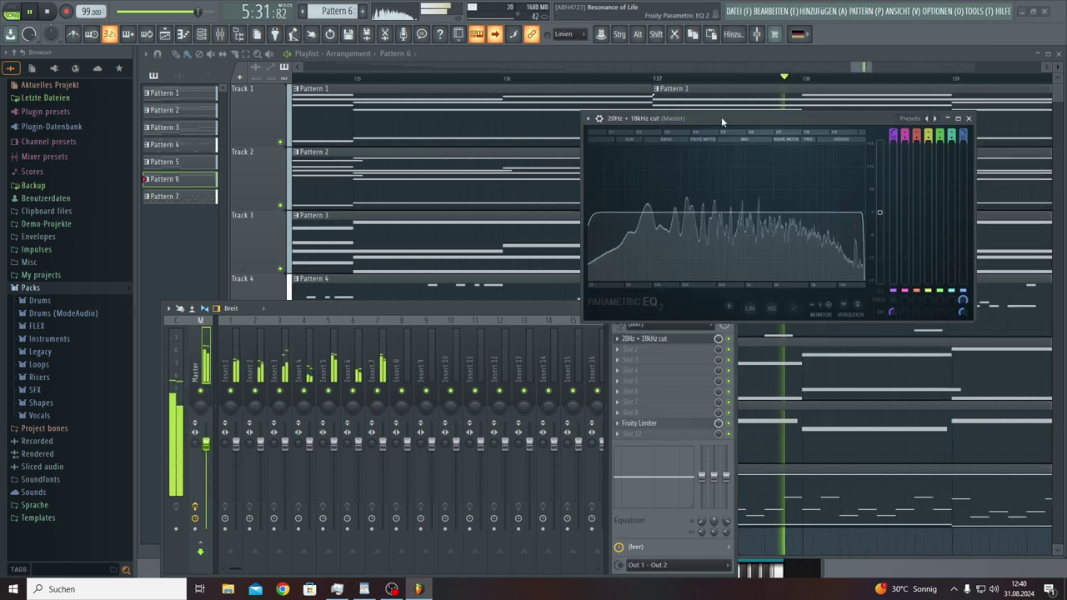
{"action": "left_click_drag", "start_coordinate": [721, 117], "coordinate": [326, 64]}
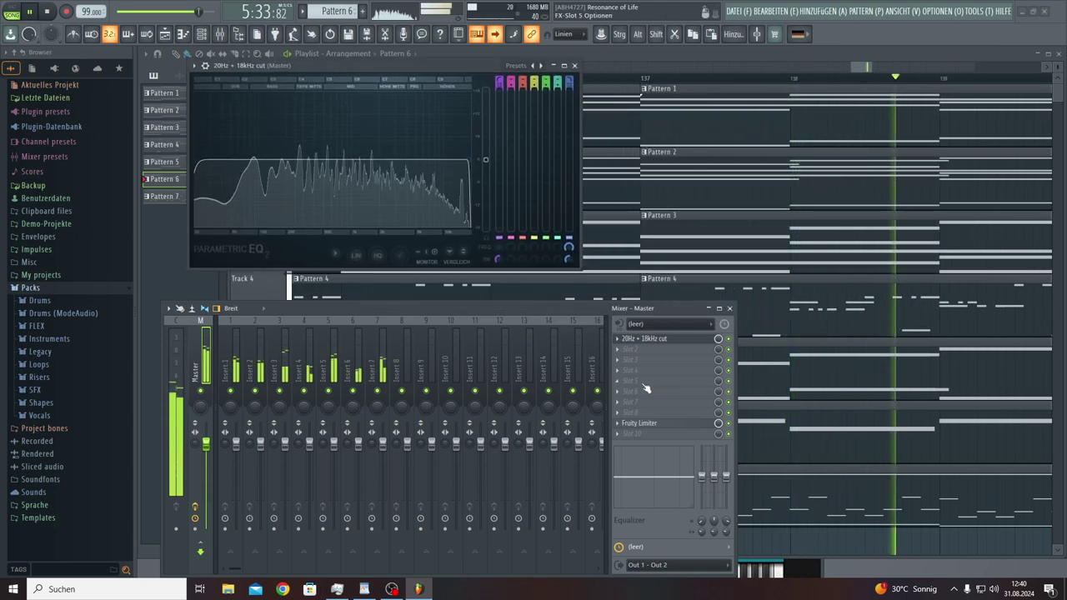
{"action": "left_click", "coordinate": [673, 426]}
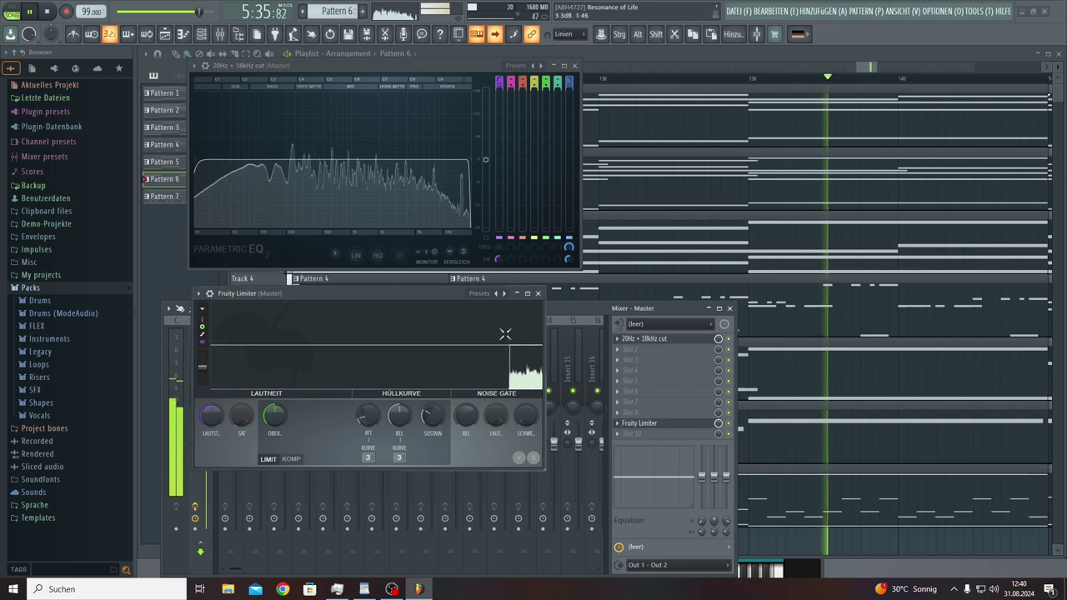
{"action": "left_click_drag", "start_coordinate": [435, 293], "coordinate": [374, 401]}
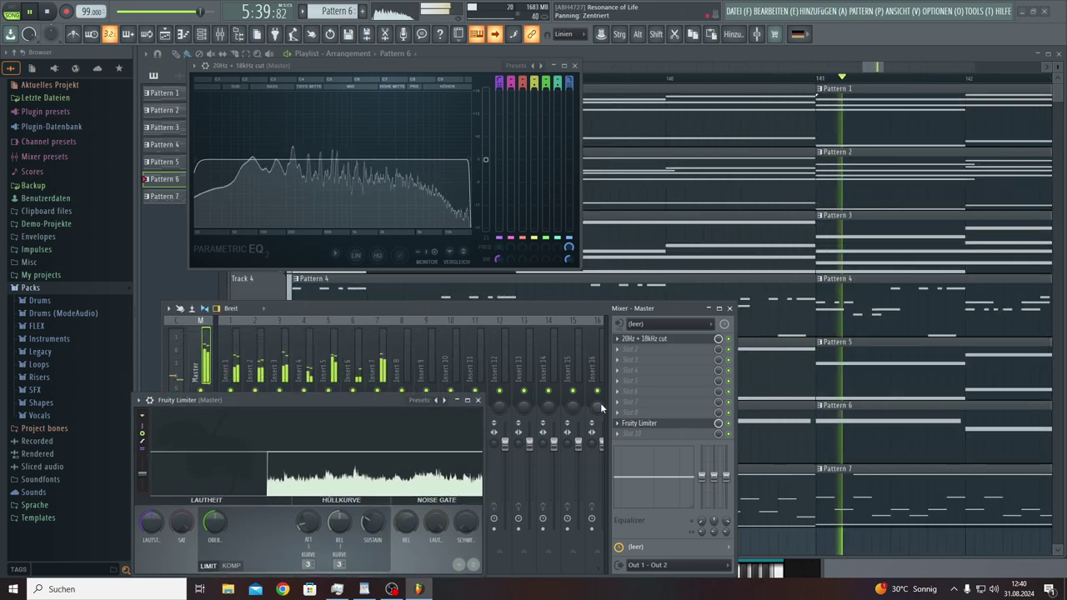
Step: Check mixer inserts among the seven used channels during playback, and return to the Master channel
{"action": "left_click", "coordinate": [237, 342]}
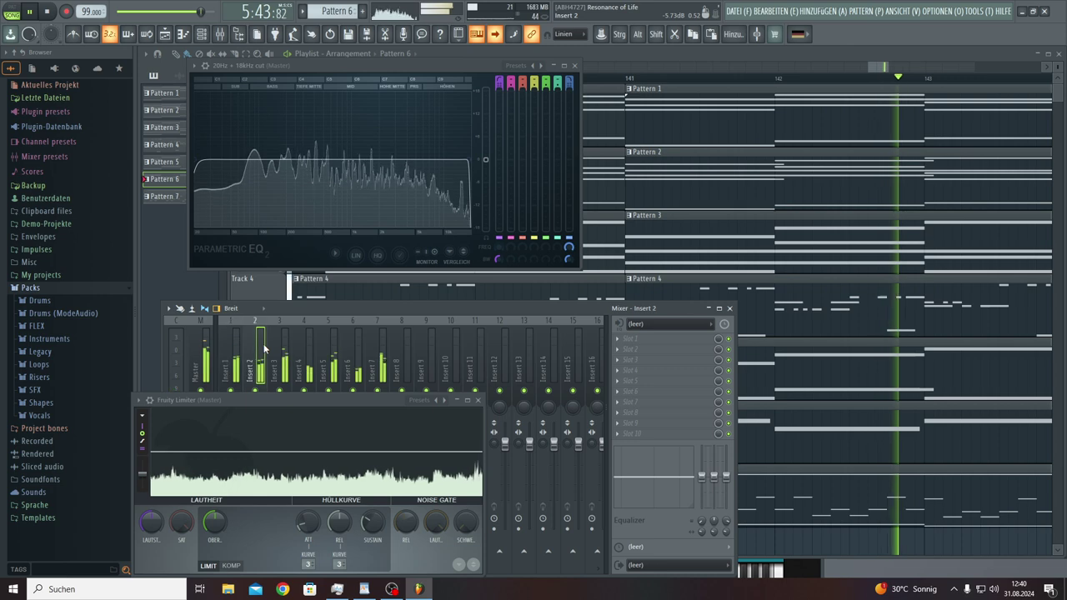
{"action": "left_click", "coordinate": [310, 348]}
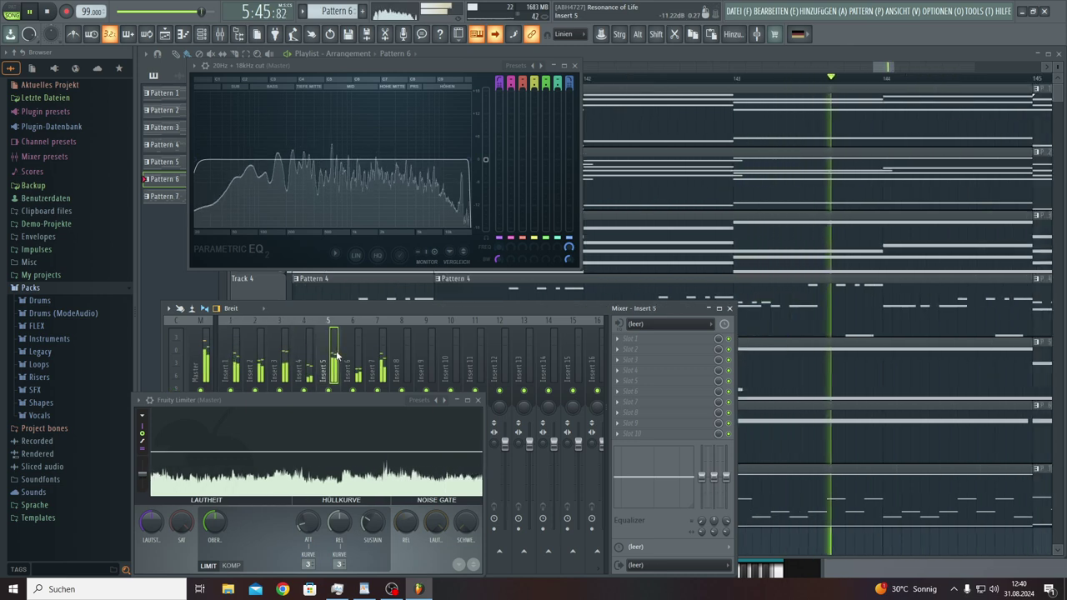
{"action": "left_click", "coordinate": [384, 365]}
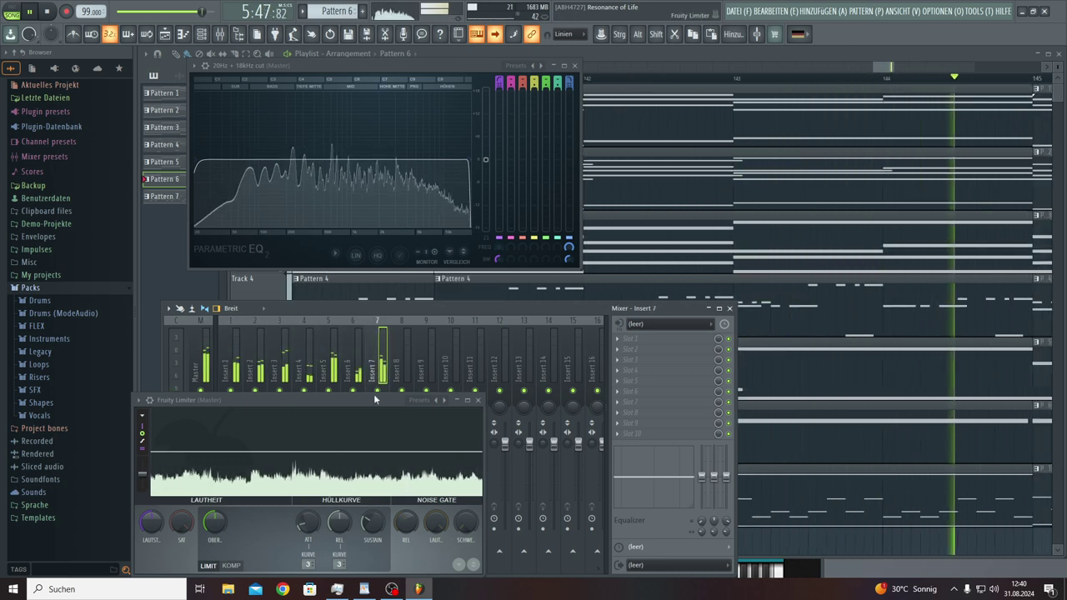
{"action": "left_click", "coordinate": [200, 358]}
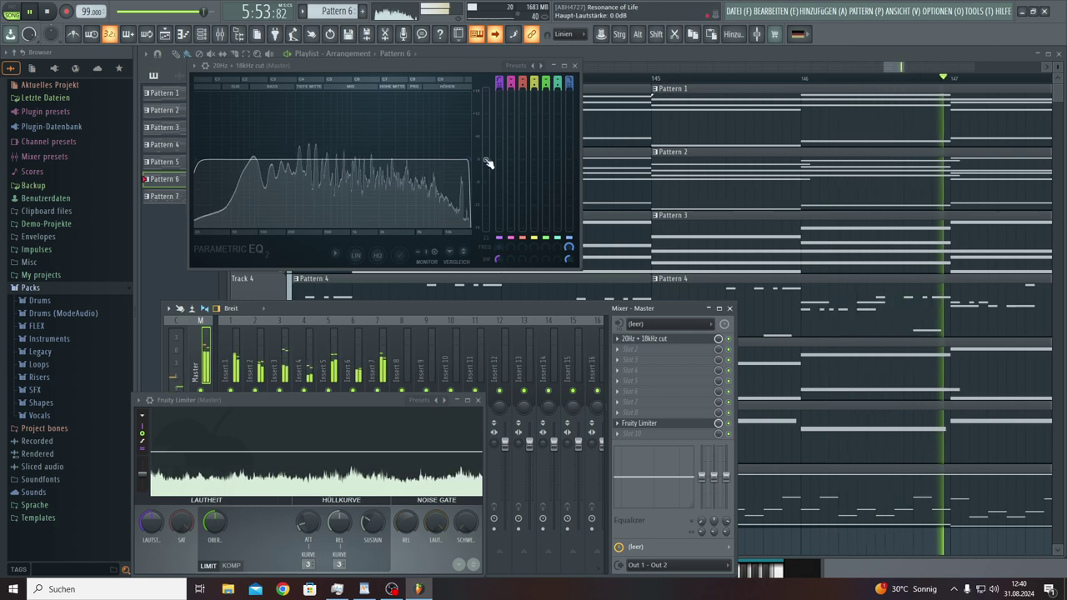
Step: Raise the main level of the Master's 20Hz + 18kHz cut EQ moderately above 0 dB and close the EQ
{"action": "left_click_drag", "start_coordinate": [486, 160], "coordinate": [486, 152]}
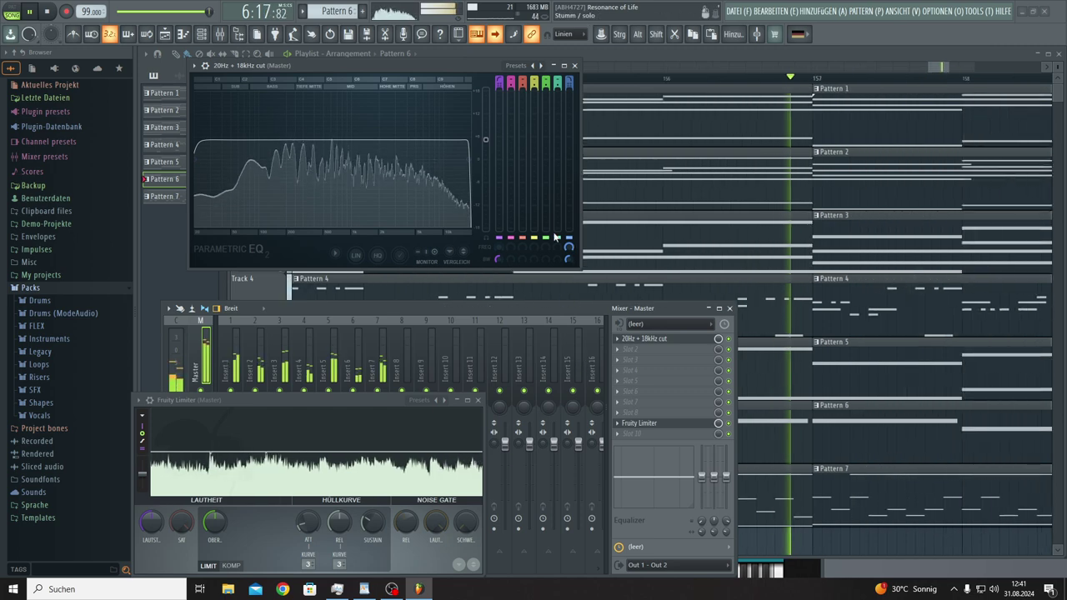
{"action": "left_click_drag", "start_coordinate": [490, 143], "coordinate": [488, 155]}
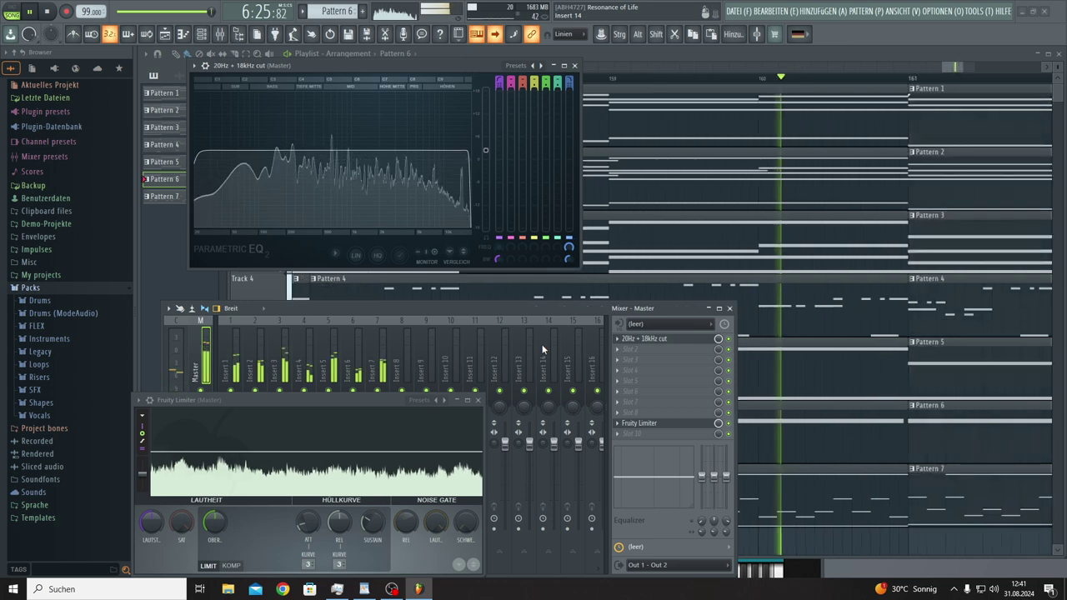
{"action": "left_click", "coordinate": [576, 65]}
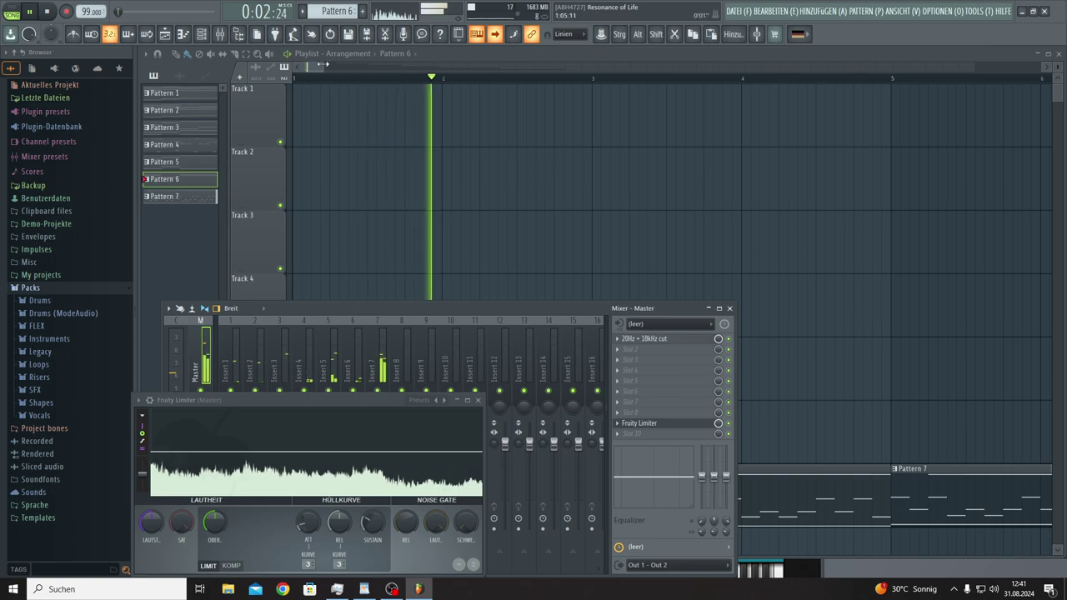
Step: Close the mixer and Fruity Limiter, and fit the whole seven-track arrangement into the playlist view
{"action": "key", "text": "F9"}
{"action": "scroll", "coordinate": [433, 104], "scroll_direction": "down", "scroll_amount": 8}
{"action": "scroll", "coordinate": [654, 113], "scroll_direction": "down", "scroll_amount": 5}
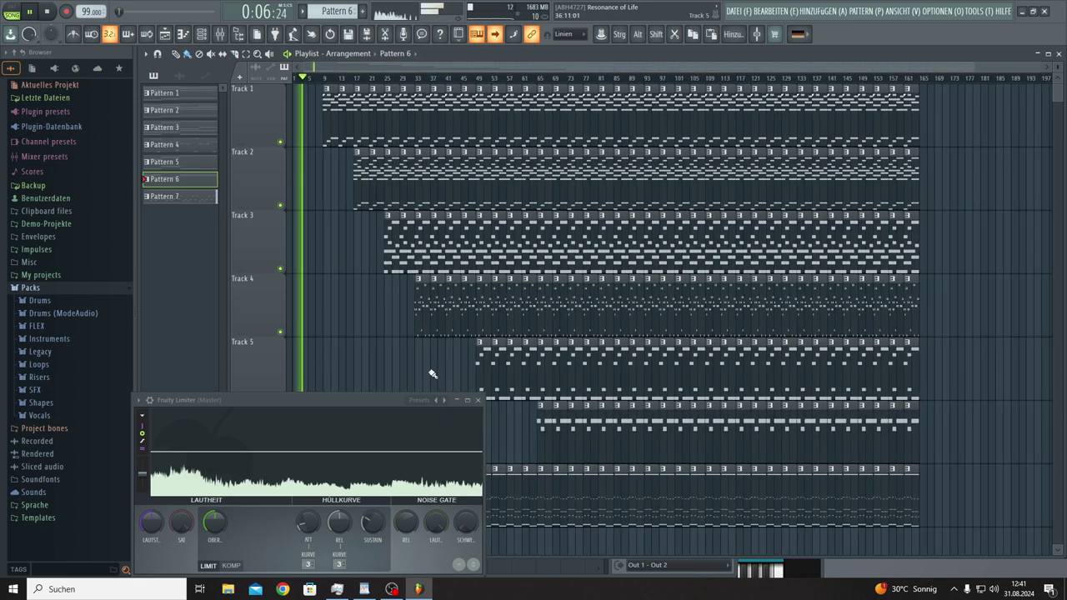
{"action": "left_click", "coordinate": [469, 401]}
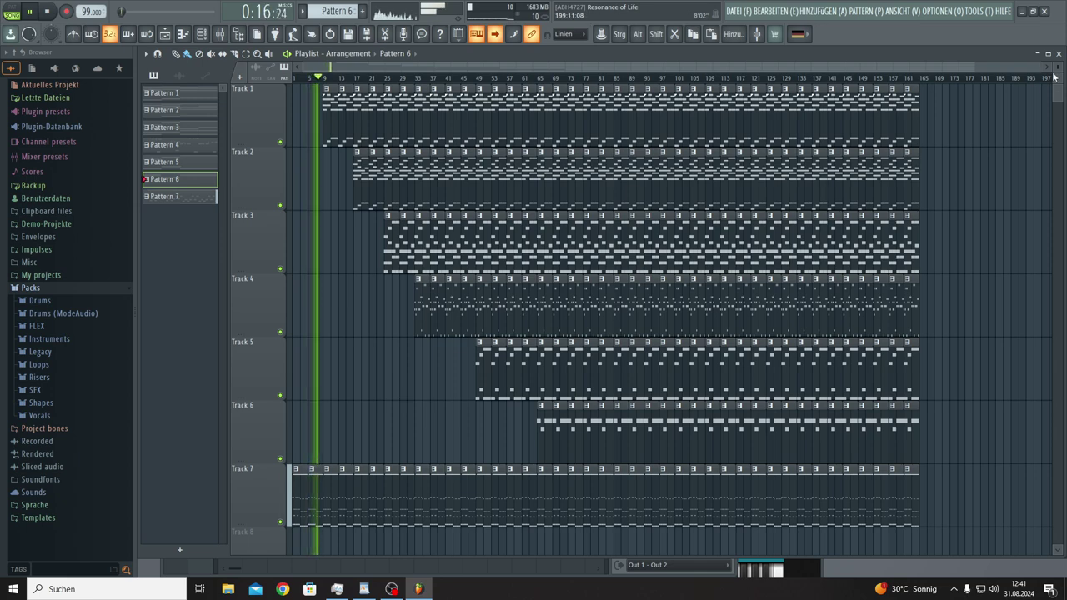
{"action": "scroll", "coordinate": [1053, 76], "scroll_direction": "down", "scroll_amount": 4}
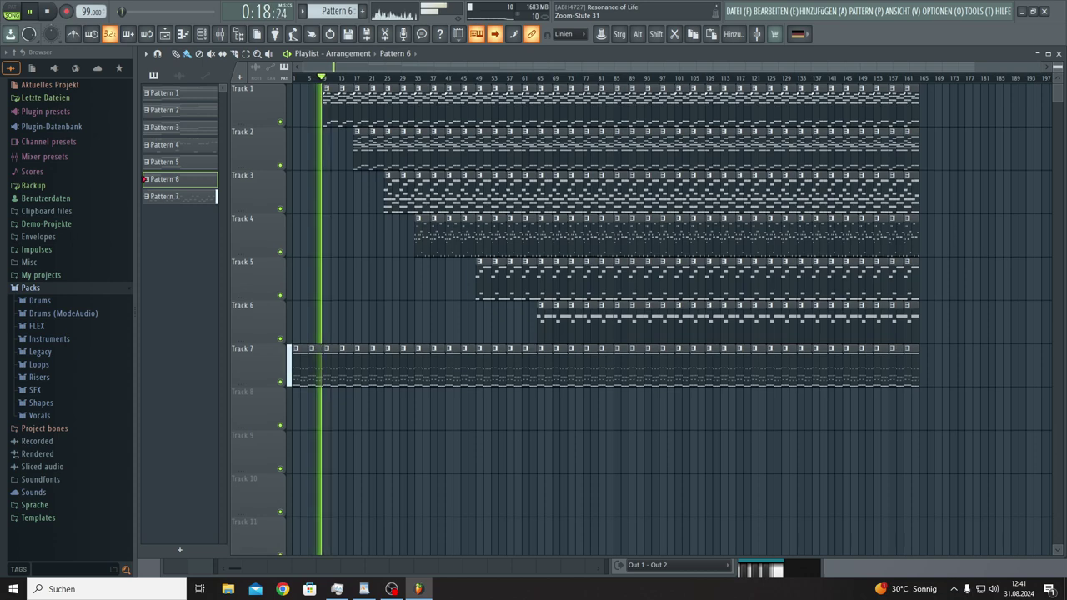
{"action": "scroll", "coordinate": [1053, 77], "scroll_direction": "down", "scroll_amount": 4}
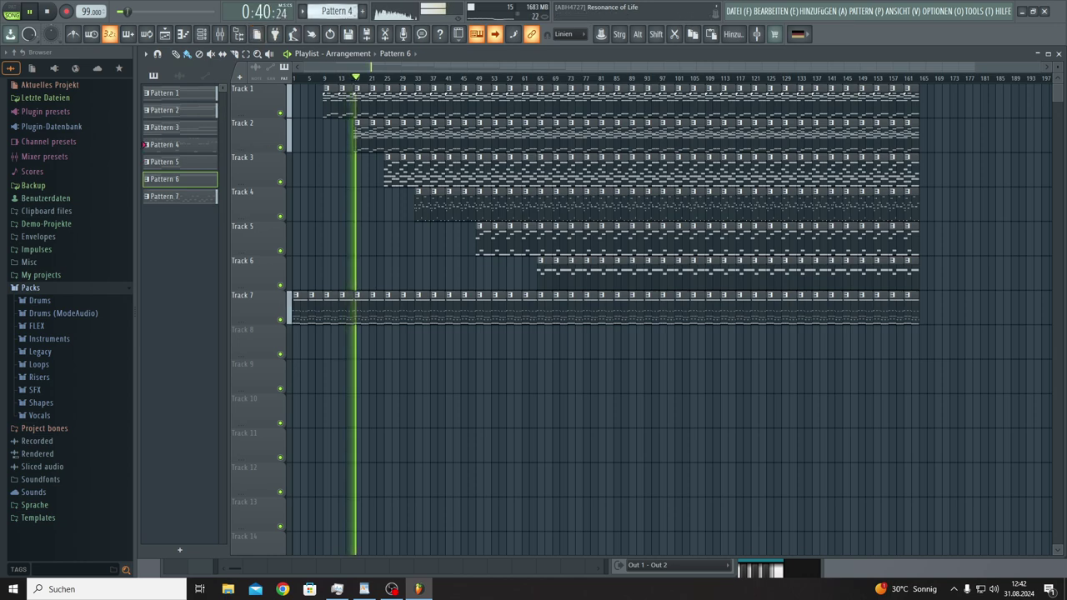
Step: Select Pattern 3 and open the Nexus #11 instrument from the channel rack, placing its window fully in view
{"action": "scroll", "coordinate": [339, 12], "scroll_direction": "up", "scroll_amount": 3}
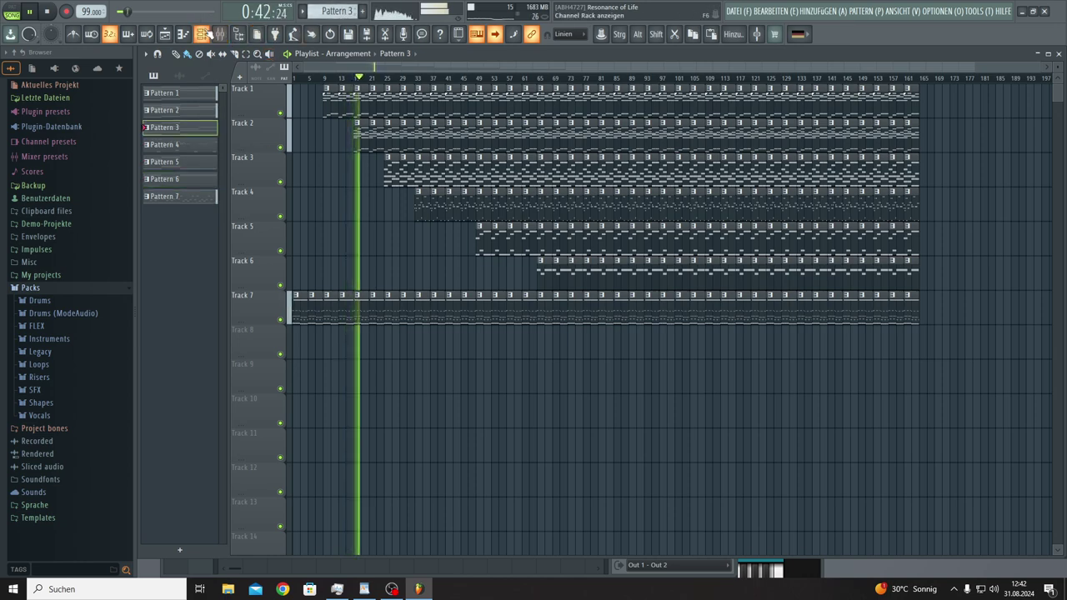
{"action": "left_click", "coordinate": [204, 35]}
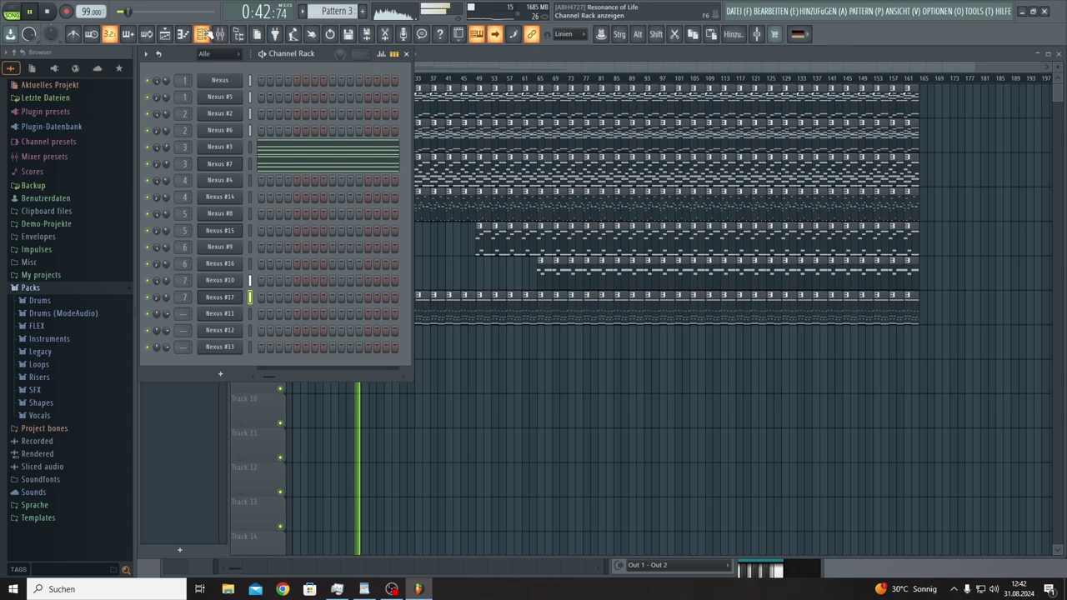
{"action": "left_click", "coordinate": [218, 315]}
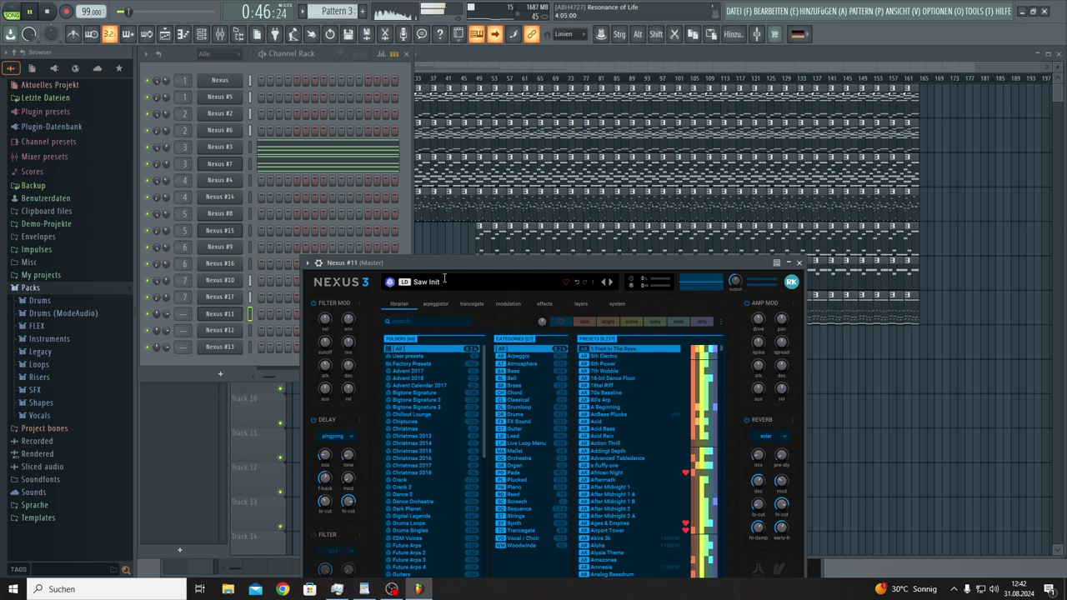
{"action": "left_click_drag", "start_coordinate": [465, 261], "coordinate": [527, 179]}
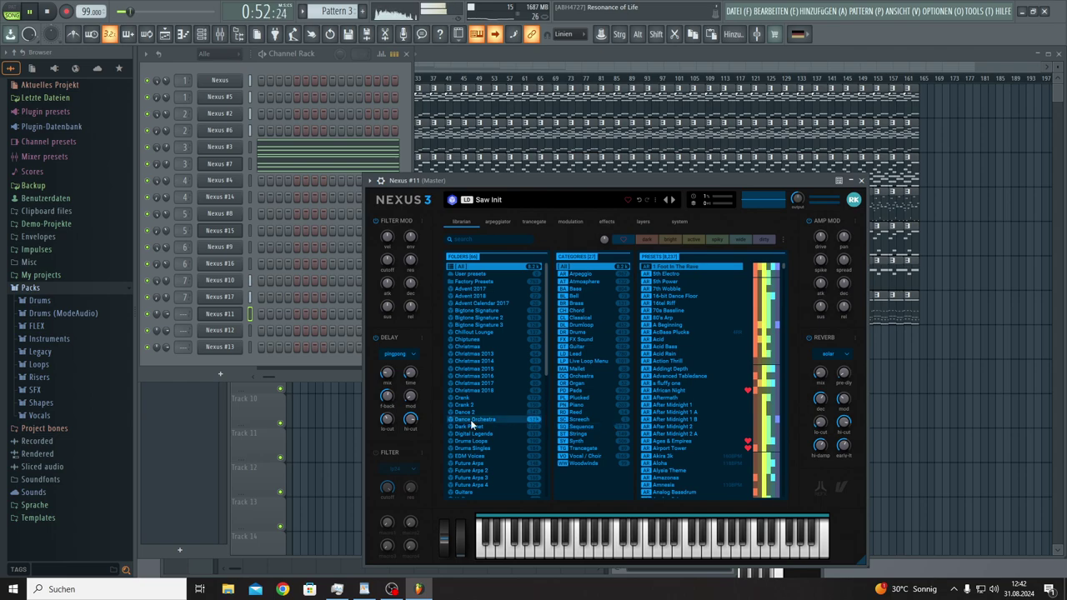
Step: Filter the Nexus #11 preset library to the Hlw2 Core Library folder and the Sequence category
{"action": "scroll", "coordinate": [470, 419], "scroll_direction": "down", "scroll_amount": 3}
{"action": "scroll", "coordinate": [470, 419], "scroll_direction": "down", "scroll_amount": 5}
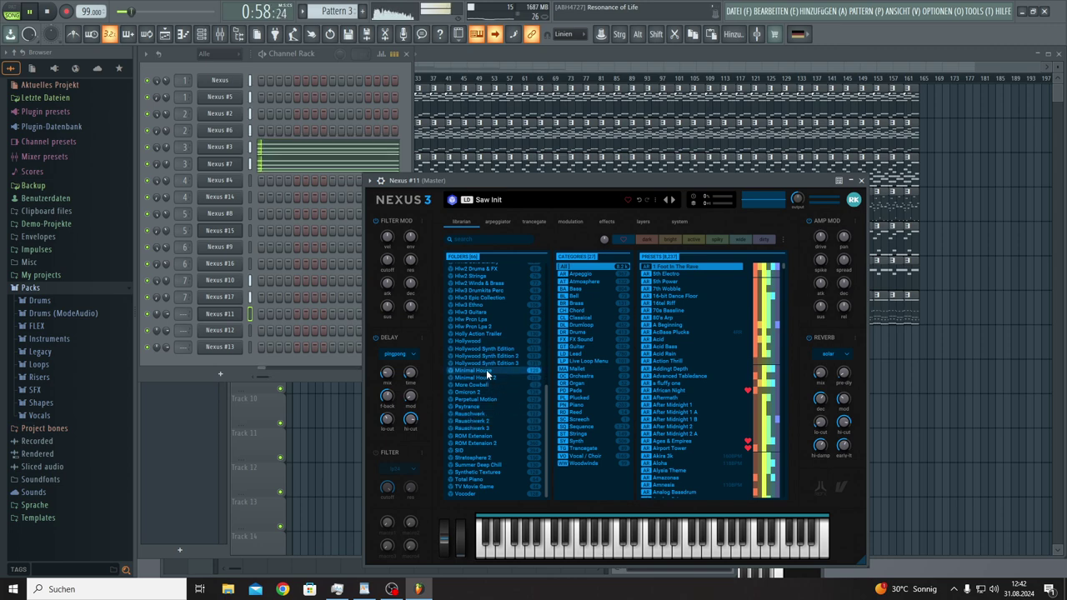
{"action": "scroll", "coordinate": [486, 369], "scroll_direction": "up", "scroll_amount": 1}
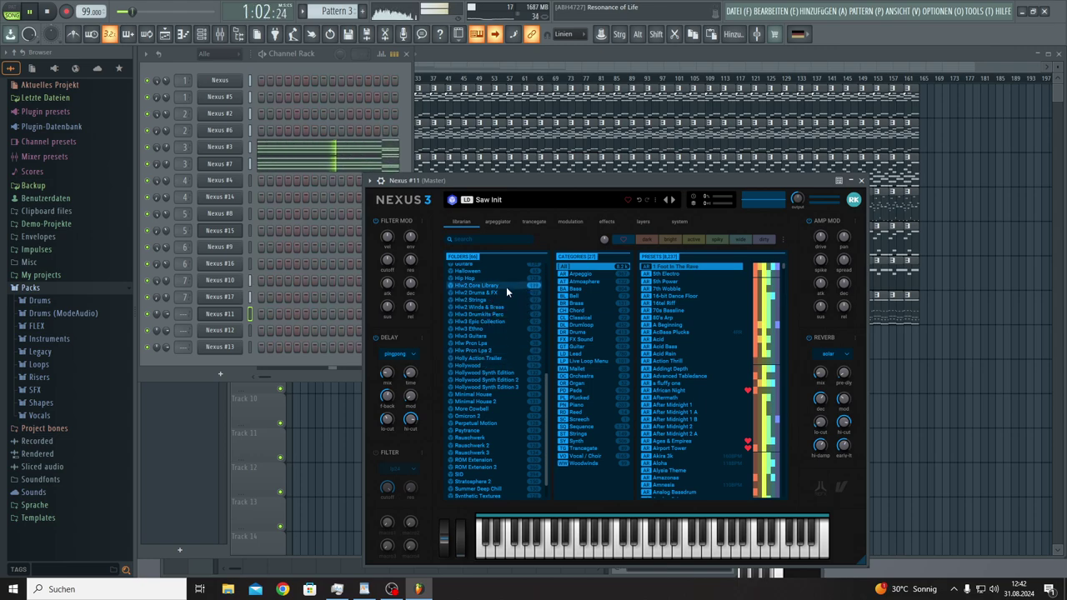
{"action": "scroll", "coordinate": [506, 287], "scroll_direction": "up", "scroll_amount": 1}
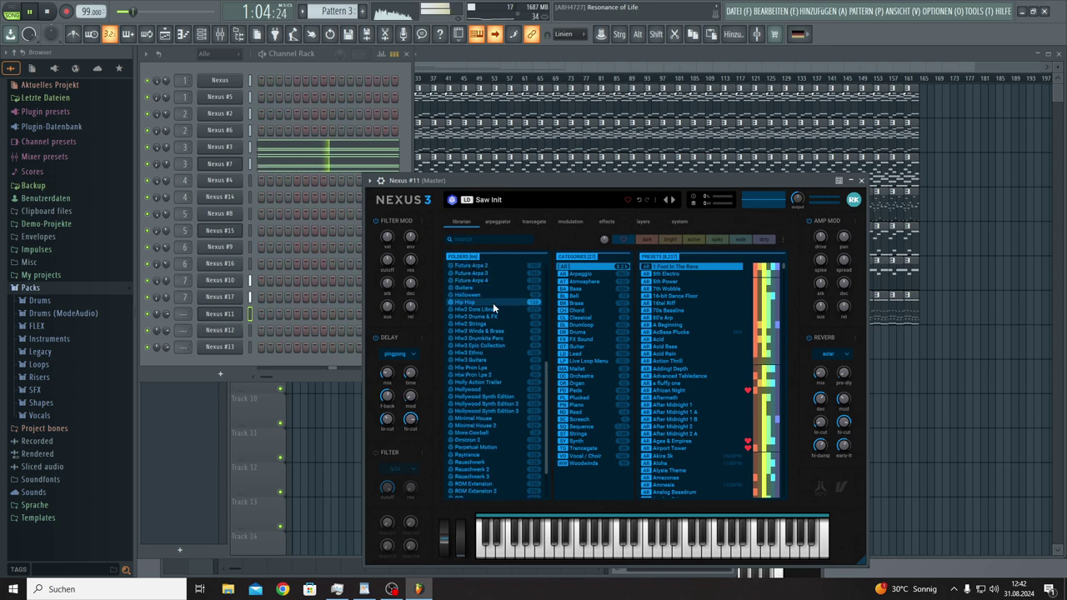
{"action": "left_click", "coordinate": [491, 308]}
{"action": "scroll", "coordinate": [689, 363], "scroll_direction": "down", "scroll_amount": 10}
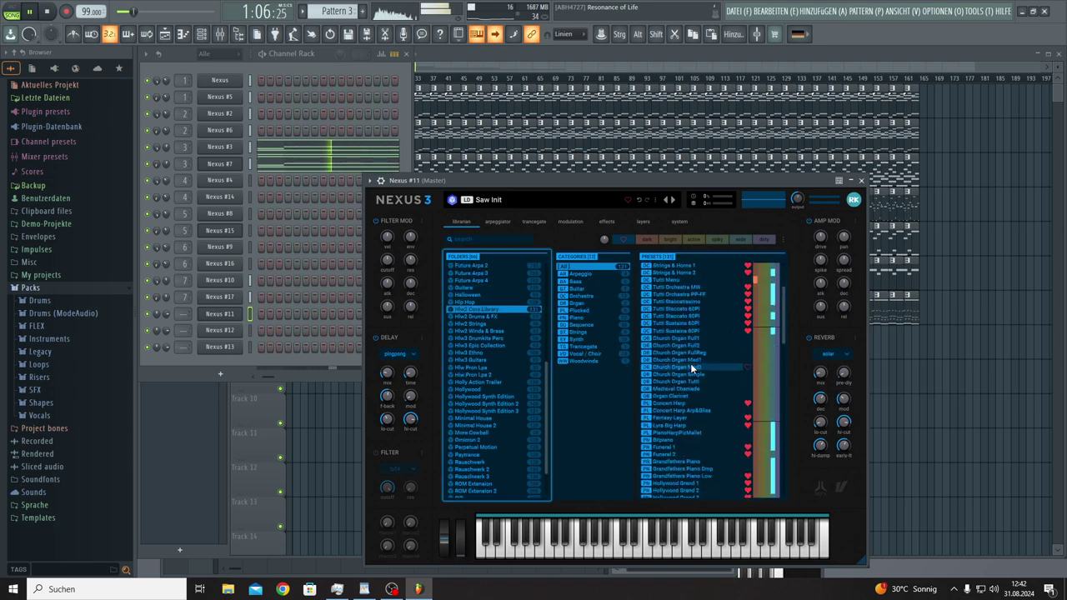
{"action": "left_click", "coordinate": [584, 324]}
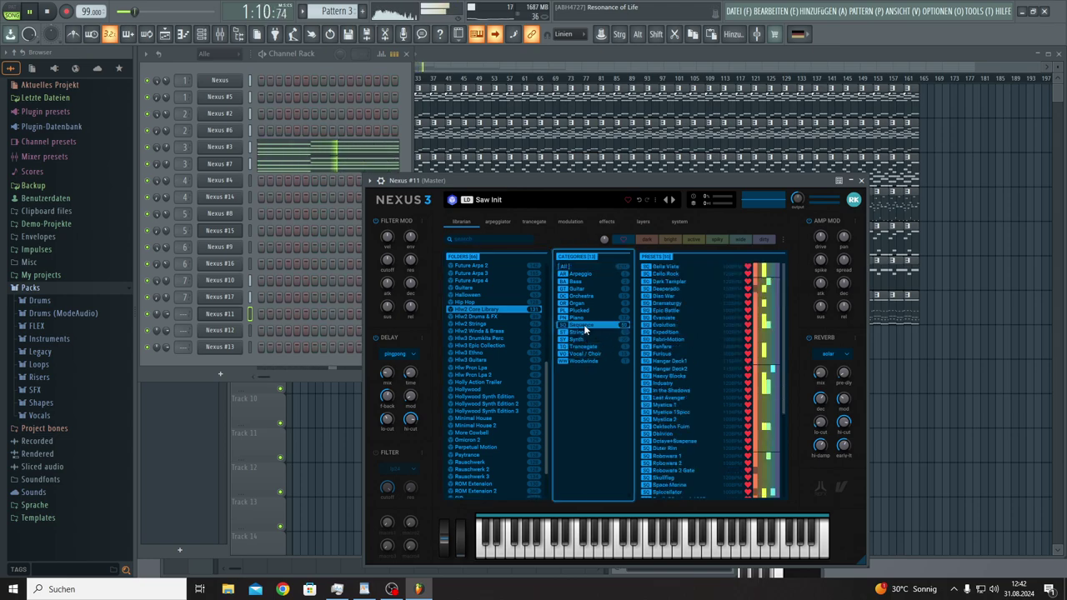
Step: Audition the Sequence presets from Cello Rock through Evolution against the playing arrangement
{"action": "left_click", "coordinate": [666, 275]}
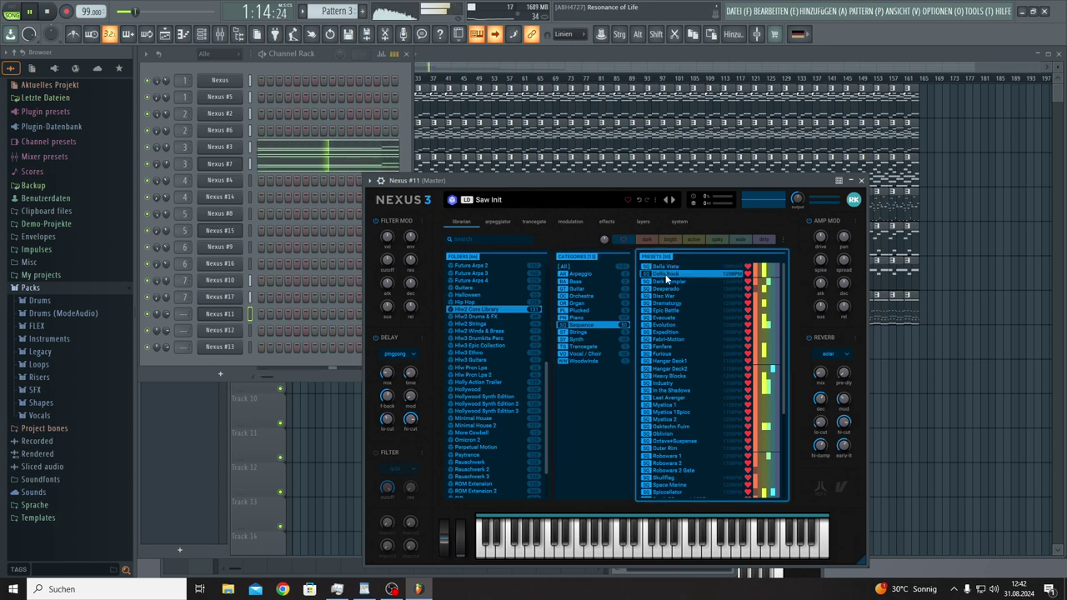
{"action": "left_click", "coordinate": [669, 281]}
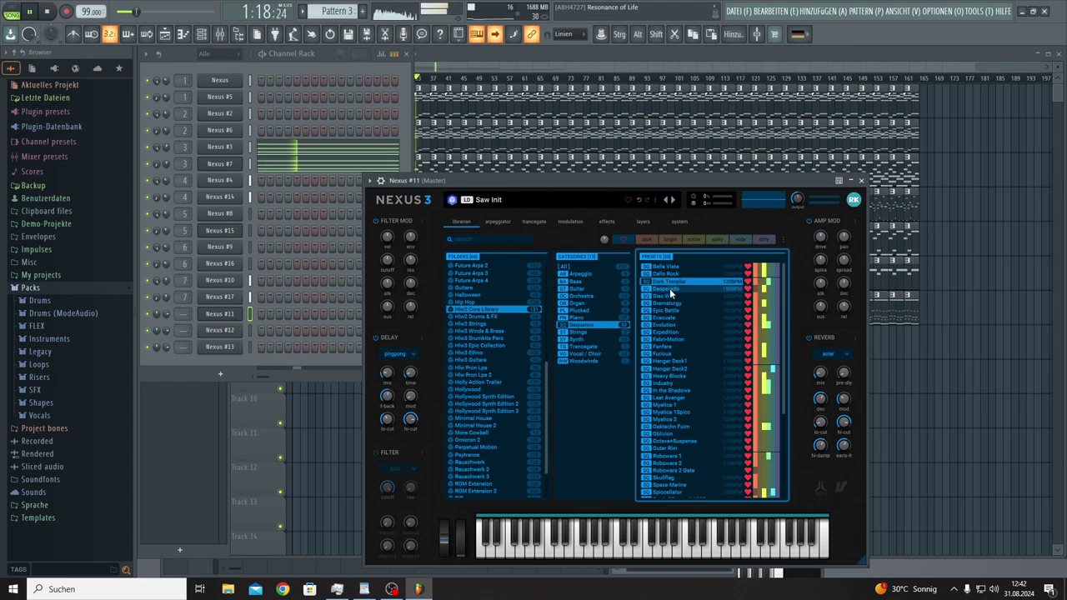
{"action": "left_click", "coordinate": [668, 296]}
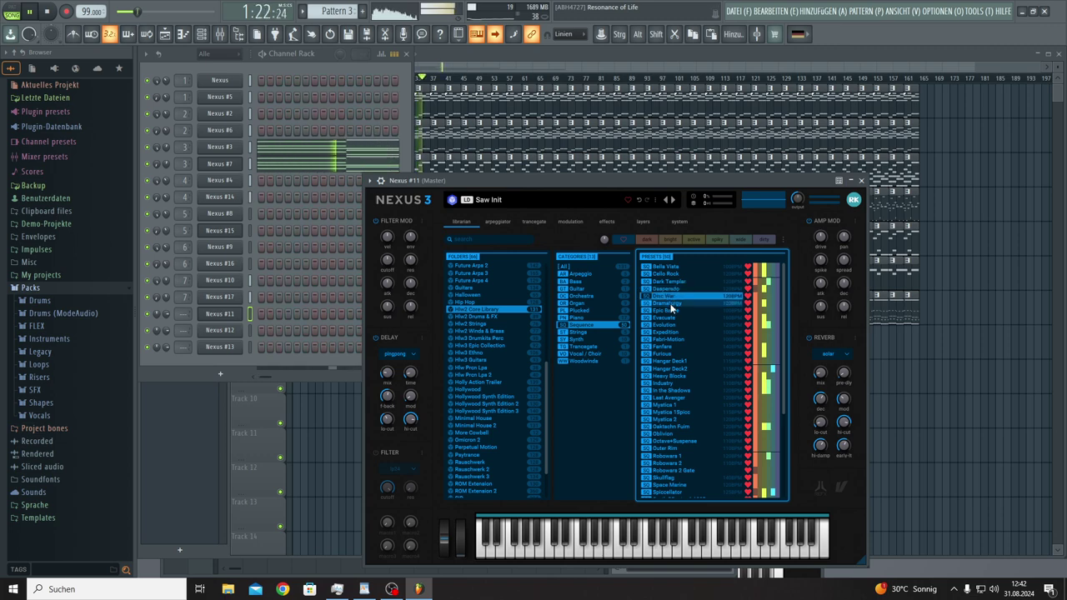
{"action": "left_click", "coordinate": [670, 304]}
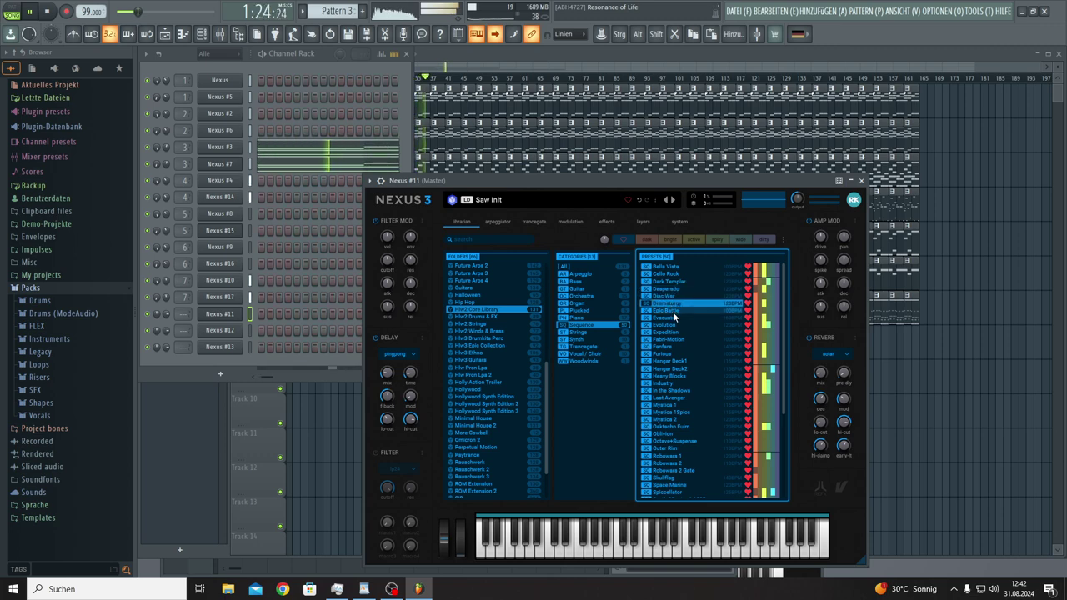
{"action": "left_click", "coordinate": [673, 312]}
{"action": "left_click", "coordinate": [676, 320]}
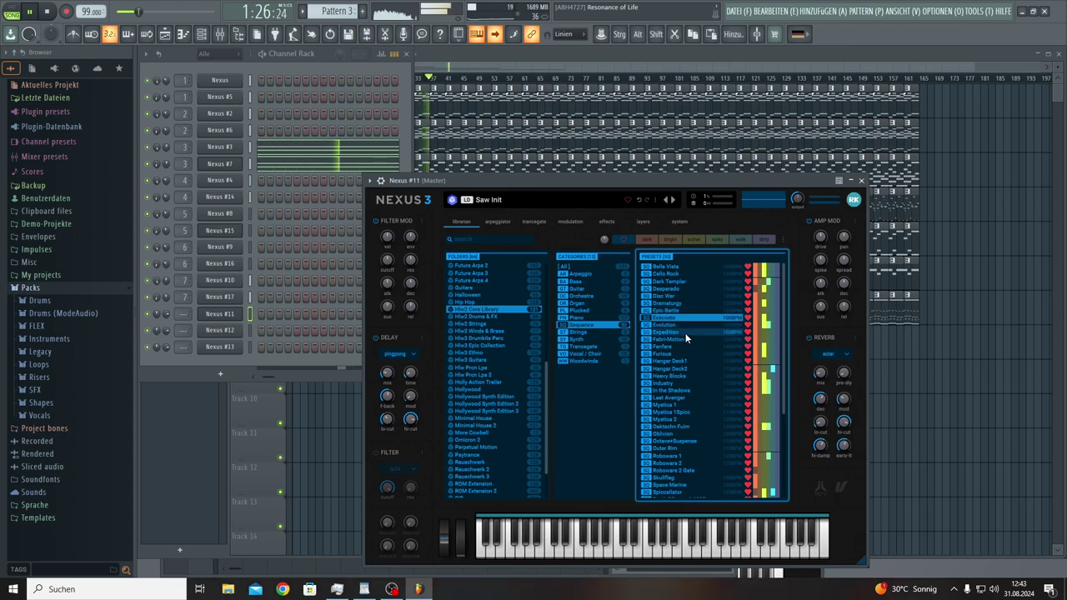
{"action": "left_click", "coordinate": [679, 325]}
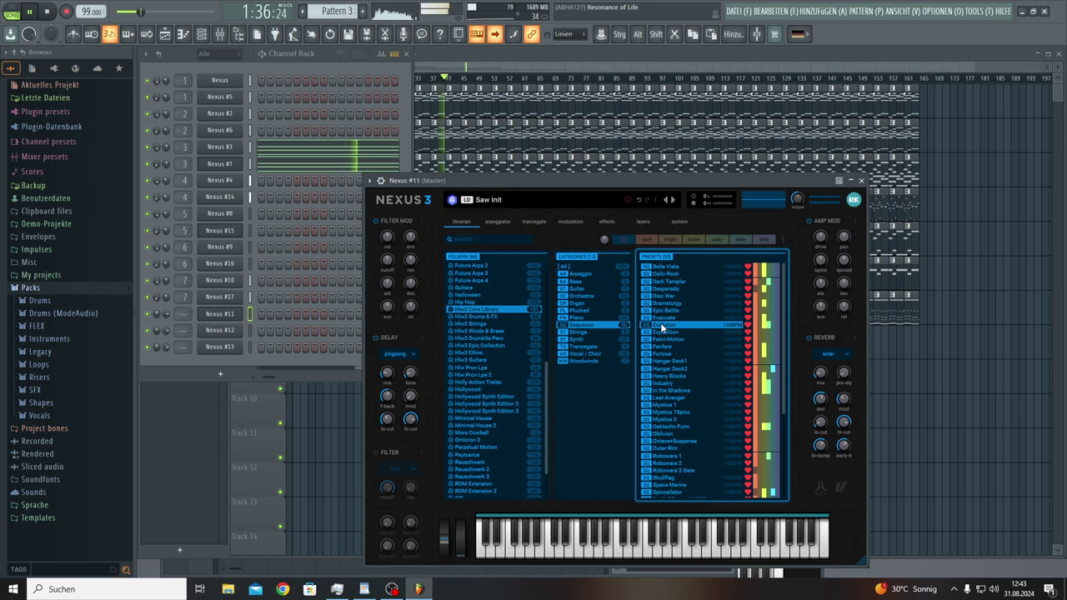
Step: Audition the Sequence presets from Expedition through Heavy Blocks and load Furious 100BPM into Nexus #11
{"action": "left_click", "coordinate": [657, 332]}
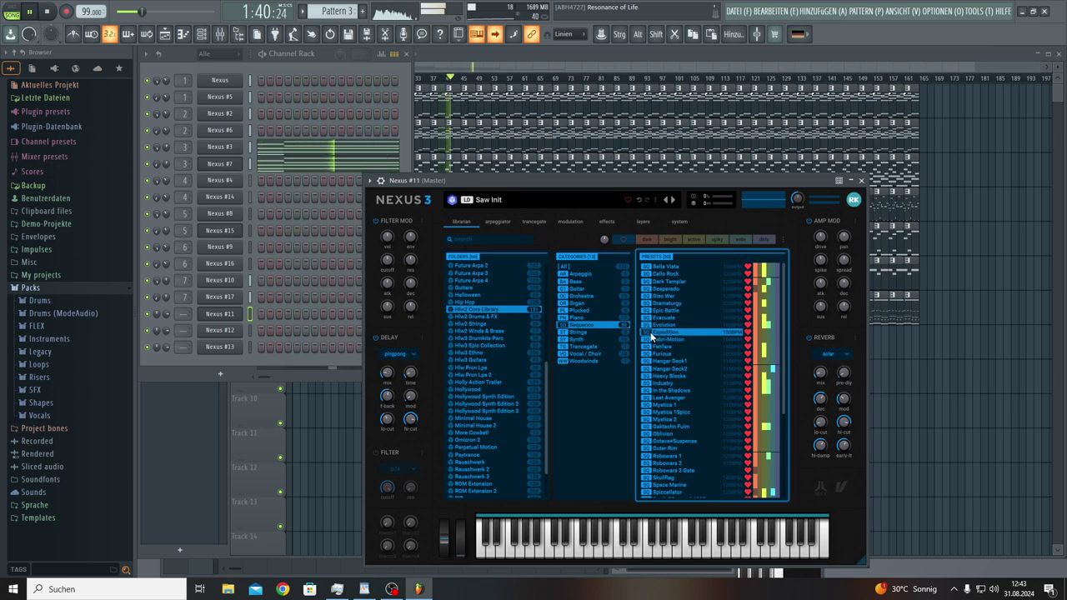
{"action": "left_click", "coordinate": [652, 339]}
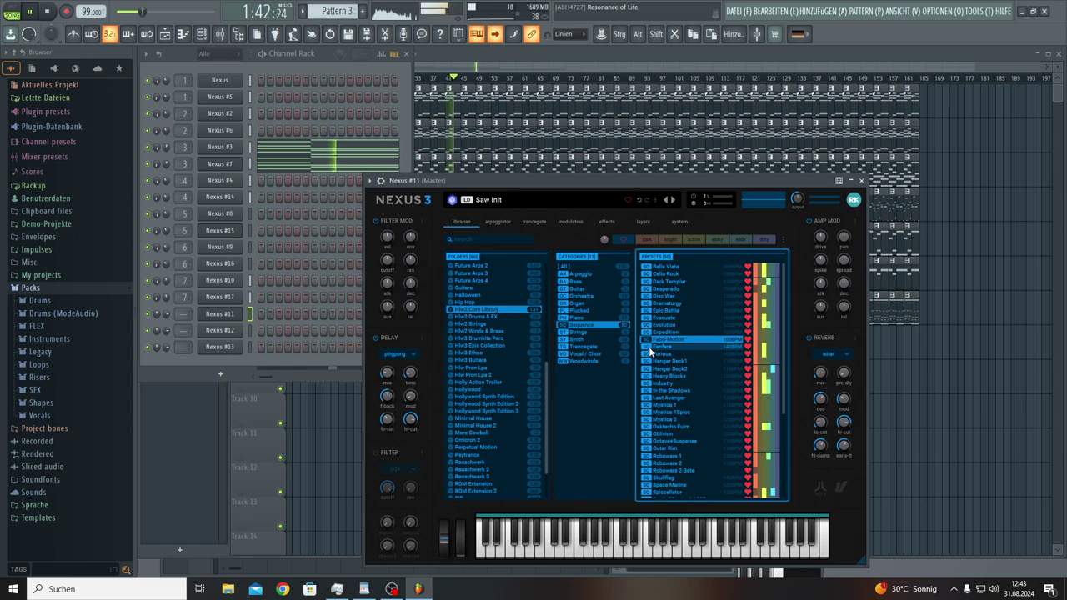
{"action": "left_click", "coordinate": [651, 347]}
{"action": "left_click", "coordinate": [648, 353]}
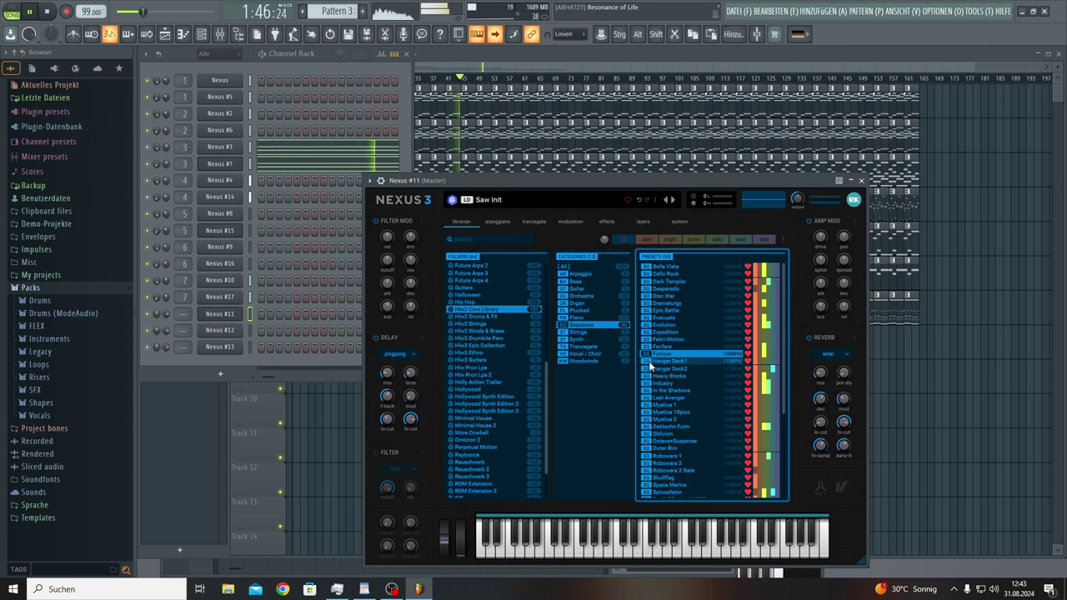
{"action": "left_click", "coordinate": [650, 361]}
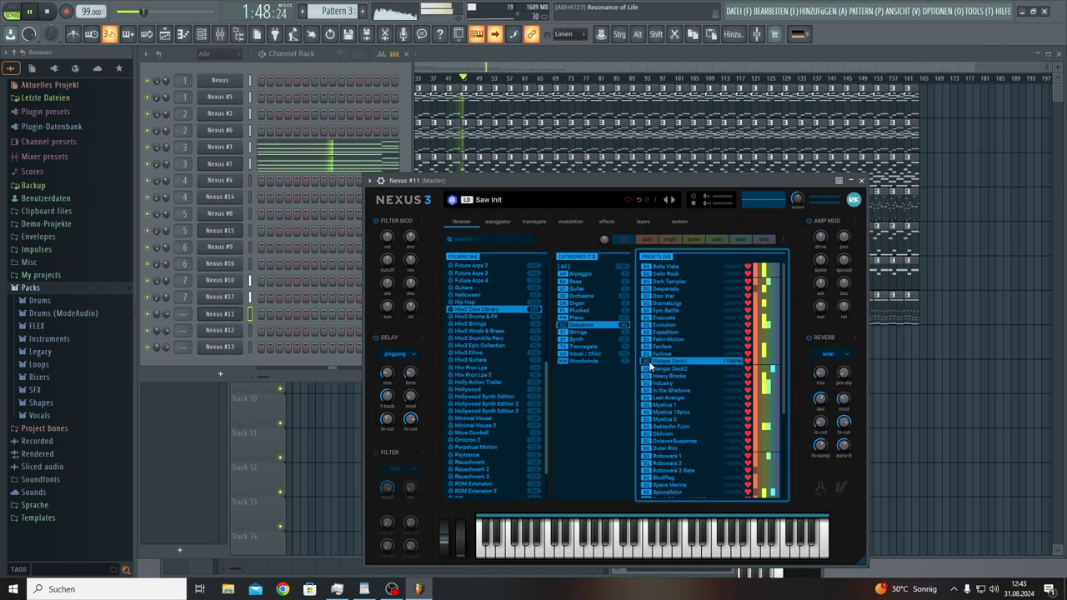
{"action": "left_click", "coordinate": [648, 368]}
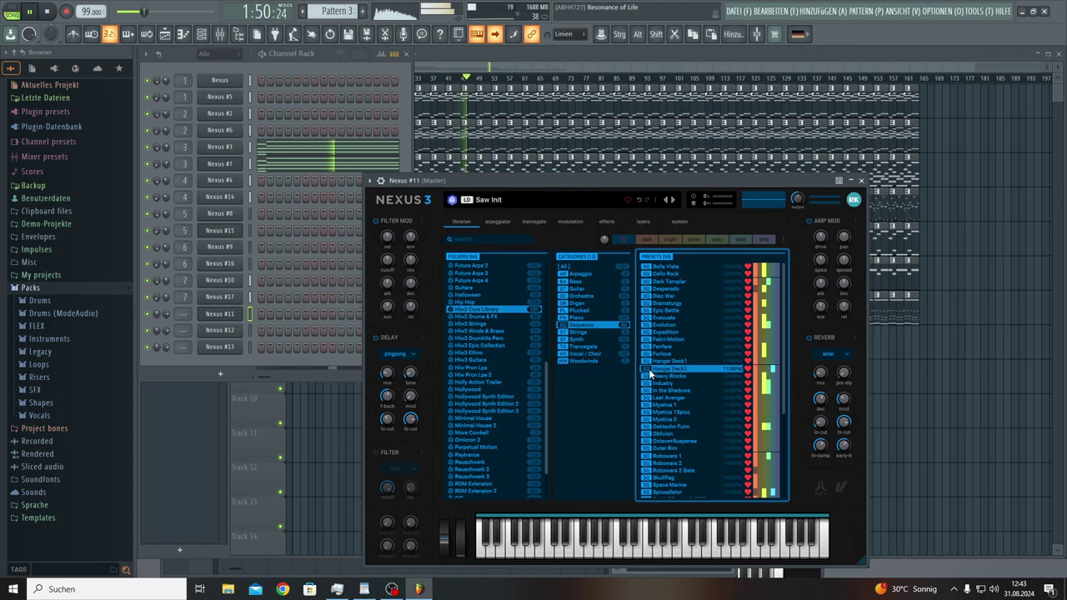
{"action": "left_click", "coordinate": [649, 376]}
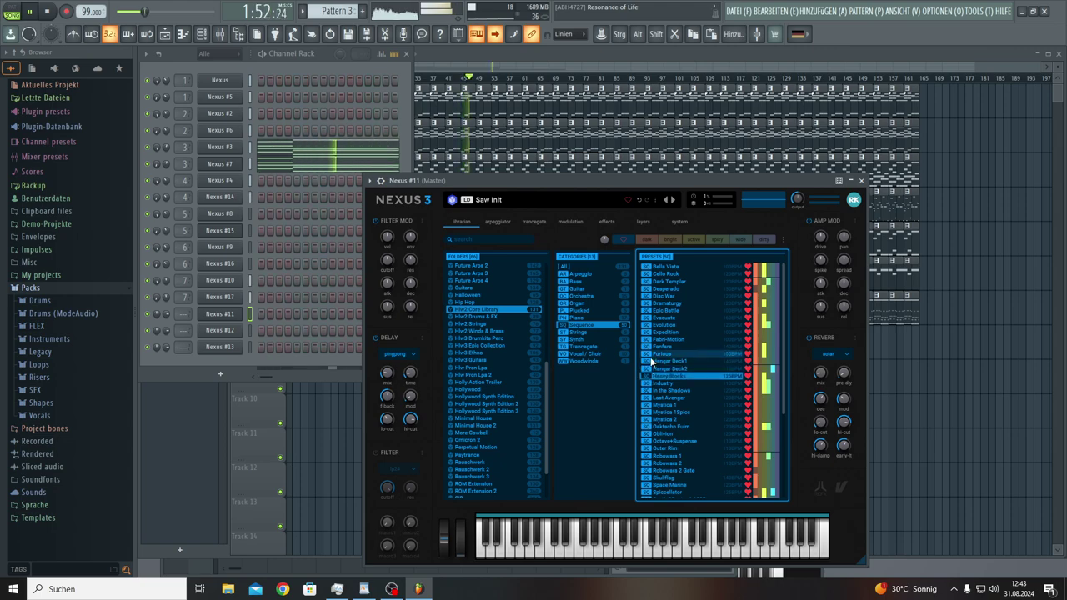
{"action": "left_click", "coordinate": [652, 355]}
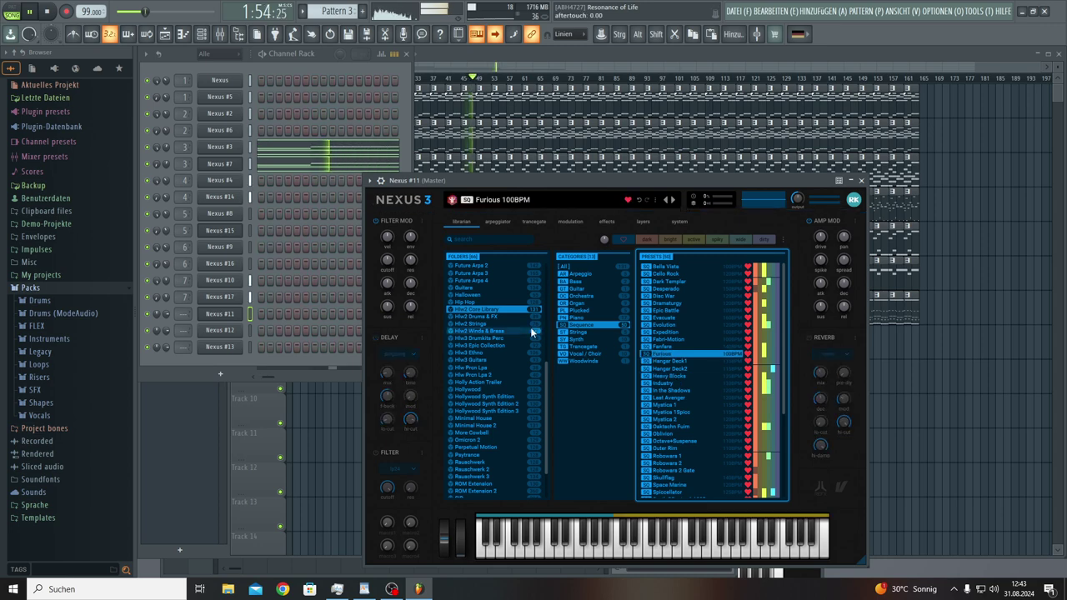
Step: Open the Nexus #11 piano roll at the existing ghost notes and draw a D#4 note spanning bars 1 and 2
{"action": "right_click", "coordinate": [224, 315]}
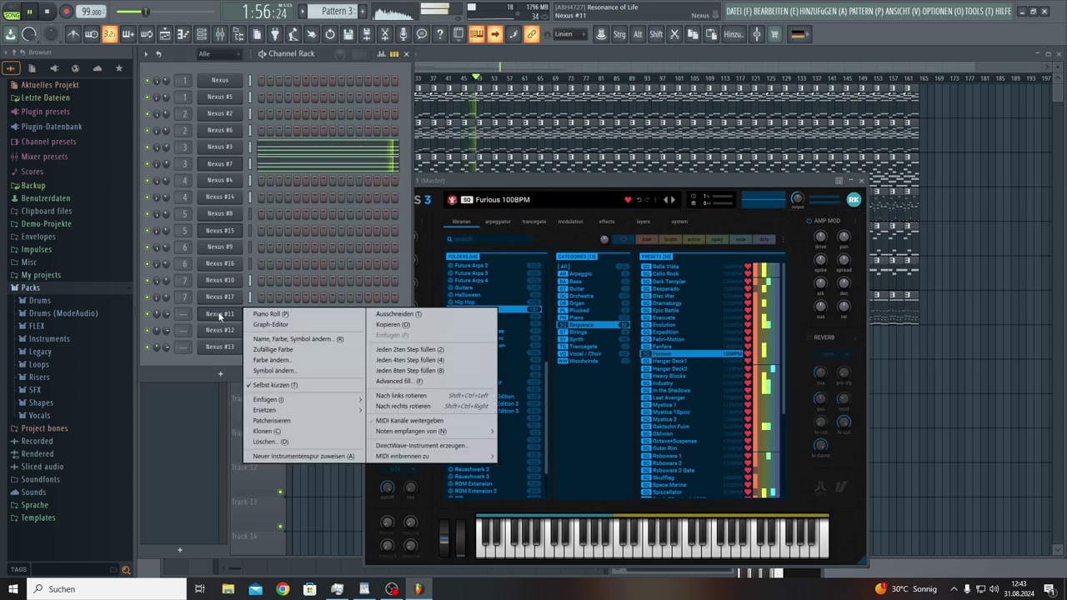
{"action": "left_click", "coordinate": [262, 313]}
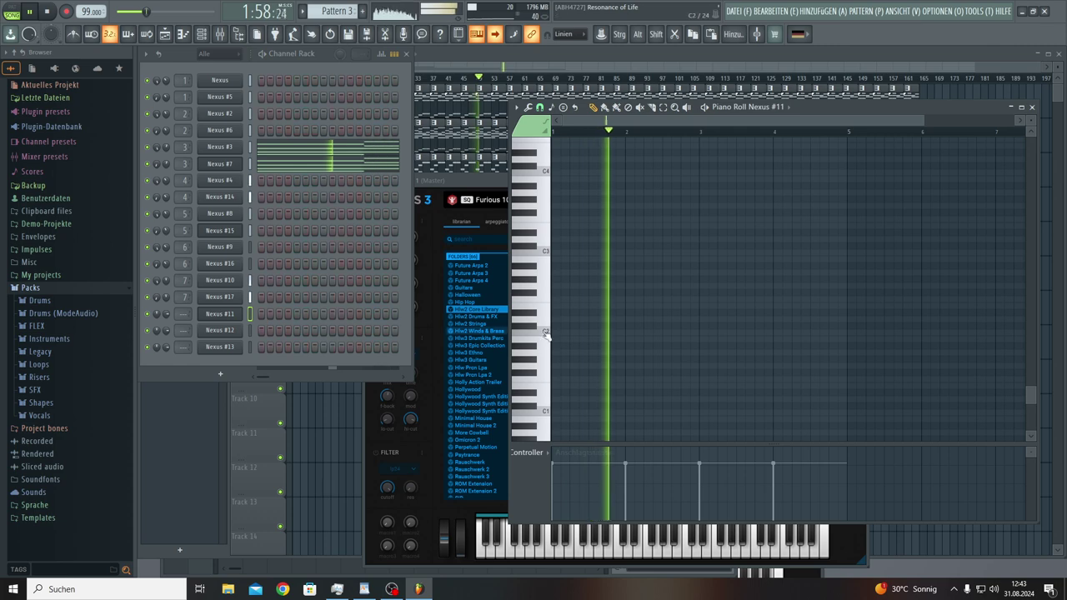
{"action": "scroll", "coordinate": [633, 341], "scroll_direction": "up", "scroll_amount": 5}
{"action": "scroll", "coordinate": [633, 342], "scroll_direction": "up", "scroll_amount": 2}
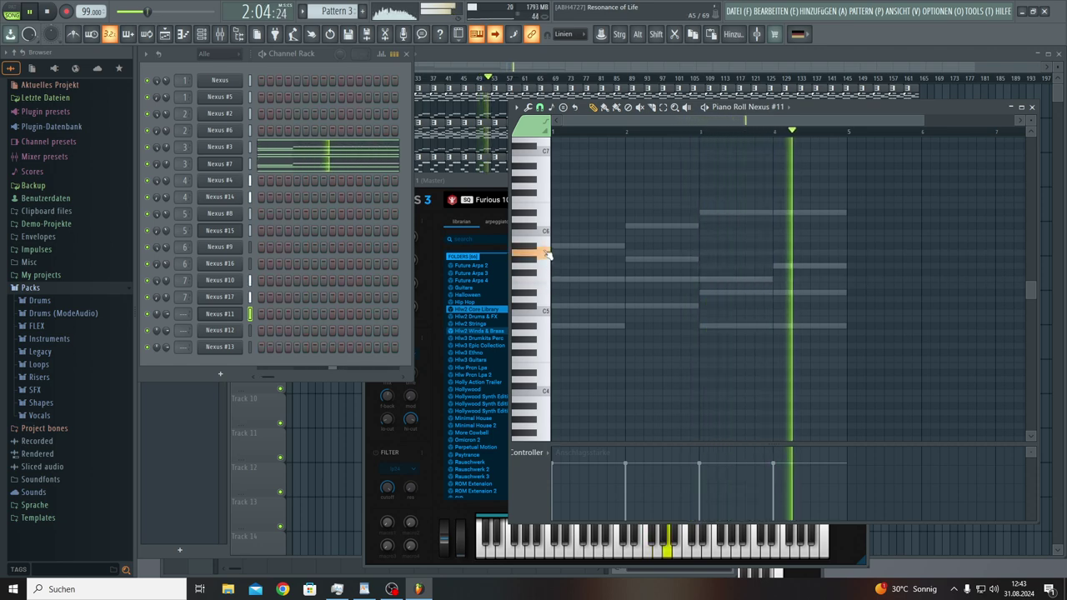
{"action": "left_click", "coordinate": [553, 373]}
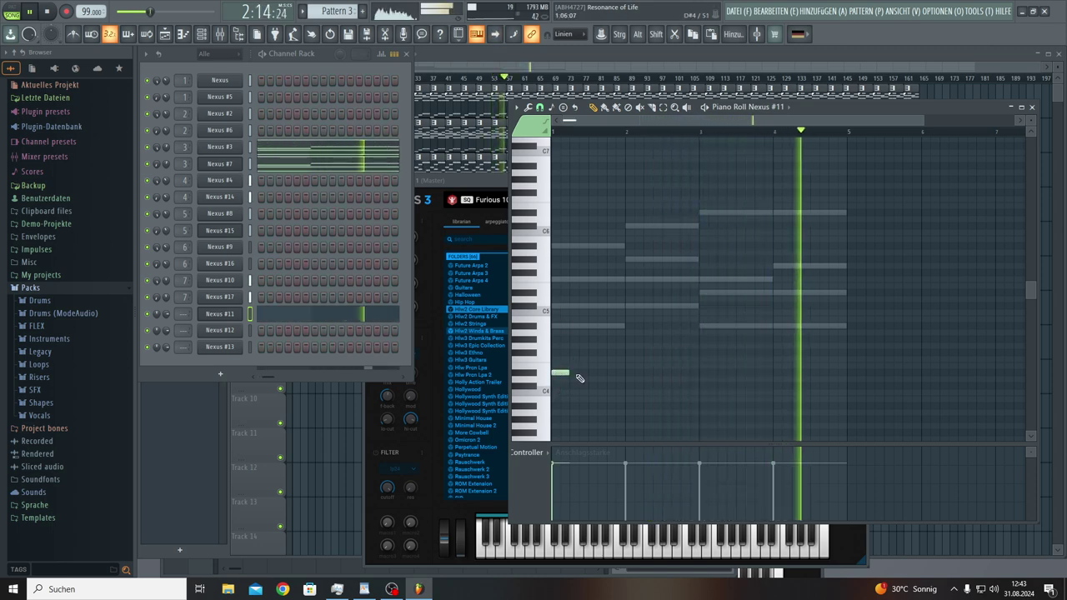
{"action": "left_click_drag", "start_coordinate": [569, 374], "coordinate": [696, 374]}
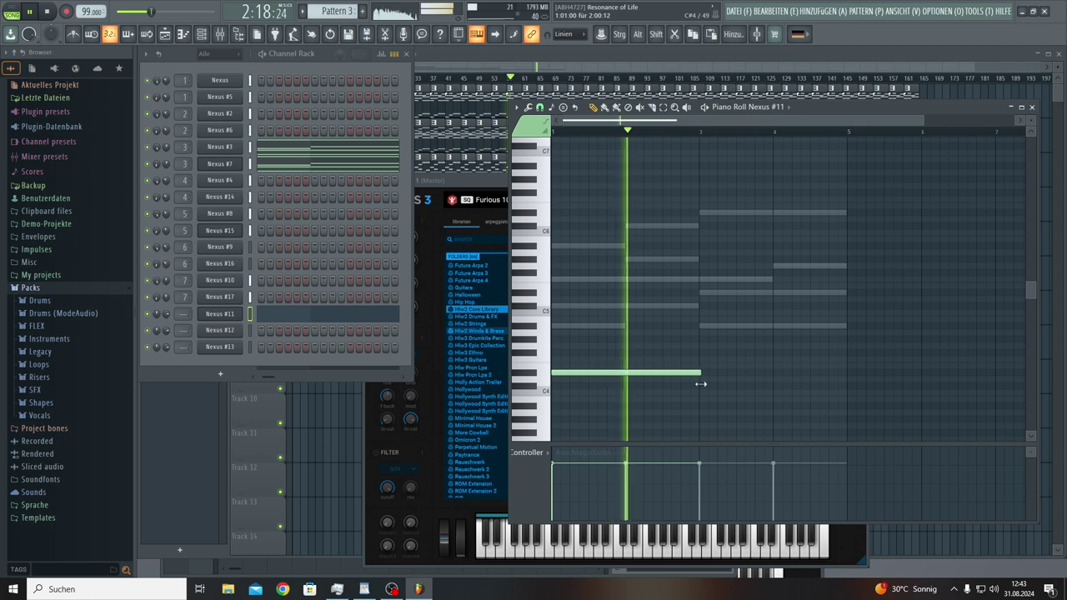
{"action": "left_click", "coordinate": [704, 389]}
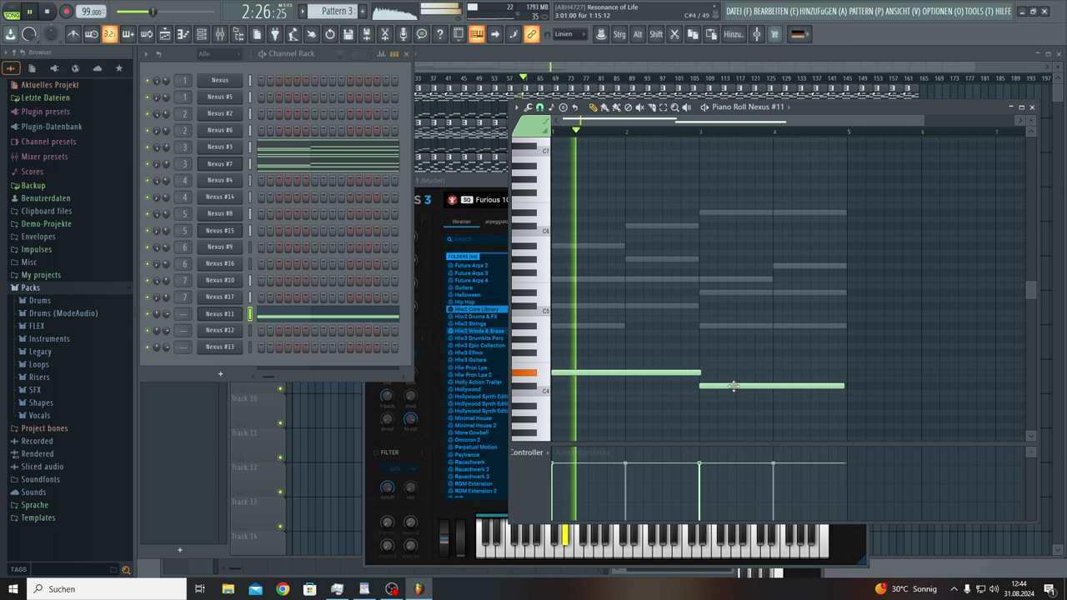
{"action": "left_click_drag", "start_coordinate": [735, 388], "coordinate": [735, 428]}
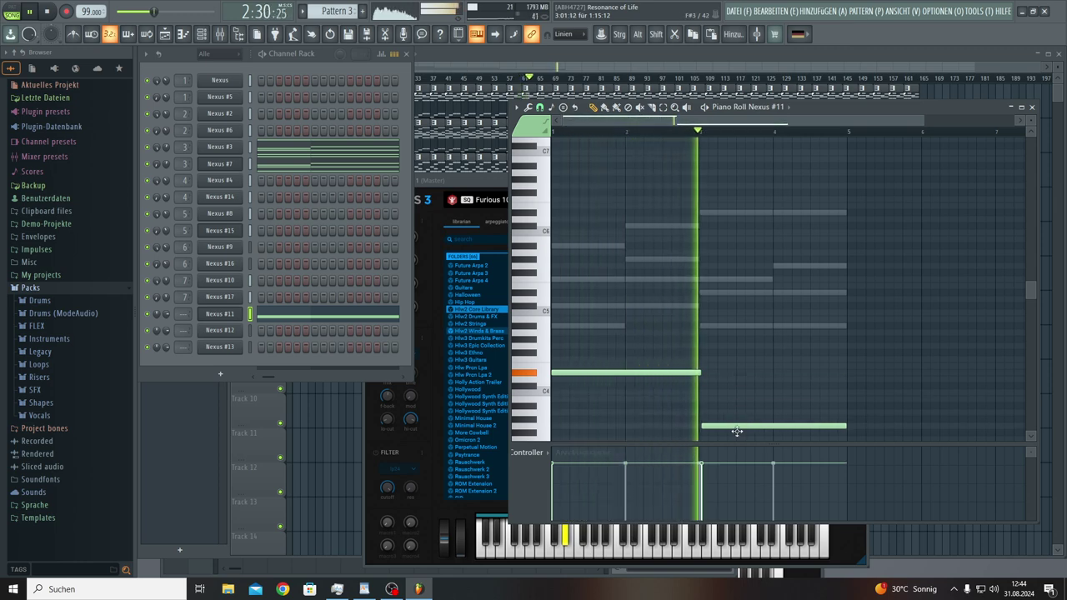
{"action": "key", "text": "space"}
{"action": "right_click", "coordinate": [734, 427]}
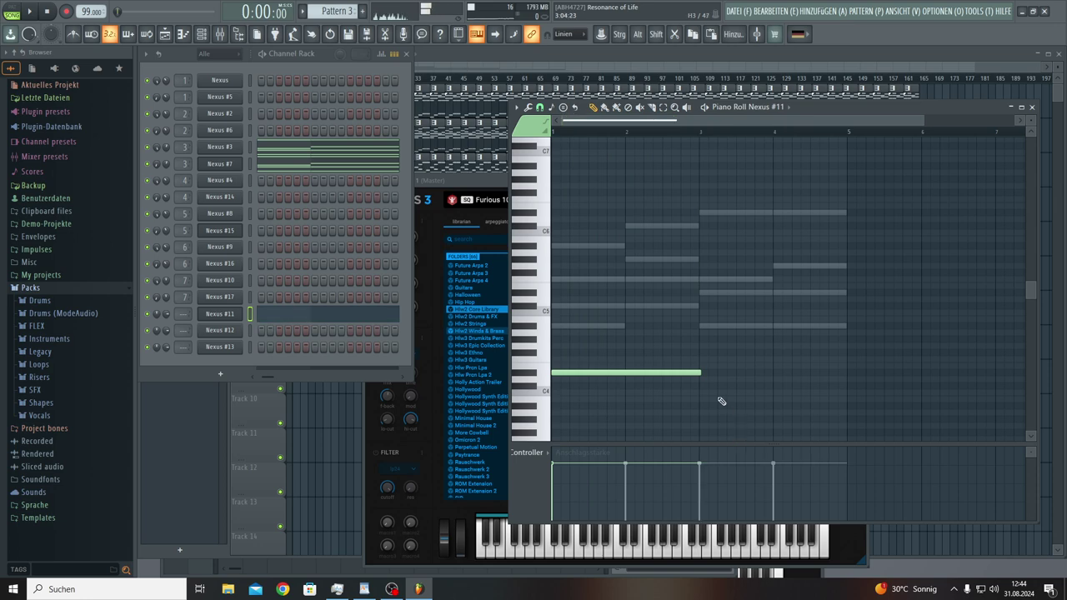
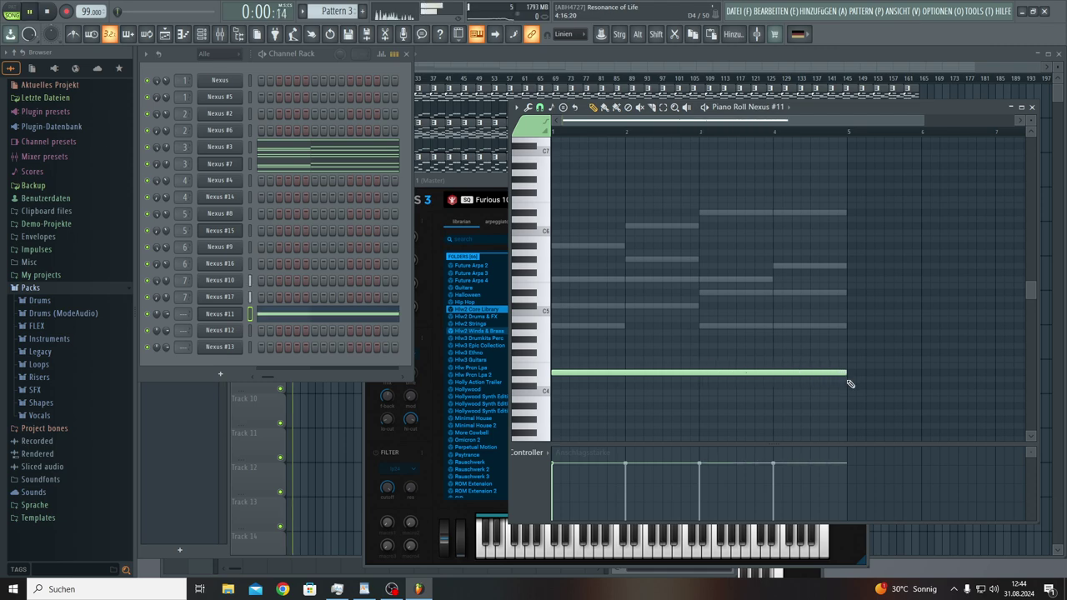
Step: Play only Pattern 3, try the Last Avenger 120BPM preset in Nexus #11, and load Mystica 1 115BPM instead
{"action": "left_click", "coordinate": [13, 12]}
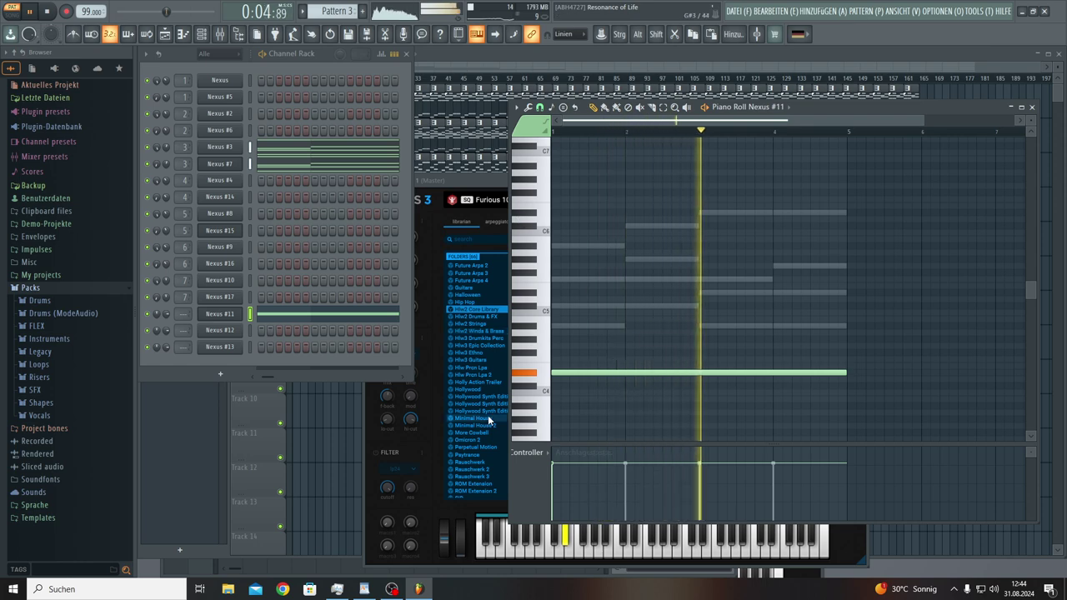
{"action": "left_click", "coordinate": [469, 190]}
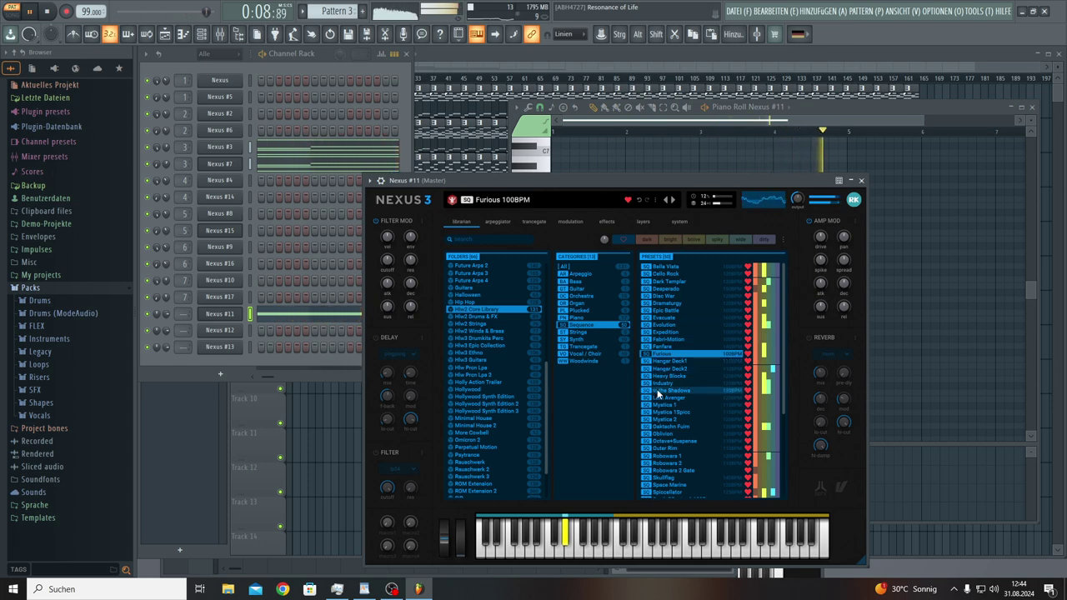
{"action": "scroll", "coordinate": [658, 379], "scroll_direction": "down", "scroll_amount": 2}
{"action": "left_click", "coordinate": [654, 350]}
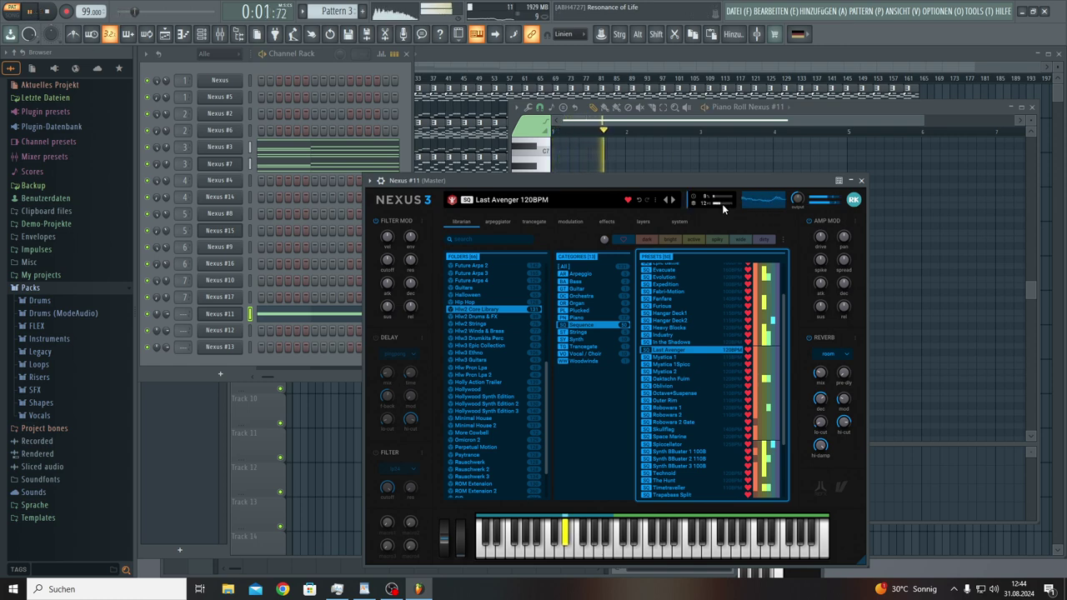
{"action": "scroll", "coordinate": [722, 313], "scroll_direction": "down", "scroll_amount": 3}
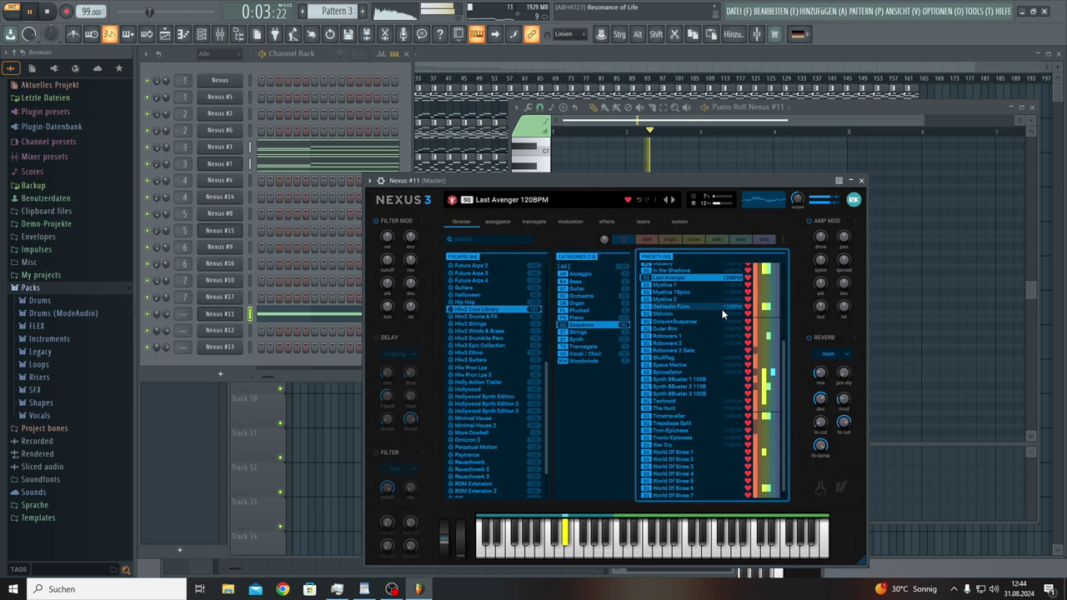
{"action": "left_click", "coordinate": [671, 285]}
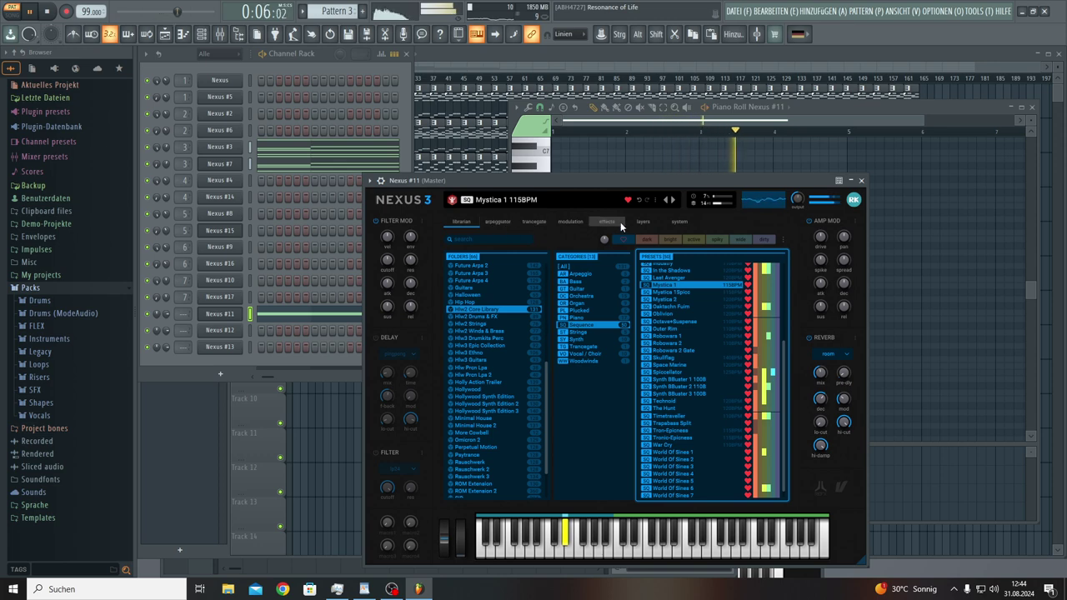
Step: Check the Mystica 1 layers and their arpeggiators, apply the Bassline 2 arpeggiator preset to layer 2, and play the pattern
{"action": "left_click", "coordinate": [641, 222]}
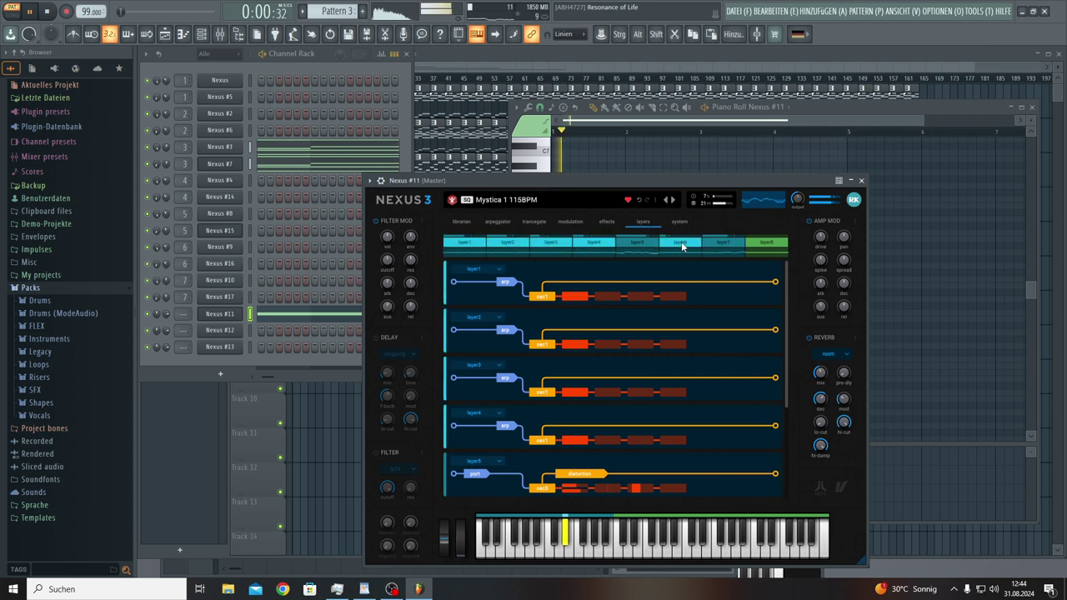
{"action": "left_click", "coordinate": [500, 223]}
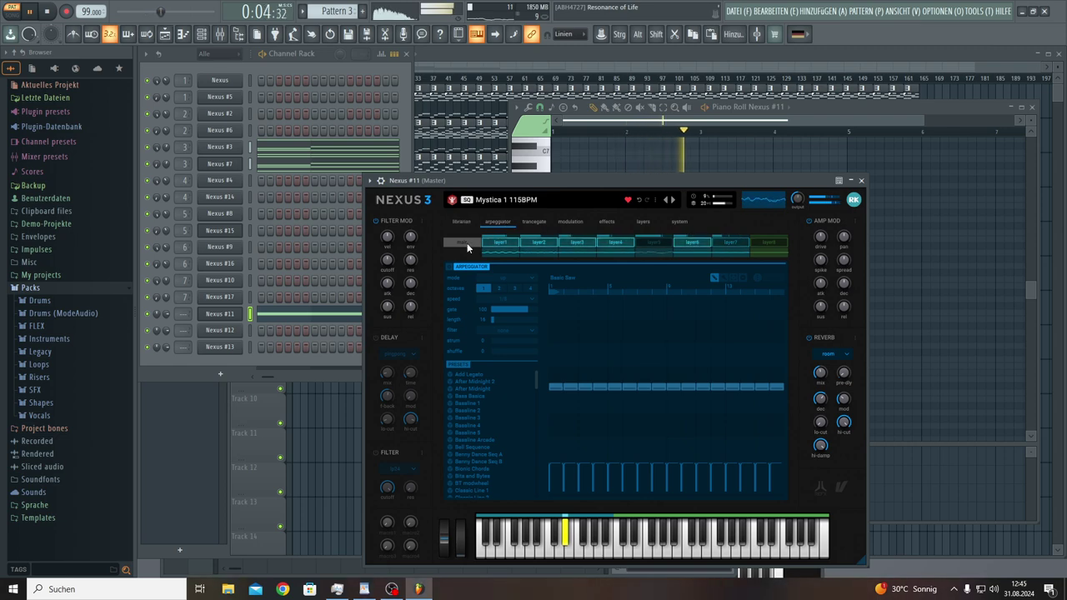
{"action": "left_click", "coordinate": [478, 265]}
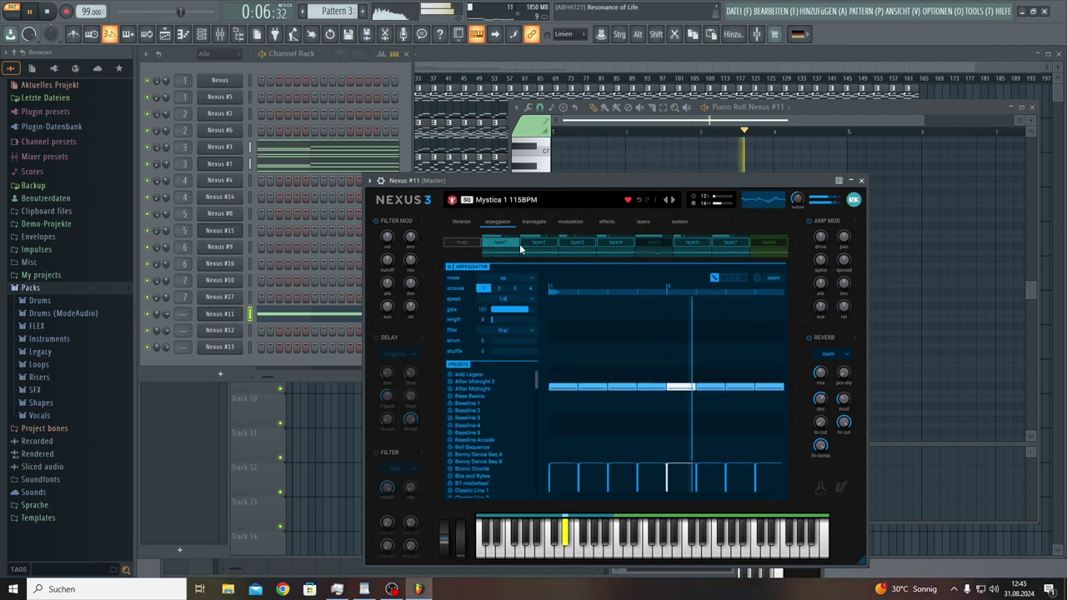
{"action": "left_click", "coordinate": [546, 243]}
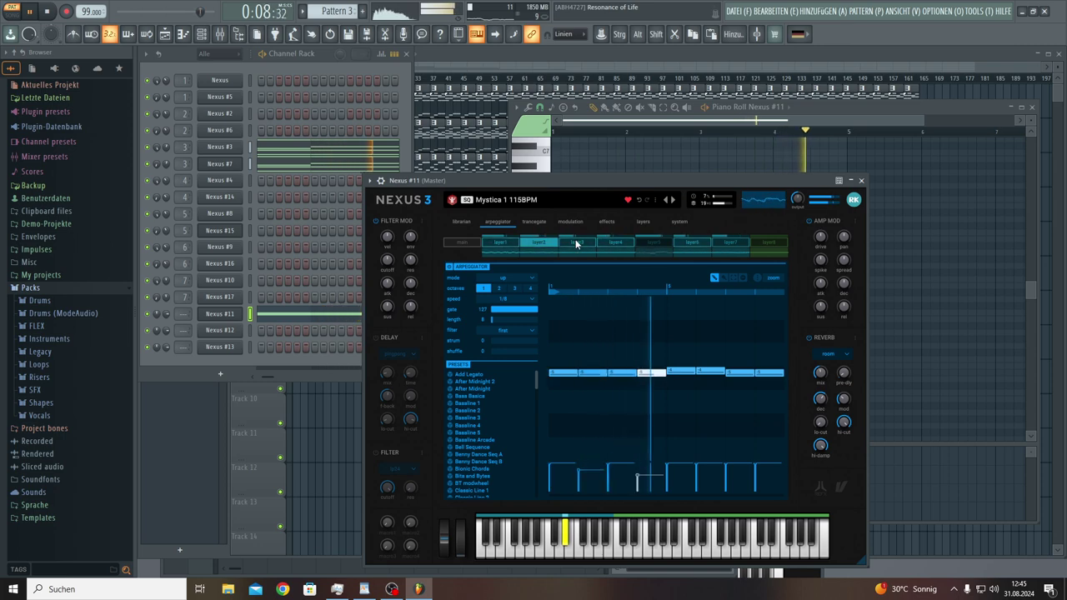
{"action": "left_click", "coordinate": [460, 411]}
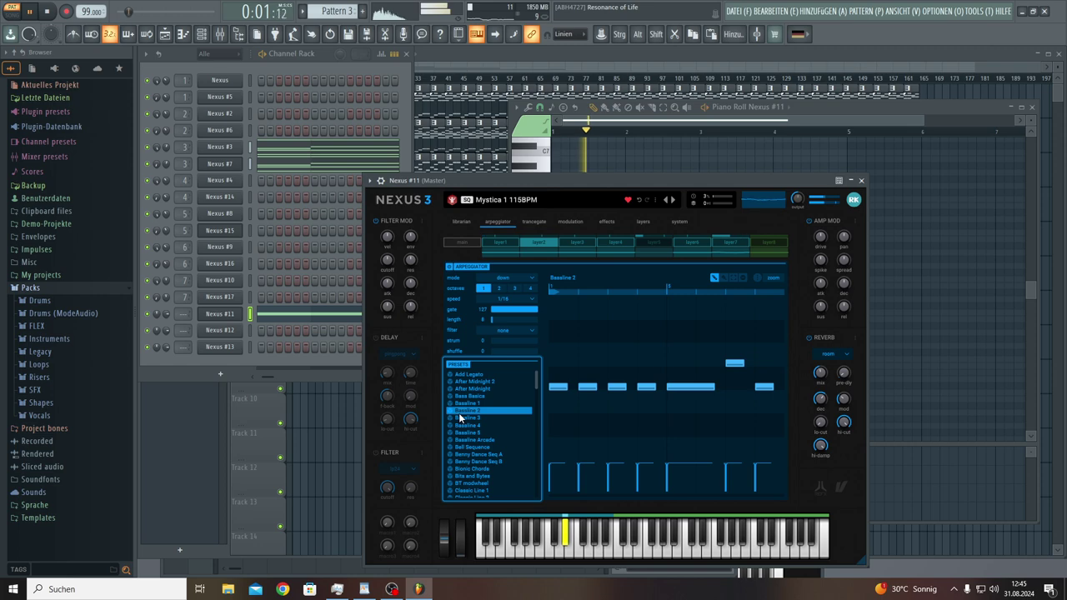
{"action": "left_click", "coordinate": [27, 11]}
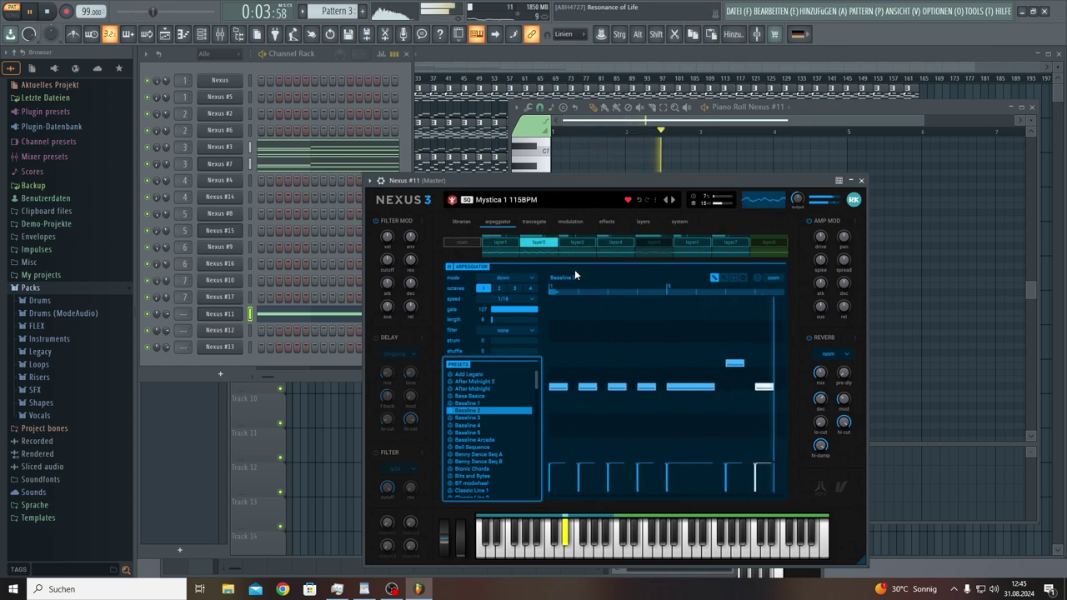
Step: Apply the Classic Line 1 arpeggiator preset to layer 3 of Nexus #11
{"action": "left_click", "coordinate": [573, 243]}
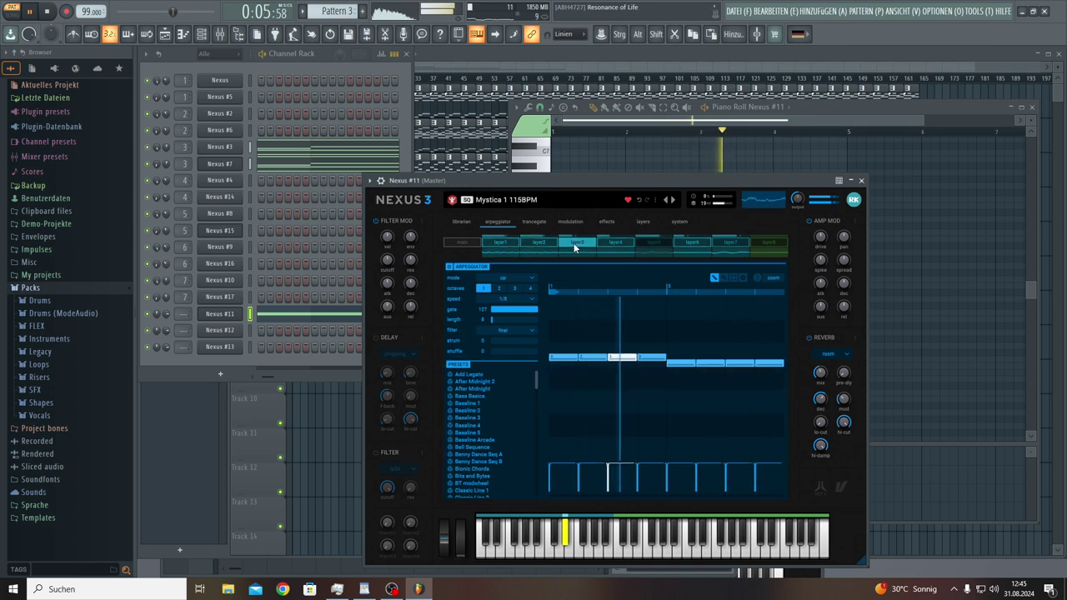
{"action": "scroll", "coordinate": [475, 433], "scroll_direction": "down", "scroll_amount": 4}
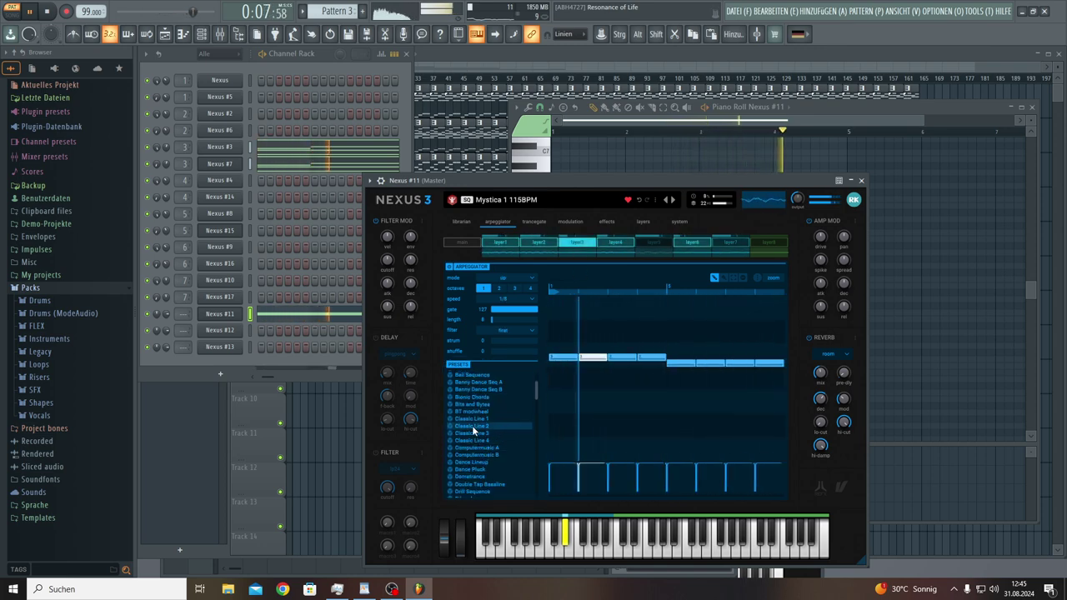
{"action": "left_click", "coordinate": [468, 419]}
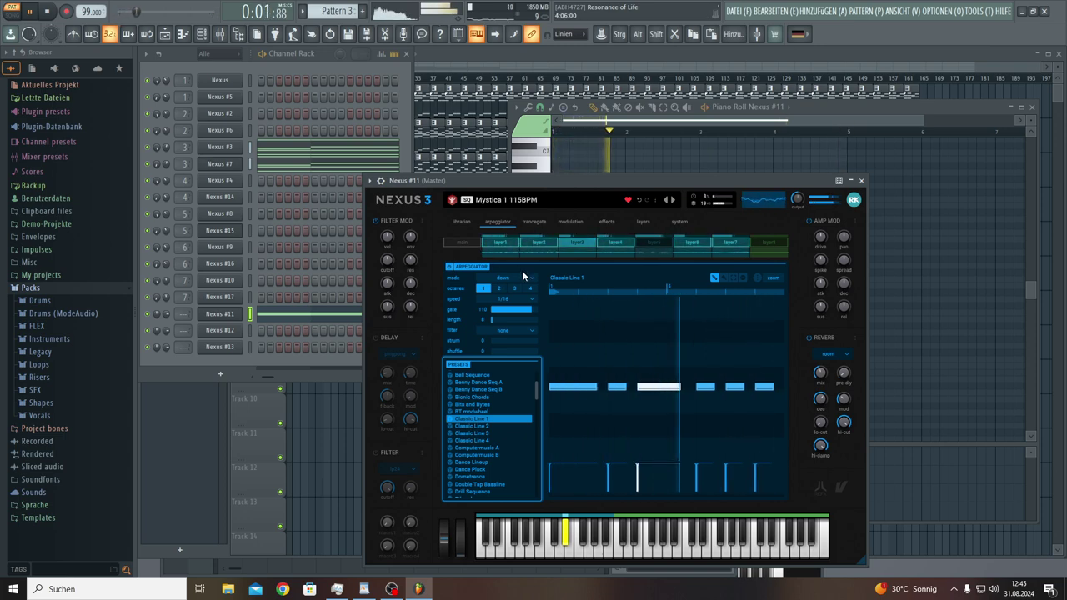
Step: Check layer 4's arpeggiator, apply the Fat Bassline 1 arpeggiator preset to layer 6, and play the pattern
{"action": "left_click", "coordinate": [614, 244]}
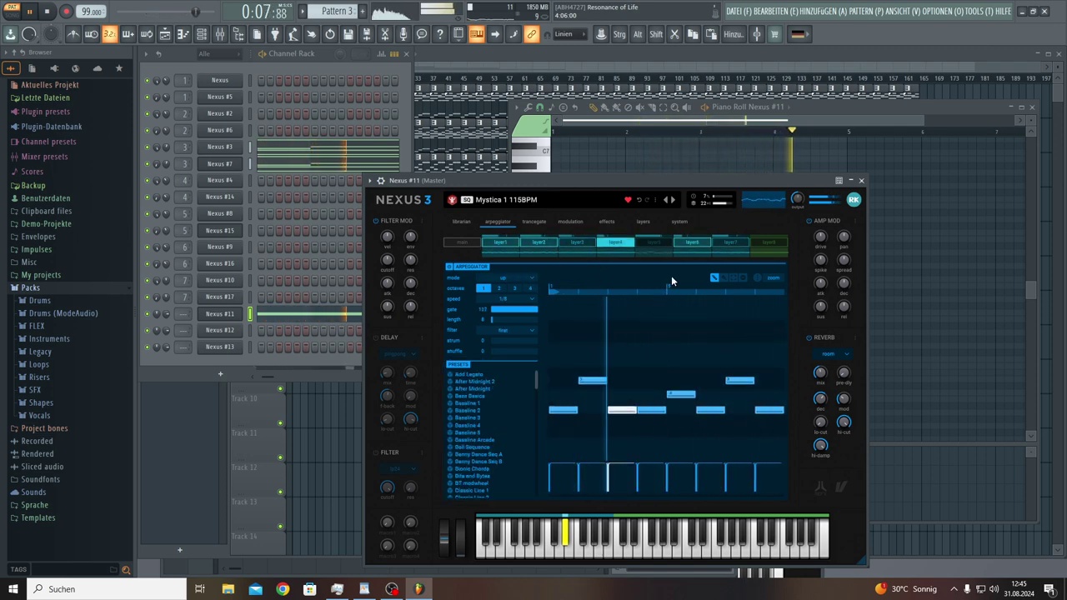
{"action": "left_click", "coordinate": [693, 242]}
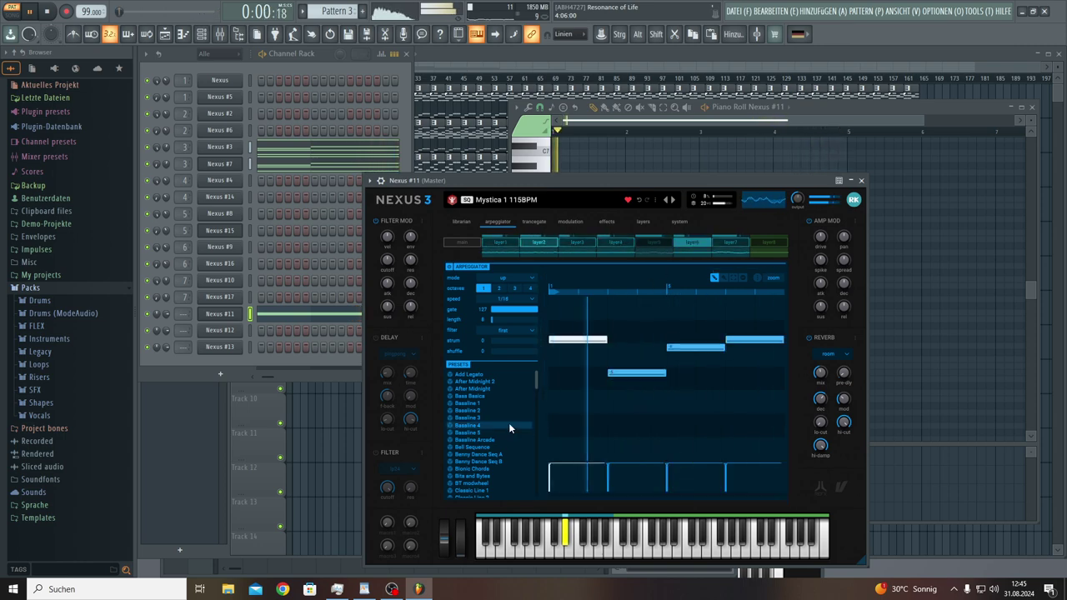
{"action": "scroll", "coordinate": [491, 433], "scroll_direction": "down", "scroll_amount": 5}
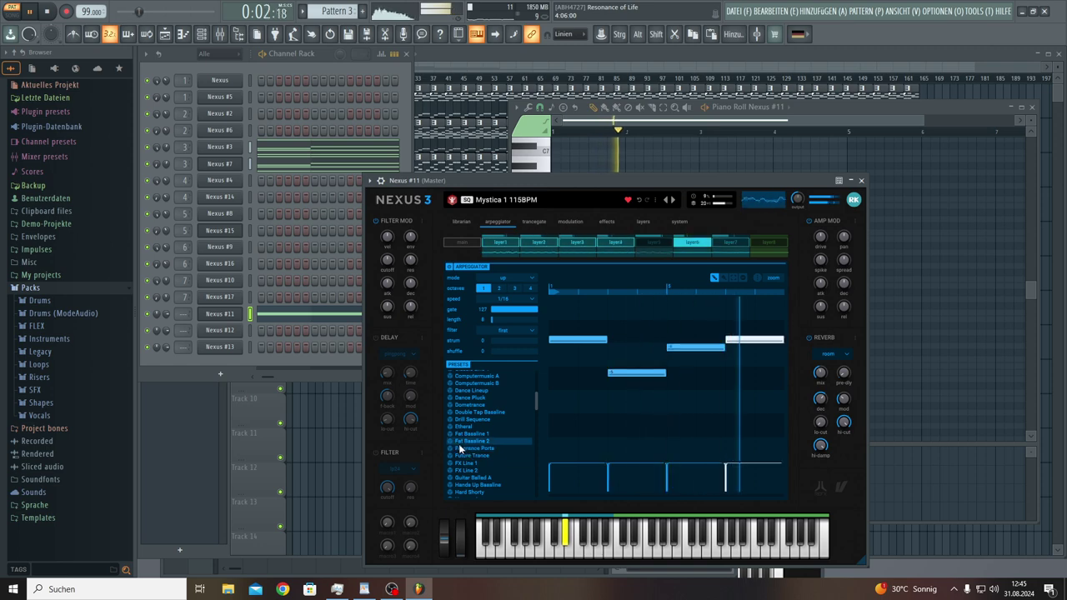
{"action": "left_click", "coordinate": [455, 434]}
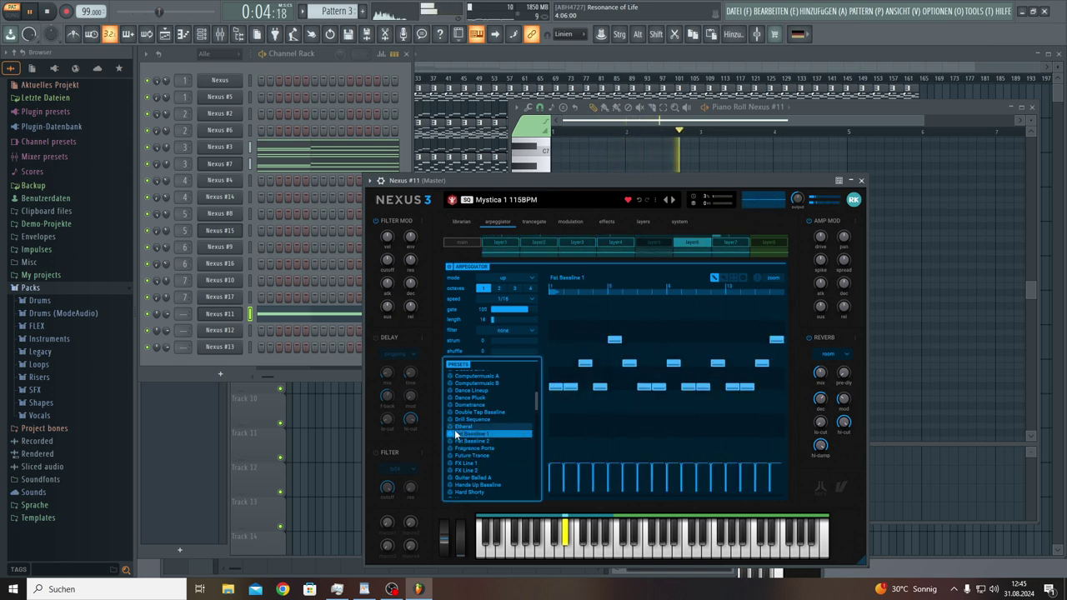
{"action": "left_click", "coordinate": [30, 12]}
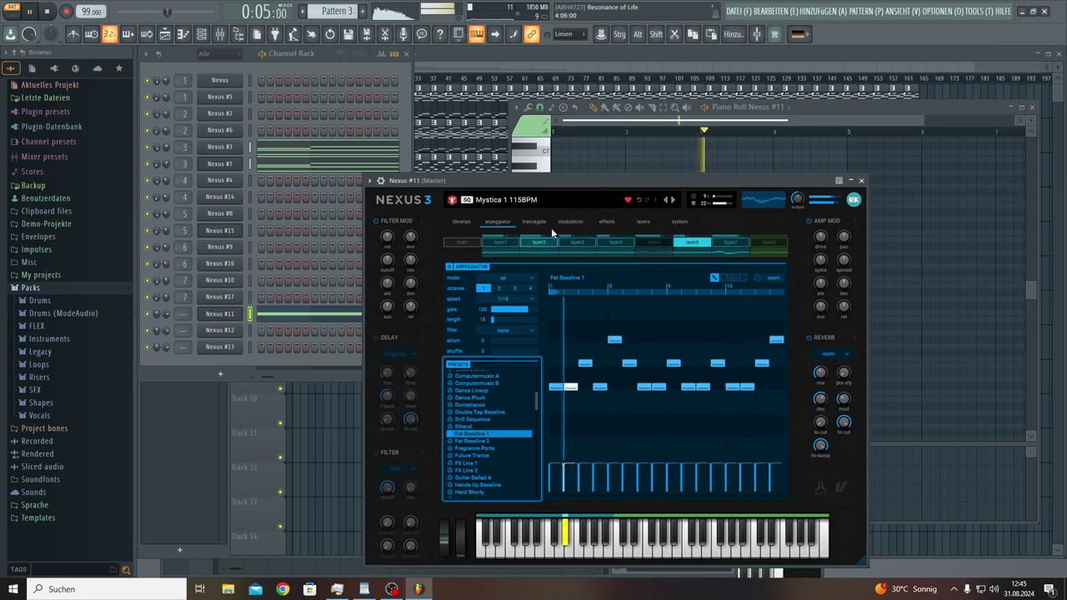
Step: Return Nexus #11 to its preset library and compare the system settings of Nexus #17 and Nexus #10
{"action": "left_click", "coordinate": [461, 221]}
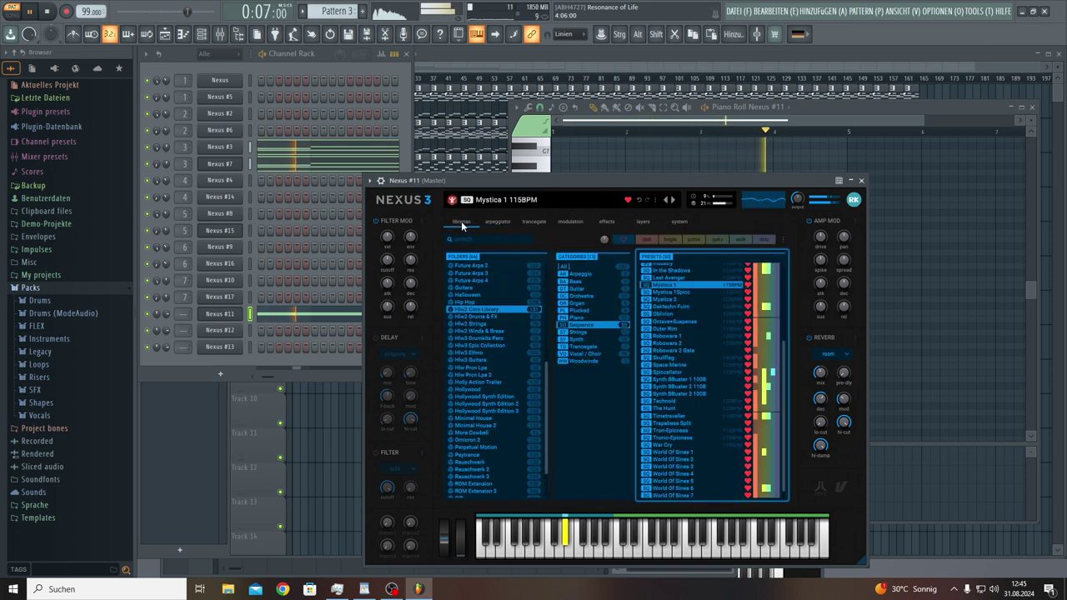
{"action": "mouse_move", "coordinate": [796, 201]}
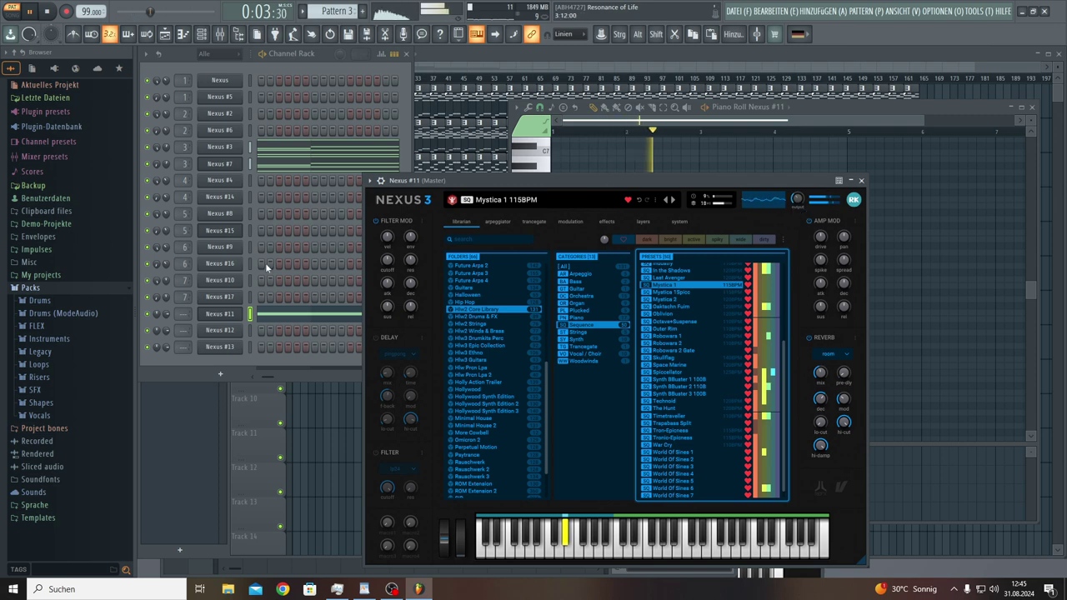
{"action": "left_click", "coordinate": [217, 297]}
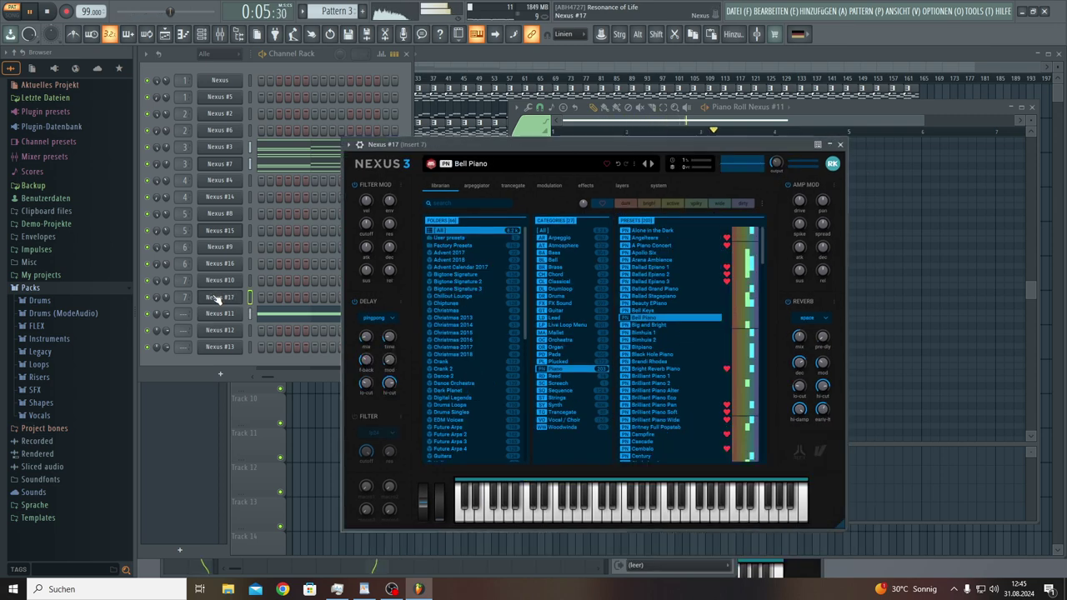
{"action": "left_click", "coordinate": [658, 185]}
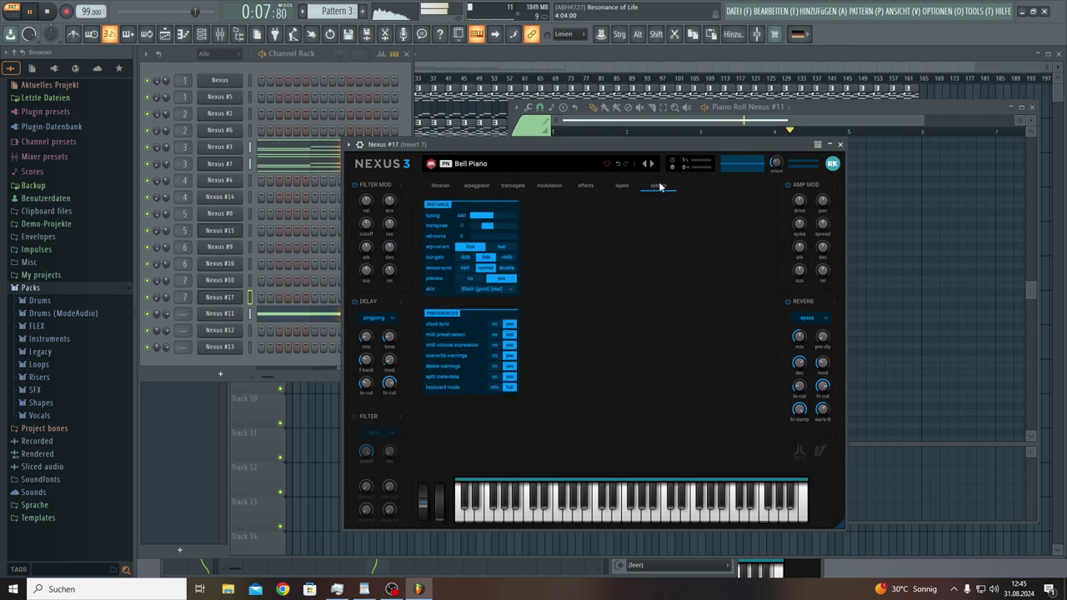
{"action": "left_click", "coordinate": [222, 281]}
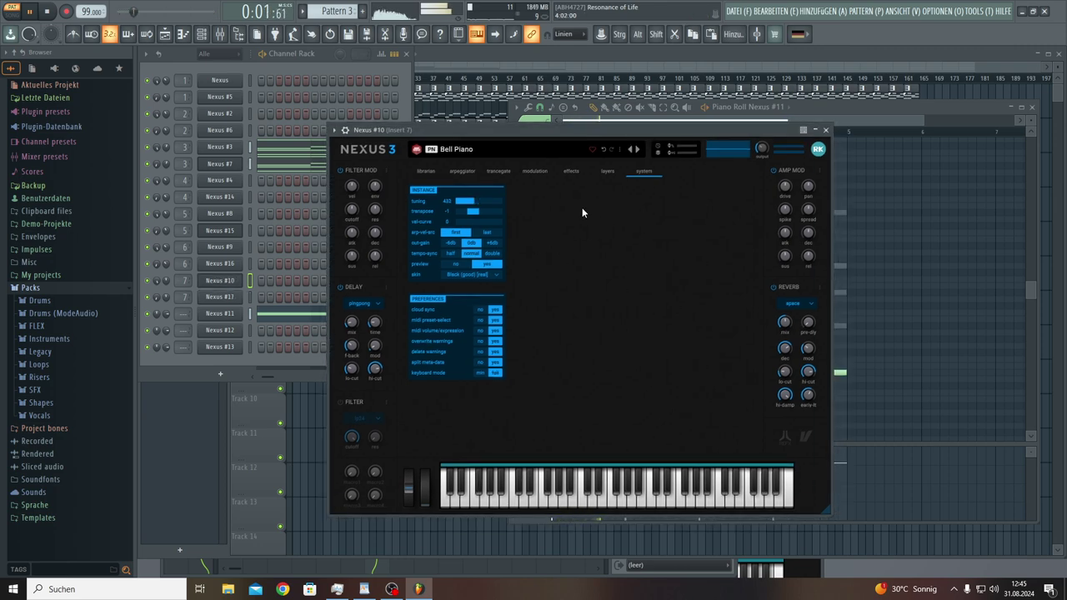
Step: Clone the Nexus #11 channel and delete the original's sustained D#4 note from Pattern 3
{"action": "left_click", "coordinate": [219, 314]}
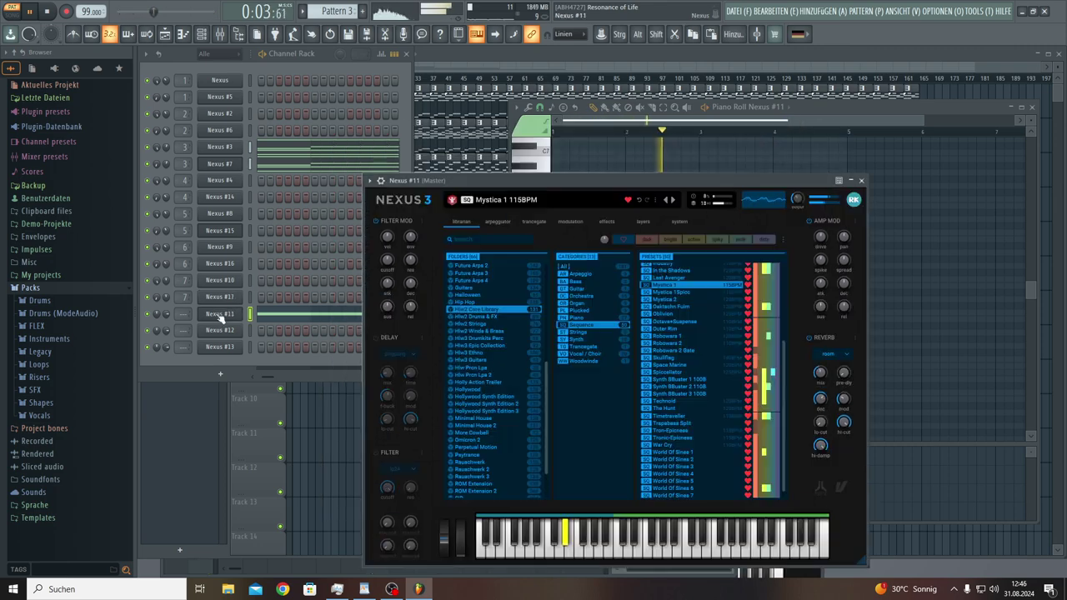
{"action": "right_click", "coordinate": [219, 314]}
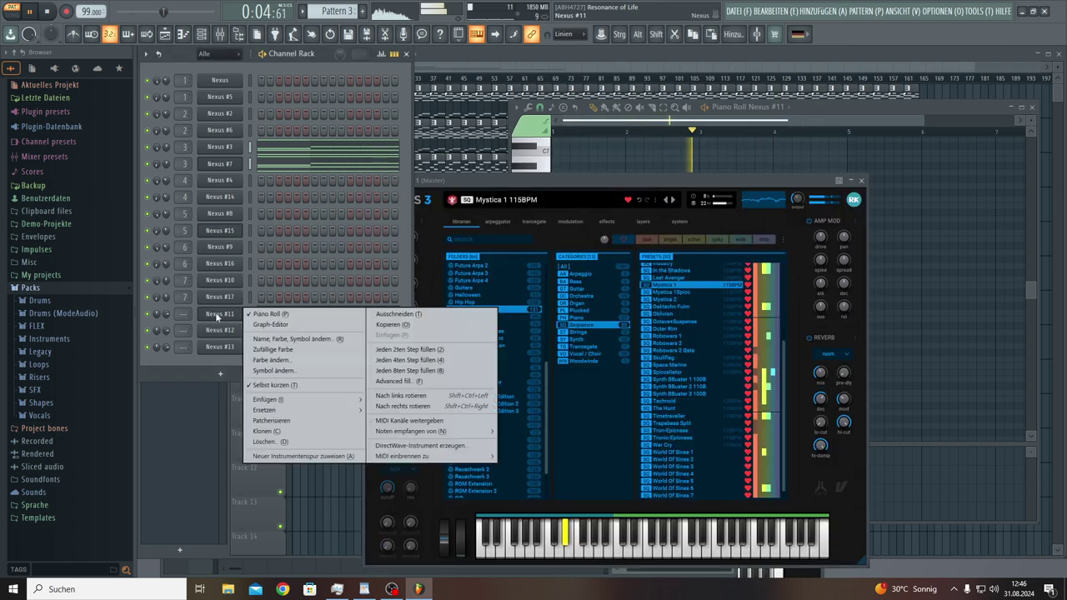
{"action": "left_click", "coordinate": [254, 432]}
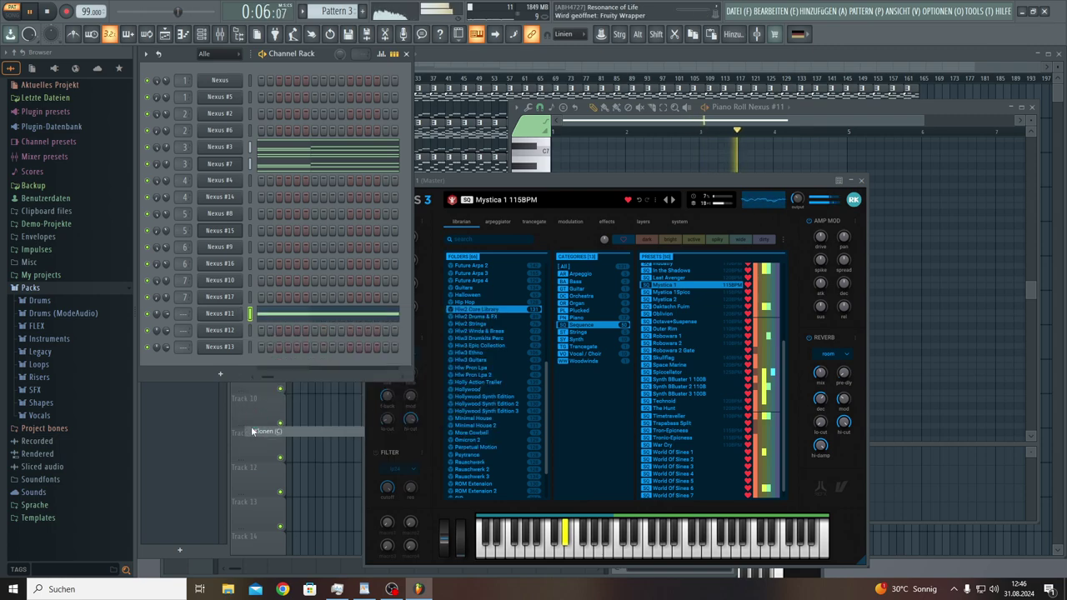
{"action": "left_click", "coordinate": [270, 319]}
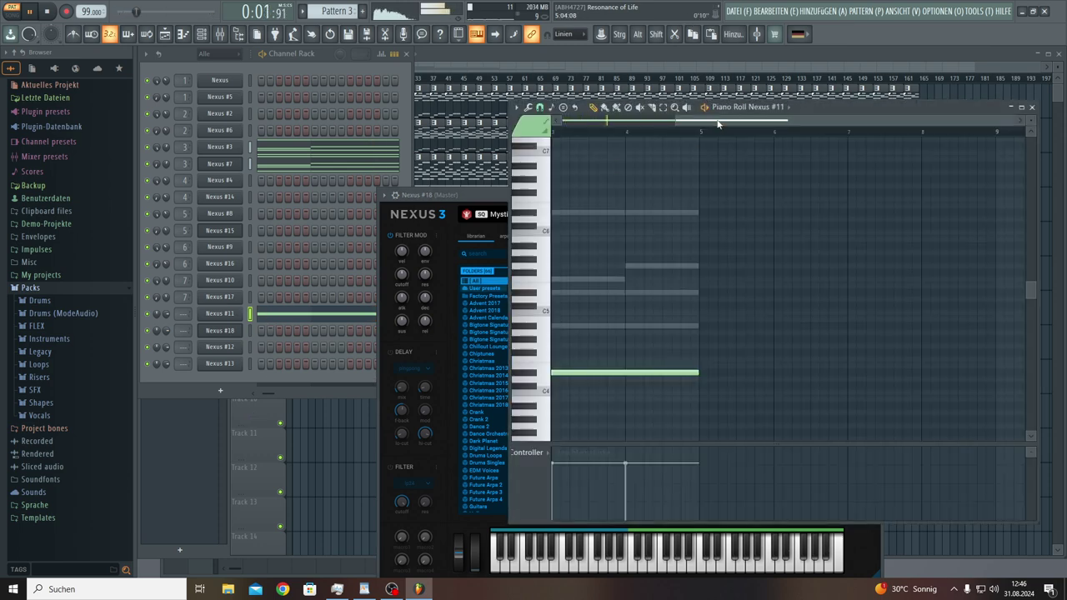
{"action": "right_click", "coordinate": [566, 374]}
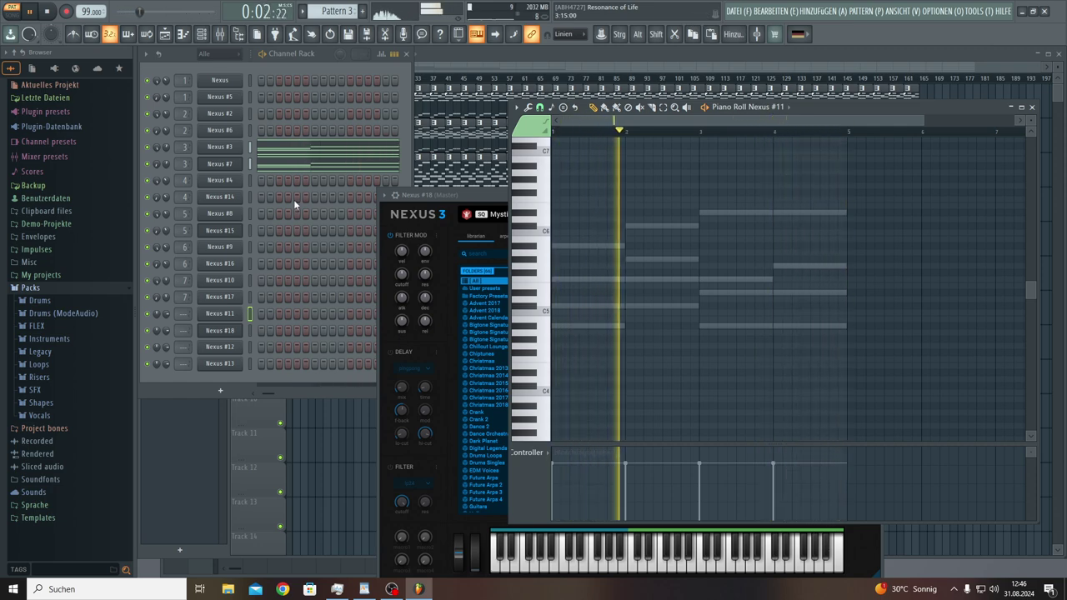
Step: Switch to the empty Pattern 8, draw a four-bar D#4 note for Nexus #11, and stop playback
{"action": "key", "text": "KP_Add"}
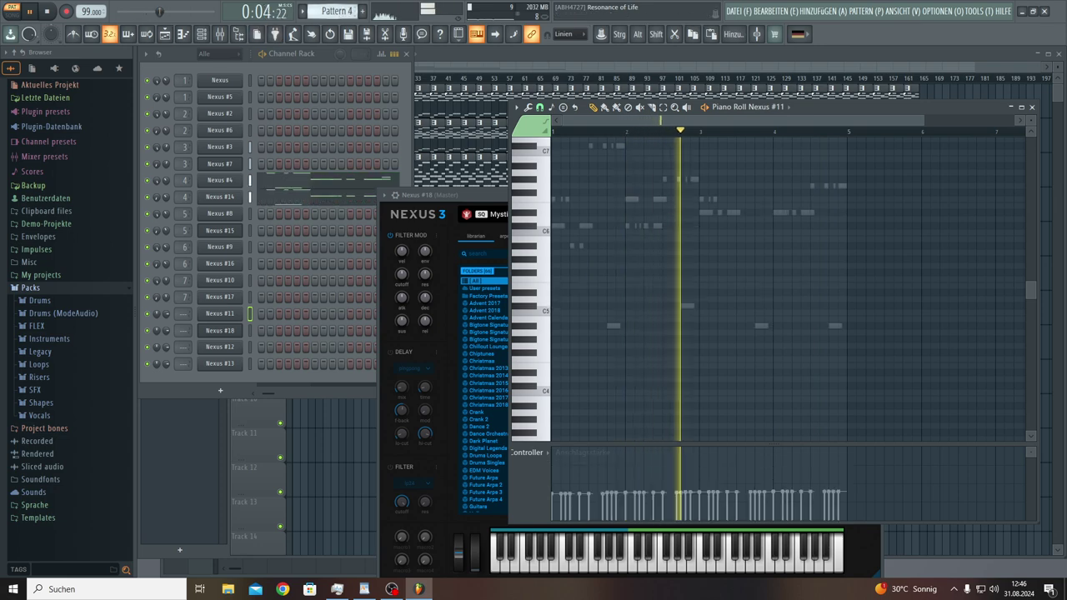
{"action": "key", "text": "KP_Add"}
{"action": "key", "text": "KP_Add"}
{"action": "key", "text": "KP_Add"}
{"action": "key", "text": "KP_Add"}
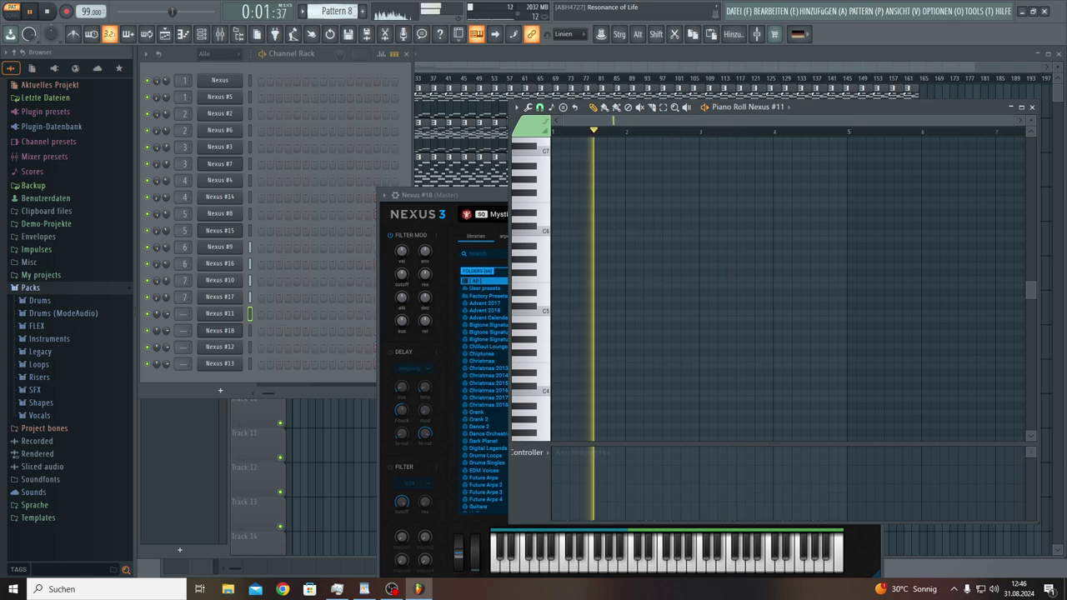
{"action": "left_click", "coordinate": [553, 373]}
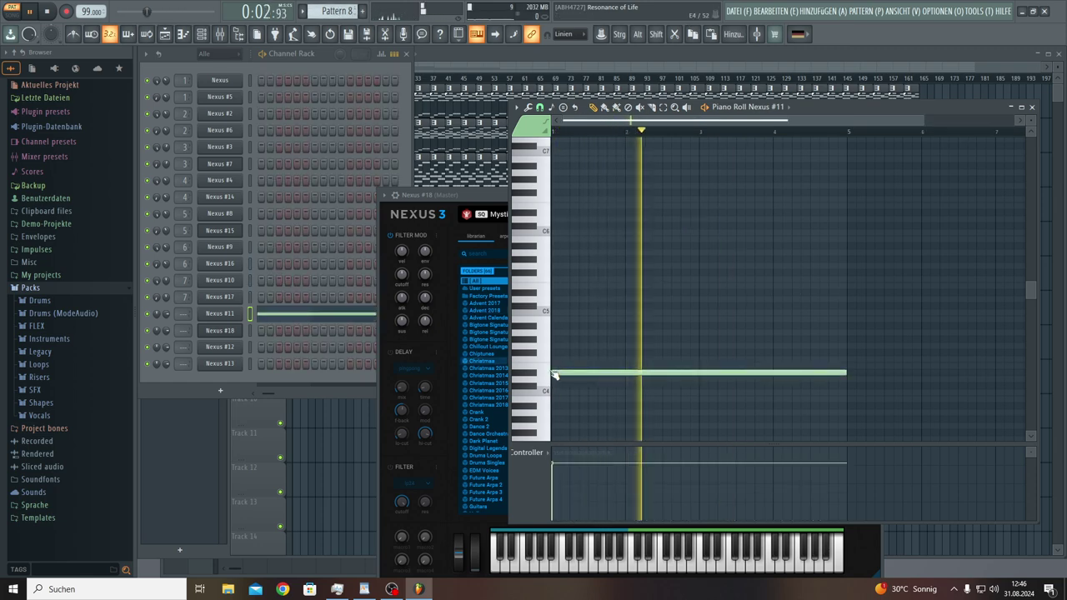
{"action": "key", "text": "space"}
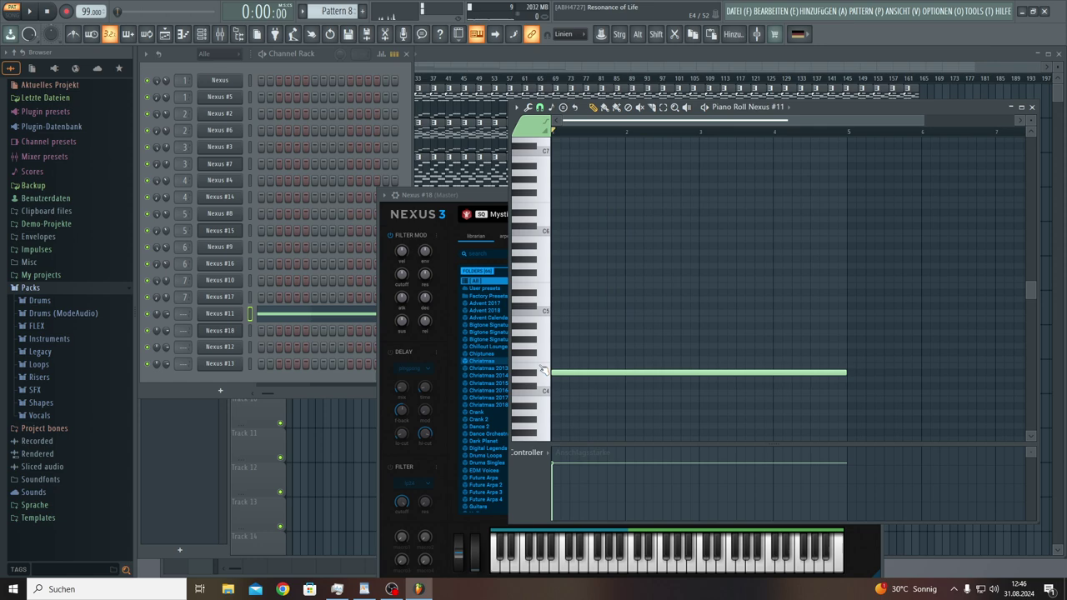
Step: Draw a matching four-bar D#4 note for Nexus #18 in Pattern 8 and open that instrument's system settings
{"action": "right_click", "coordinate": [227, 335]}
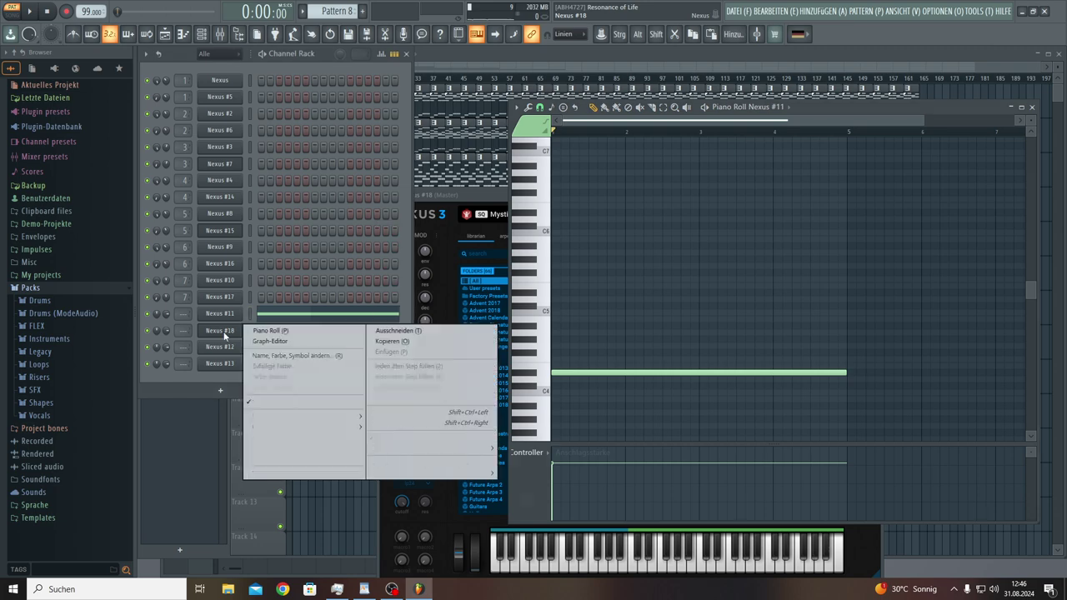
{"action": "left_click", "coordinate": [259, 330]}
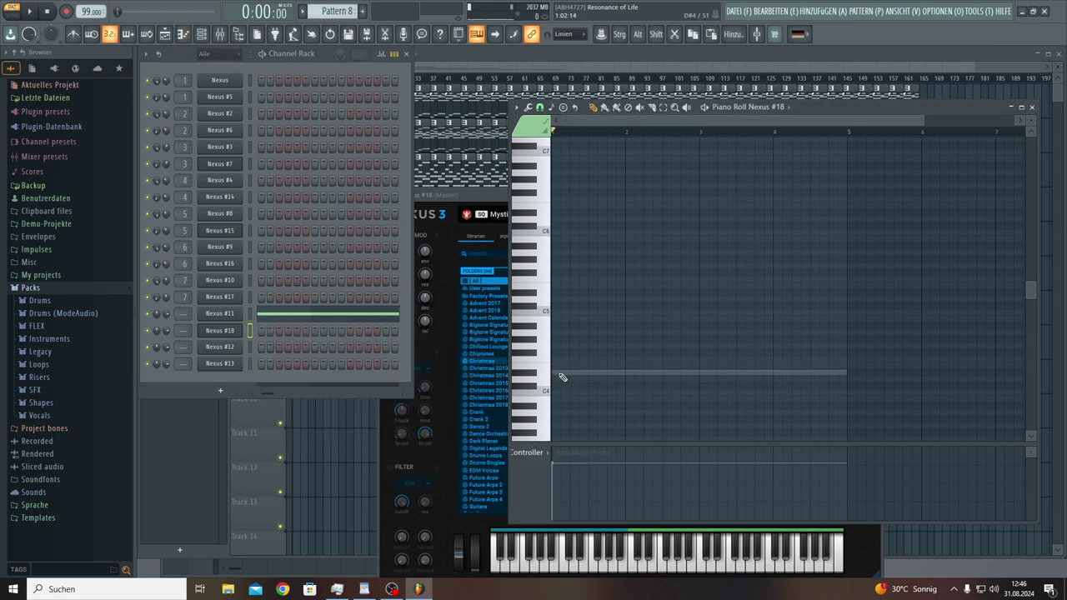
{"action": "left_click", "coordinate": [562, 375]}
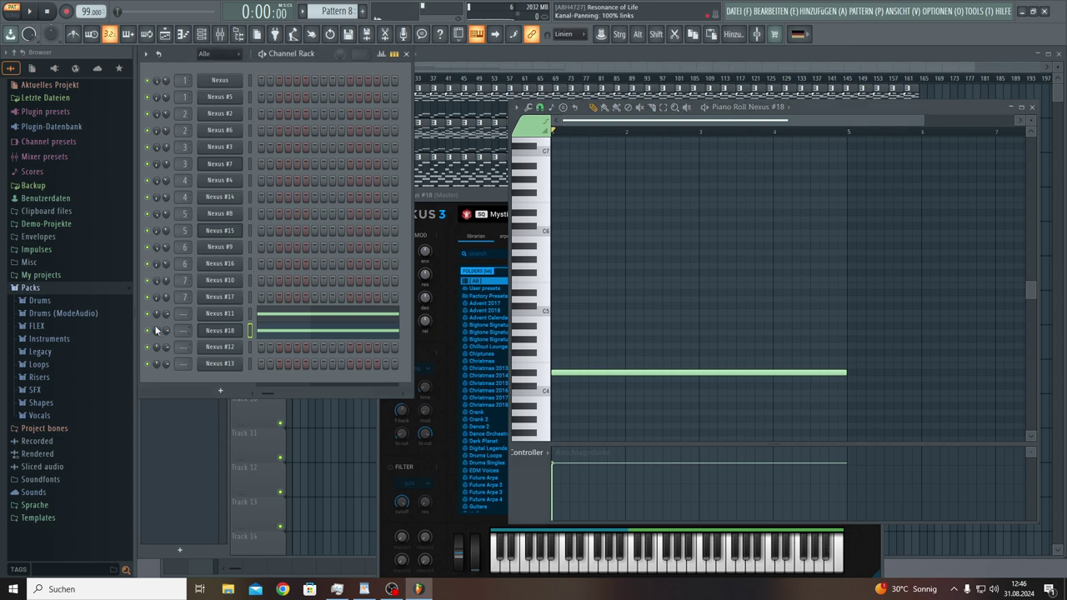
{"action": "left_click", "coordinate": [222, 333]}
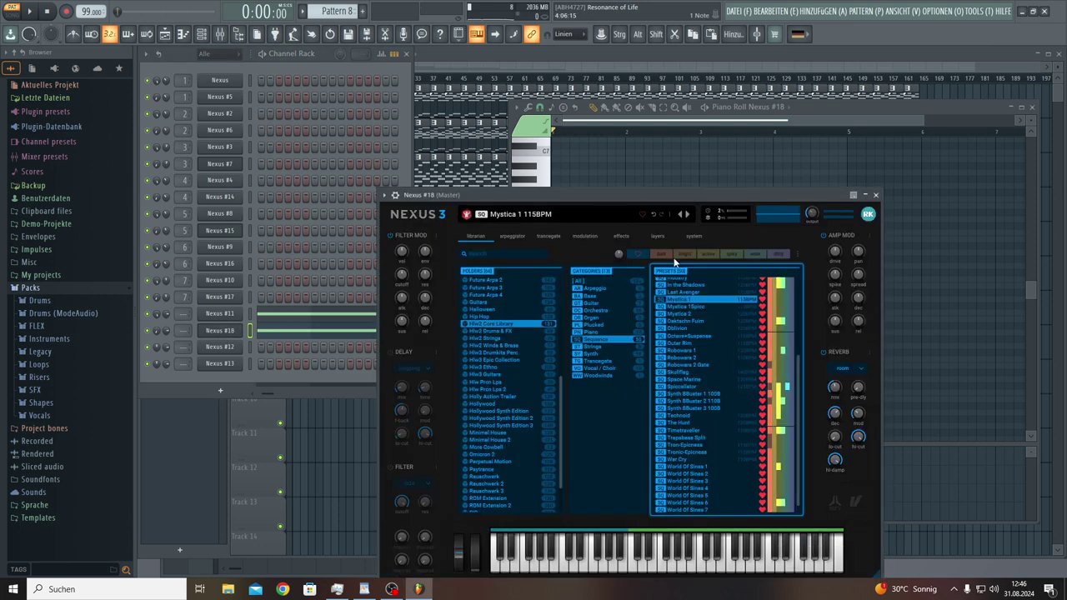
{"action": "left_click", "coordinate": [692, 237]}
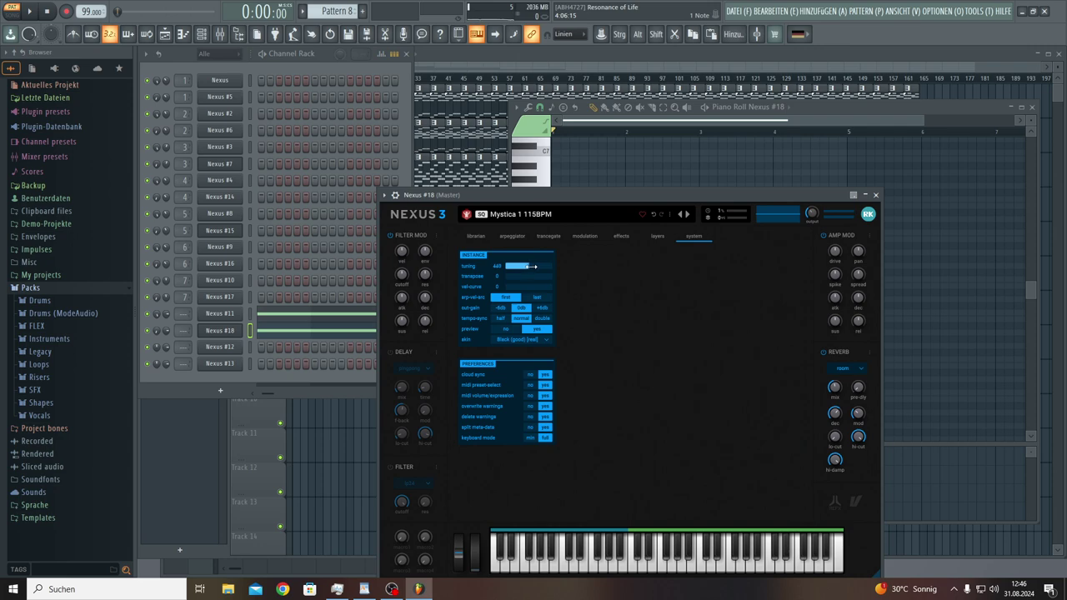
Step: Return to the playlist and fill Track 8 with Pattern 8 clips from bar 85 to the end of the other tracks
{"action": "left_click", "coordinate": [356, 436]}
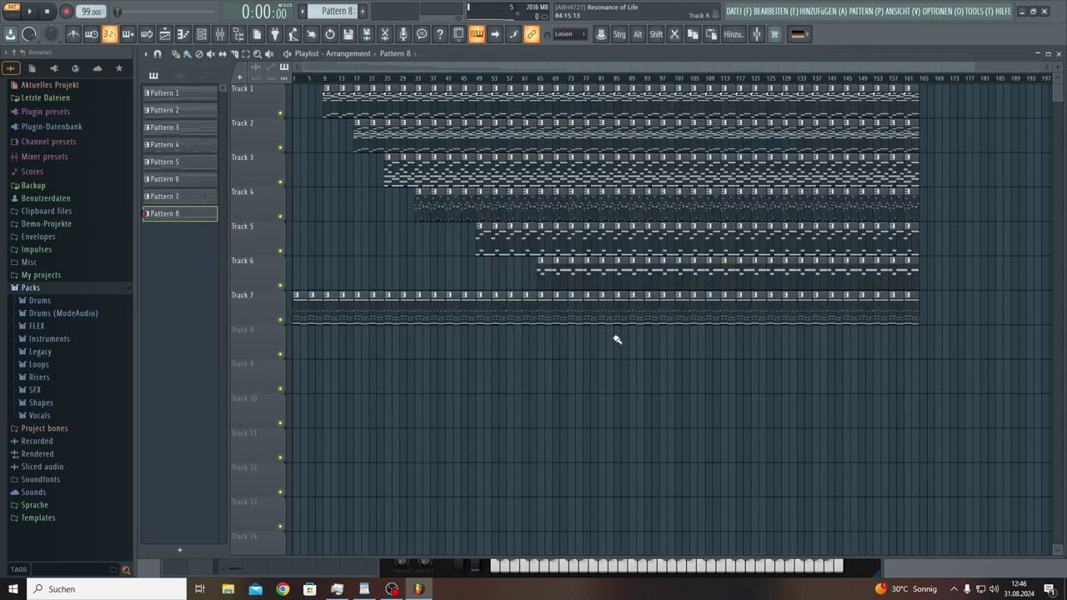
{"action": "left_click_drag", "start_coordinate": [643, 346], "coordinate": [879, 337]}
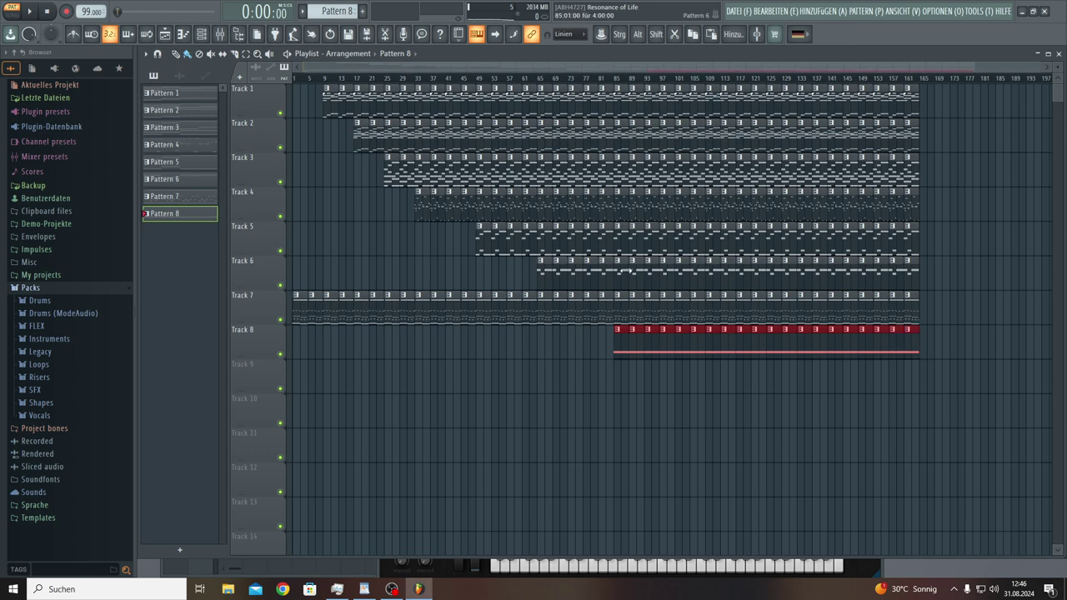
Step: Delete clips on Tracks 1–6 from bar 85, leaving Track 6 re-entering at bar 93 and Tracks 5 to 1 every four bars from 101
{"action": "mouse_move", "coordinate": [623, 269]}
{"action": "left_mouse_down"}
{"action": "mouse_move", "coordinate": [629, 185]}
{"action": "mouse_move", "coordinate": [642, 261]}
{"action": "left_mouse_up"}
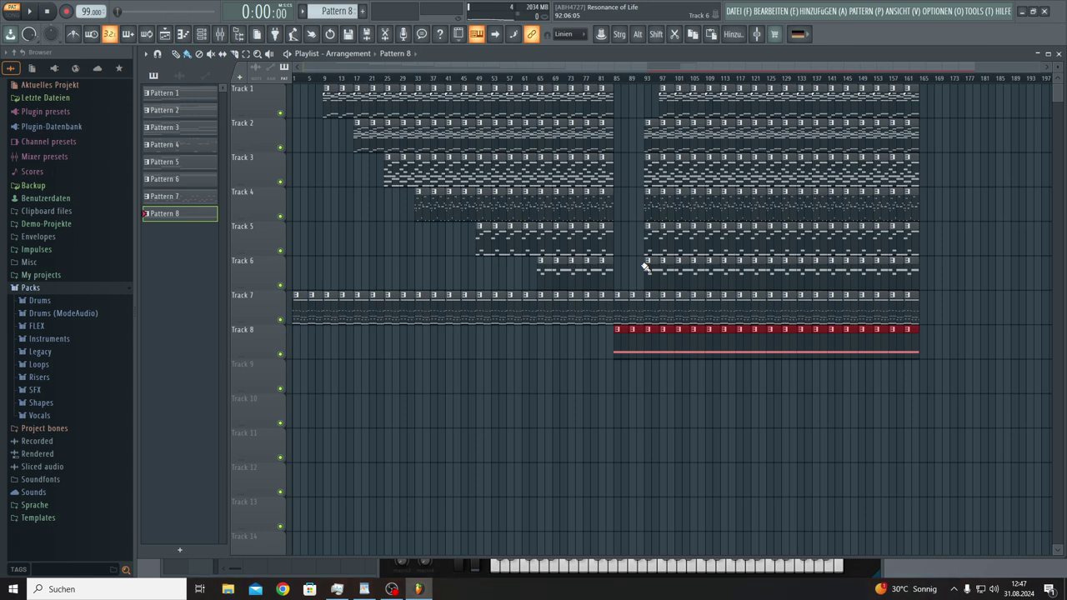
{"action": "left_click_drag", "start_coordinate": [643, 267], "coordinate": [674, 121]}
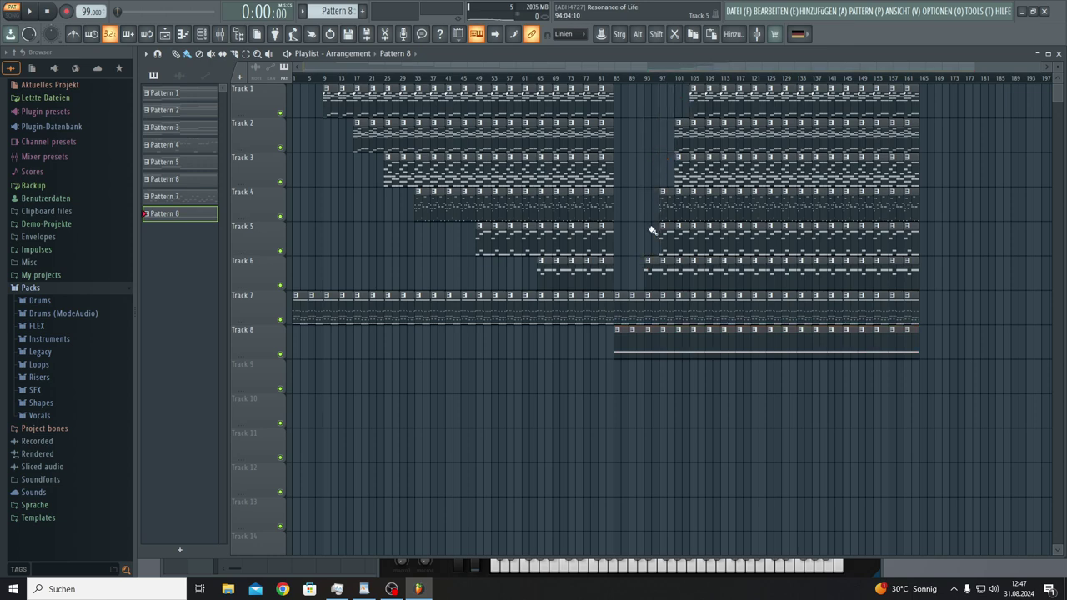
{"action": "left_click_drag", "start_coordinate": [666, 225], "coordinate": [713, 116]}
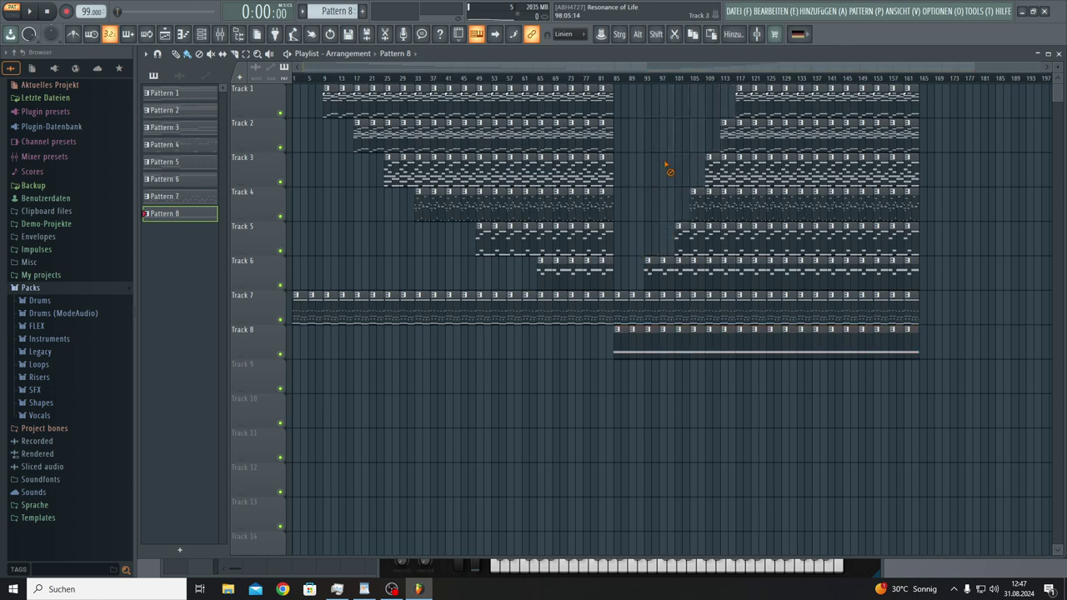
Step: Play the arrangement in song mode, open the mixer, and reposition its window over the lower playlist tracks
{"action": "left_click", "coordinate": [35, 12]}
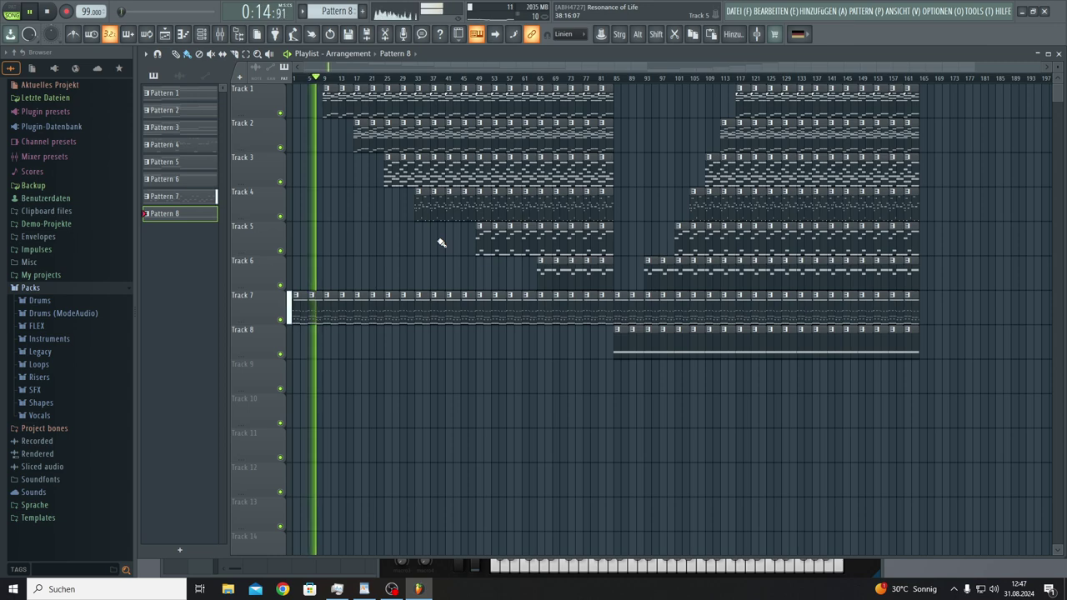
{"action": "left_click", "coordinate": [221, 37]}
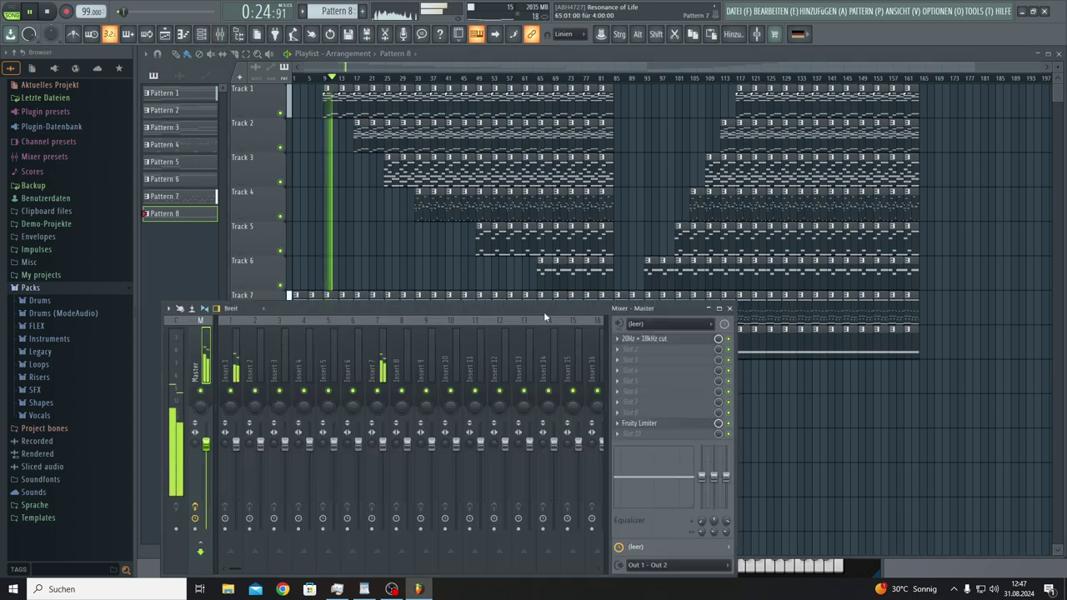
{"action": "left_click_drag", "start_coordinate": [543, 312], "coordinate": [337, 278]}
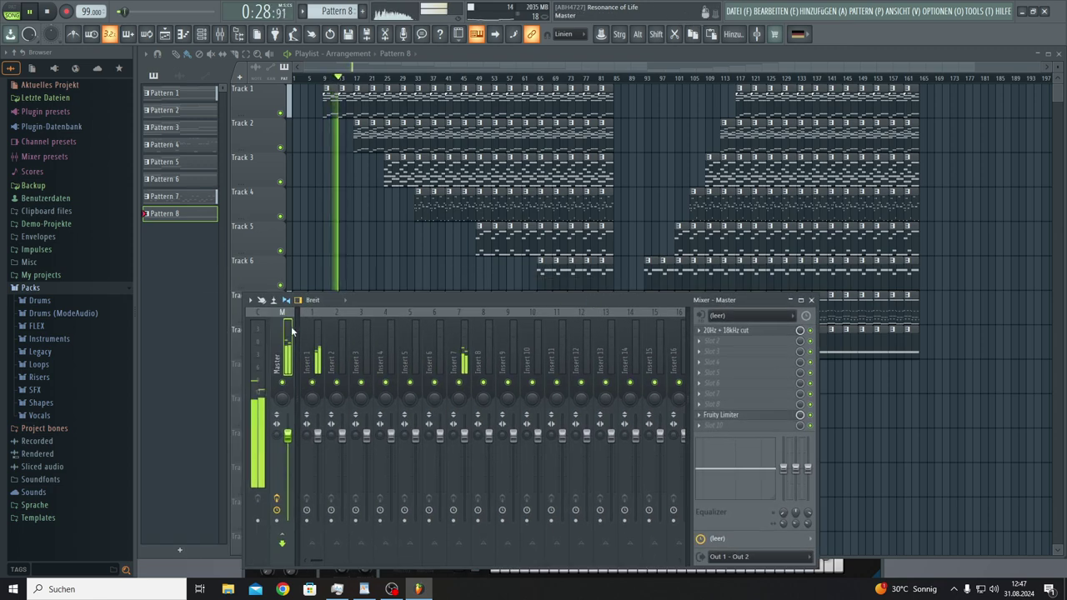
Step: Open the Master's 20Hz + 18kHz cut equalizer in place of the mixer, reposition it over the playlist, and enable HQ mode
{"action": "left_click", "coordinate": [712, 332]}
{"action": "left_click_drag", "start_coordinate": [617, 300], "coordinate": [556, 308]}
{"action": "key", "text": "F9"}
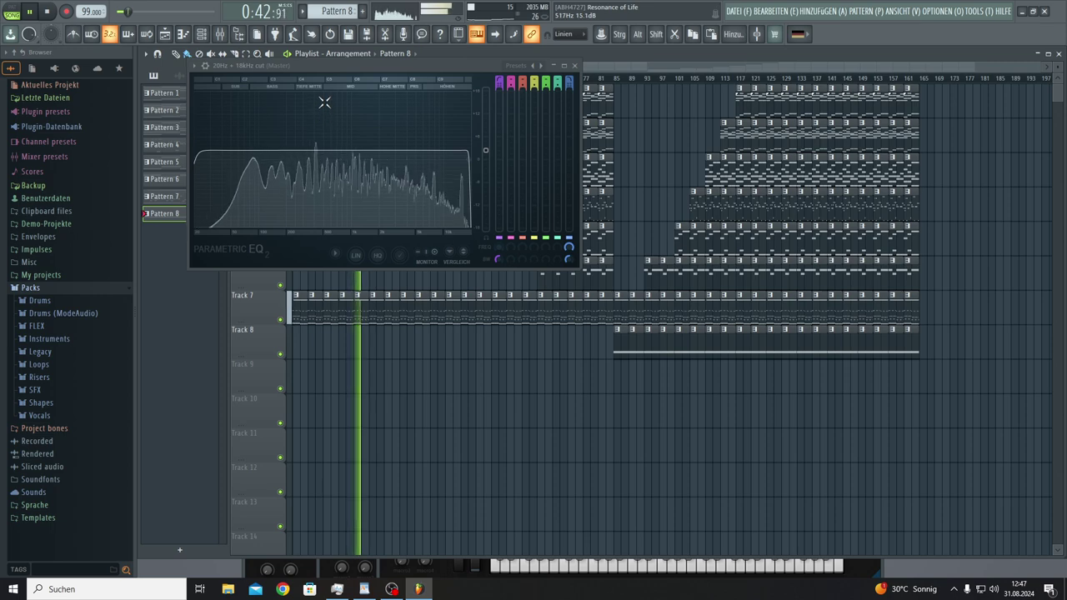
{"action": "left_click_drag", "start_coordinate": [324, 64], "coordinate": [308, 240]}
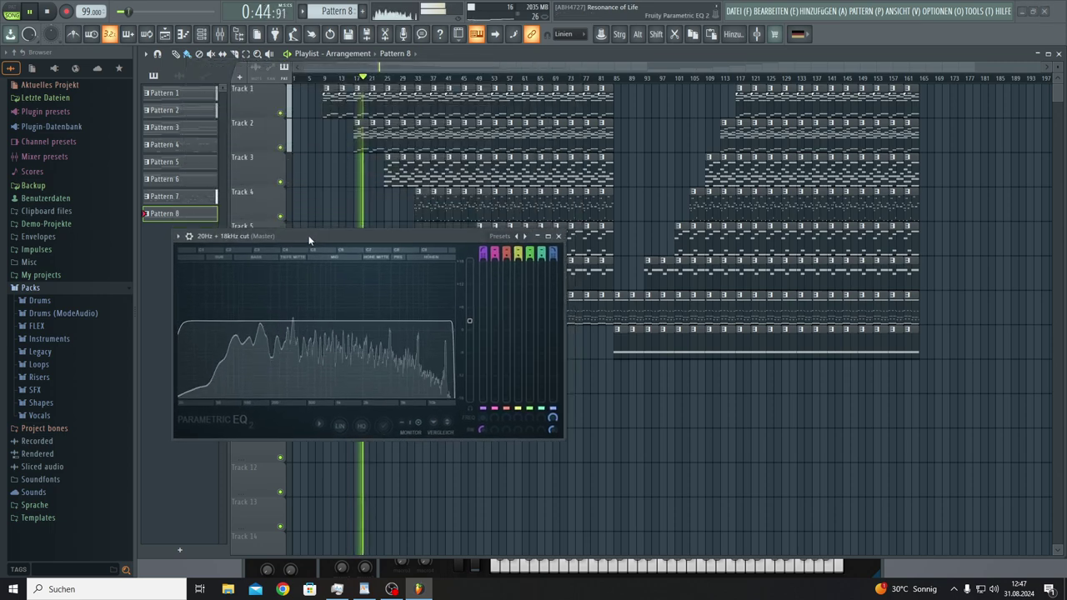
{"action": "left_click", "coordinate": [362, 426]}
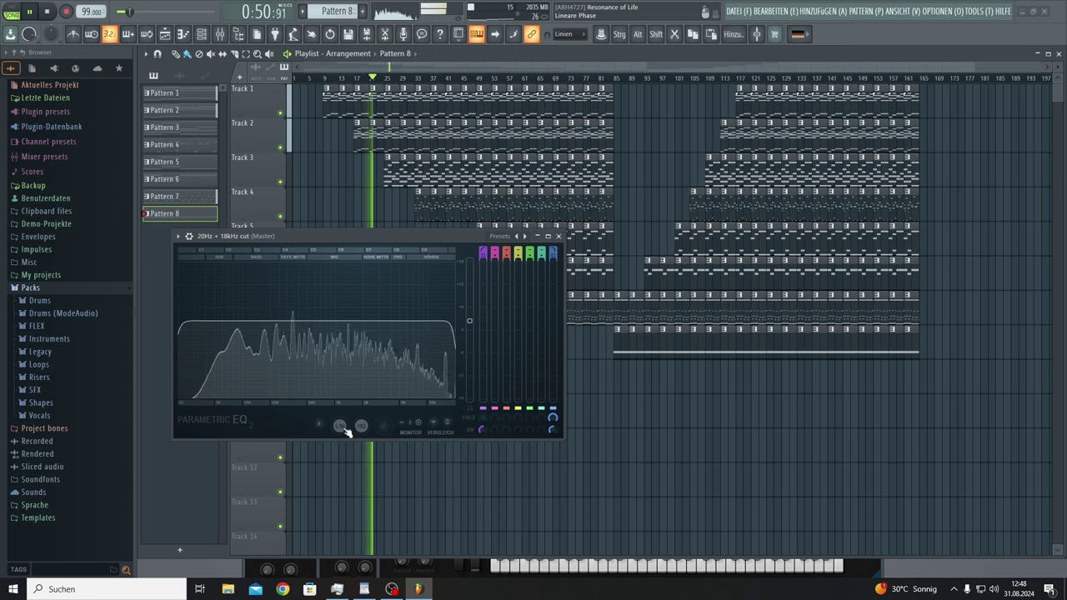
{"action": "left_click", "coordinate": [404, 425]}
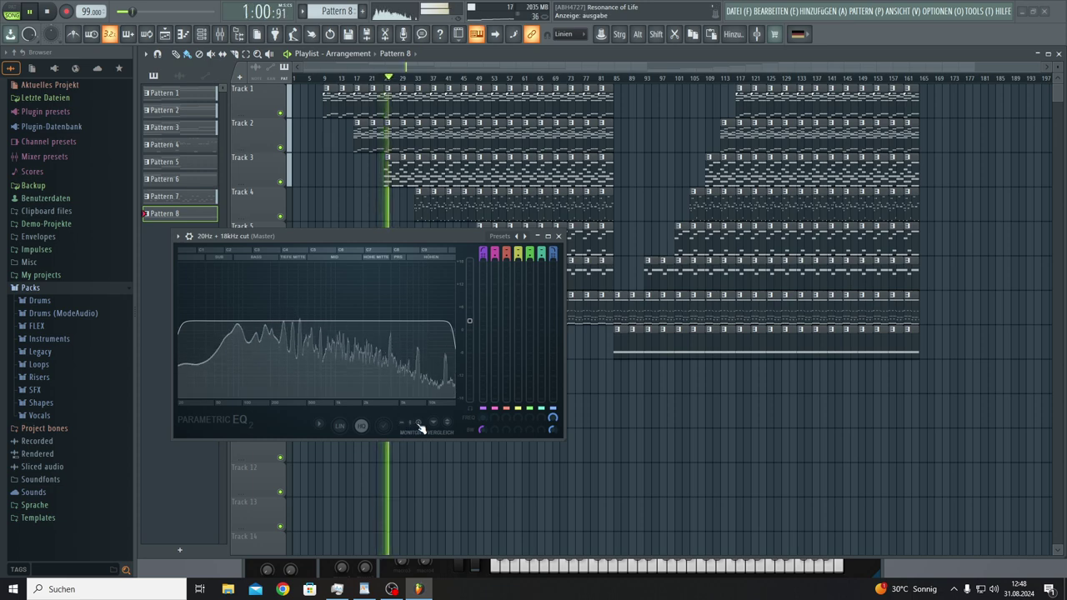
Step: Review the Master equalizer's histogram options for range, pivot slope and time smoothing, then close the equalizer
{"action": "left_click", "coordinate": [319, 424]}
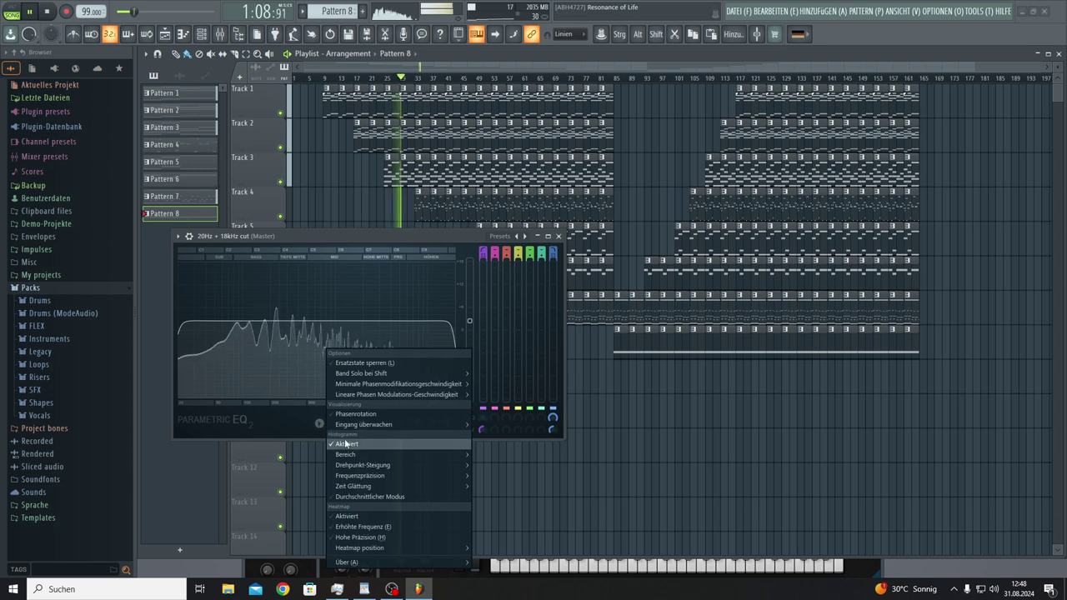
{"action": "mouse_move", "coordinate": [364, 470]}
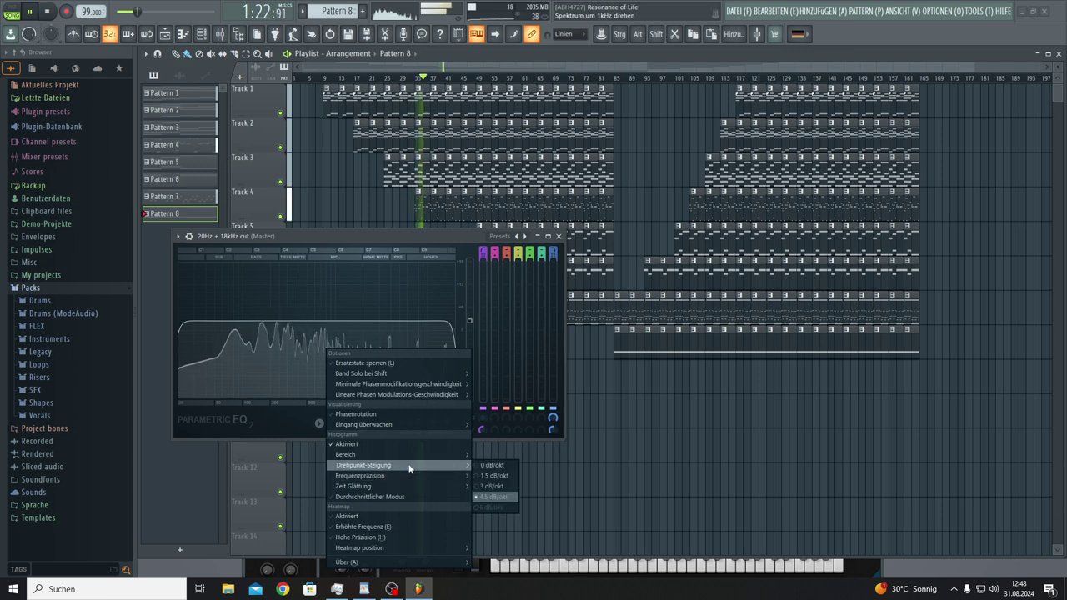
{"action": "mouse_move", "coordinate": [421, 458]}
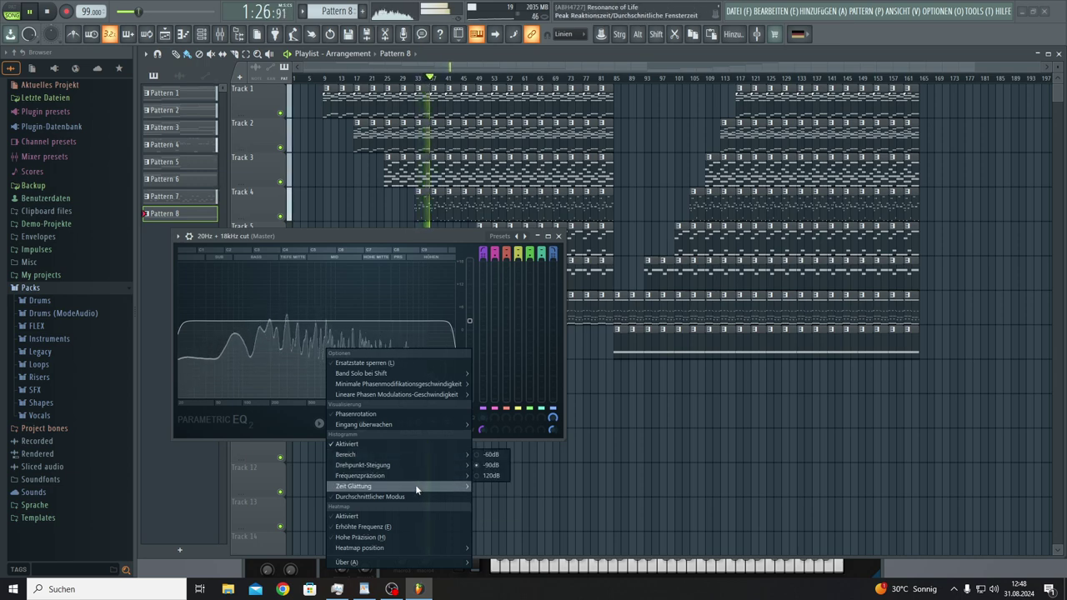
{"action": "mouse_move", "coordinate": [416, 486]}
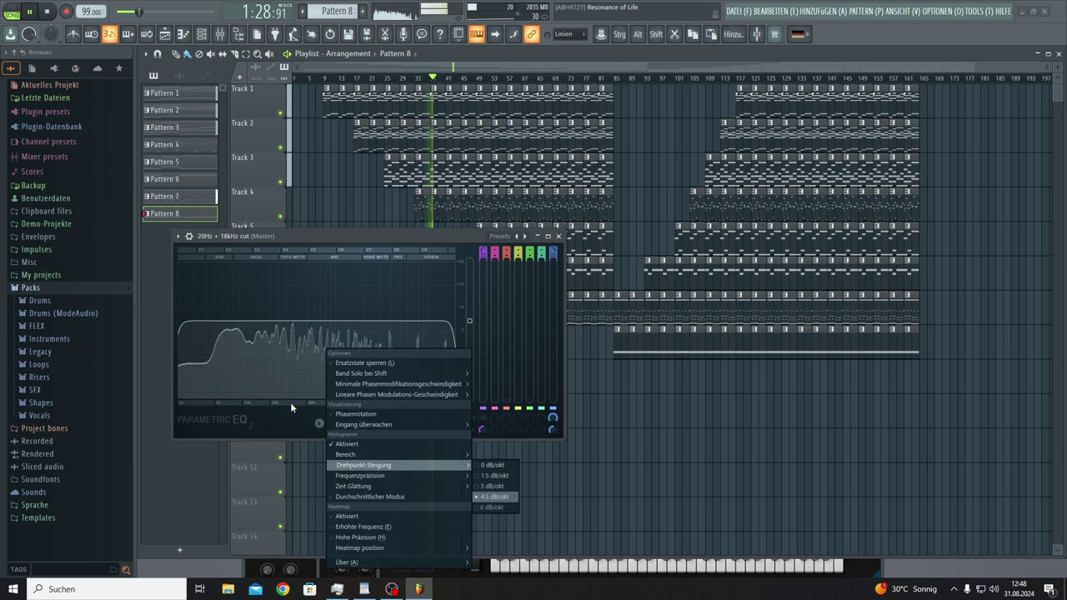
{"action": "left_click", "coordinate": [310, 428]}
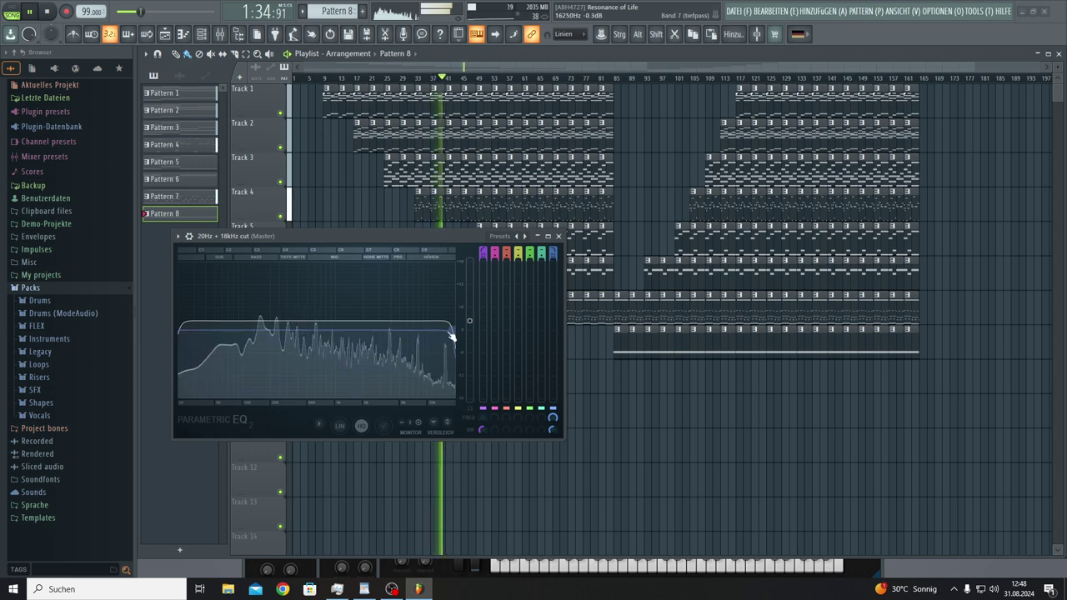
{"action": "left_click_drag", "start_coordinate": [414, 236], "coordinate": [410, 246]}
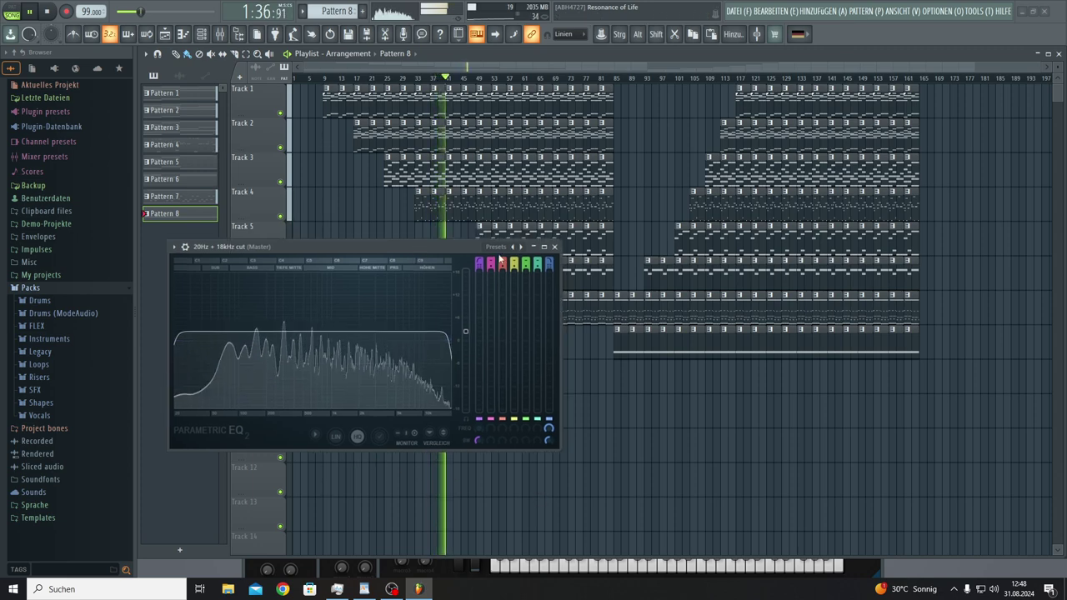
{"action": "left_click", "coordinate": [555, 246]}
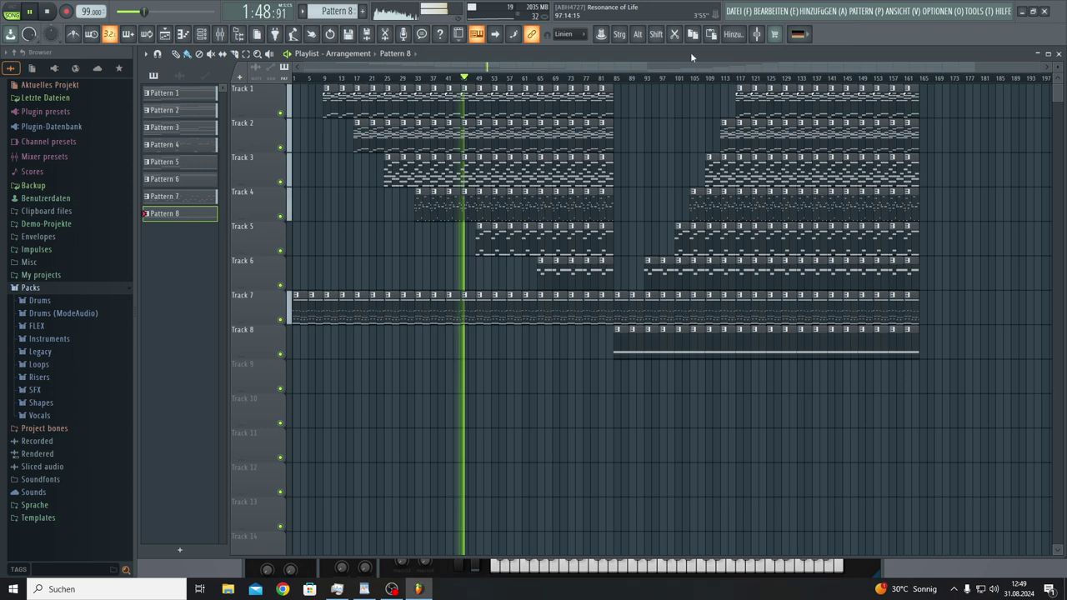
Step: Save the project
{"action": "left_click", "coordinate": [735, 11]}
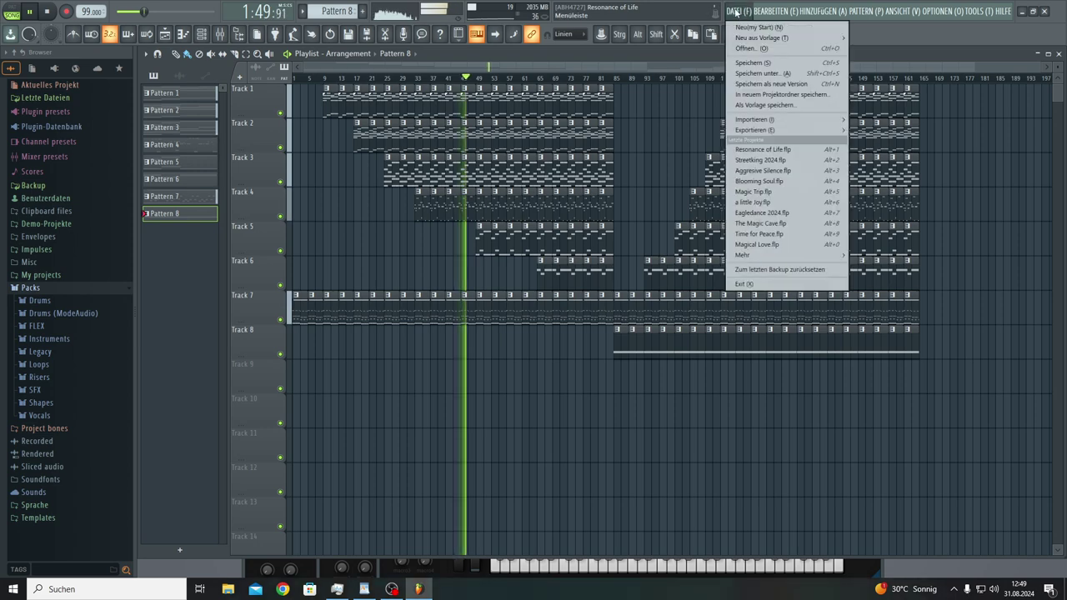
{"action": "left_click", "coordinate": [736, 63]}
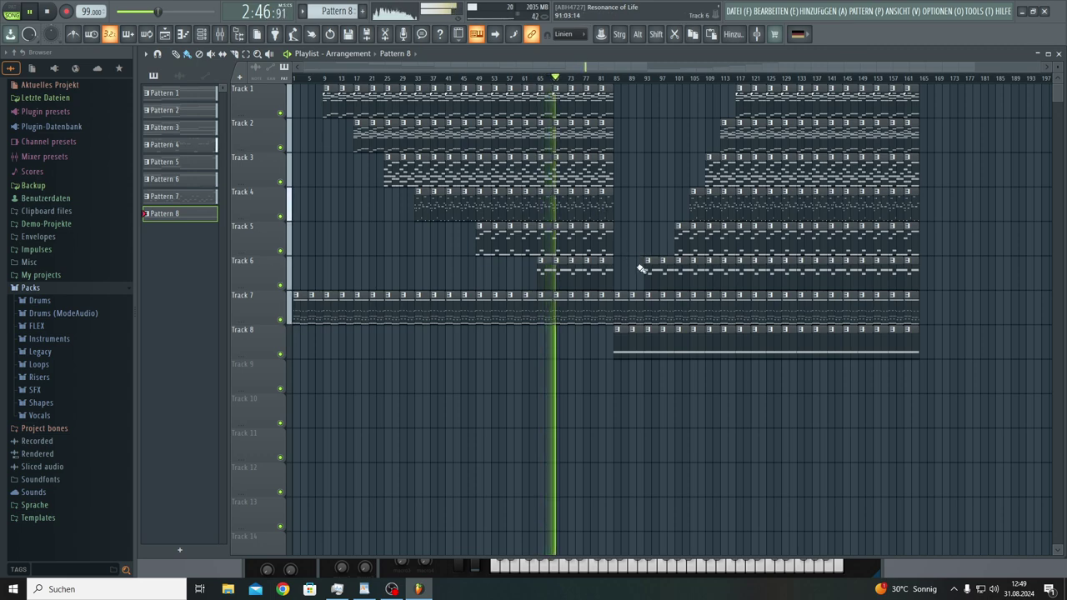
Step: Add Pattern 6 clips on Track 6 at bars 85 and 89, and delete Track 7's clips from bar 85 up to bar 121
{"action": "left_click", "coordinate": [649, 275]}
{"action": "left_click_drag", "start_coordinate": [648, 275], "coordinate": [611, 277]}
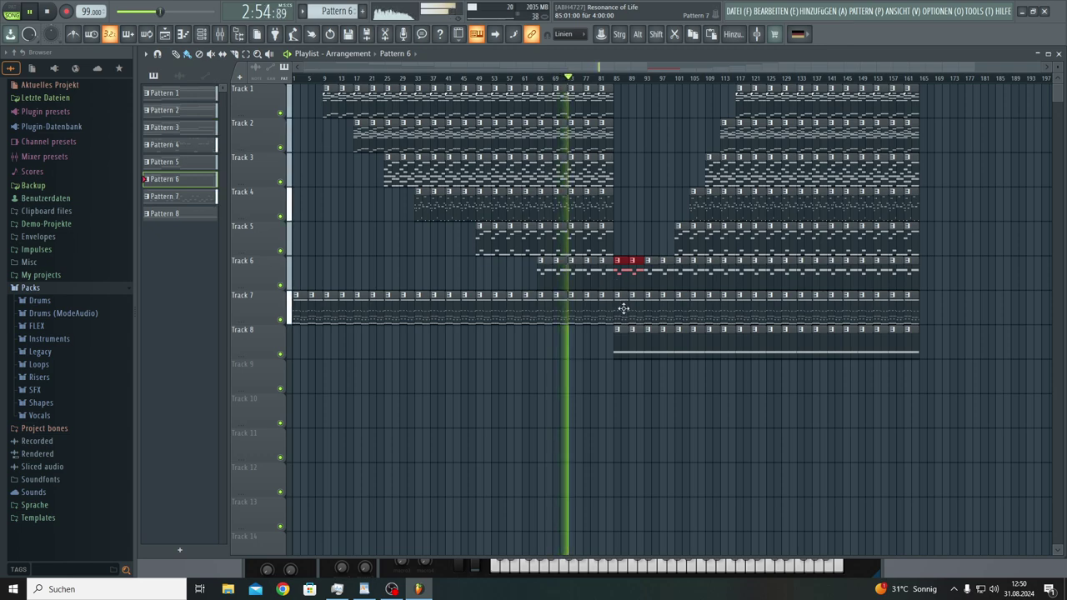
{"action": "left_click_drag", "start_coordinate": [623, 308], "coordinate": [745, 310]}
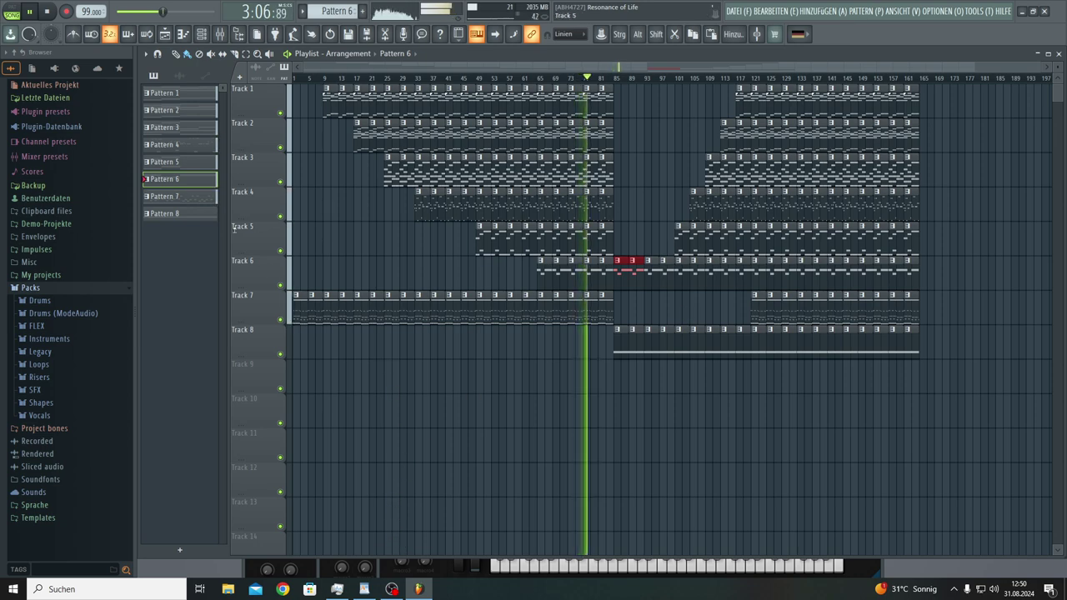
Step: Open the Fruity Limiter on the Master to monitor the level, and close the mixer
{"action": "left_click", "coordinate": [219, 34]}
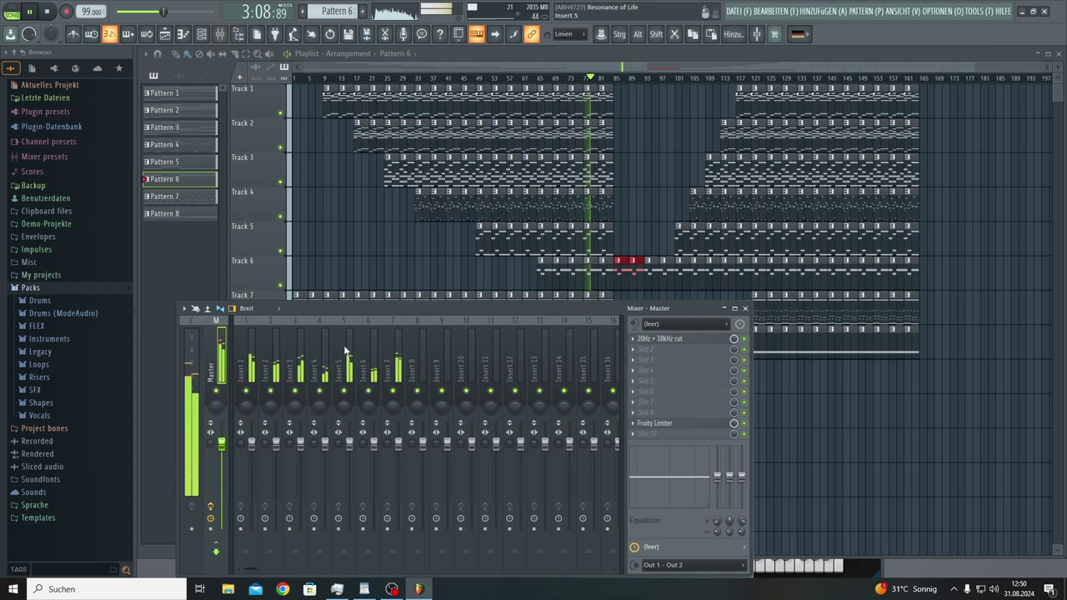
{"action": "left_click", "coordinate": [665, 424]}
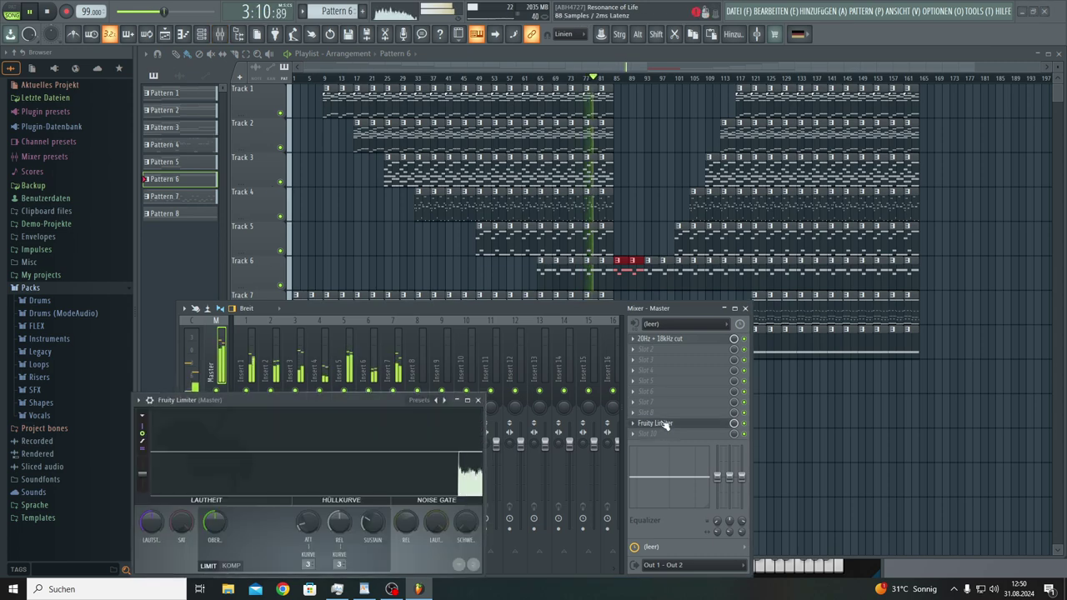
{"action": "left_click", "coordinate": [744, 310]}
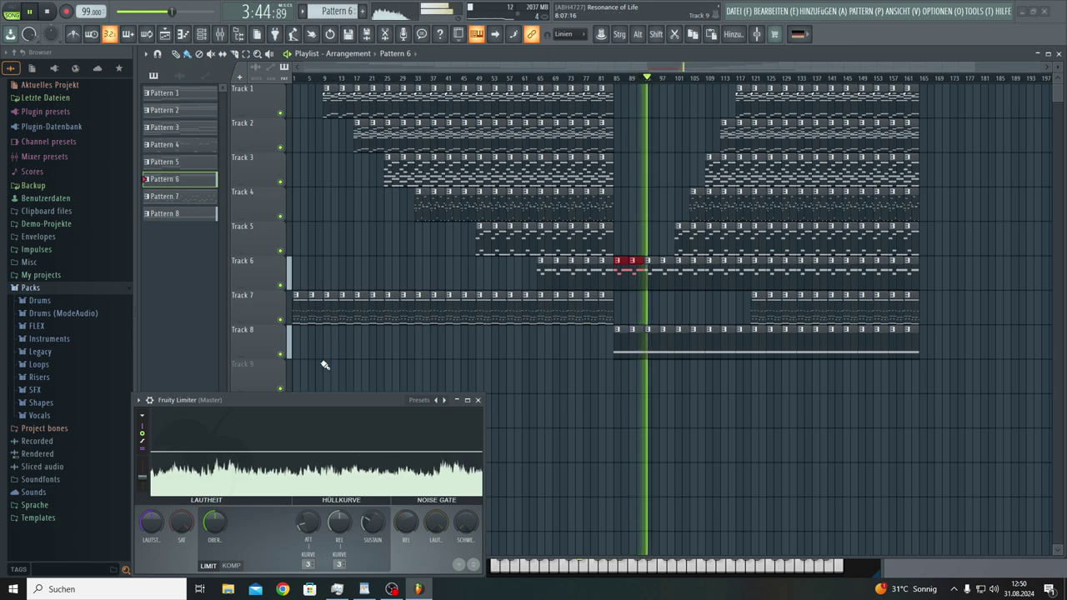
Step: Change the breakdown re-entries to Track 5 at bar 97, Track 3 at bar 105 and Track 4 at bar 109, leaving Track 8 empty at bars 121–124
{"action": "left_click", "coordinate": [674, 236]}
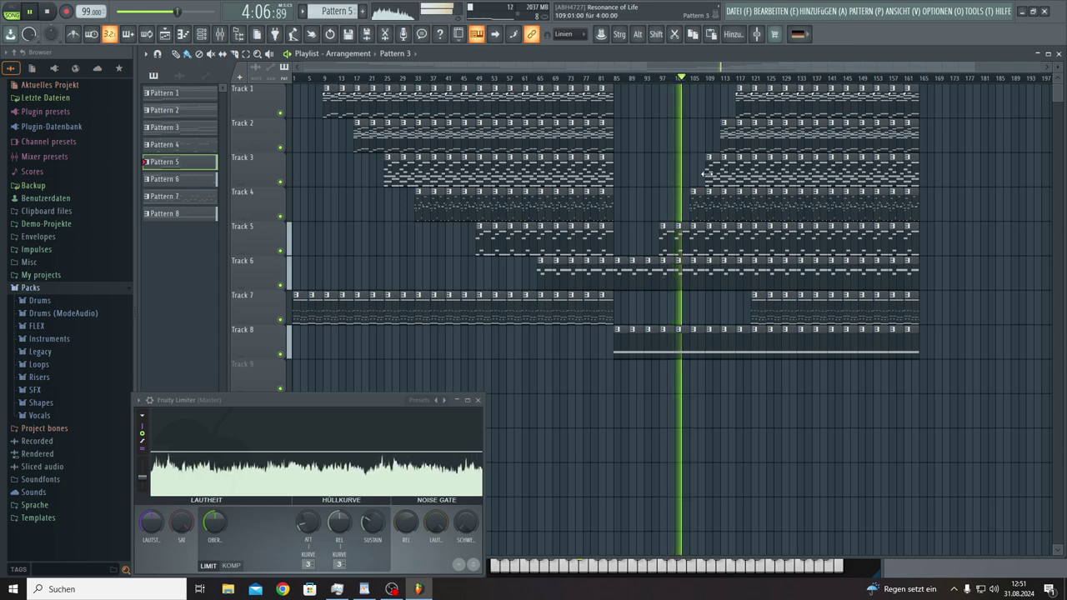
{"action": "left_click", "coordinate": [693, 169]}
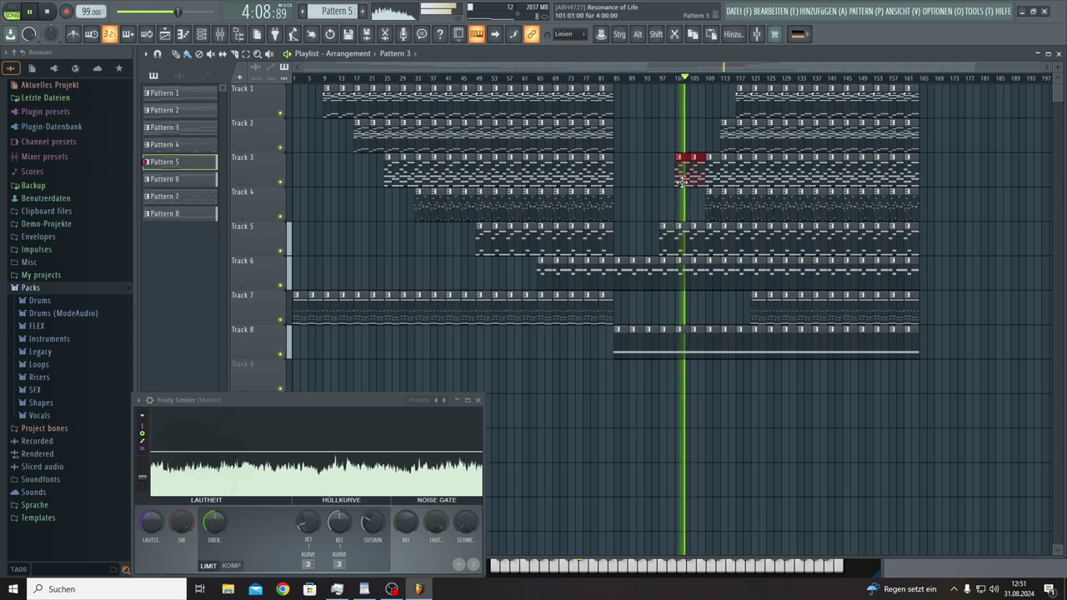
{"action": "right_click", "coordinate": [681, 180]}
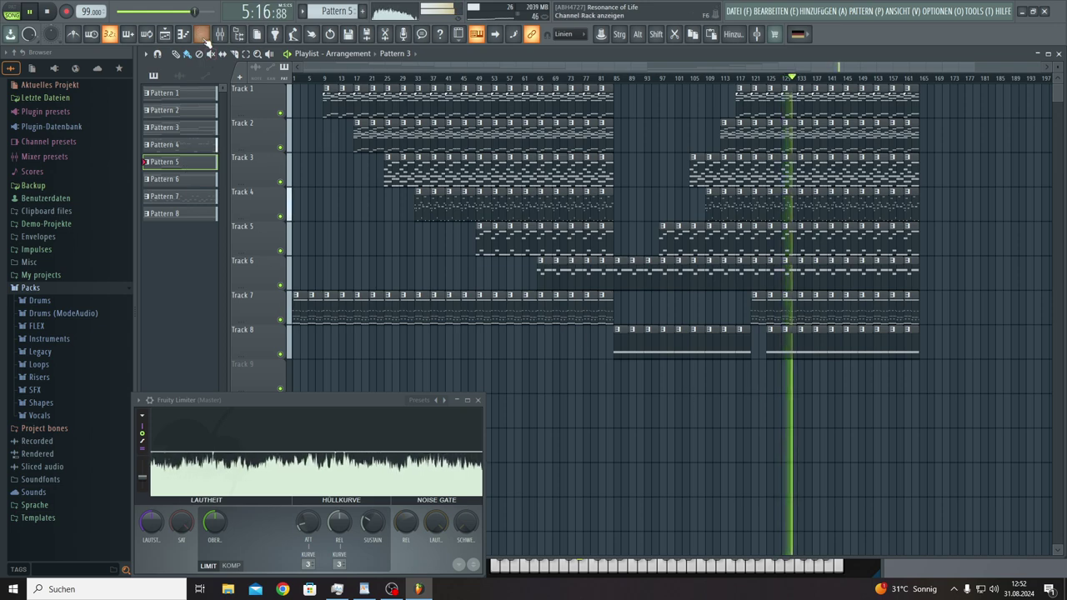
Step: Route Nexus #11 and Nexus #18 to mixer Insert 8 and adjust Nexus #18's channel level
{"action": "key", "text": "F6"}
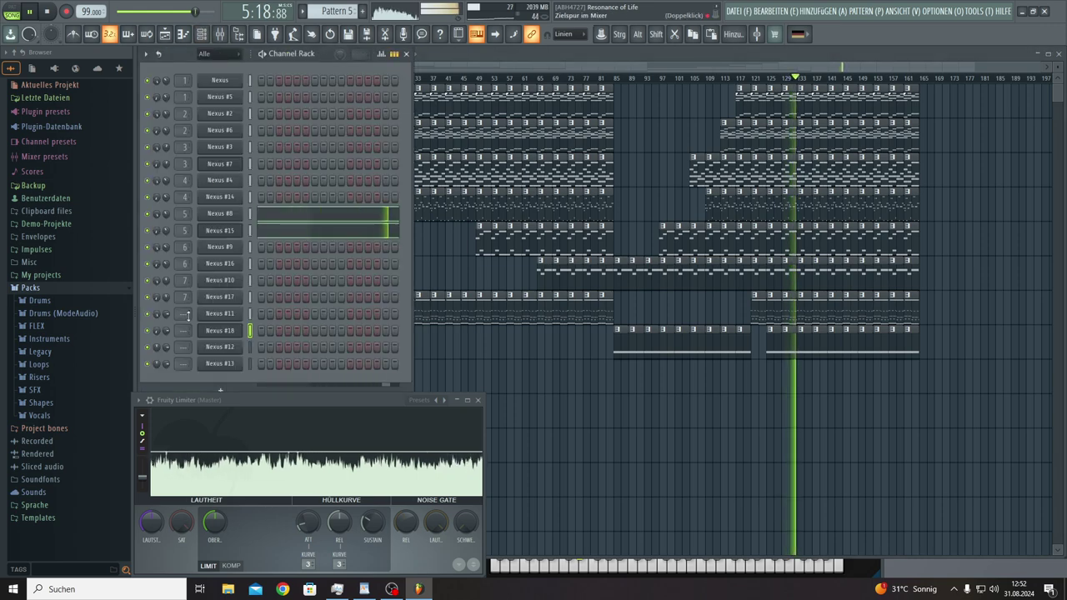
{"action": "scroll", "coordinate": [184, 313], "scroll_direction": "up", "scroll_amount": 2}
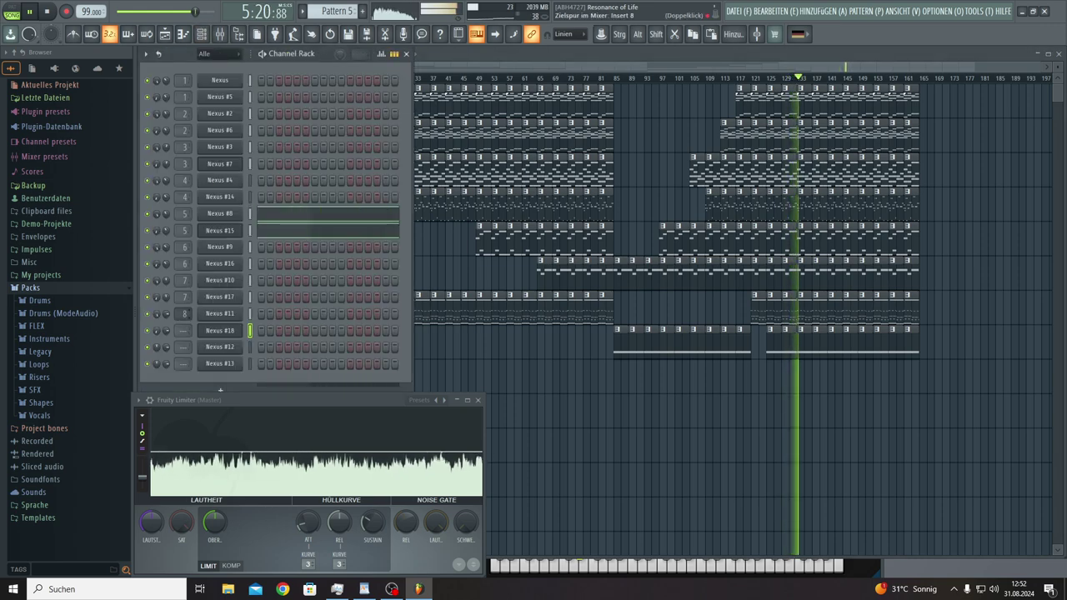
{"action": "scroll", "coordinate": [183, 330], "scroll_direction": "up", "scroll_amount": 1}
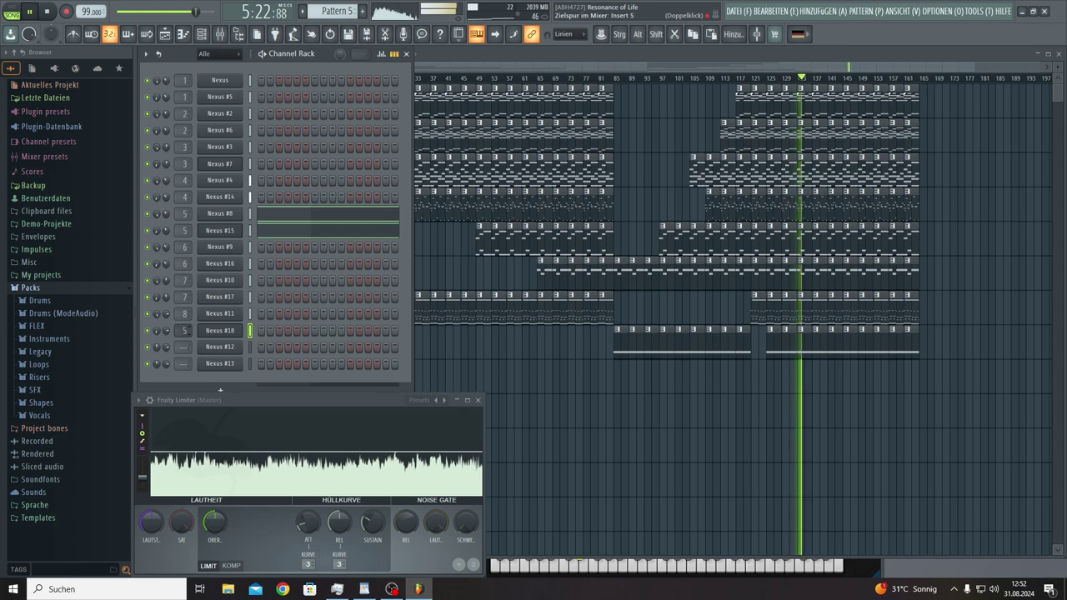
{"action": "scroll", "coordinate": [184, 330], "scroll_direction": "up", "scroll_amount": 3}
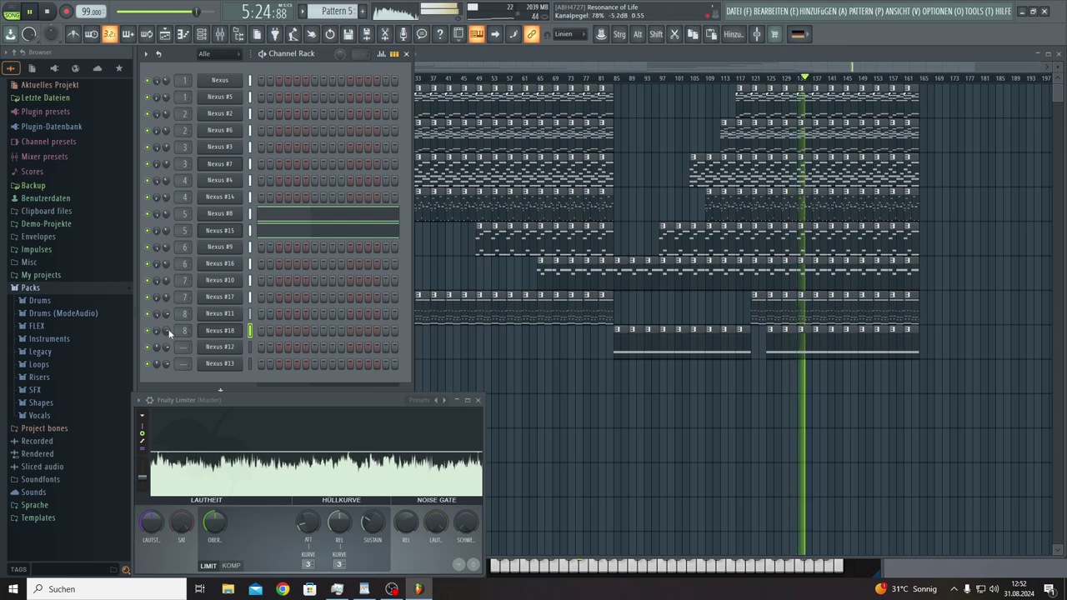
{"action": "mouse_move", "coordinate": [168, 331]}
{"action": "left_mouse_down"}
{"action": "mouse_move", "coordinate": [168, 351]}
{"action": "mouse_move", "coordinate": [167, 315]}
{"action": "mouse_move", "coordinate": [168, 327]}
{"action": "left_mouse_up"}
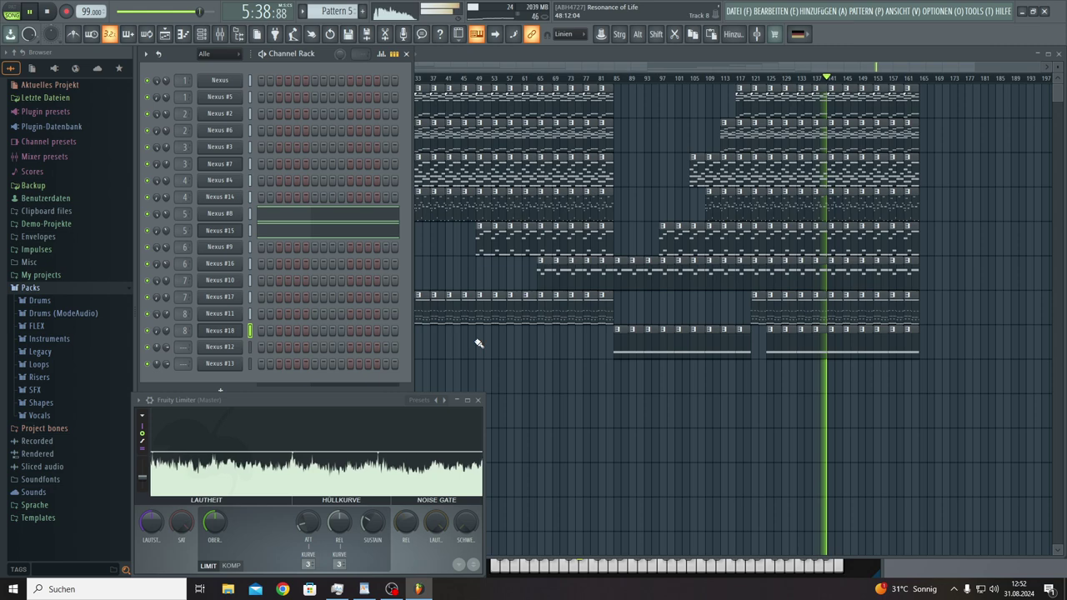
Step: Return to the playlist and delete all Track 8 clips from bar 149 onward
{"action": "key", "text": "F6"}
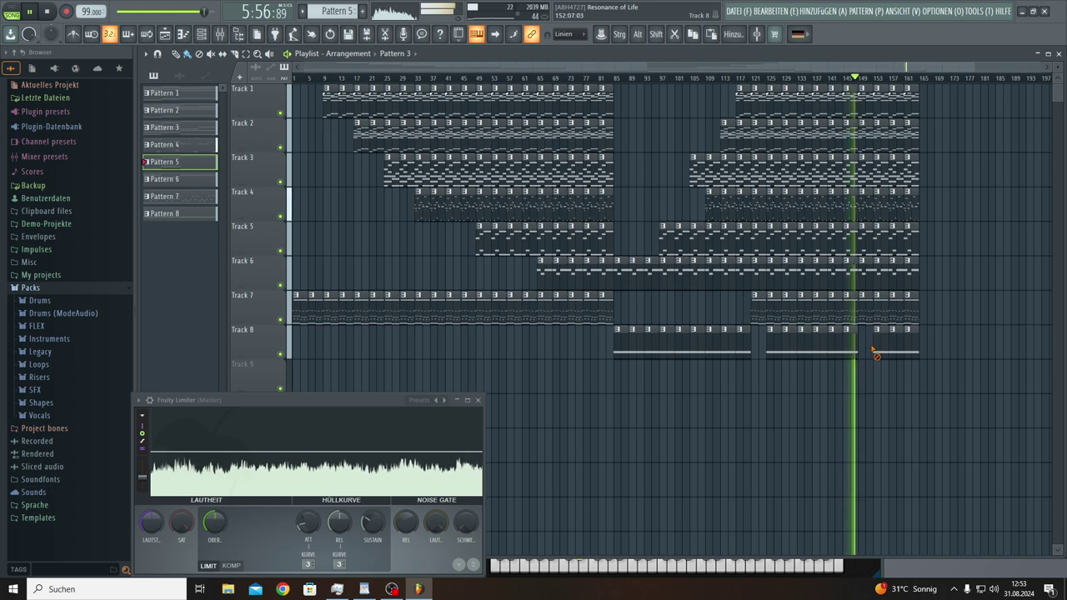
{"action": "left_click_drag", "start_coordinate": [875, 355], "coordinate": [883, 355]}
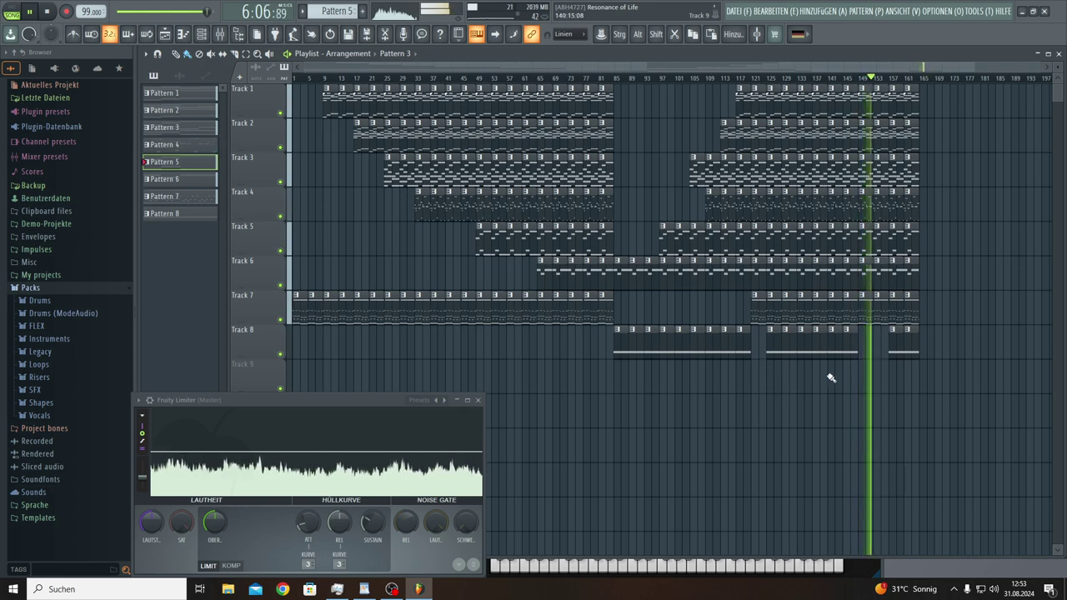
{"action": "right_click", "coordinate": [898, 348]}
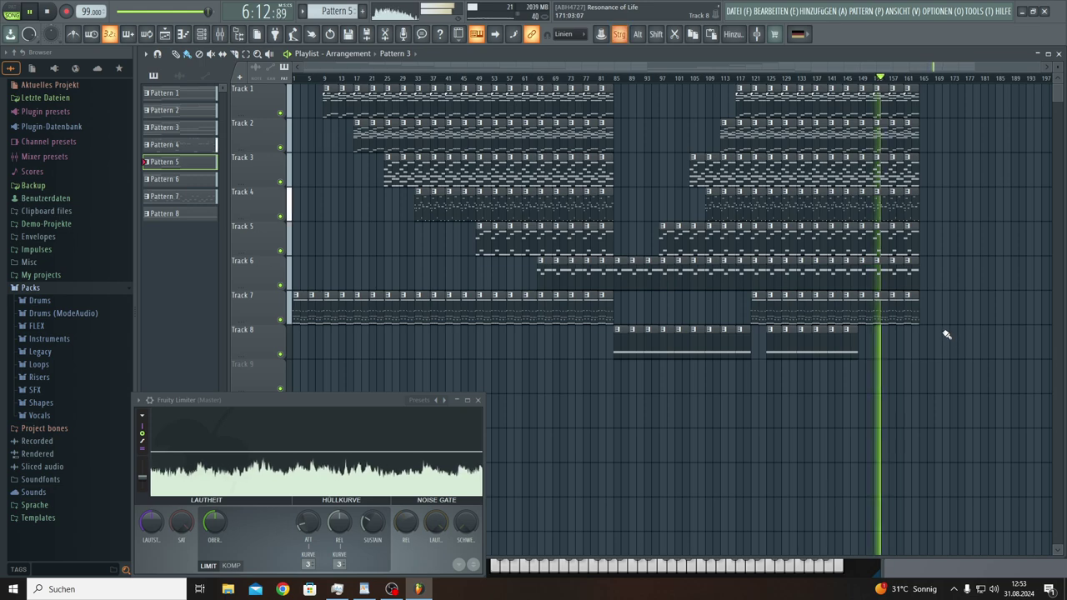
Step: Select the clips on Tracks 1–7 from bar 153 to the end and duplicate them three times, extending the arrangement to bar 201
{"action": "left_click_drag", "start_coordinate": [940, 340], "coordinate": [884, 106]}
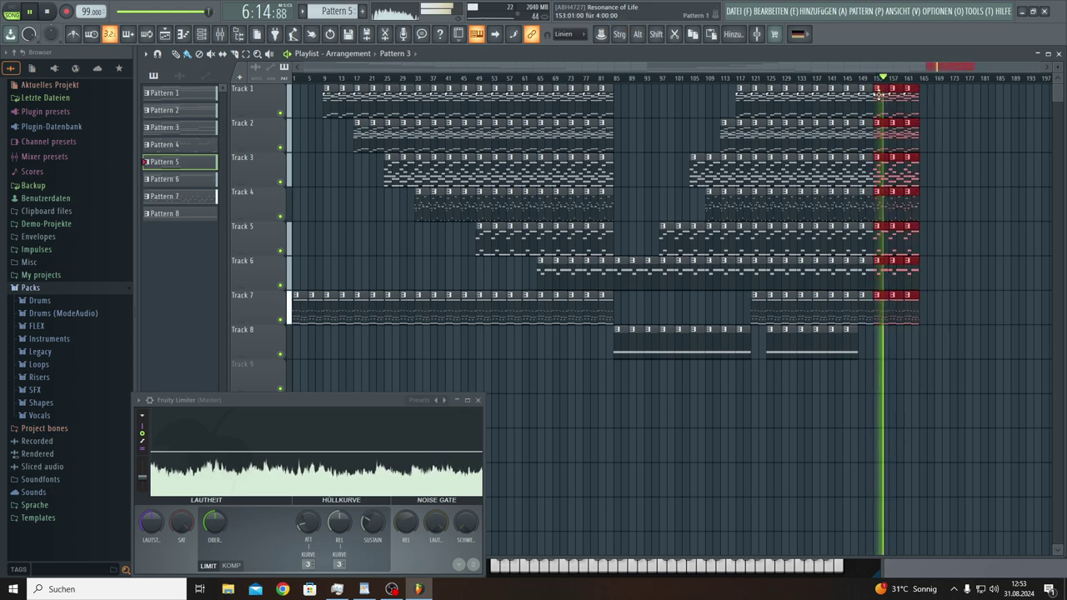
{"action": "key", "text": "ctrl+b"}
{"action": "key", "text": "ctrl+b"}
{"action": "key", "text": "ctrl+b"}
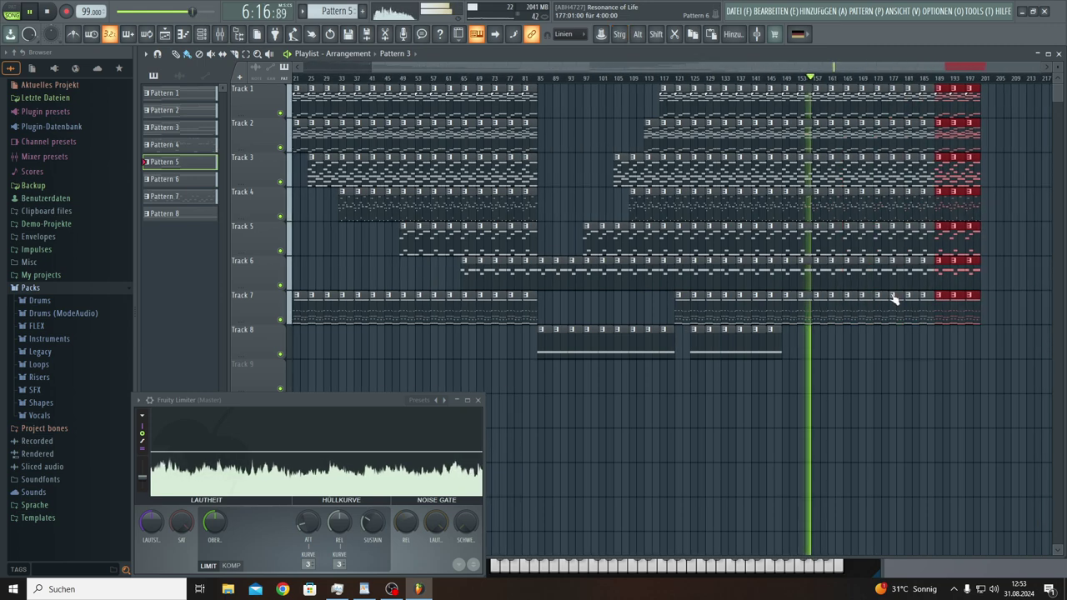
Step: Stagger the ending by deleting Track 7 clips from bar 157, Track 6 clips from bar 161 and Track 5 clips from bar 165
{"action": "right_click", "coordinate": [833, 305]}
{"action": "right_click", "coordinate": [822, 309]}
{"action": "right_click", "coordinate": [866, 315]}
{"action": "right_click", "coordinate": [912, 315]}
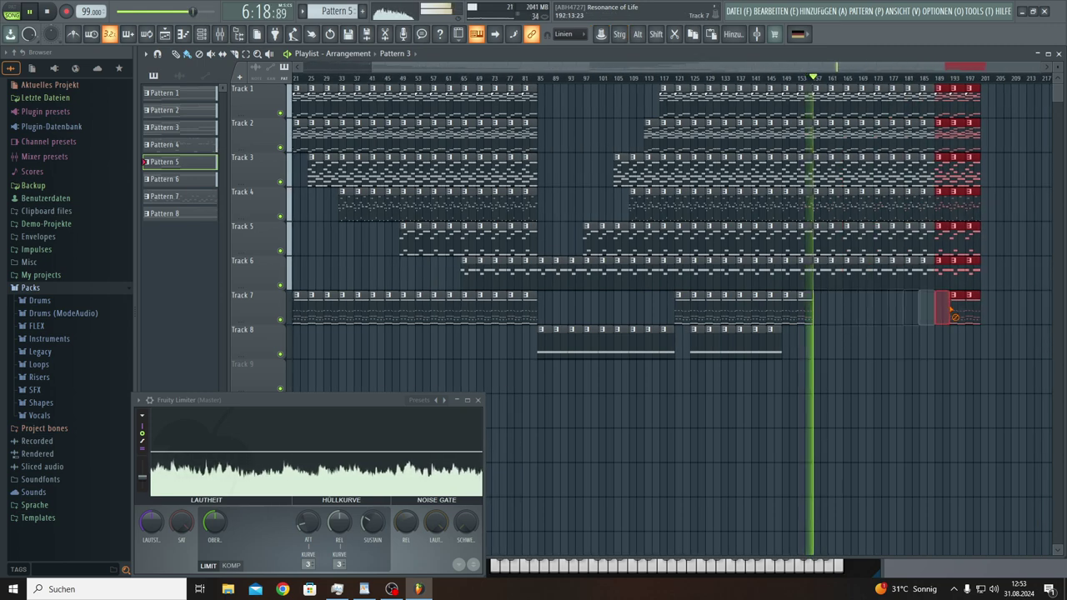
{"action": "right_click", "coordinate": [971, 315]}
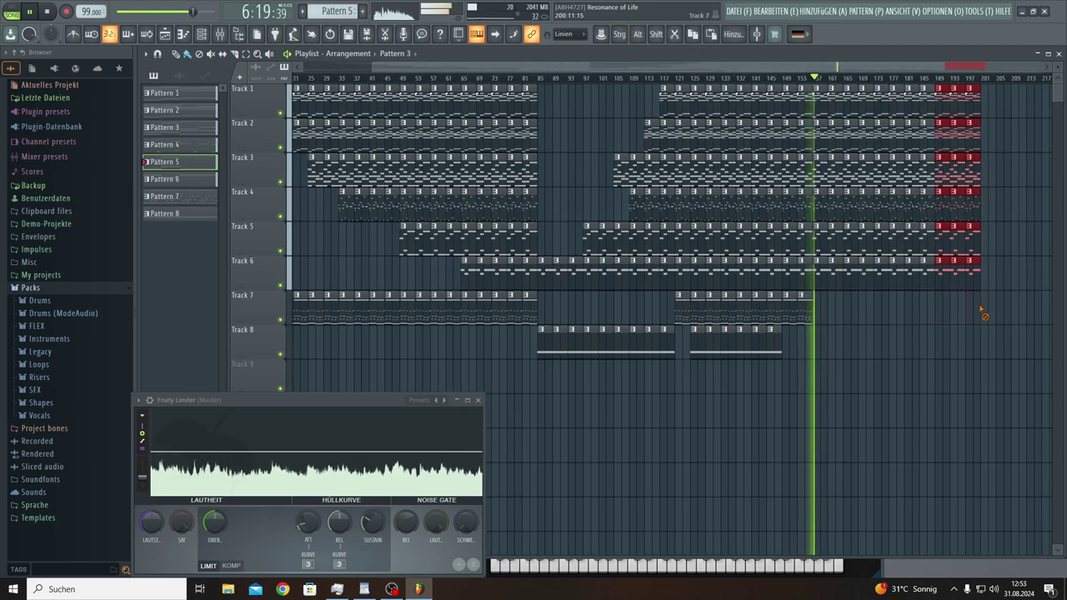
{"action": "right_click", "coordinate": [841, 283]}
{"action": "right_click", "coordinate": [971, 283]}
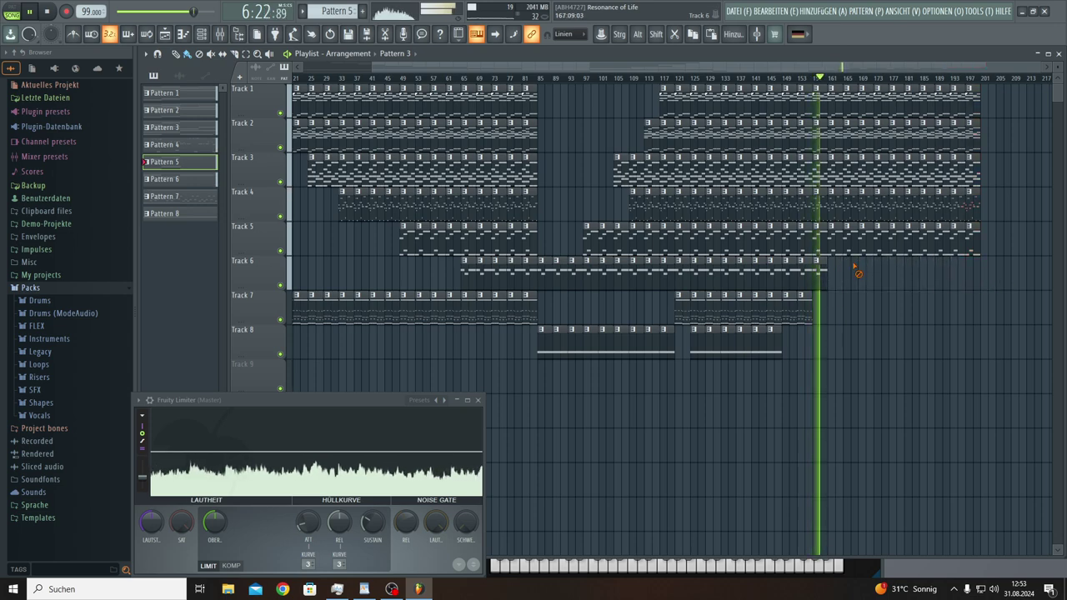
{"action": "right_click", "coordinate": [846, 238]}
{"action": "right_click", "coordinate": [971, 242]}
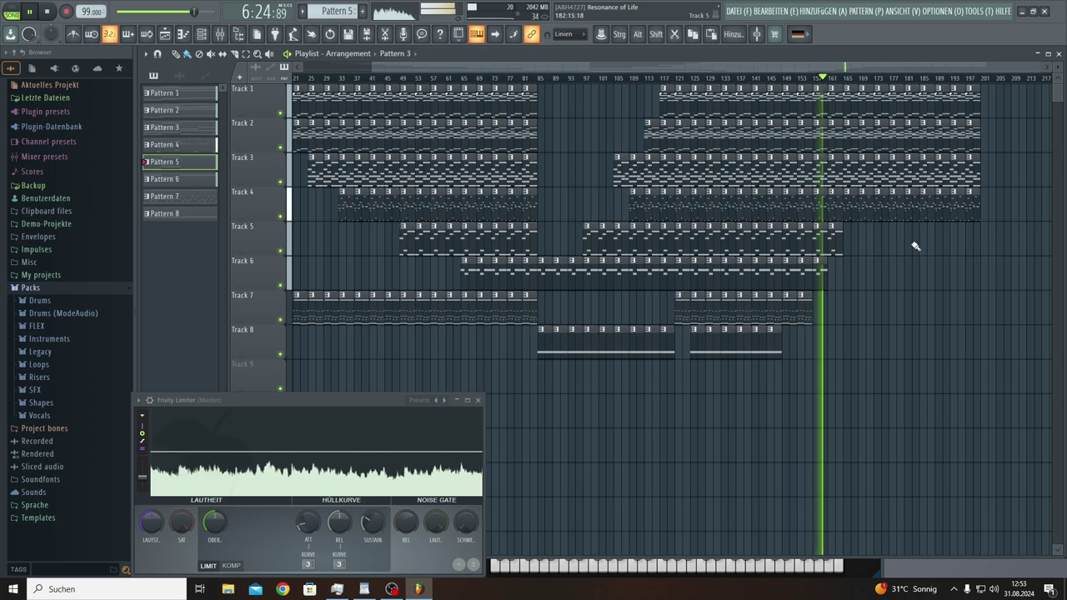
Step: Delete the Track 1, Track 3 and Track 4 clips from bar 165 onward and the Track 2 clips from bar 169 onward
{"action": "right_click", "coordinate": [850, 171]}
{"action": "right_click", "coordinate": [971, 171]}
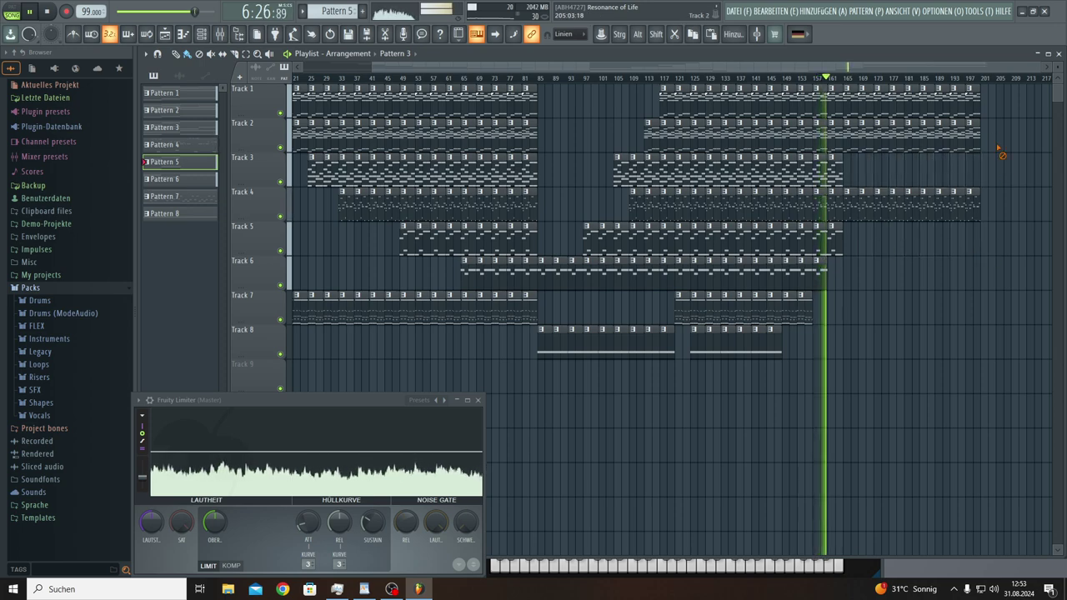
{"action": "right_click", "coordinate": [979, 135]}
{"action": "right_click", "coordinate": [863, 135]}
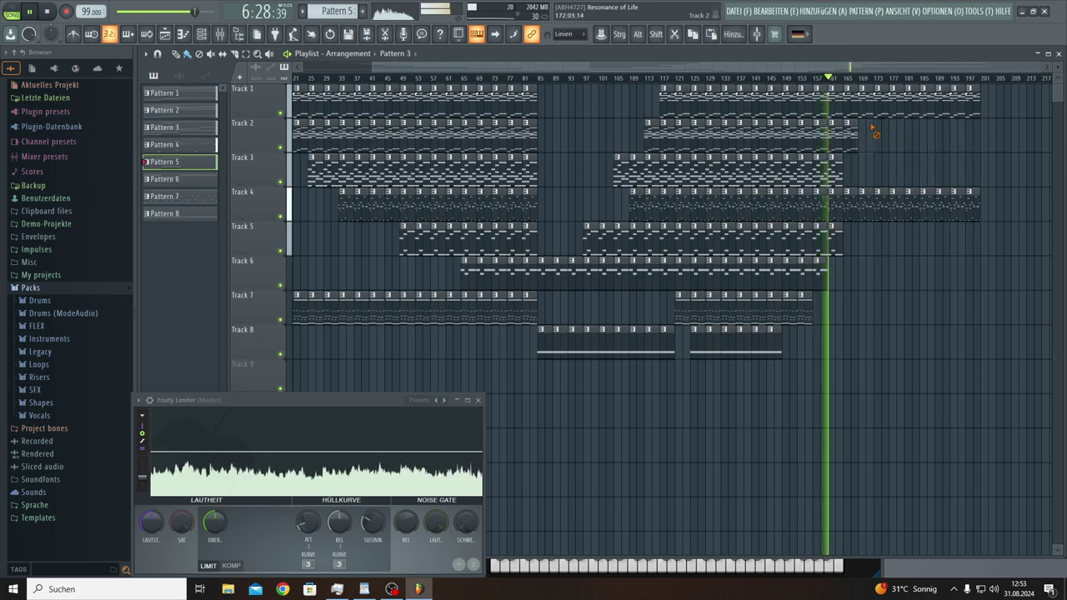
{"action": "right_click", "coordinate": [975, 104]}
{"action": "right_click", "coordinate": [845, 104]}
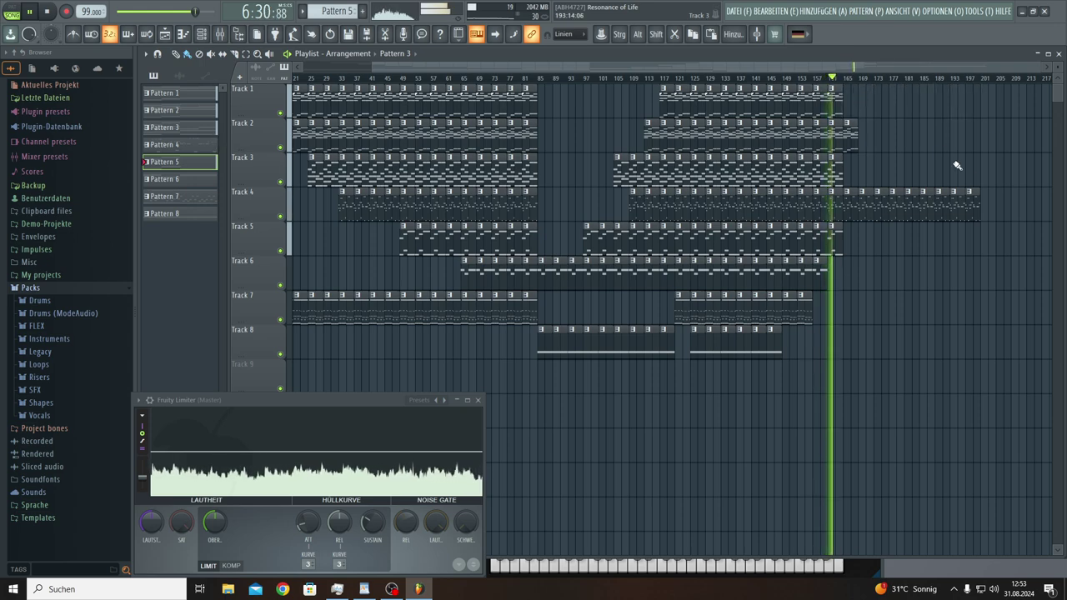
{"action": "right_click", "coordinate": [958, 204]}
{"action": "right_click", "coordinate": [859, 195]}
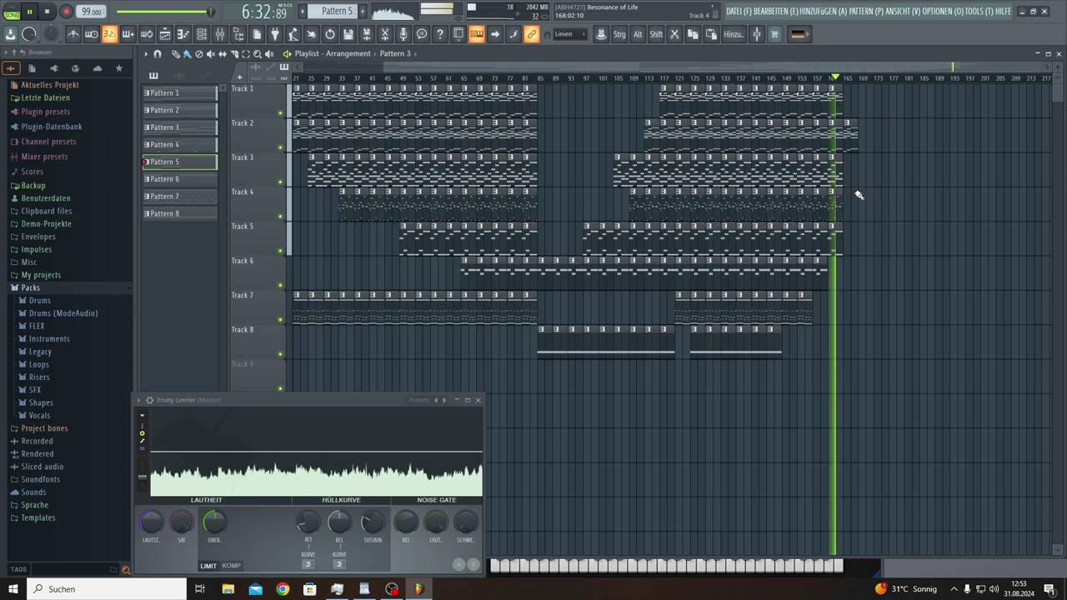
Step: Place a Pattern 5 clip on Track 5 at bar 165 and extend its end to bar 173
{"action": "left_click", "coordinate": [846, 249]}
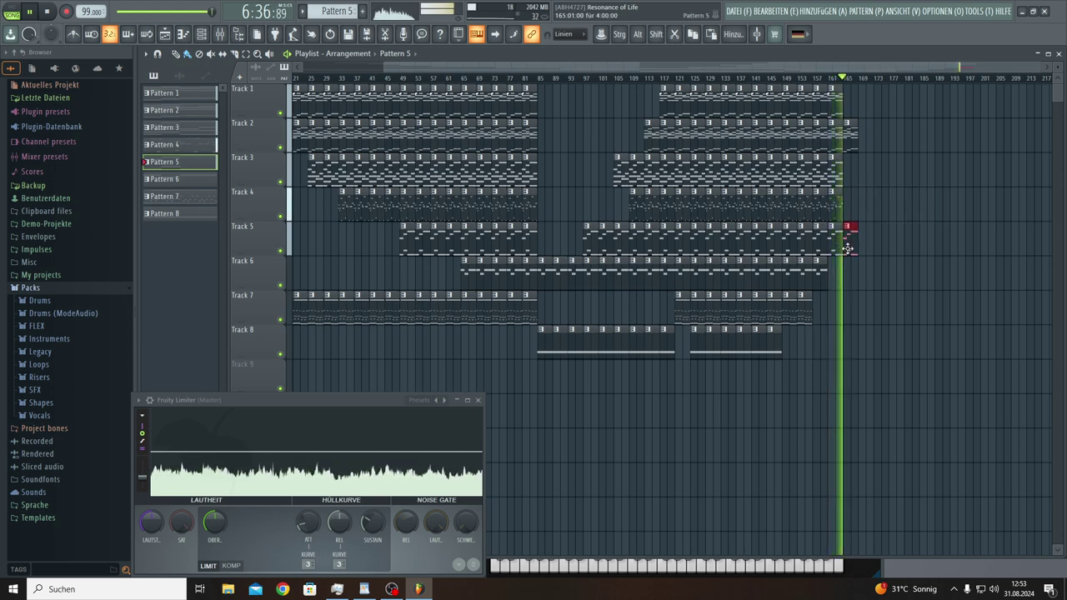
{"action": "scroll", "coordinate": [860, 80], "scroll_direction": "up", "scroll_amount": 3}
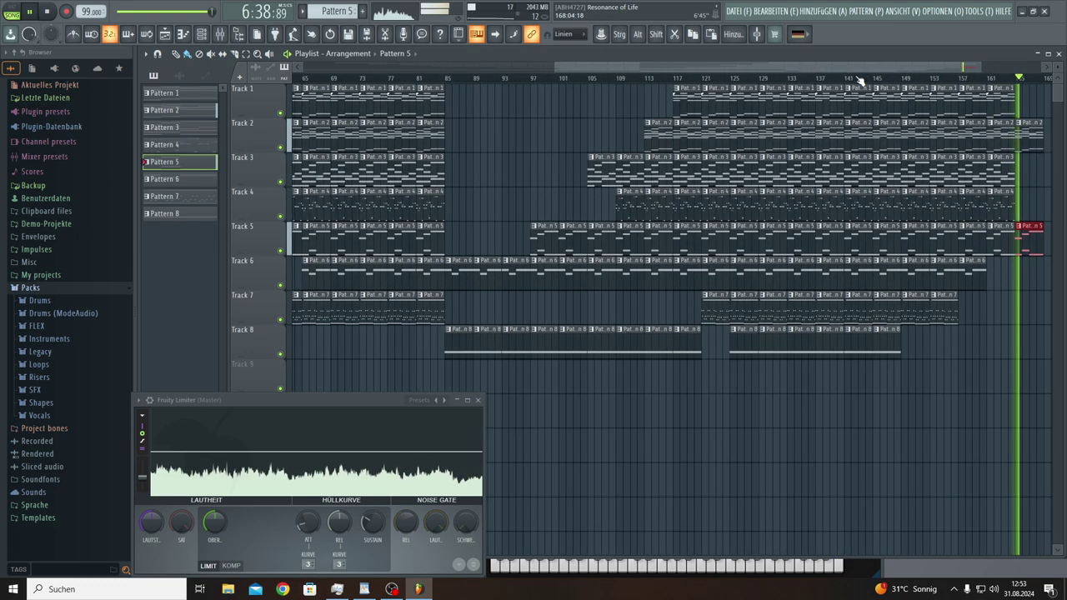
{"action": "left_click_drag", "start_coordinate": [860, 69], "coordinate": [1057, 75]}
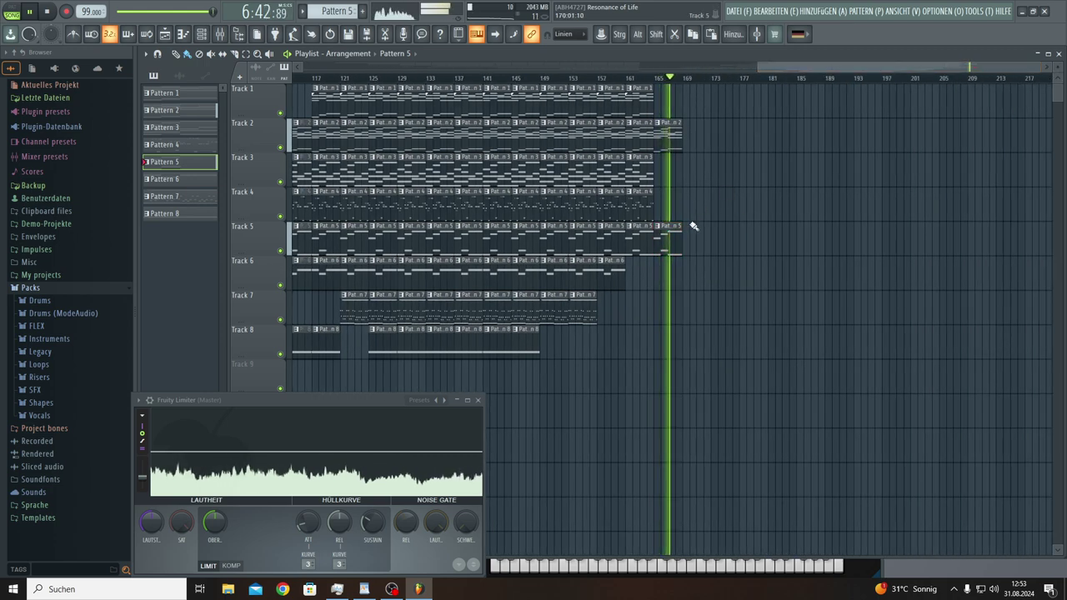
{"action": "left_click_drag", "start_coordinate": [682, 226], "coordinate": [709, 226]}
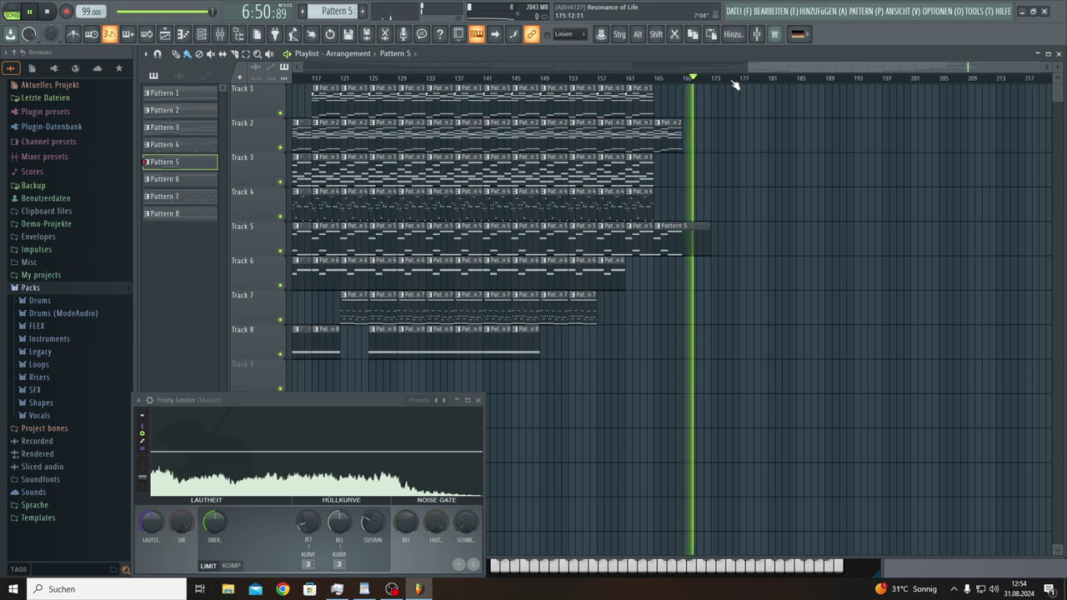
{"action": "scroll", "coordinate": [735, 84], "scroll_direction": "down", "scroll_amount": 3}
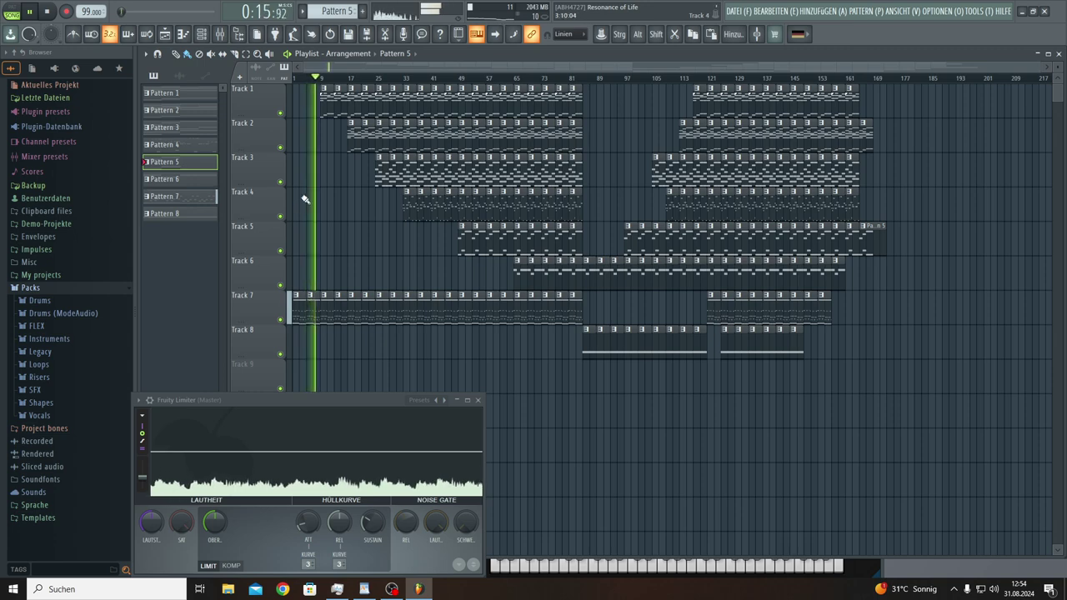
Step: Add the line "8 Hz subliminal shift" beneath the existing project comment and close the project information
{"action": "left_click", "coordinate": [422, 34]}
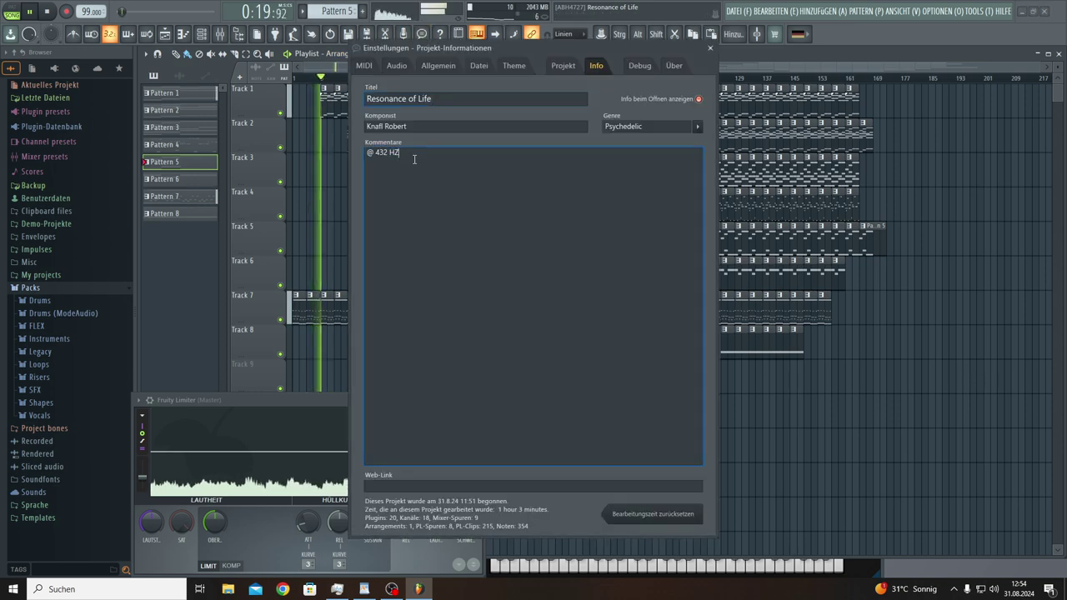
{"action": "key", "text": "Return"}
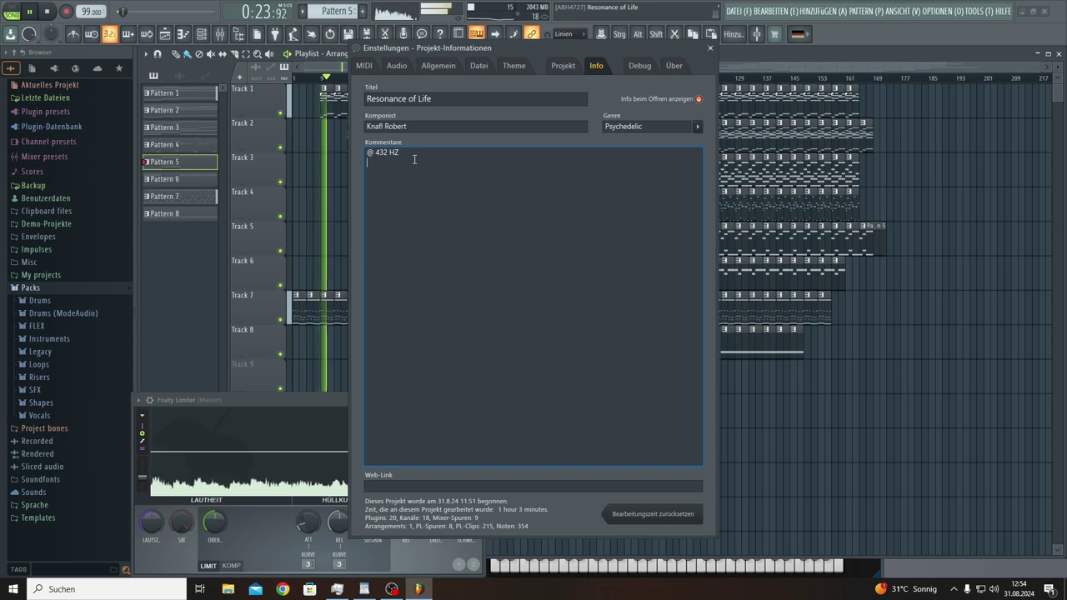
{"action": "type", "text": "8 H"}
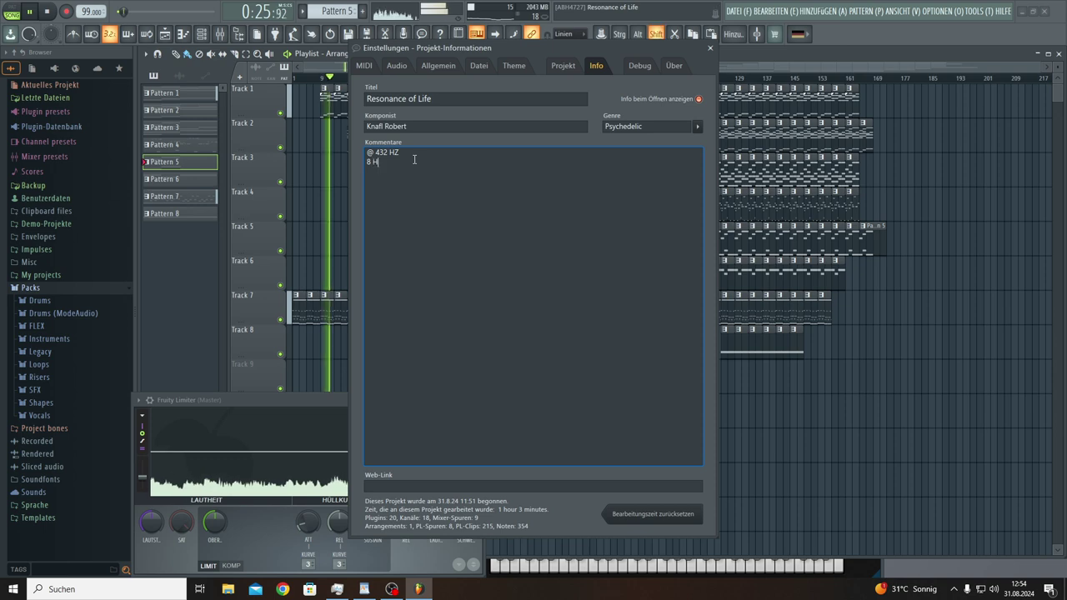
{"action": "type", "text": "z"}
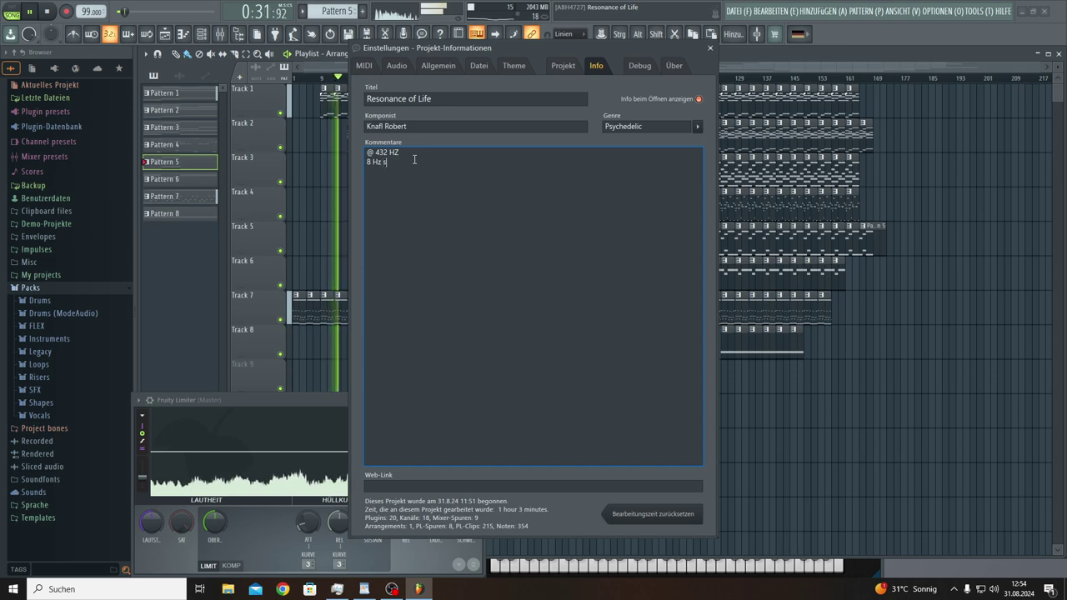
{"action": "type", "text": "su"}
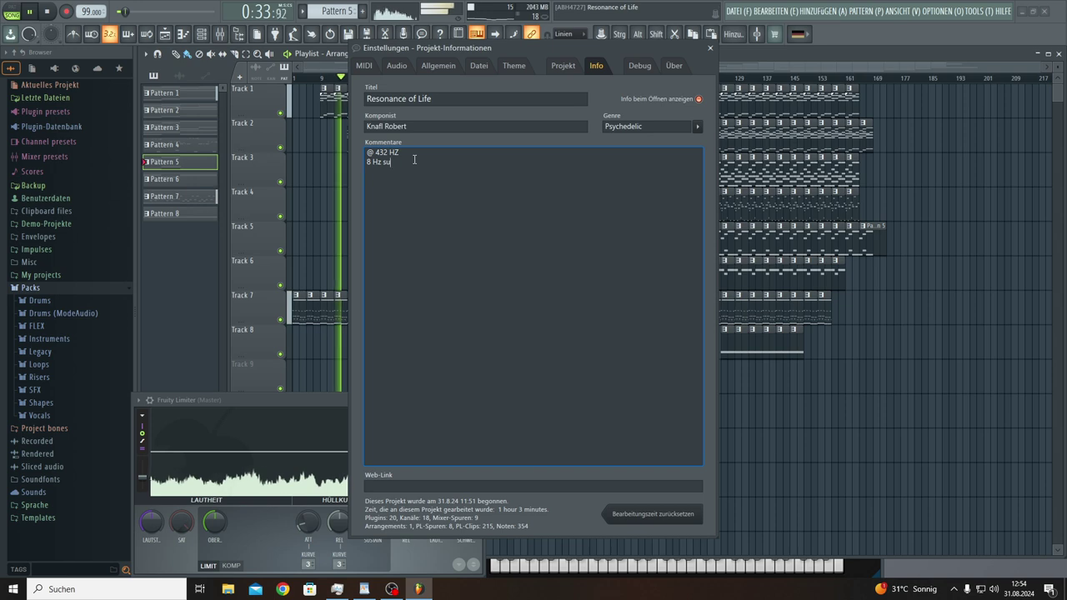
{"action": "type", "text": "bliminal"}
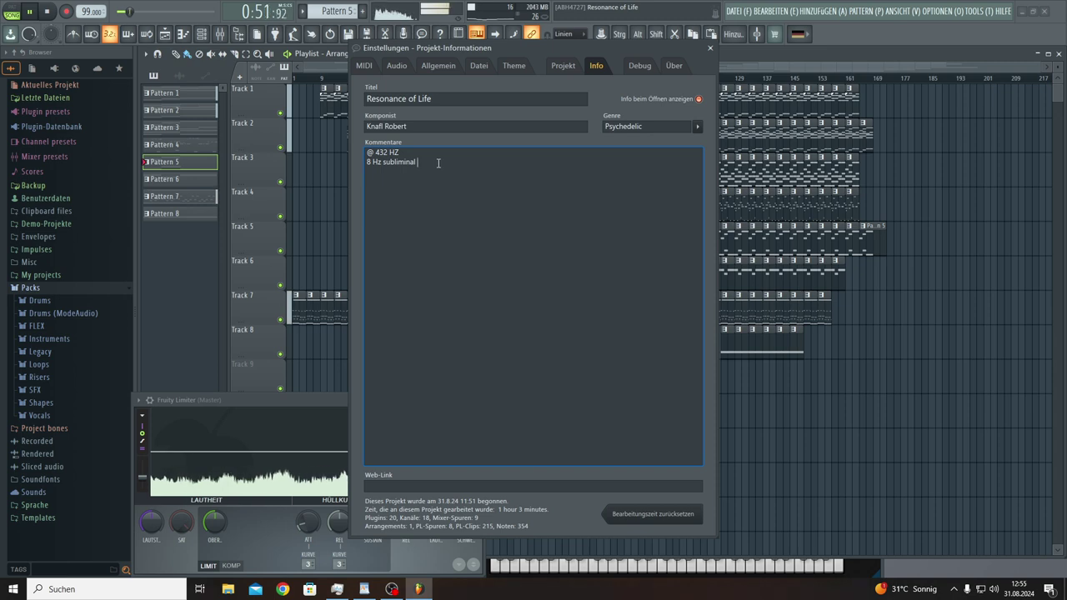
{"action": "type", "text": "ift"}
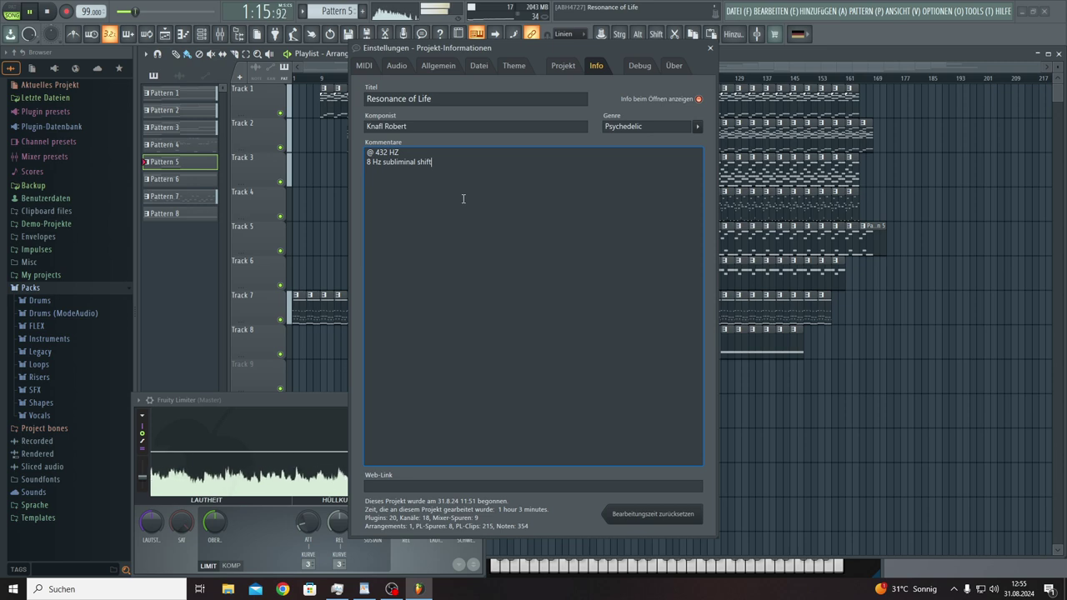
{"action": "left_click", "coordinate": [737, 11]}
{"action": "left_click", "coordinate": [741, 64]}
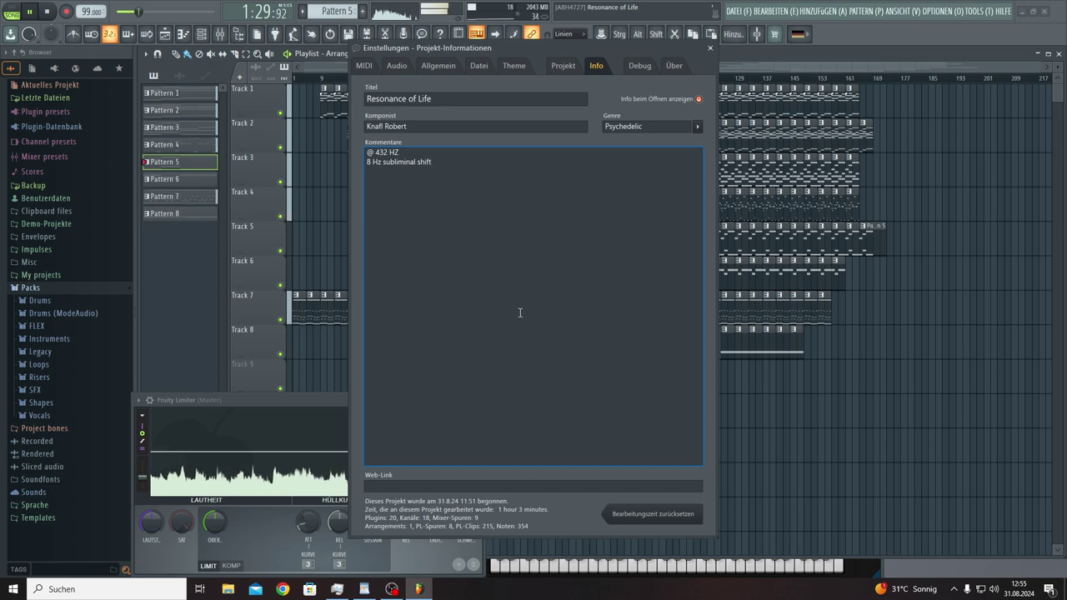
{"action": "left_click", "coordinate": [710, 49]}
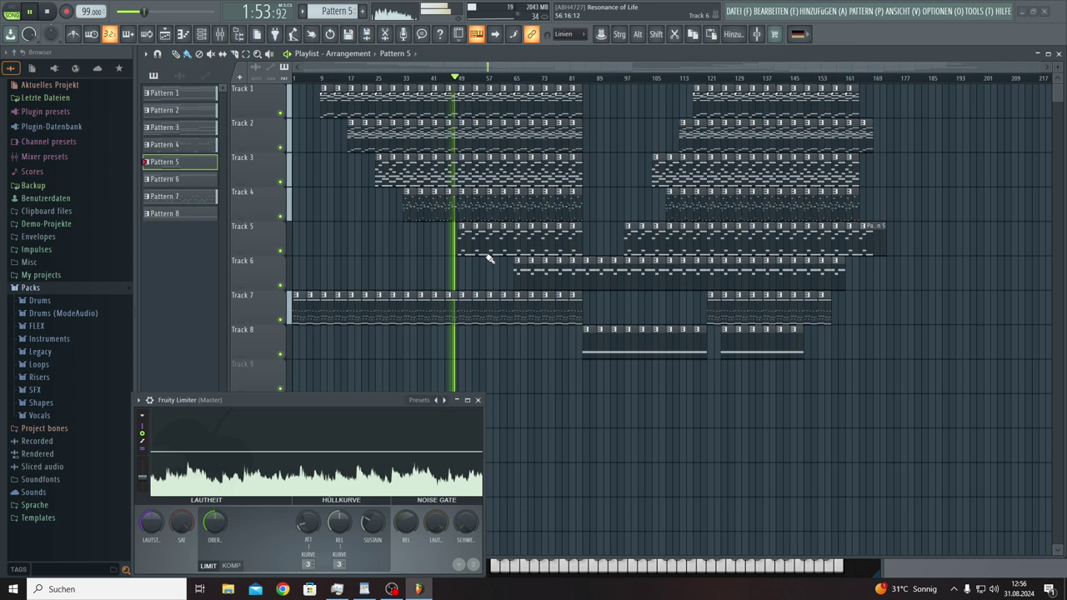
Step: Load ZGameEditor Visualizer into effect slot 10 of the Master mixer track and move its preview window aside
{"action": "left_click", "coordinate": [220, 35]}
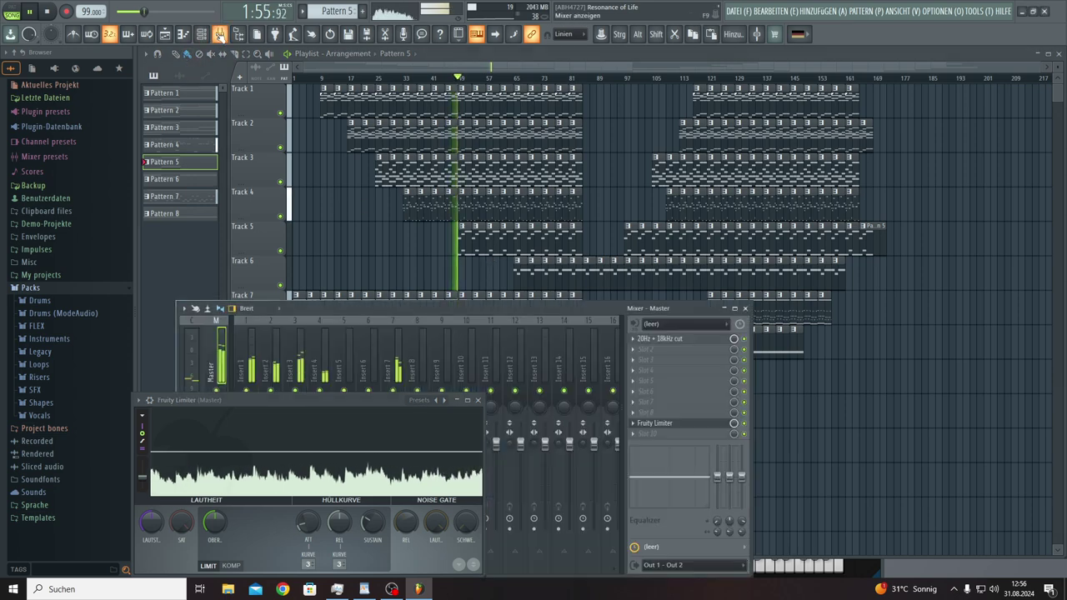
{"action": "left_click", "coordinate": [642, 436]}
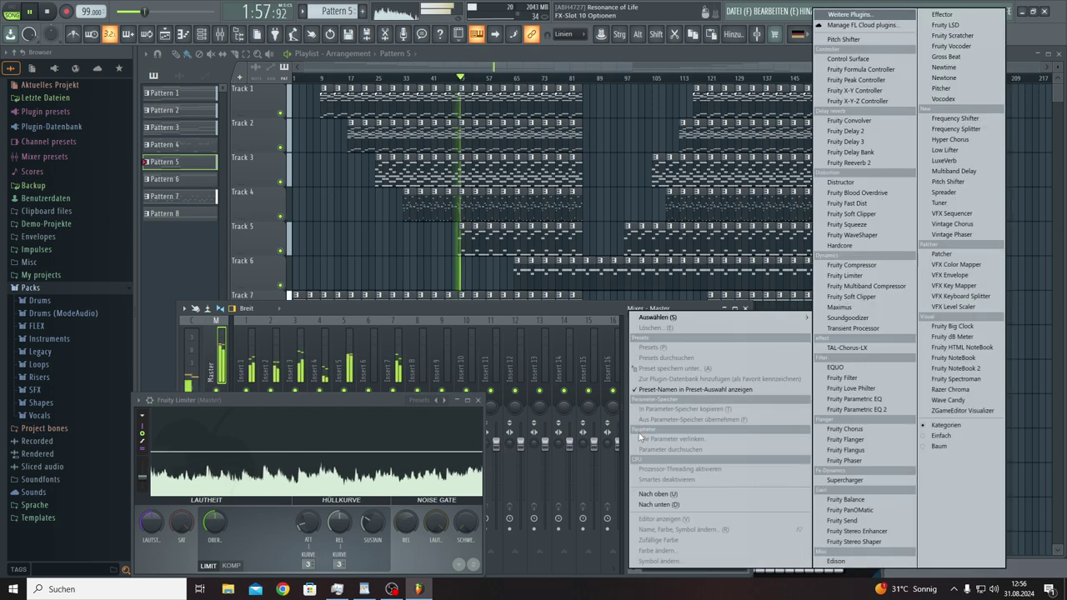
{"action": "mouse_move", "coordinate": [681, 320]}
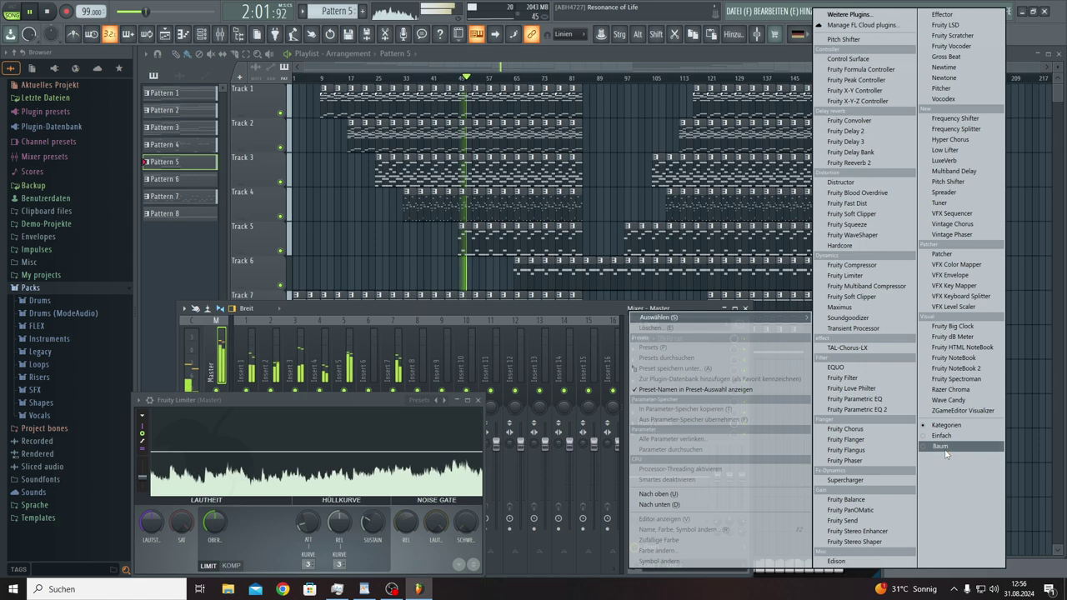
{"action": "left_click", "coordinate": [929, 410]}
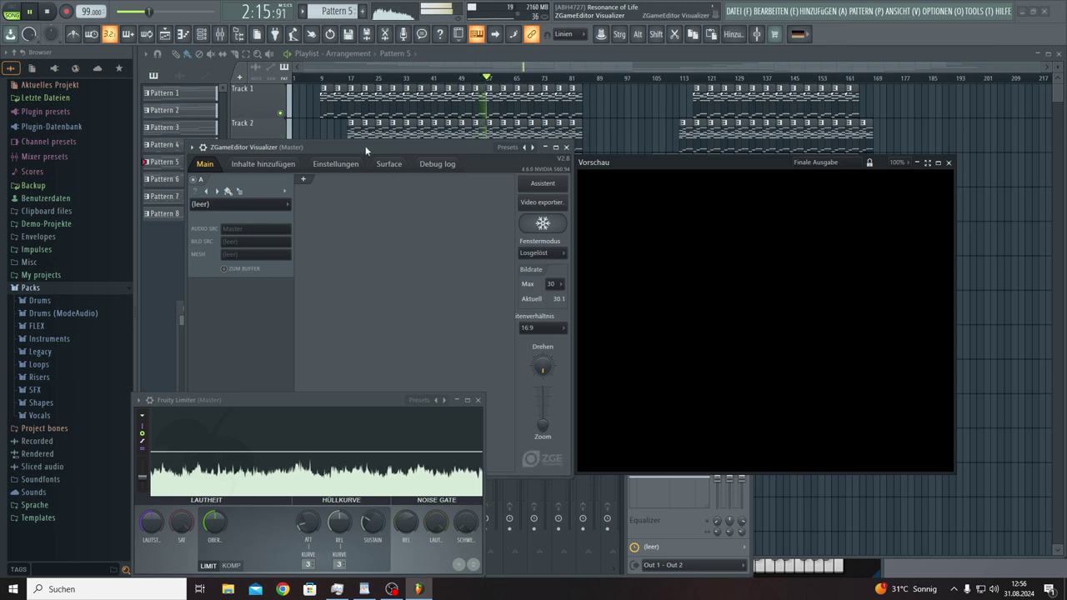
{"action": "left_click_drag", "start_coordinate": [671, 158], "coordinate": [666, 117]}
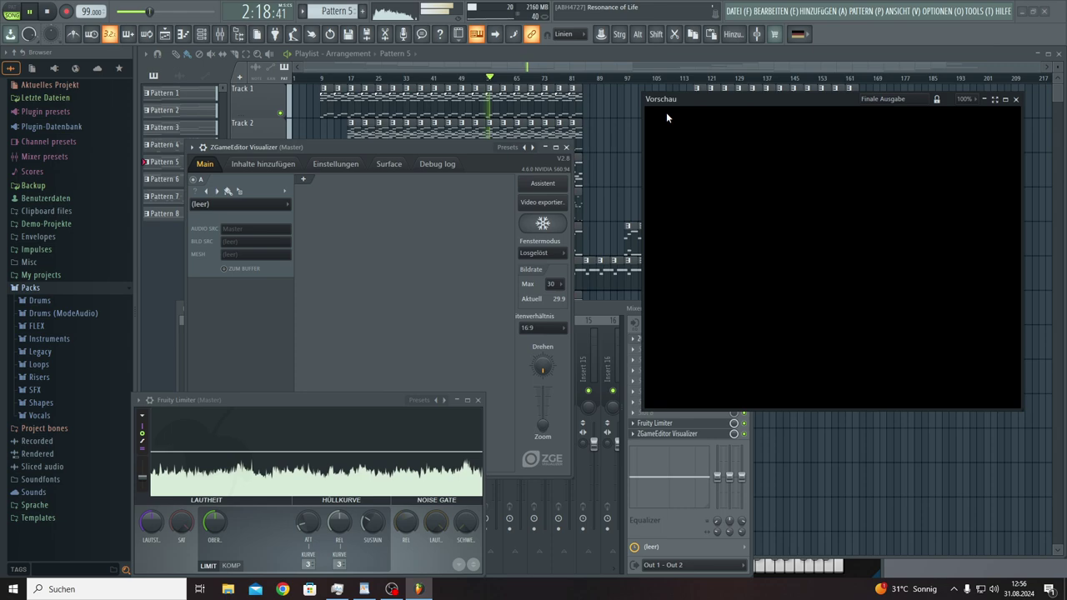
Step: Open the visualizer's video assistant and set the Identifikation text style to Handwritten sweet
{"action": "left_click", "coordinate": [556, 185]}
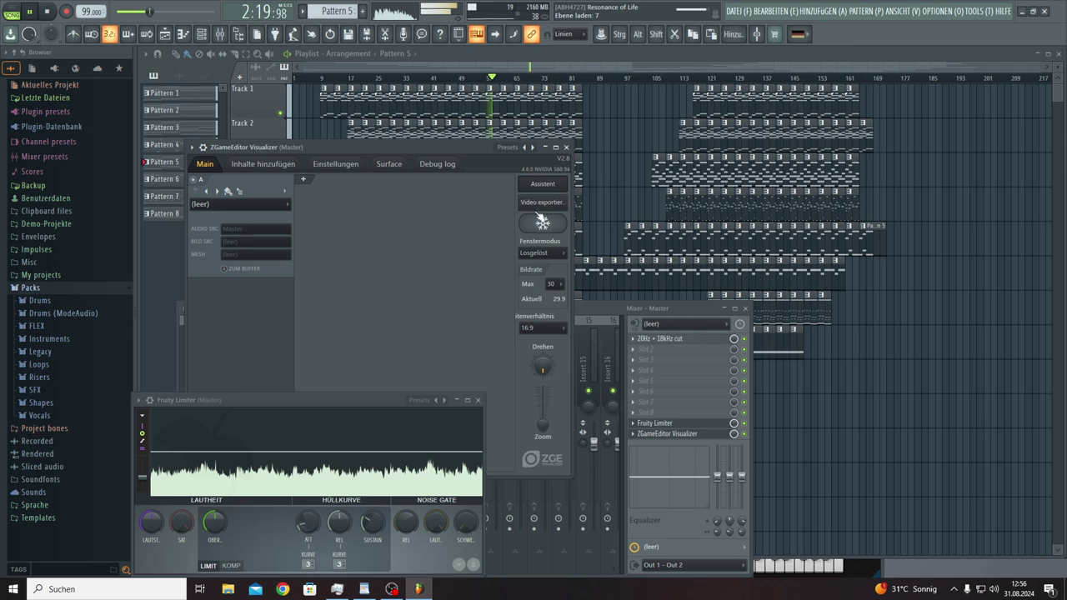
{"action": "left_click", "coordinate": [534, 202]}
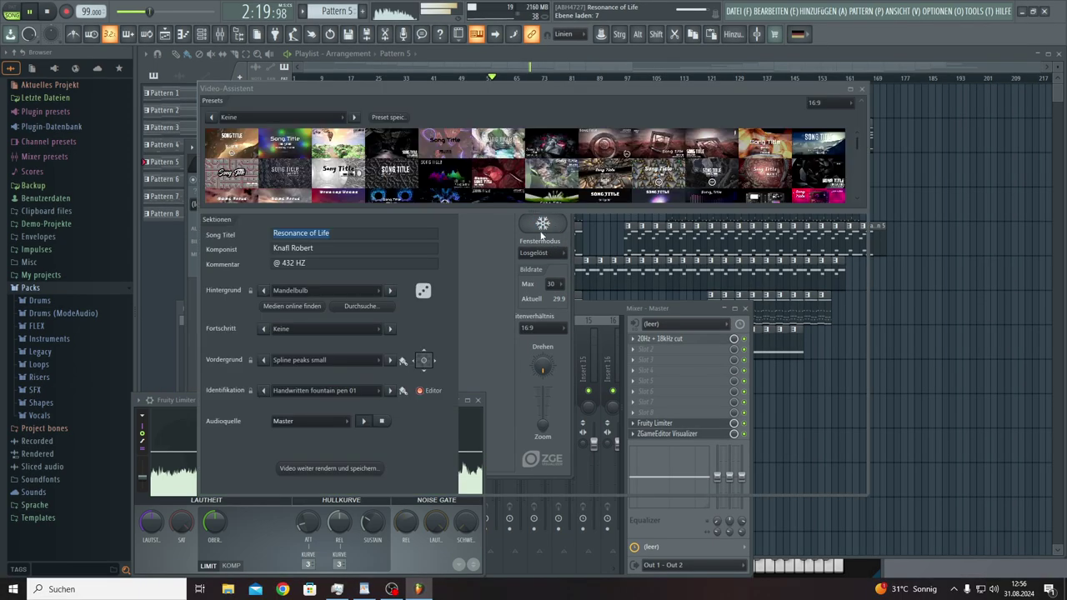
{"action": "left_click", "coordinate": [540, 235]}
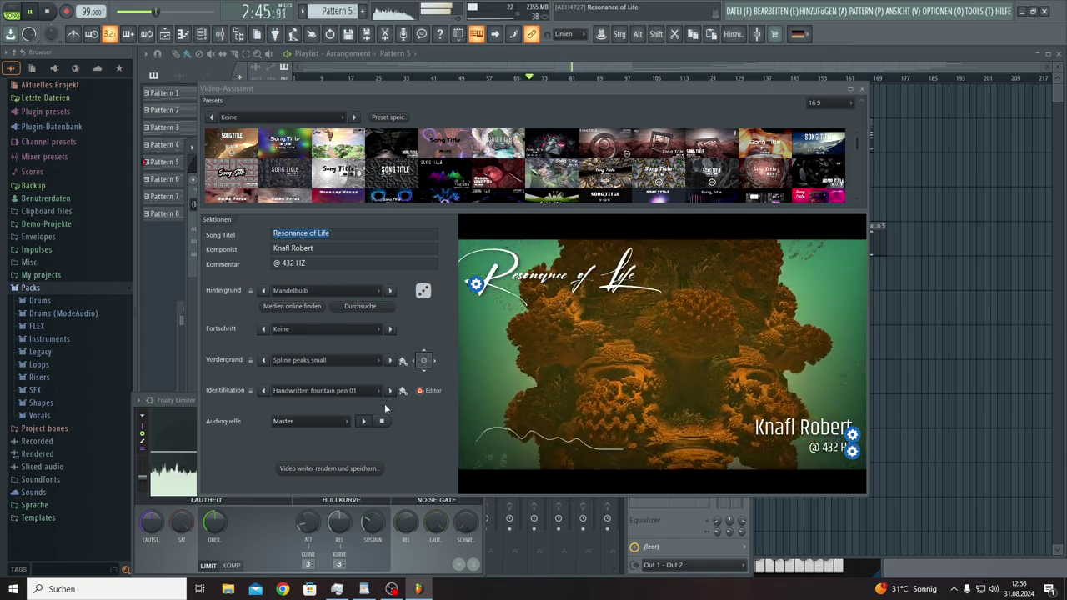
{"action": "left_click", "coordinate": [389, 390]}
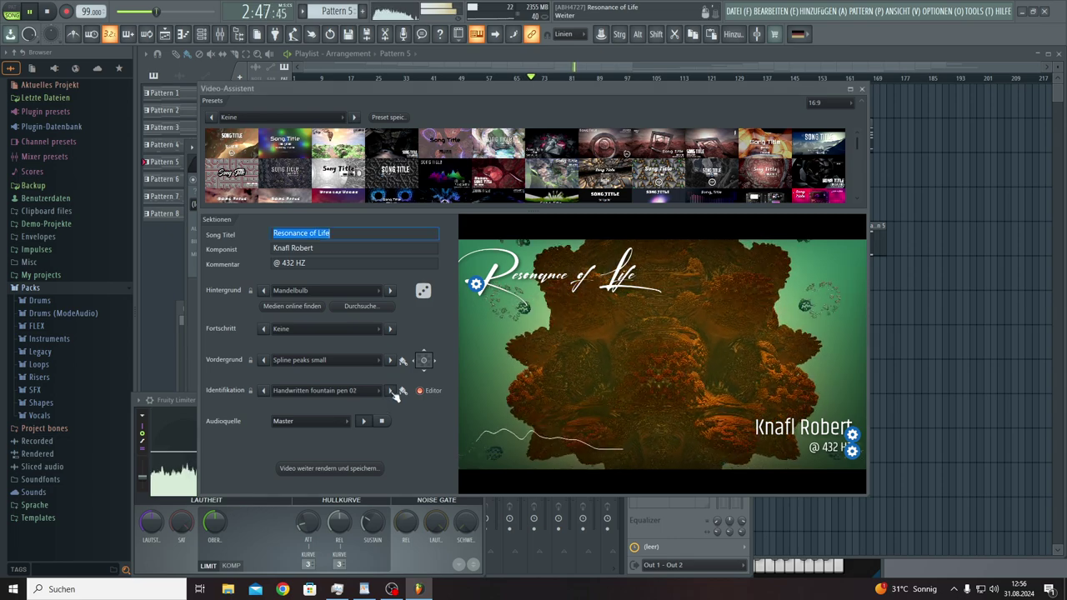
{"action": "left_click", "coordinate": [390, 390]}
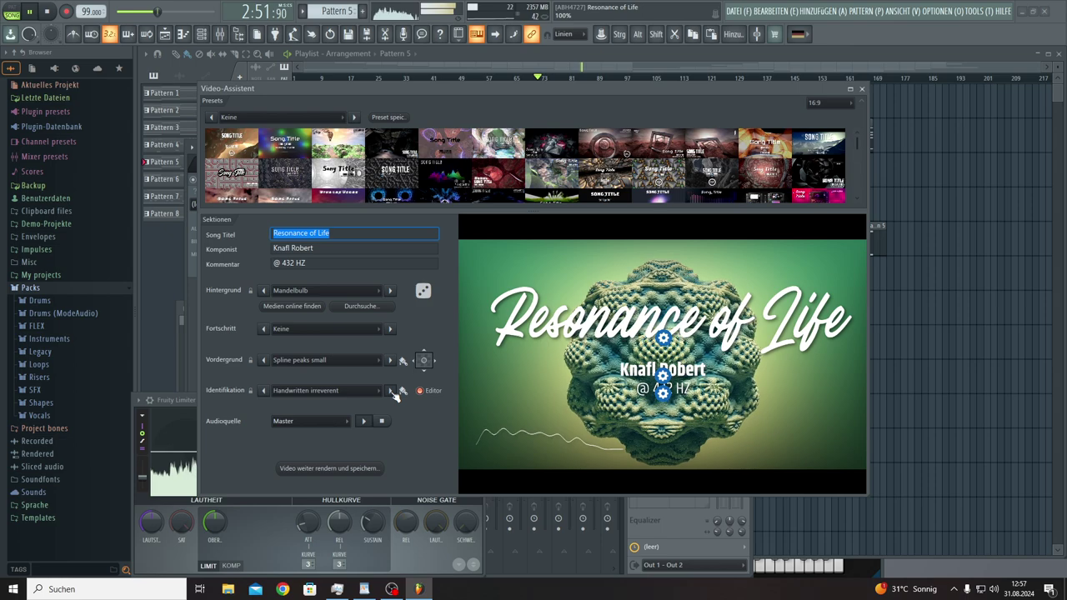
{"action": "left_click", "coordinate": [389, 390]}
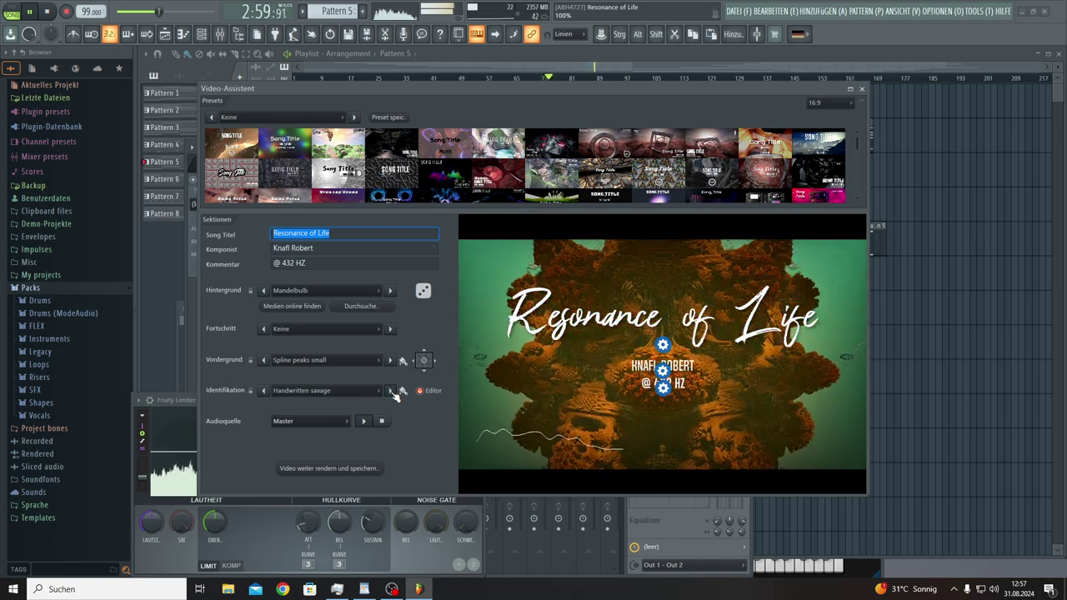
{"action": "left_click", "coordinate": [391, 391]}
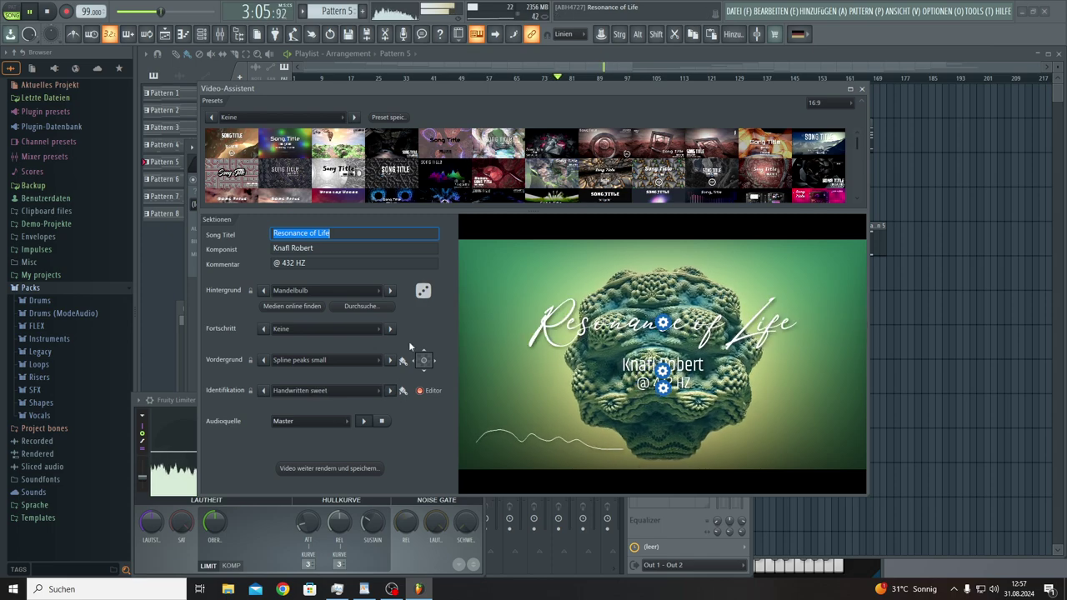
Step: Reposition and enlarge the video assistant window, and extend its preset gallery so more rows of thumbnails show
{"action": "scroll", "coordinate": [613, 154], "scroll_direction": "down", "scroll_amount": 3}
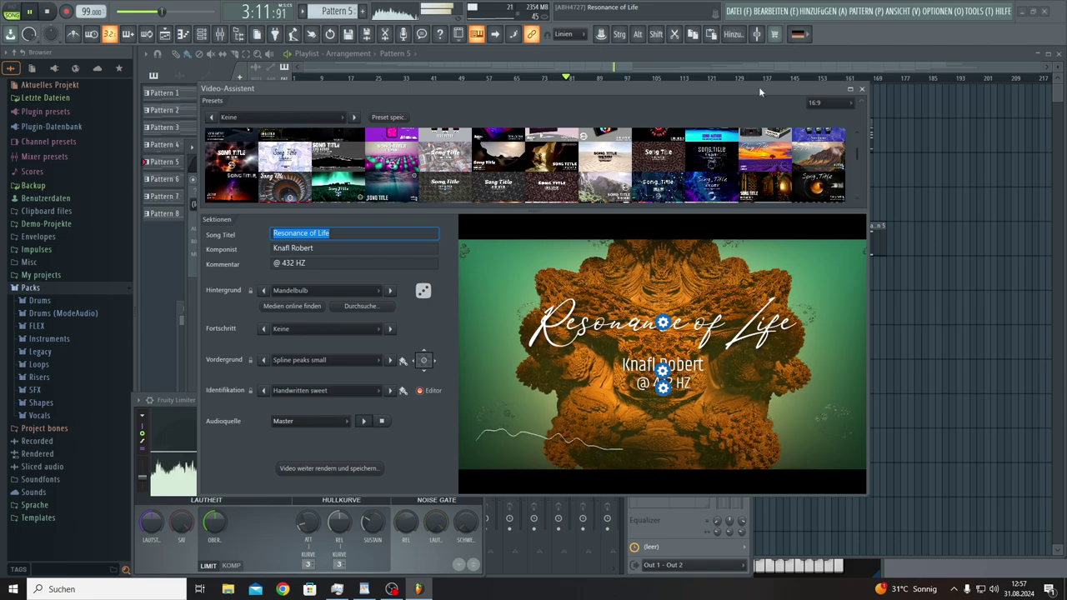
{"action": "left_click_drag", "start_coordinate": [758, 86], "coordinate": [916, 168]}
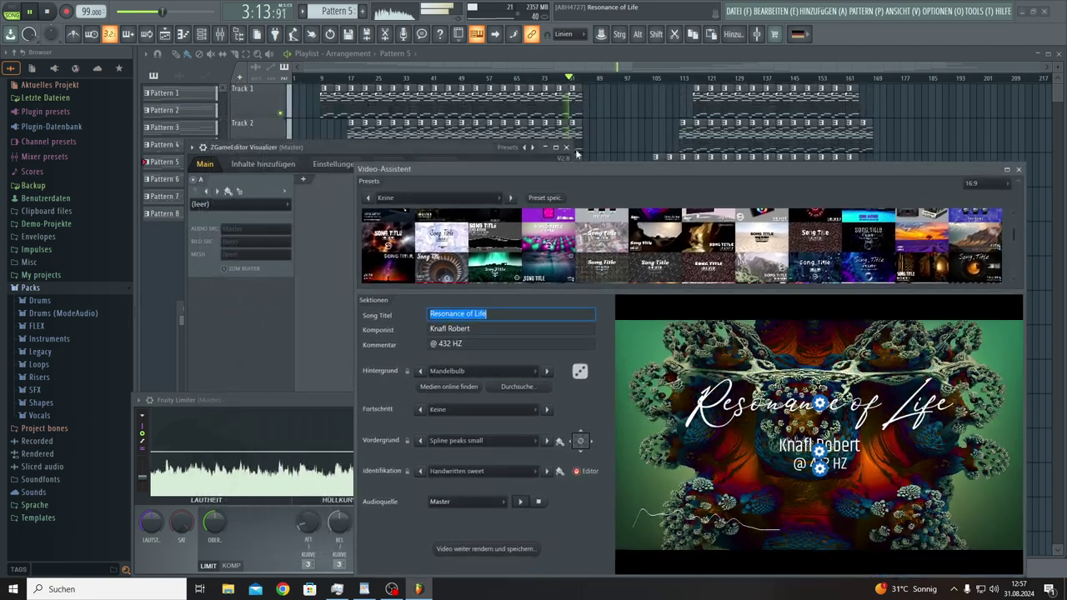
{"action": "left_click_drag", "start_coordinate": [449, 168], "coordinate": [227, 87]}
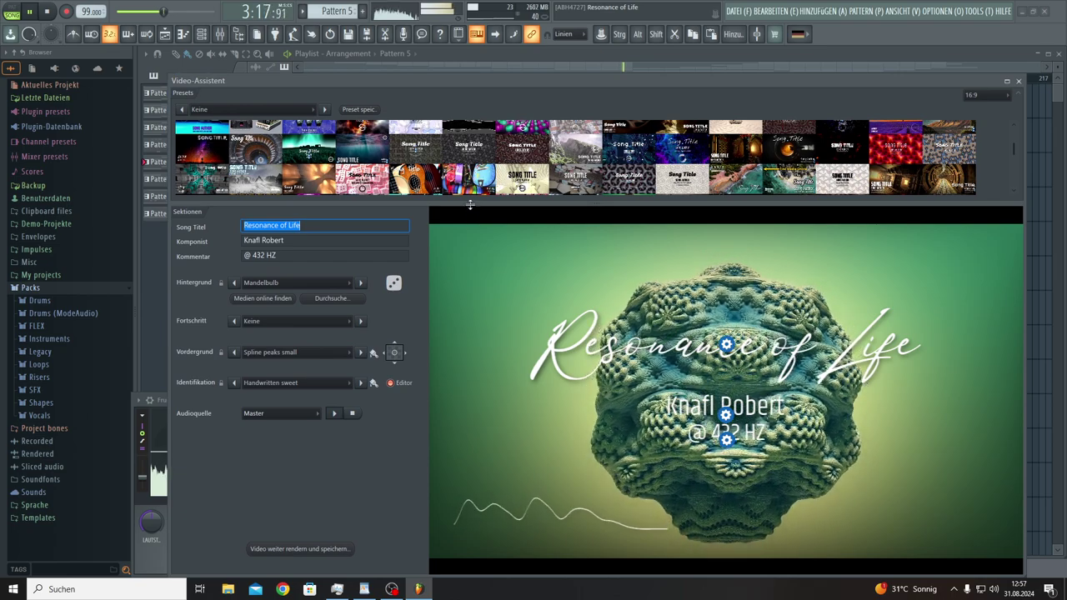
{"action": "left_click_drag", "start_coordinate": [470, 204], "coordinate": [472, 302]}
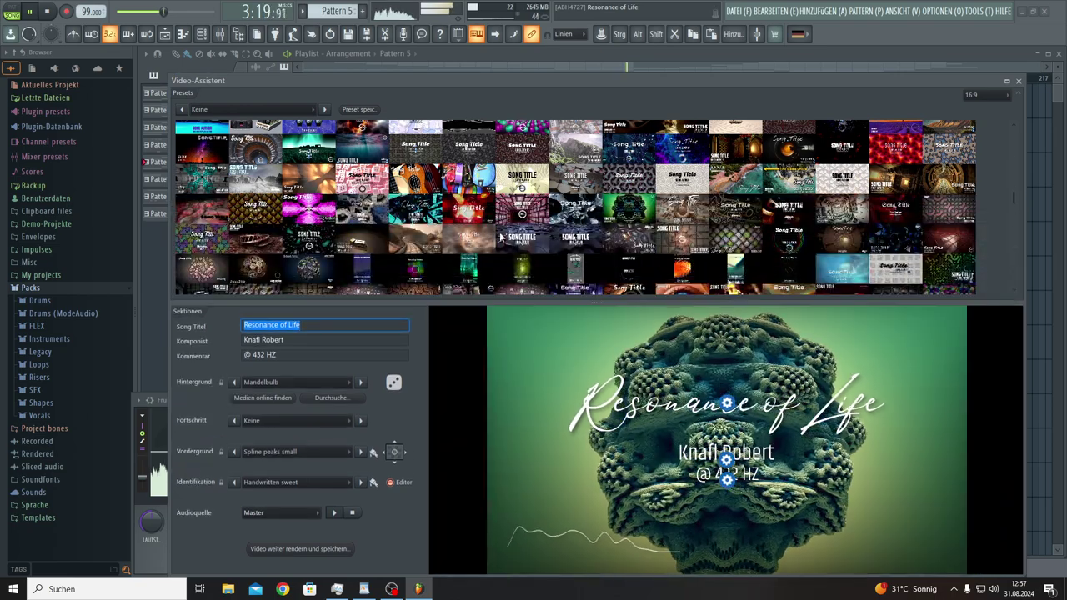
Step: Apply the Revisualizer - Eye of Magic video preset and shift the assistant window slightly upward
{"action": "scroll", "coordinate": [500, 238], "scroll_direction": "down", "scroll_amount": 4}
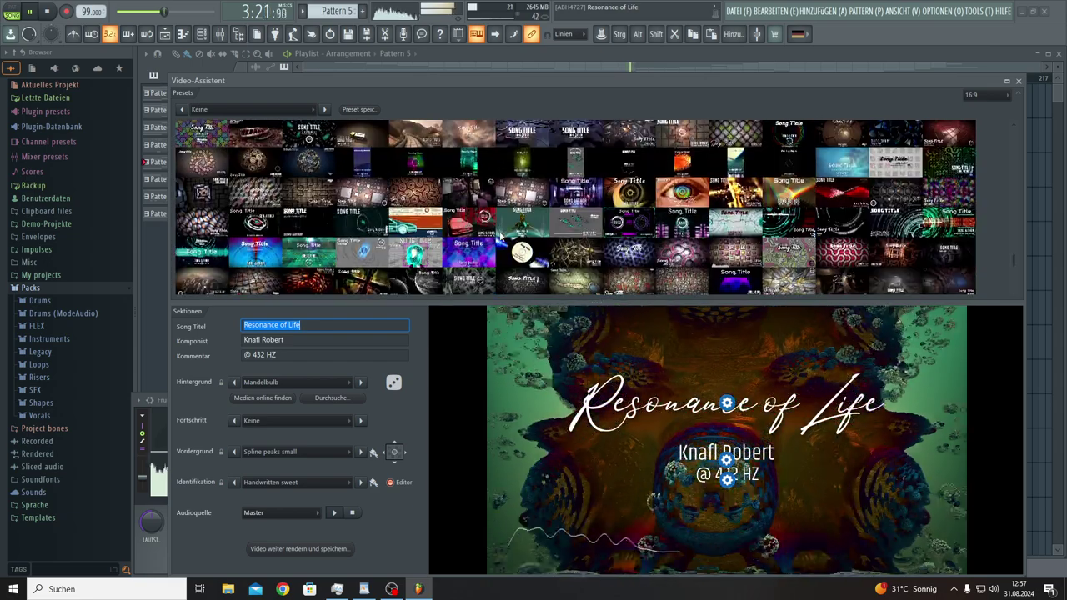
{"action": "scroll", "coordinate": [500, 237], "scroll_direction": "down", "scroll_amount": 1}
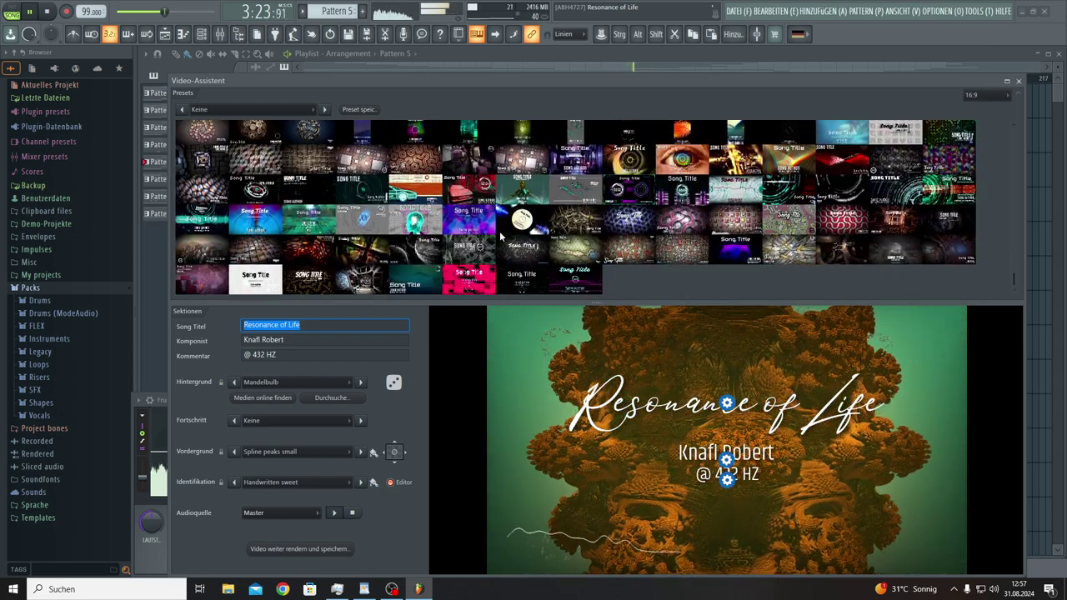
{"action": "left_click", "coordinate": [679, 163]}
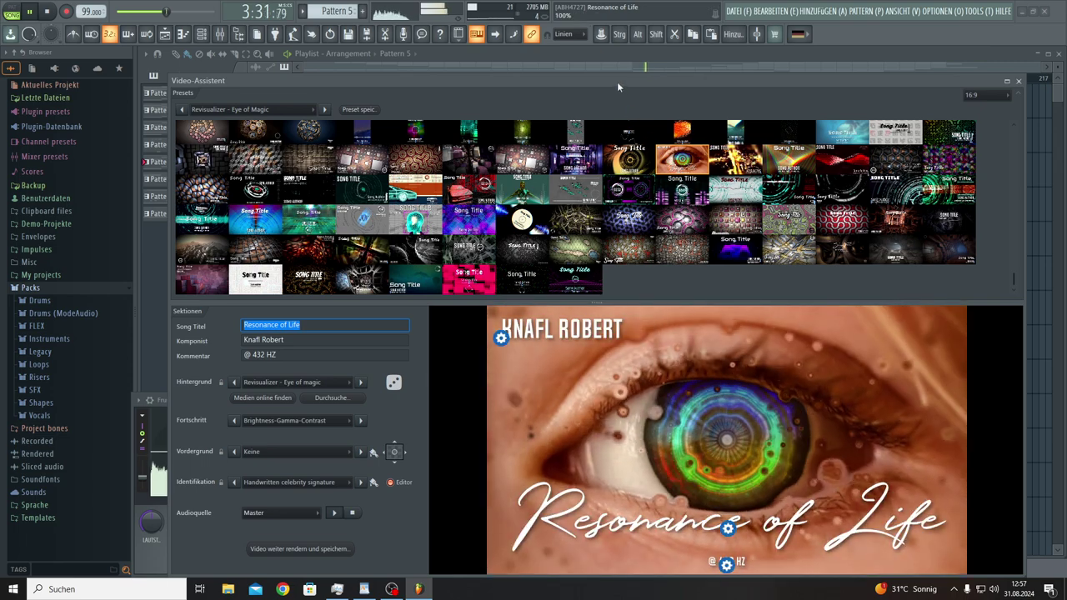
{"action": "left_click_drag", "start_coordinate": [617, 81], "coordinate": [608, 64]}
{"action": "left_click_drag", "start_coordinate": [611, 63], "coordinate": [612, 62]}
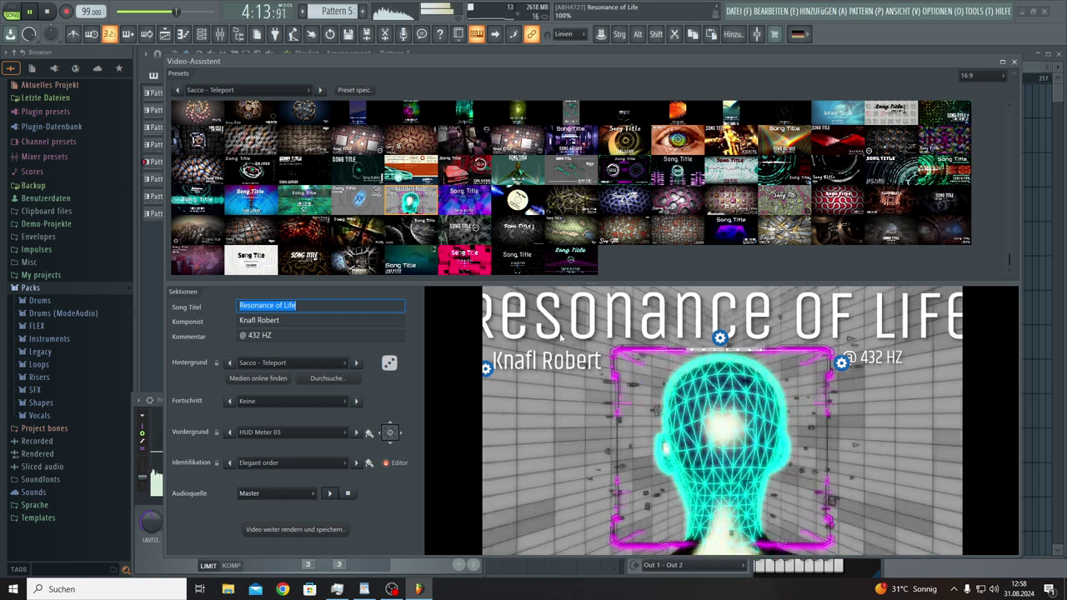
Step: On the Sacco - Teleport preset, shrink the song title to fit the frame and reposition the composer text at the lower right and the comment farther right
{"action": "left_click", "coordinate": [720, 339]}
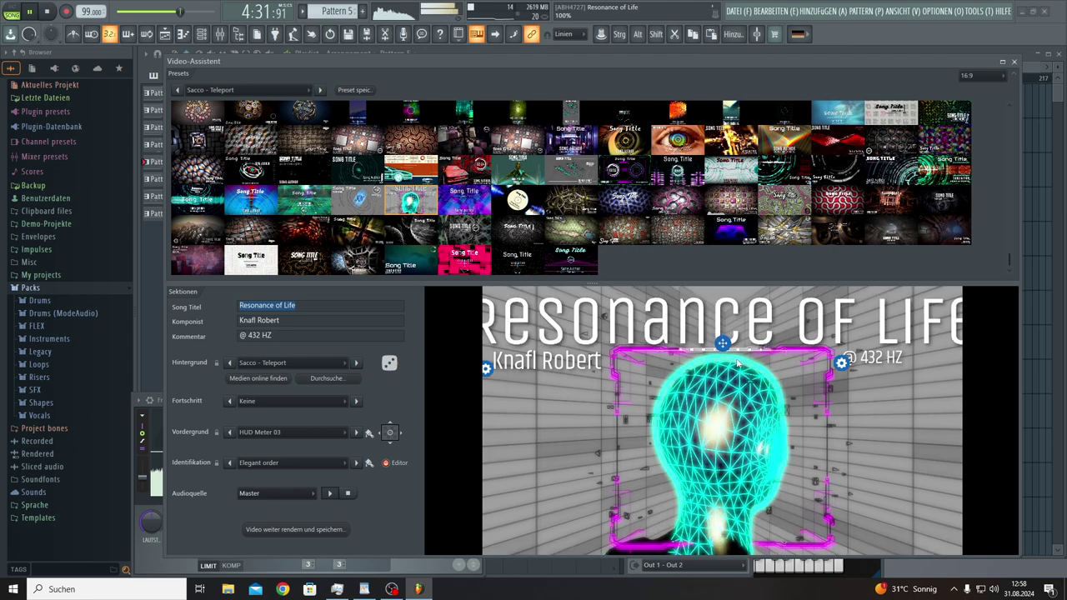
{"action": "mouse_move", "coordinate": [726, 343]}
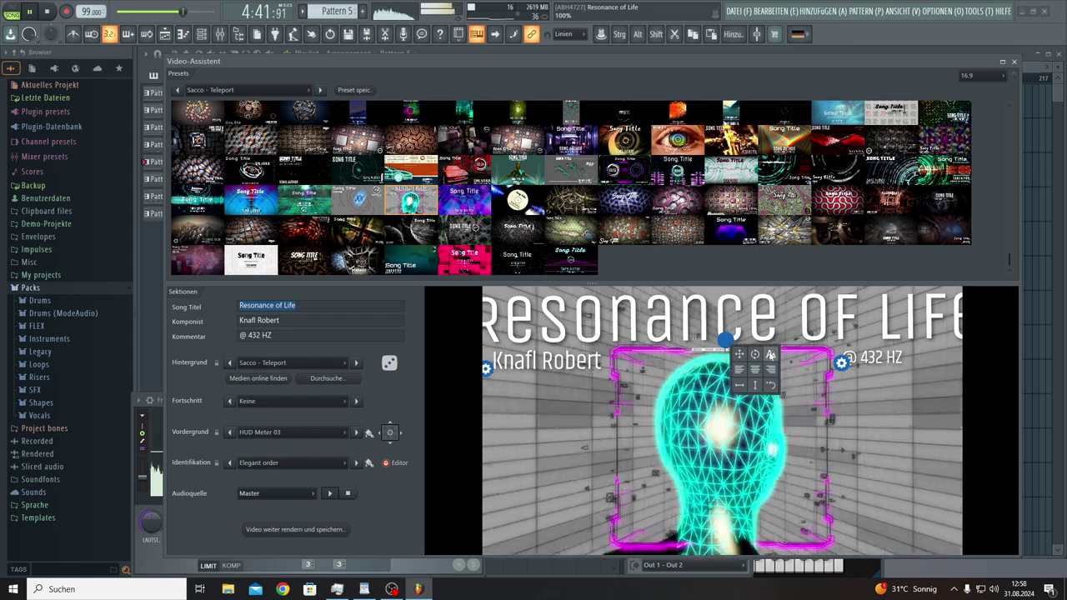
{"action": "left_click", "coordinate": [771, 354]}
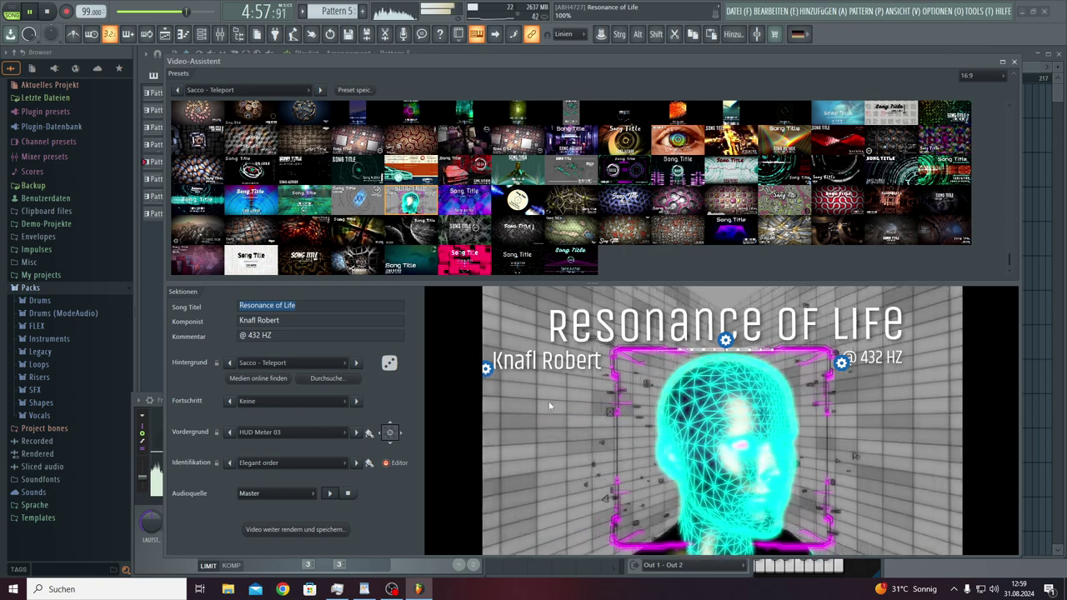
{"action": "mouse_move", "coordinate": [498, 383]}
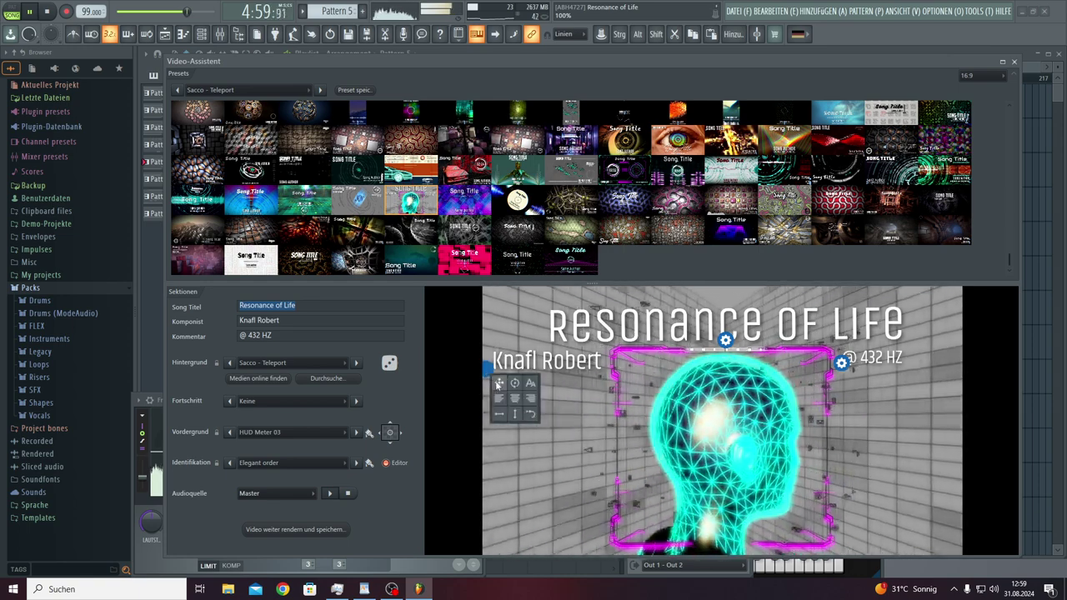
{"action": "left_click_drag", "start_coordinate": [498, 383], "coordinate": [844, 561]}
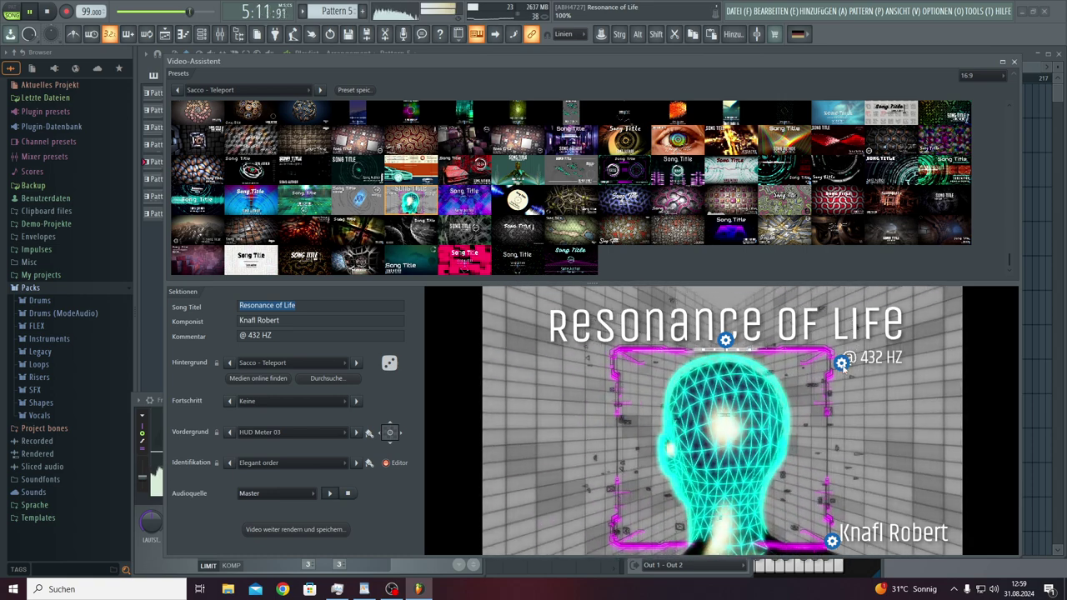
{"action": "left_click_drag", "start_coordinate": [844, 368], "coordinate": [904, 369]}
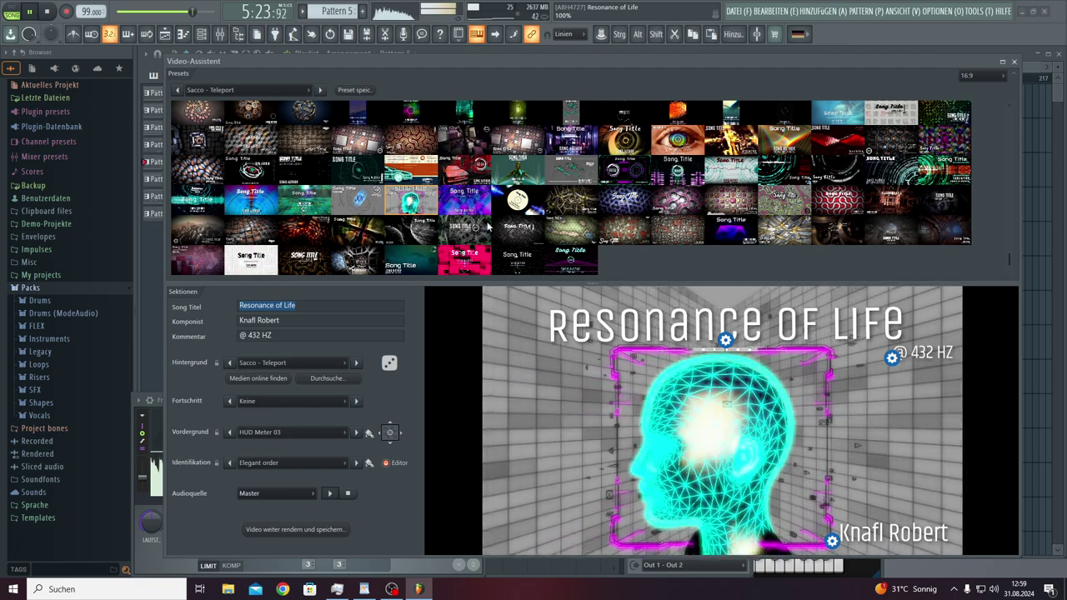
Step: Try the Abstract Terrain Objects Circle, Abstract Terrain Objects Diamond and 3D Cellular Tiling video presets
{"action": "scroll", "coordinate": [489, 225], "scroll_direction": "up", "scroll_amount": 5}
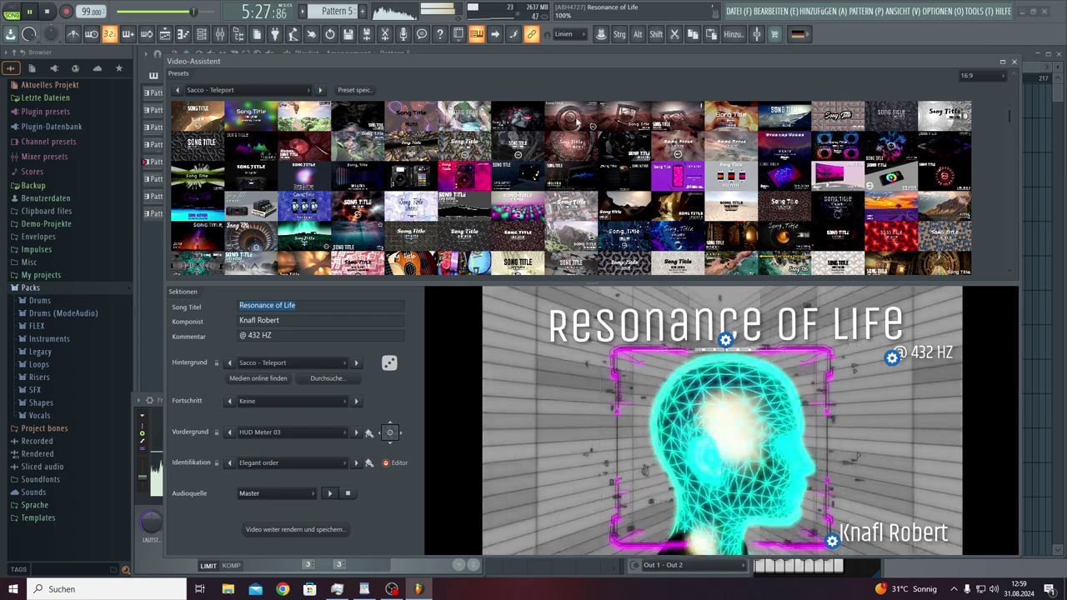
{"action": "left_click", "coordinate": [573, 121]}
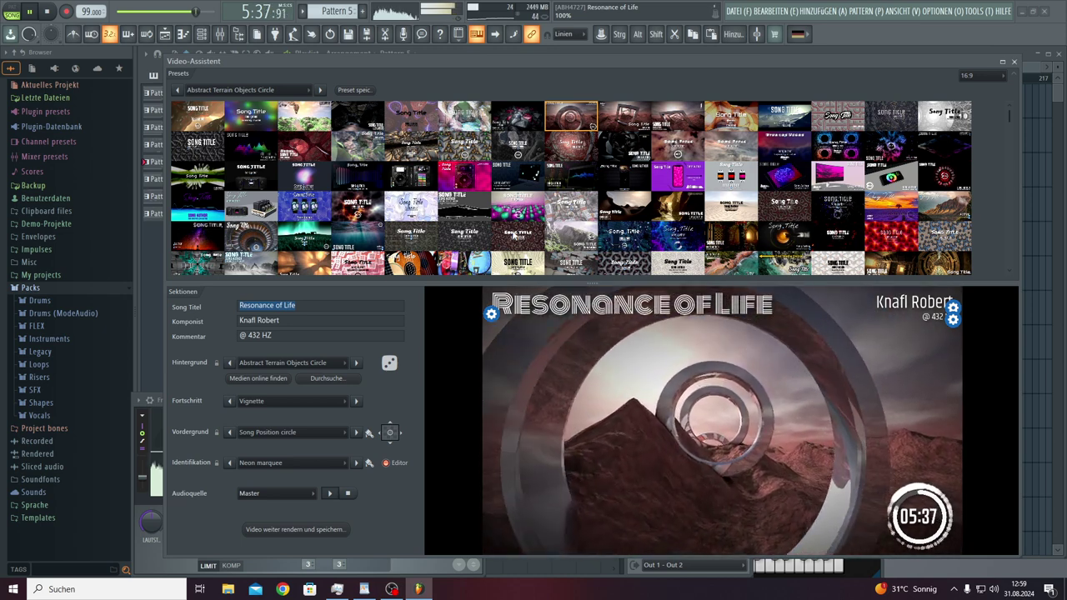
{"action": "left_click", "coordinate": [624, 117]}
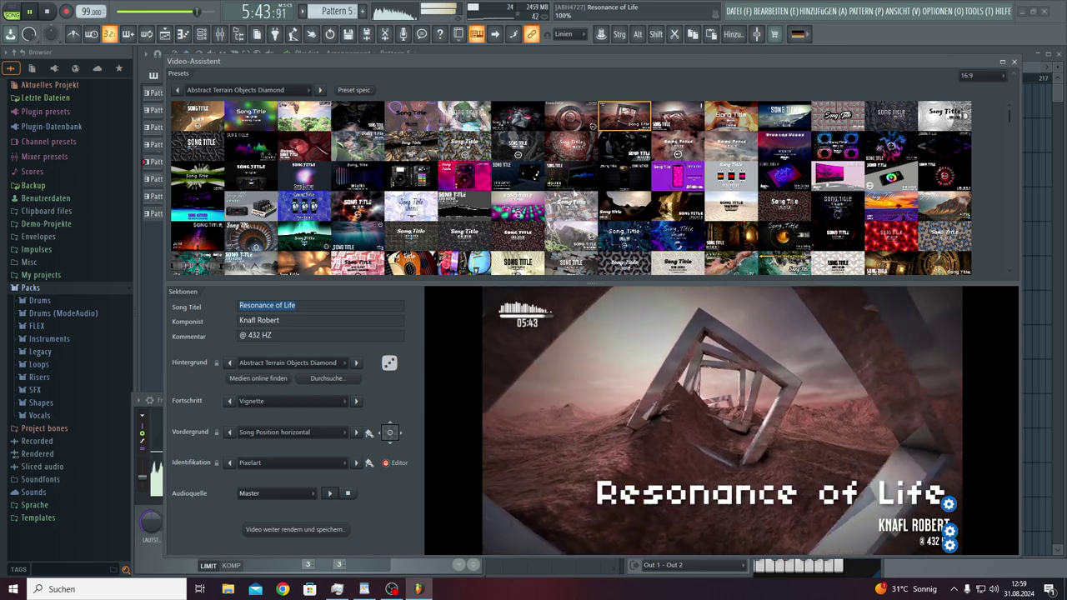
{"action": "left_click", "coordinate": [676, 122]}
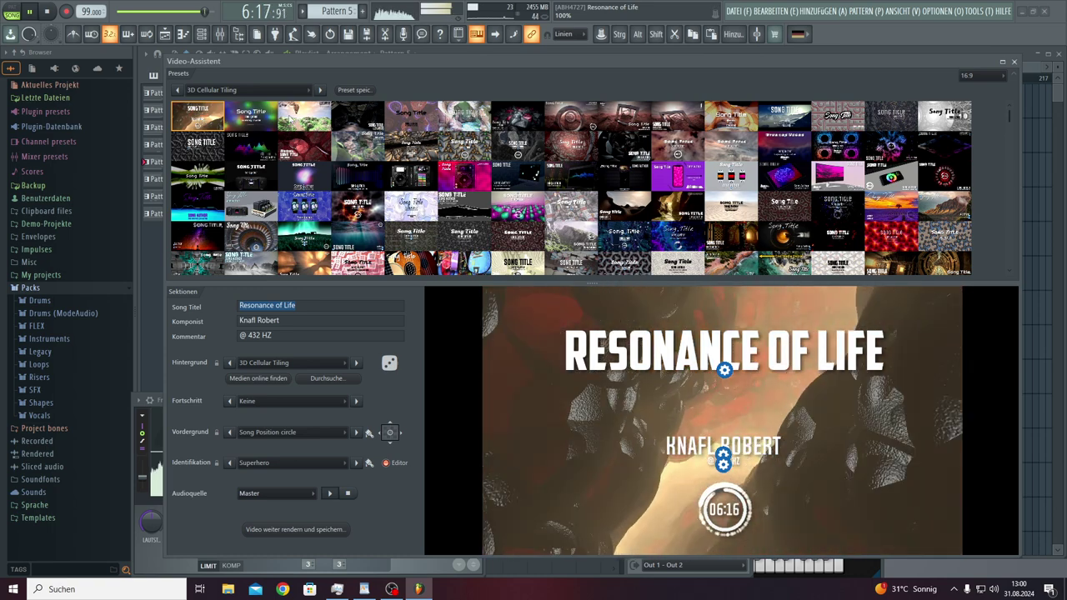
Step: Apply the Abstract Balloon Flight preset and move the "@ 432 HZ" comment below the end of the song title
{"action": "left_click", "coordinate": [269, 112]}
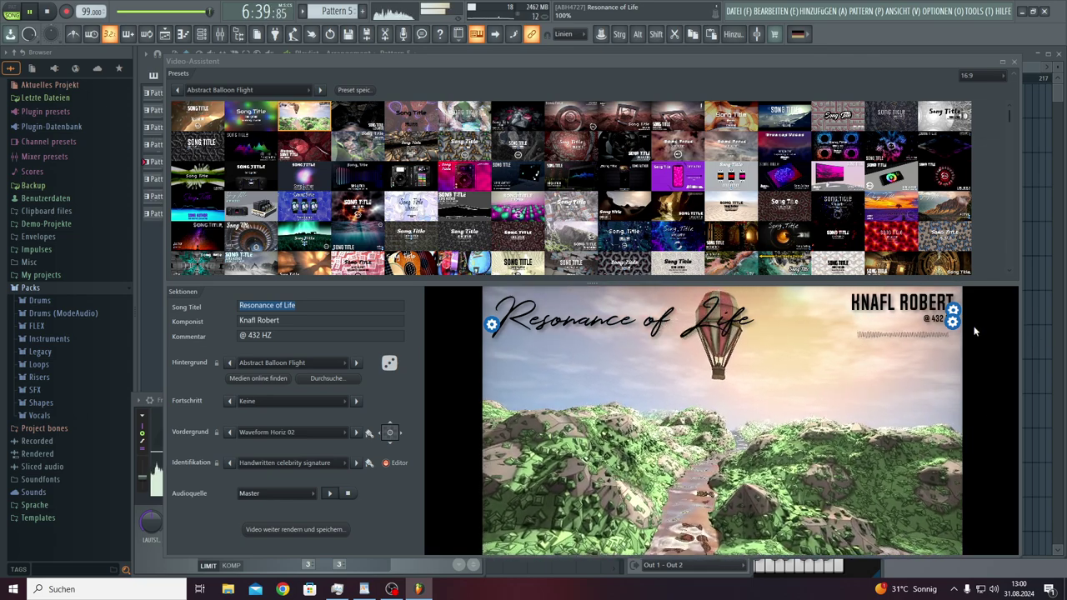
{"action": "mouse_move", "coordinate": [955, 329]}
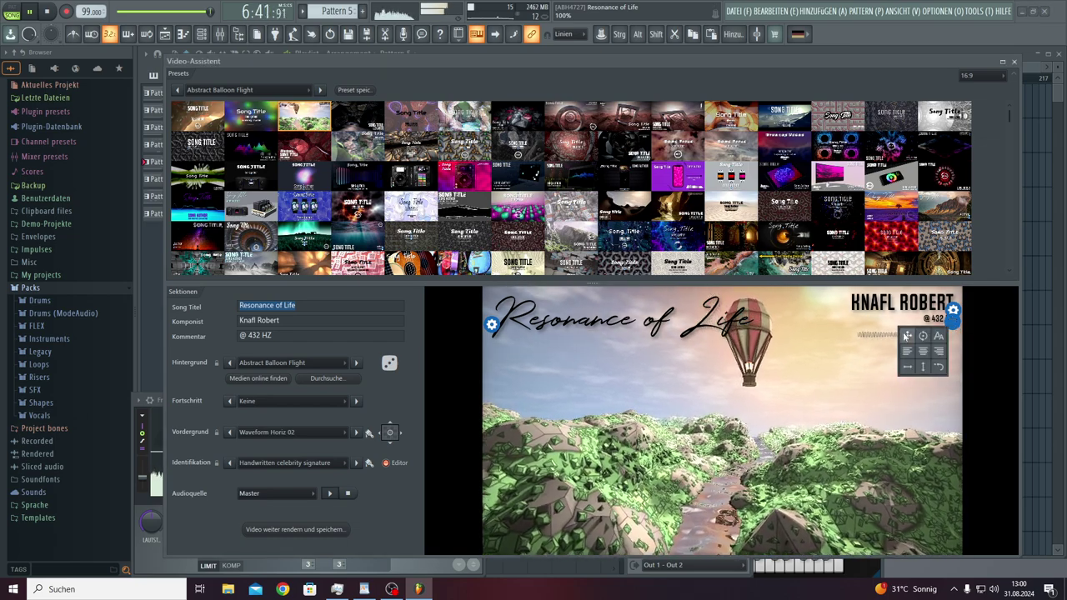
{"action": "left_click_drag", "start_coordinate": [908, 335], "coordinate": [728, 348]}
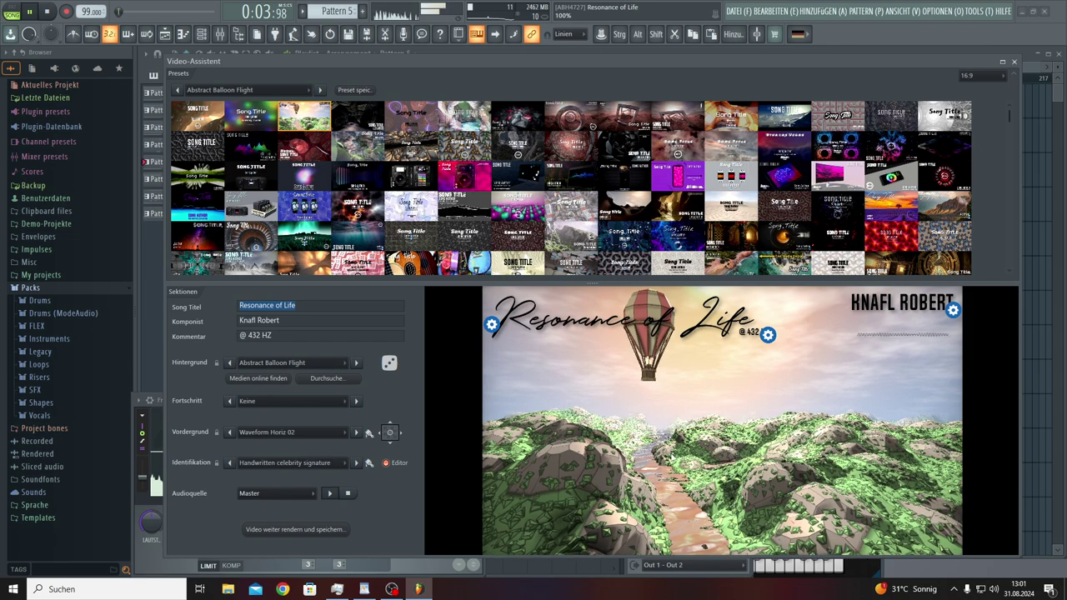
Step: Try the Frozen Wasteland video preset
{"action": "scroll", "coordinate": [418, 227], "scroll_direction": "down", "scroll_amount": 2}
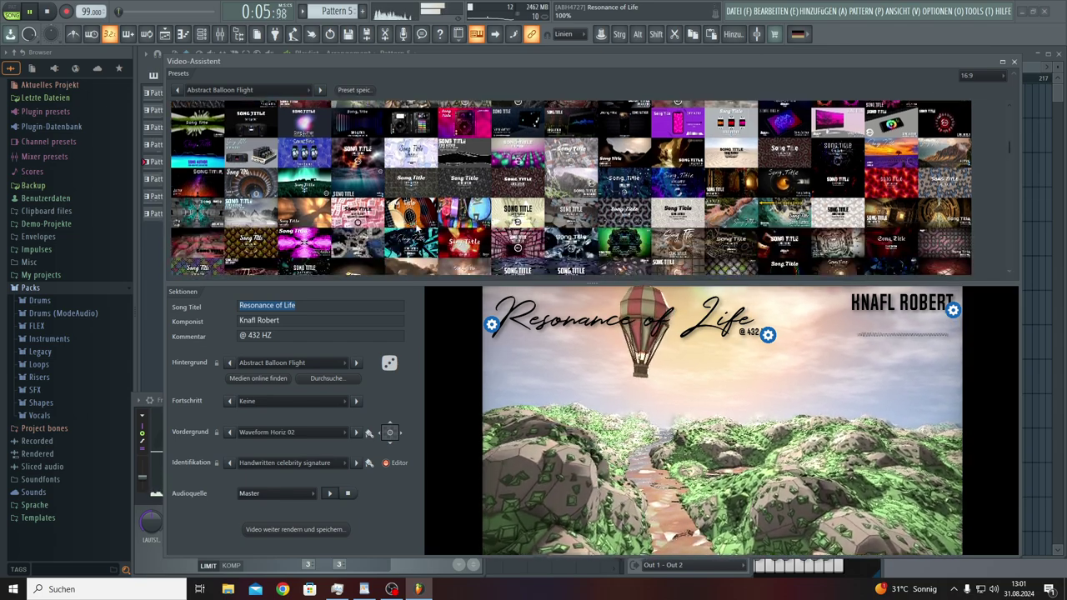
{"action": "left_click", "coordinate": [247, 216]}
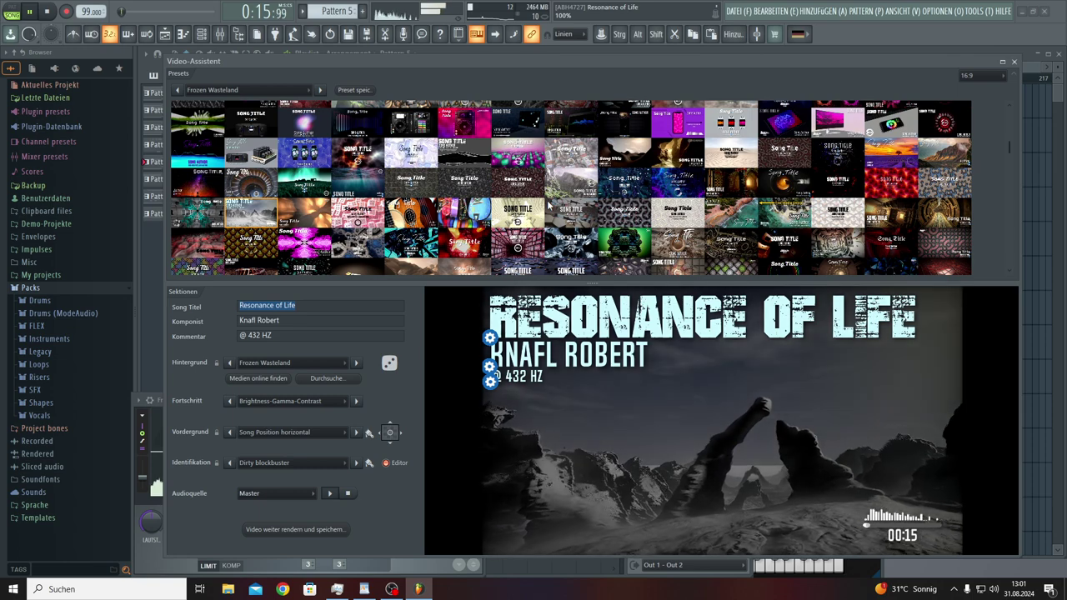
Step: Apply the Revisualizer - Hyperspeed preset and move the "@ 432 HZ" comment directly beneath the start of the song title
{"action": "scroll", "coordinate": [794, 225], "scroll_direction": "down", "scroll_amount": 1}
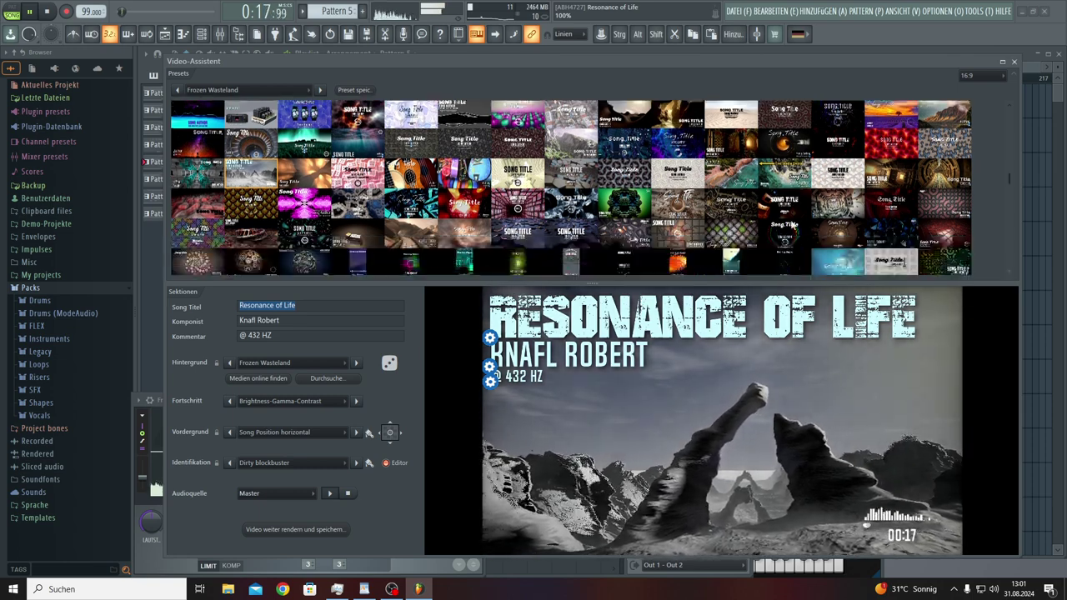
{"action": "scroll", "coordinate": [794, 225], "scroll_direction": "down", "scroll_amount": 2}
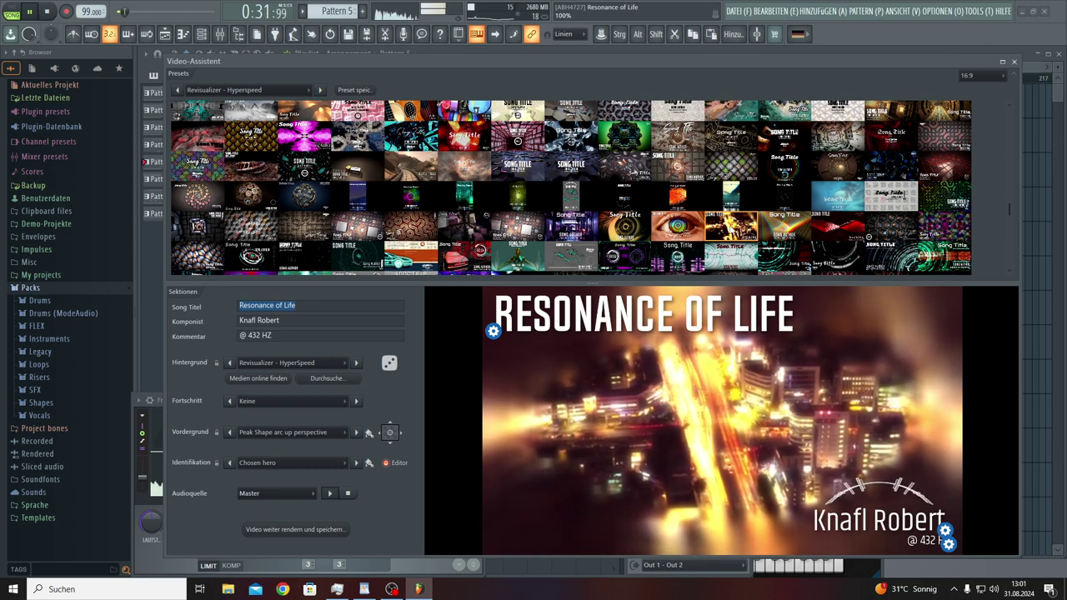
{"action": "scroll", "coordinate": [730, 230], "scroll_direction": "down", "scroll_amount": 2}
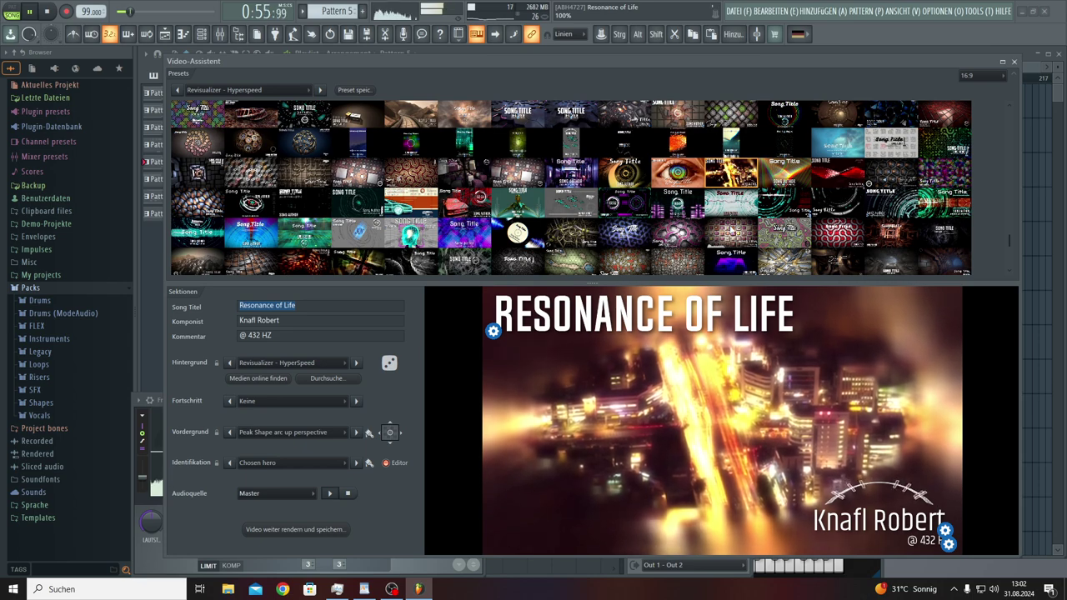
{"action": "left_click", "coordinate": [950, 542]}
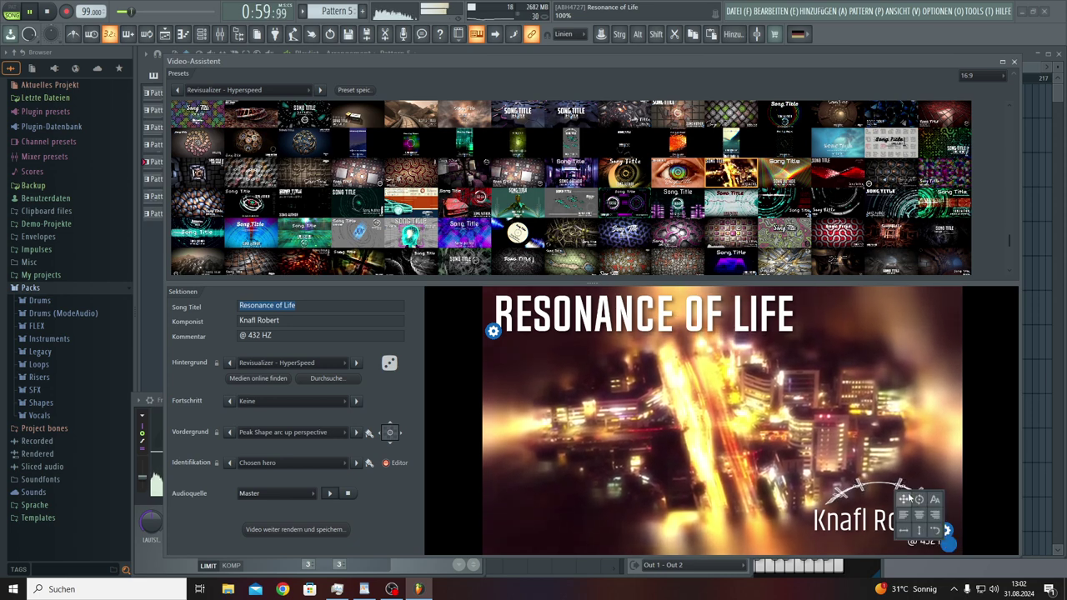
{"action": "left_click_drag", "start_coordinate": [948, 542], "coordinate": [817, 348]}
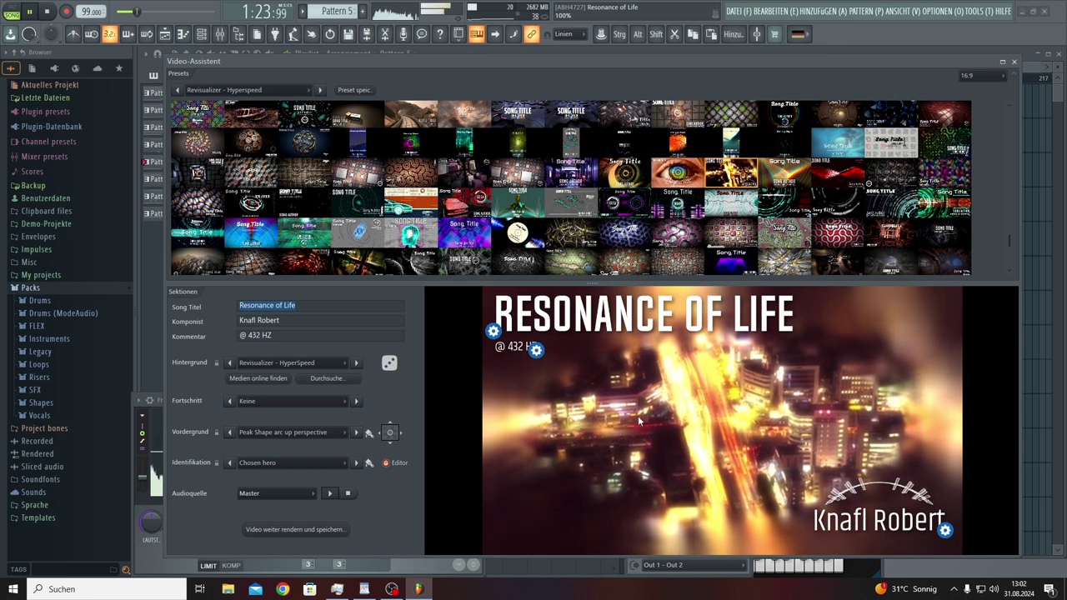
Step: Open the video export settings from the assistant and cancel them without exporting
{"action": "left_click", "coordinate": [294, 529]}
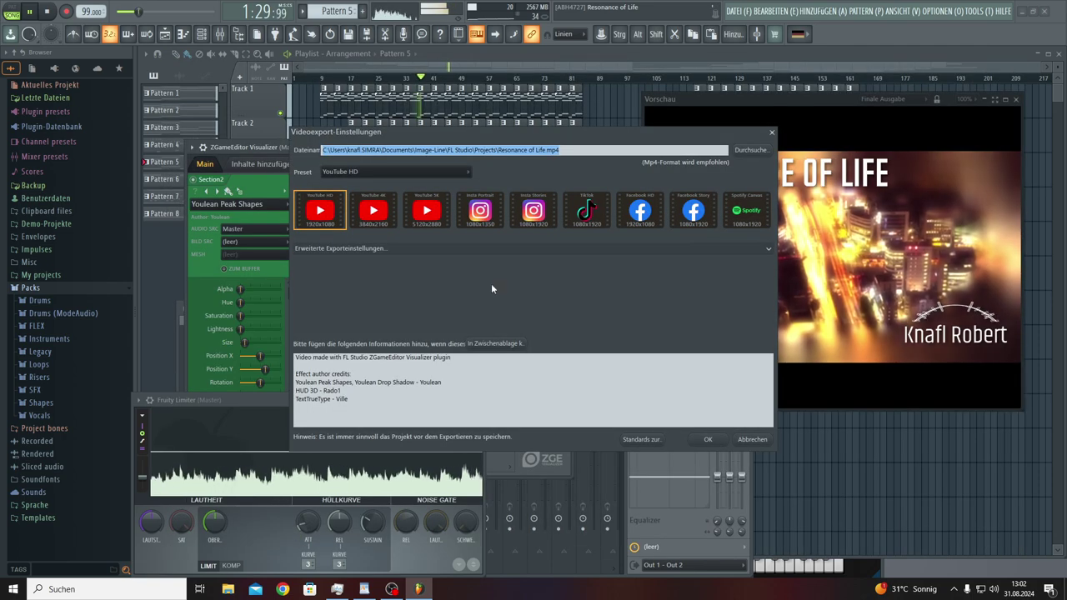
{"action": "left_click", "coordinate": [752, 439]}
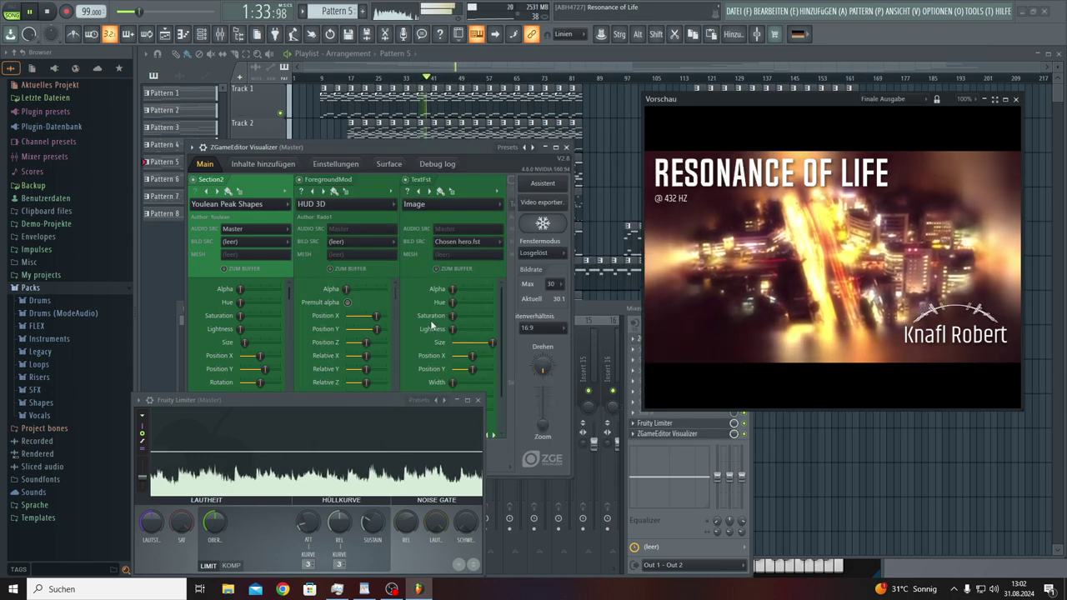
Step: Close Fruity Limiter, shrink the video preview and widen the visualizer window to expose its Section0, Section1 and H layers
{"action": "left_click_drag", "start_coordinate": [395, 147], "coordinate": [355, 78]}
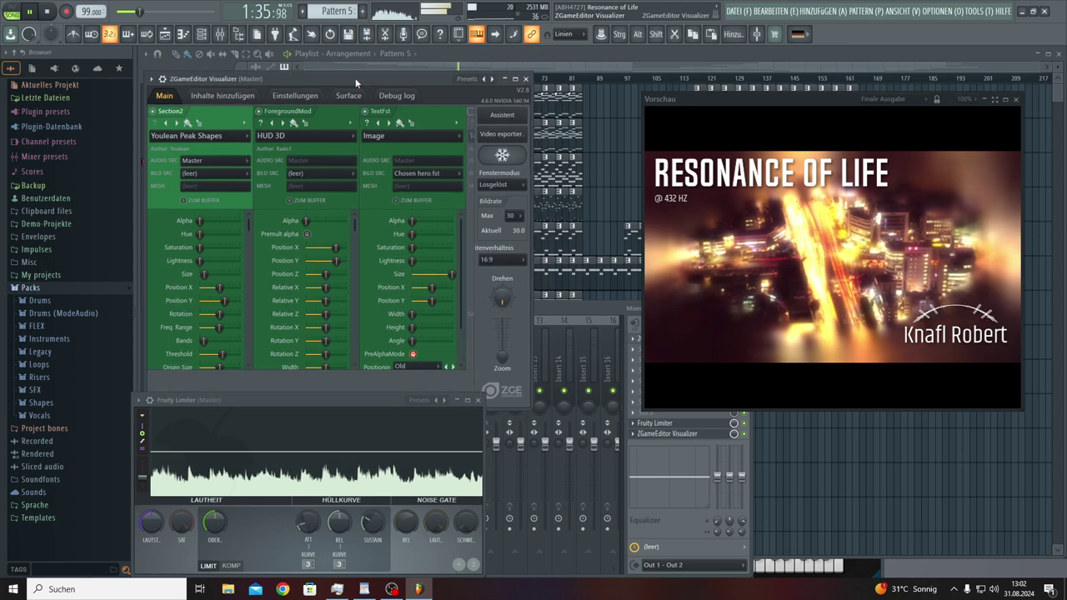
{"action": "left_click_drag", "start_coordinate": [530, 280], "coordinate": [638, 280]}
{"action": "left_click_drag", "start_coordinate": [645, 408], "coordinate": [804, 274]}
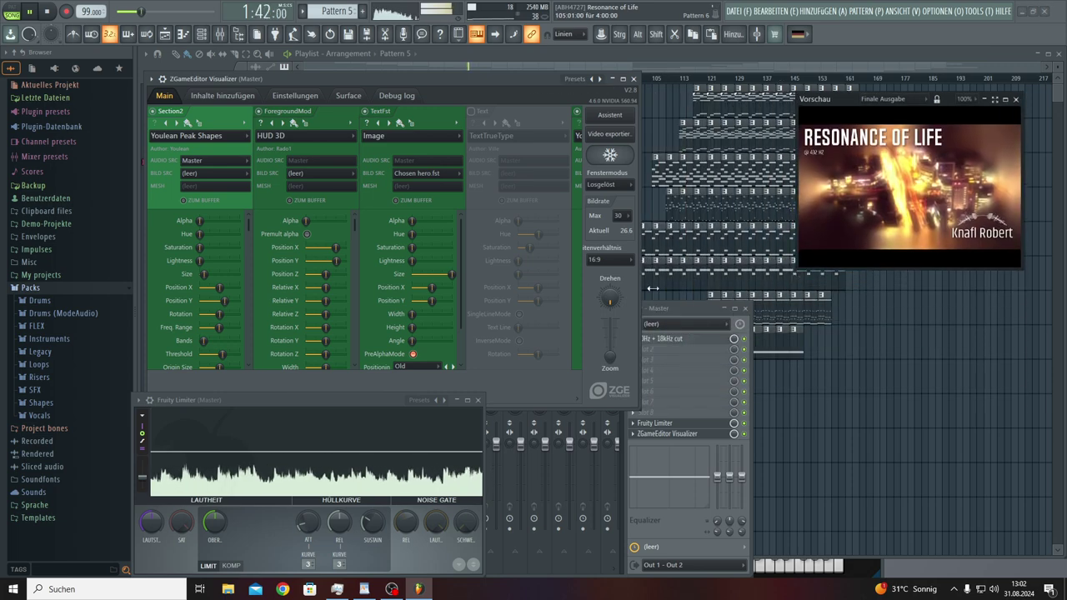
{"action": "left_click_drag", "start_coordinate": [642, 286], "coordinate": [775, 286]}
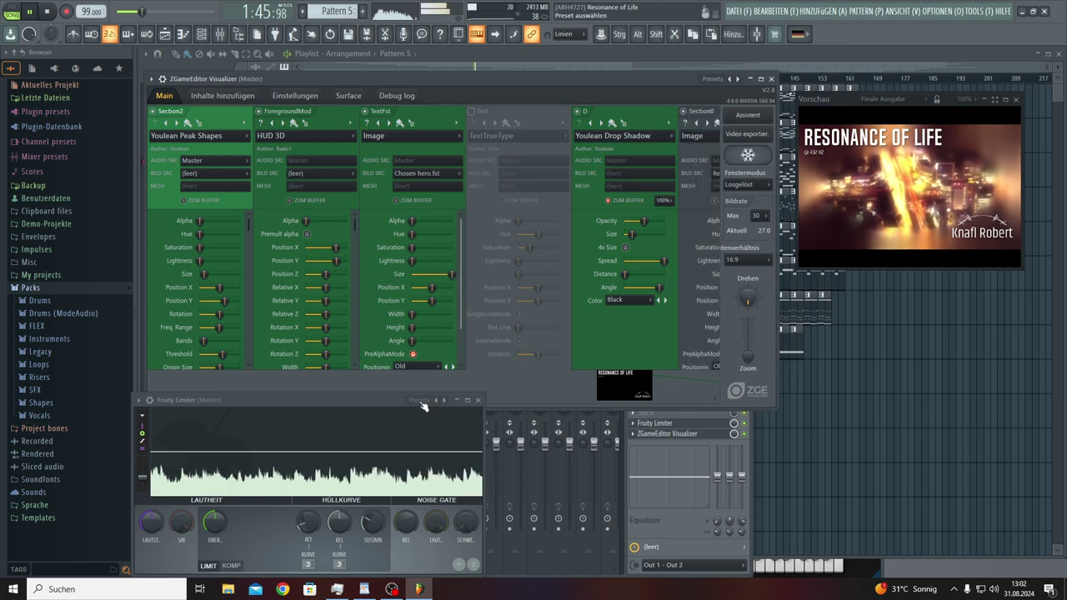
{"action": "left_click", "coordinate": [479, 401]}
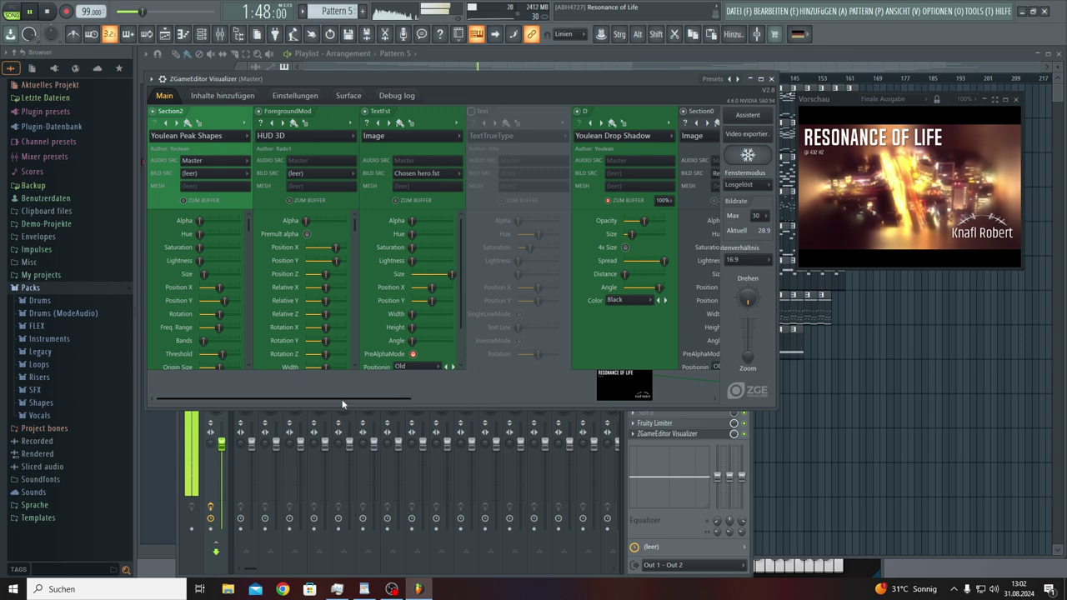
{"action": "left_click_drag", "start_coordinate": [338, 399], "coordinate": [628, 407]}
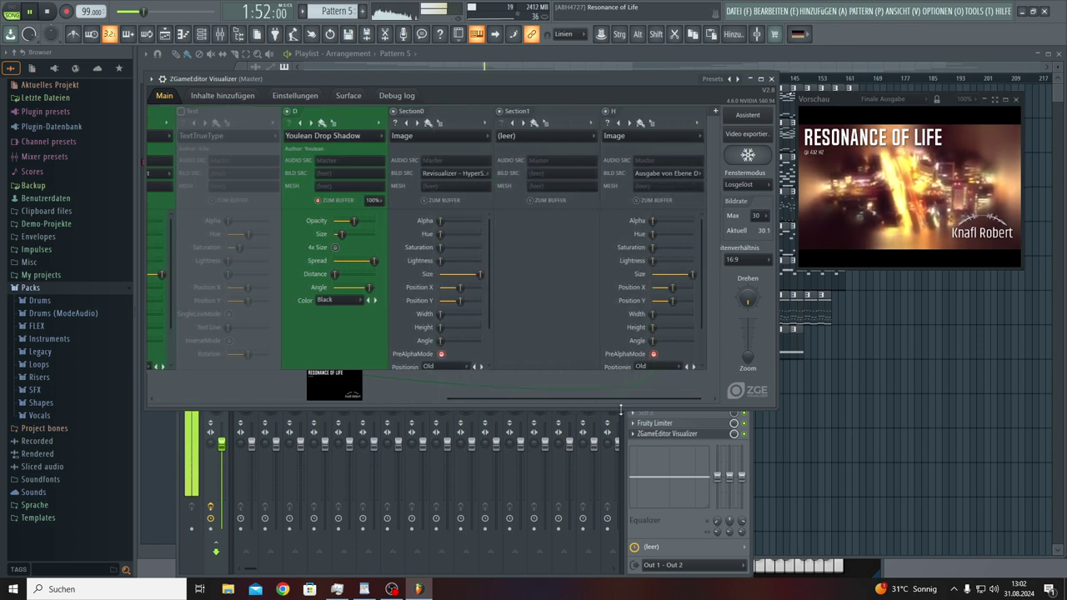
Step: Insert a new layer between Section0 and Section1 and assign it the FogMachine background effect
{"action": "left_click", "coordinate": [591, 123]}
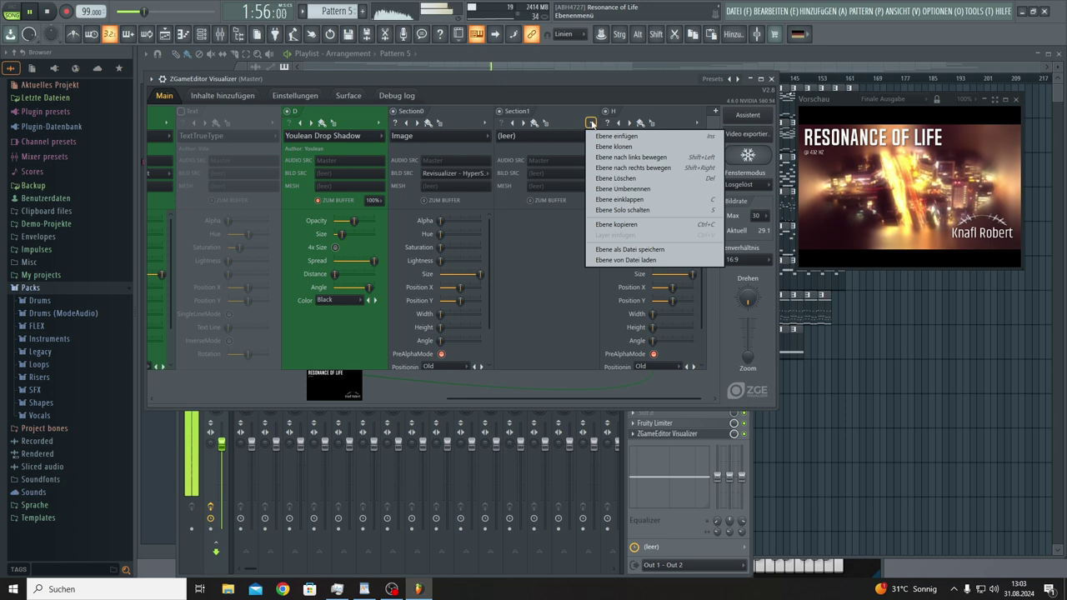
{"action": "left_click", "coordinate": [610, 137]}
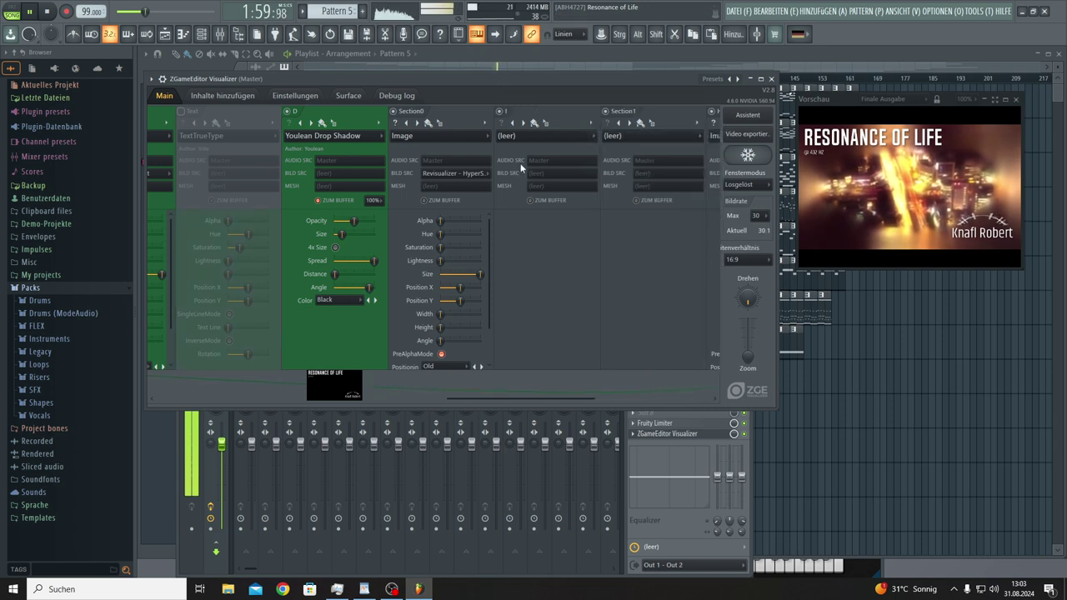
{"action": "left_click", "coordinate": [527, 136]}
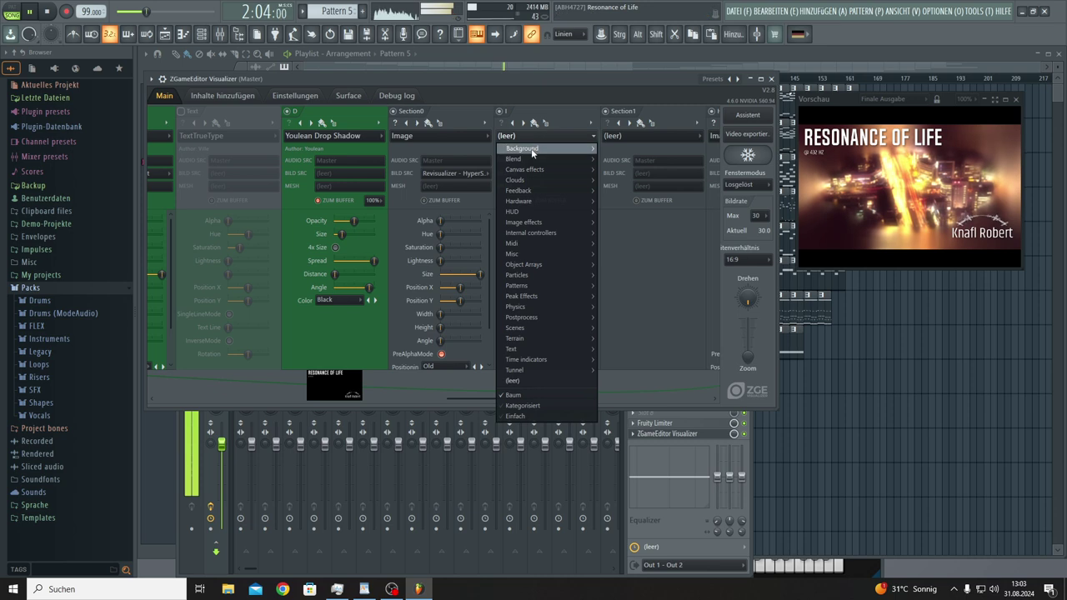
{"action": "mouse_move", "coordinate": [532, 152]}
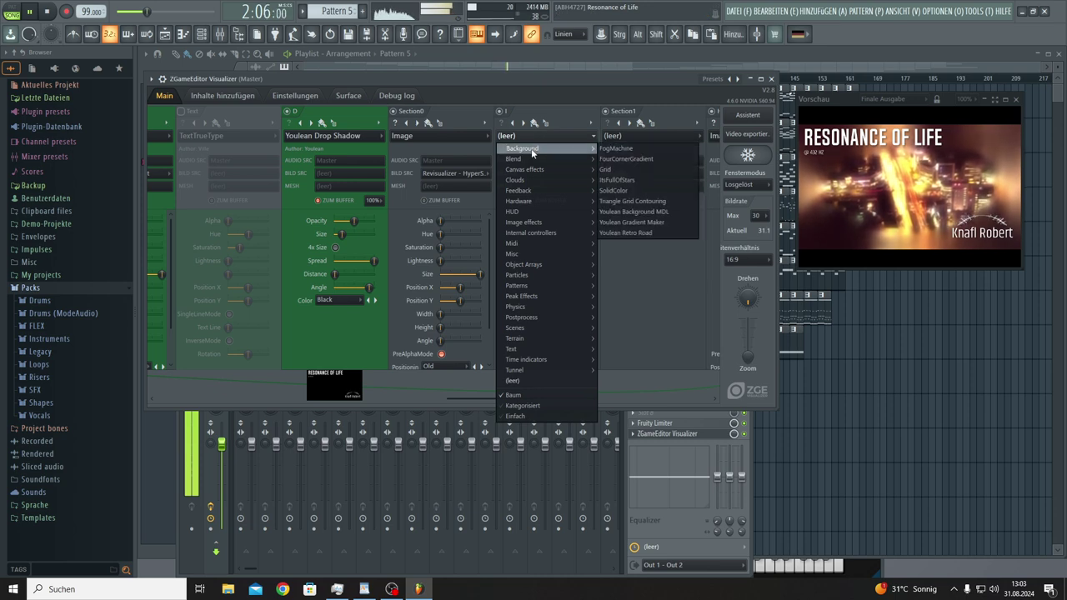
{"action": "left_click", "coordinate": [600, 149]}
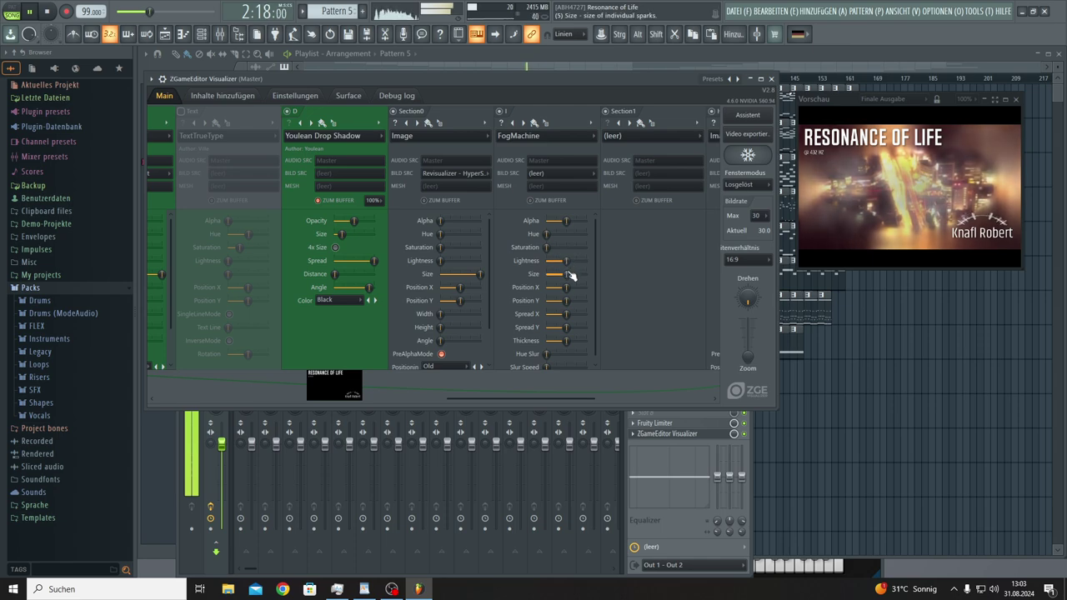
Step: Reduce the FogMachine layer's size to about a third and raise its Hue Slur and Slur Speed slightly to low values
{"action": "left_click_drag", "start_coordinate": [570, 275], "coordinate": [580, 274]}
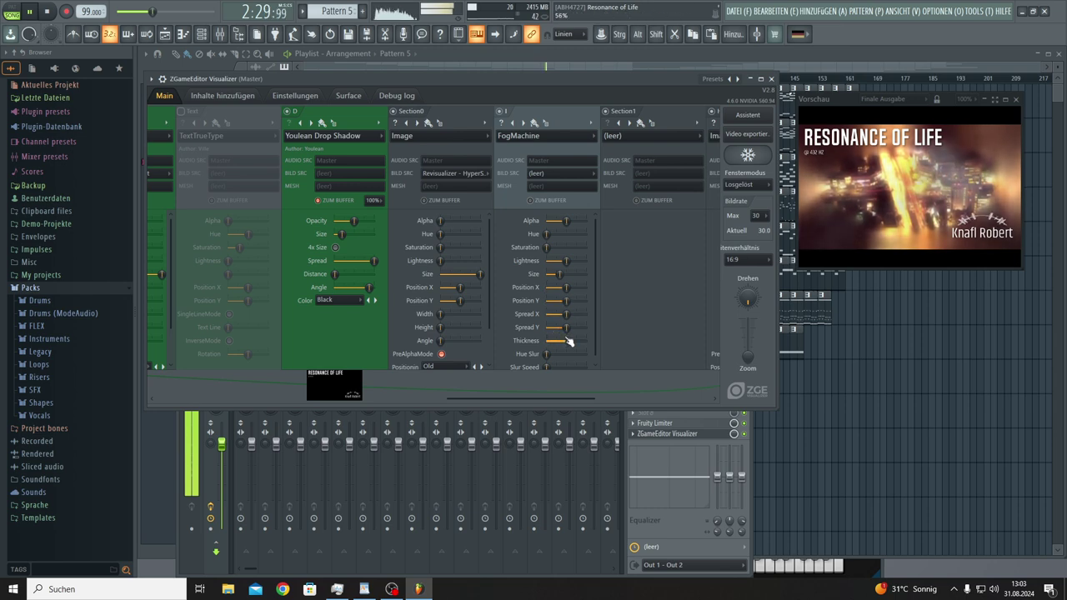
{"action": "scroll", "coordinate": [595, 351], "scroll_direction": "down", "scroll_amount": 1}
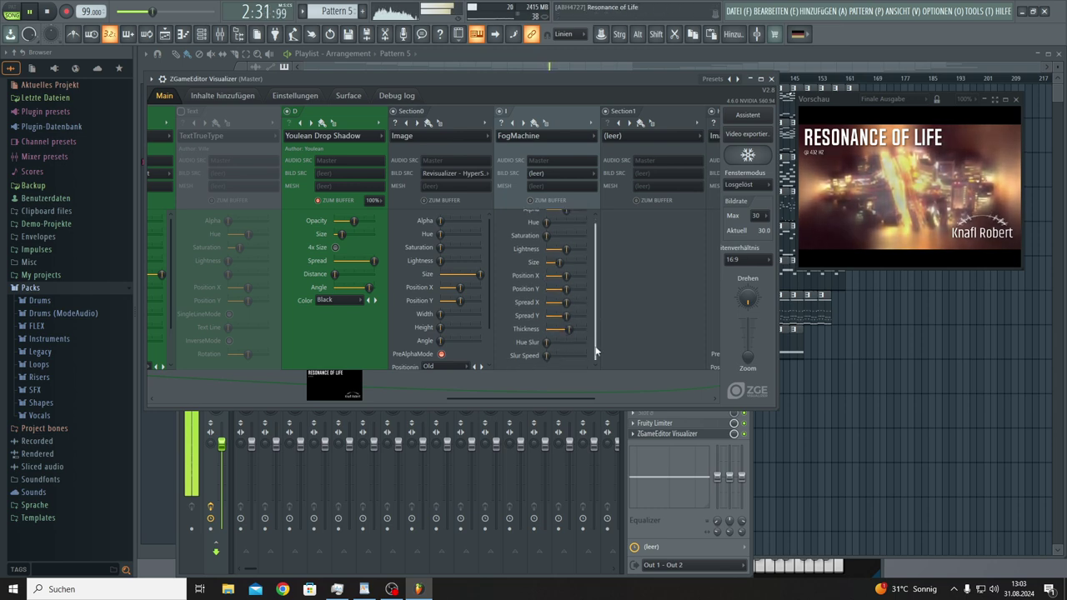
{"action": "scroll", "coordinate": [595, 351], "scroll_direction": "up", "scroll_amount": 1}
{"action": "left_click_drag", "start_coordinate": [550, 367], "coordinate": [561, 363]}
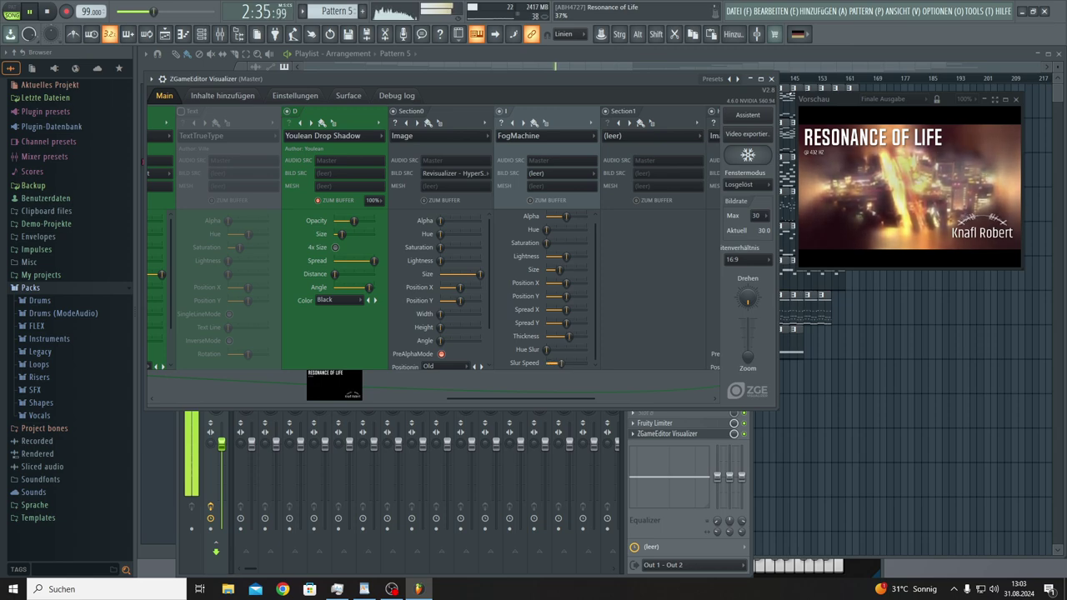
{"action": "left_click_drag", "start_coordinate": [564, 363], "coordinate": [584, 363]}
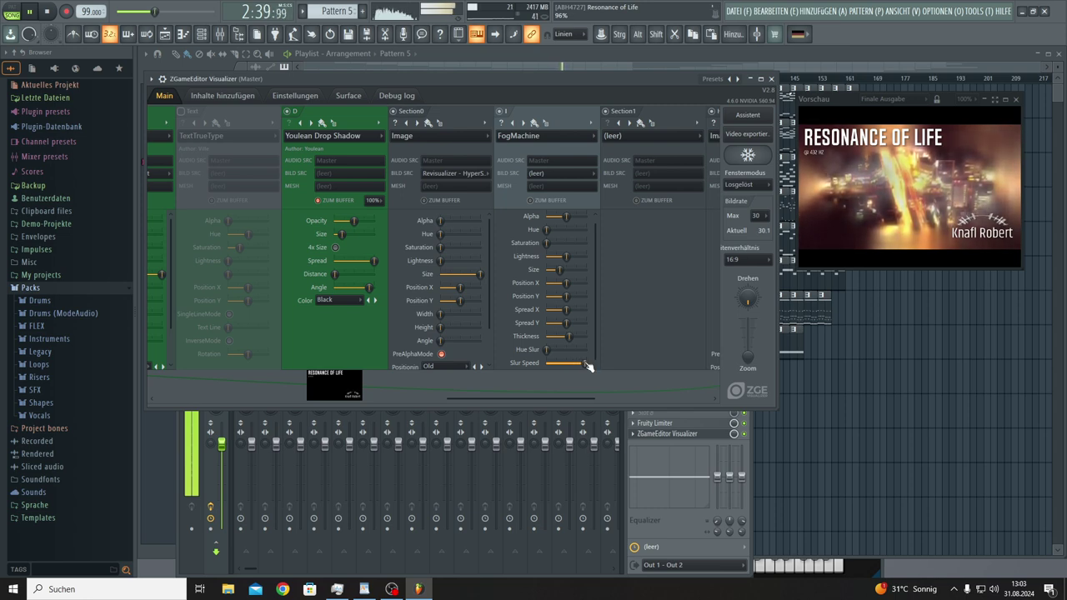
{"action": "left_click_drag", "start_coordinate": [587, 367], "coordinate": [582, 337]}
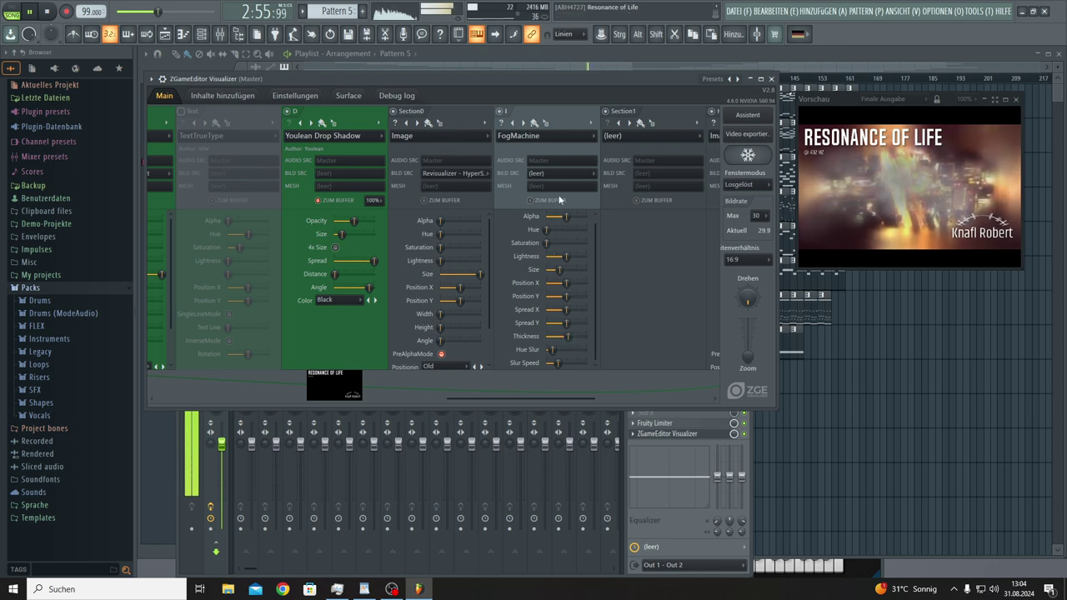
Step: Tune FogMachine with Alpha slightly above half, Spread X about 30%, Spread Y 71% and Position Y slightly below half
{"action": "mouse_move", "coordinate": [567, 218]}
{"action": "left_mouse_down"}
{"action": "mouse_move", "coordinate": [586, 216]}
{"action": "mouse_move", "coordinate": [545, 217]}
{"action": "mouse_move", "coordinate": [586, 217]}
{"action": "left_mouse_up"}
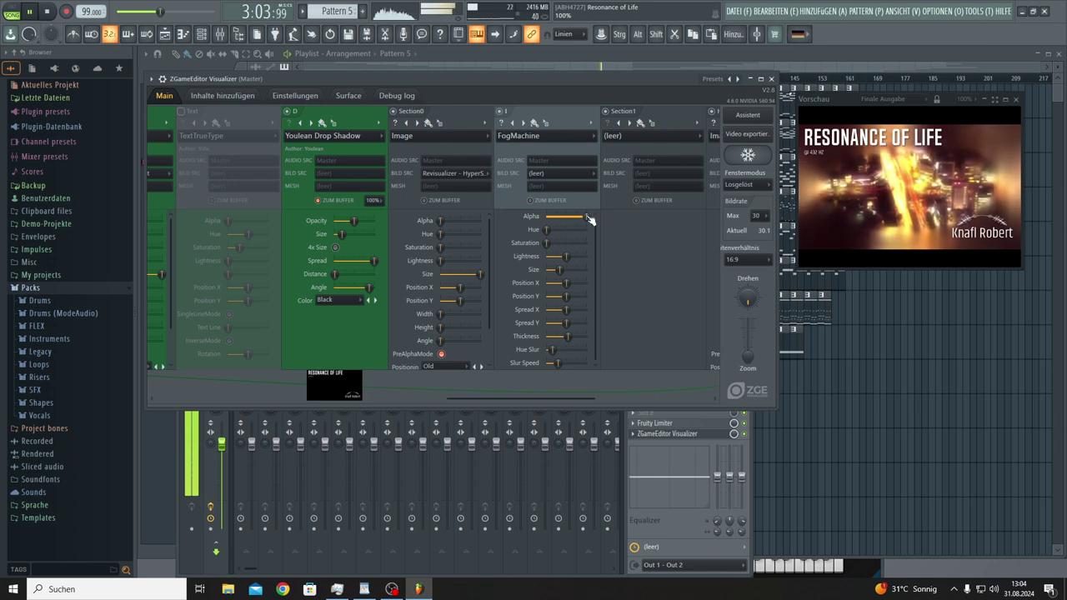
{"action": "left_click_drag", "start_coordinate": [589, 218], "coordinate": [563, 218]}
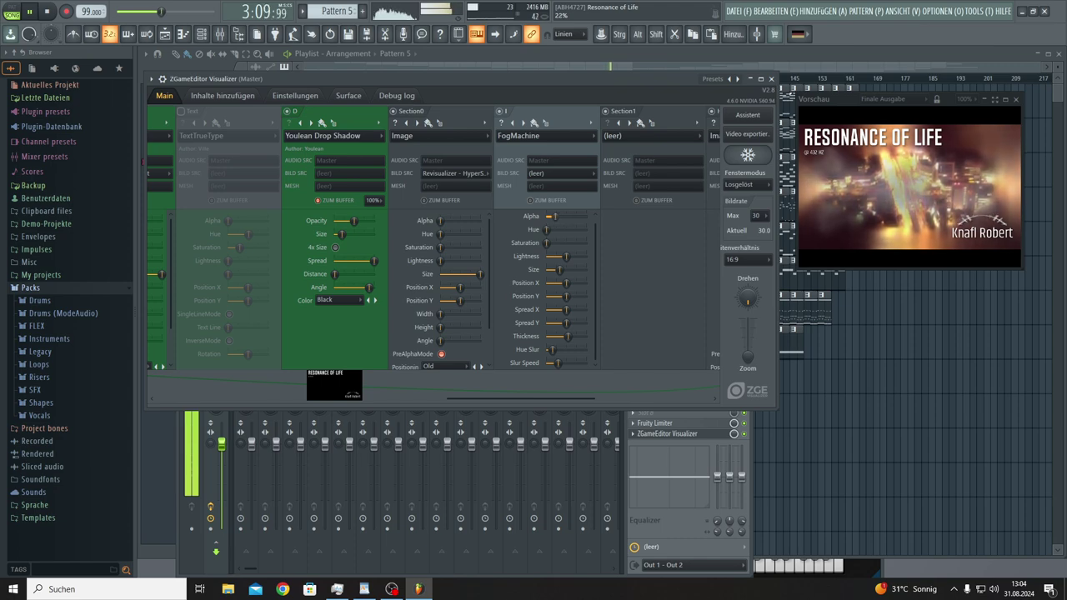
{"action": "left_click_drag", "start_coordinate": [558, 218], "coordinate": [563, 219]}
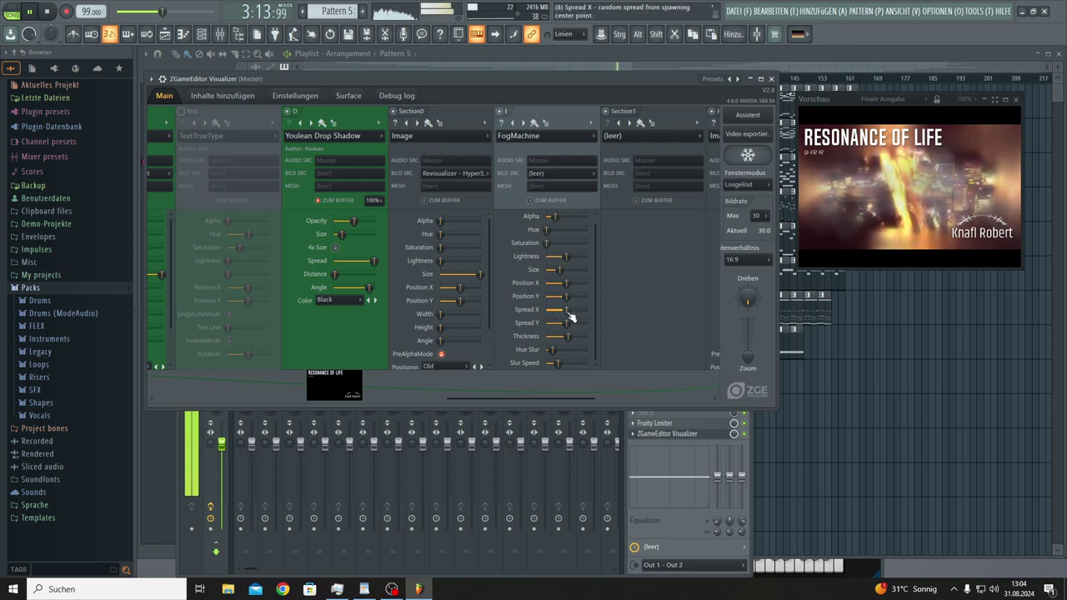
{"action": "left_click_drag", "start_coordinate": [568, 311], "coordinate": [568, 310]}
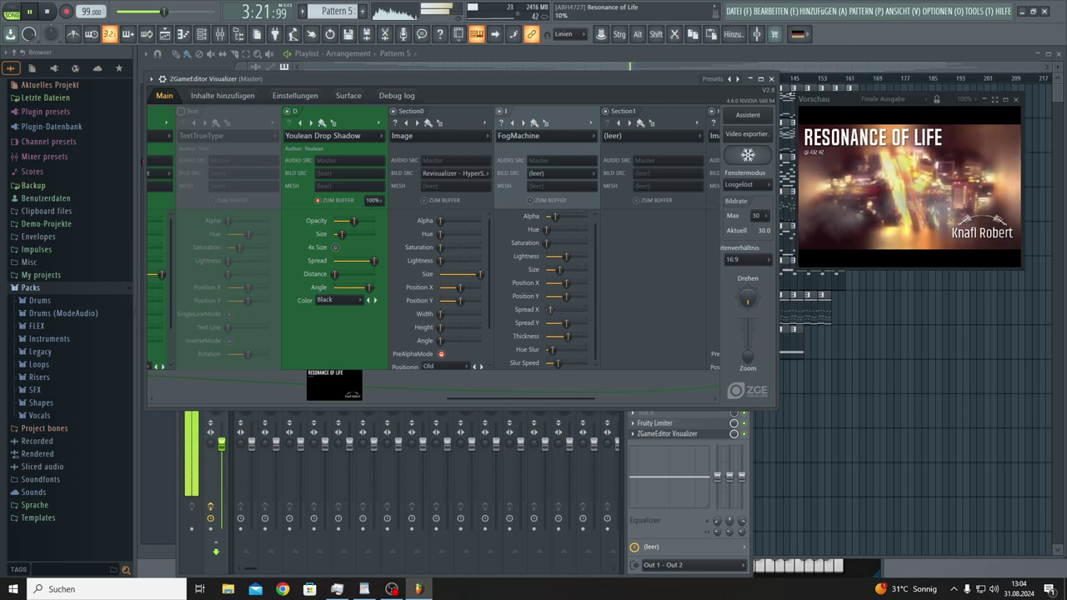
{"action": "left_click_drag", "start_coordinate": [558, 323], "coordinate": [571, 322]}
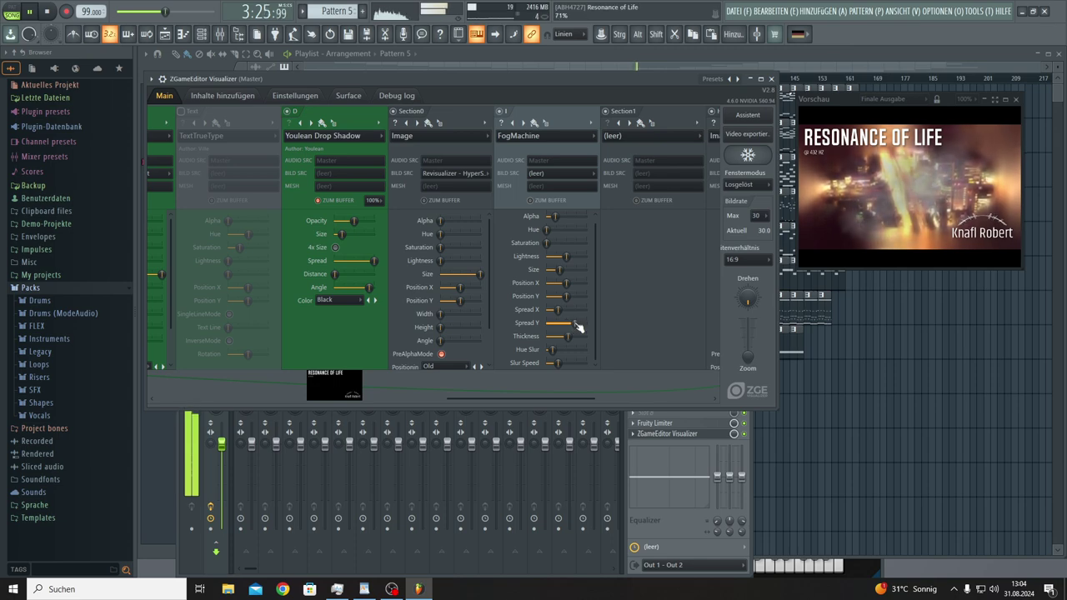
{"action": "left_click_drag", "start_coordinate": [566, 296], "coordinate": [561, 296]}
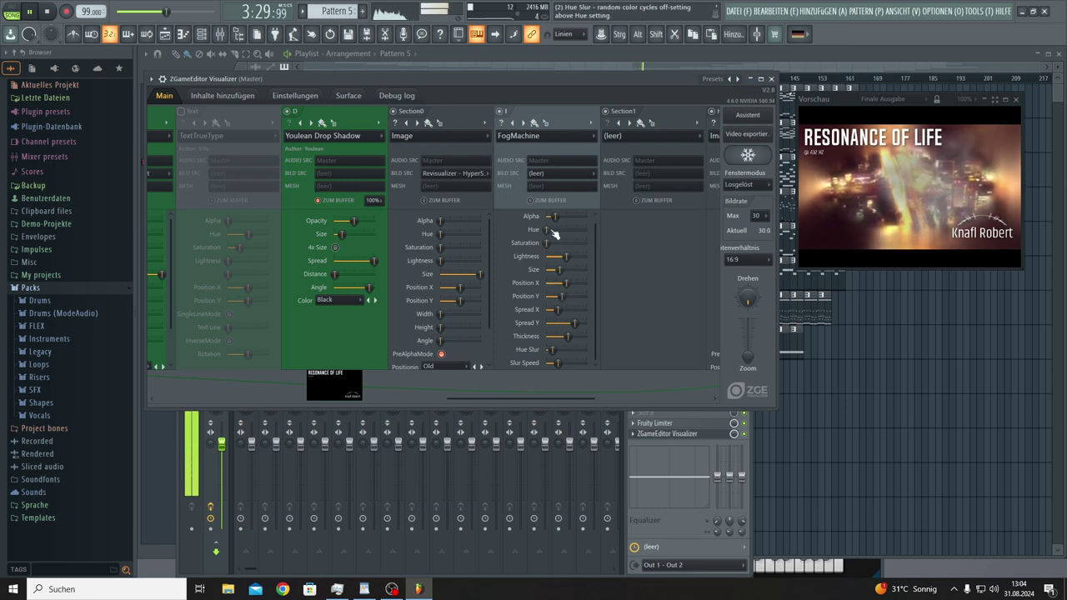
{"action": "left_click_drag", "start_coordinate": [554, 217], "coordinate": [557, 217]}
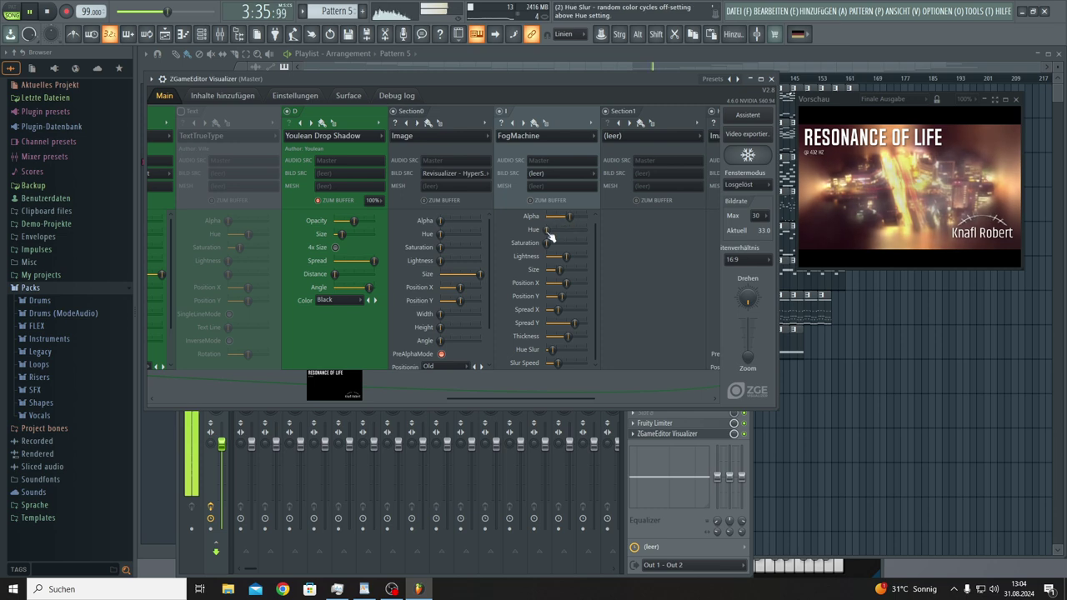
Step: Insert another layer directly before FogMachine and assign it the 70sKaleido feedback effect
{"action": "left_click", "coordinate": [594, 125]}
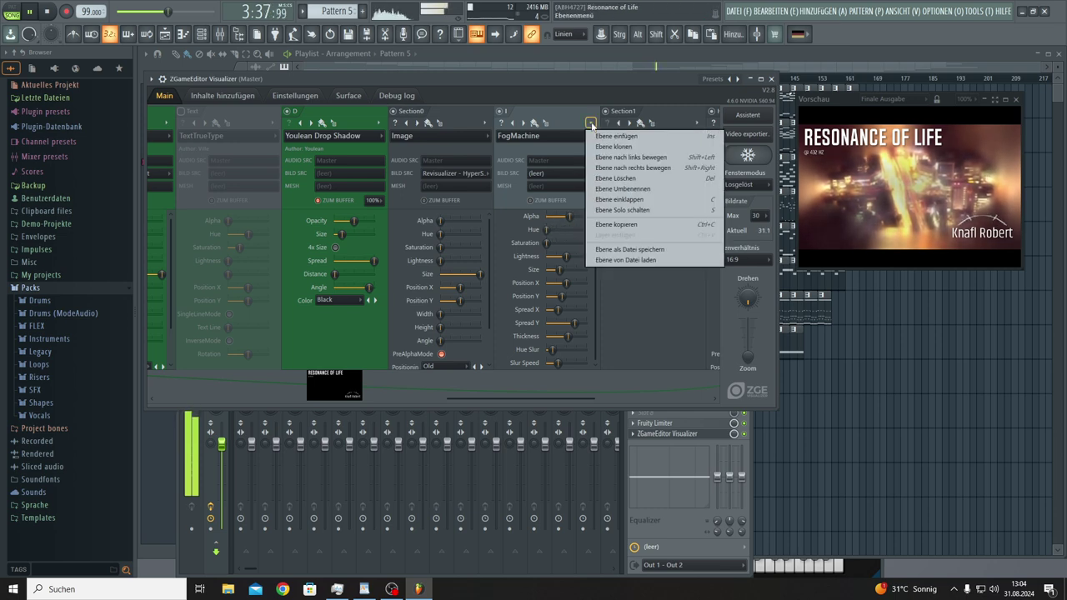
{"action": "left_click", "coordinate": [604, 139]}
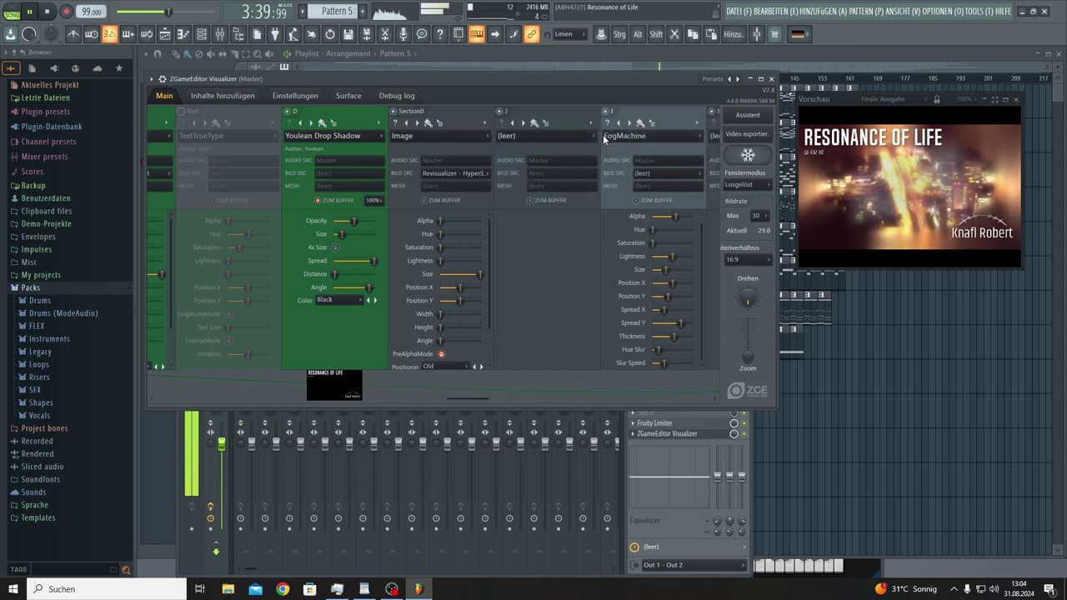
{"action": "left_click", "coordinate": [571, 136]}
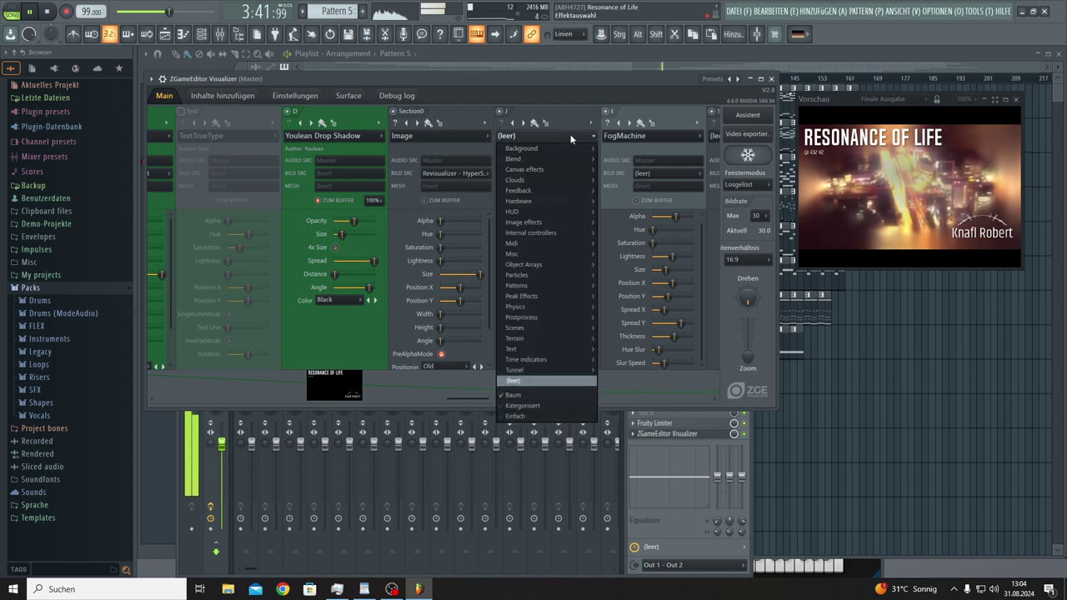
{"action": "mouse_move", "coordinate": [564, 172]}
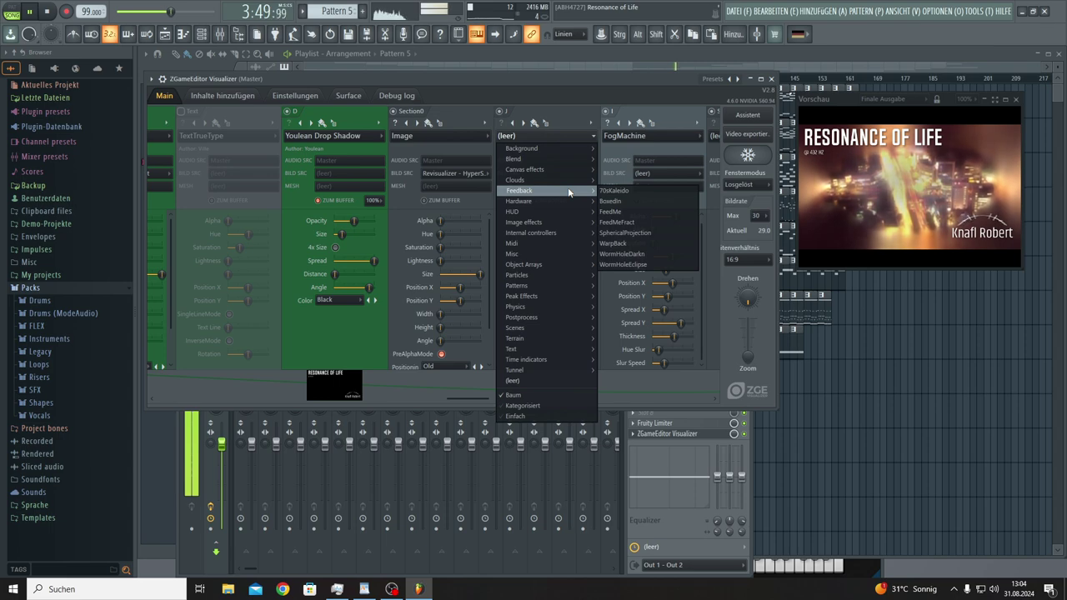
{"action": "left_click", "coordinate": [620, 191]}
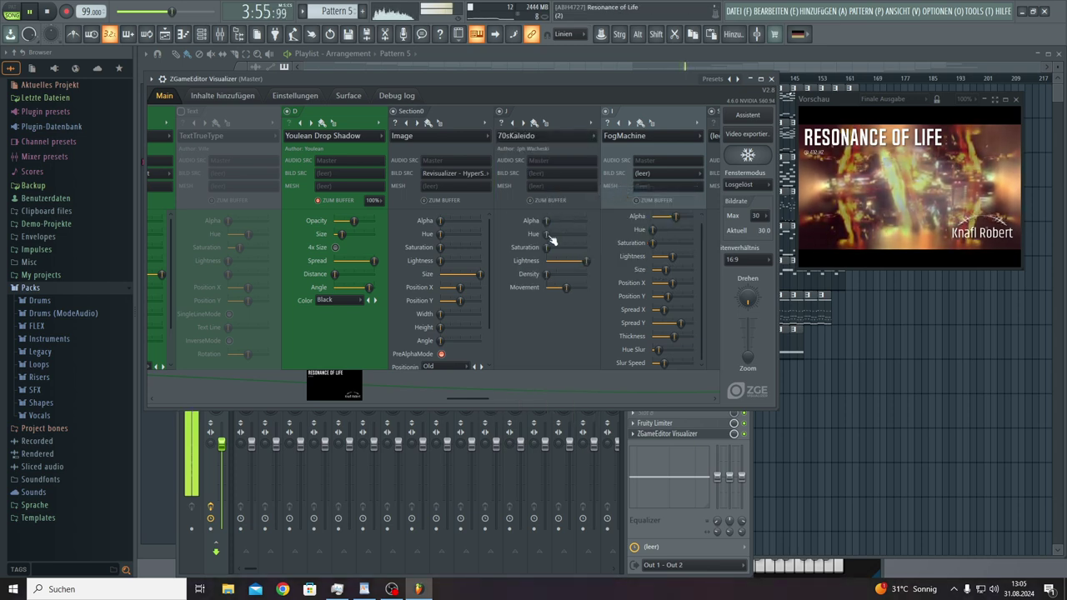
Step: Set the 70sKaleido layer's Density to about half, Movement to maximum, Saturation to about 40% and Hue just above zero
{"action": "left_click_drag", "start_coordinate": [548, 279], "coordinate": [550, 273]}
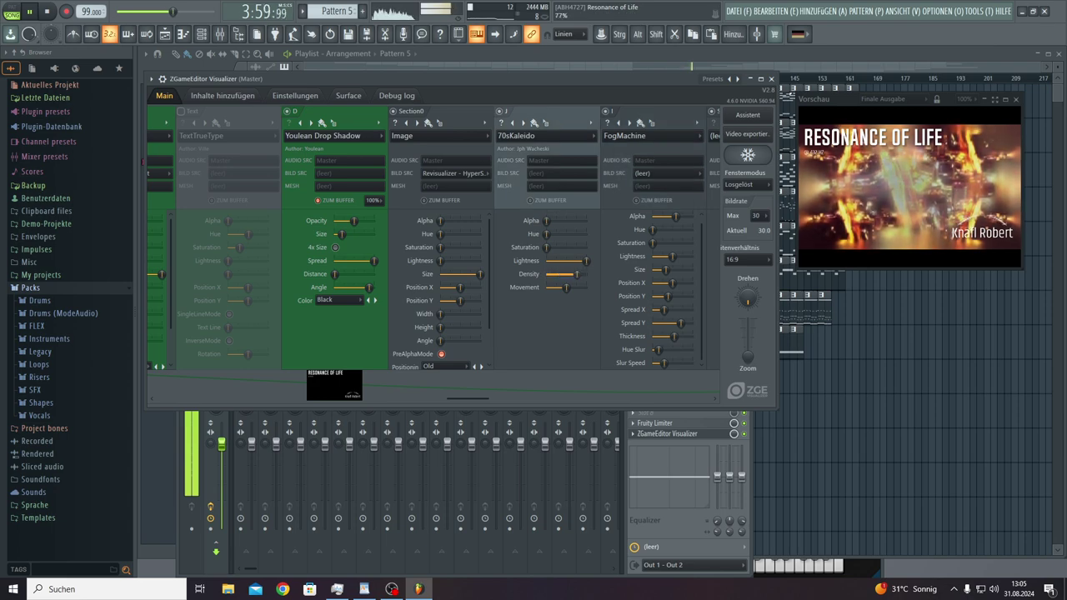
{"action": "mouse_move", "coordinate": [576, 273]}
{"action": "left_mouse_down"}
{"action": "mouse_move", "coordinate": [571, 287]}
{"action": "mouse_move", "coordinate": [581, 287]}
{"action": "mouse_move", "coordinate": [546, 286]}
{"action": "mouse_move", "coordinate": [586, 286]}
{"action": "left_mouse_up"}
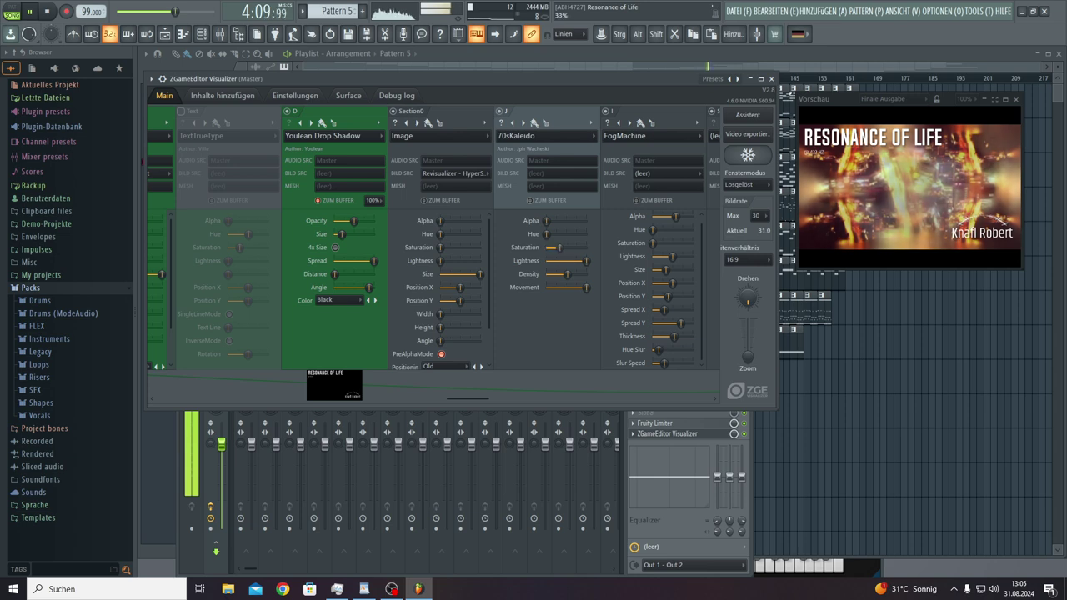
{"action": "left_click_drag", "start_coordinate": [559, 247], "coordinate": [581, 247]}
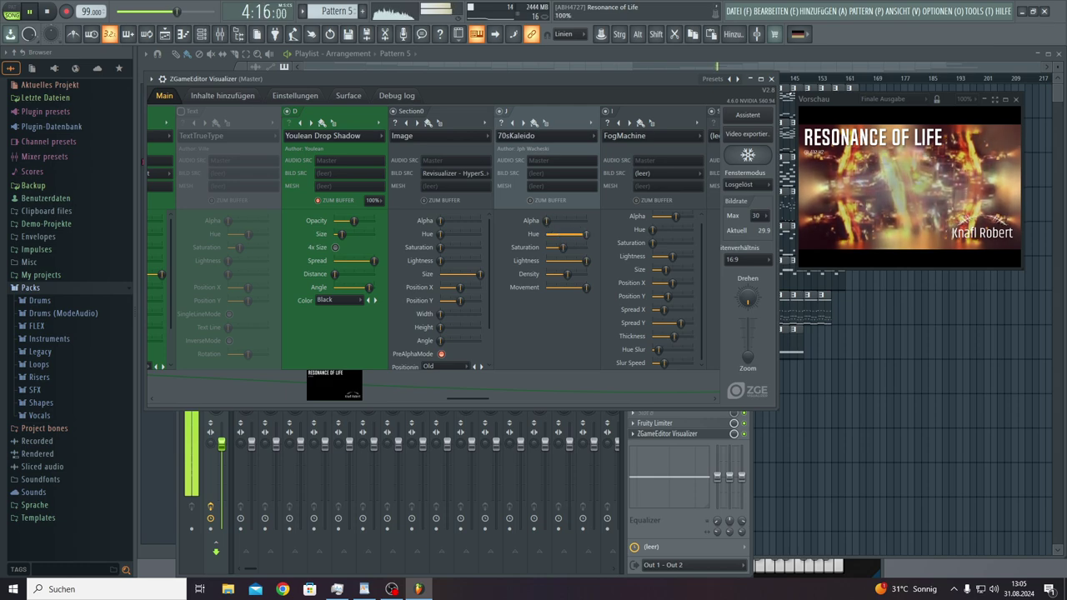
{"action": "left_click_drag", "start_coordinate": [587, 234], "coordinate": [571, 221]}
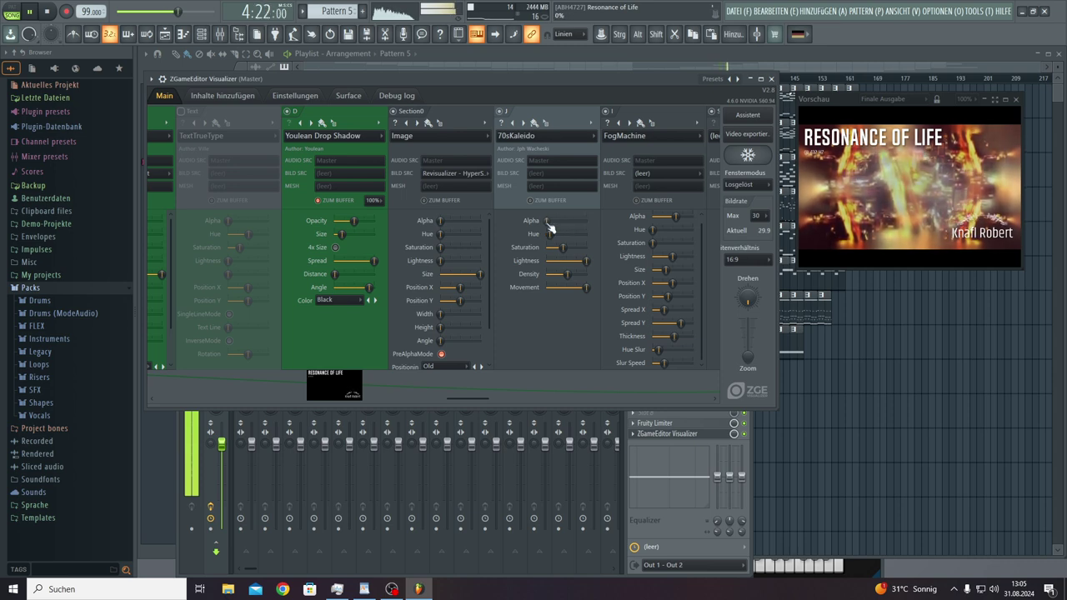
Step: Insert another layer directly before 70sKaleido and assign it the FeedMeFract feedback effect
{"action": "left_click", "coordinate": [592, 123]}
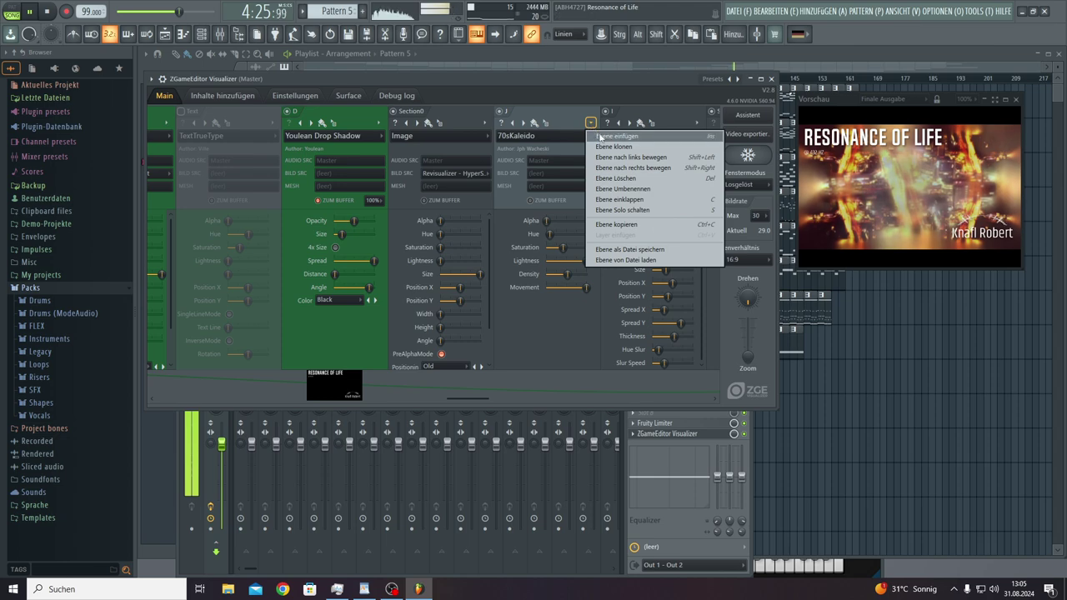
{"action": "left_click", "coordinate": [600, 137]}
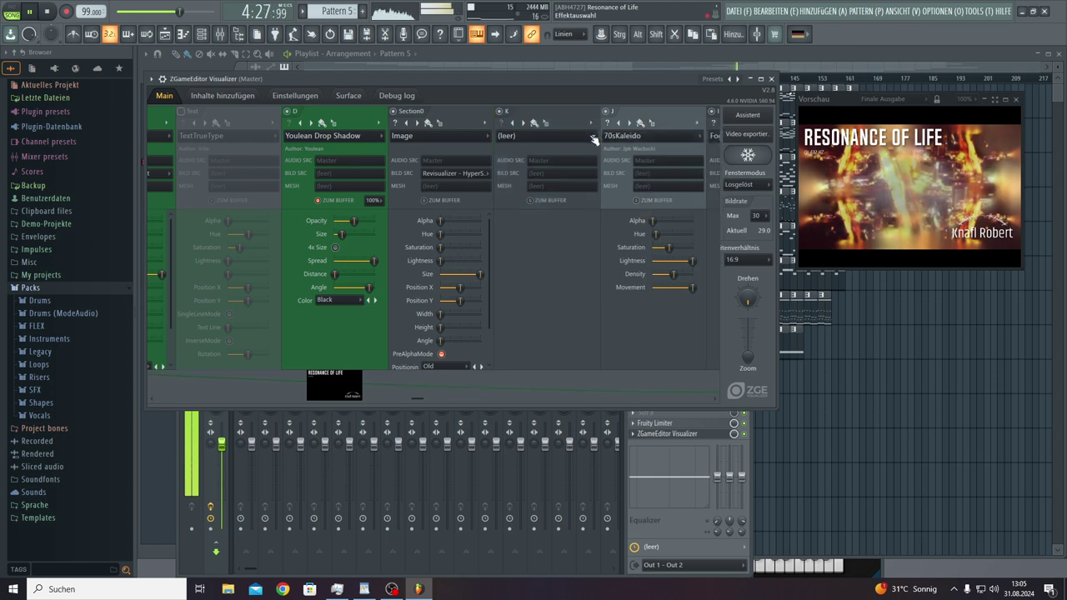
{"action": "left_click", "coordinate": [592, 138]}
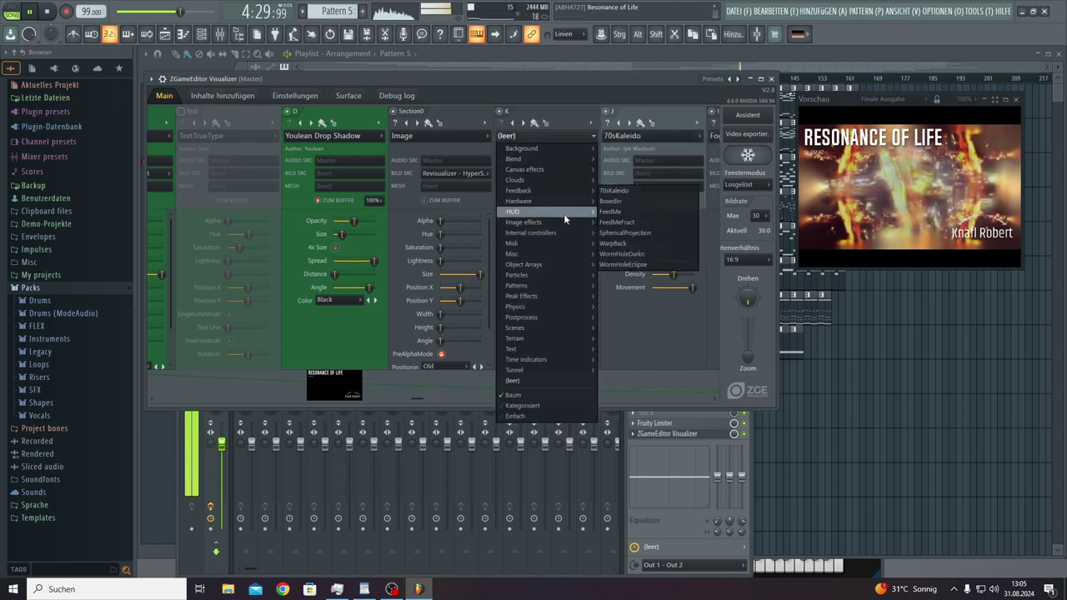
{"action": "mouse_move", "coordinate": [556, 194]}
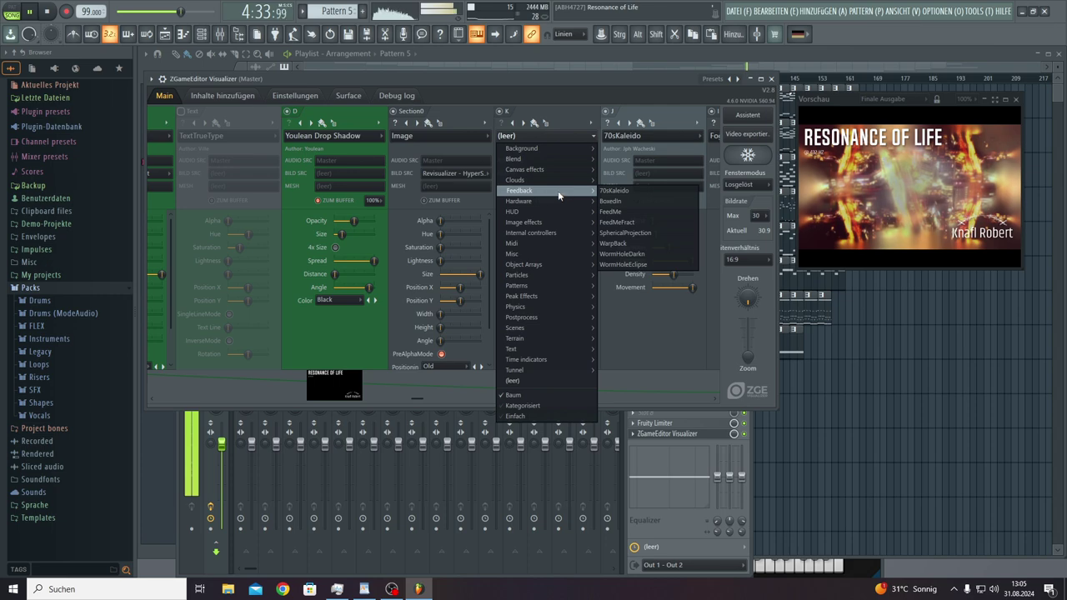
{"action": "left_click", "coordinate": [610, 222]}
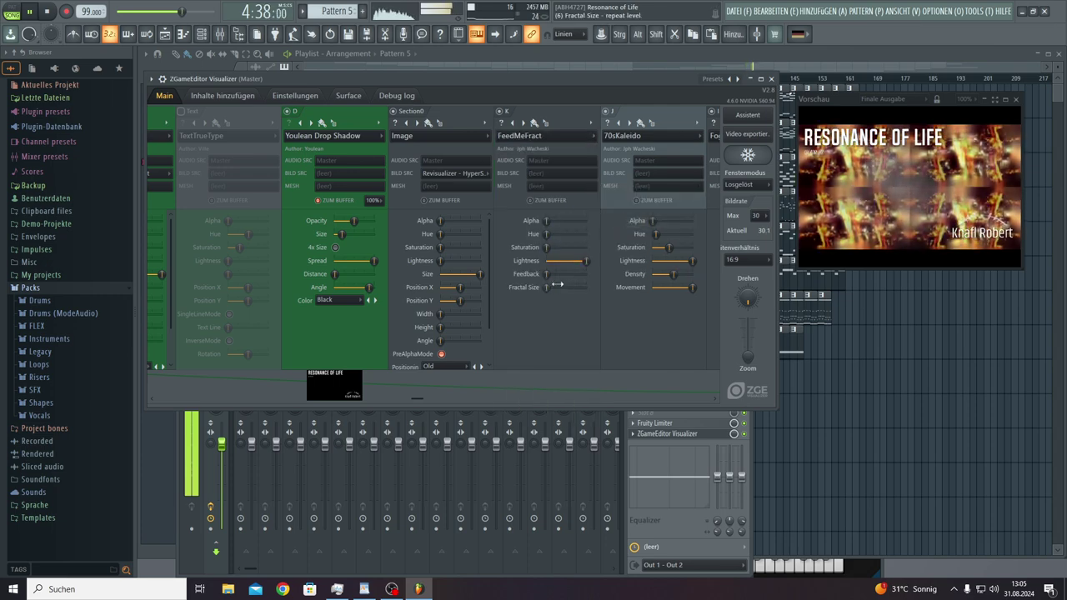
Step: Try Fractal Size at 100% on FeedMeFract, return it to zero, then set Feedback to maximum, Saturation and Hue to about half and Alpha to 41%
{"action": "left_click_drag", "start_coordinate": [549, 287], "coordinate": [552, 286]}
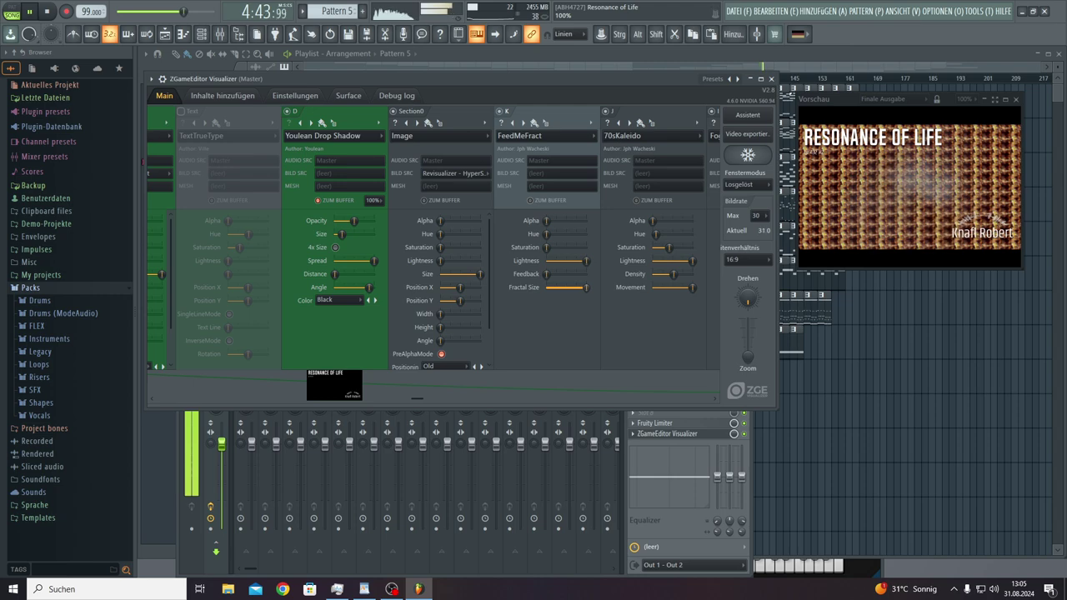
{"action": "left_click_drag", "start_coordinate": [586, 287], "coordinate": [547, 287]}
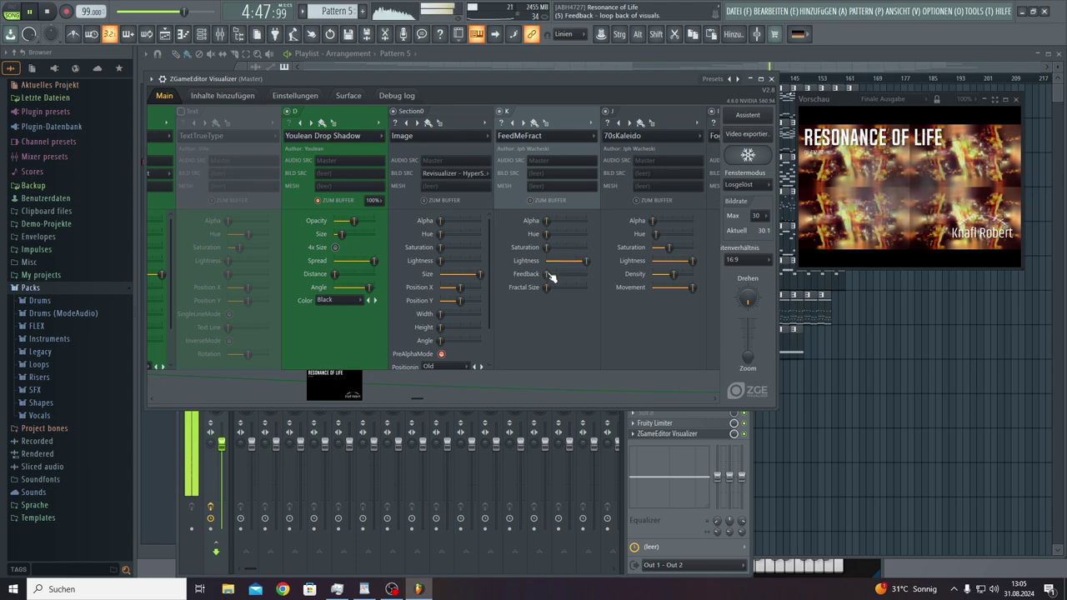
{"action": "mouse_move", "coordinate": [550, 278]}
{"action": "left_mouse_down"}
{"action": "mouse_move", "coordinate": [548, 287]}
{"action": "mouse_move", "coordinate": [565, 286]}
{"action": "mouse_move", "coordinate": [548, 287]}
{"action": "left_mouse_up"}
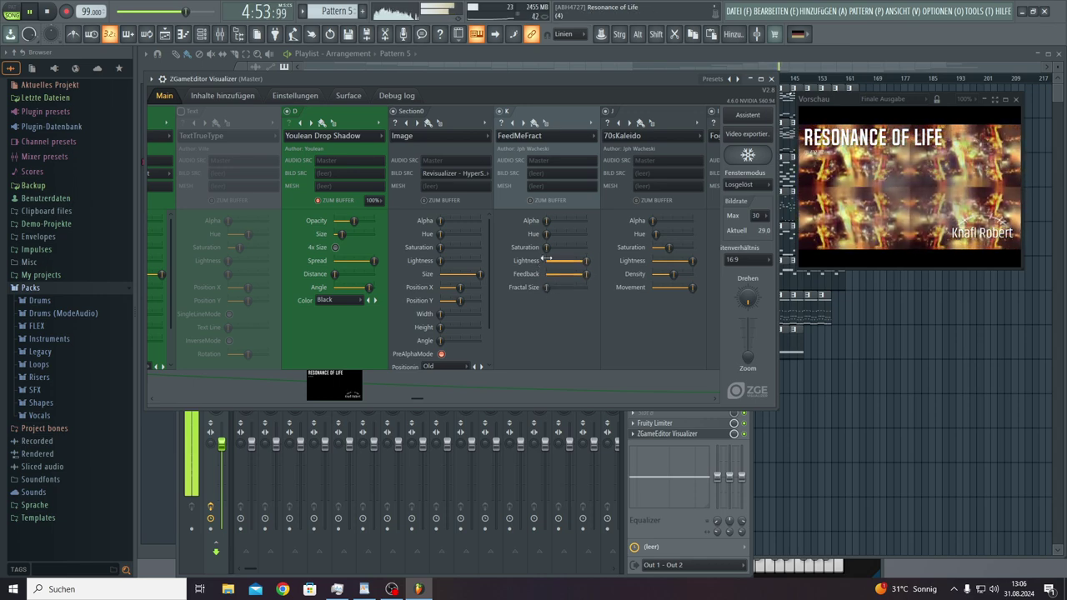
{"action": "mouse_move", "coordinate": [547, 247]}
{"action": "left_mouse_down"}
{"action": "mouse_move", "coordinate": [575, 247]}
{"action": "mouse_move", "coordinate": [561, 234]}
{"action": "left_mouse_up"}
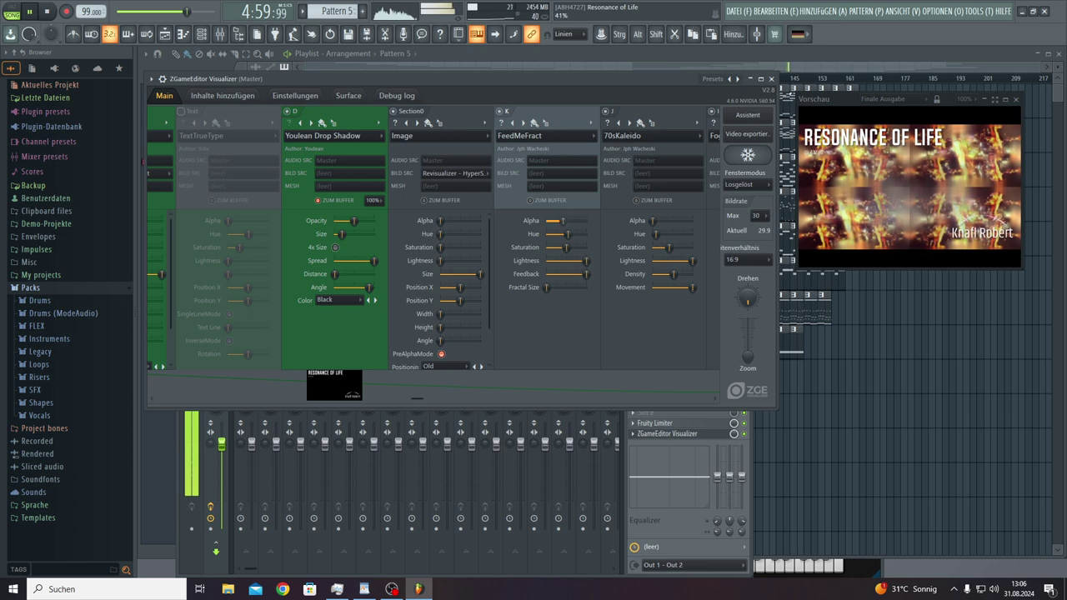
Step: Replace the FeedMeFract effect with the SphericalProjection feedback effect and set its Scale near maximum
{"action": "left_click", "coordinate": [576, 132]}
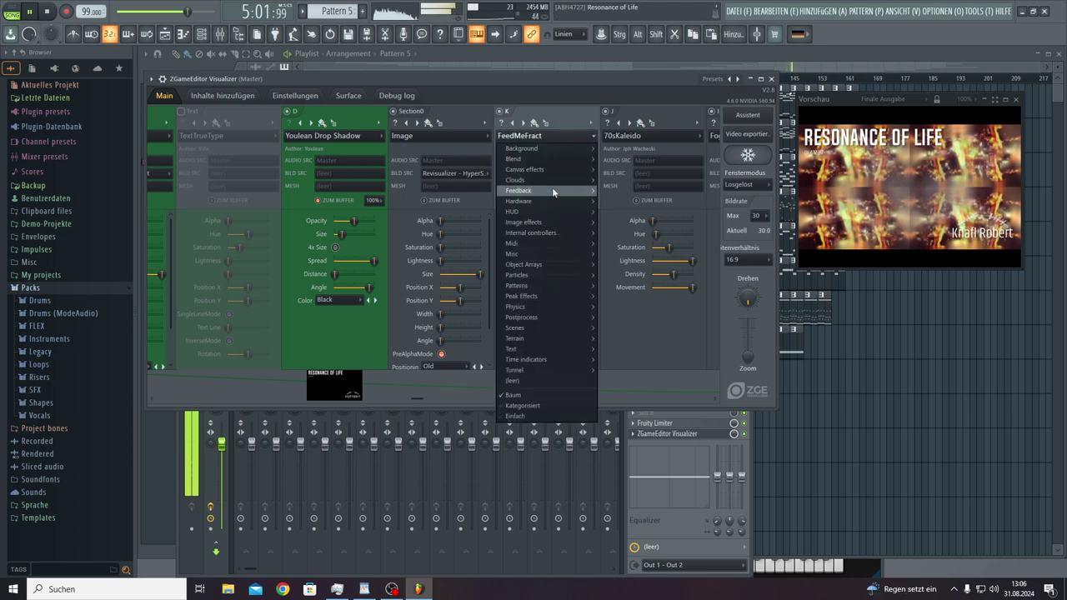
{"action": "mouse_move", "coordinate": [557, 191]}
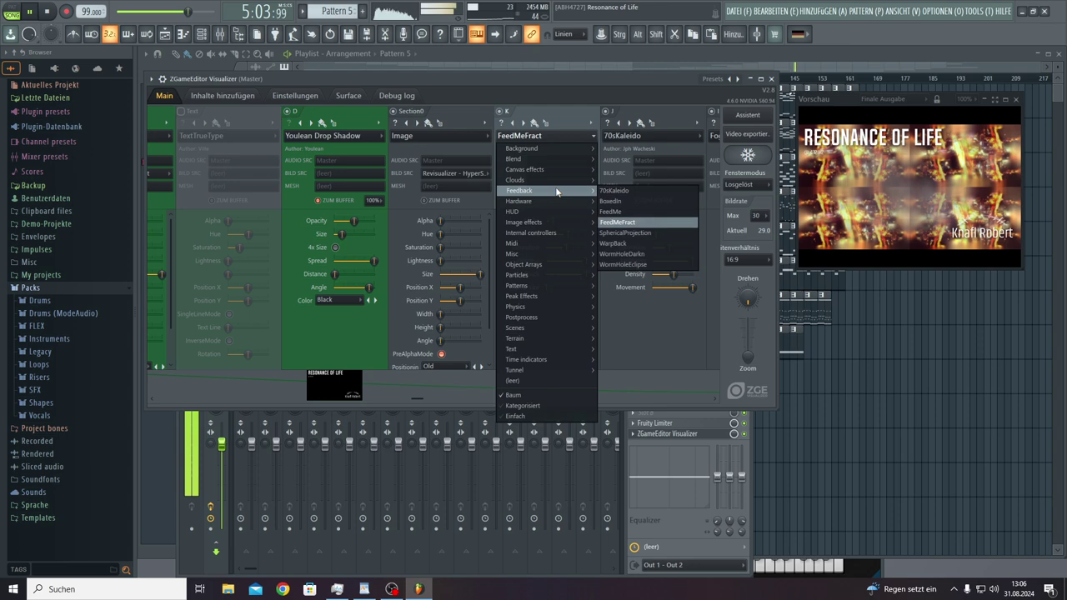
{"action": "left_click", "coordinate": [617, 232]}
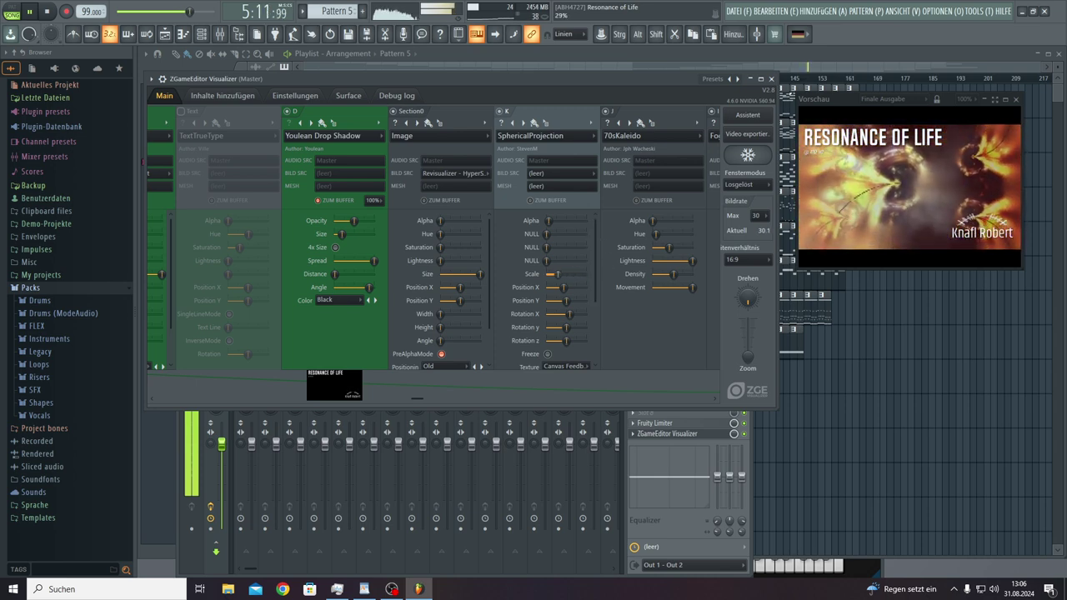
{"action": "left_click_drag", "start_coordinate": [571, 273], "coordinate": [585, 273]}
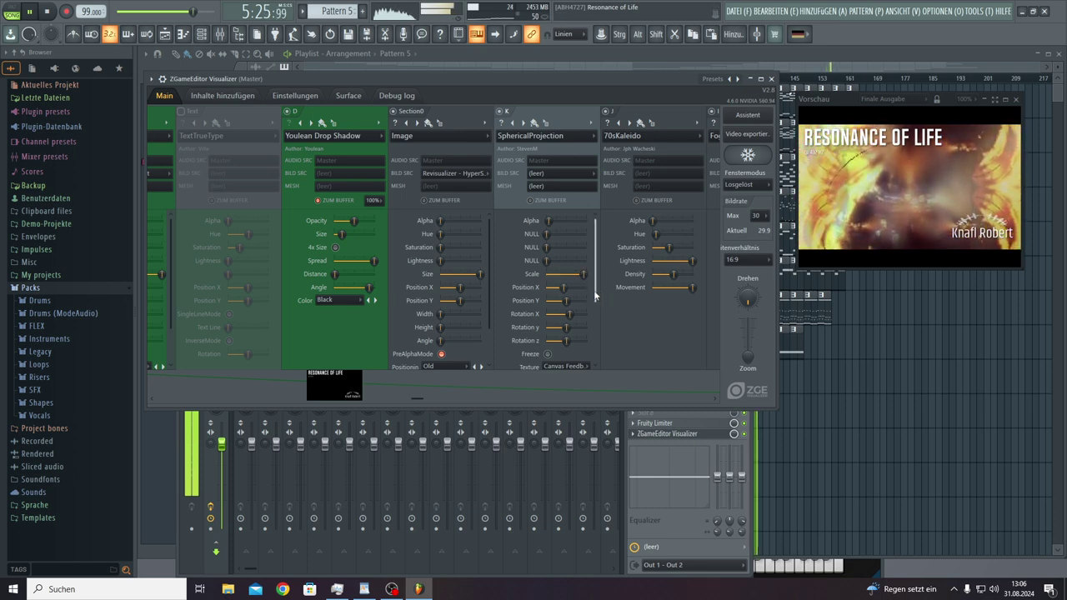
Step: Try Warp Amount at zero on the SphericalProjection layer, then return it to 100%
{"action": "scroll", "coordinate": [595, 301], "scroll_direction": "down", "scroll_amount": 2}
{"action": "scroll", "coordinate": [596, 315], "scroll_direction": "down", "scroll_amount": 3}
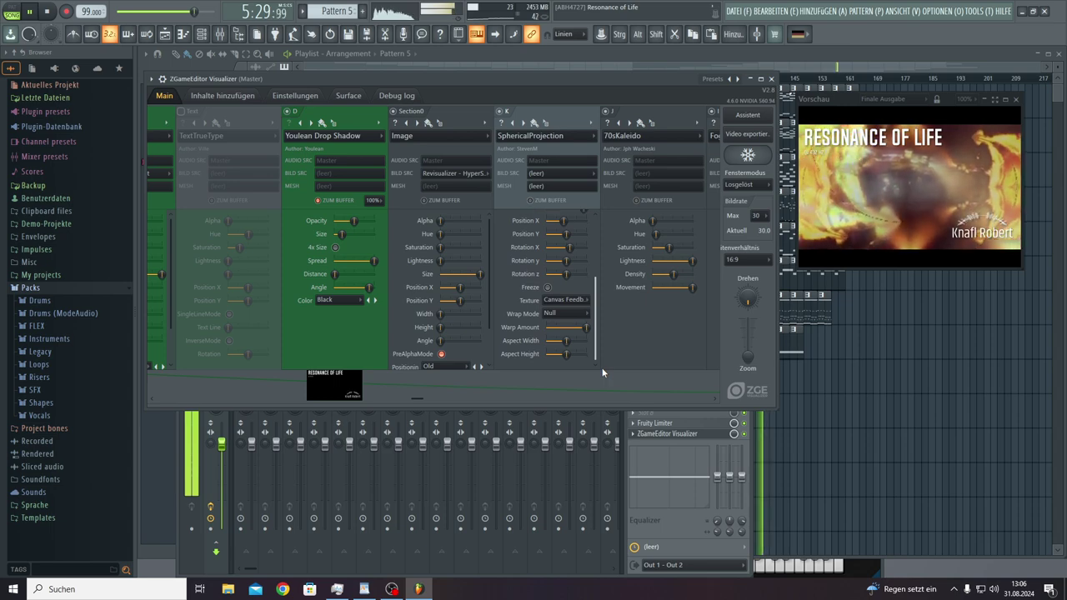
{"action": "scroll", "coordinate": [596, 354], "scroll_direction": "up", "scroll_amount": 1}
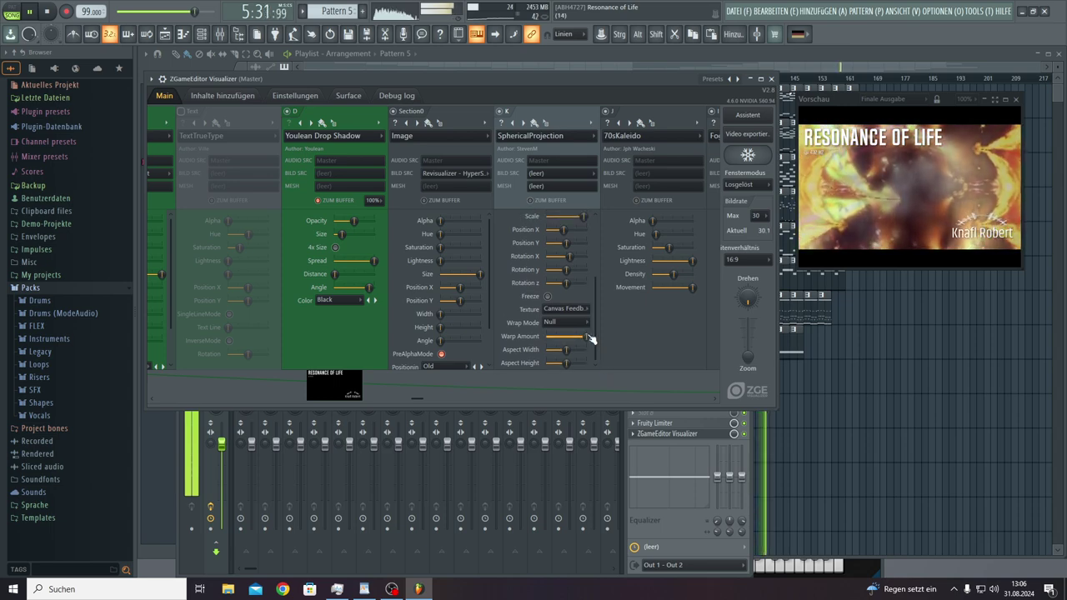
{"action": "left_click_drag", "start_coordinate": [586, 336], "coordinate": [546, 337]}
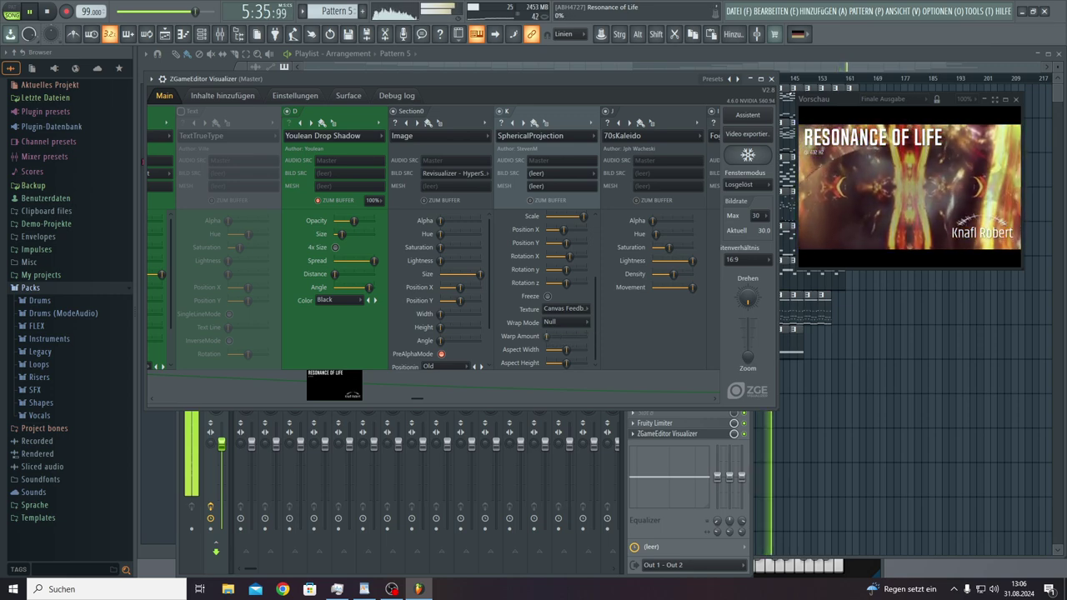
{"action": "left_click_drag", "start_coordinate": [546, 336], "coordinate": [586, 336]}
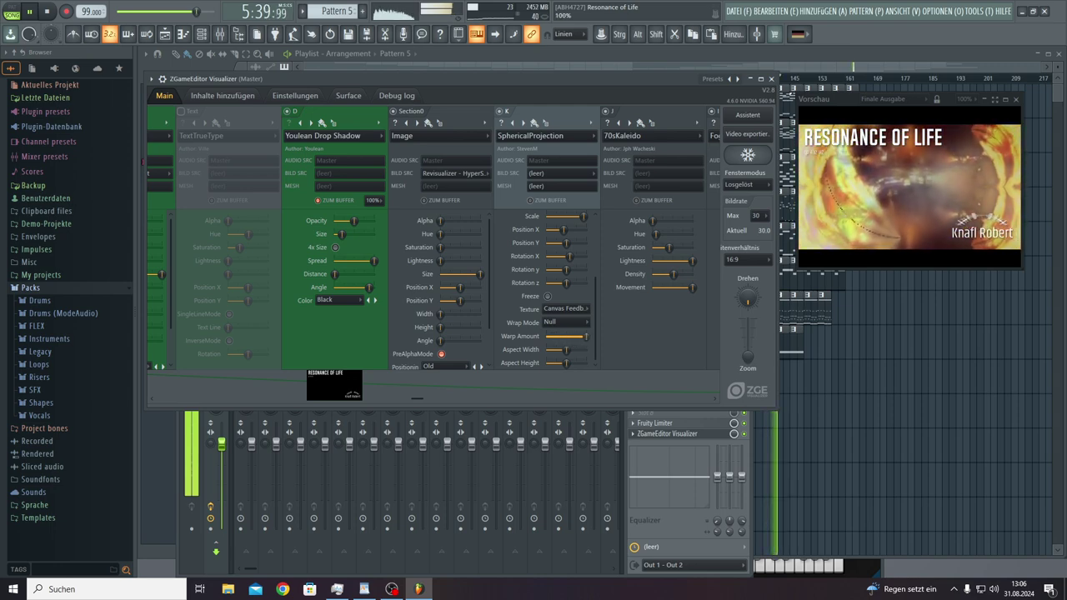
Step: Create an automation clip for SphericalProjection's Warp Amount, falling from maximum at the song start to zero near bar 169
{"action": "right_click", "coordinate": [585, 338]}
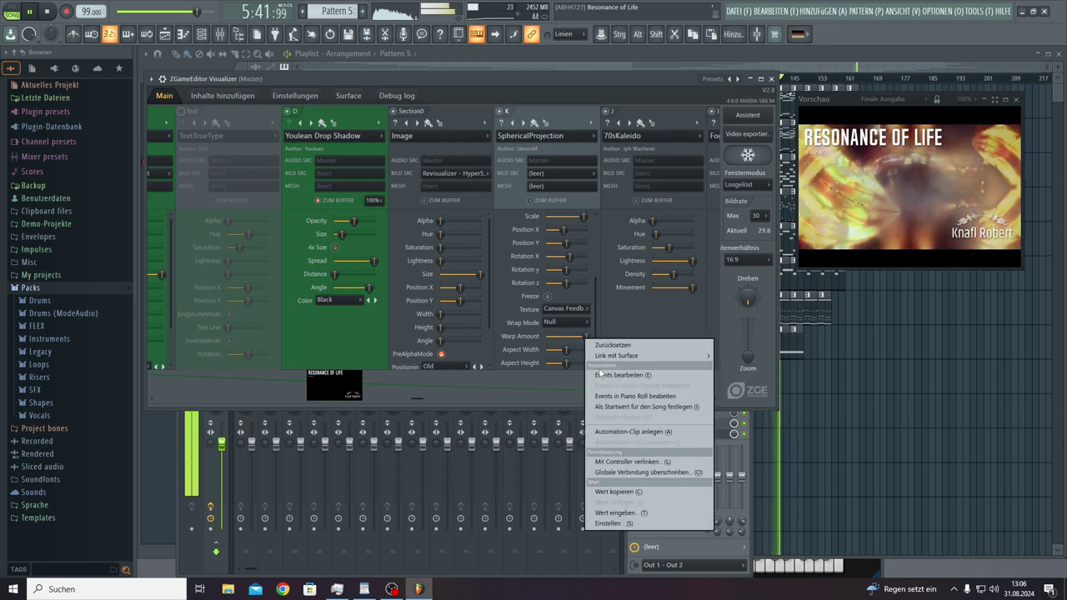
{"action": "left_click", "coordinate": [622, 432]}
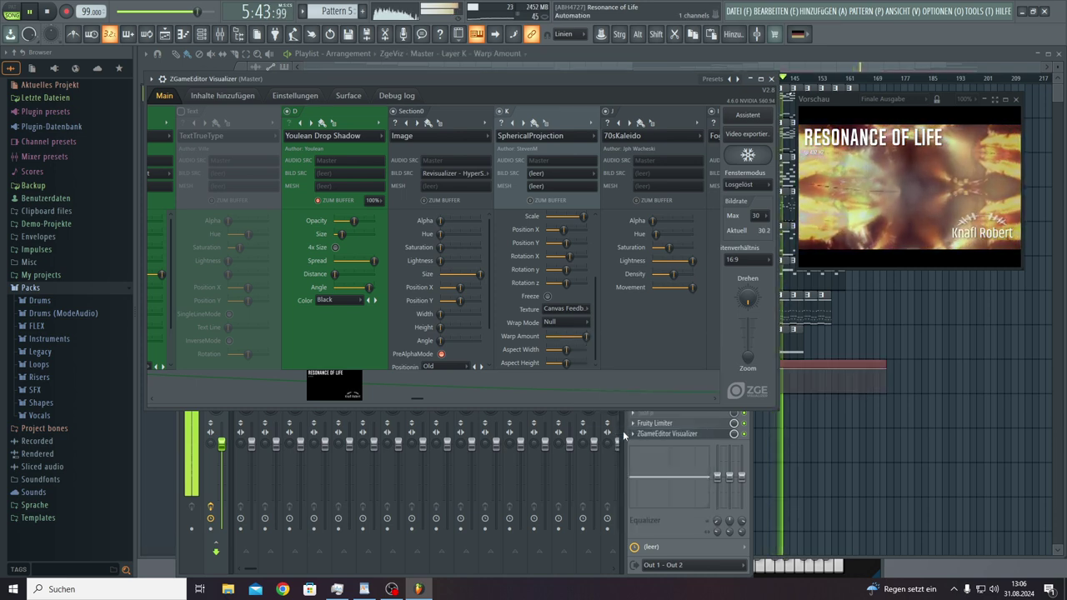
{"action": "left_click", "coordinate": [880, 386]}
{"action": "left_click_drag", "start_coordinate": [880, 387], "coordinate": [876, 395]}
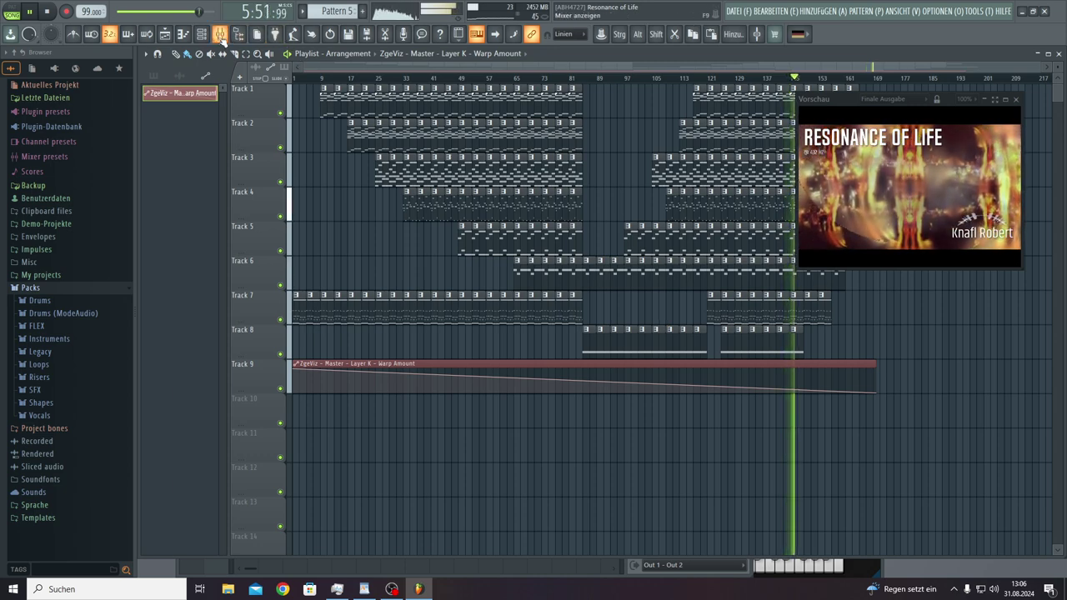
Step: Create an automation clip for SphericalProjection's Scale and lower its start point to zero so it rises to maximum
{"action": "left_click", "coordinate": [219, 35]}
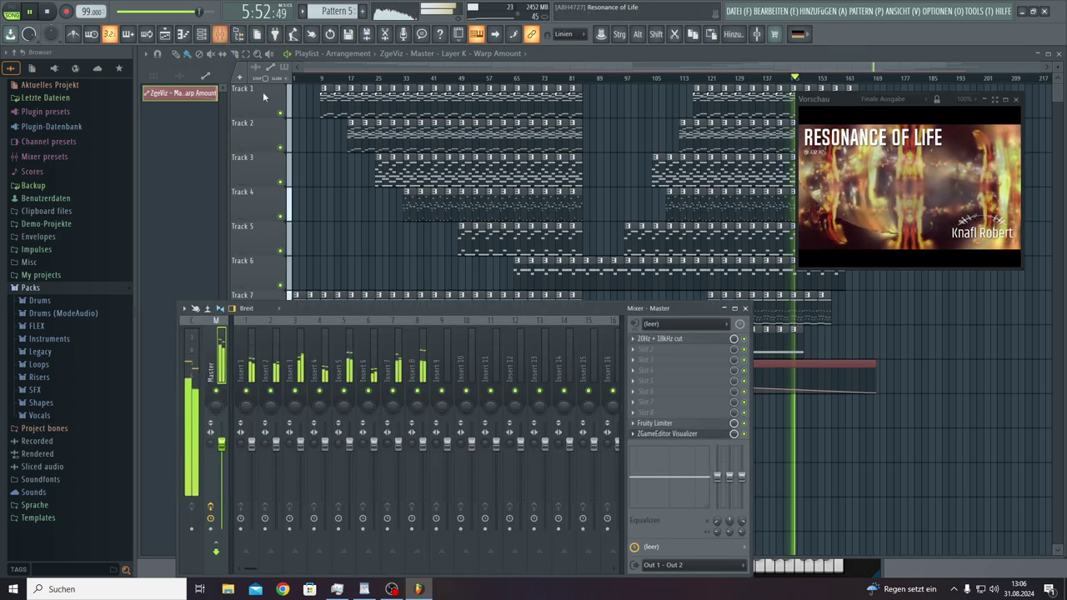
{"action": "left_click", "coordinate": [664, 434]}
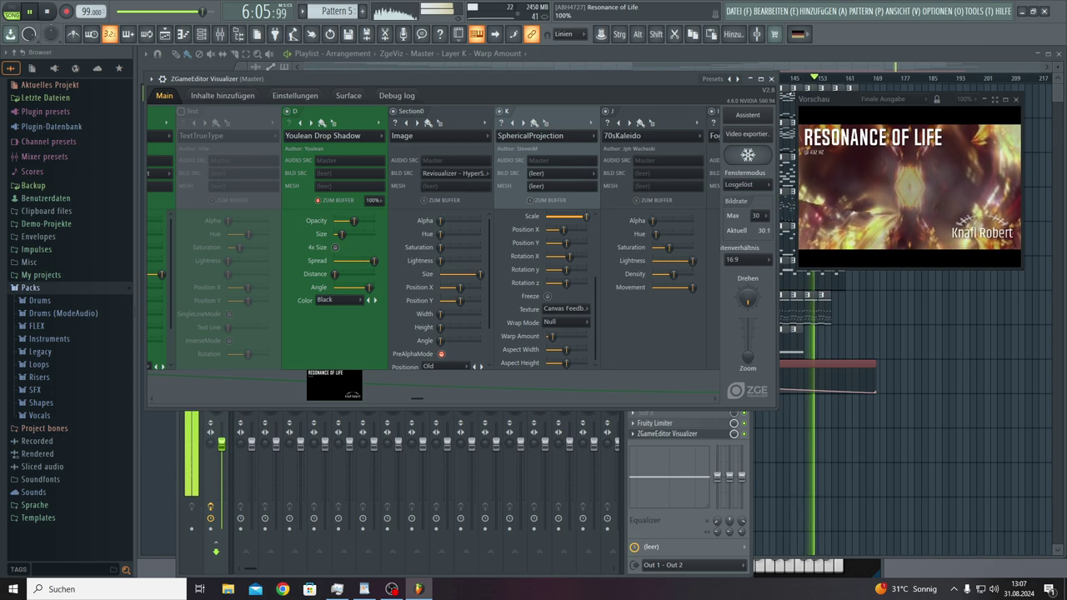
{"action": "right_click", "coordinate": [587, 216]}
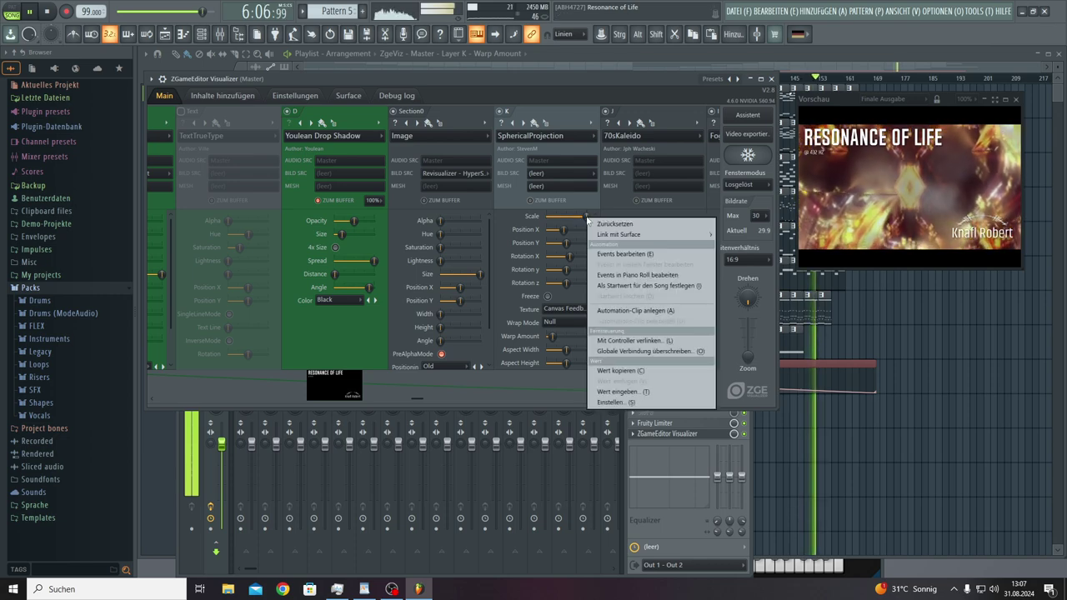
{"action": "left_click", "coordinate": [613, 311]}
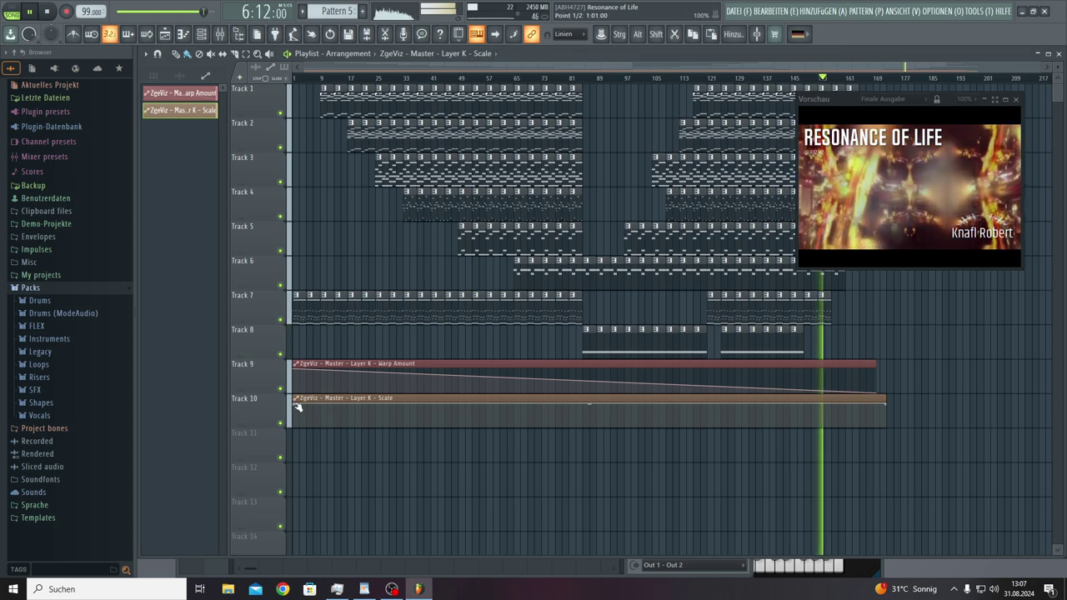
{"action": "left_click_drag", "start_coordinate": [294, 404], "coordinate": [283, 438]}
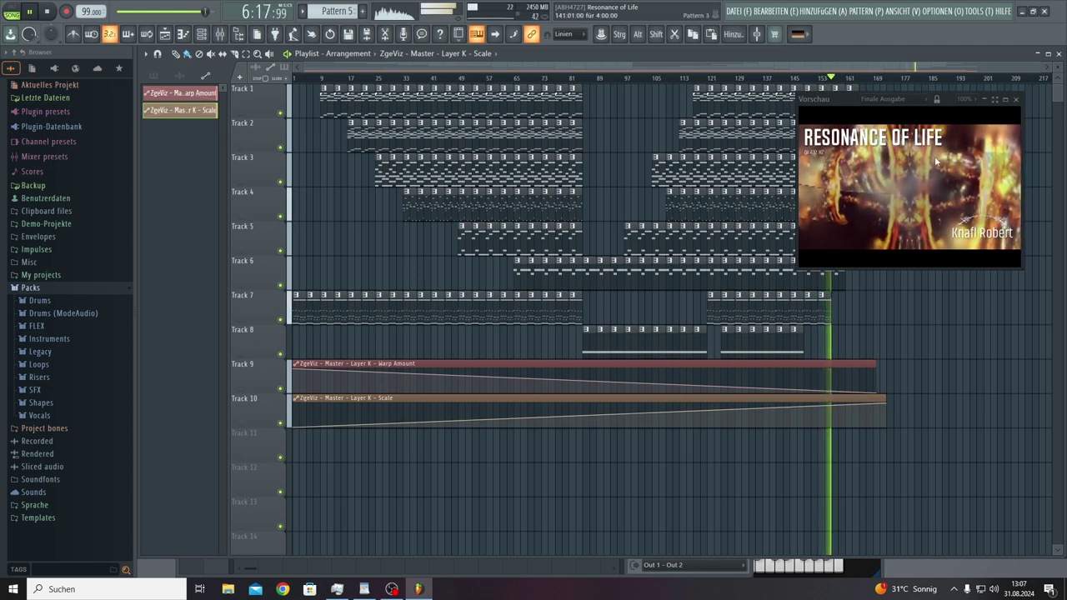
Step: Reopen the ZGameEditor Visualizer from the master channel's effects in the mixer
{"action": "left_click", "coordinate": [865, 101]}
{"action": "left_click", "coordinate": [881, 111]}
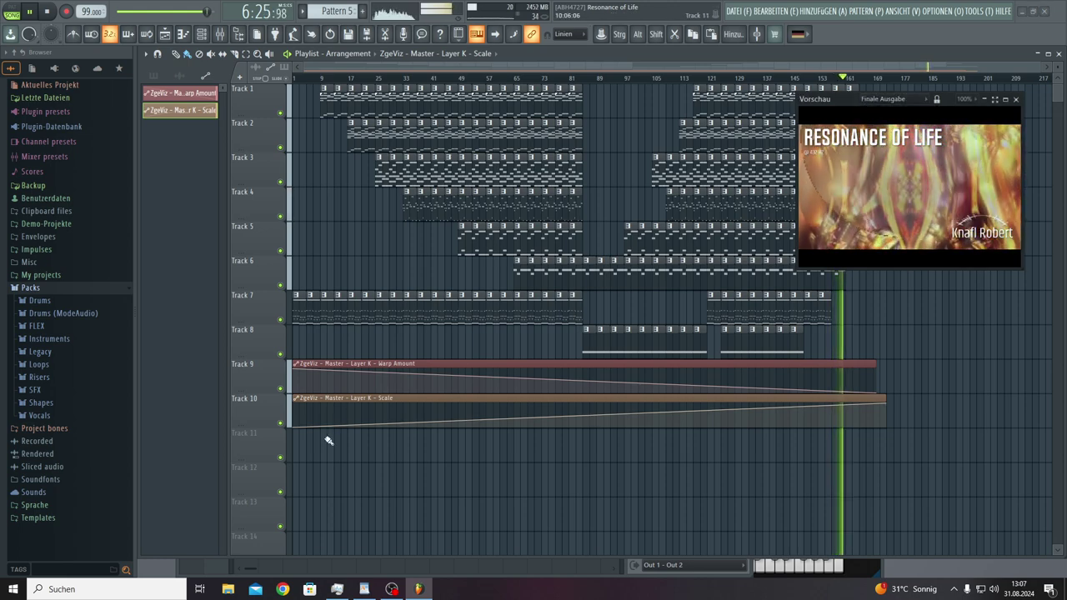
{"action": "left_click", "coordinate": [632, 570]}
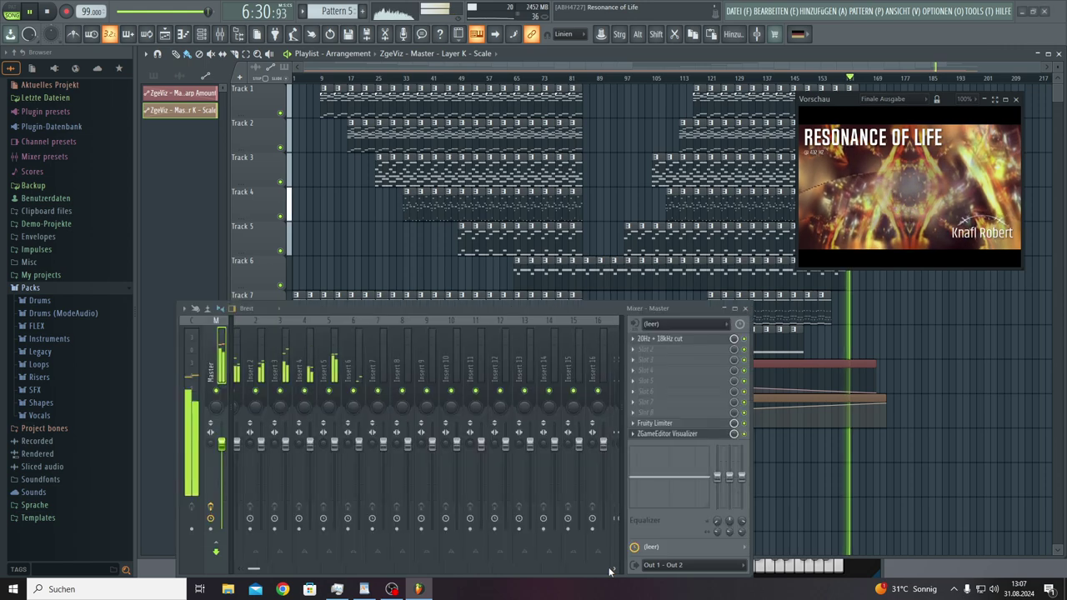
{"action": "left_click", "coordinate": [669, 434]}
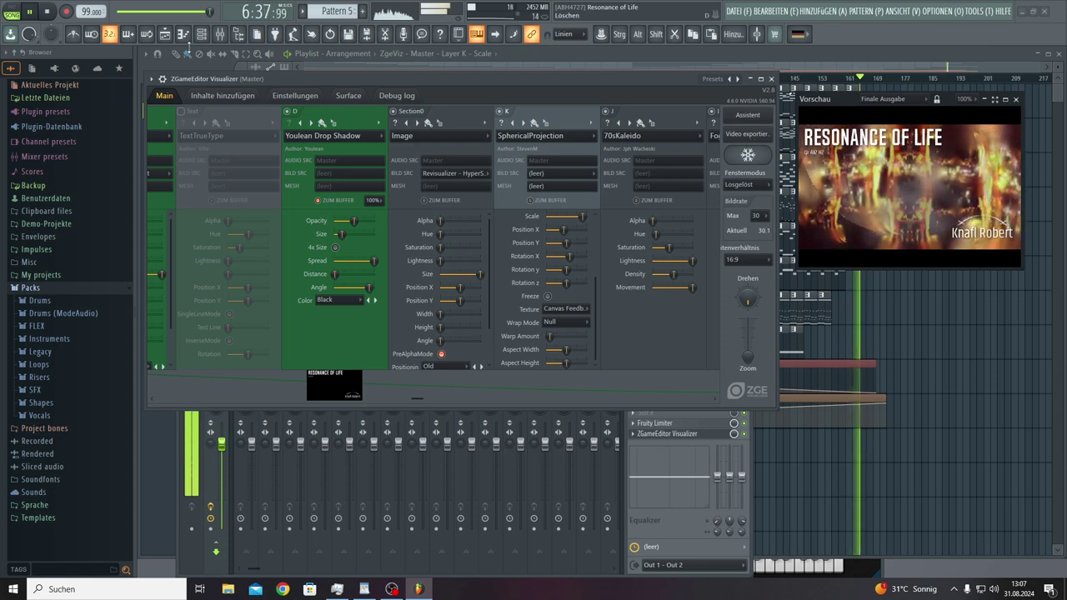
Step: Stop the song playback and save the project
{"action": "left_click", "coordinate": [47, 11]}
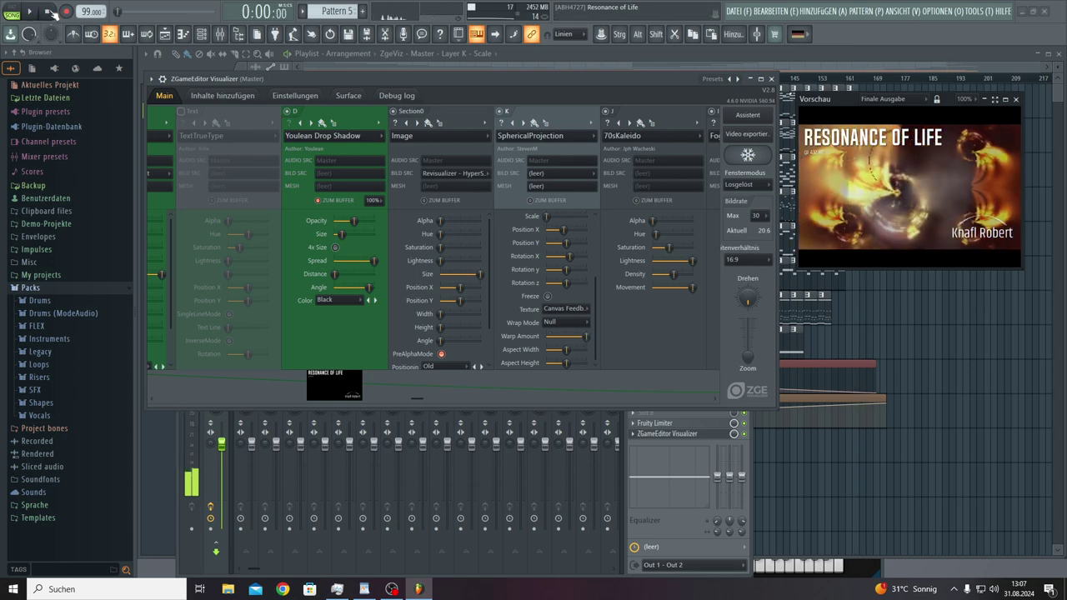
{"action": "left_click", "coordinate": [751, 10]}
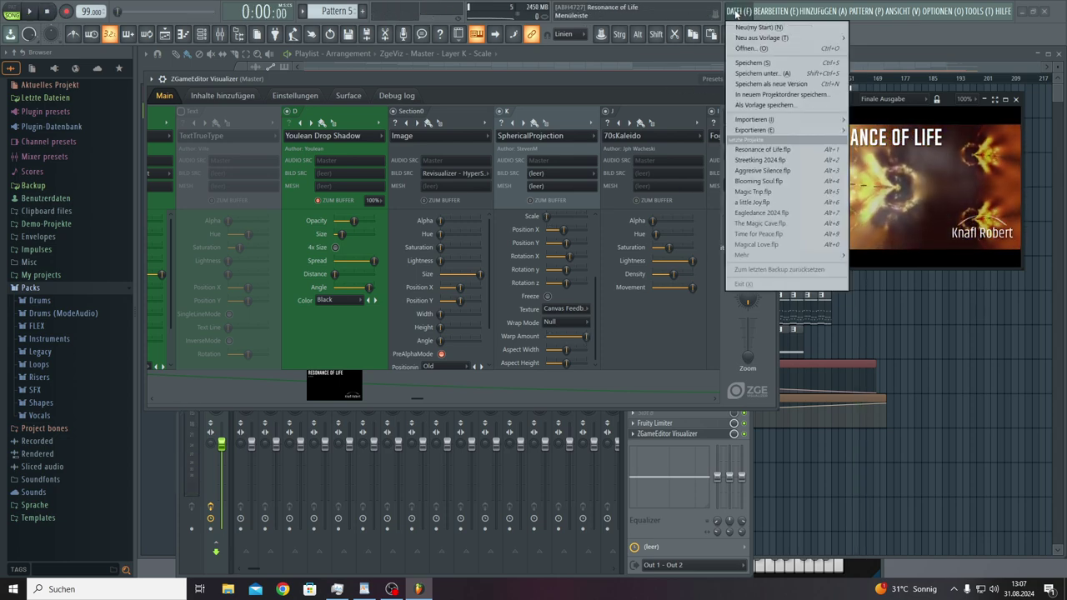
{"action": "left_click", "coordinate": [743, 62]}
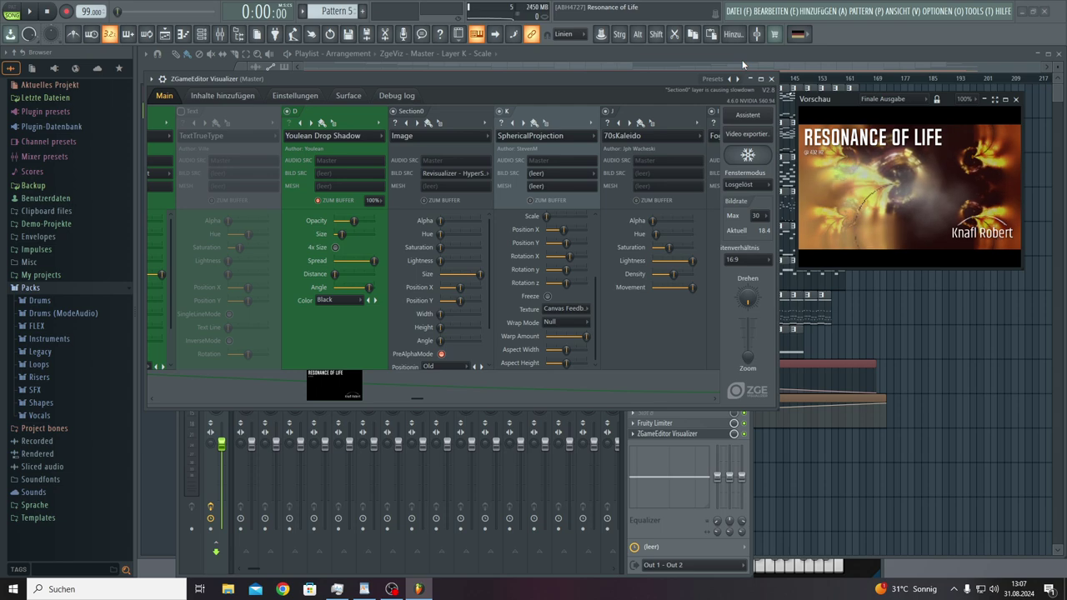
Step: Export the video as Resonance of Life.mp4 with the YouTube HD preset at 1920x1080 and start rendering the entire song
{"action": "left_click", "coordinate": [739, 137]}
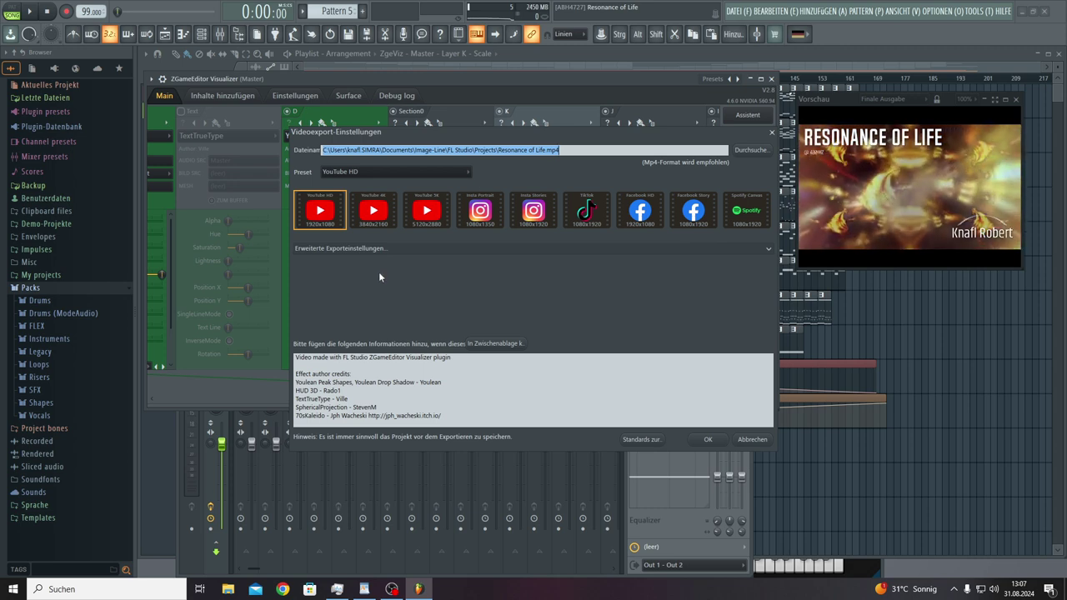
{"action": "left_click", "coordinate": [389, 249]}
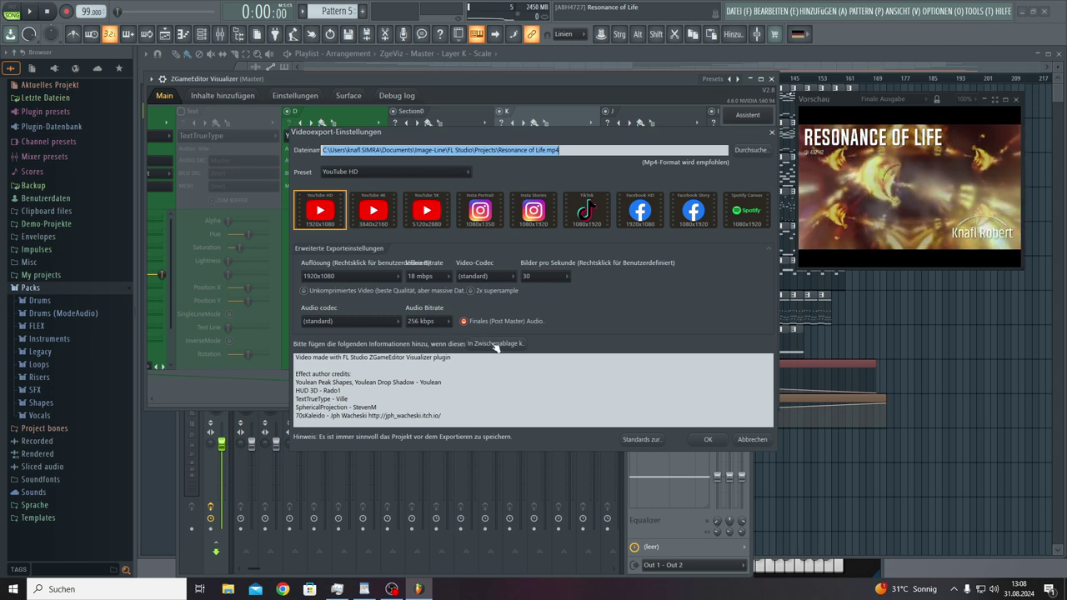
{"action": "left_click", "coordinate": [709, 439]}
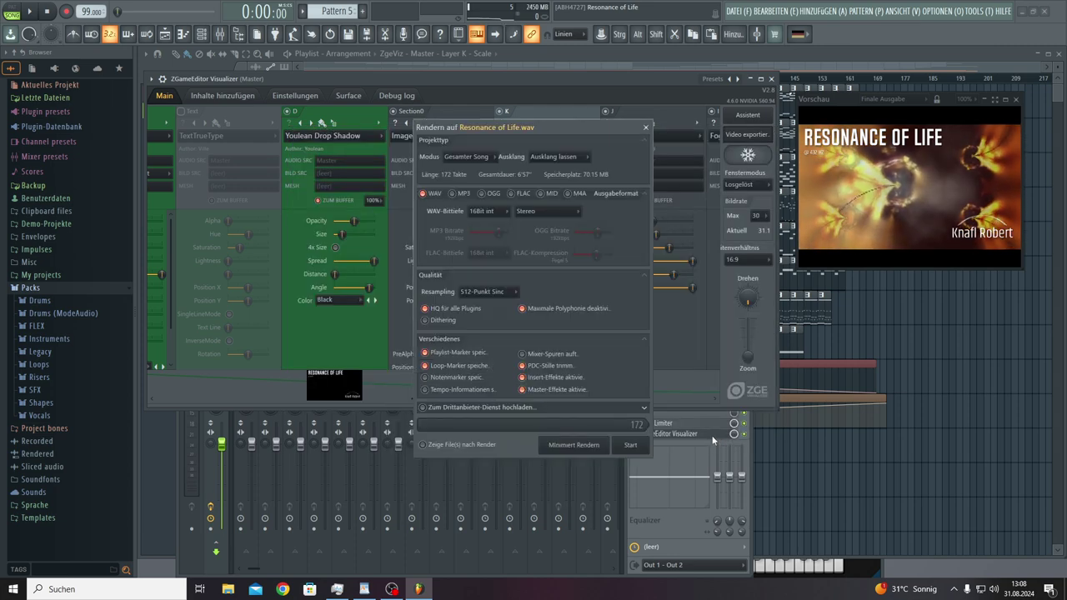
{"action": "left_click", "coordinate": [630, 444]}
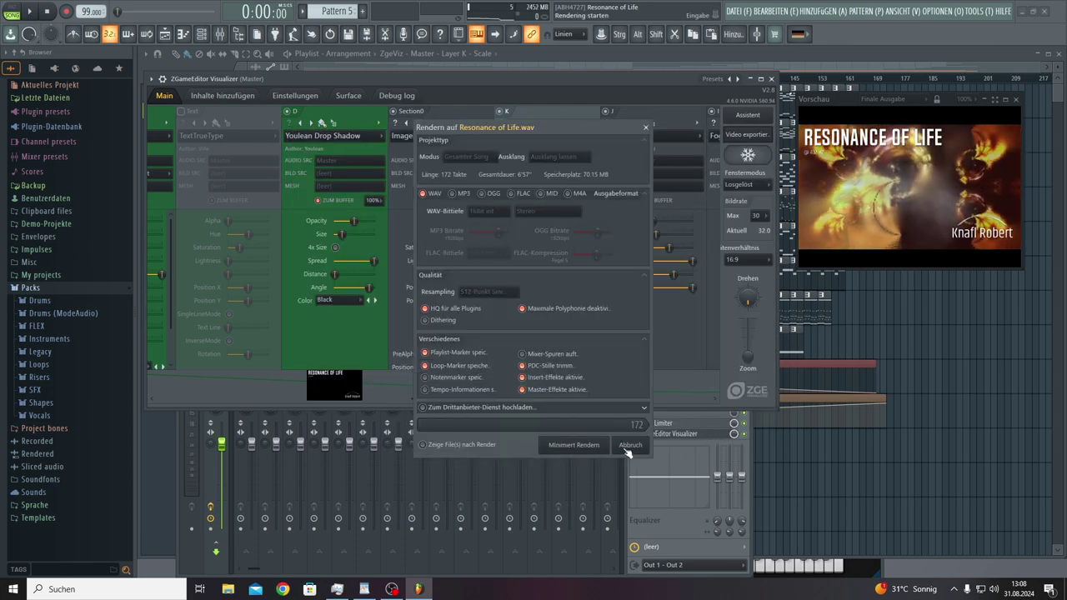